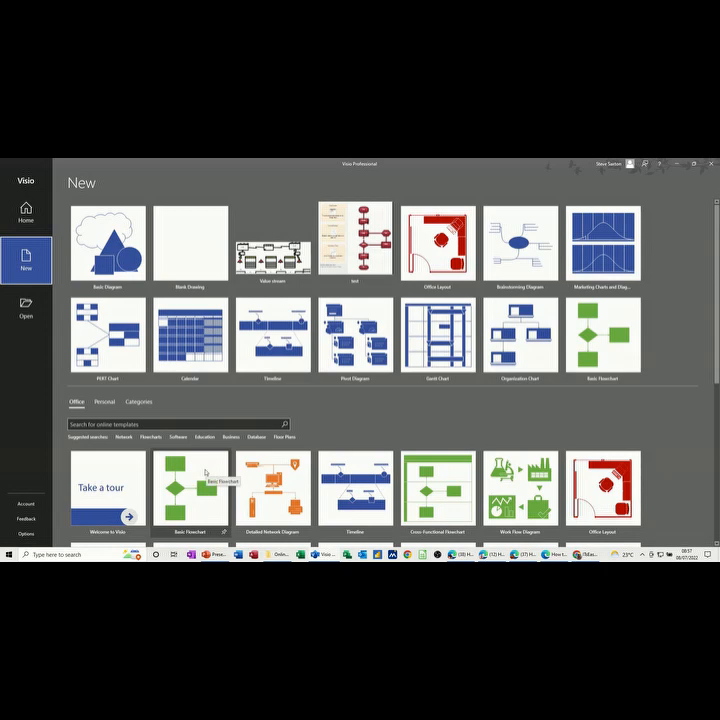
- Create a new drawing from the Basic Flowchart template and display the Basic Flowchart Shapes stencil
{"action": "left_click", "coordinate": [206, 474]}
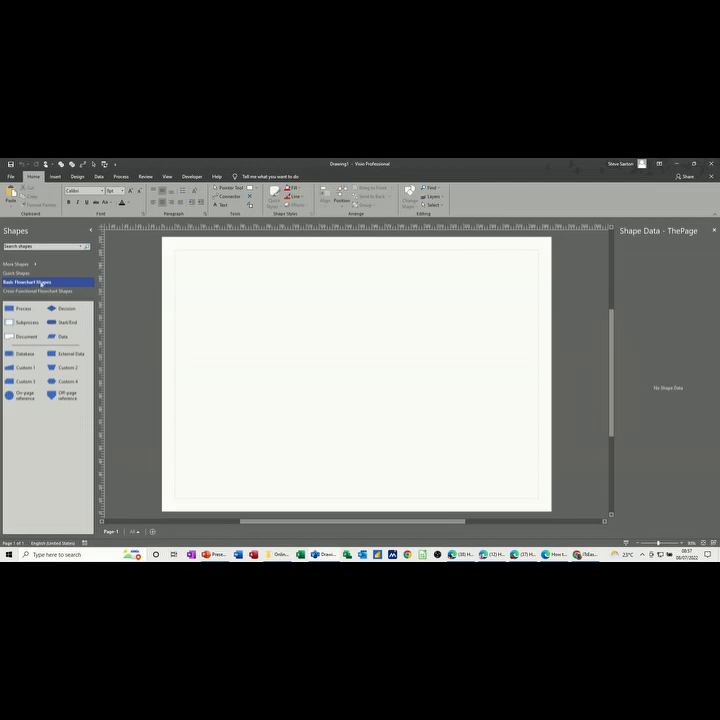
{"action": "left_click", "coordinate": [29, 291]}
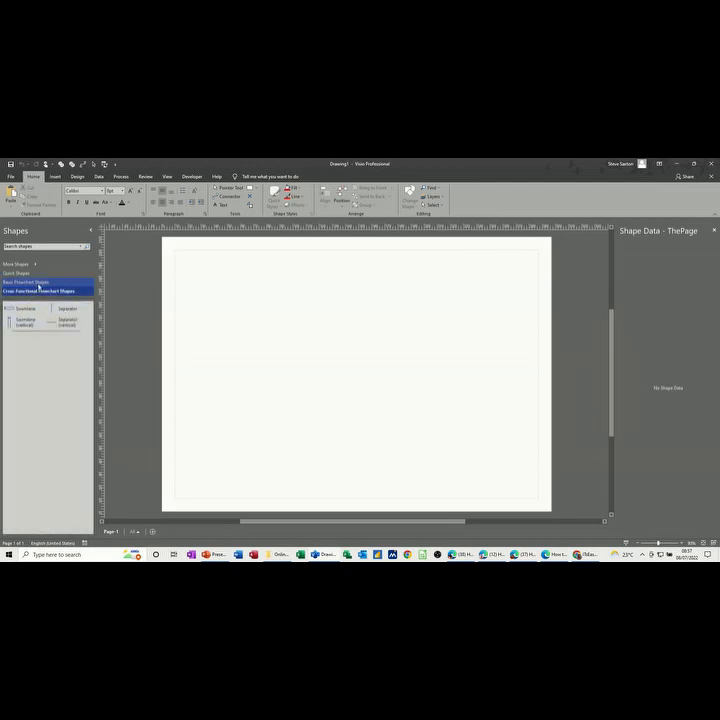
{"action": "left_click", "coordinate": [38, 283]}
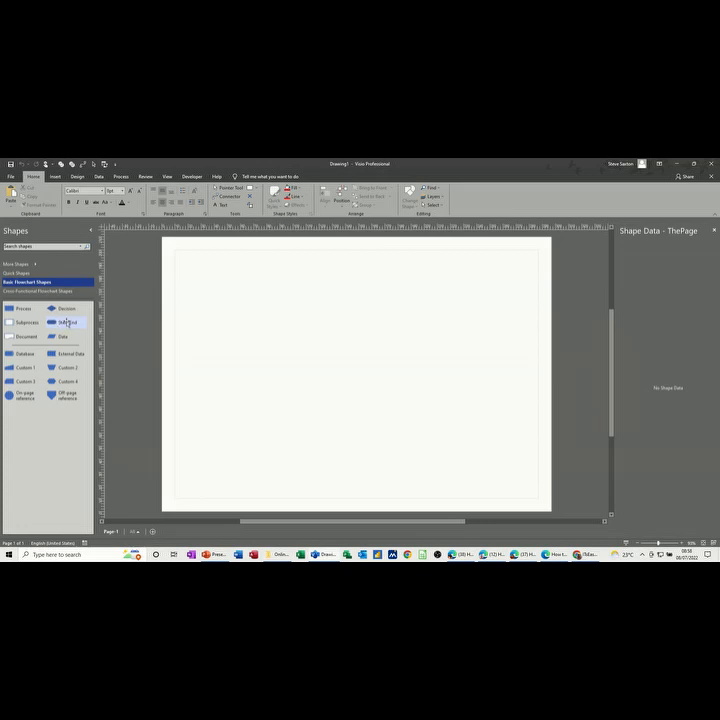
- Place a Start/End shape near the top centre of the page
{"action": "left_click_drag", "start_coordinate": [63, 323], "coordinate": [322, 263]}
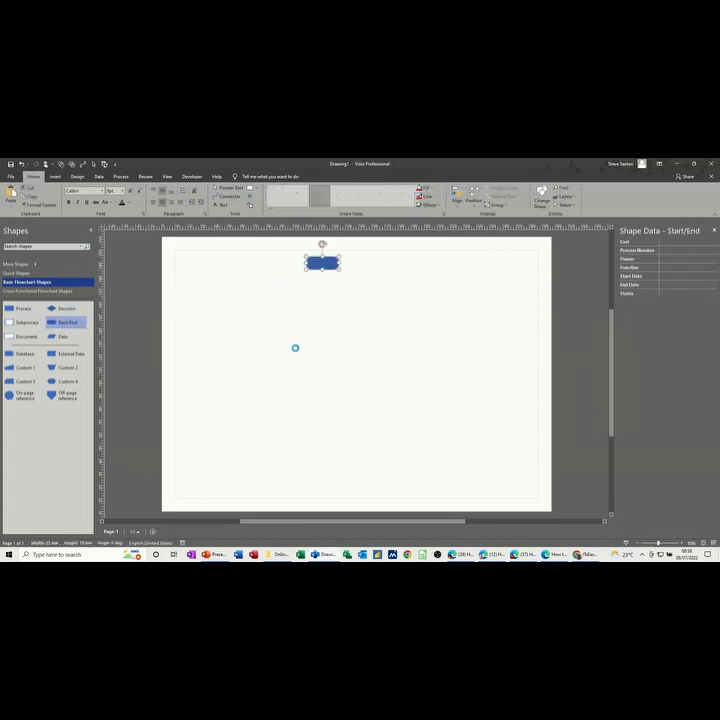
{"action": "left_click", "coordinate": [272, 297]}
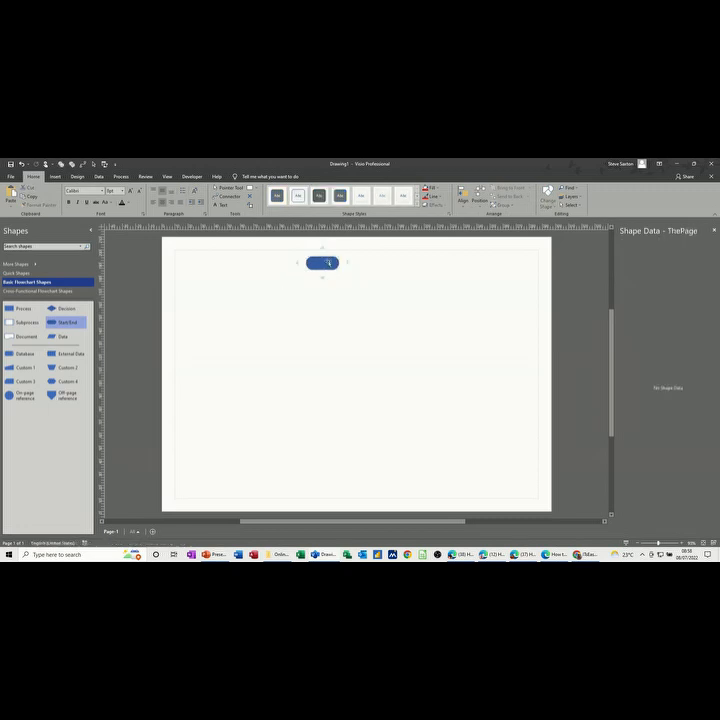
{"action": "mouse_move", "coordinate": [323, 279]}
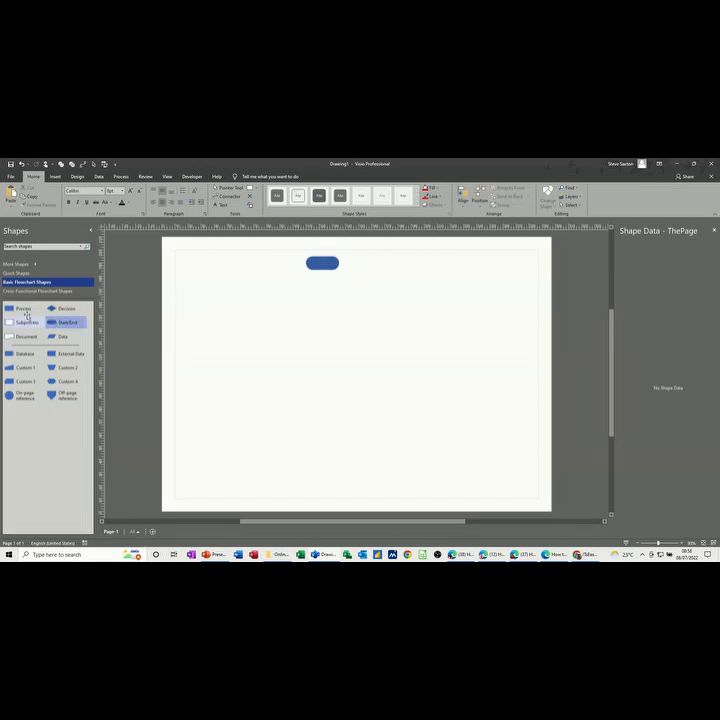
{"action": "left_click_drag", "start_coordinate": [16, 312], "coordinate": [322, 301]}
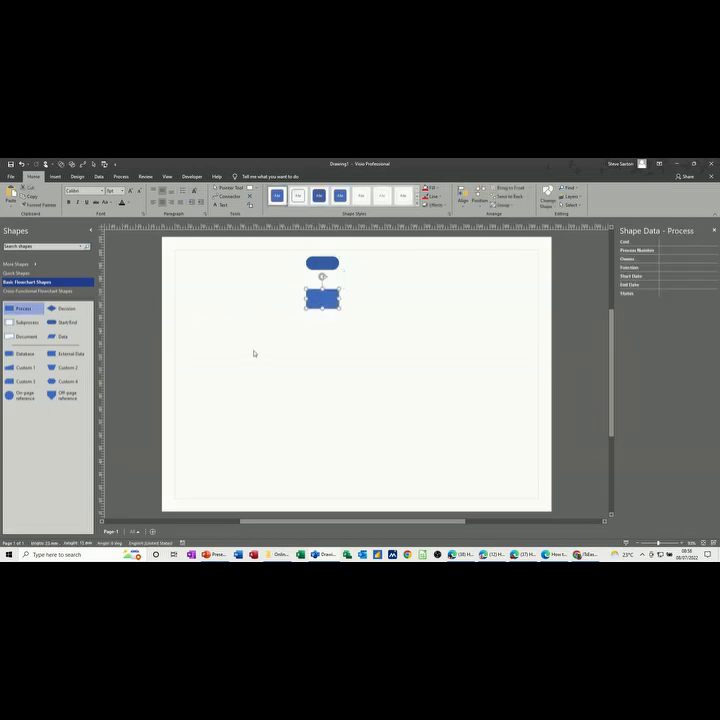
{"action": "key", "text": "Delete"}
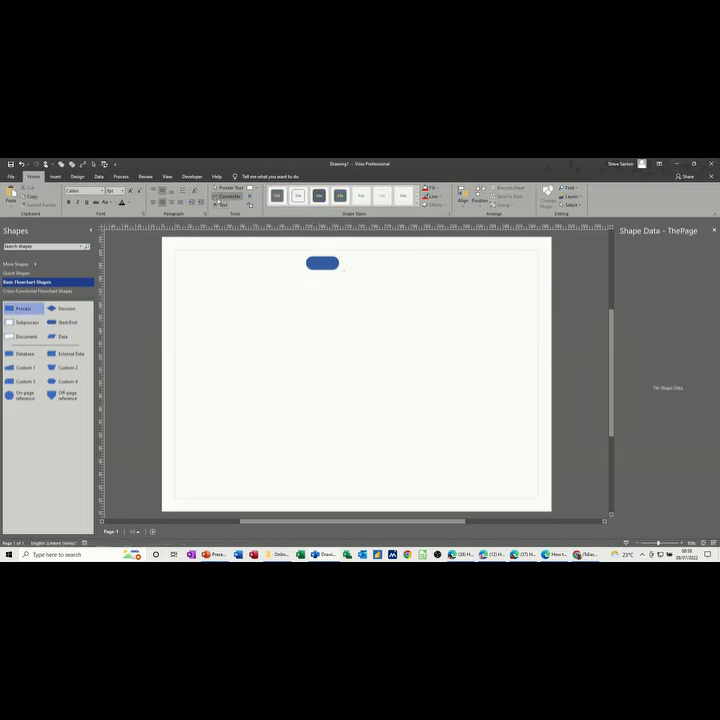
- Activate the Connector tool and add a Process shape below the Start/End shape so that the two are automatically connected
{"action": "left_click", "coordinate": [218, 197]}
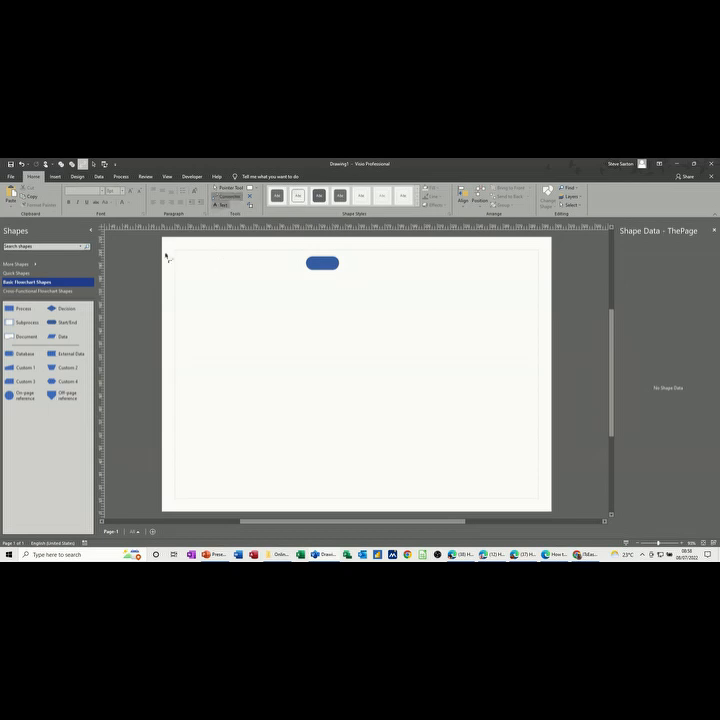
{"action": "left_click_drag", "start_coordinate": [16, 309], "coordinate": [322, 298]}
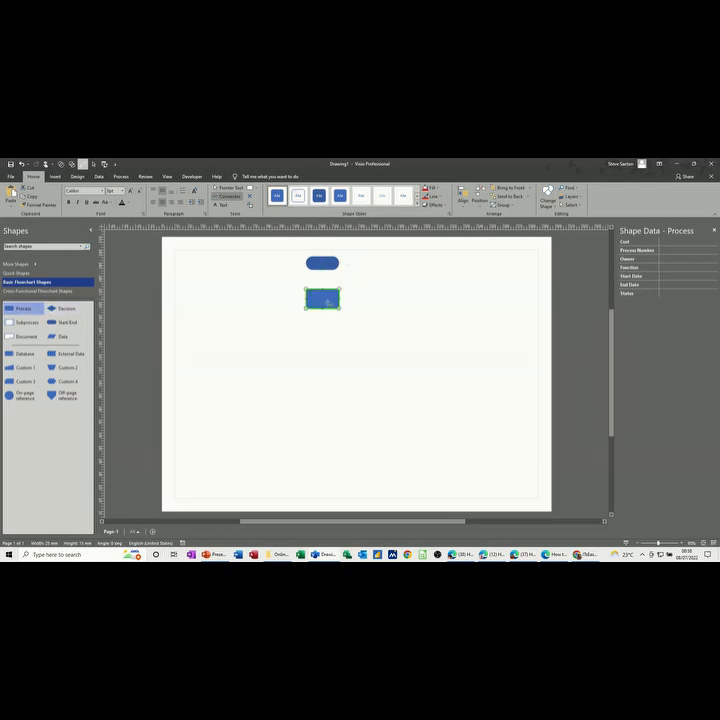
{"action": "key", "text": "Delete"}
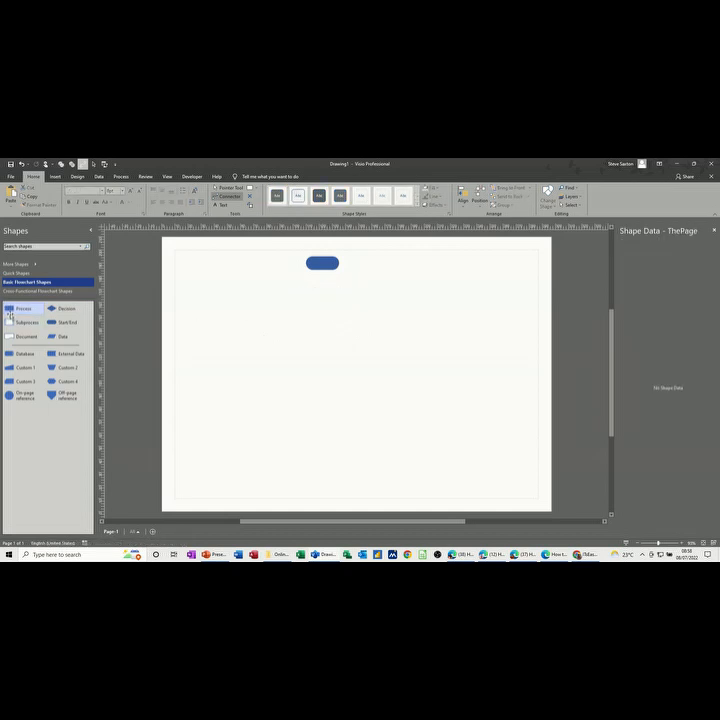
{"action": "left_click", "coordinate": [325, 263]}
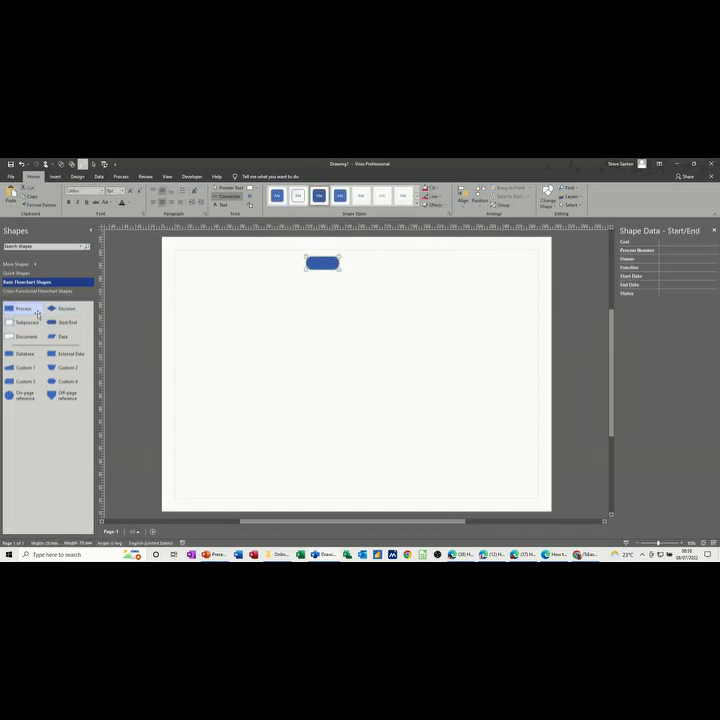
{"action": "left_click_drag", "start_coordinate": [28, 311], "coordinate": [324, 299]}
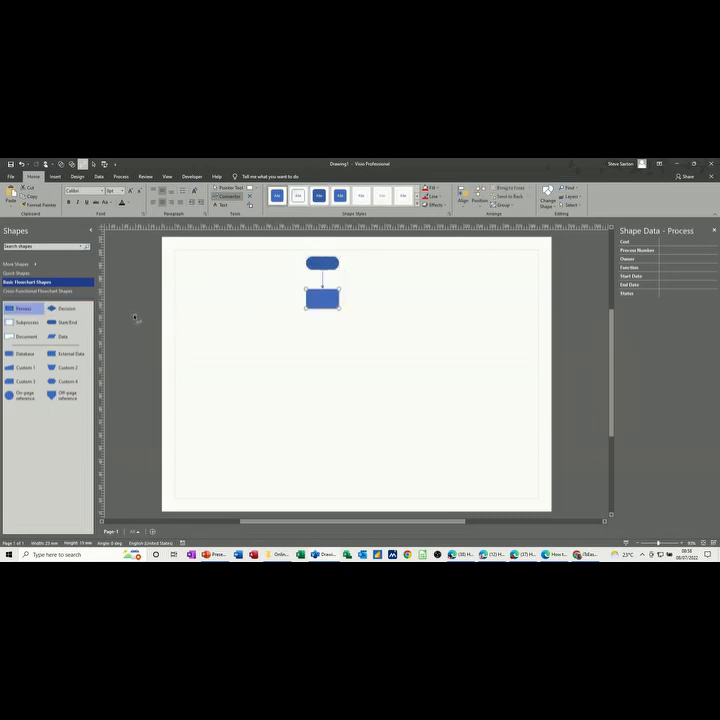
- Add a connected Decision shape below the process and a connected Process shape to the right of the decision
{"action": "mouse_move", "coordinate": [300, 278]}
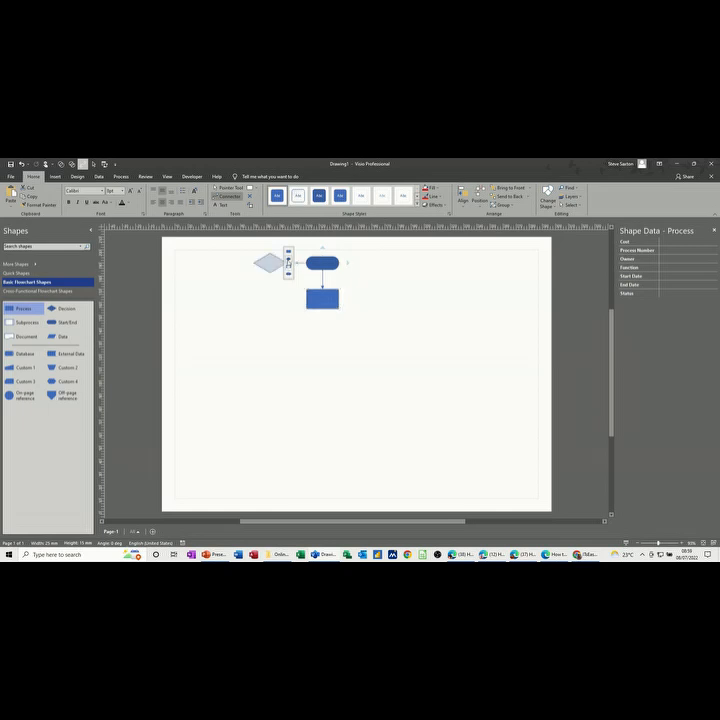
{"action": "left_click", "coordinate": [318, 261]}
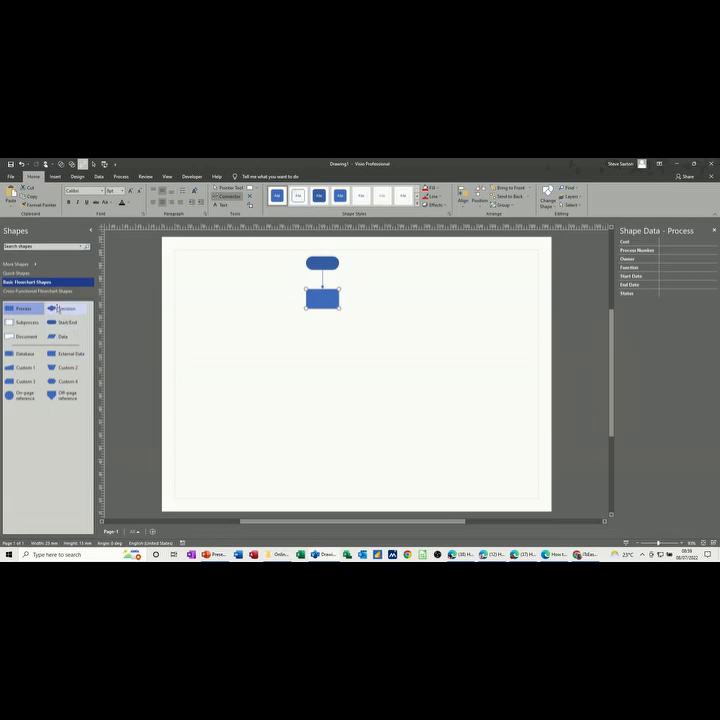
{"action": "mouse_move", "coordinate": [324, 325]}
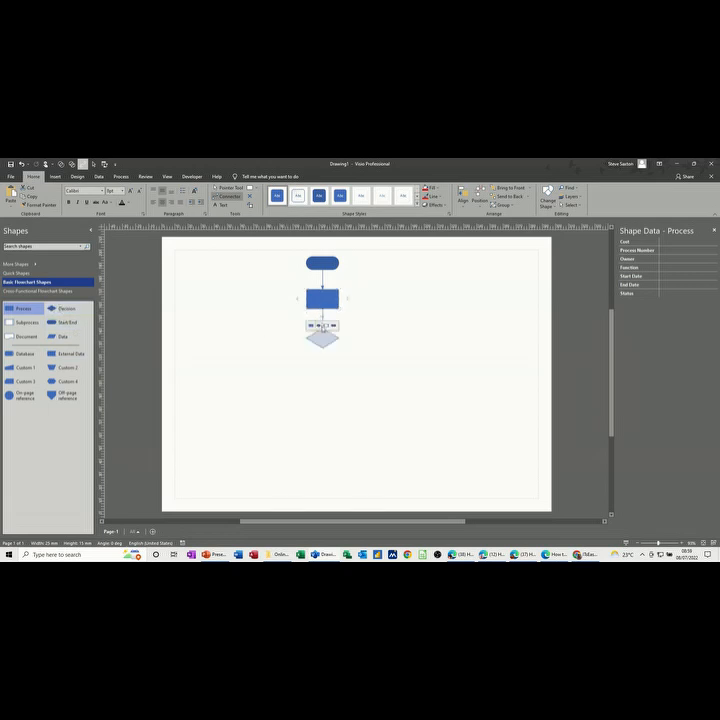
{"action": "left_click", "coordinate": [322, 328]}
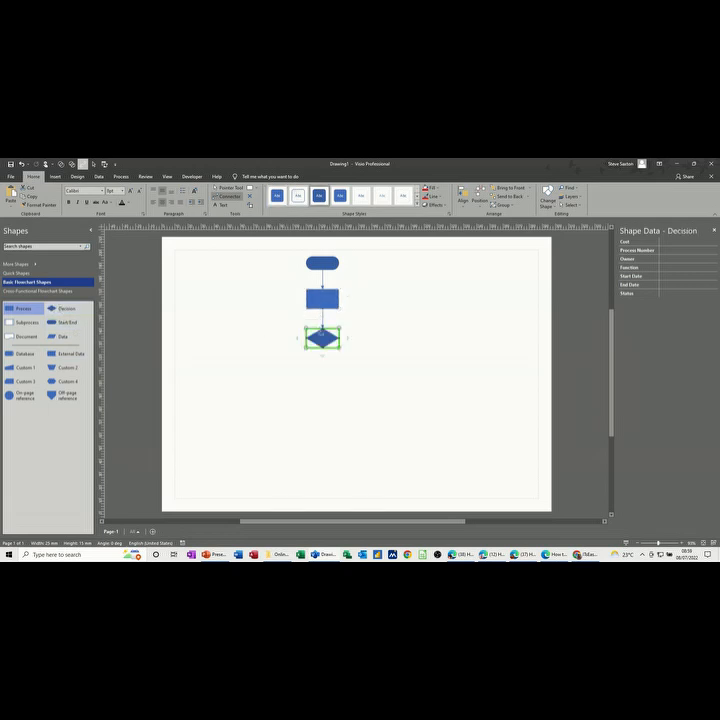
{"action": "left_click", "coordinate": [356, 327]}
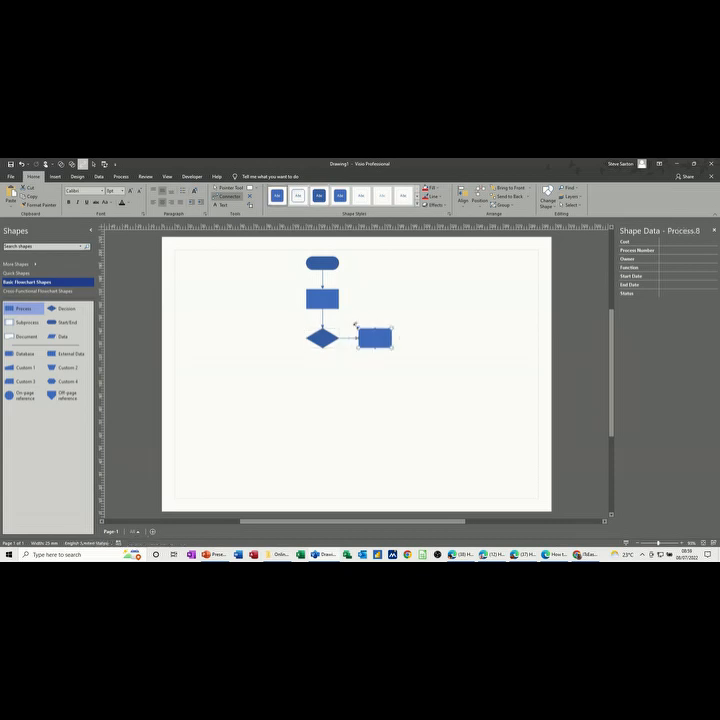
- Extend the flow below the decision with two connected Process shapes and a closing Start/End shape
{"action": "mouse_move", "coordinate": [322, 356]}
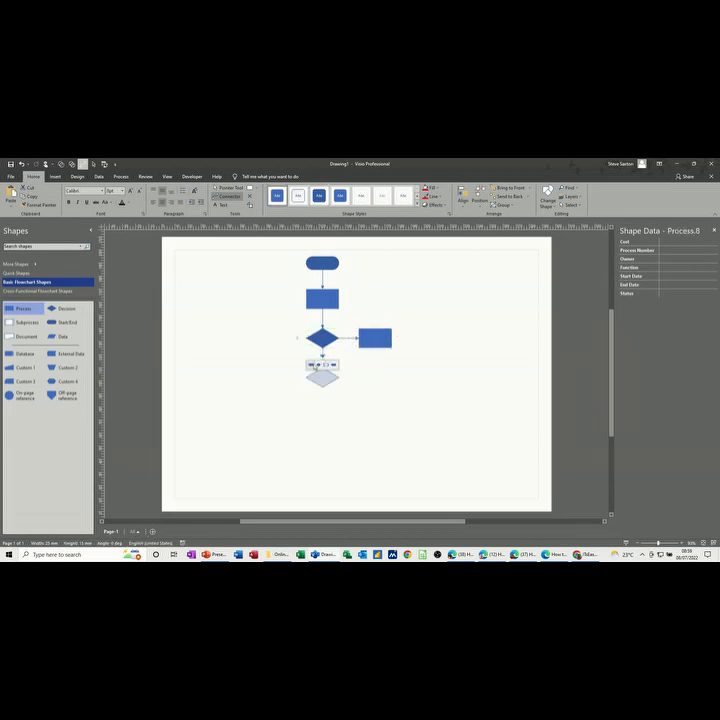
{"action": "left_click", "coordinate": [312, 364]}
{"action": "mouse_move", "coordinate": [322, 397]}
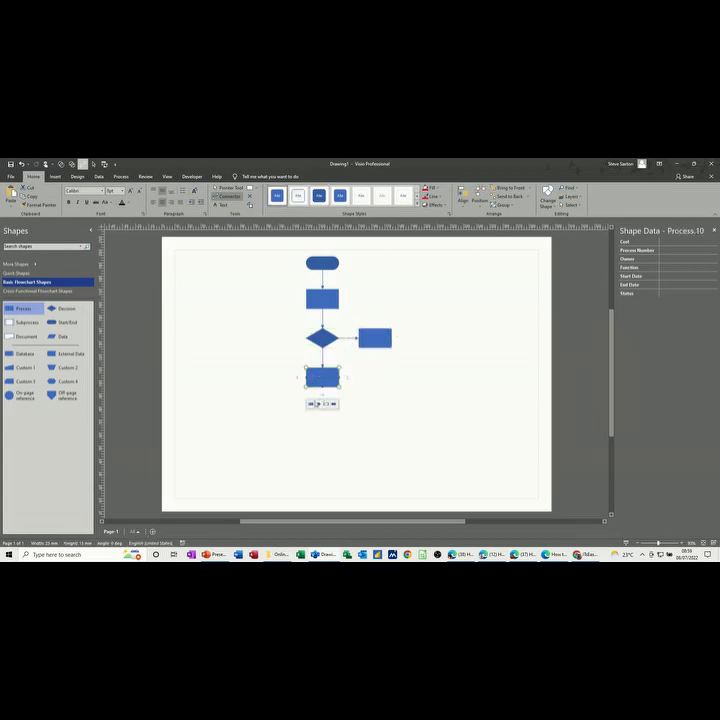
{"action": "left_click", "coordinate": [311, 404]}
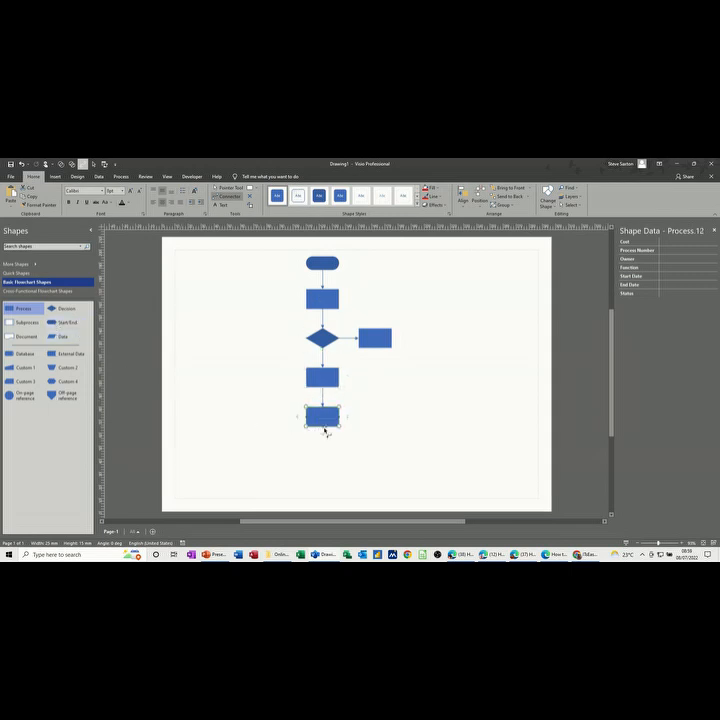
{"action": "mouse_move", "coordinate": [322, 432]}
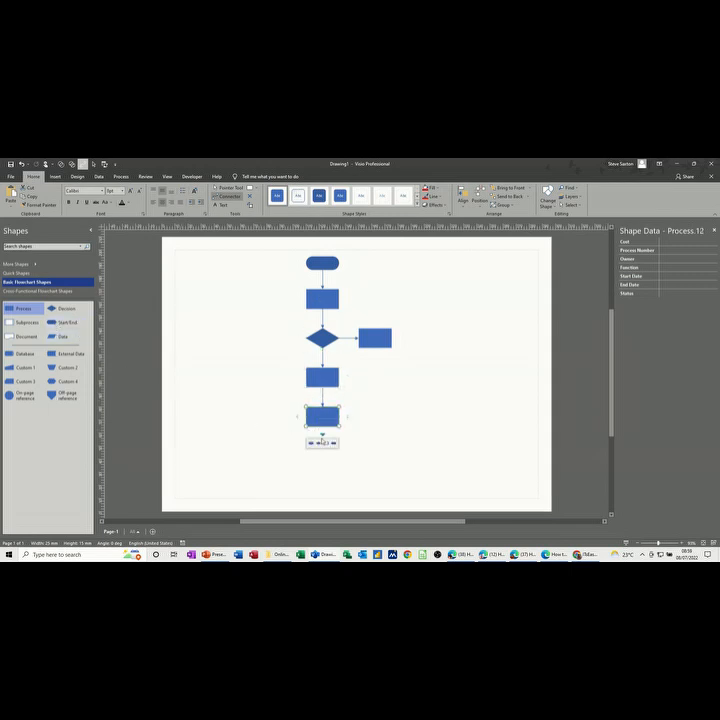
{"action": "left_click", "coordinate": [333, 446]}
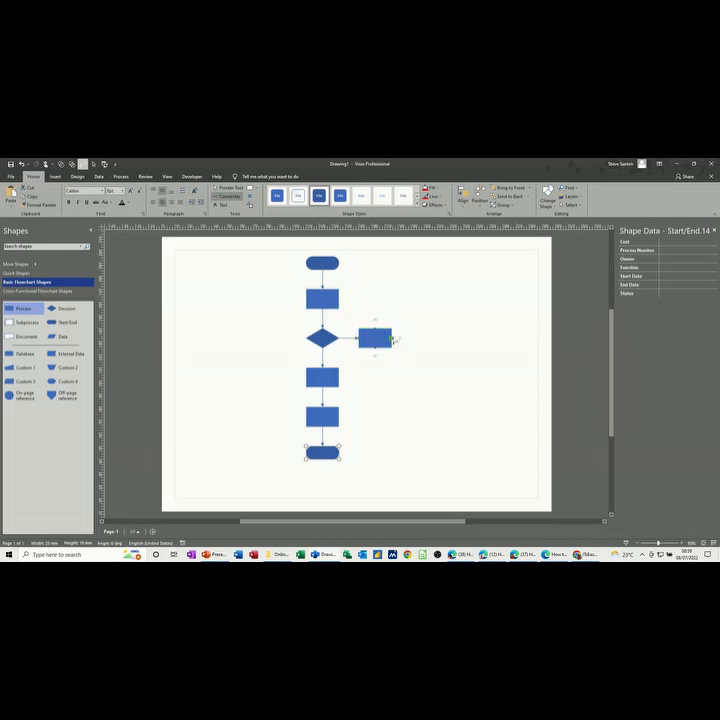
- Connect the right edge of the side process back to the right edge of the first process, and return to the Pointer Tool
{"action": "left_click_drag", "start_coordinate": [392, 338], "coordinate": [341, 298]}
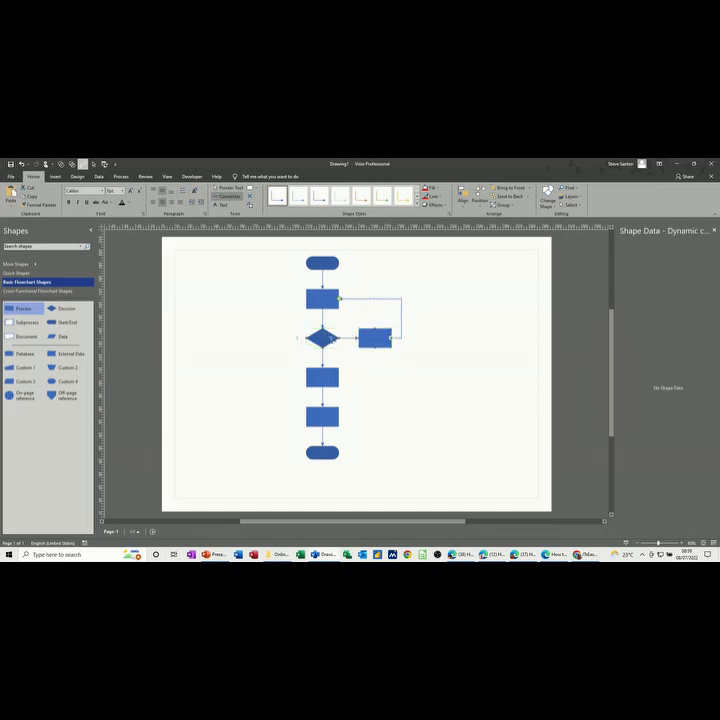
{"action": "left_click", "coordinate": [230, 187]}
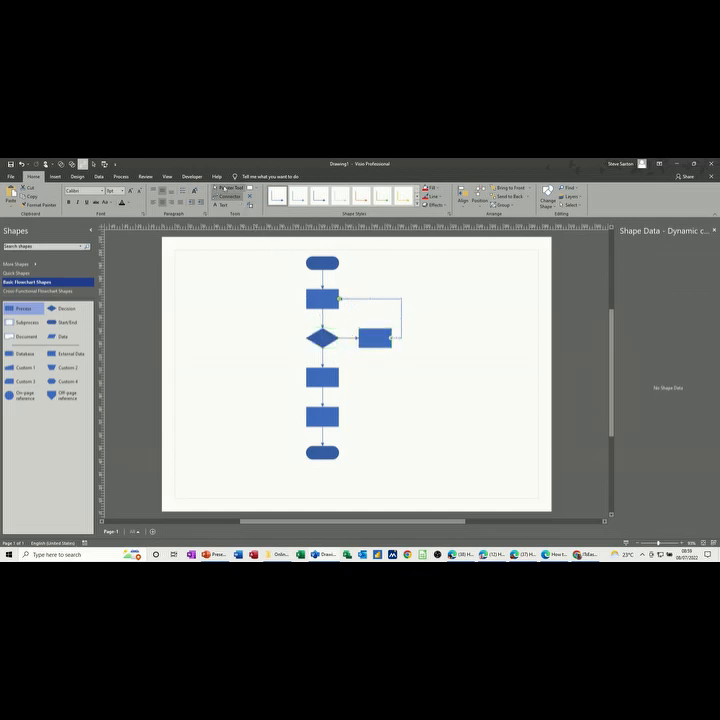
- Label the top Start/End shape "Induction", the first process "Admin" and the decision "Paperwork"
{"action": "left_click", "coordinate": [317, 263]}
{"action": "type", "text": "sta"}
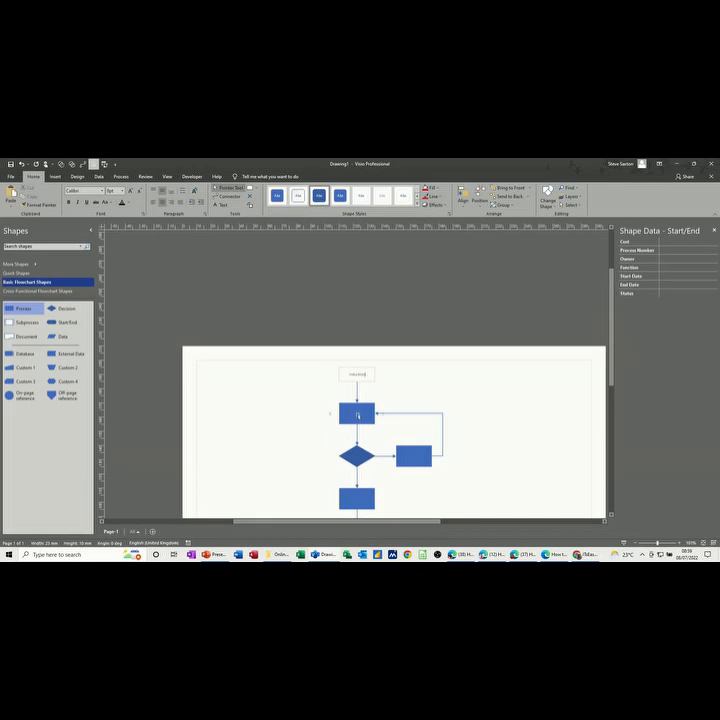
{"action": "left_click", "coordinate": [357, 414]}
{"action": "type", "text": "ch"}
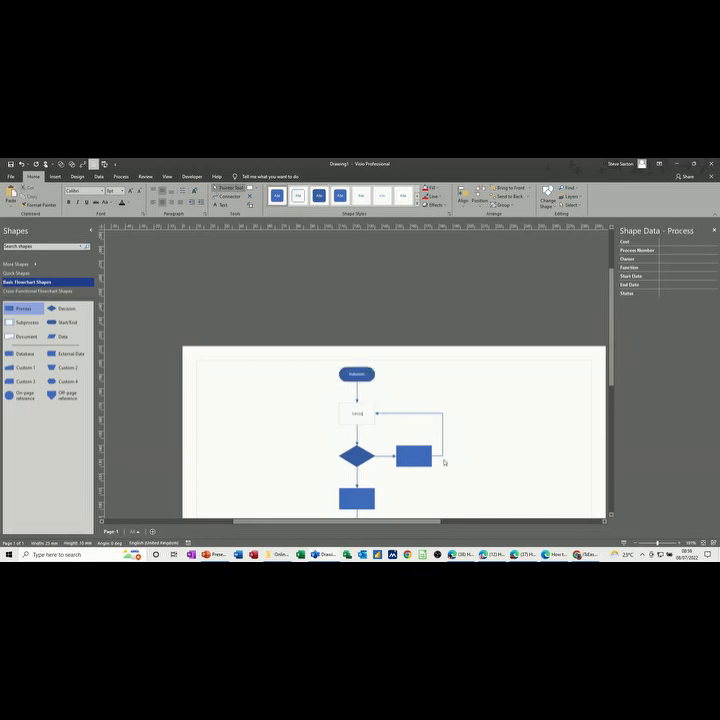
{"action": "left_click", "coordinate": [354, 458]}
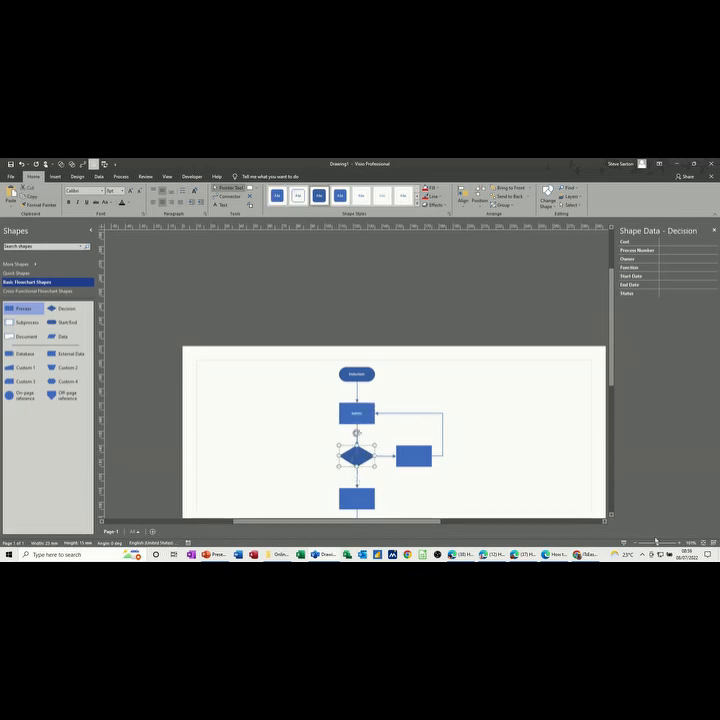
{"action": "type", "text": "Tr"}
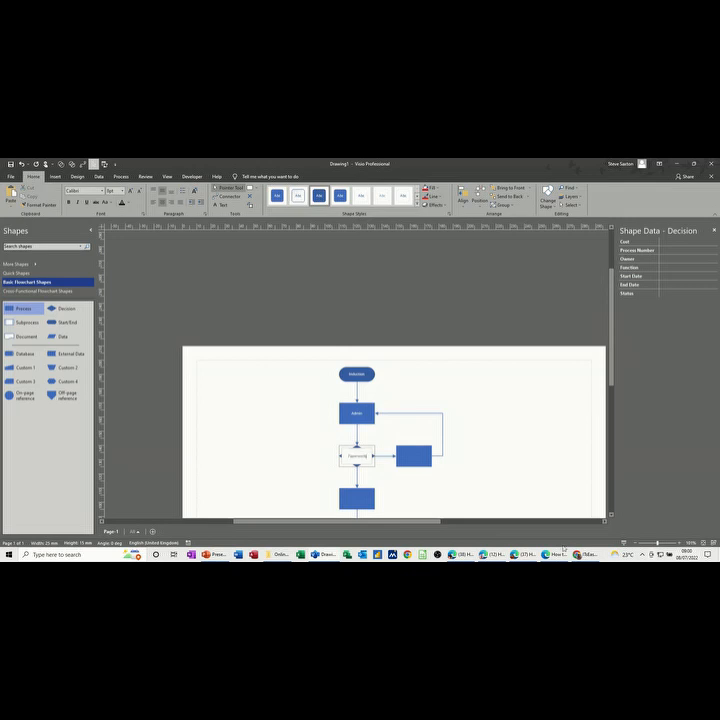
- Label the decision's downward connector "Yes" and its connector to the side process "No"
{"action": "scroll", "coordinate": [154, 386], "scroll_direction": "down", "scroll_amount": 3}
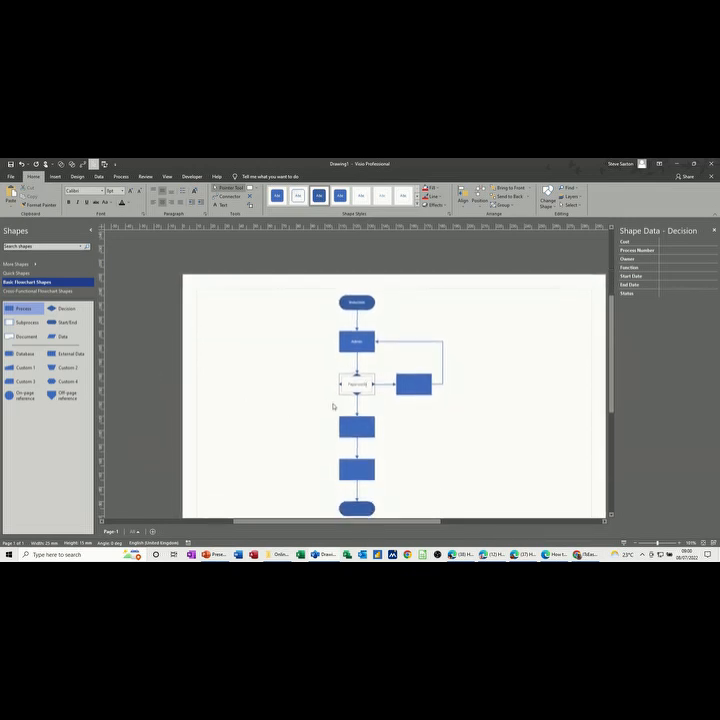
{"action": "left_click", "coordinate": [355, 406]}
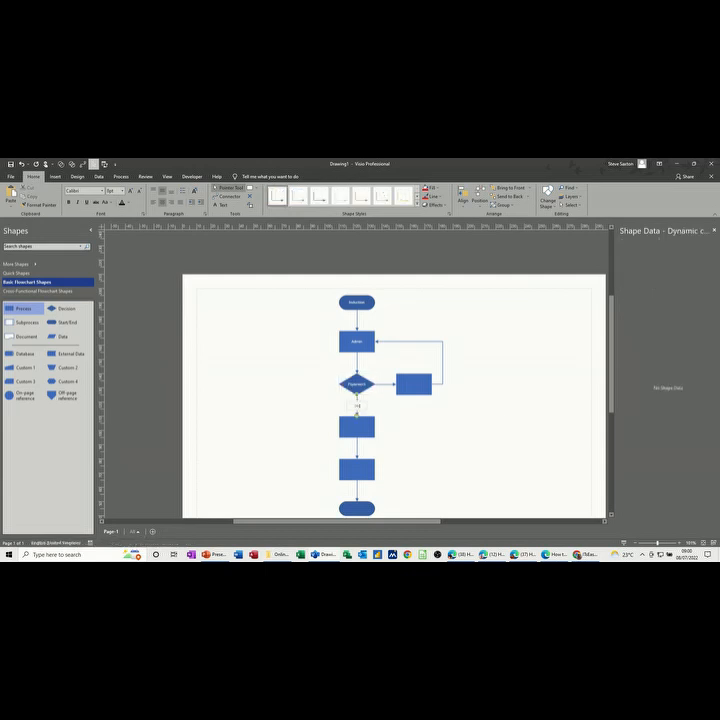
{"action": "left_click", "coordinate": [383, 385]}
- Label the process to the right of the decision "Review"
{"action": "left_click", "coordinate": [420, 386]}
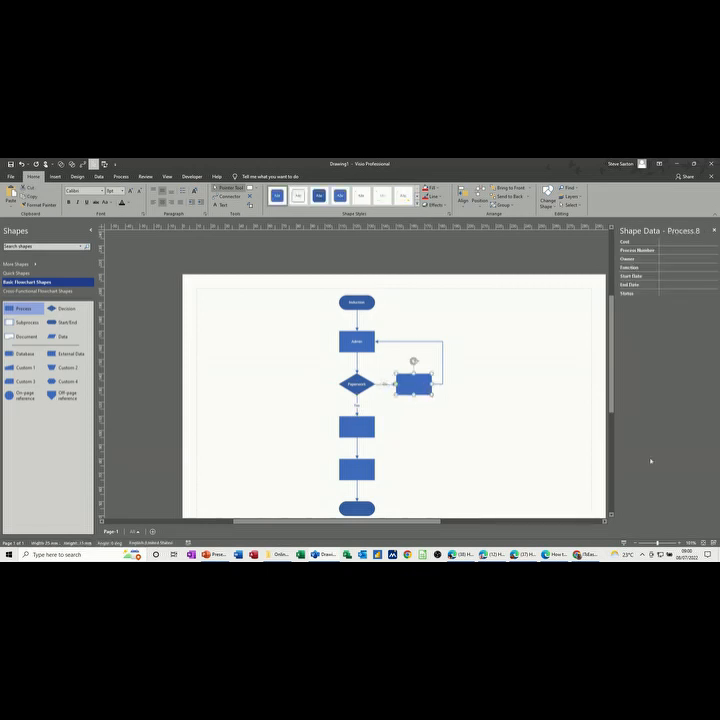
{"action": "type", "text": "Rework"}
{"action": "left_click", "coordinate": [398, 431]}
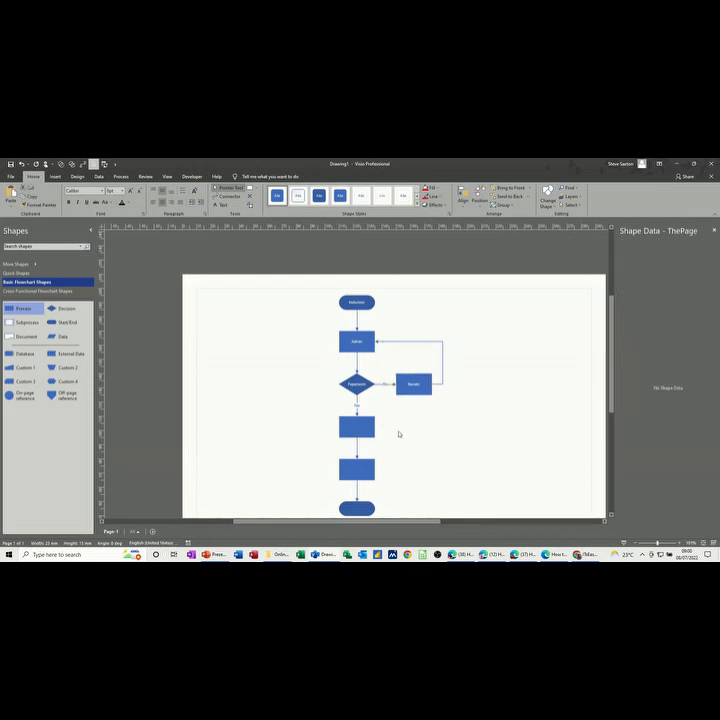
- Label the two processes below the decision "Finance" and "Production", and the bottom Start/End shape "Start"
{"action": "left_click", "coordinate": [355, 427]}
{"action": "type", "text": "Invoicing"}
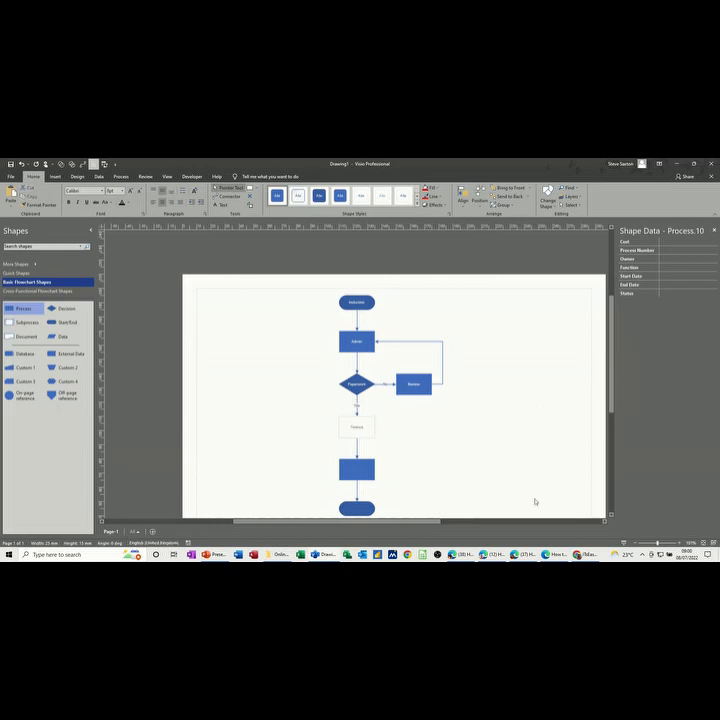
{"action": "left_click", "coordinate": [357, 470]}
{"action": "type", "text": "T"}
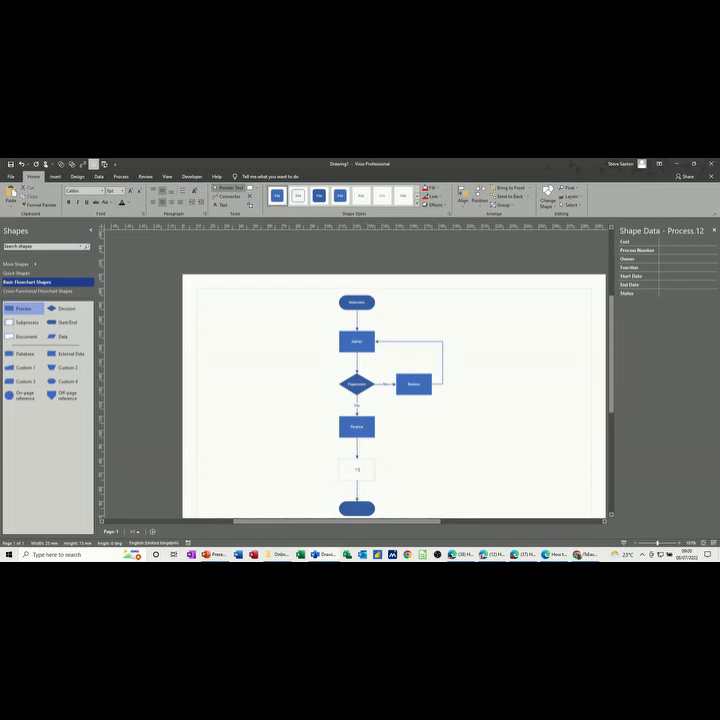
{"action": "left_click", "coordinate": [362, 508]}
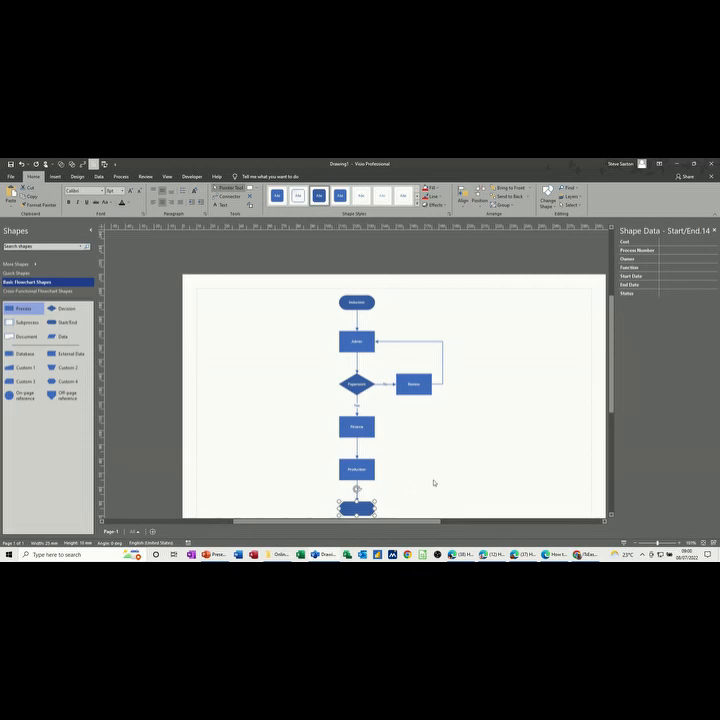
{"action": "type", "text": "End"}
{"action": "left_click", "coordinate": [421, 286]}
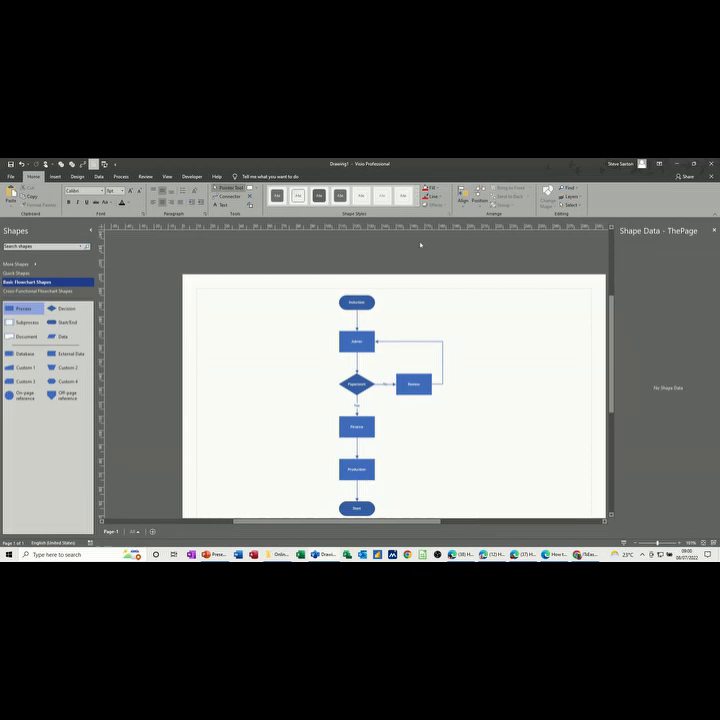
- Apply the world map background to the page and add a border style with a title bar and date
{"action": "left_click", "coordinate": [77, 177]}
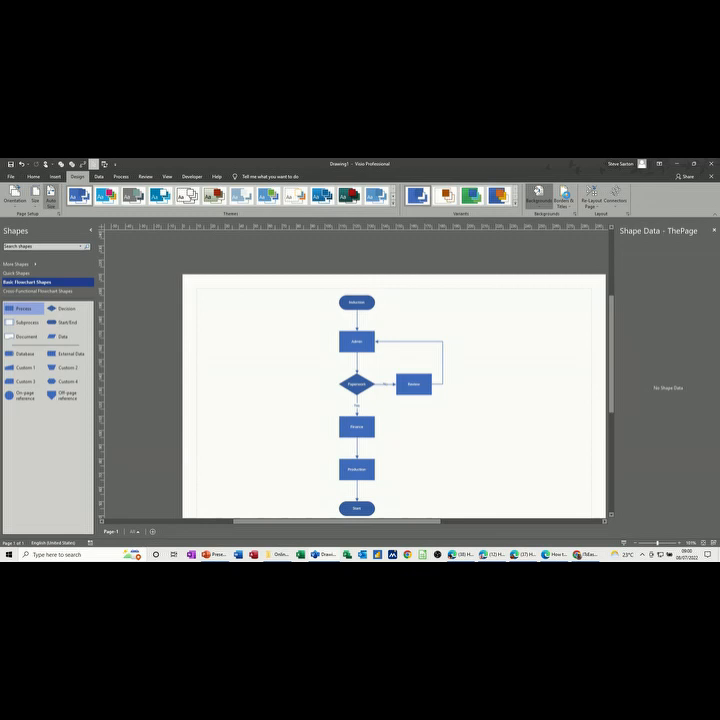
{"action": "left_click", "coordinate": [538, 195]}
{"action": "left_click", "coordinate": [502, 347]}
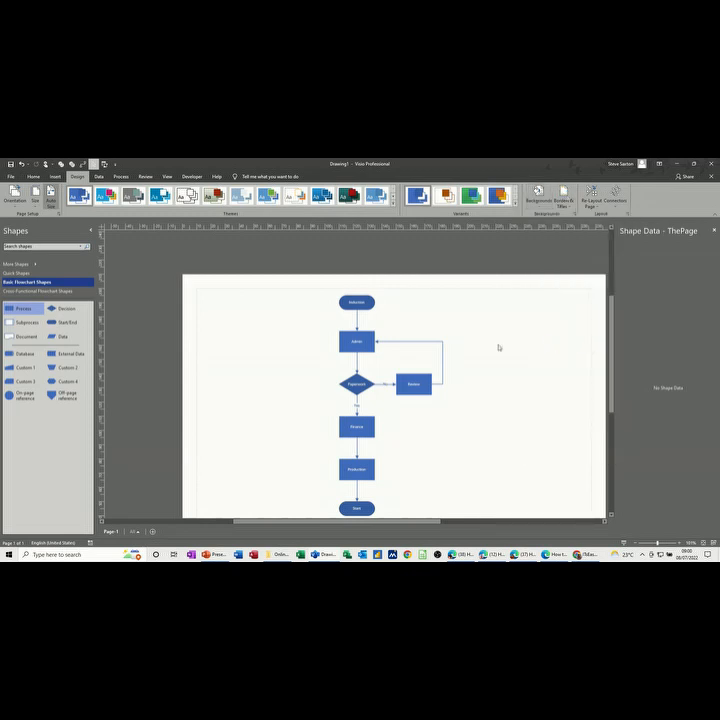
{"action": "left_click", "coordinate": [563, 199]}
{"action": "left_click", "coordinate": [574, 230]}
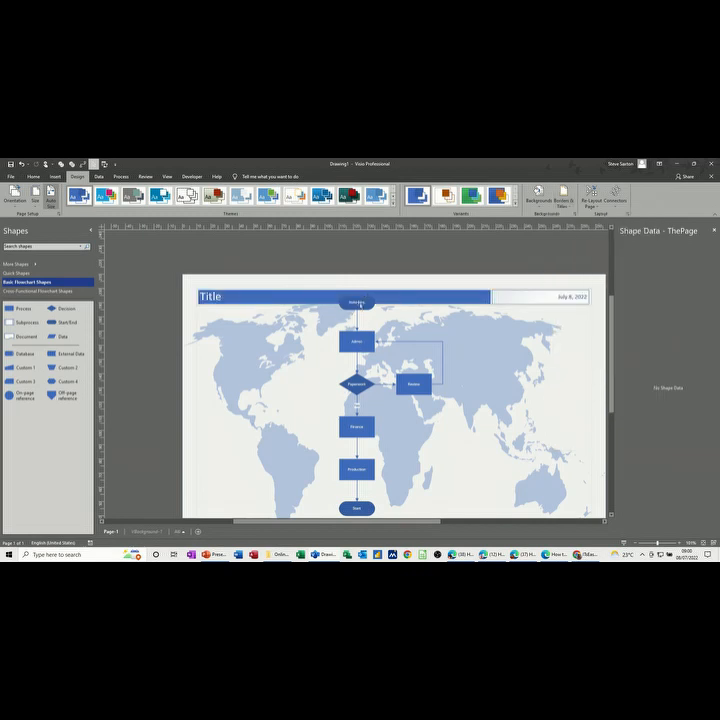
- Move the Induction shape below the title bar and re-space the Admin, Finance, Production and bottom Start/End shapes vertically around the Paperwork decision
{"action": "left_click", "coordinate": [363, 304]}
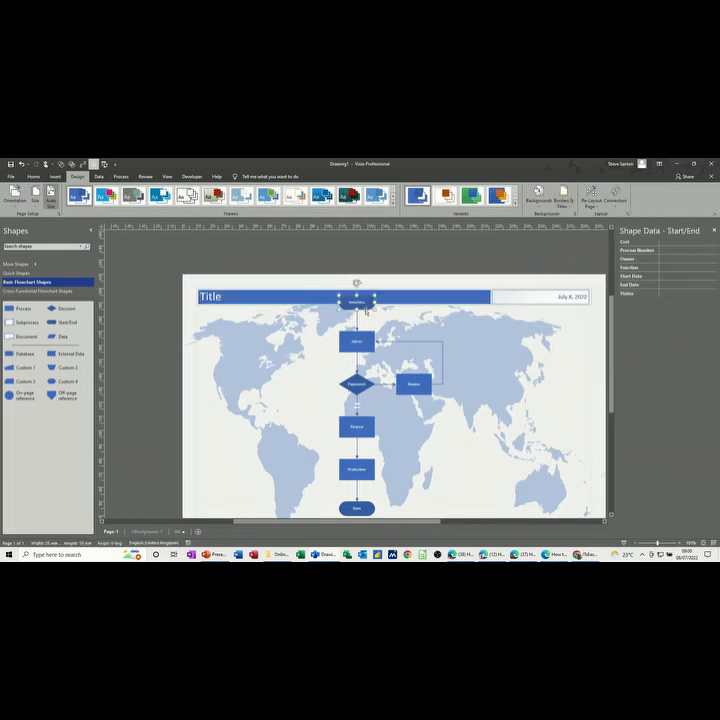
{"action": "left_click_drag", "start_coordinate": [366, 314], "coordinate": [365, 322]}
{"action": "left_click", "coordinate": [366, 351]}
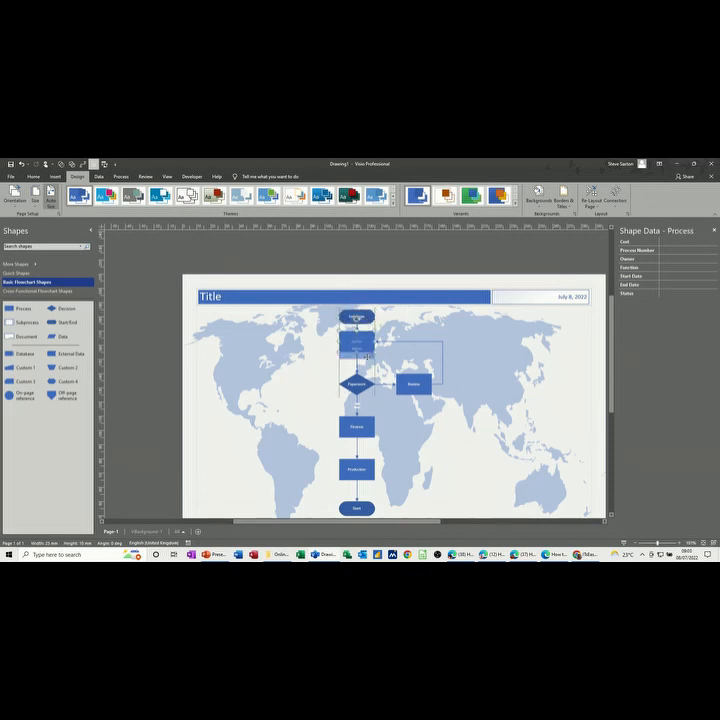
{"action": "left_click", "coordinate": [428, 328]}
{"action": "left_click_drag", "start_coordinate": [368, 422], "coordinate": [369, 455]}
{"action": "left_click_drag", "start_coordinate": [369, 502], "coordinate": [369, 482]}
{"action": "left_click", "coordinate": [419, 455]}
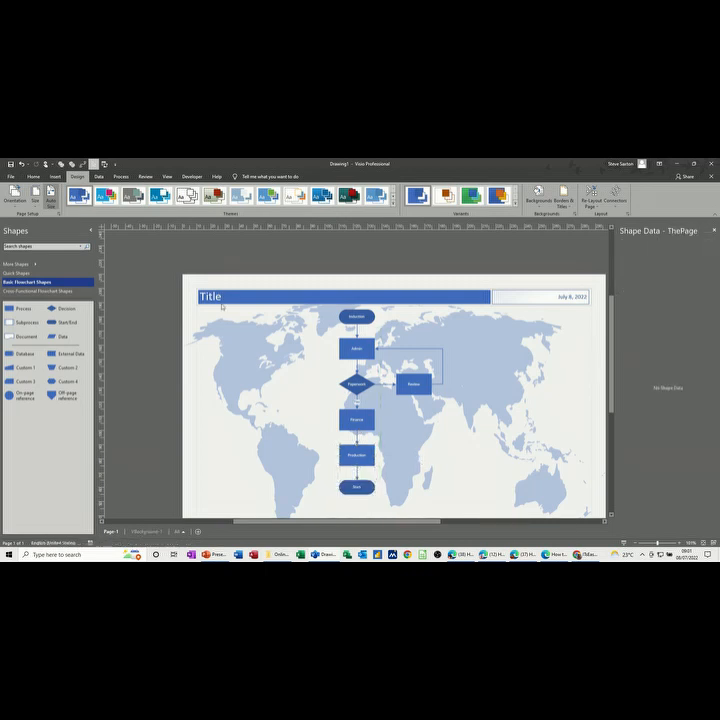
- Change the title on the background page to "Induction" and return to Page-1
{"action": "left_click", "coordinate": [154, 532]}
{"action": "left_click", "coordinate": [315, 354]}
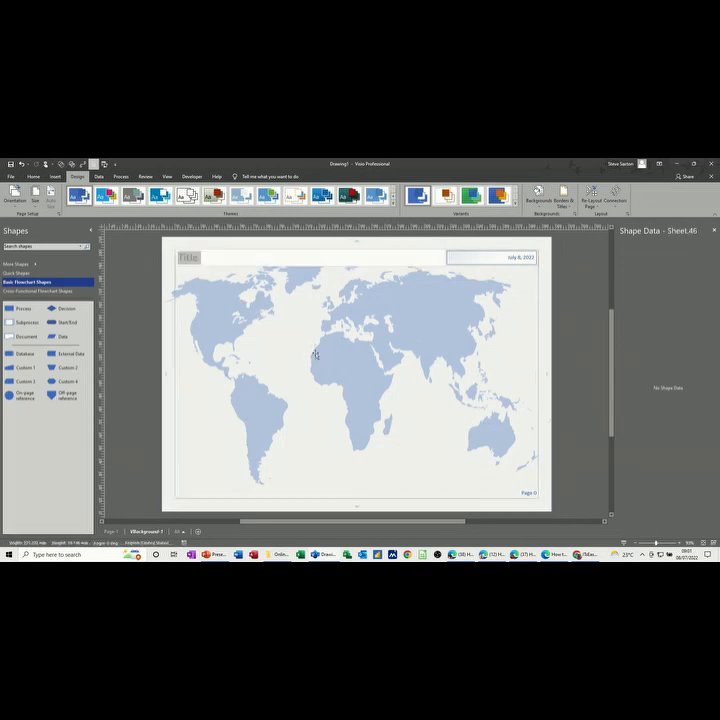
{"action": "type", "text": "Induction"}
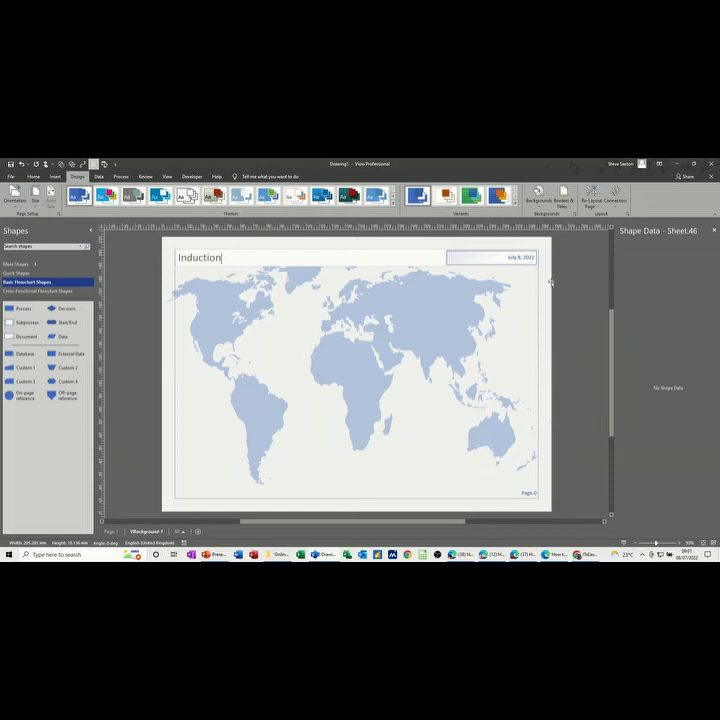
{"action": "left_click", "coordinate": [111, 531]}
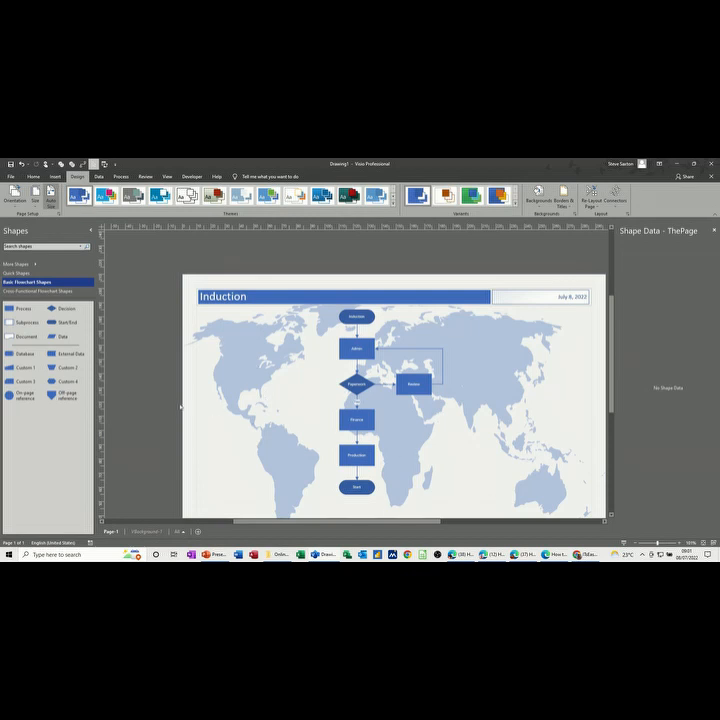
- Add an Off-page reference near Page-1's lower-left corner linked to new page Page-2, and move its counterpart below the title bar there
{"action": "left_click_drag", "start_coordinate": [55, 396], "coordinate": [203, 483]}
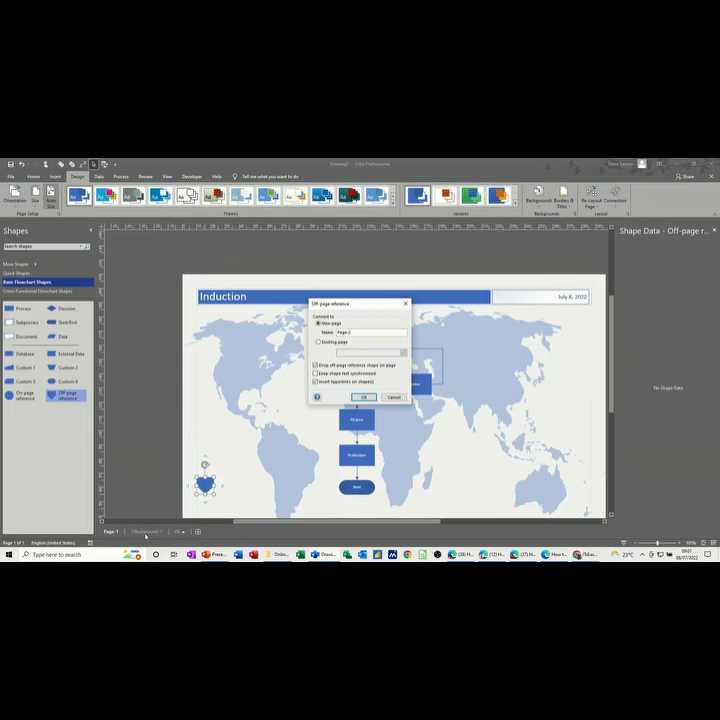
{"action": "left_click", "coordinate": [362, 397]}
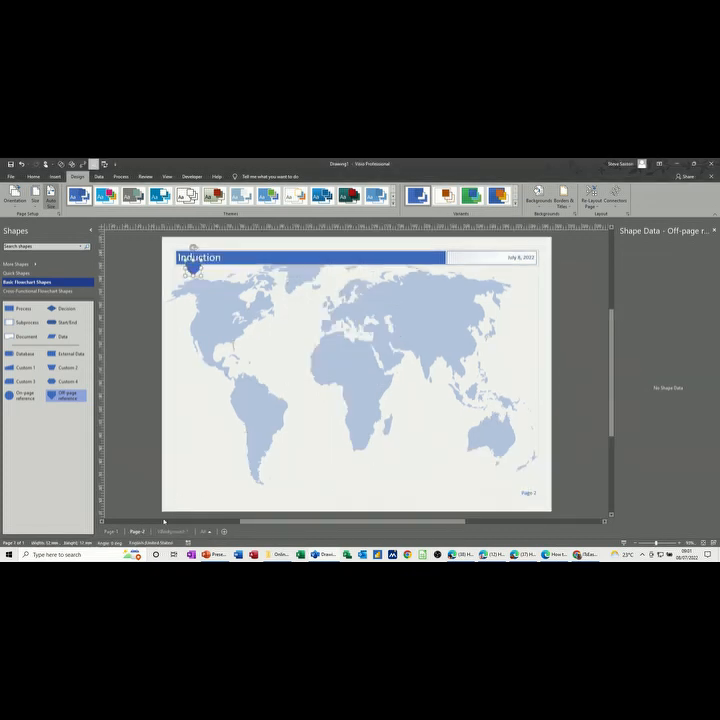
{"action": "left_click_drag", "start_coordinate": [191, 263], "coordinate": [186, 310]}
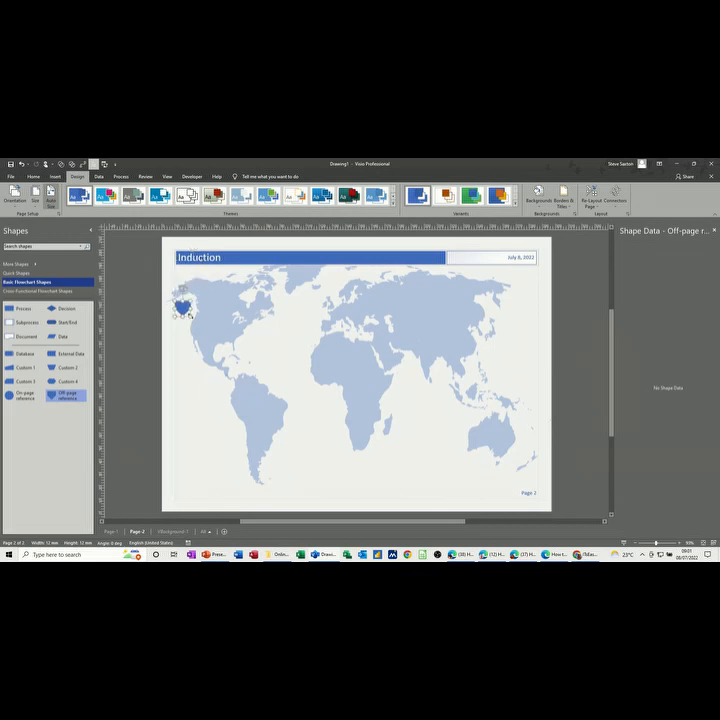
- Test the off-page reference links in both directions between Page-2 and Page-1, and return to Page-1
{"action": "double_click", "coordinate": [183, 307]}
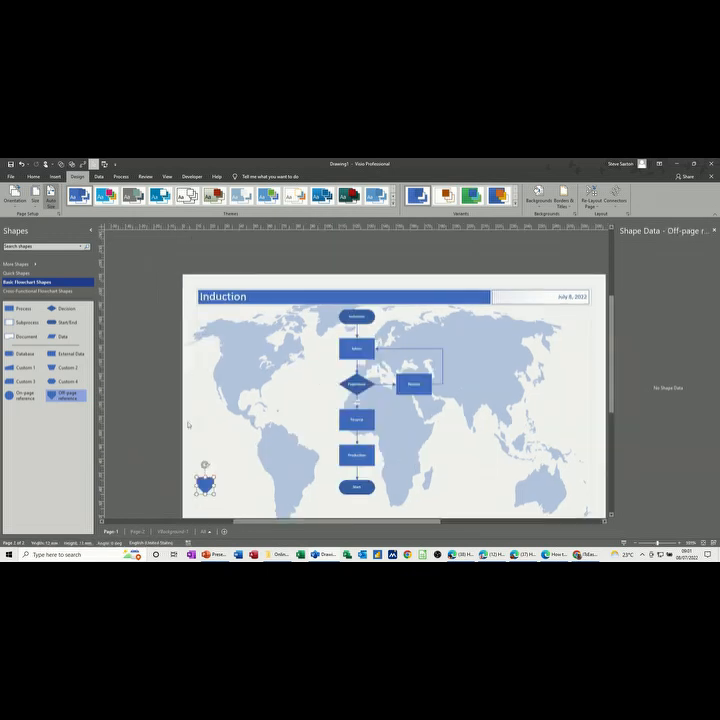
{"action": "double_click", "coordinate": [204, 484]}
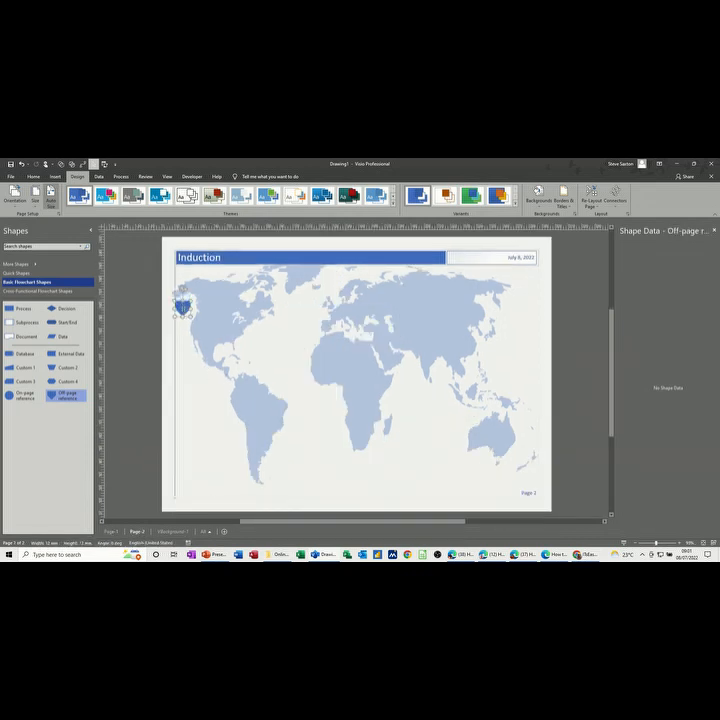
{"action": "left_click", "coordinate": [110, 531]}
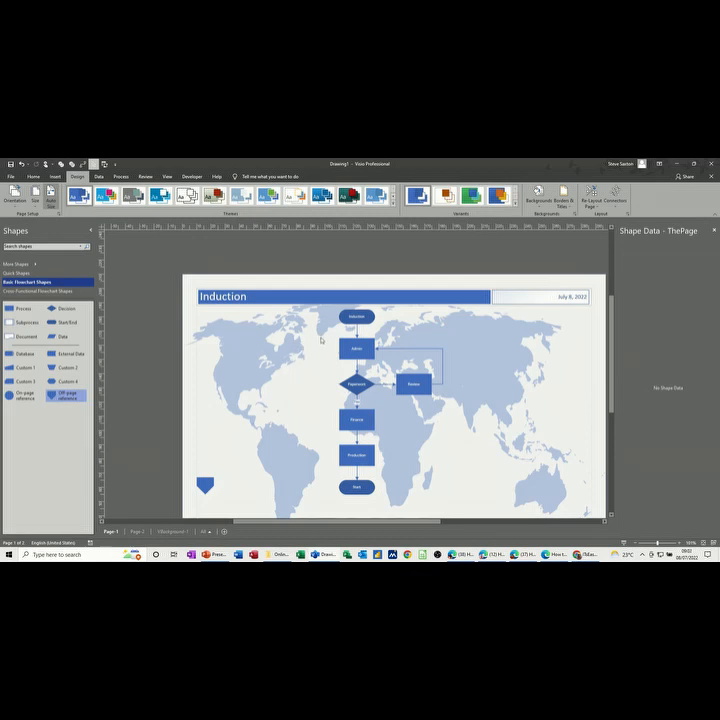
- Place a Process shape on Page-2, below the title bar and to the right of the off-page reference
{"action": "left_click", "coordinate": [356, 420]}
{"action": "left_click", "coordinate": [345, 353]}
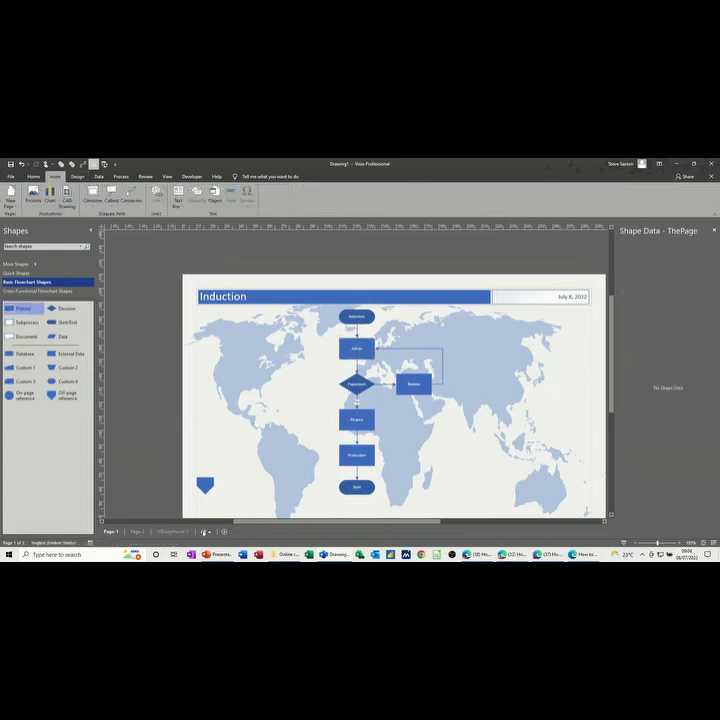
{"action": "left_click", "coordinate": [137, 532]}
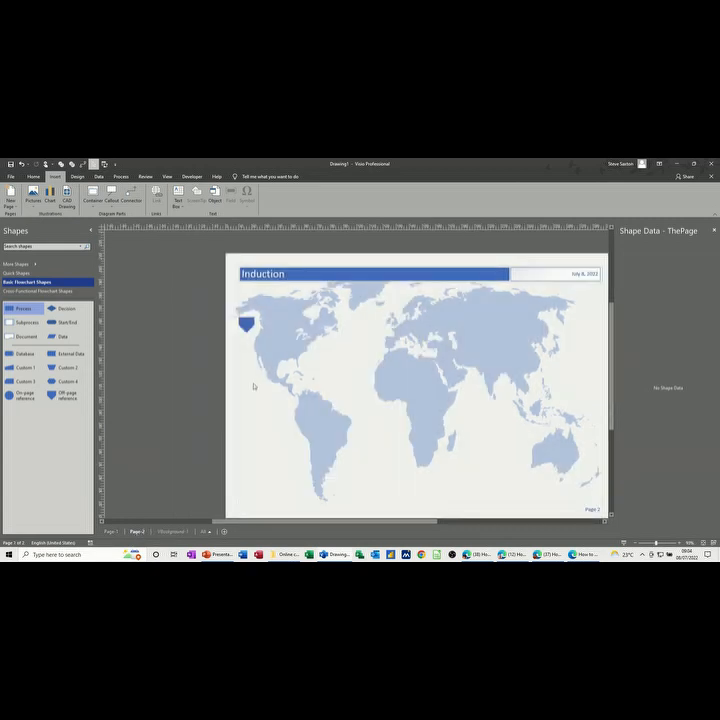
{"action": "left_click_drag", "start_coordinate": [22, 309], "coordinate": [362, 336]}
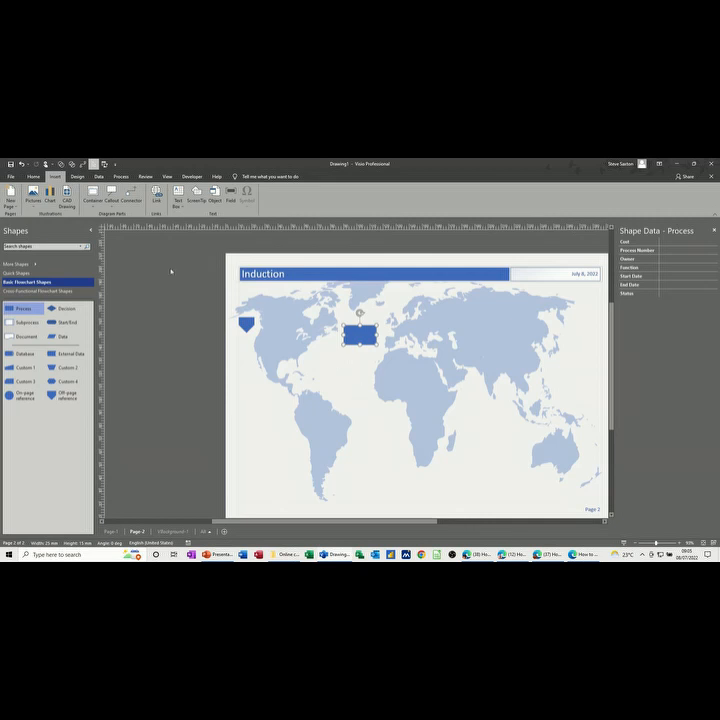
- Check in the ribbon customization options that the Developer tools are enabled
{"action": "left_click", "coordinate": [188, 176]}
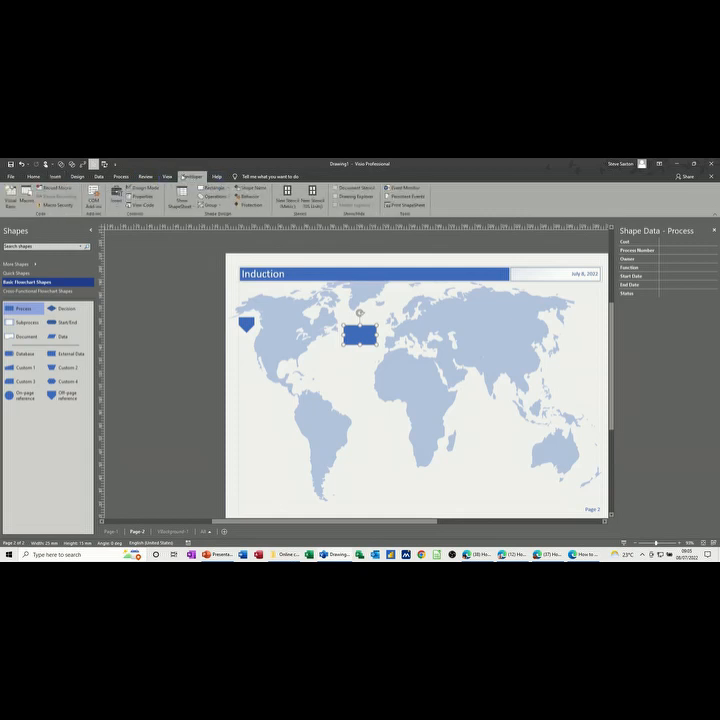
{"action": "right_click", "coordinate": [169, 177]}
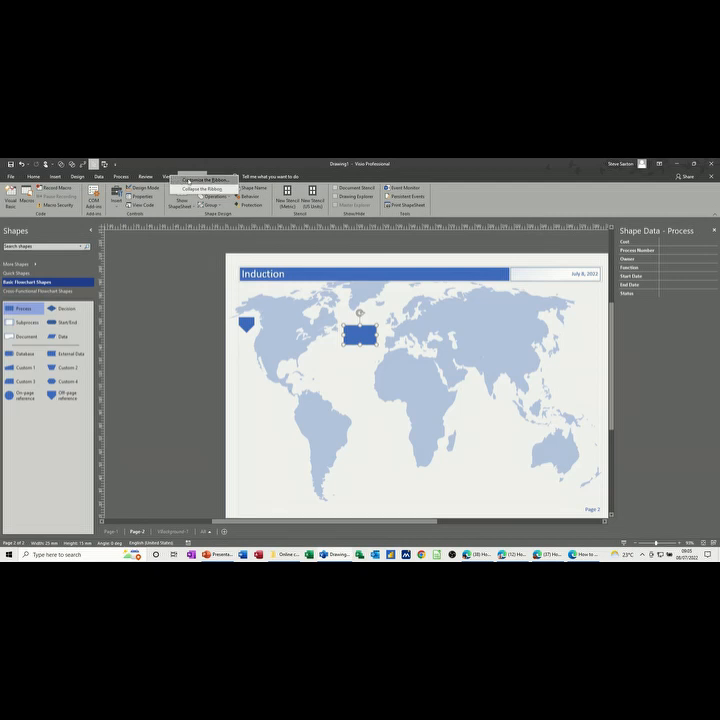
{"action": "left_click", "coordinate": [186, 180]}
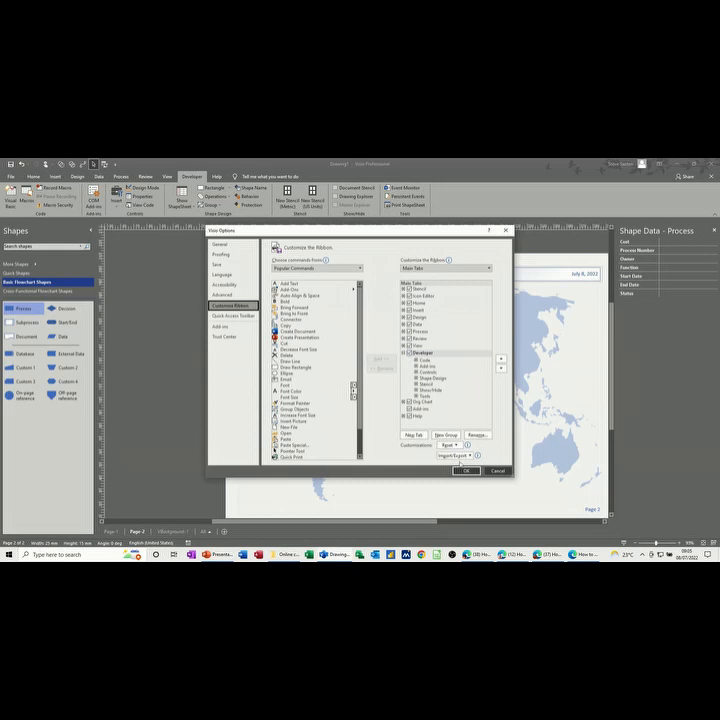
{"action": "left_click", "coordinate": [465, 470]}
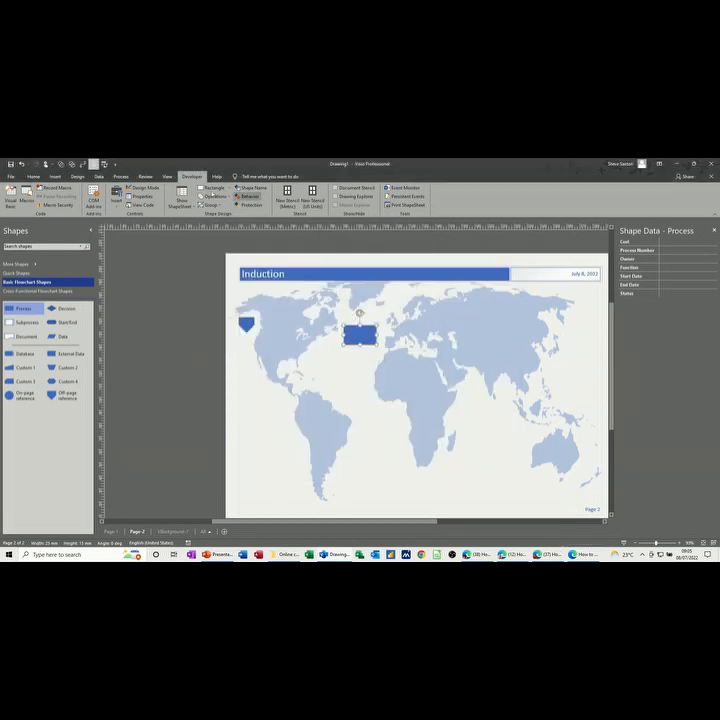
- Rename the Process shape on Page-2 with a person's first name using the Shape Name properties
{"action": "left_click", "coordinate": [244, 189]}
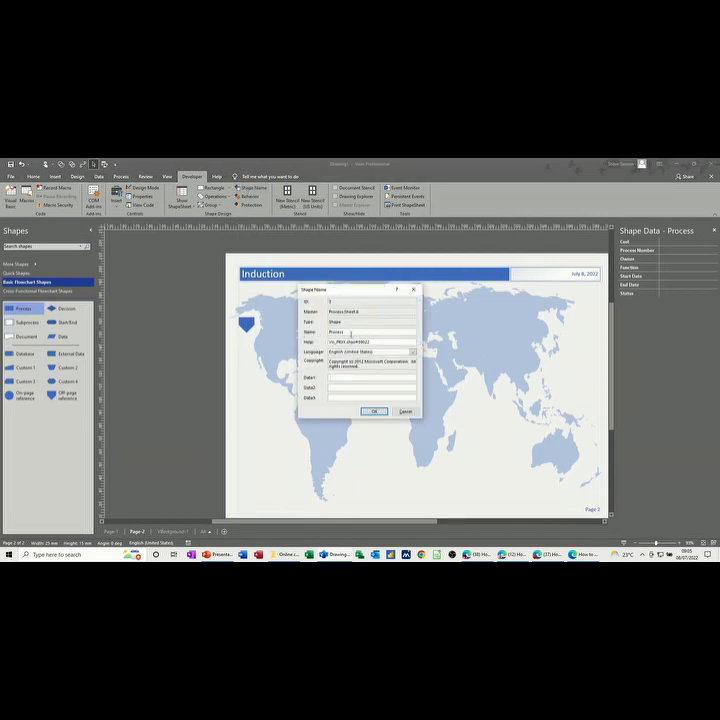
{"action": "double_click", "coordinate": [350, 333]}
{"action": "type", "text": "I"}
{"action": "left_click", "coordinate": [371, 411]}
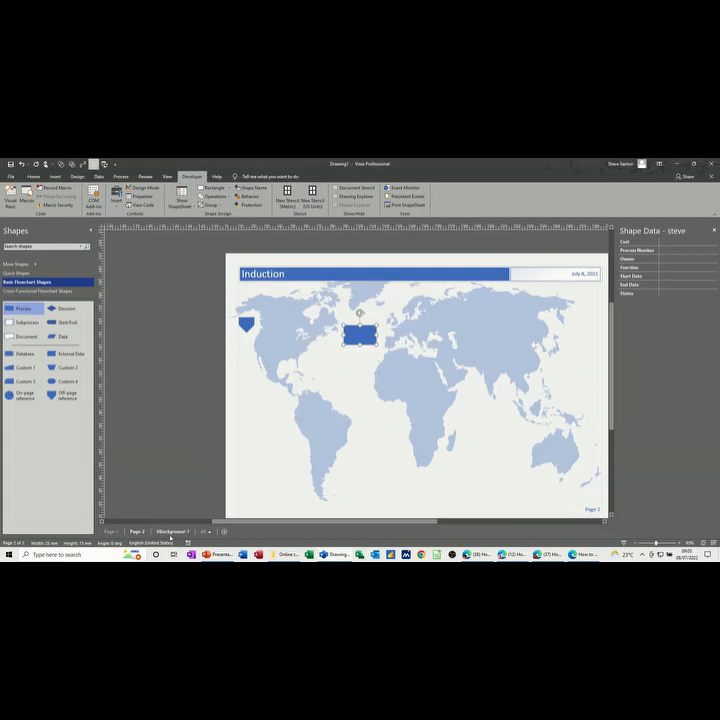
- Draw a rectangle about 28 mm by 12 mm below the date on Page-1, and return to the Pointer Tool
{"action": "left_click", "coordinate": [110, 531]}
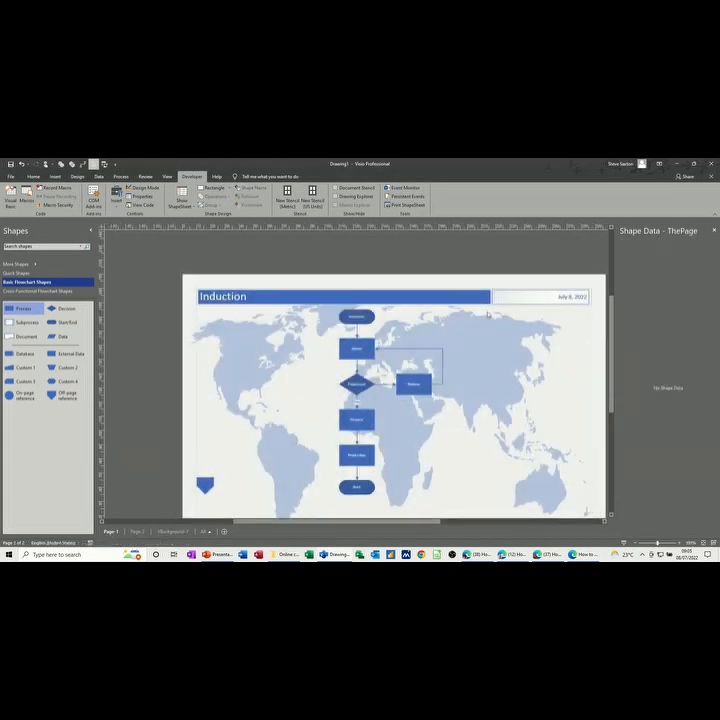
{"action": "left_click", "coordinate": [33, 176]}
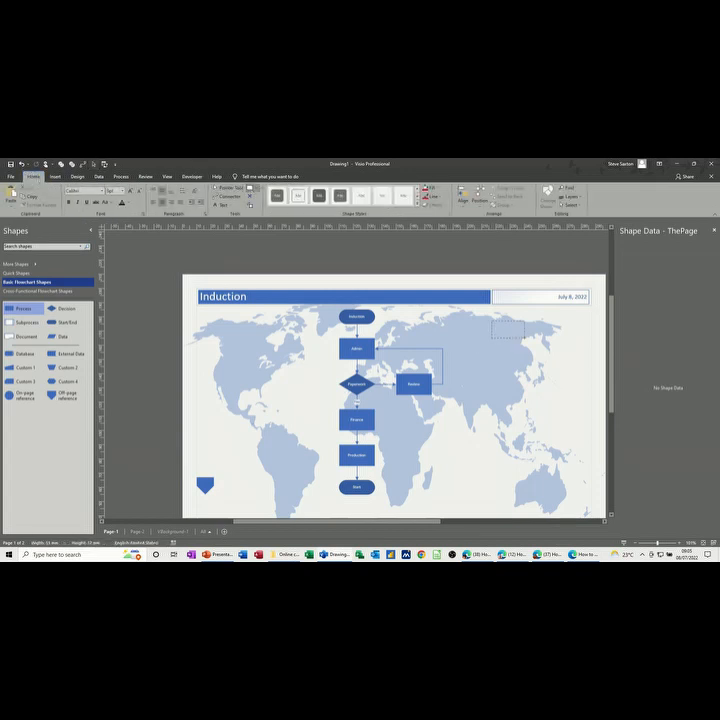
{"action": "left_click_drag", "start_coordinate": [493, 322], "coordinate": [530, 337]}
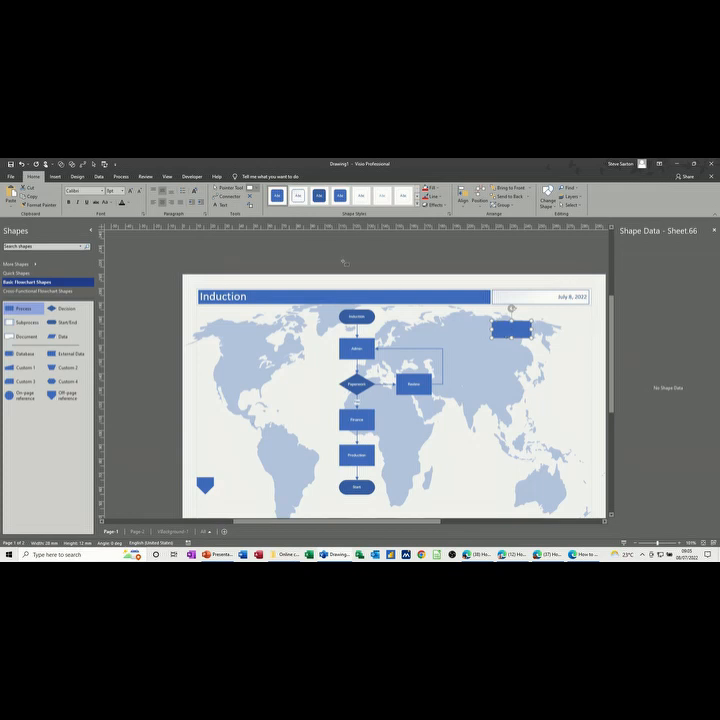
{"action": "left_click", "coordinate": [230, 188]}
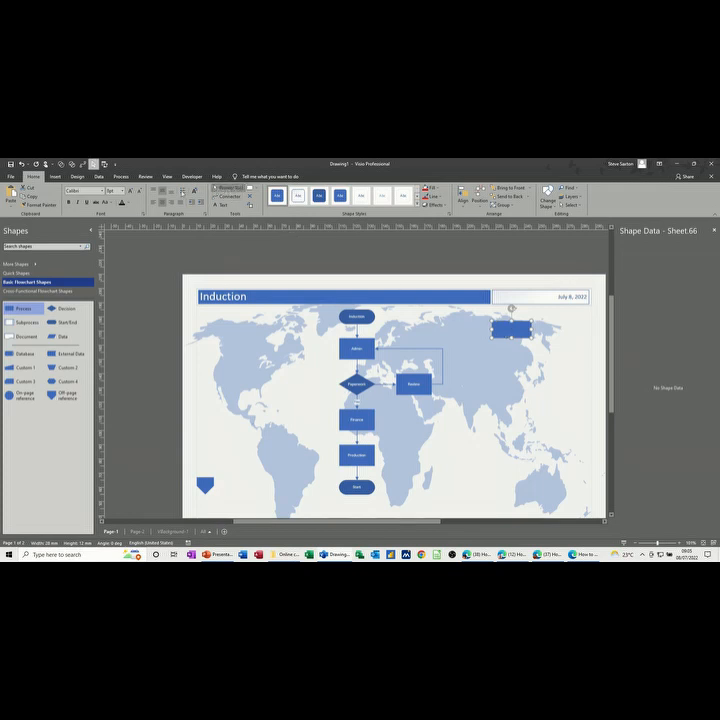
- Hyperlink the rectangle below the date to the named Process shape on Page-2, with the zoom set to 200%
{"action": "left_click", "coordinate": [56, 177]}
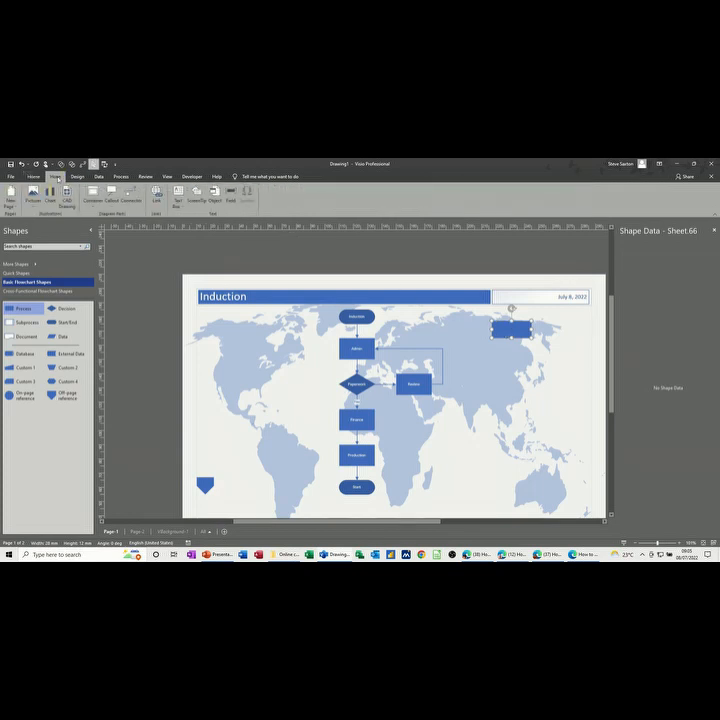
{"action": "left_click", "coordinate": [157, 197]}
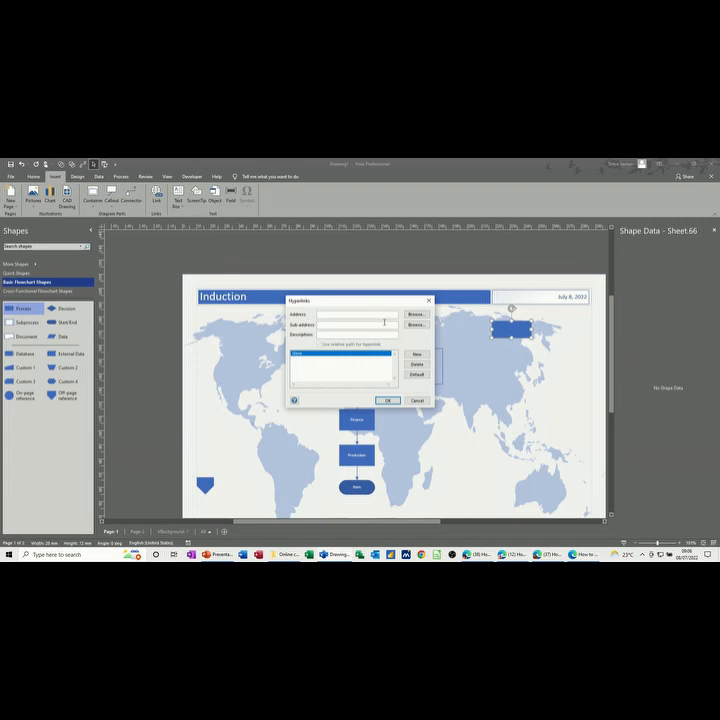
{"action": "left_click", "coordinate": [415, 324]}
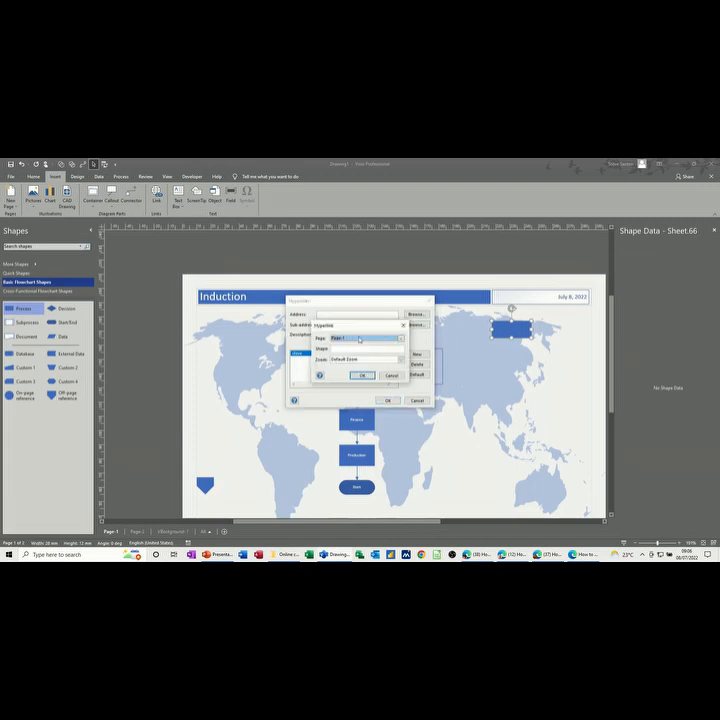
{"action": "left_click", "coordinate": [400, 340]}
{"action": "left_click", "coordinate": [372, 349]}
{"action": "left_click", "coordinate": [362, 349]}
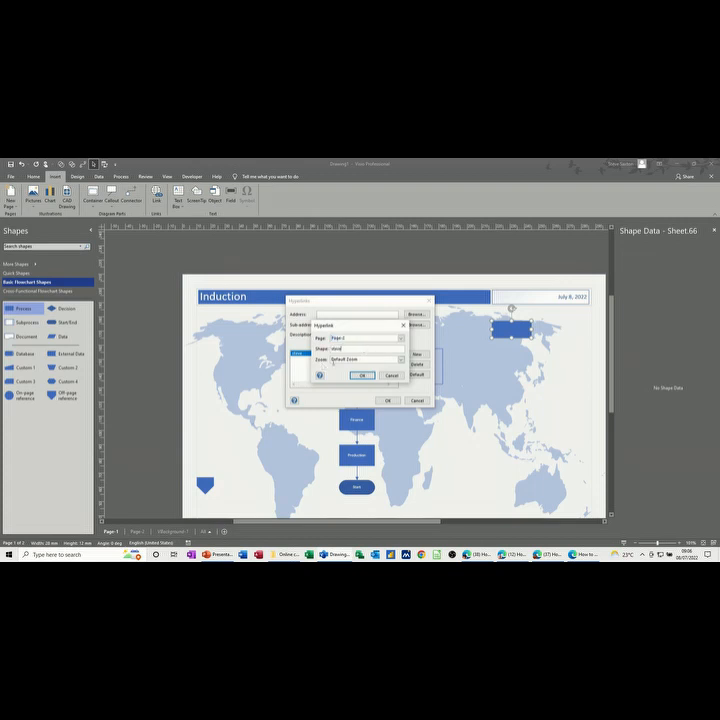
{"action": "left_click", "coordinate": [400, 362]}
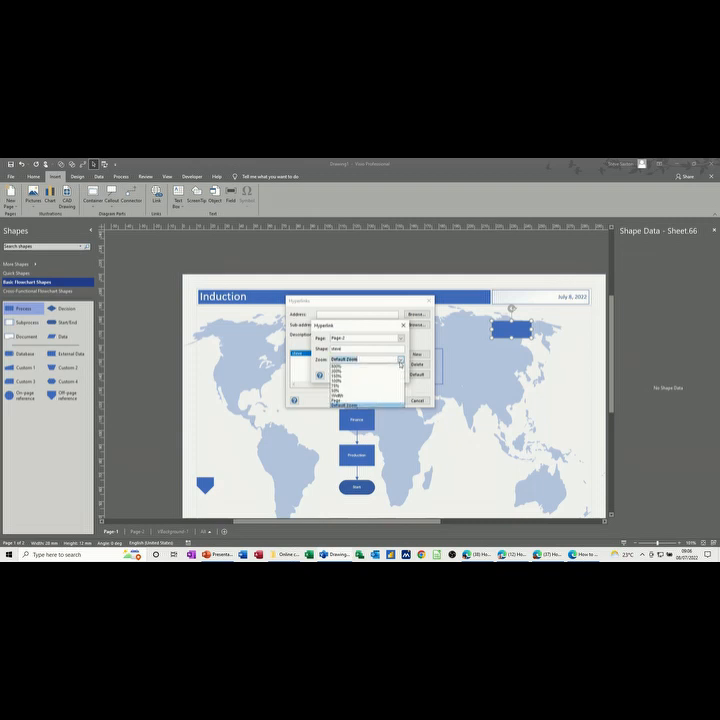
{"action": "left_click", "coordinate": [350, 376]}
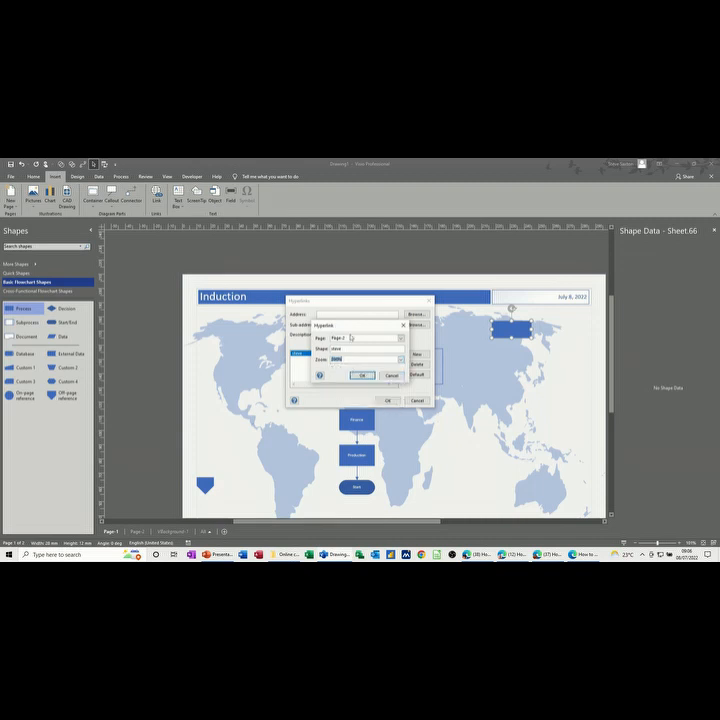
{"action": "left_click", "coordinate": [362, 376]}
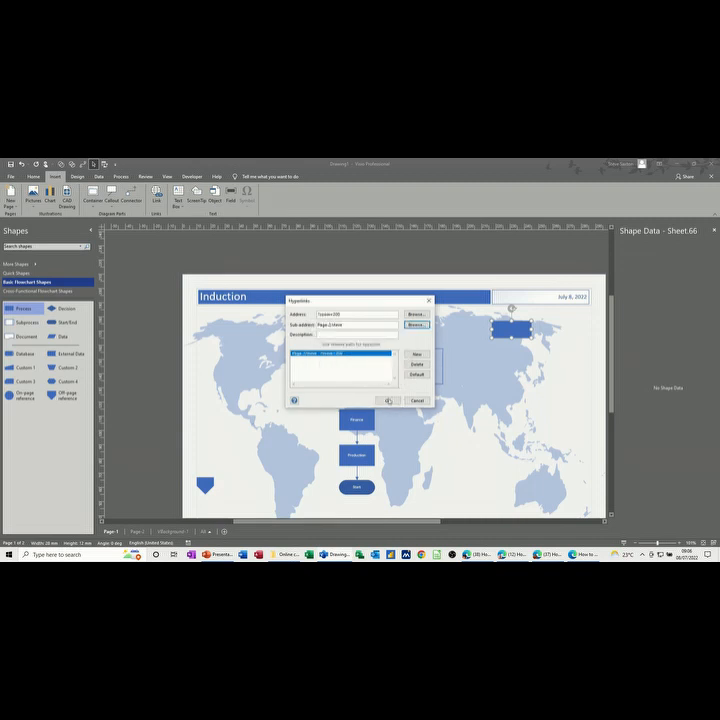
{"action": "left_click", "coordinate": [387, 400]}
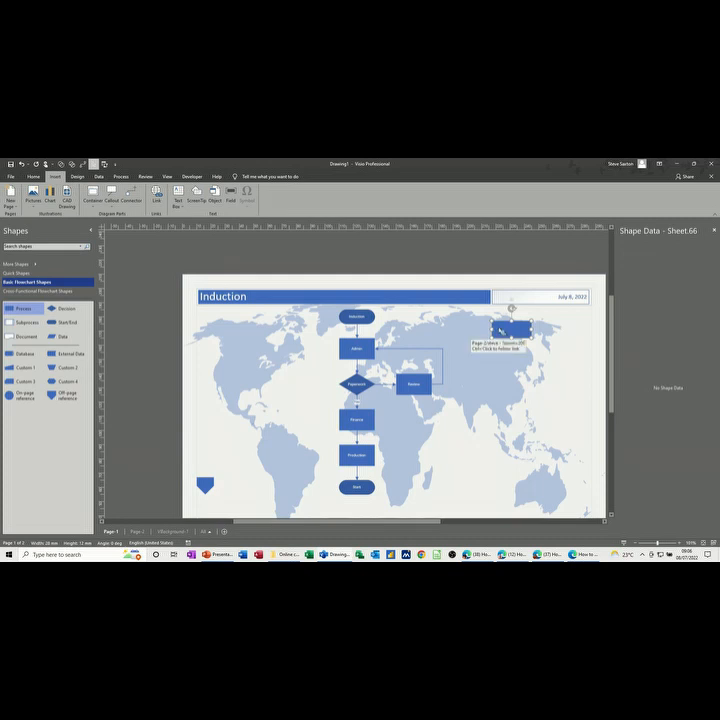
- Test the rectangle's hyperlink by following it to the shape on Page-2, and return to Page-1
{"action": "key", "text": "Escape"}
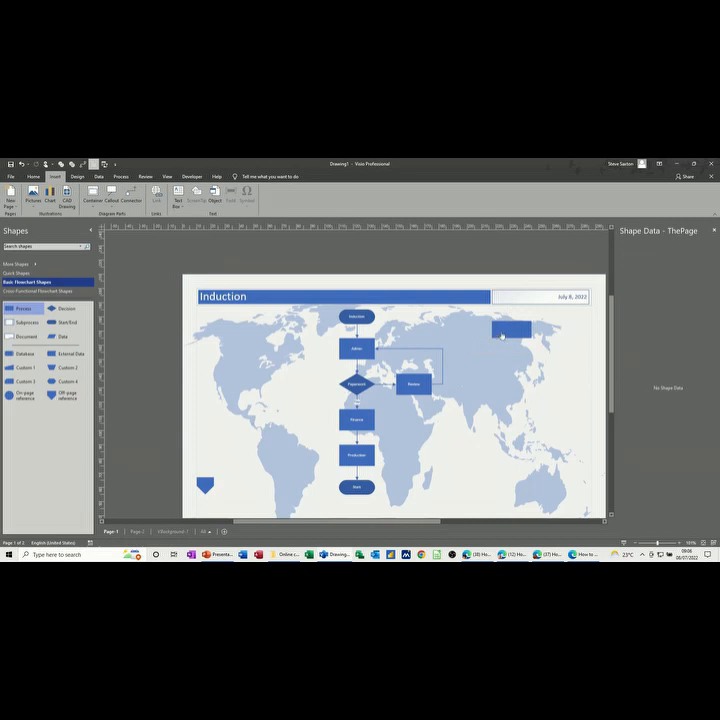
{"action": "left_click", "coordinate": [502, 331], "text": "ctrl"}
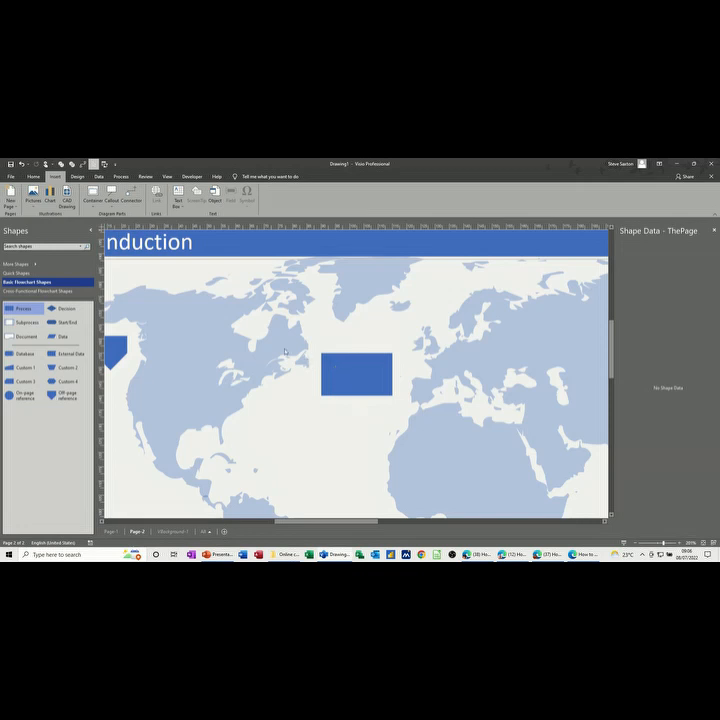
{"action": "left_click", "coordinate": [111, 532]}
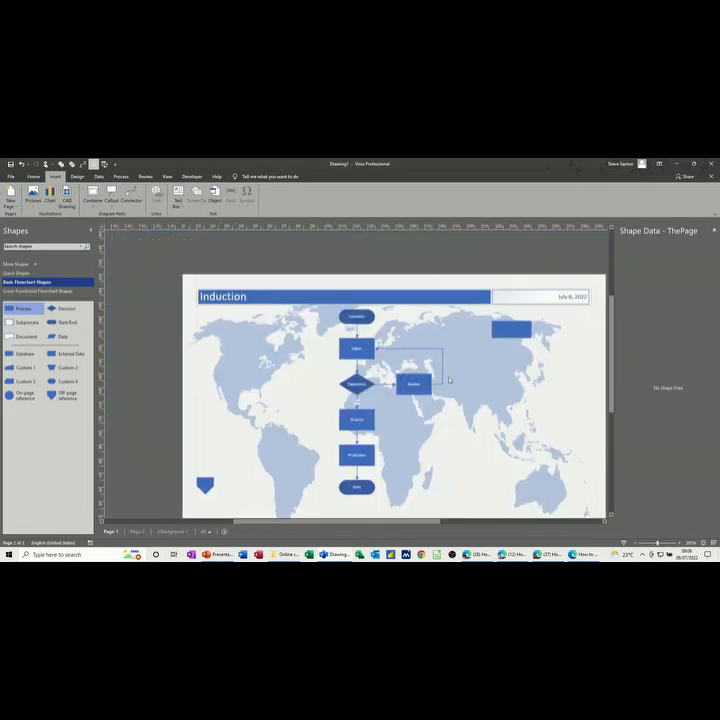
- Draw a second rectangle about 28 mm by 12 mm directly below the first one on Page-1
{"action": "left_click", "coordinate": [33, 176]}
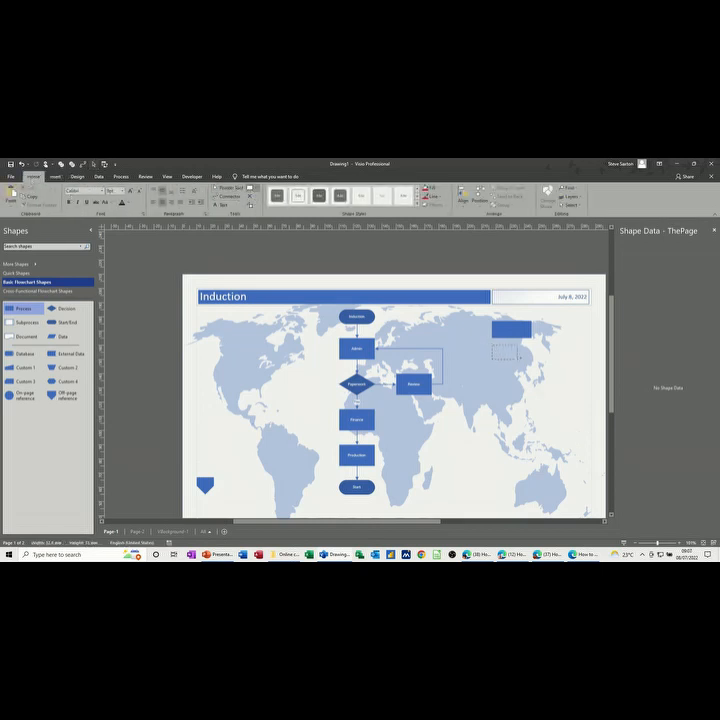
{"action": "left_click", "coordinate": [494, 348]}
{"action": "left_click_drag", "start_coordinate": [531, 362], "coordinate": [532, 362]}
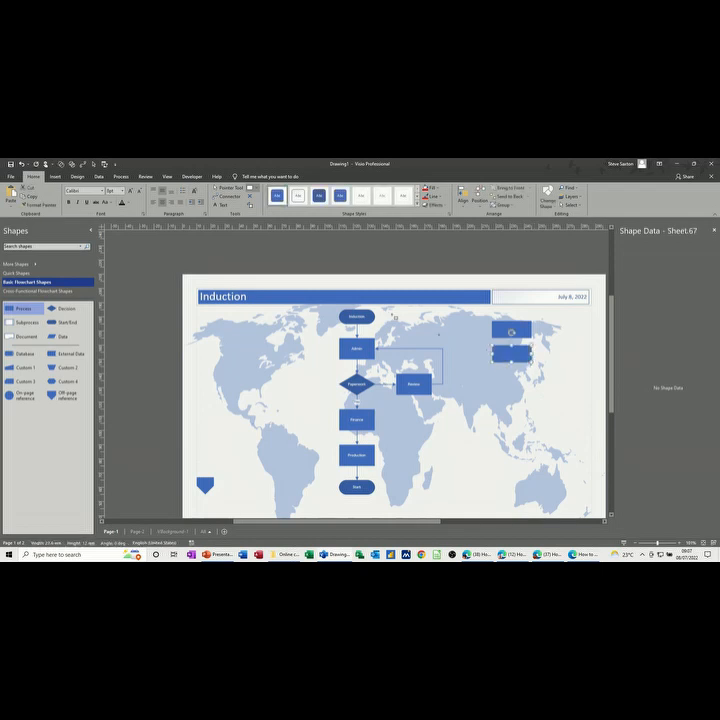
- Add a hyperlink to the second rectangle that leads to the itseasy.co.uk website
{"action": "left_click", "coordinate": [55, 176]}
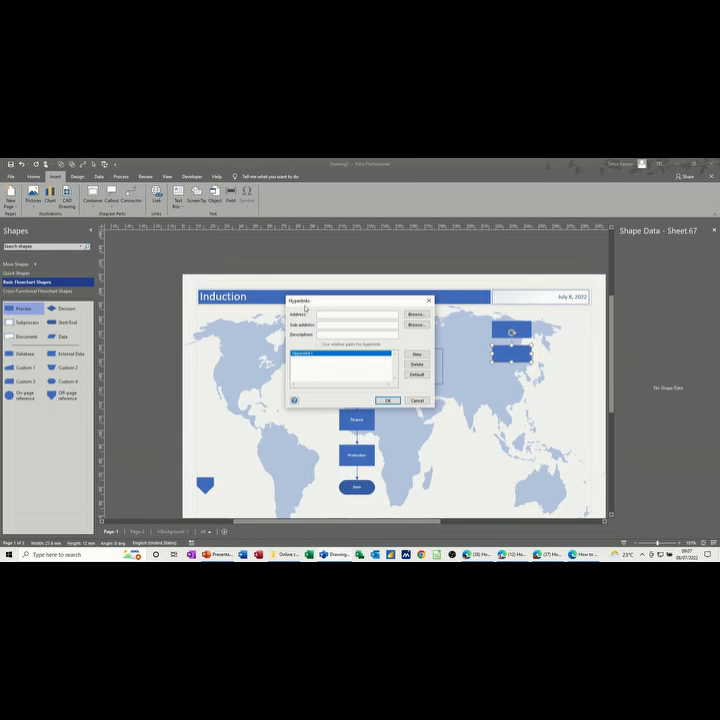
{"action": "type", "text": "ht"}
{"action": "type", "text": "y"}
{"action": "left_click", "coordinate": [387, 400]}
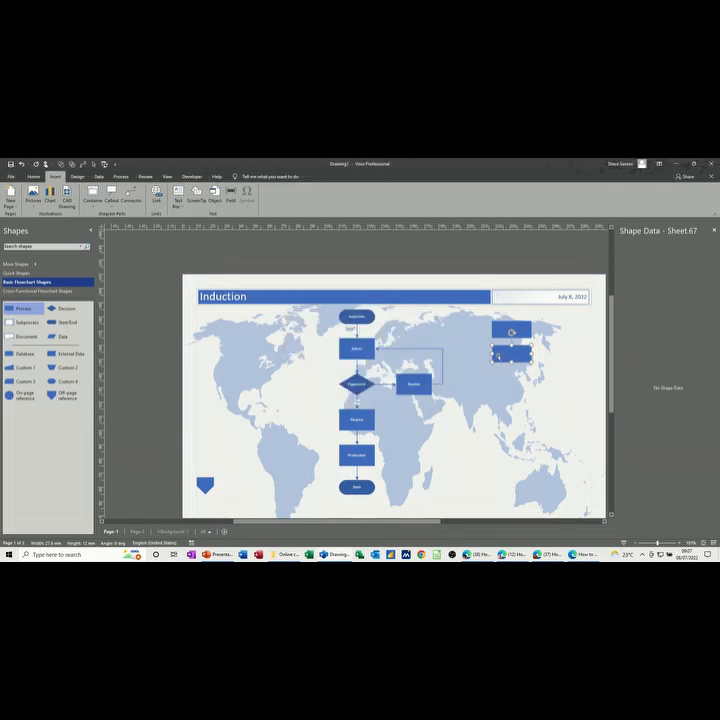
- Test the second rectangle's web hyperlink with the Pointer Tool, and close the browser to return to the drawing
{"action": "key", "text": "Escape"}
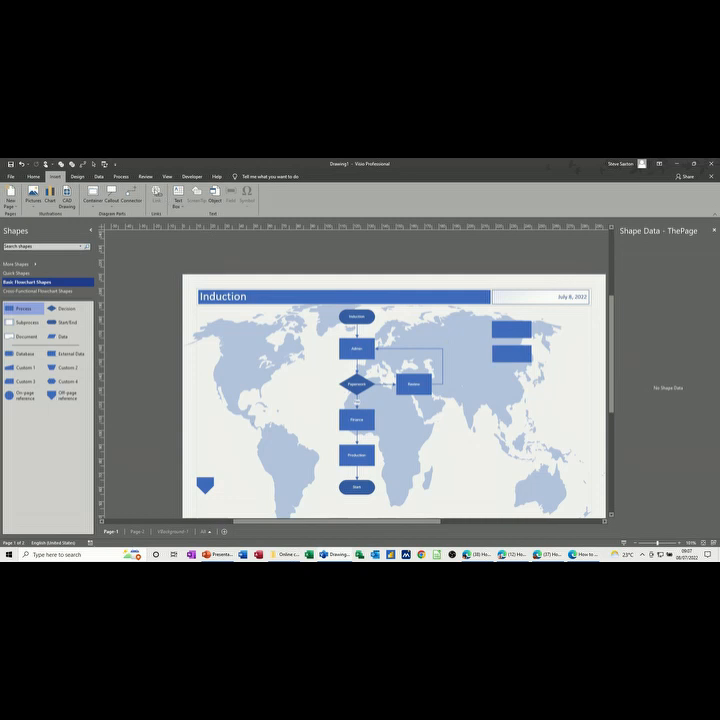
{"action": "left_click", "coordinate": [33, 176]}
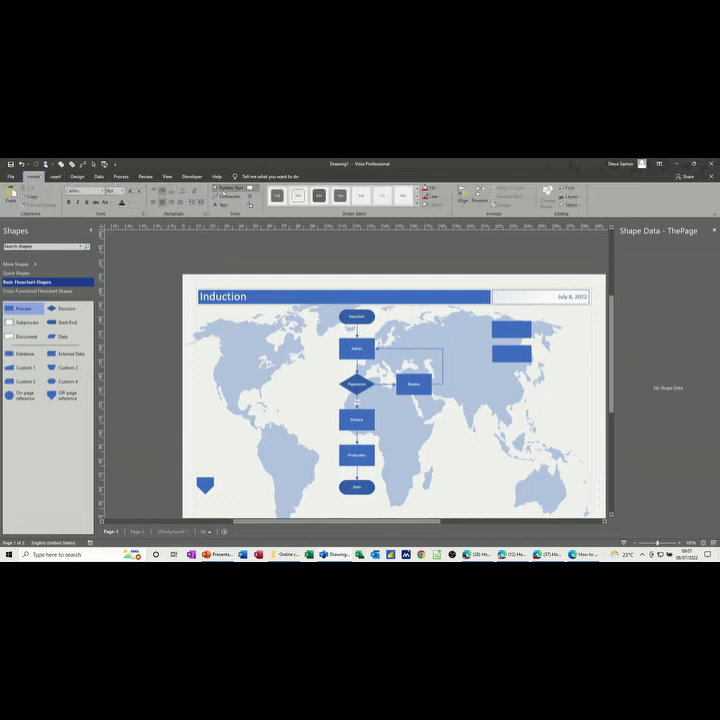
{"action": "left_click", "coordinate": [511, 356], "text": "ctrl"}
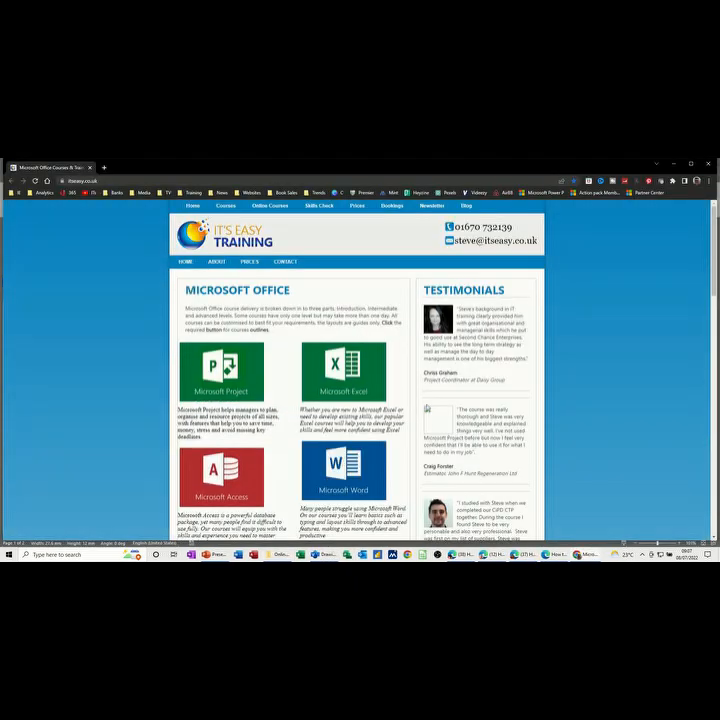
{"action": "left_click", "coordinate": [706, 164]}
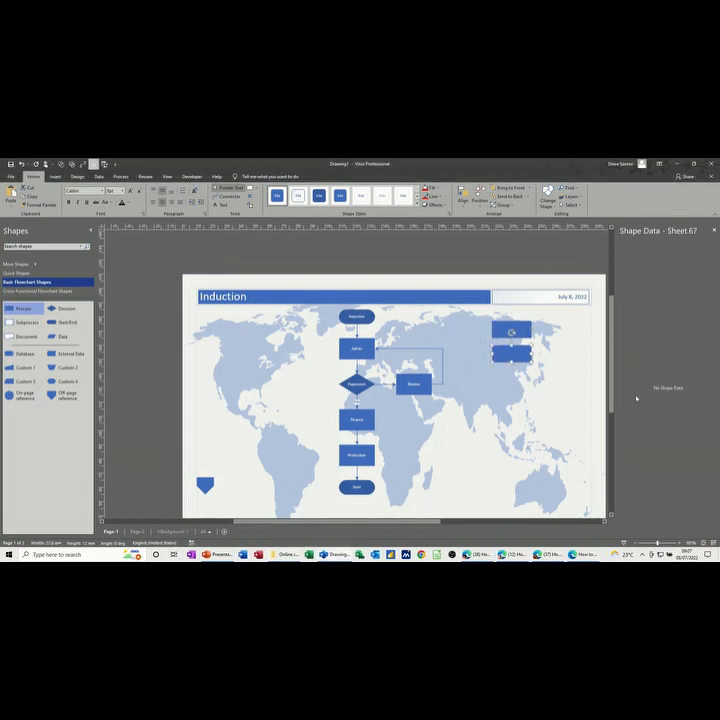
- Label the lower linked rectangle "IT's Easy" and the upper one "HR"
{"action": "key", "text": "F2"}
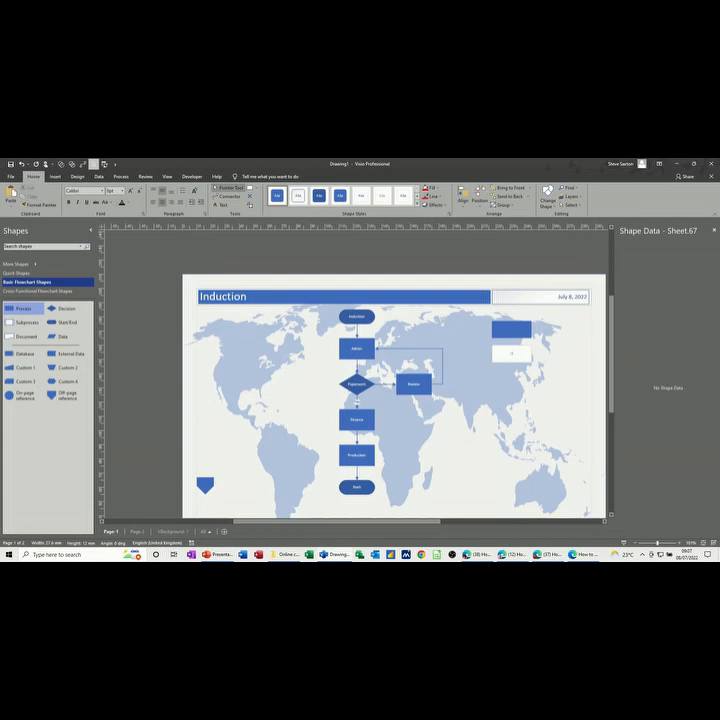
{"action": "type", "text": "IT Dept"}
{"action": "left_click", "coordinate": [508, 328]}
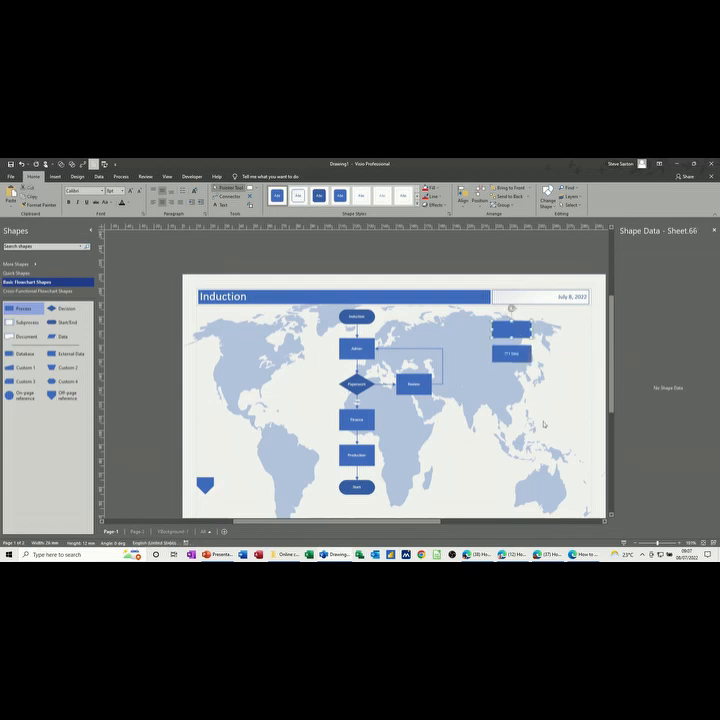
{"action": "key", "text": "F2"}
{"action": "left_click", "coordinate": [473, 398]}
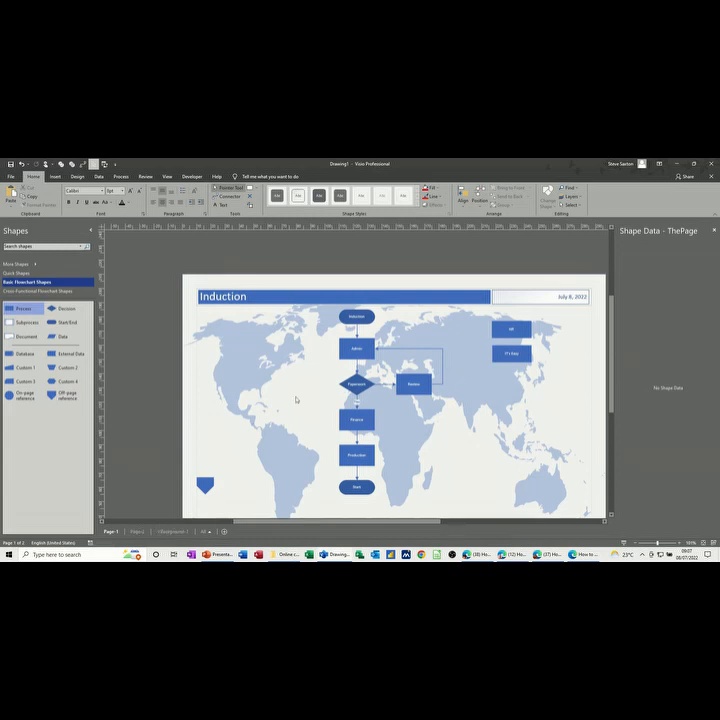
- Define the Admin shape's data so that the Owner property has the sort key 1
{"action": "left_click", "coordinate": [361, 353]}
{"action": "left_click", "coordinate": [365, 319]}
{"action": "left_click", "coordinate": [361, 354]}
{"action": "left_click", "coordinate": [357, 383]}
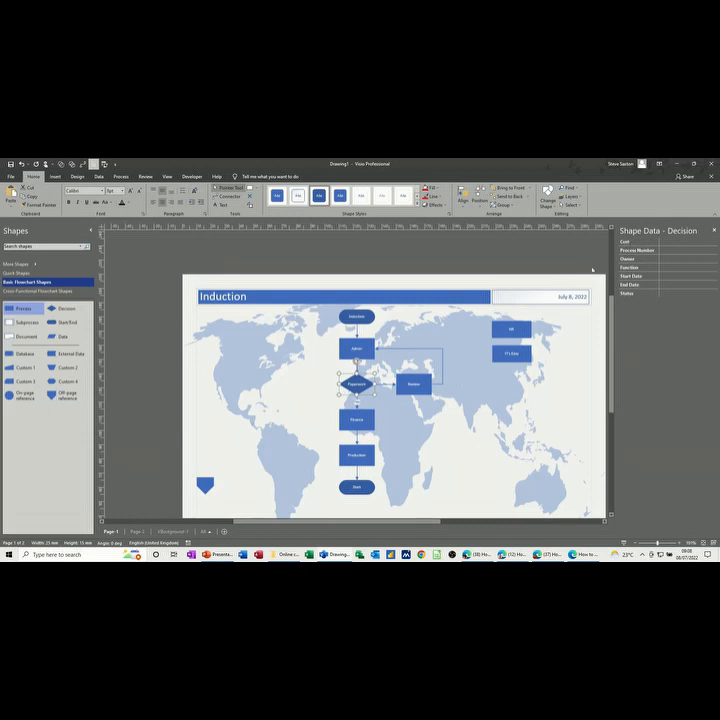
{"action": "left_click", "coordinate": [360, 349]}
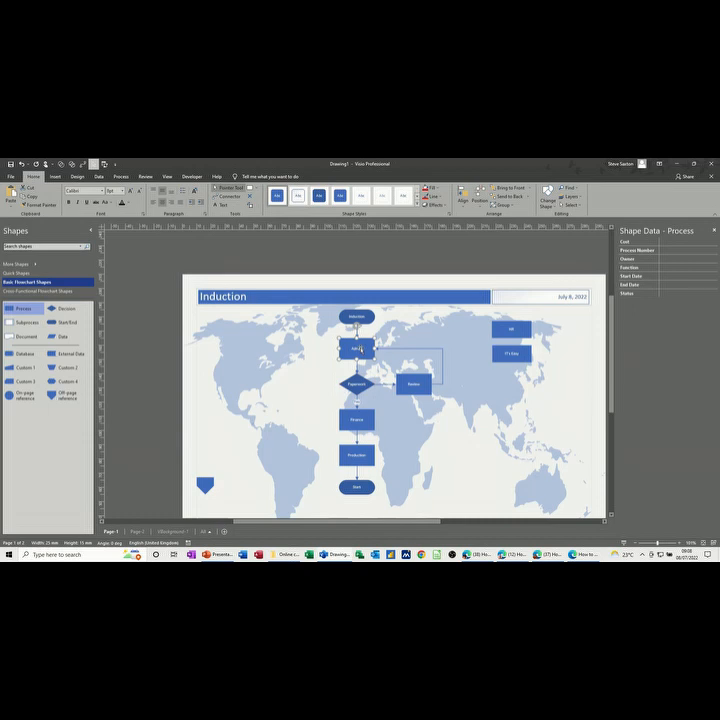
{"action": "right_click", "coordinate": [372, 346]}
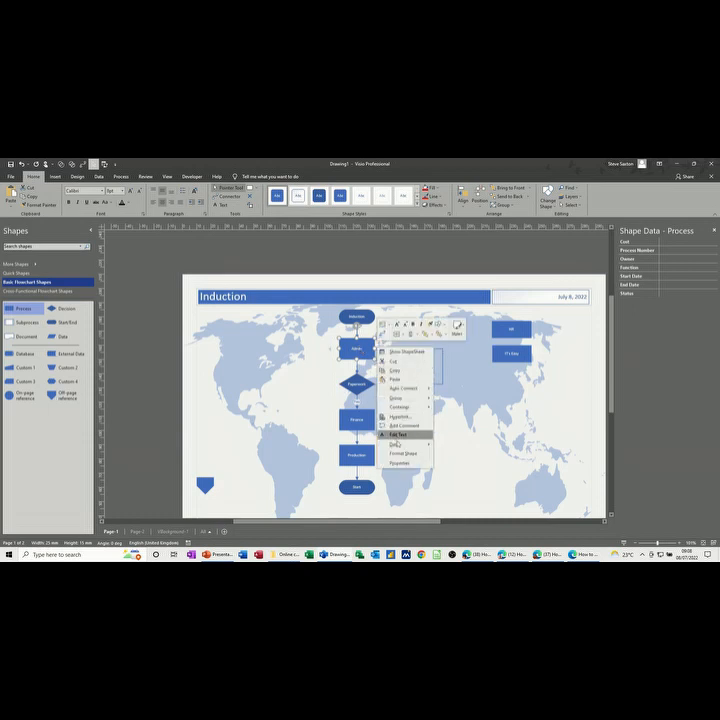
{"action": "mouse_move", "coordinate": [396, 444]}
{"action": "left_click", "coordinate": [452, 454]}
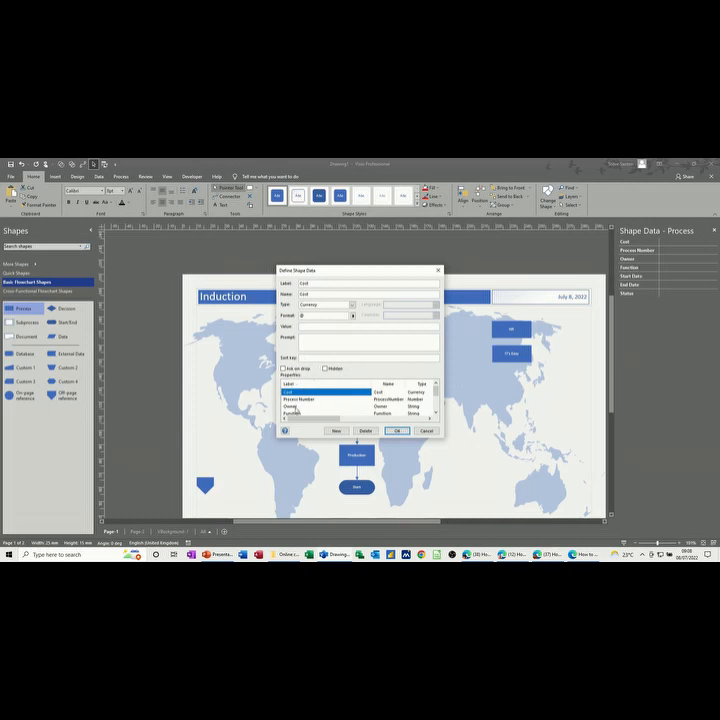
{"action": "left_click", "coordinate": [292, 406]}
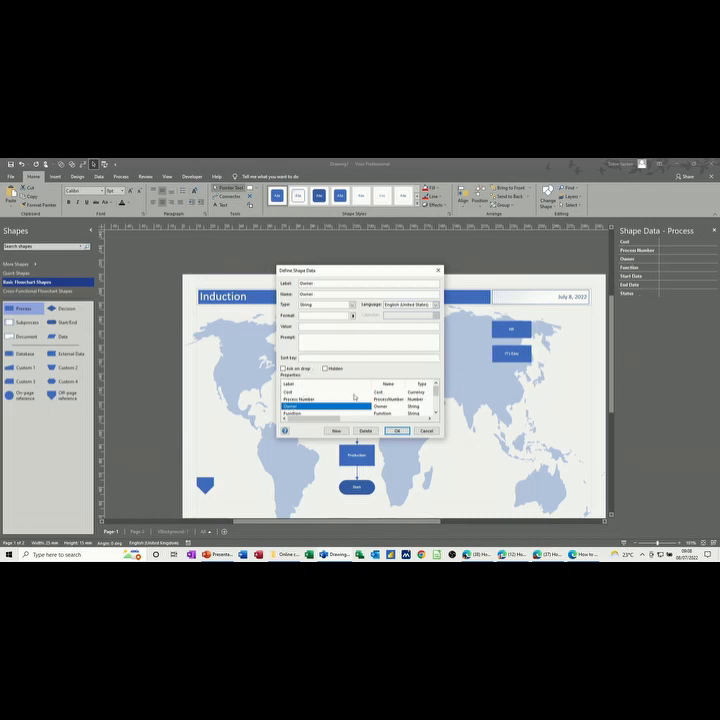
{"action": "left_click", "coordinate": [311, 358]}
{"action": "type", "text": "1"}
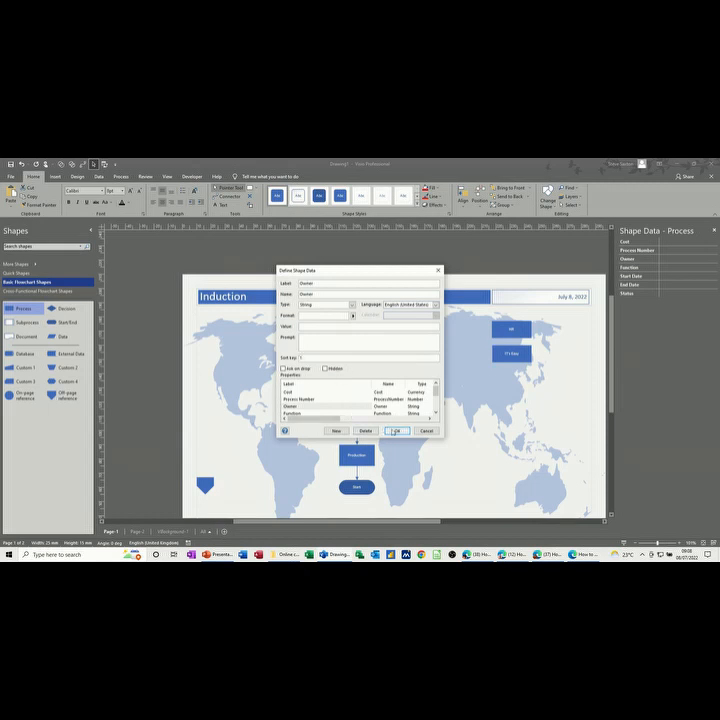
{"action": "left_click", "coordinate": [395, 431]}
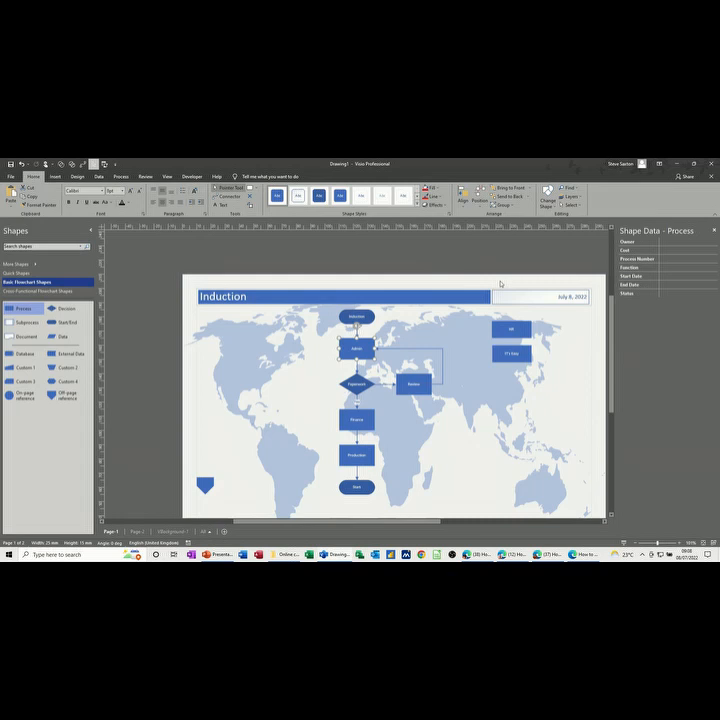
{"action": "left_click", "coordinate": [308, 370]}
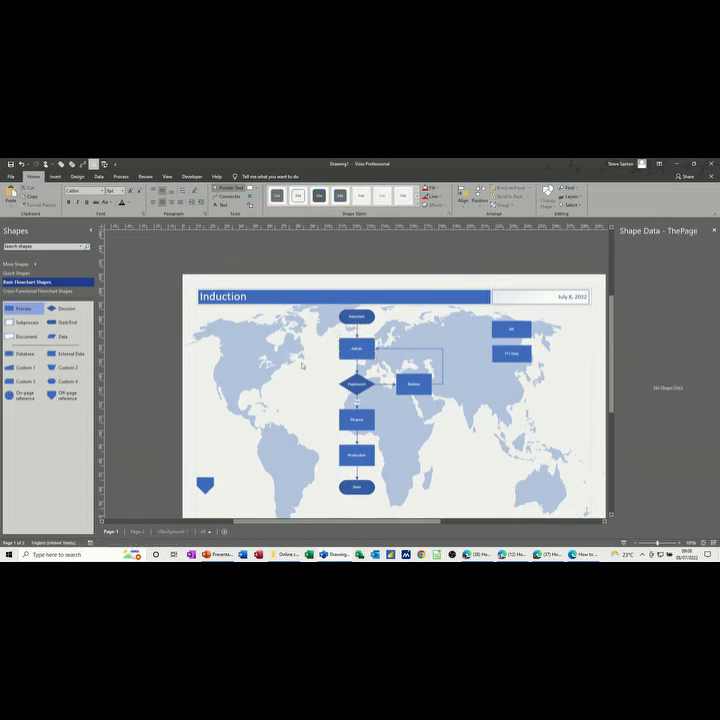
- Add a new page after Page-2, and rename Page-1 as "Main"
{"action": "left_click", "coordinate": [138, 532]}
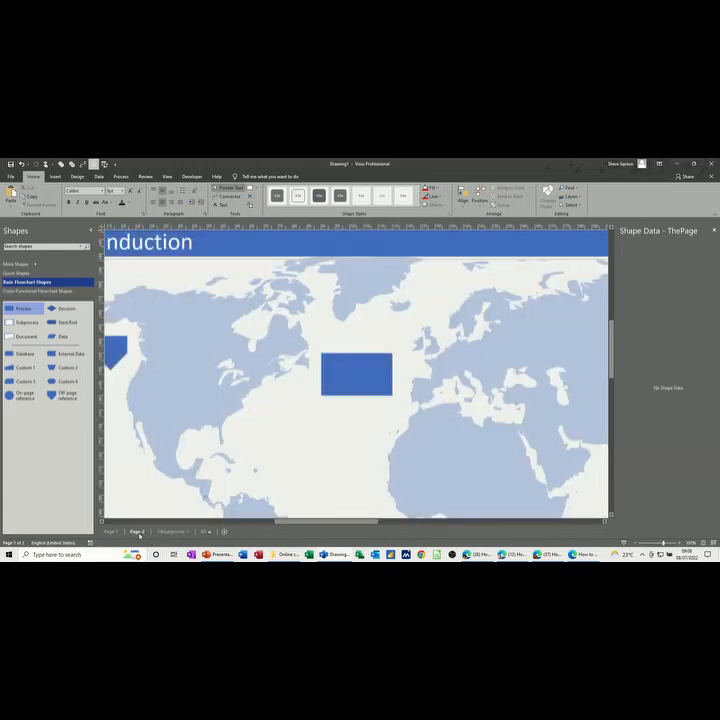
{"action": "left_click", "coordinate": [224, 531]}
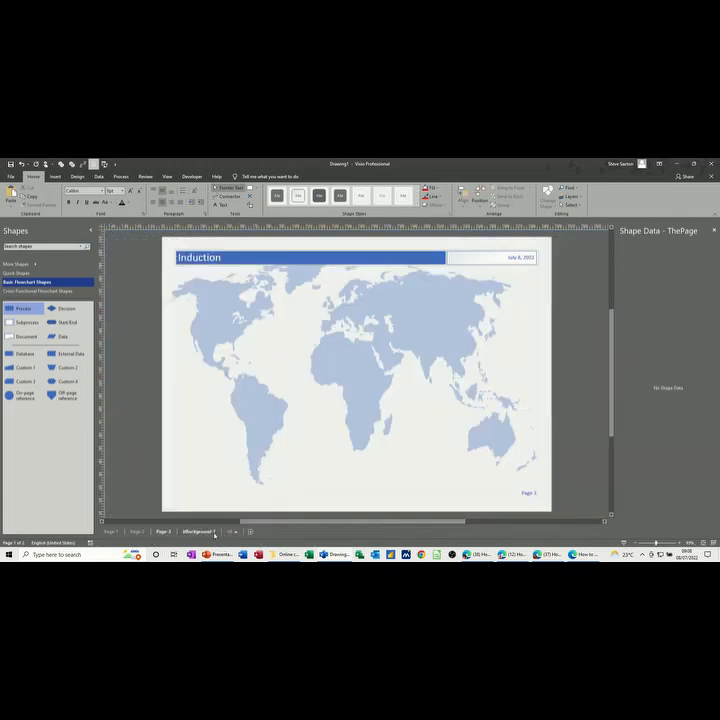
{"action": "left_click", "coordinate": [110, 532]}
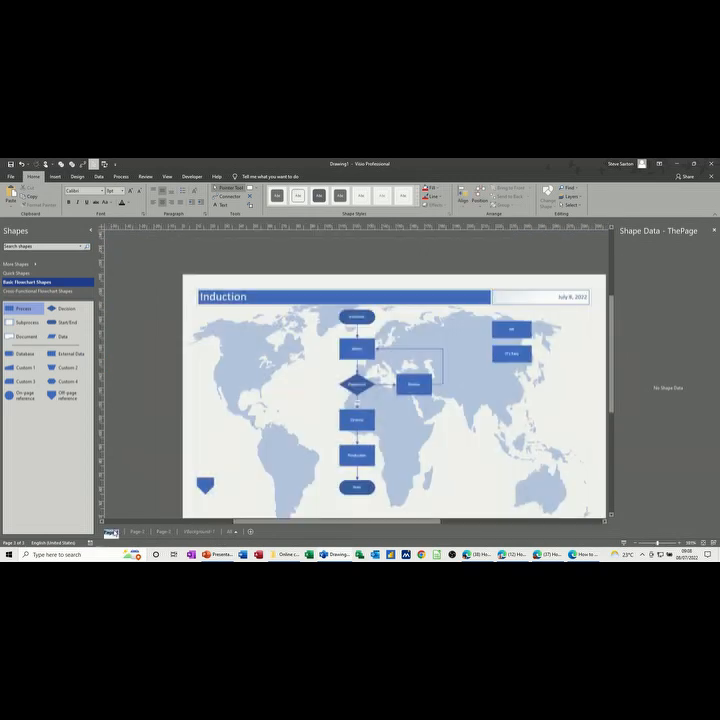
{"action": "type", "text": "Main"}
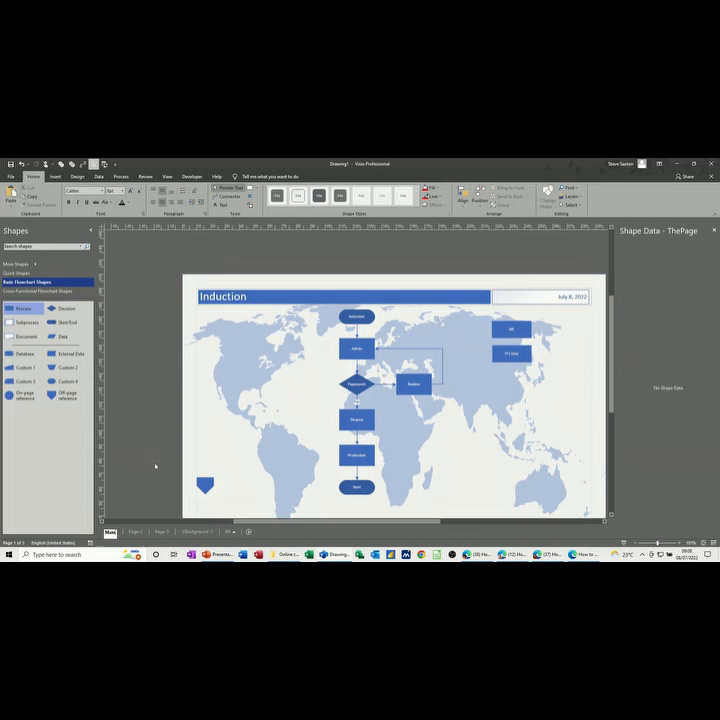
- Rename Page-2 as "Link" and Page-3 as "Cross"
{"action": "left_click", "coordinate": [134, 531]}
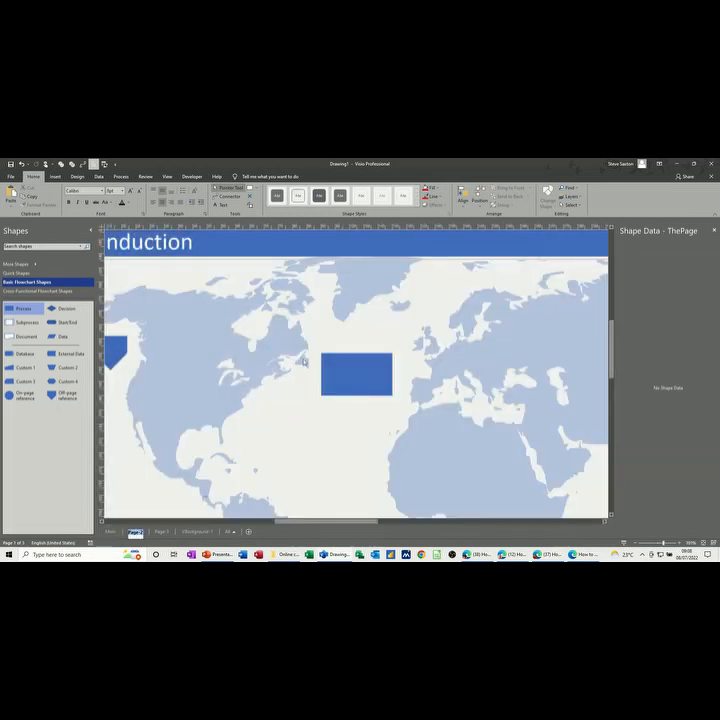
{"action": "type", "text": "M"}
{"action": "left_click", "coordinate": [160, 531]}
{"action": "double_click", "coordinate": [160, 531]}
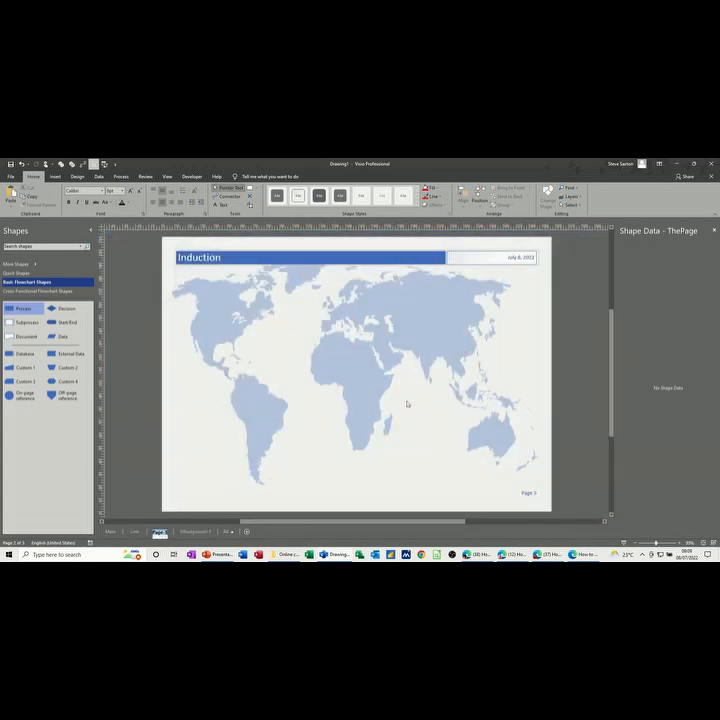
{"action": "type", "text": "Cross"}
{"action": "key", "text": "Return"}
- Build a cross-functional flowchart of four stacked horizontal swimlanes on the Cross page, positioned just below the Induction title
{"action": "left_click", "coordinate": [26, 293]}
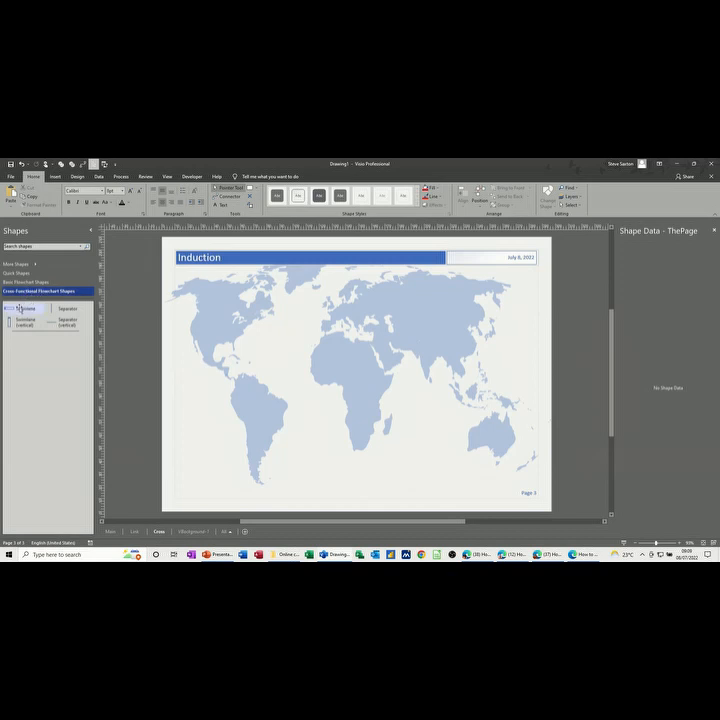
{"action": "left_click_drag", "start_coordinate": [16, 313], "coordinate": [268, 300]}
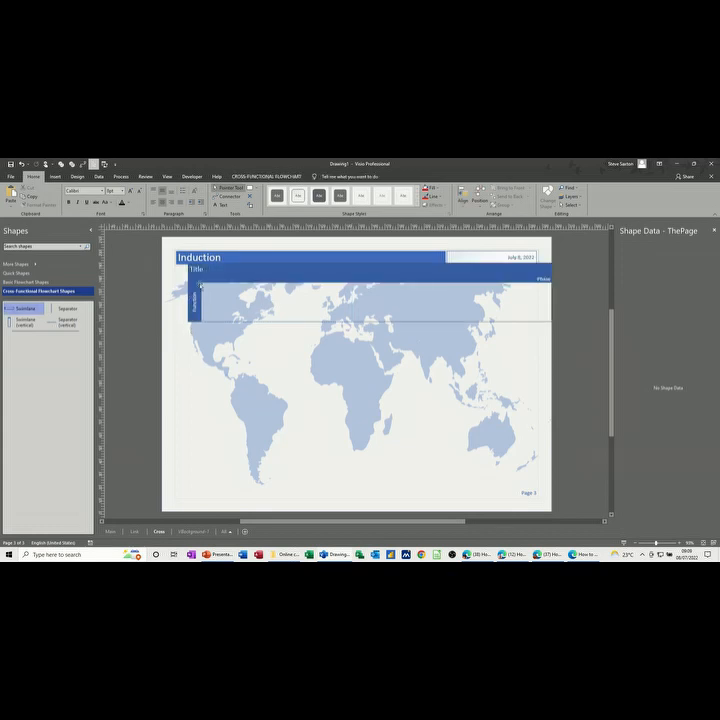
{"action": "left_click_drag", "start_coordinate": [205, 277], "coordinate": [186, 279]}
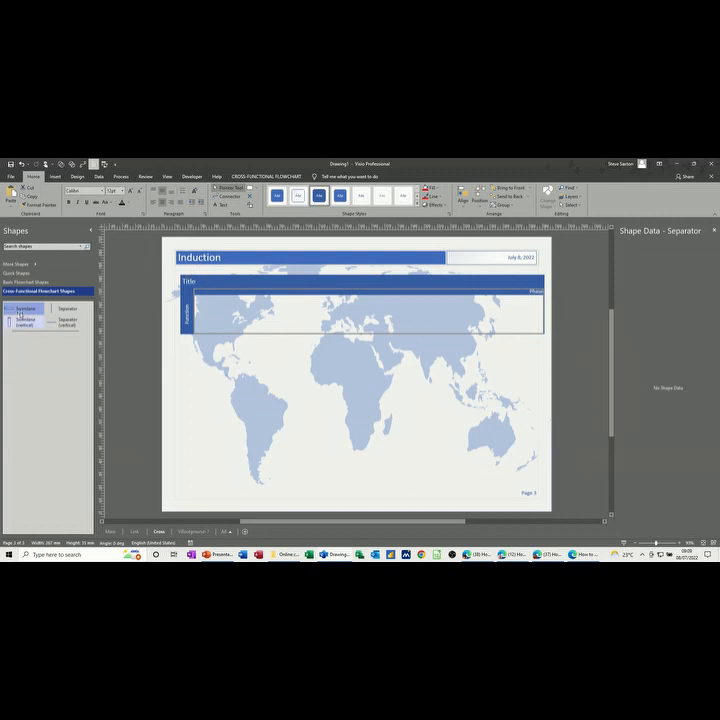
{"action": "left_click_drag", "start_coordinate": [24, 308], "coordinate": [230, 360]}
{"action": "left_click_drag", "start_coordinate": [24, 308], "coordinate": [217, 379]}
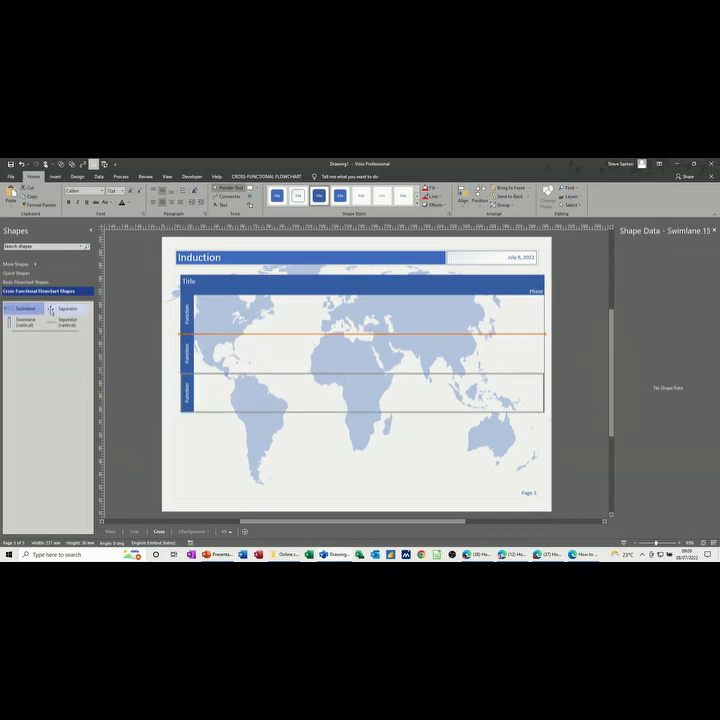
{"action": "left_click_drag", "start_coordinate": [24, 308], "coordinate": [258, 433]}
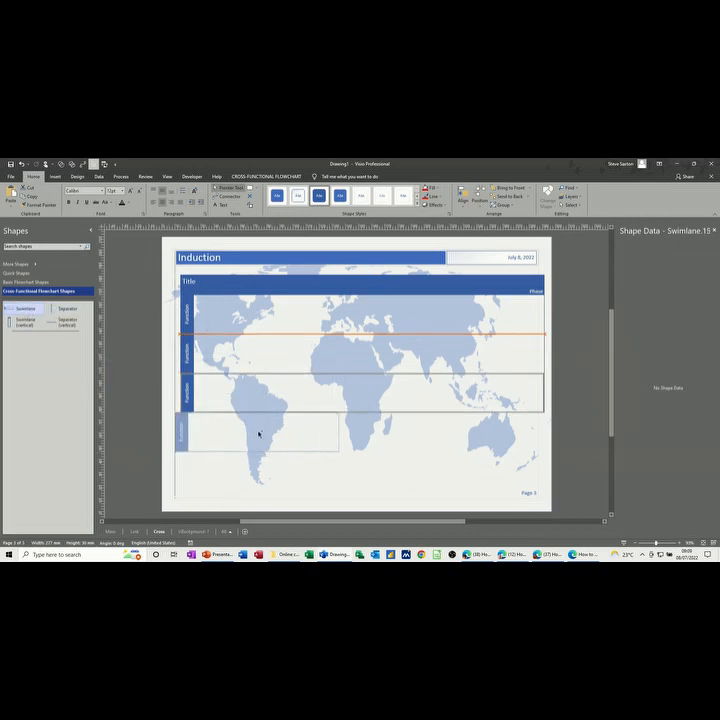
- Label the four swimlanes from top to bottom "Admin", "HR", "Sales" and "Production"
{"action": "left_click", "coordinate": [188, 311]}
{"action": "left_click_drag", "start_coordinate": [188, 311], "coordinate": [271, 337]}
{"action": "type", "text": "Admin"}
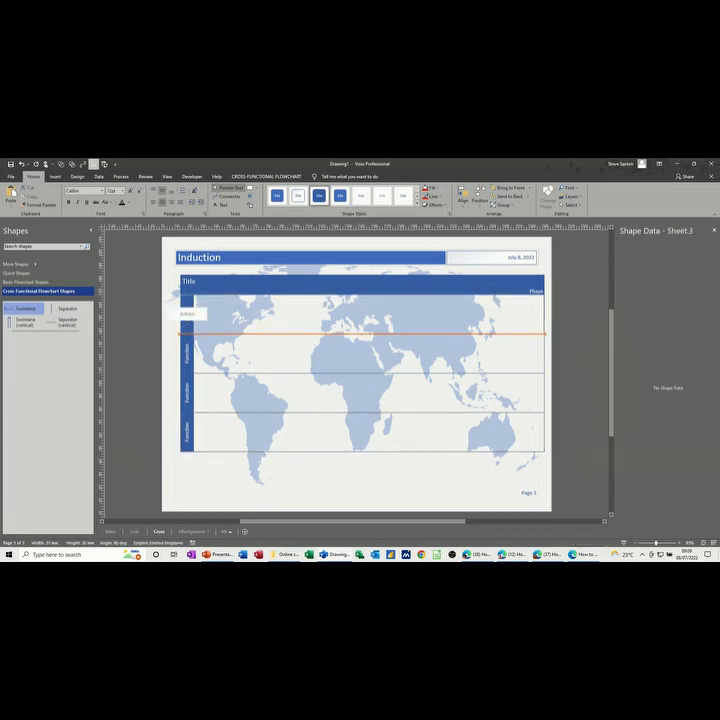
{"action": "double_click", "coordinate": [187, 353]}
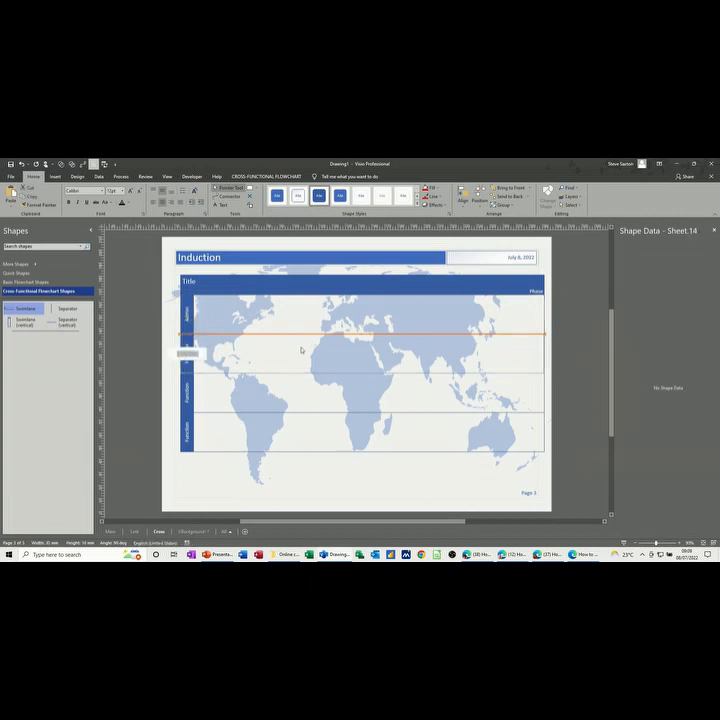
{"action": "type", "text": "IT"}
{"action": "double_click", "coordinate": [190, 397]}
{"action": "left_click", "coordinate": [340, 393]}
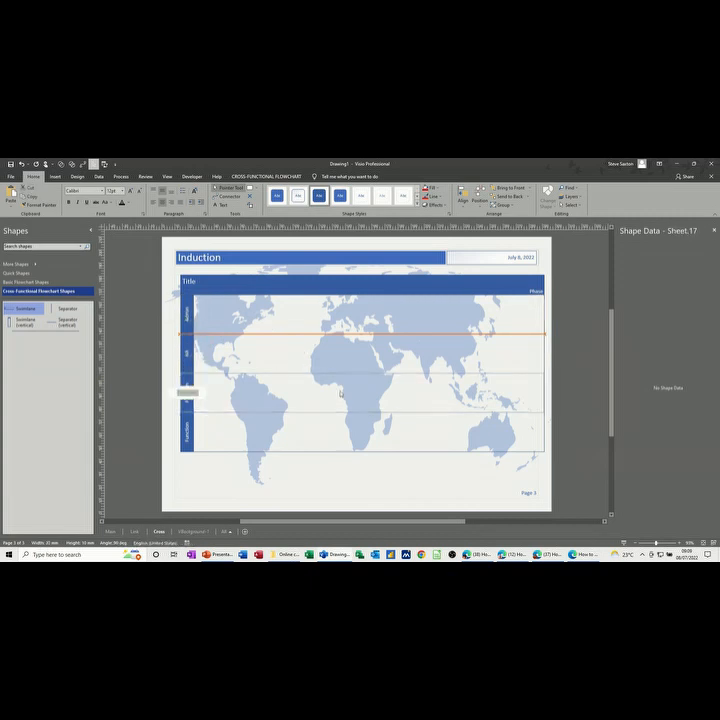
{"action": "type", "text": "H"}
{"action": "double_click", "coordinate": [186, 429]}
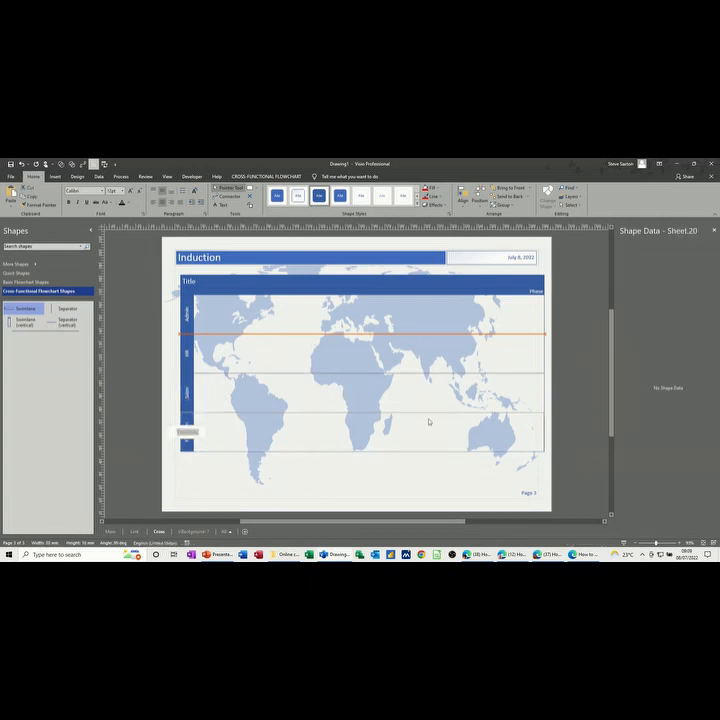
{"action": "type", "text": "Production"}
{"action": "left_click", "coordinate": [318, 495]}
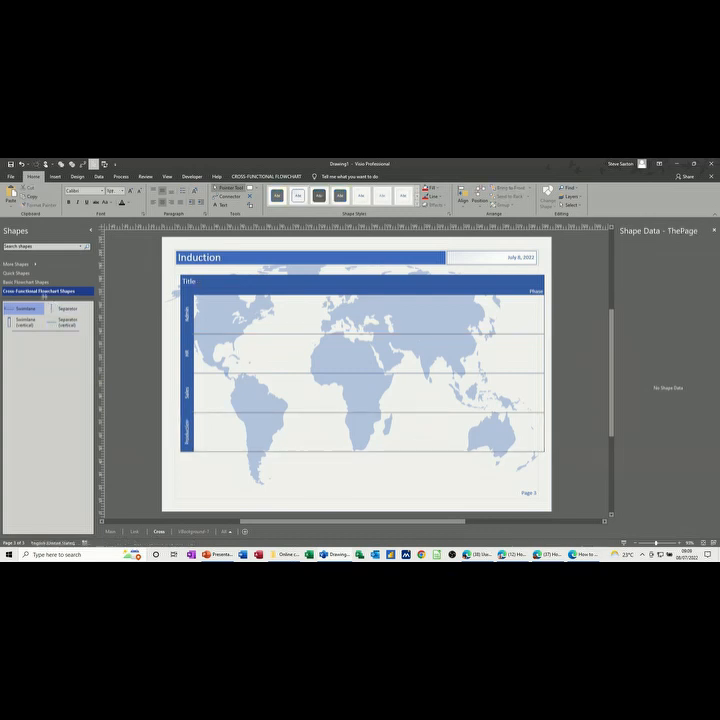
- Place a Start/End shape in the Admin lane, and add a connected Process shape stretched down across the Admin and HR lanes
{"action": "left_click", "coordinate": [27, 282]}
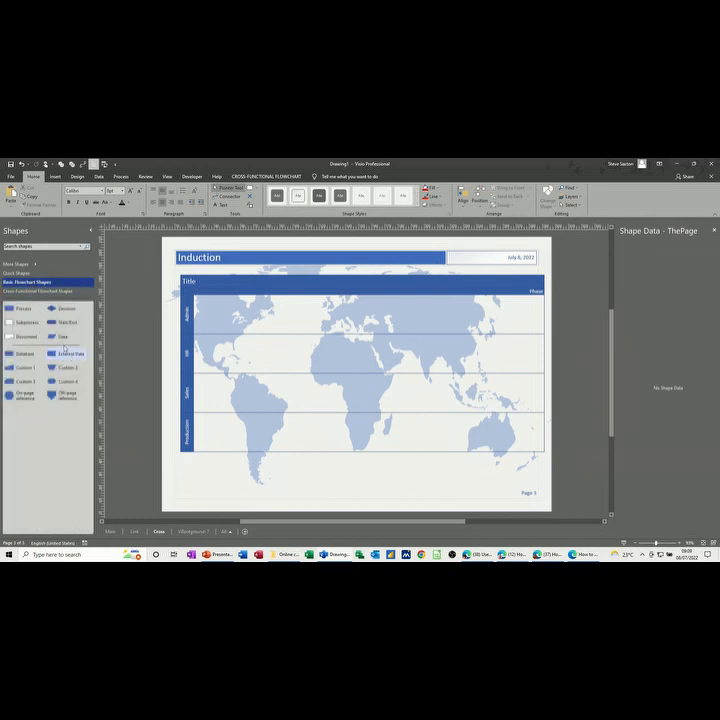
{"action": "left_click_drag", "start_coordinate": [71, 321], "coordinate": [220, 311]}
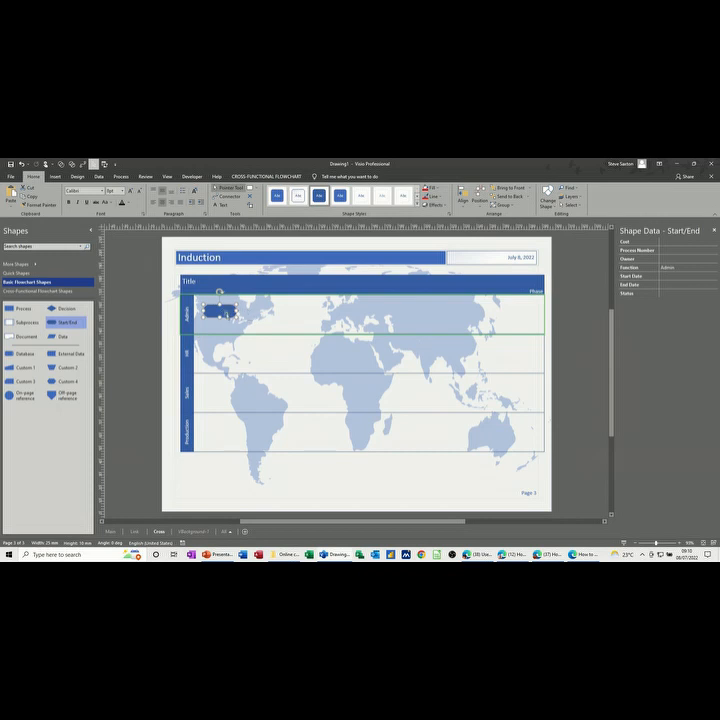
{"action": "left_click", "coordinate": [265, 325]}
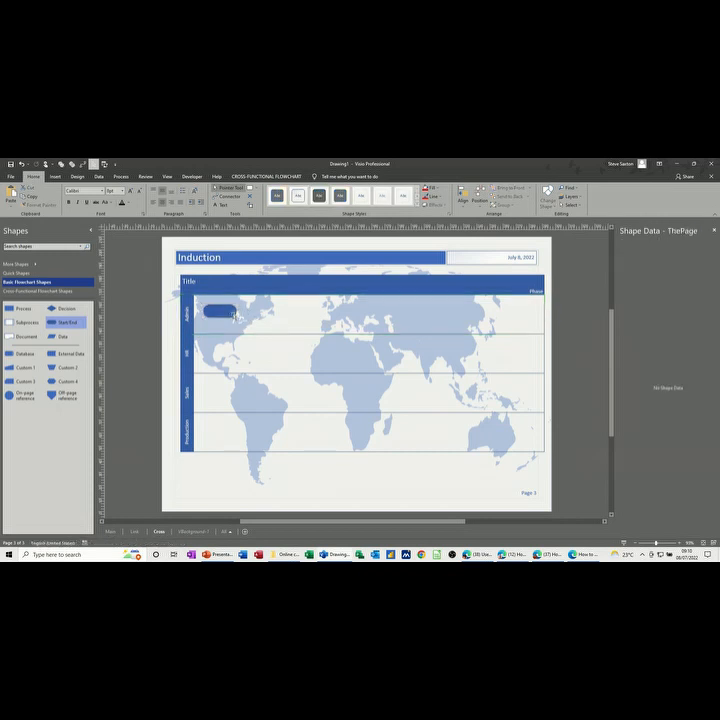
{"action": "mouse_move", "coordinate": [243, 313]}
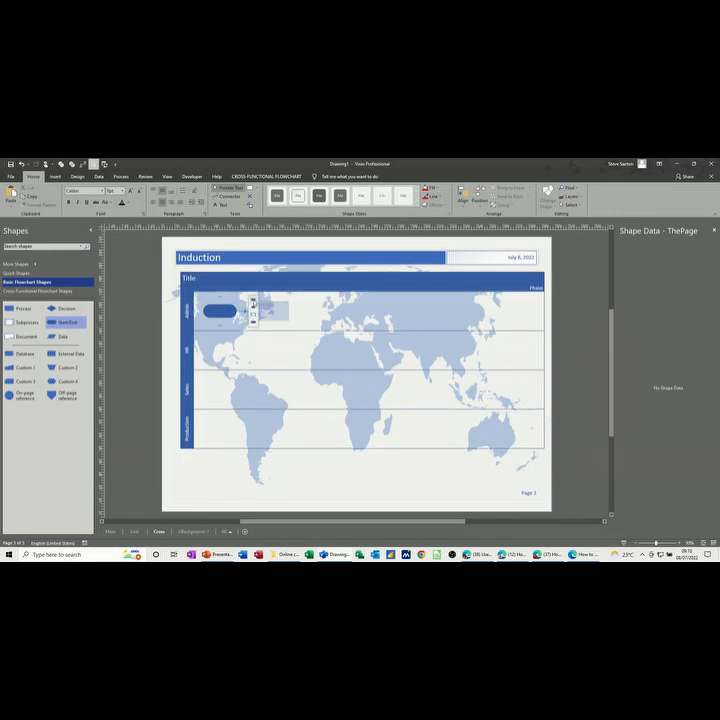
{"action": "left_click", "coordinate": [253, 301]}
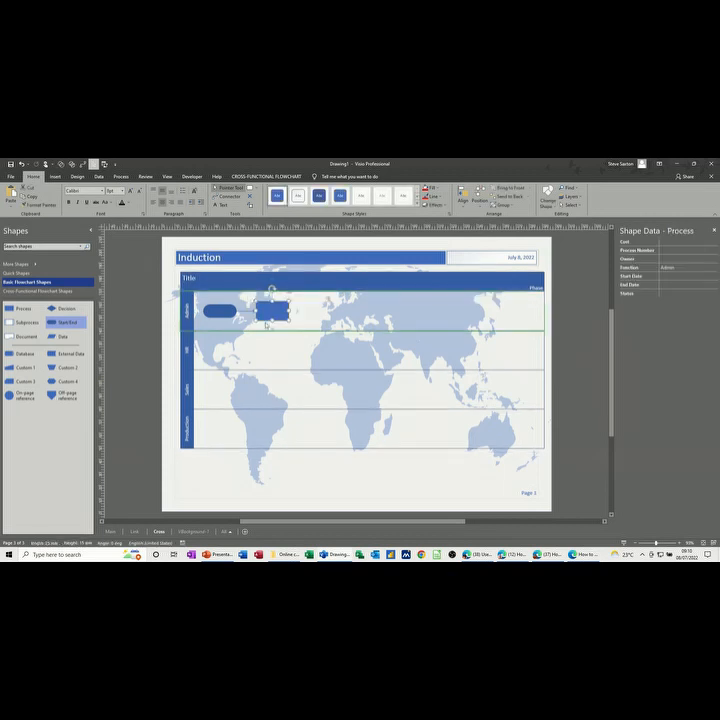
{"action": "left_click_drag", "start_coordinate": [273, 322], "coordinate": [273, 361]}
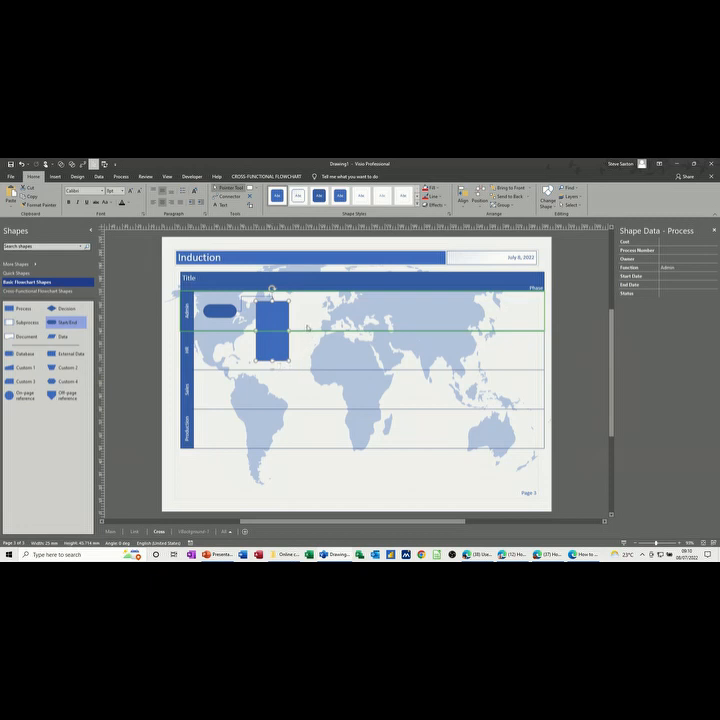
{"action": "left_click", "coordinate": [305, 323]}
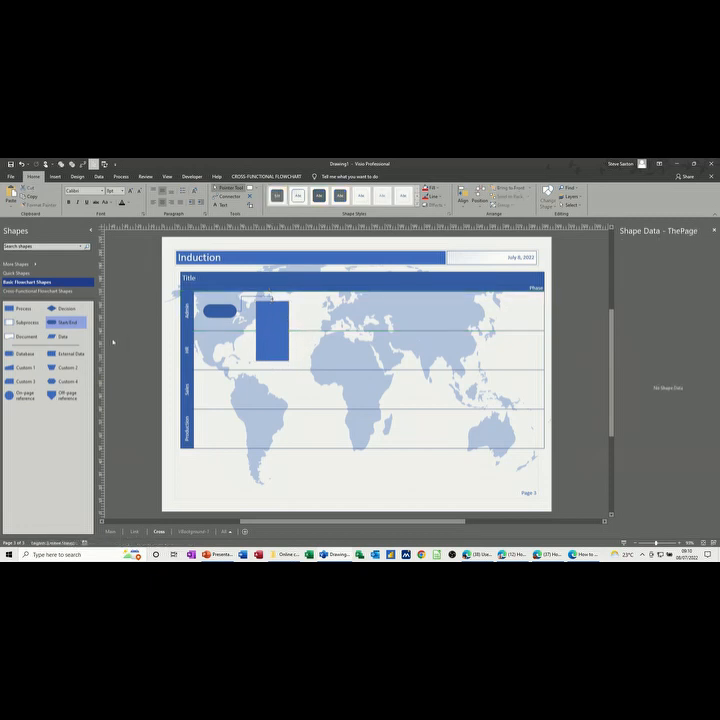
- Add three more Process shapes: one spanning HR and Sales, one within Sales, and one spanning Sales and Production
{"action": "left_click_drag", "start_coordinate": [23, 308], "coordinate": [312, 360]}
{"action": "left_click_drag", "start_coordinate": [320, 353], "coordinate": [324, 401]}
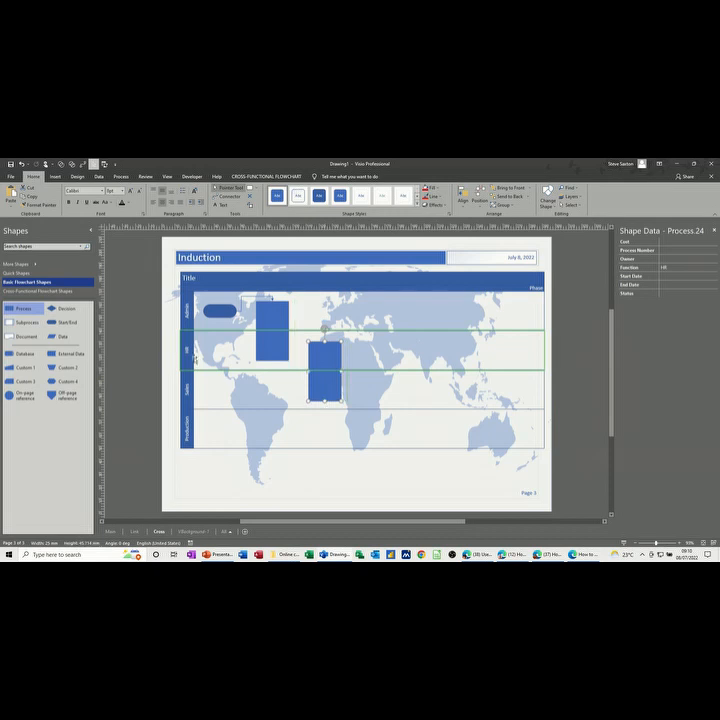
{"action": "left_click_drag", "start_coordinate": [20, 309], "coordinate": [388, 391]}
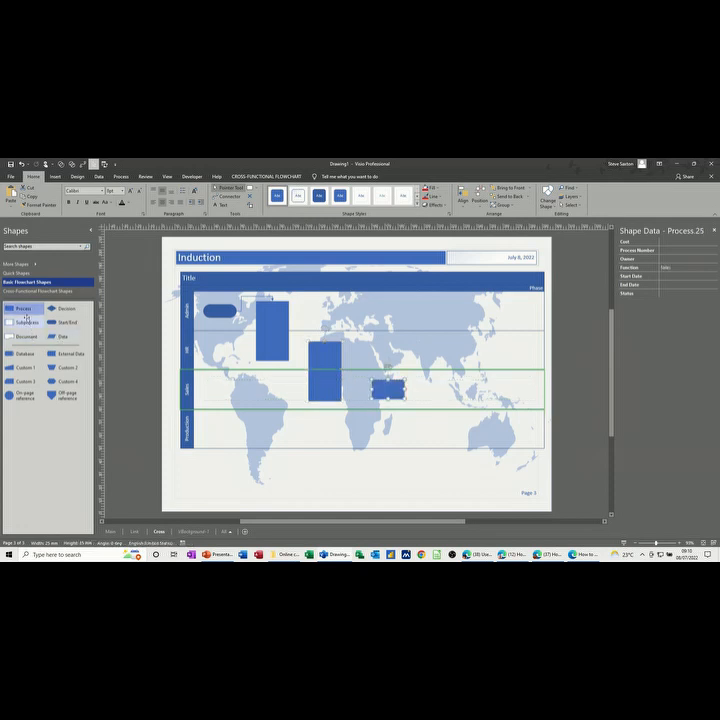
{"action": "left_click_drag", "start_coordinate": [22, 309], "coordinate": [437, 438]}
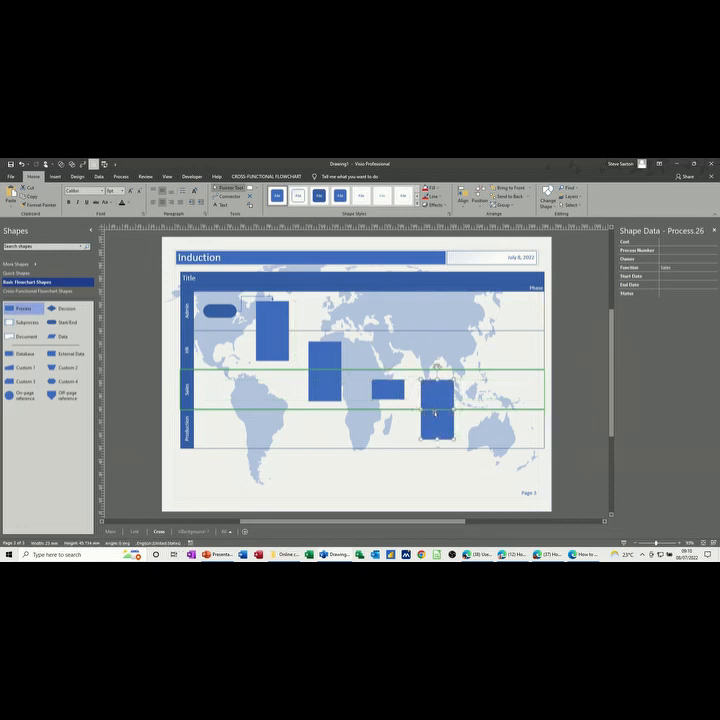
- Connect the four Process shapes in sequence, and link the last one to a new Start/End shape in the Production lane
{"action": "left_click", "coordinate": [229, 196]}
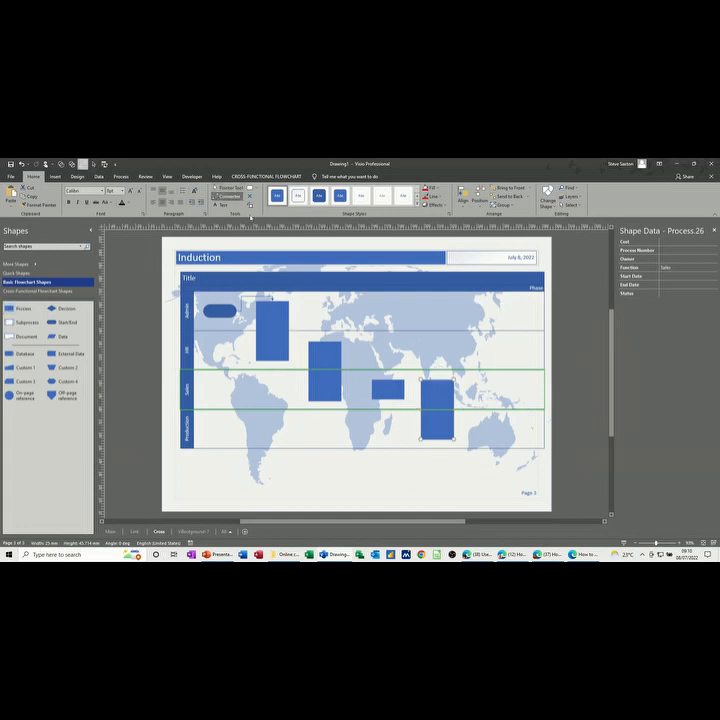
{"action": "left_click_drag", "start_coordinate": [292, 332], "coordinate": [323, 341]}
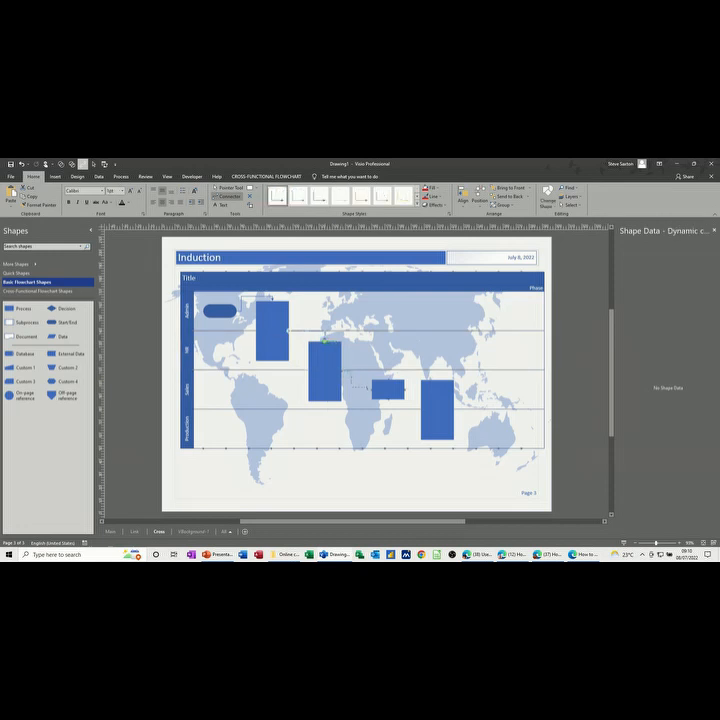
{"action": "left_click_drag", "start_coordinate": [371, 388], "coordinate": [371, 389]}
{"action": "left_click_drag", "start_coordinate": [420, 410], "coordinate": [420, 411]}
{"action": "left_click_drag", "start_coordinate": [64, 325], "coordinate": [500, 428]}
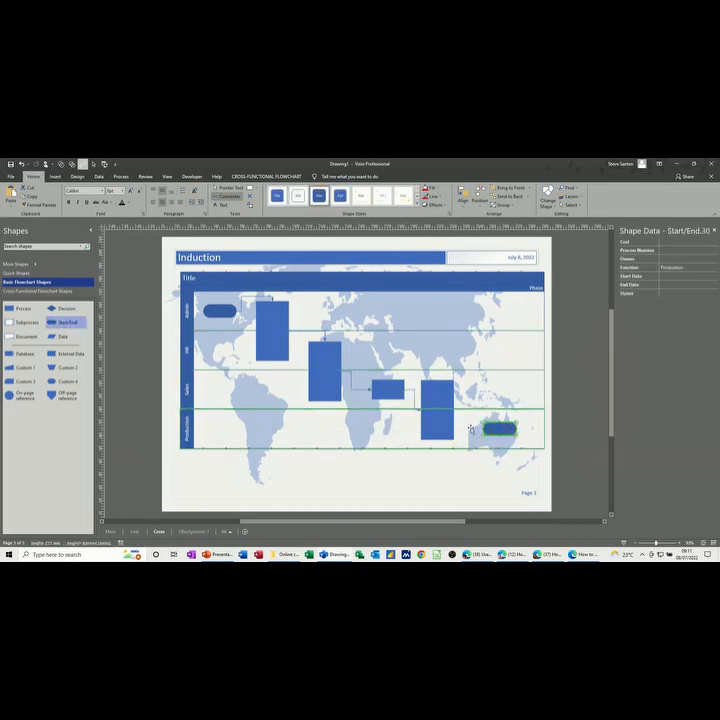
{"action": "left_click_drag", "start_coordinate": [468, 422], "coordinate": [484, 429]}
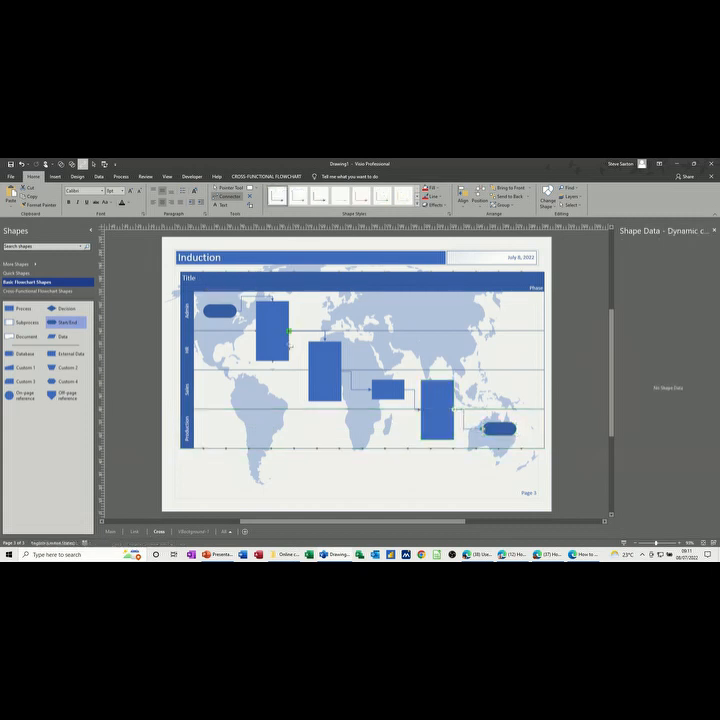
- Reattach the end of the first connector to the left side of the first Process shape
{"action": "left_click", "coordinate": [224, 188]}
{"action": "left_click", "coordinate": [270, 298]}
{"action": "left_click_drag", "start_coordinate": [273, 300], "coordinate": [256, 331]}
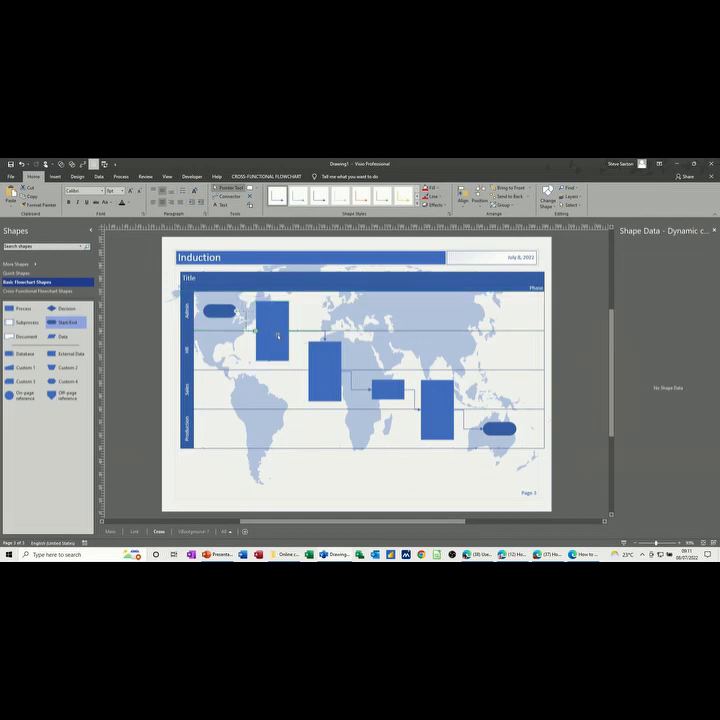
- Format the first connector with a 2¼ pt line weight and the standard Red colour
{"action": "left_click", "coordinate": [432, 196]}
{"action": "mouse_move", "coordinate": [446, 320]}
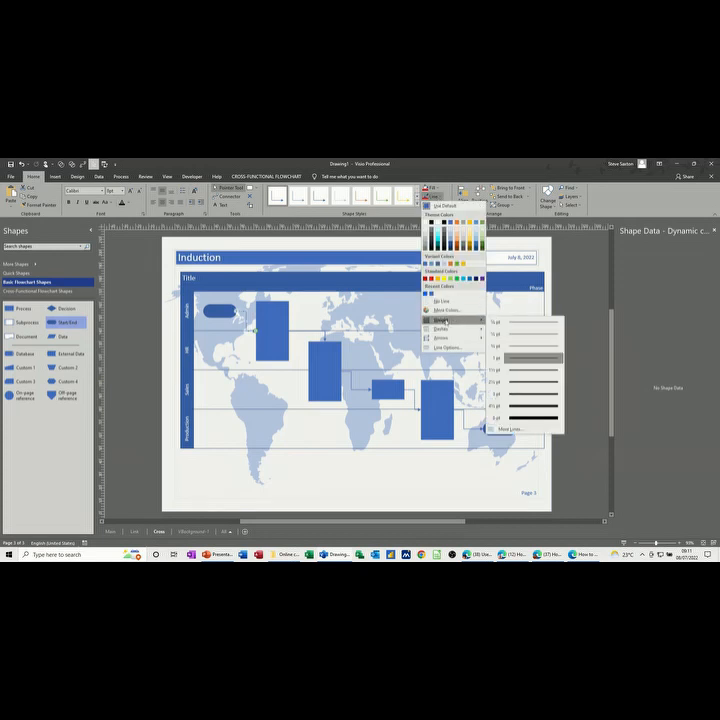
{"action": "left_click", "coordinate": [512, 382]}
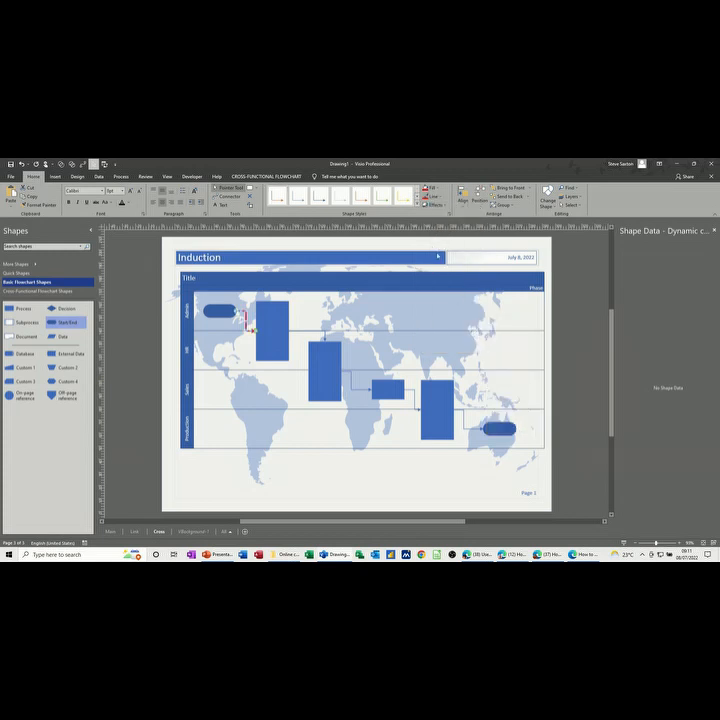
{"action": "left_click", "coordinate": [432, 196]}
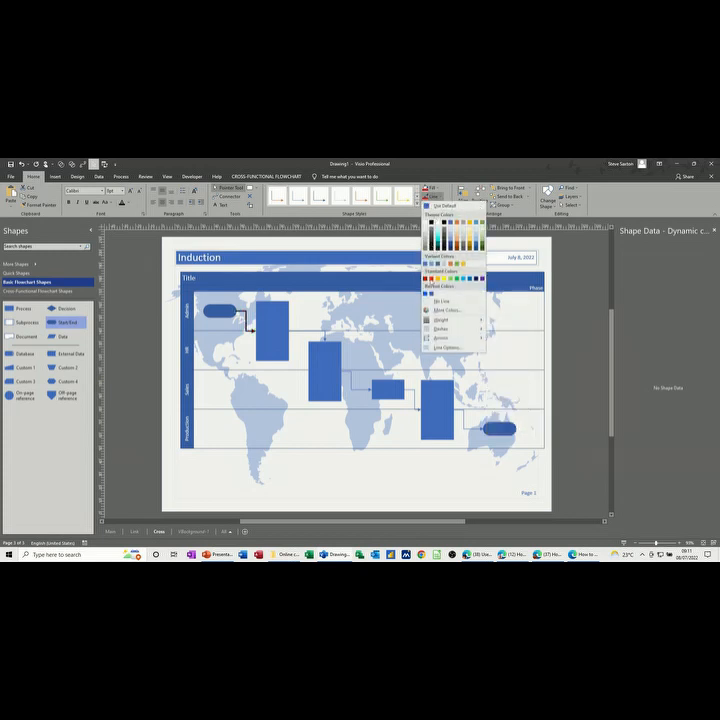
{"action": "left_click", "coordinate": [431, 278]}
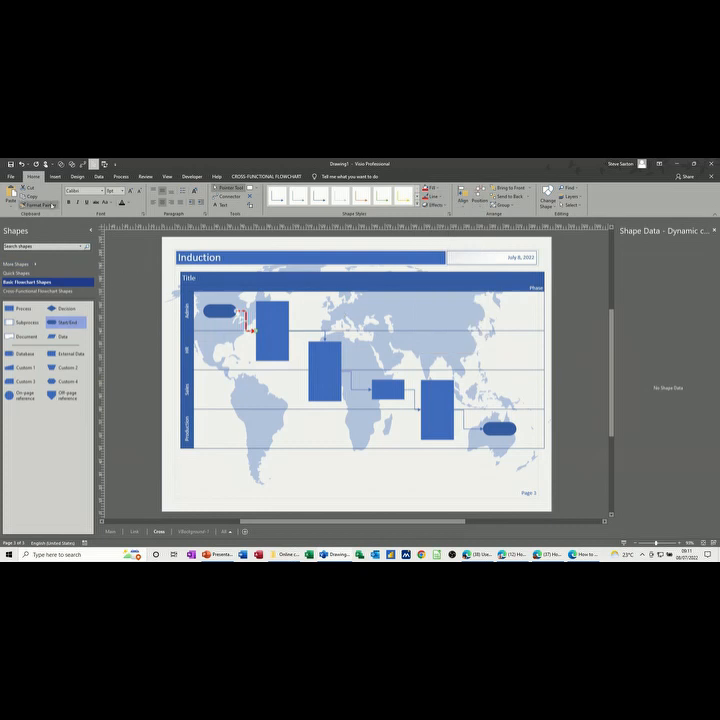
- Copy the first connector's formatting to the other four connectors with Format Painter
{"action": "left_click", "coordinate": [41, 205]}
{"action": "left_click", "coordinate": [324, 336]}
{"action": "left_click", "coordinate": [356, 385]}
{"action": "left_click", "coordinate": [417, 400]}
{"action": "left_click", "coordinate": [470, 428]}
{"action": "left_click", "coordinate": [43, 207]}
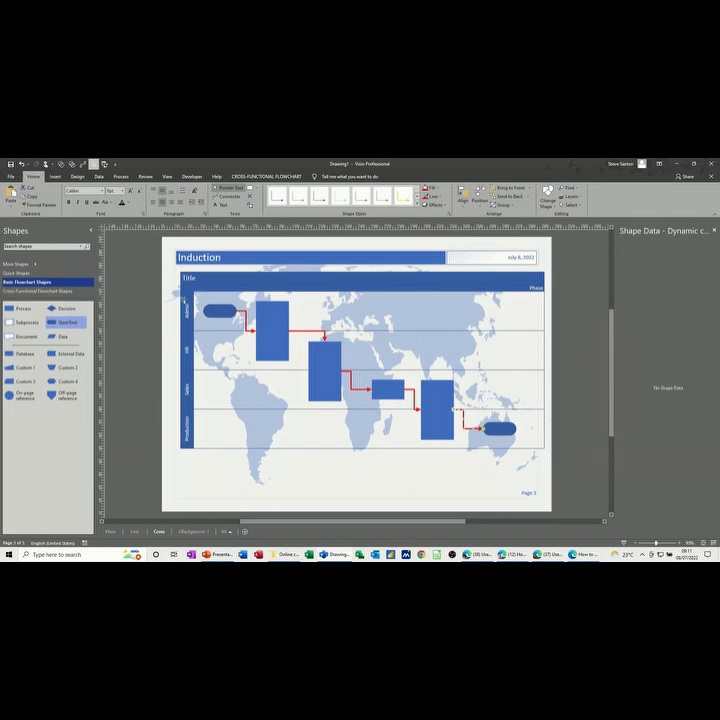
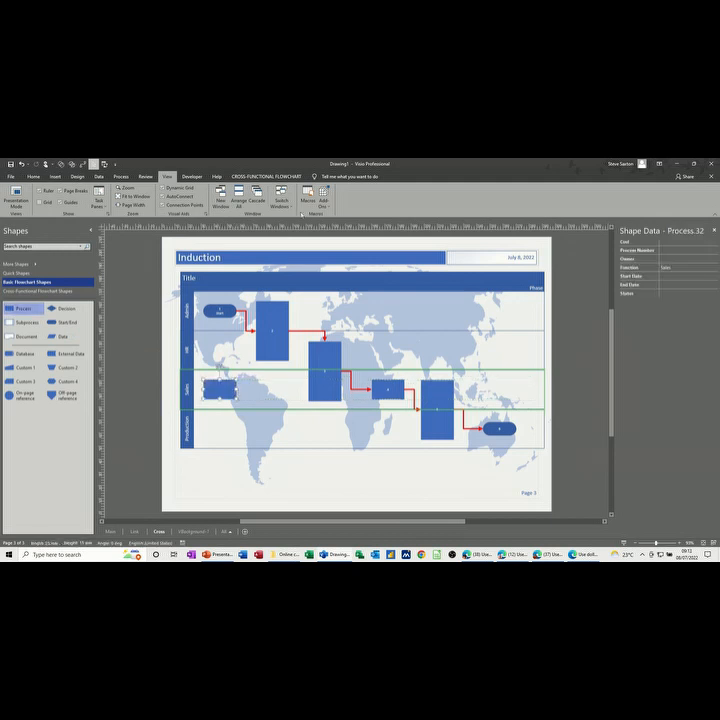
- Add a text label to the unnumbered Process shape in the Sales lane
{"action": "left_click", "coordinate": [323, 195]}
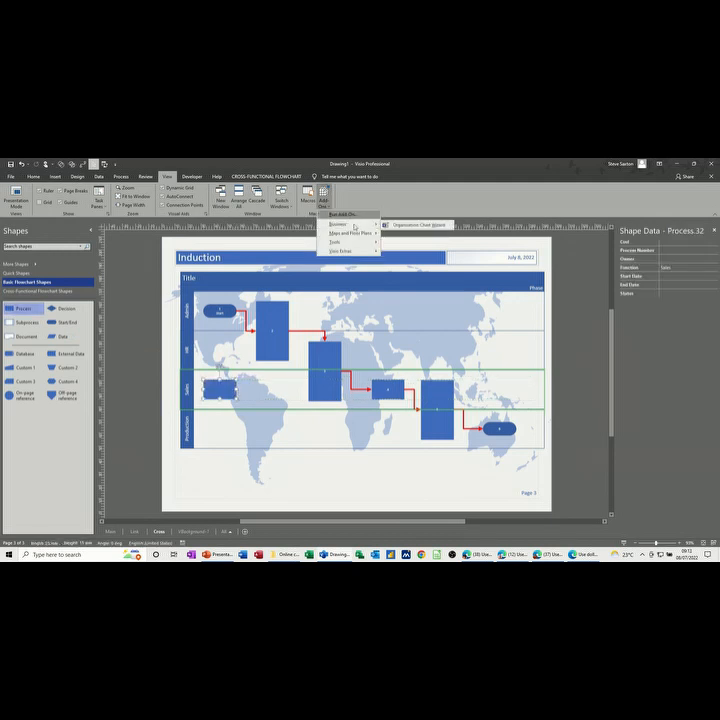
{"action": "mouse_move", "coordinate": [343, 250]}
{"action": "left_click", "coordinate": [410, 261]}
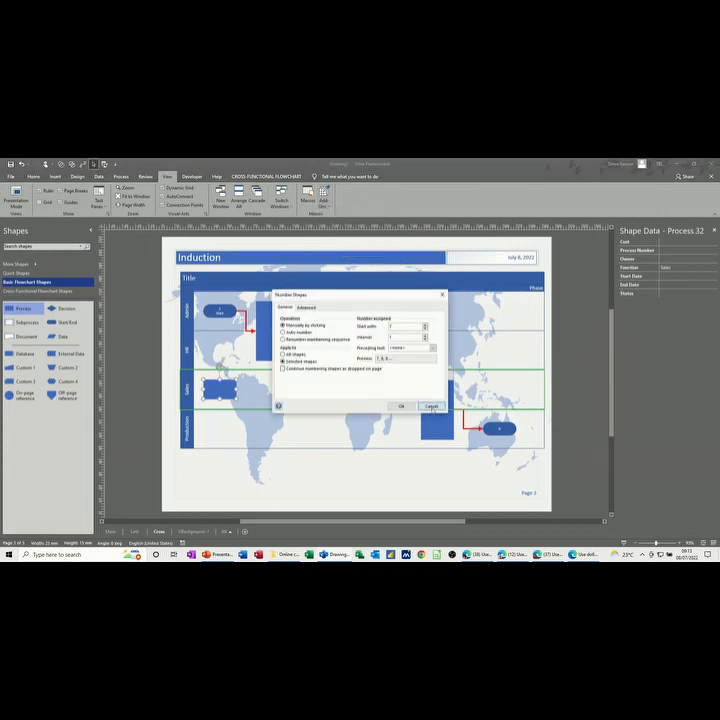
{"action": "left_click", "coordinate": [400, 406]}
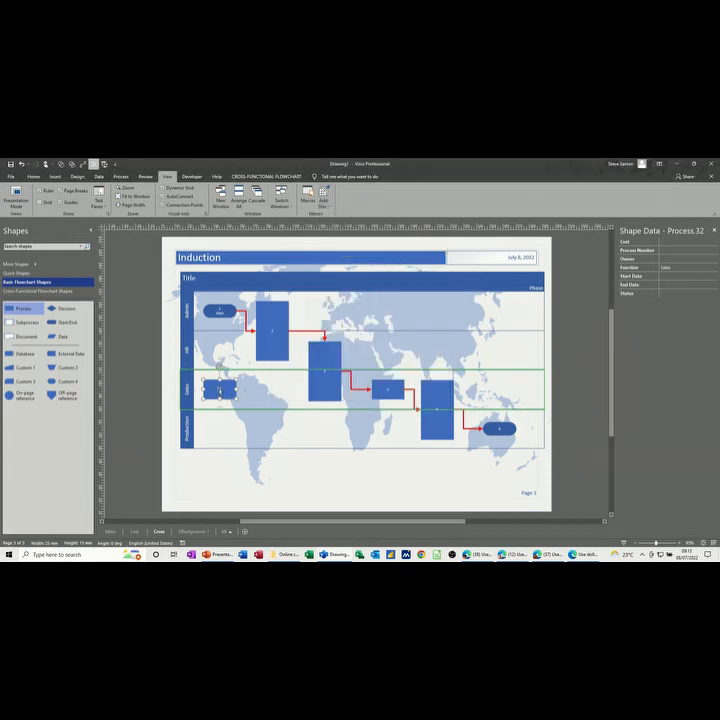
{"action": "scroll", "coordinate": [223, 389], "scroll_direction": "up", "scroll_amount": 3}
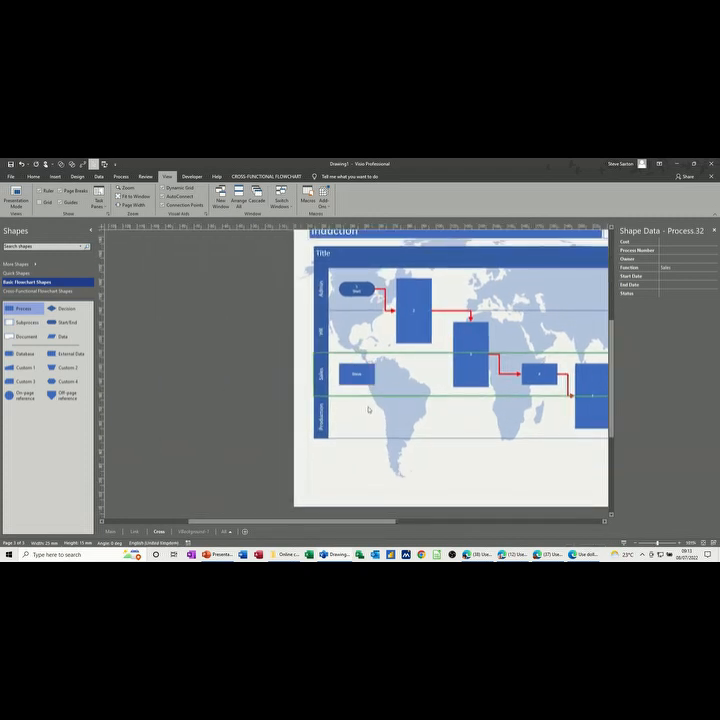
{"action": "left_click", "coordinate": [368, 408]}
- Assign number 7 to the labelled Process shape at the start of the Sales lane, using manual Number Shapes
{"action": "left_click", "coordinate": [229, 394]}
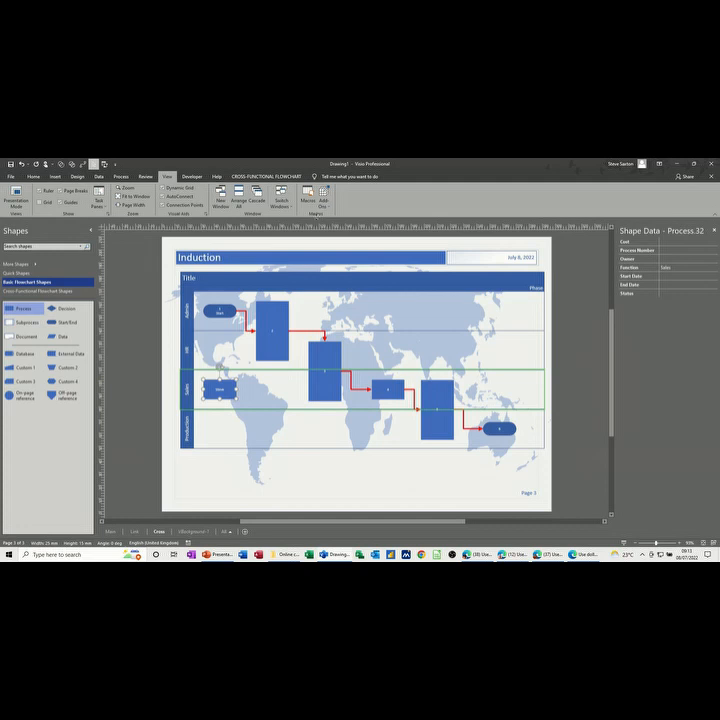
{"action": "left_click", "coordinate": [325, 208]}
{"action": "mouse_move", "coordinate": [345, 251]}
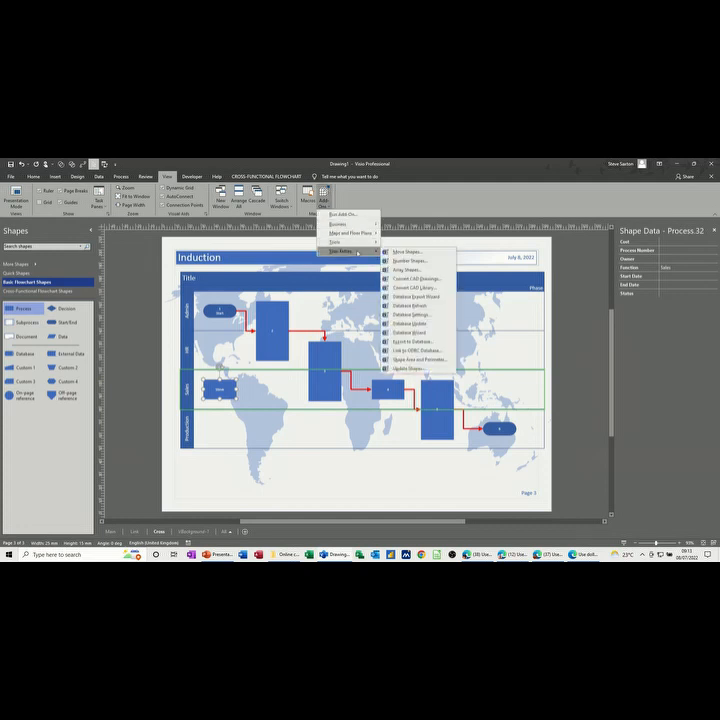
{"action": "left_click", "coordinate": [407, 260]}
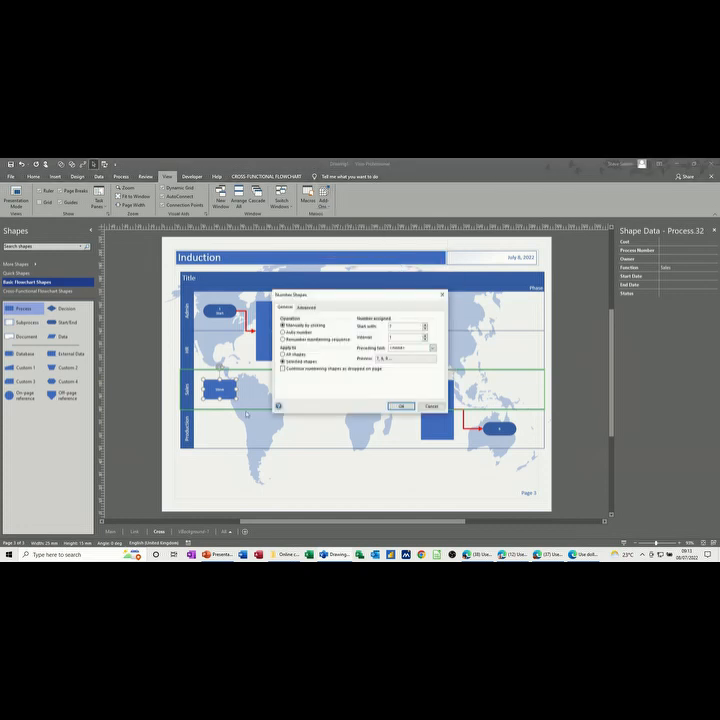
{"action": "key", "text": "Return"}
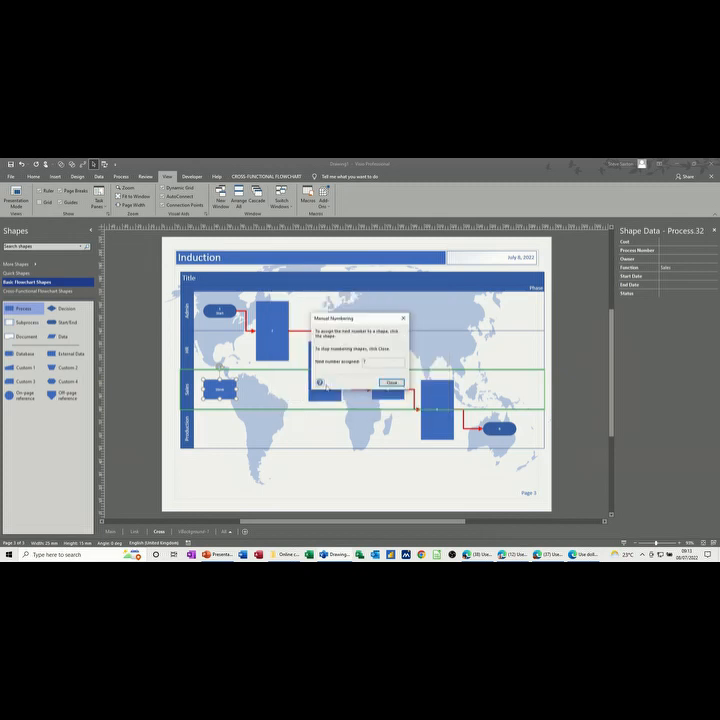
{"action": "left_click", "coordinate": [226, 402]}
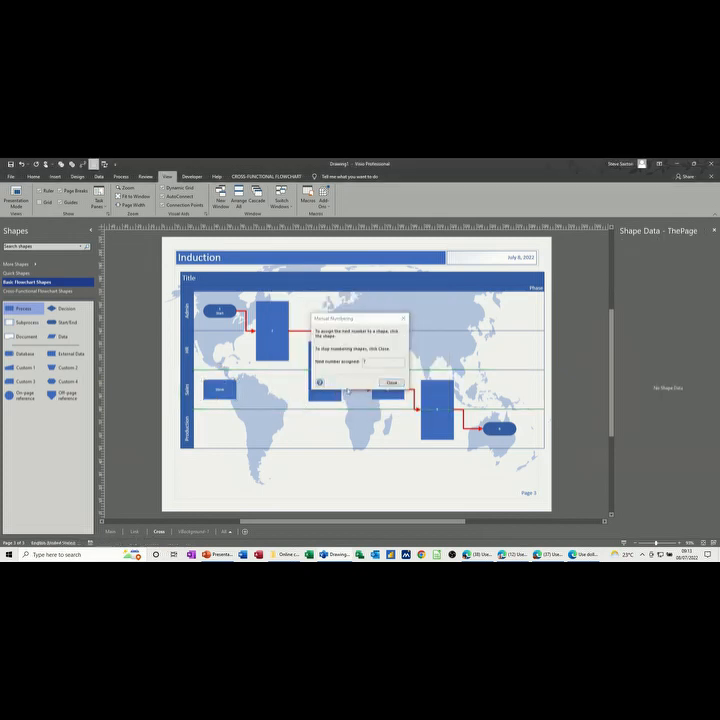
{"action": "left_click", "coordinate": [225, 394]}
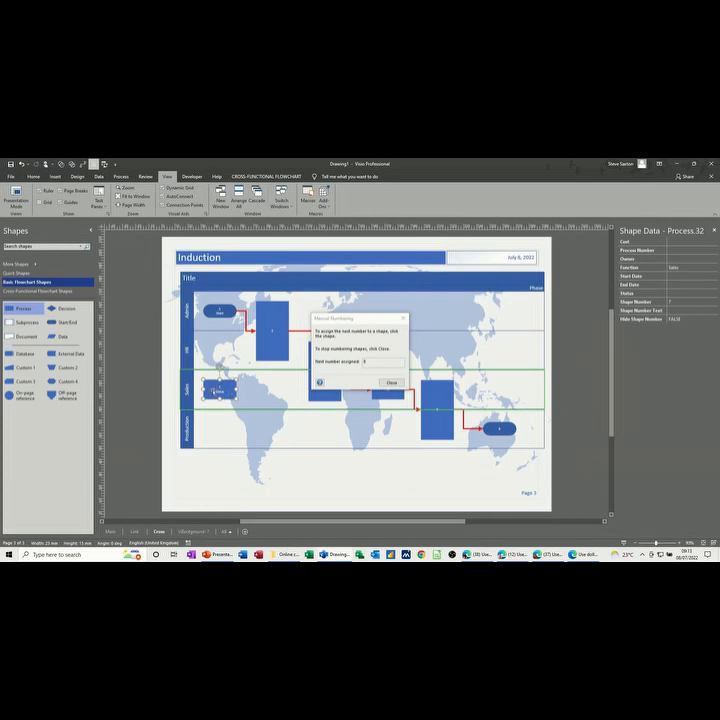
{"action": "left_click", "coordinate": [395, 383]}
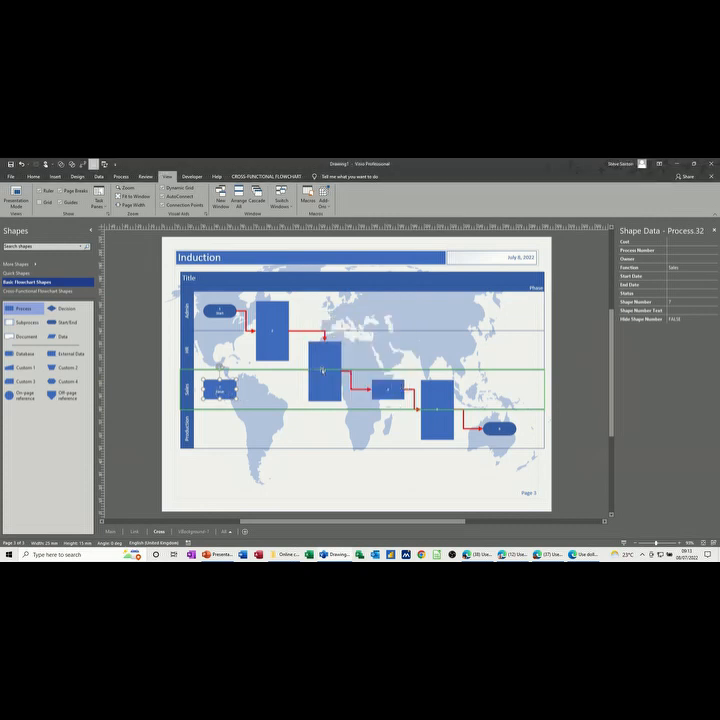
- Label the Process shape spanning the Admin and HR lanes "check" and delete the unconnected Process shape in the Sales lane
{"action": "left_click", "coordinate": [273, 334]}
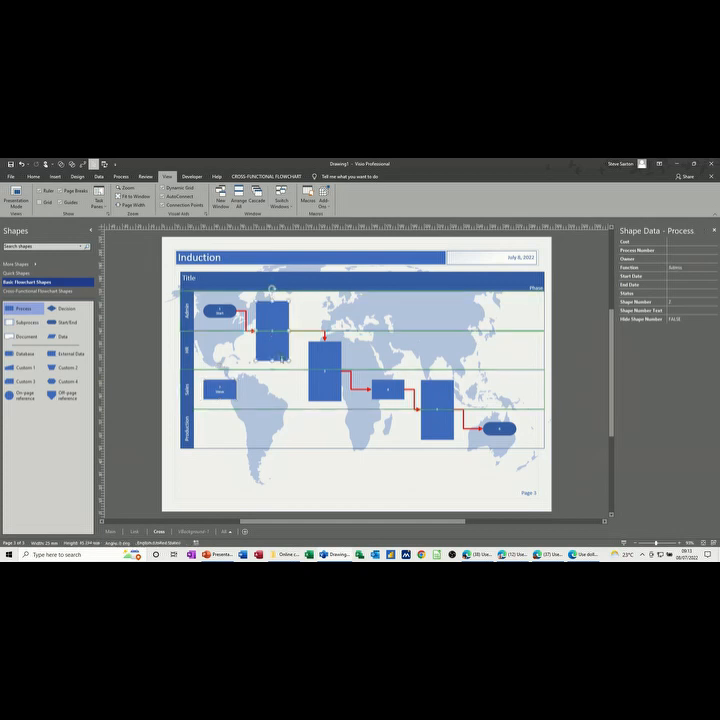
{"action": "type", "text": "check"}
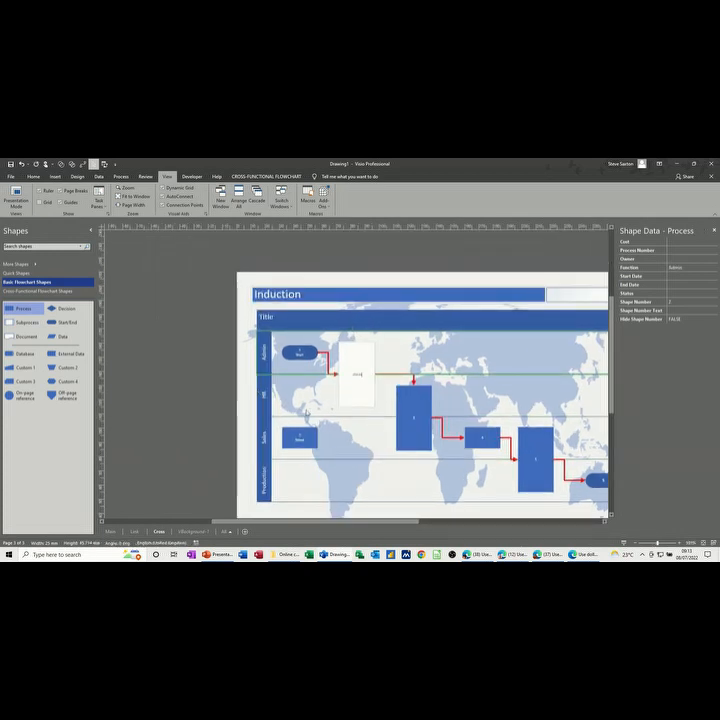
{"action": "left_click", "coordinate": [331, 436]}
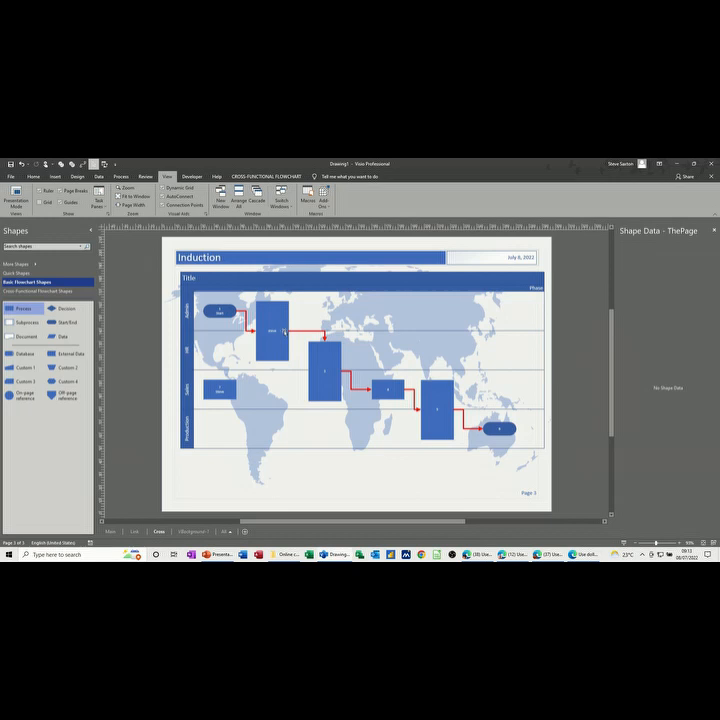
{"action": "left_click", "coordinate": [228, 391]}
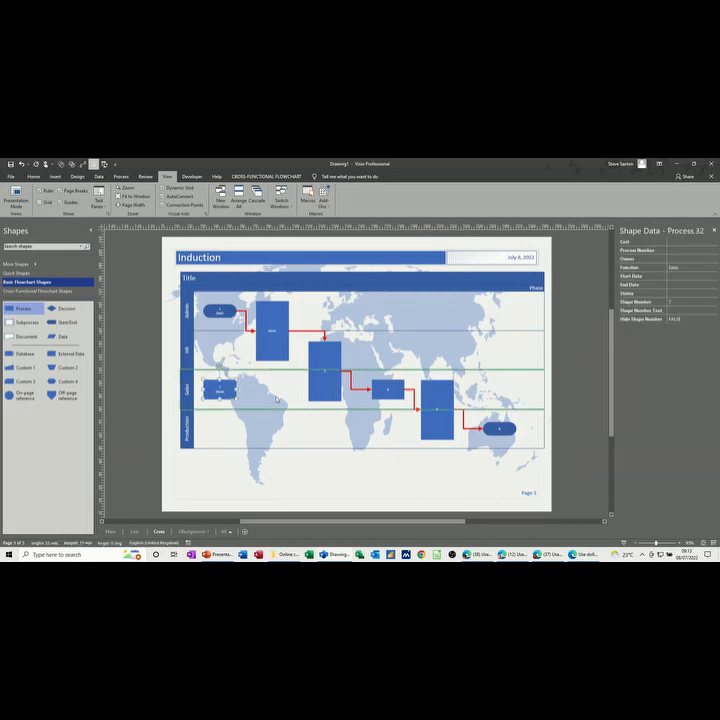
{"action": "key", "text": "Delete"}
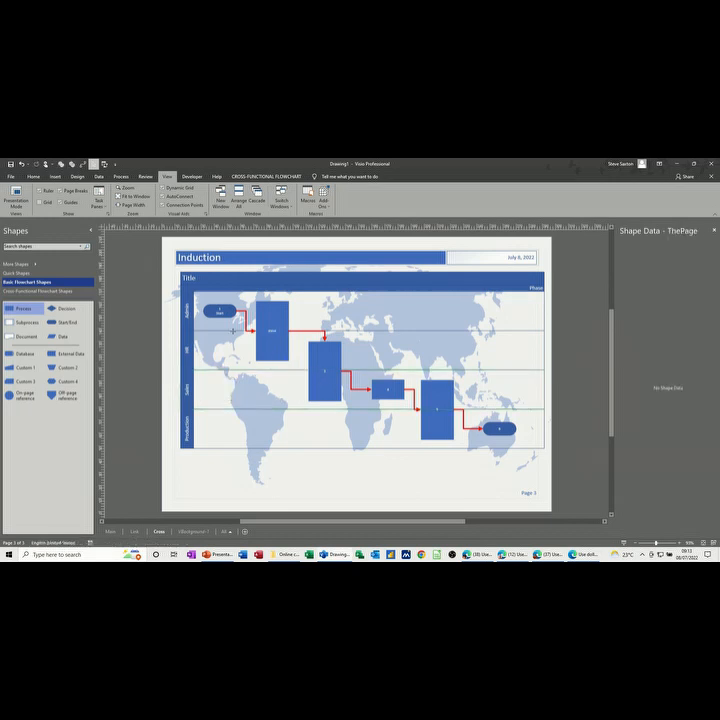
- Renumber the six connected shapes manually from 1 in flow order with Number Shapes, from Start to the Production lane's Start/End shape
{"action": "left_click", "coordinate": [323, 196]}
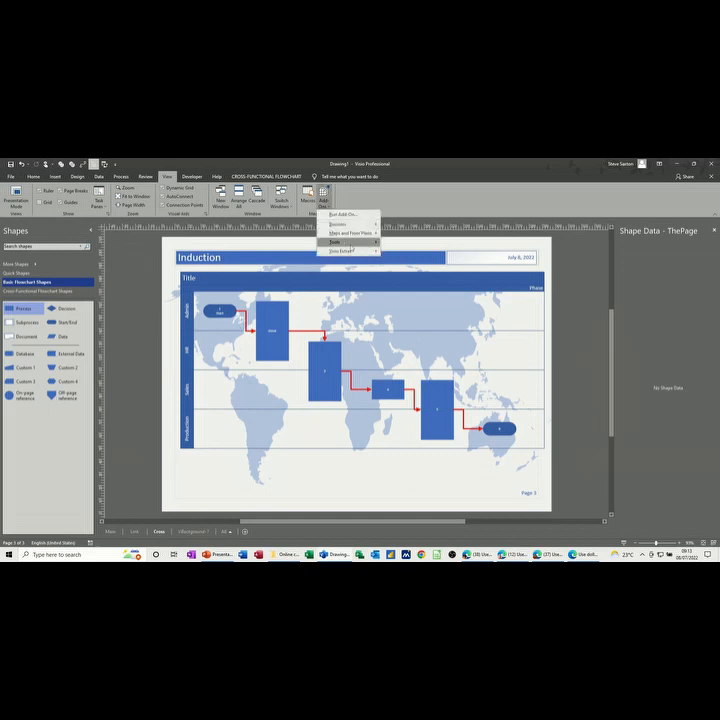
{"action": "mouse_move", "coordinate": [353, 251]}
{"action": "left_click", "coordinate": [408, 260]}
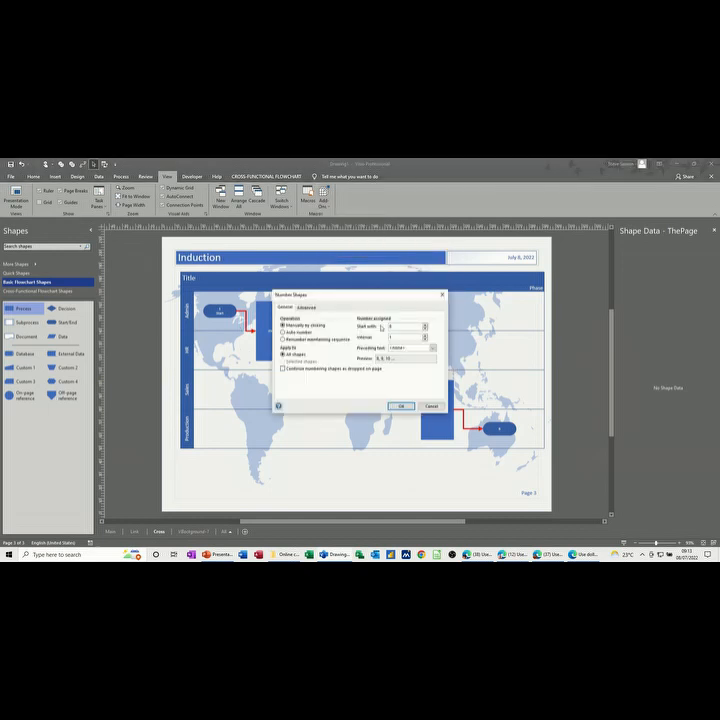
{"action": "left_click_drag", "start_coordinate": [407, 327], "coordinate": [376, 328]}
{"action": "type", "text": "1"}
{"action": "left_click", "coordinate": [400, 406]}
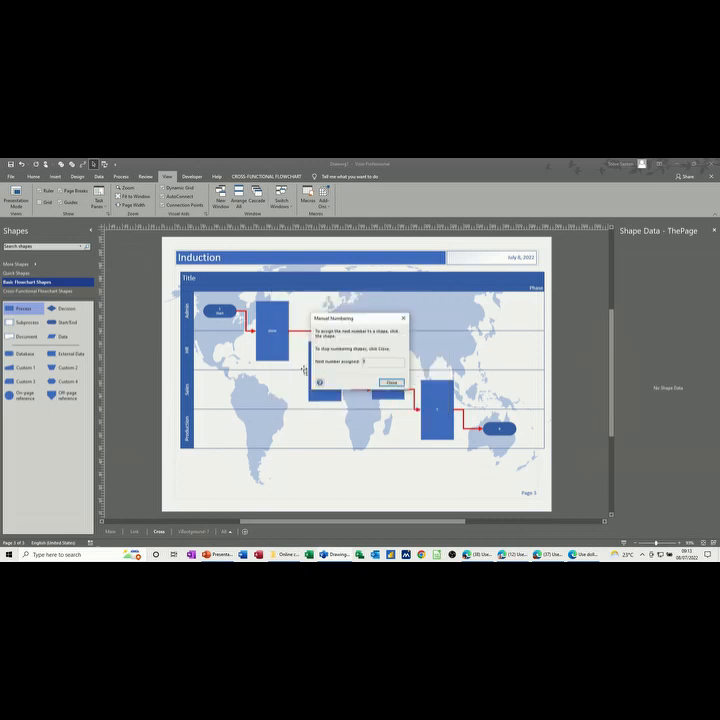
{"action": "left_click", "coordinate": [218, 311]}
{"action": "left_click", "coordinate": [273, 318]}
{"action": "left_click_drag", "start_coordinate": [335, 319], "coordinate": [244, 405]}
{"action": "left_click", "coordinate": [330, 362]}
{"action": "left_click", "coordinate": [388, 393]}
{"action": "left_click", "coordinate": [437, 410]}
{"action": "left_click", "coordinate": [499, 428]}
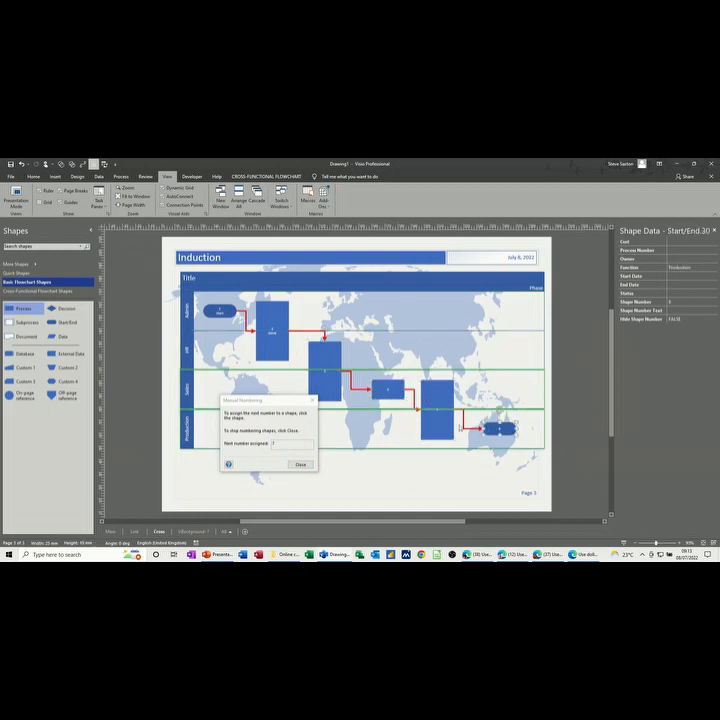
{"action": "left_click", "coordinate": [300, 464]}
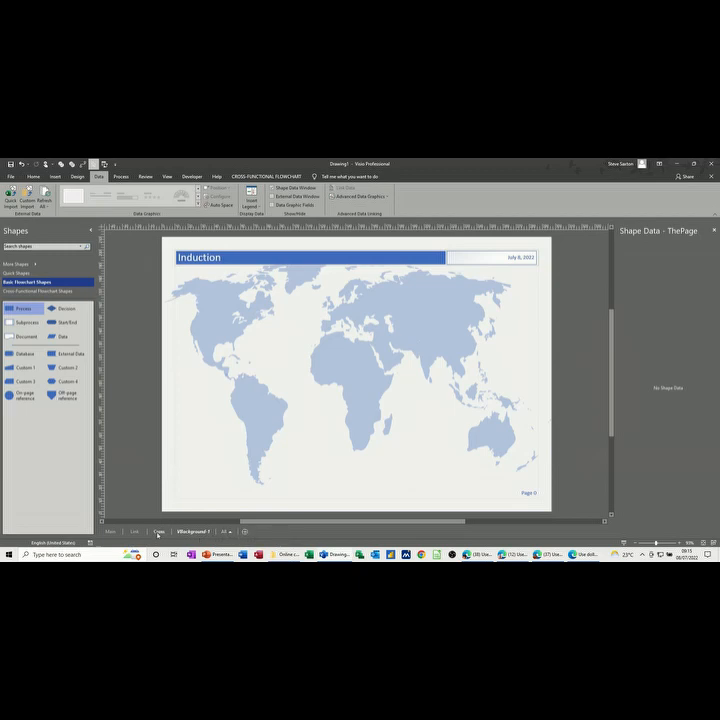
- Add a new page after the Cross page
{"action": "left_click", "coordinate": [157, 533]}
{"action": "left_click", "coordinate": [135, 531]}
{"action": "left_click", "coordinate": [111, 531]}
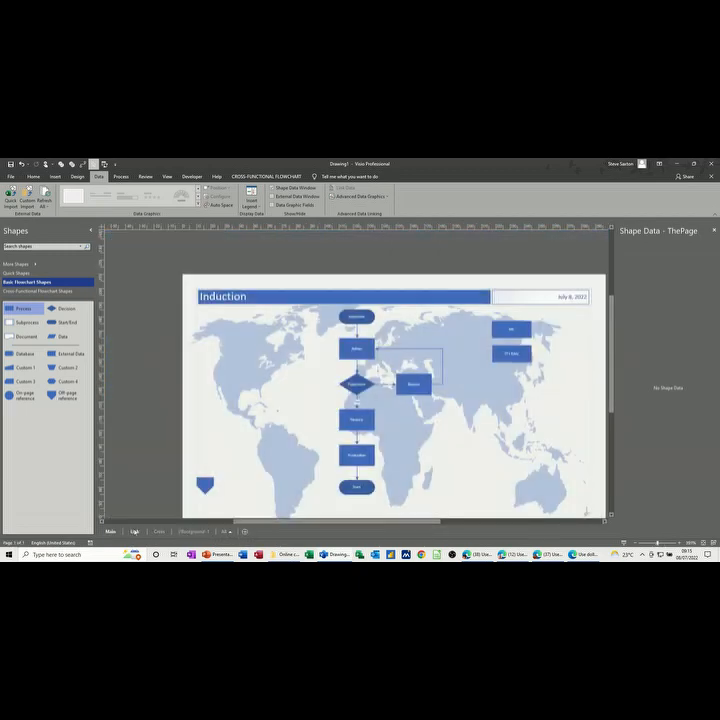
{"action": "left_click", "coordinate": [245, 531]}
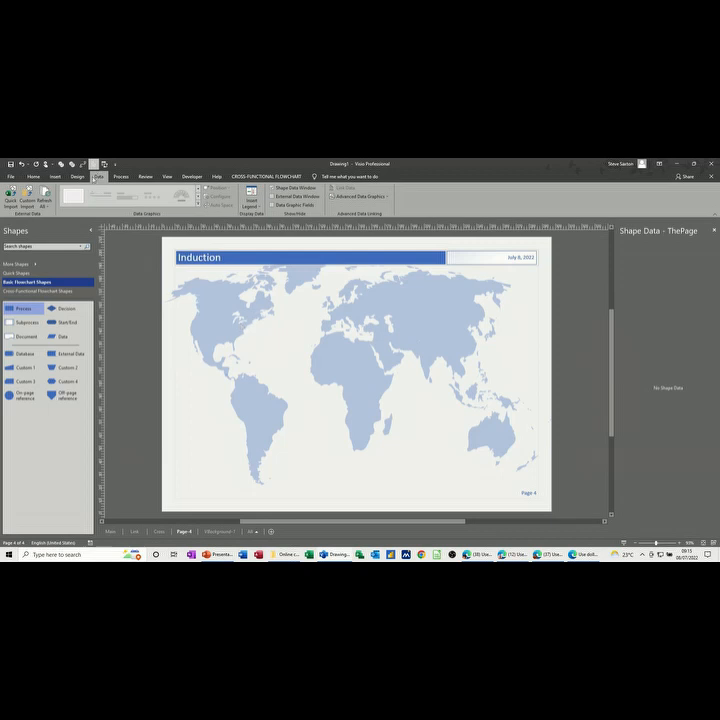
- Quick-import the Excel workbook Visio Excel Link.xlsx as external data
{"action": "left_click", "coordinate": [11, 195]}
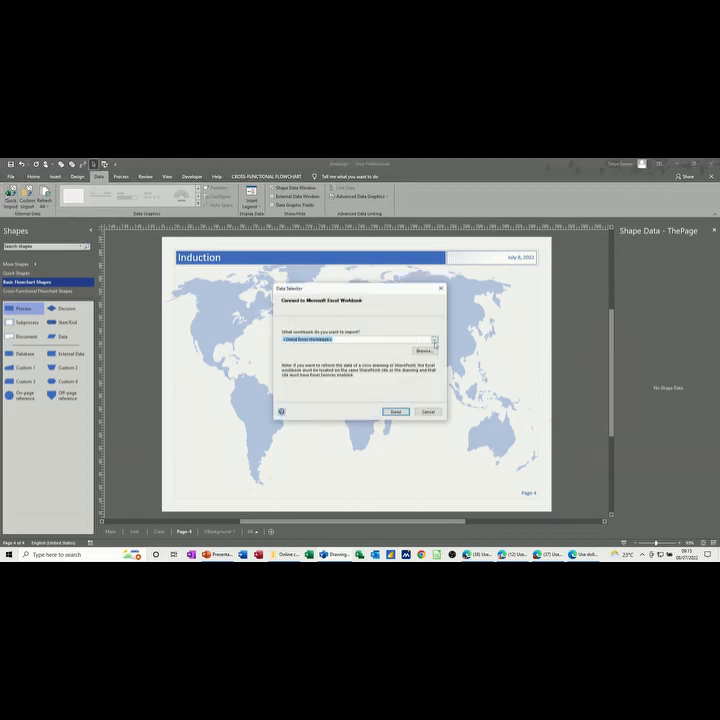
{"action": "left_click", "coordinate": [435, 340]}
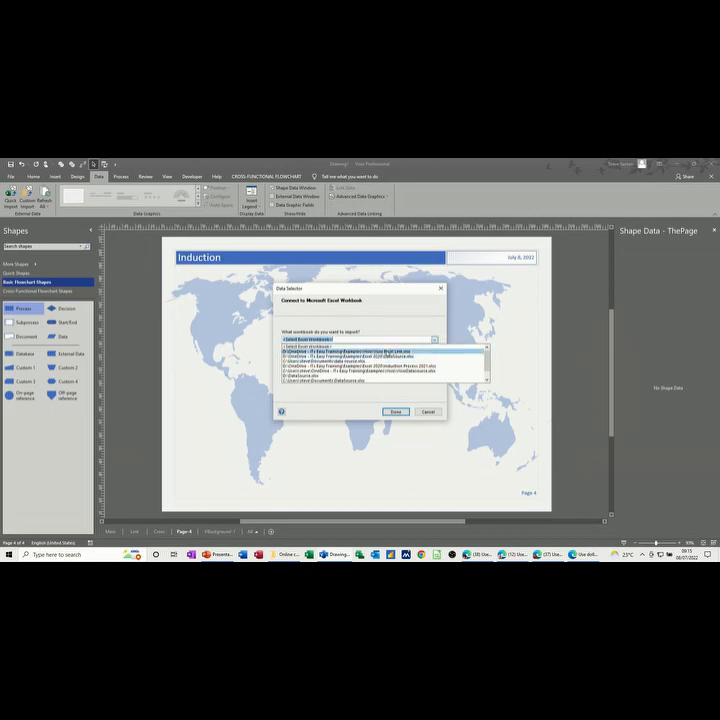
{"action": "left_click", "coordinate": [395, 351]}
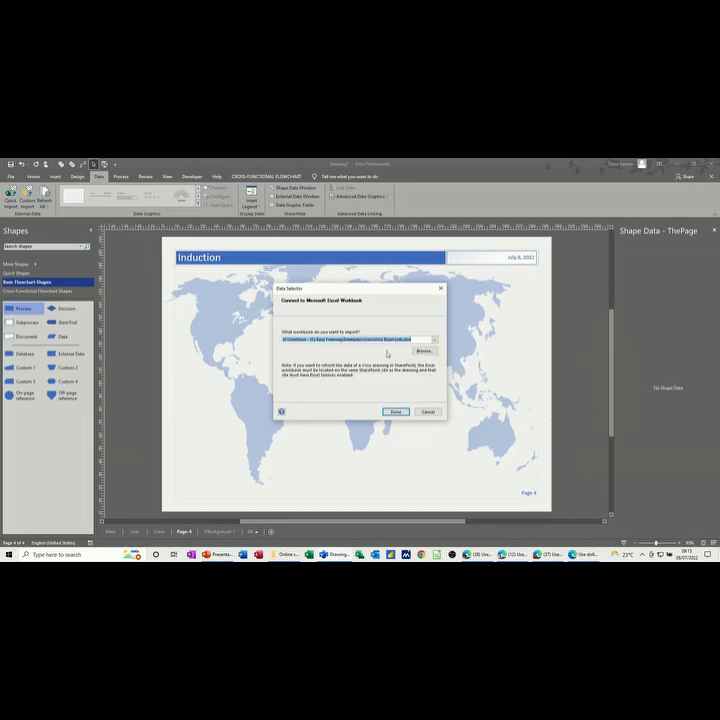
{"action": "left_click", "coordinate": [395, 412]}
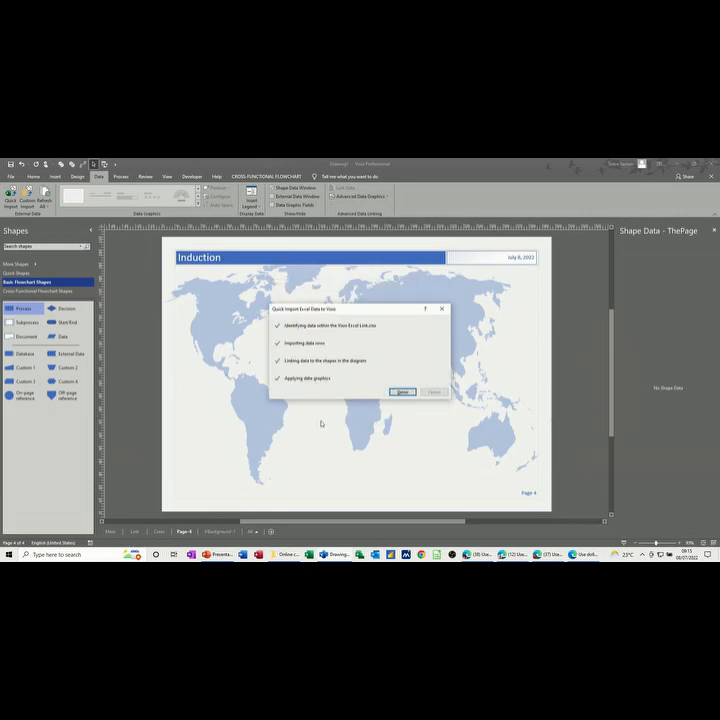
{"action": "left_click", "coordinate": [401, 392]}
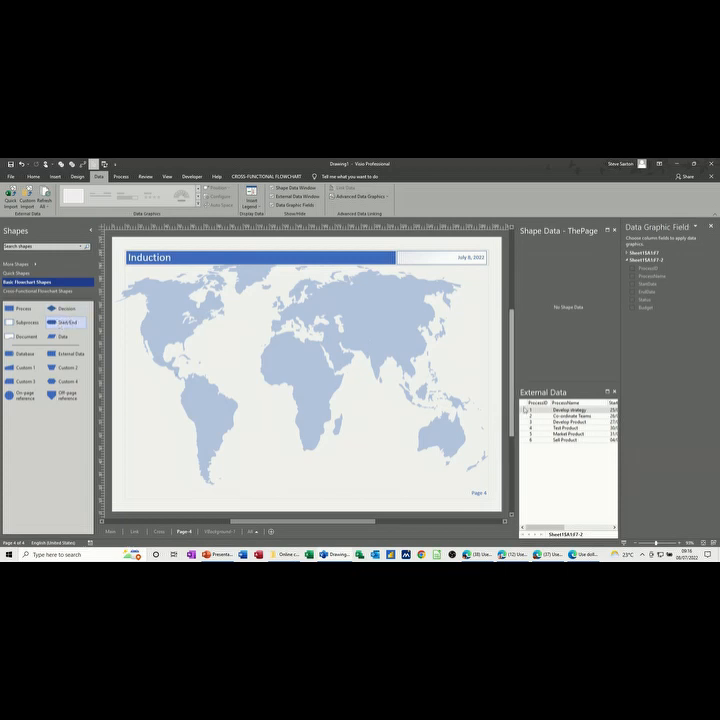
- Place a Start/End shape linked to the Develop strategy row, and below it a Process shape linked to the Co-ordinate Teams row
{"action": "left_click_drag", "start_coordinate": [524, 410], "coordinate": [277, 295]}
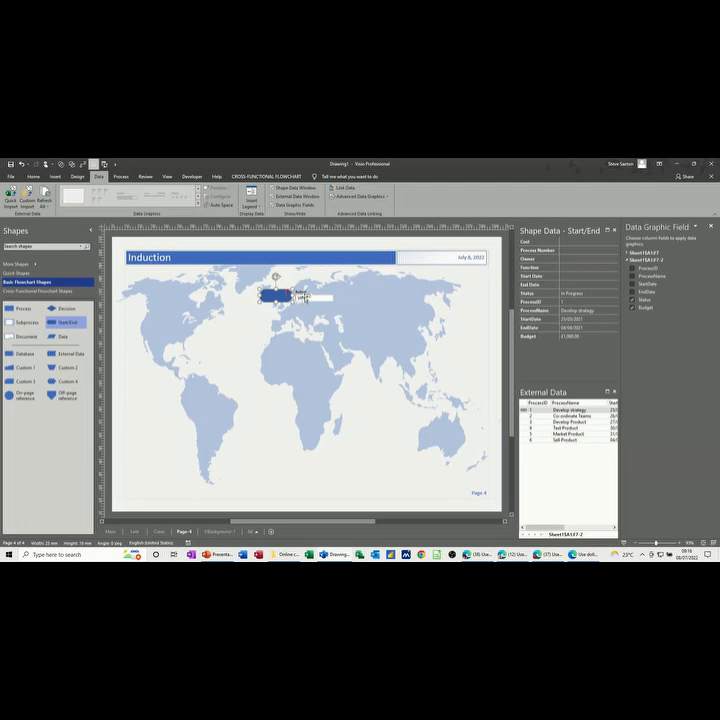
{"action": "left_click_drag", "start_coordinate": [541, 528], "coordinate": [590, 529]}
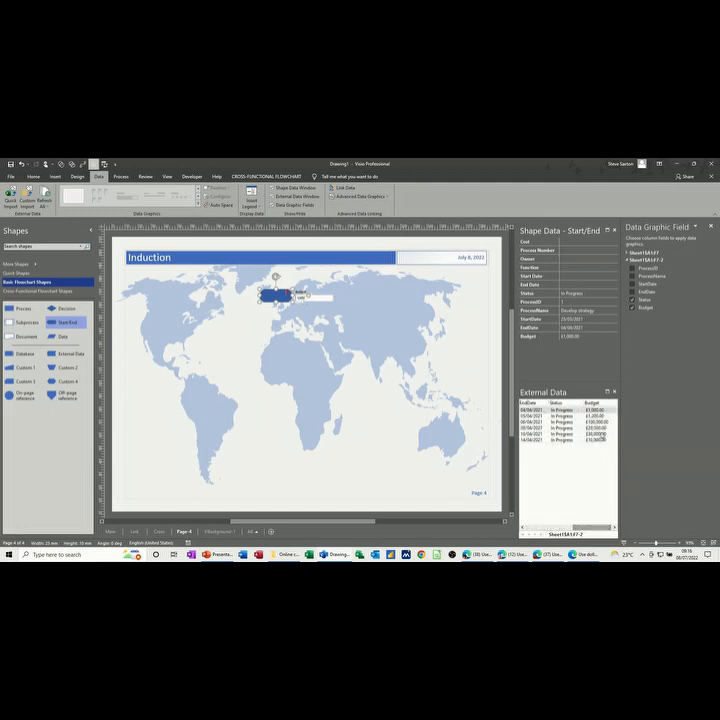
{"action": "left_click_drag", "start_coordinate": [583, 529], "coordinate": [535, 530]}
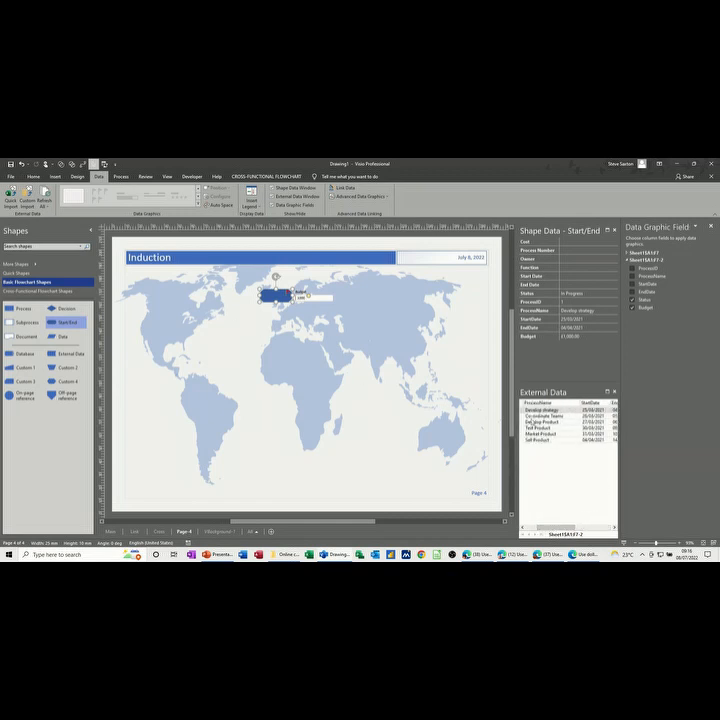
{"action": "left_click", "coordinate": [23, 309]}
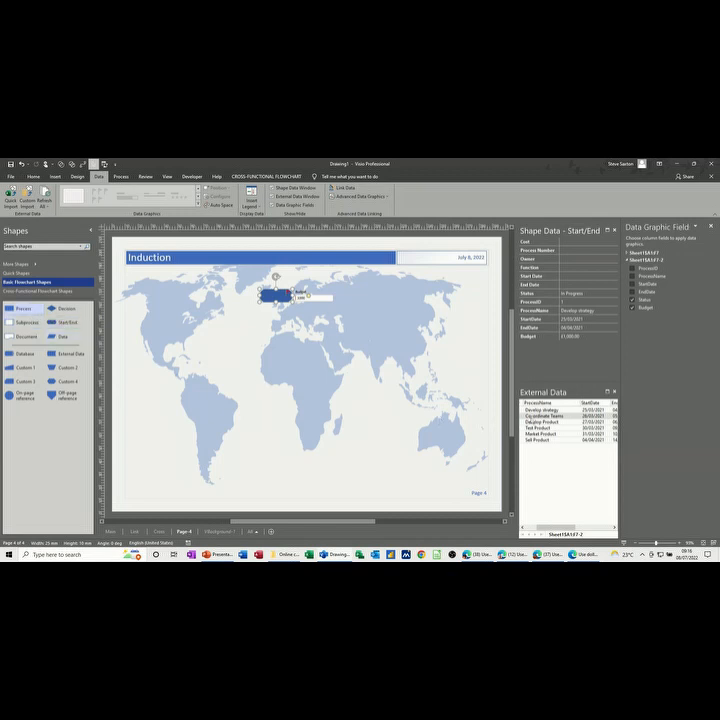
{"action": "left_click_drag", "start_coordinate": [541, 425], "coordinate": [276, 332]}
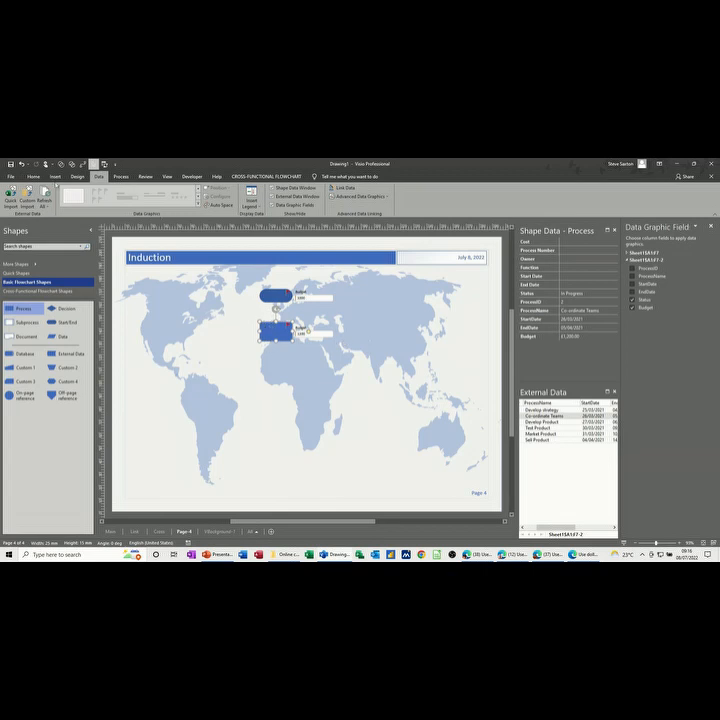
- Place three Process shapes in a connected column below the Co-ordinate Teams shape, linked to the Develop Product, Test Product and Market Product rows
{"action": "left_click", "coordinate": [33, 176]}
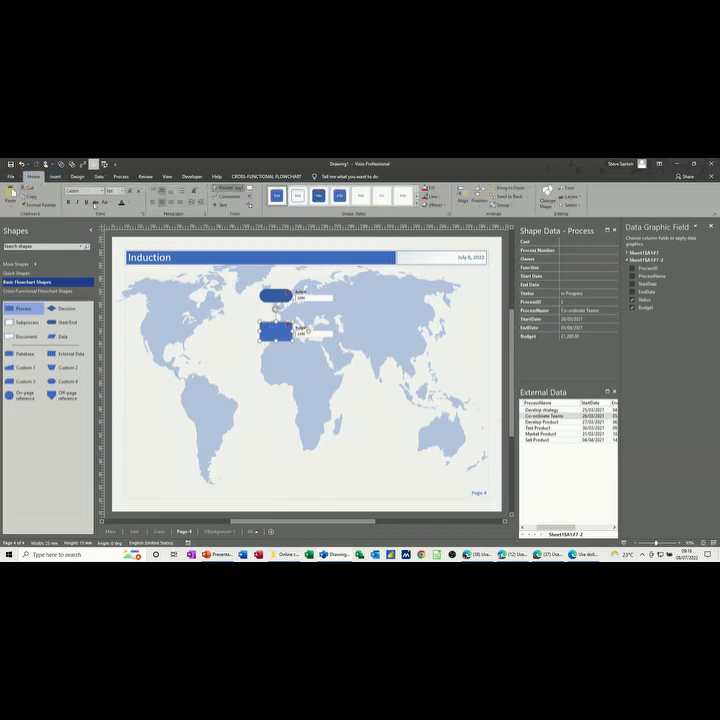
{"action": "left_click", "coordinate": [230, 196]}
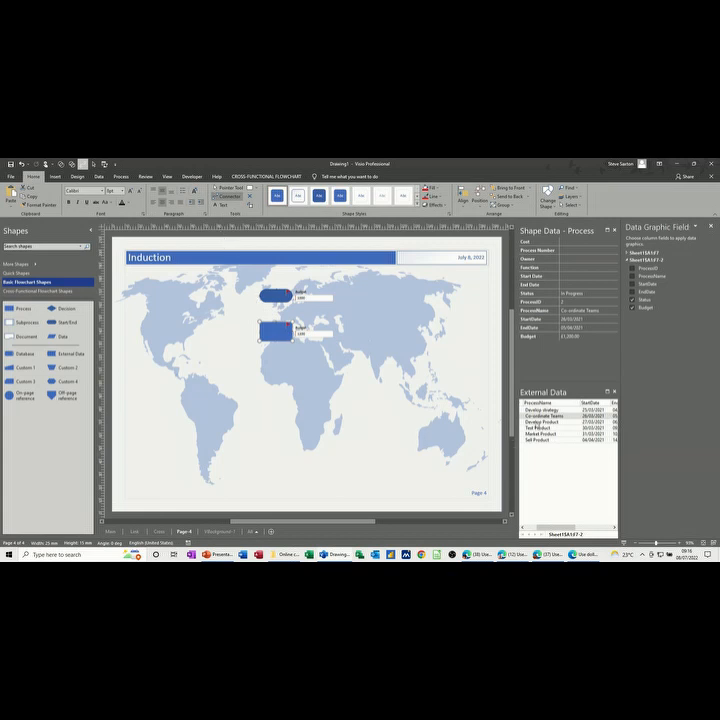
{"action": "left_click", "coordinate": [537, 423]}
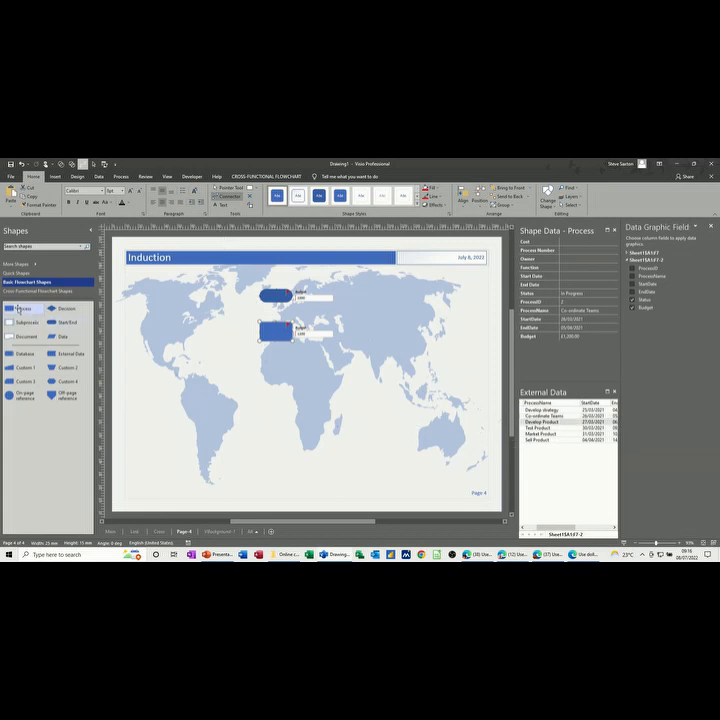
{"action": "left_click_drag", "start_coordinate": [541, 422], "coordinate": [276, 370]}
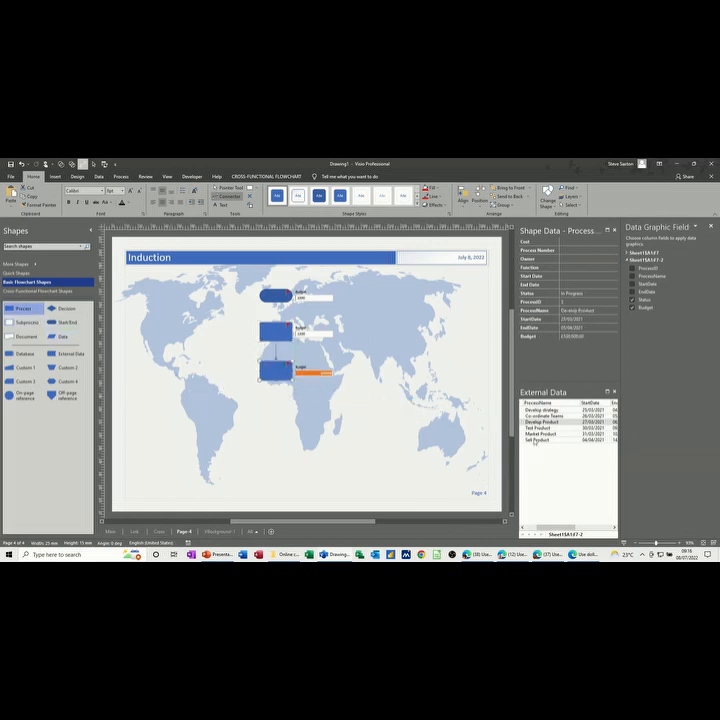
{"action": "left_click_drag", "start_coordinate": [530, 428], "coordinate": [281, 405]}
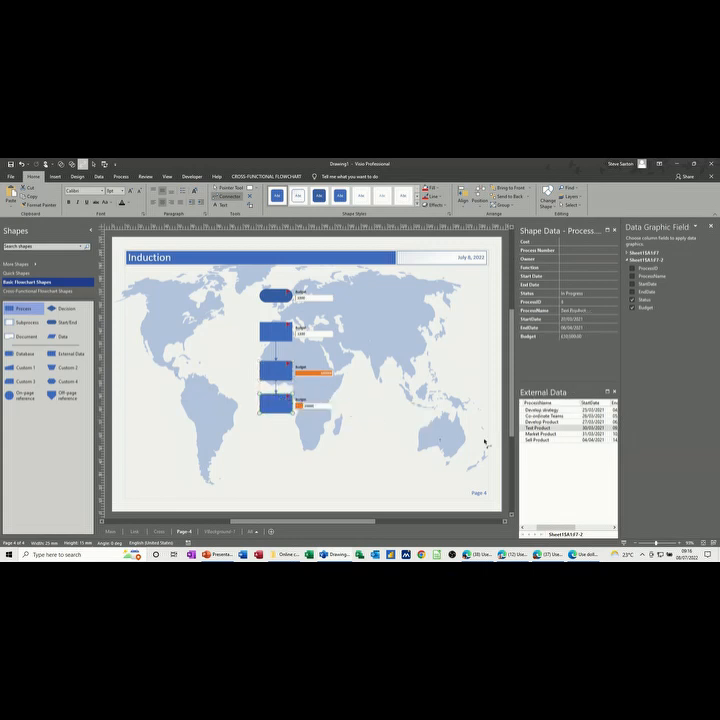
{"action": "left_click_drag", "start_coordinate": [526, 436], "coordinate": [279, 434]}
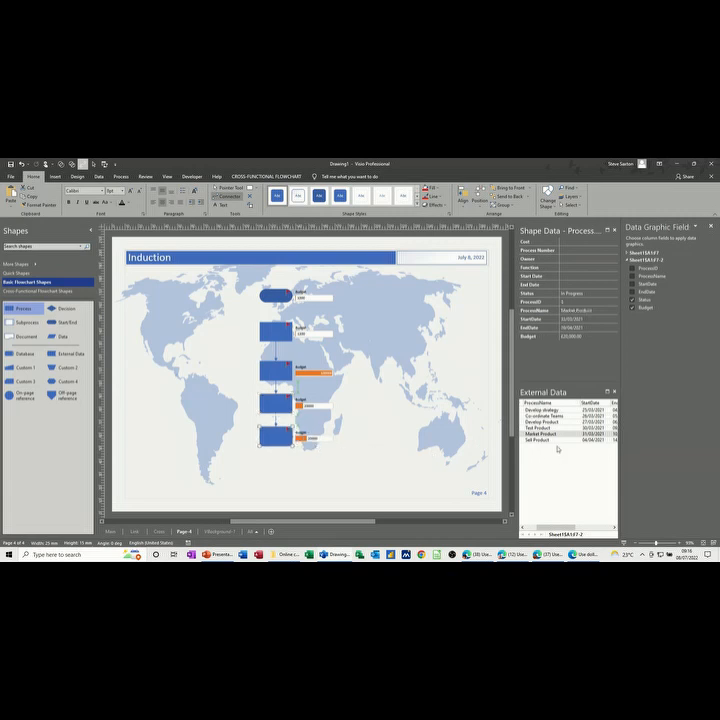
{"action": "scroll", "coordinate": [540, 447], "scroll_direction": "right", "scroll_amount": 3}
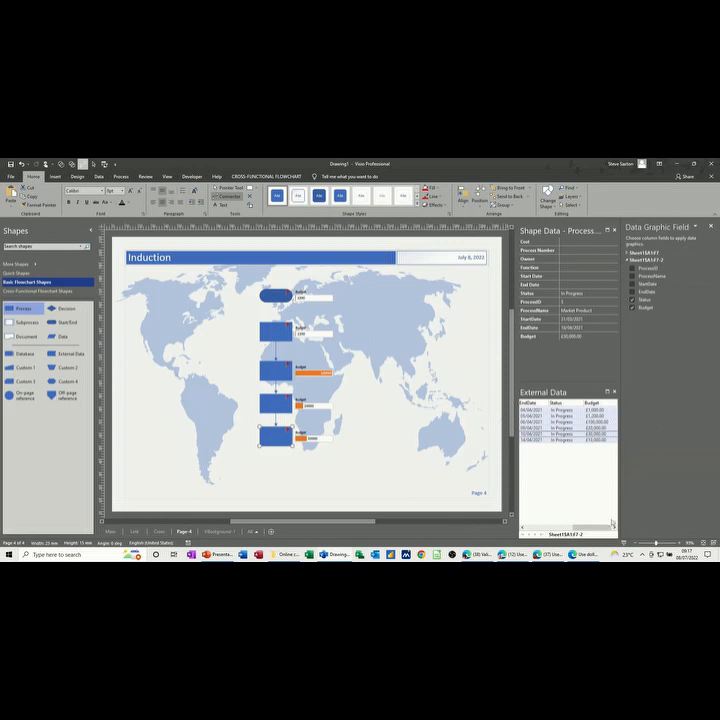
{"action": "scroll", "coordinate": [543, 450], "scroll_direction": "left", "scroll_amount": 3}
{"action": "left_click_drag", "start_coordinate": [544, 448], "coordinate": [281, 477]}
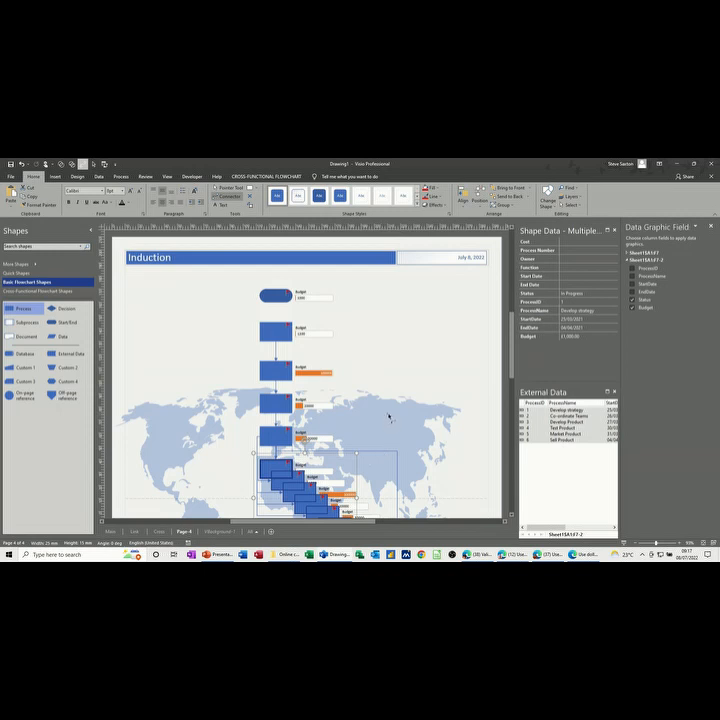
{"action": "key", "text": "ctrl+z"}
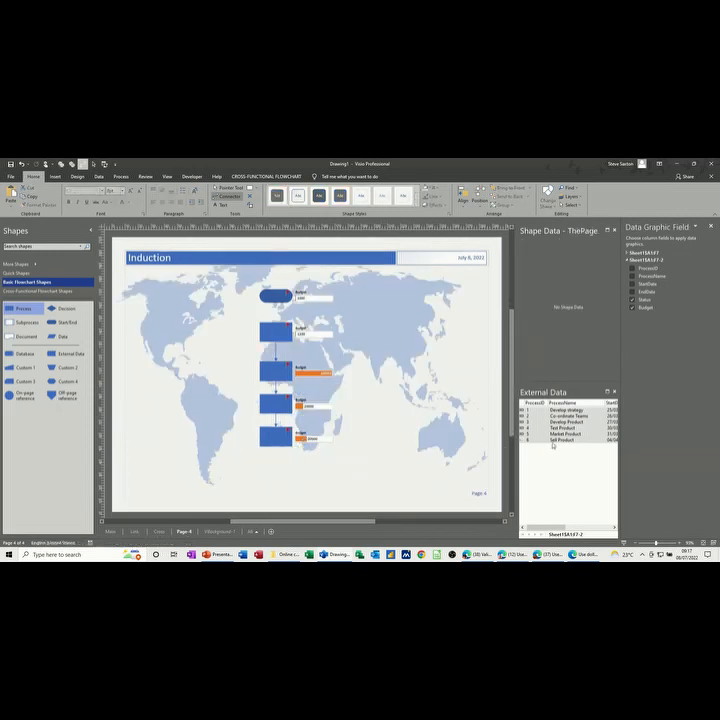
- Place a Process shape linked to the Sell Product row and connect it to Market Product, and connect the Start/End shape to Co-ordinate Teams
{"action": "left_click_drag", "start_coordinate": [556, 444], "coordinate": [280, 476]}
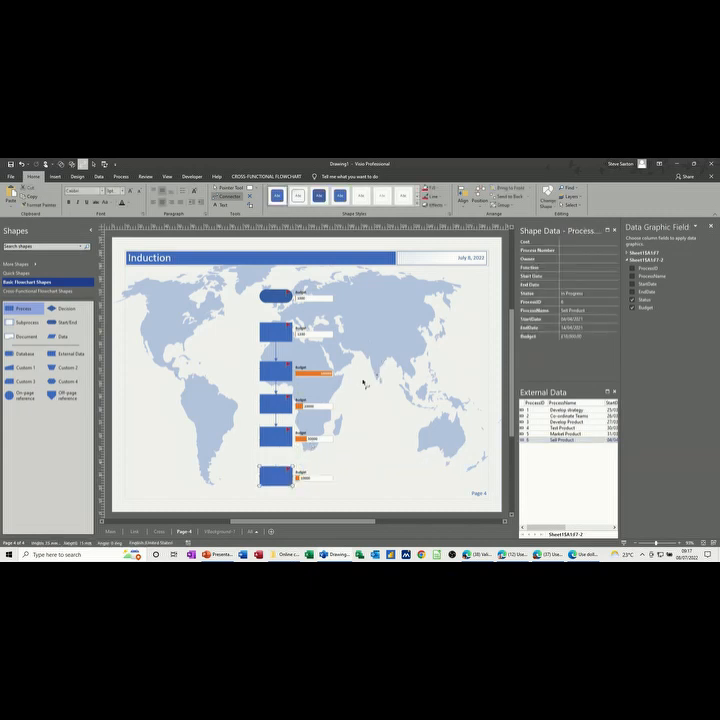
{"action": "left_click_drag", "start_coordinate": [276, 447], "coordinate": [276, 466]}
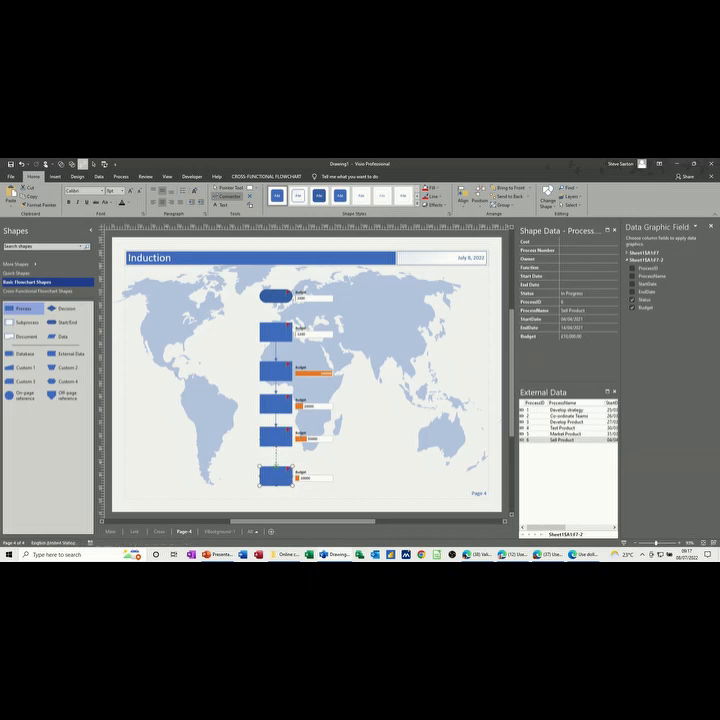
{"action": "left_click", "coordinate": [222, 342]}
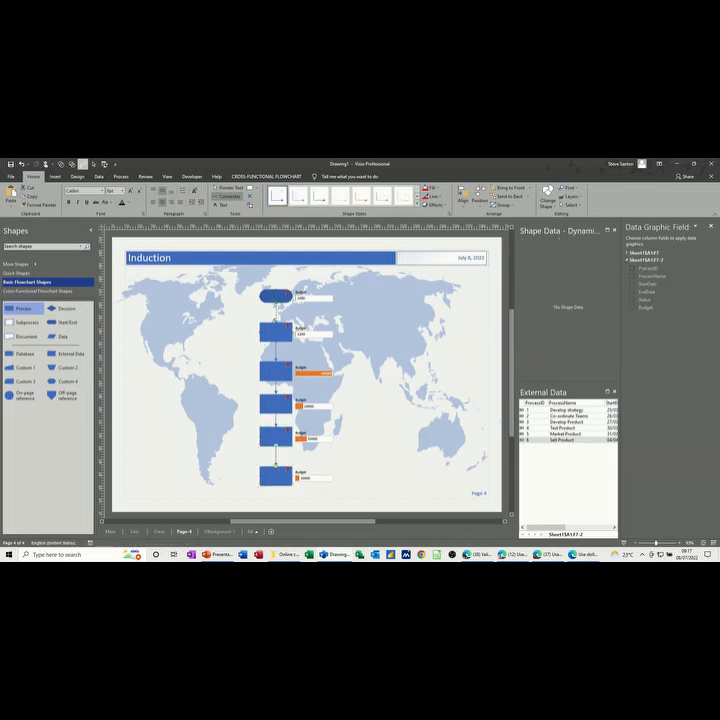
{"action": "left_click_drag", "start_coordinate": [276, 322], "coordinate": [276, 323]}
{"action": "left_click", "coordinate": [227, 188]}
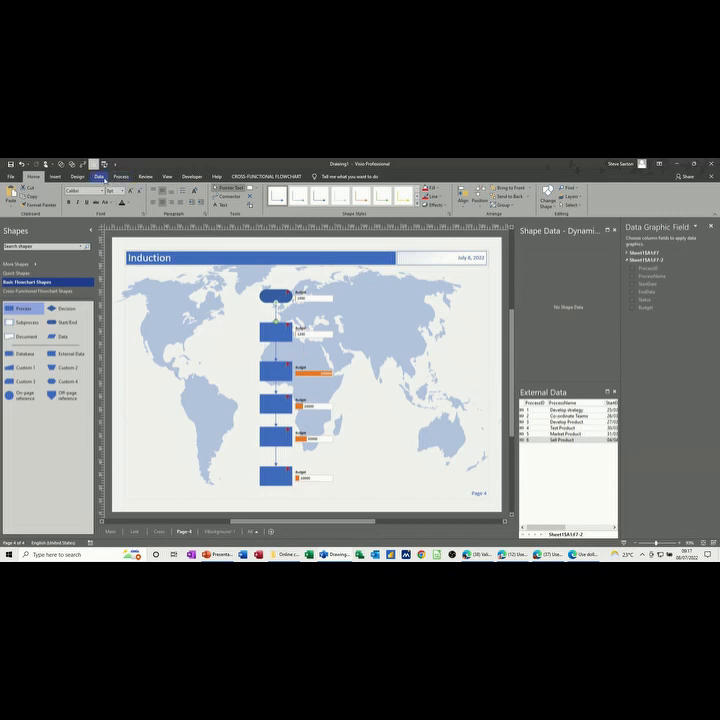
{"action": "left_click", "coordinate": [99, 176]}
{"action": "left_click", "coordinate": [351, 199]}
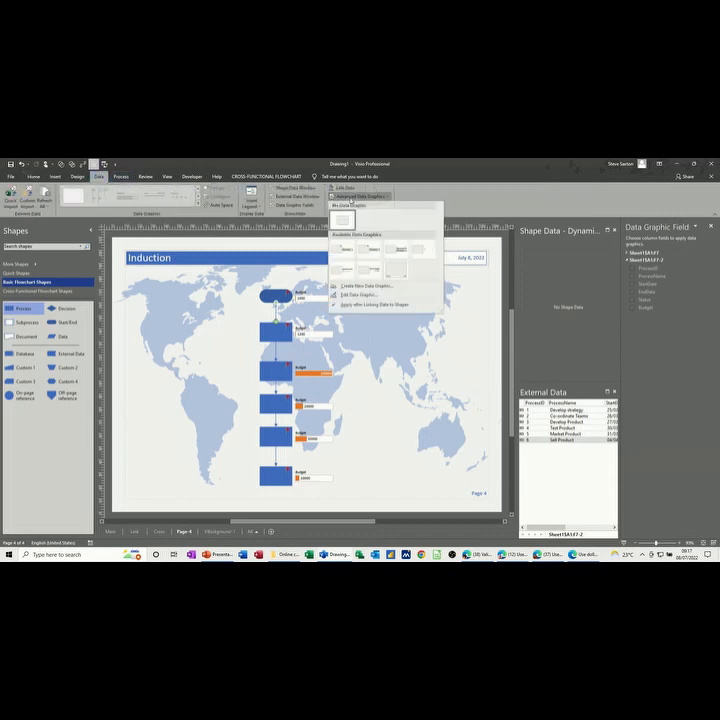
{"action": "left_click", "coordinate": [352, 288]}
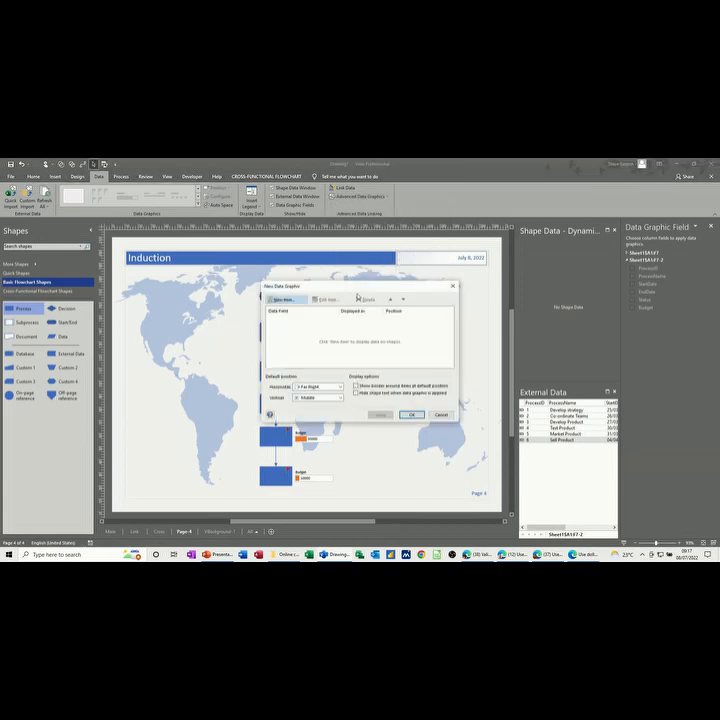
{"action": "left_click", "coordinate": [452, 286]}
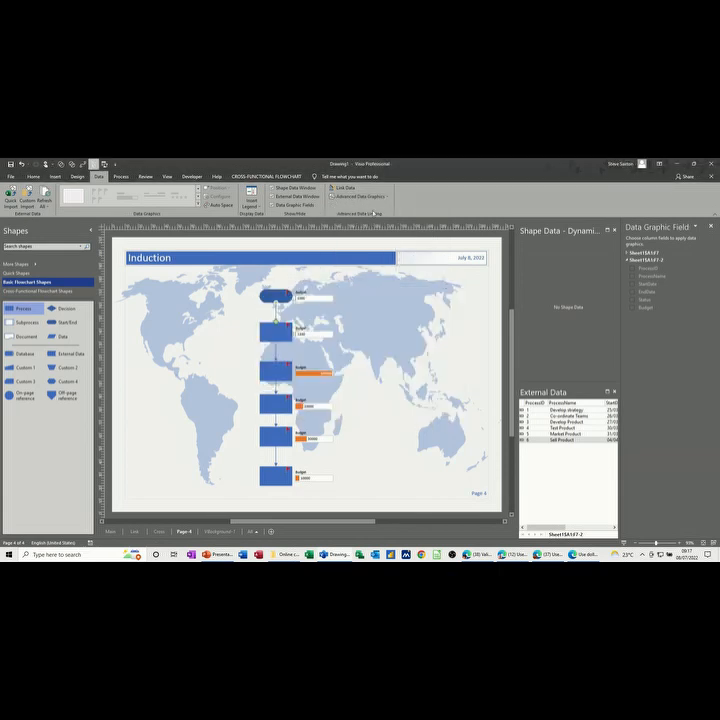
{"action": "left_click", "coordinate": [358, 196]}
{"action": "left_click", "coordinate": [358, 246]}
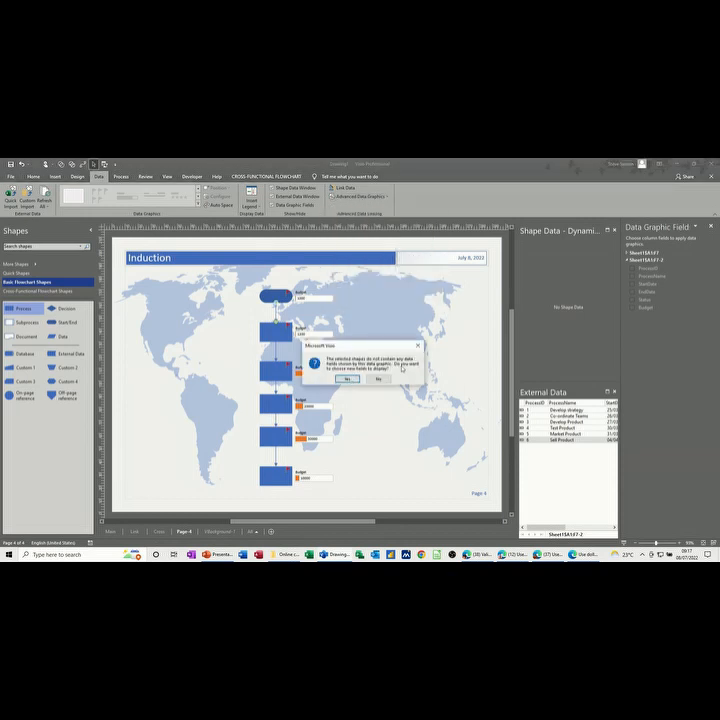
{"action": "left_click", "coordinate": [350, 380]}
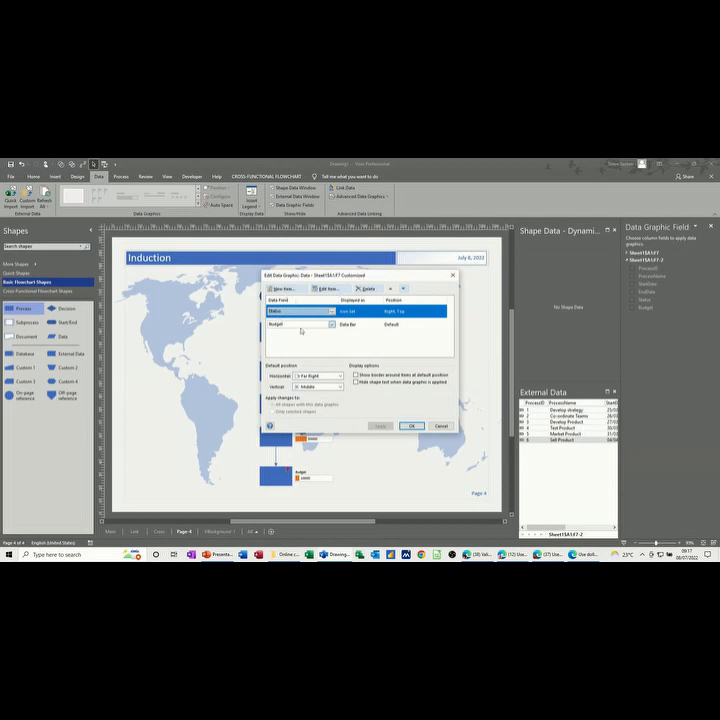
{"action": "left_click", "coordinate": [413, 425]}
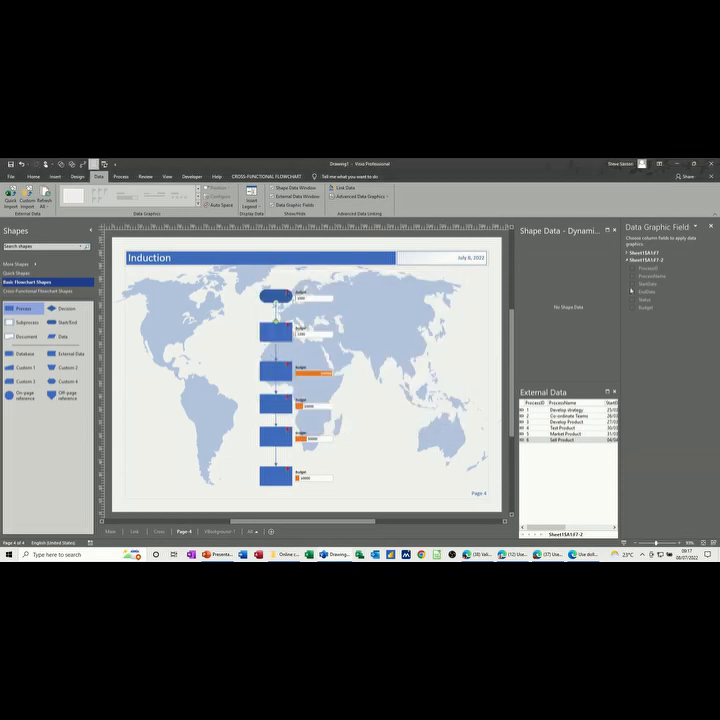
- Show the ProcessName field as a data graphic on all six linked shapes in the column
{"action": "left_click", "coordinate": [279, 330]}
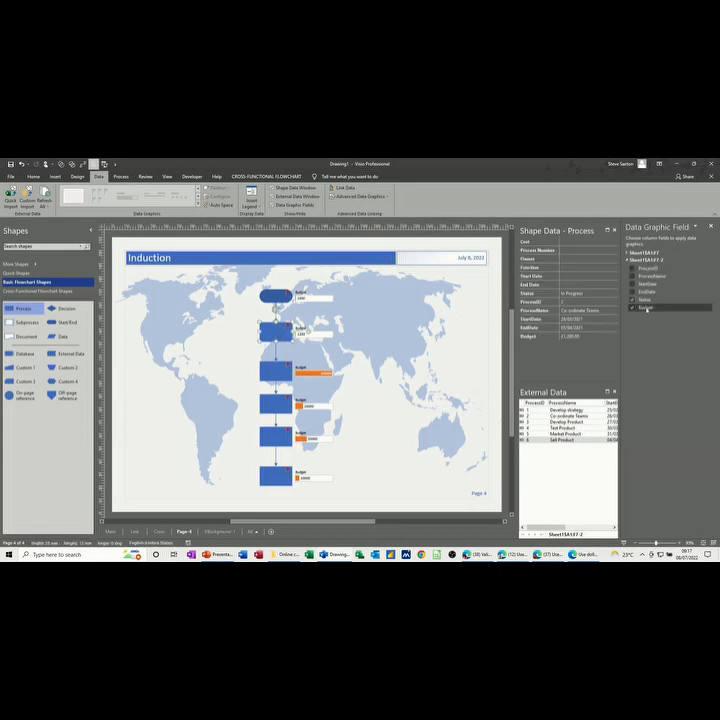
{"action": "left_click_drag", "start_coordinate": [254, 283], "coordinate": [340, 504]}
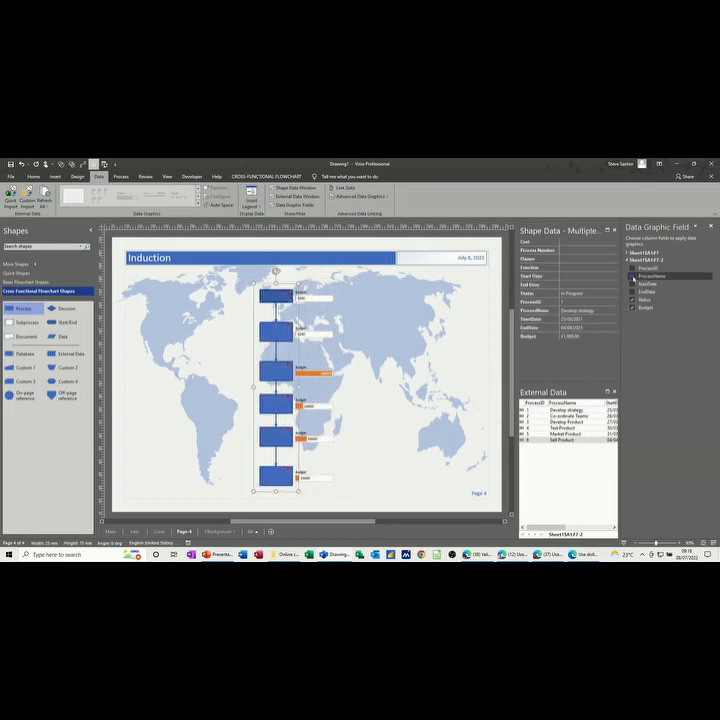
{"action": "left_click", "coordinate": [631, 276]}
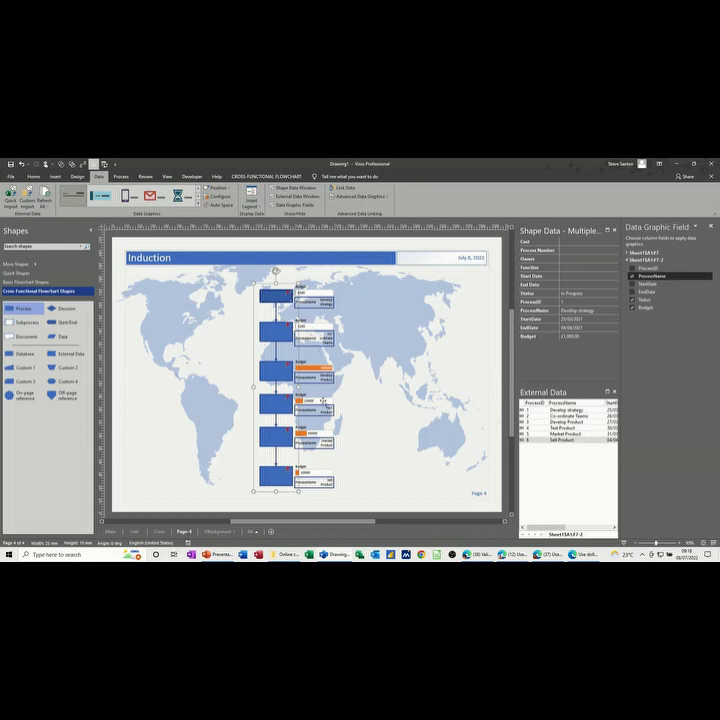
- Edit the linked shapes' data graphic, reviewing the Status icon set and setting the Budget data bar's value position to Not Shown
{"action": "left_click", "coordinate": [358, 196]}
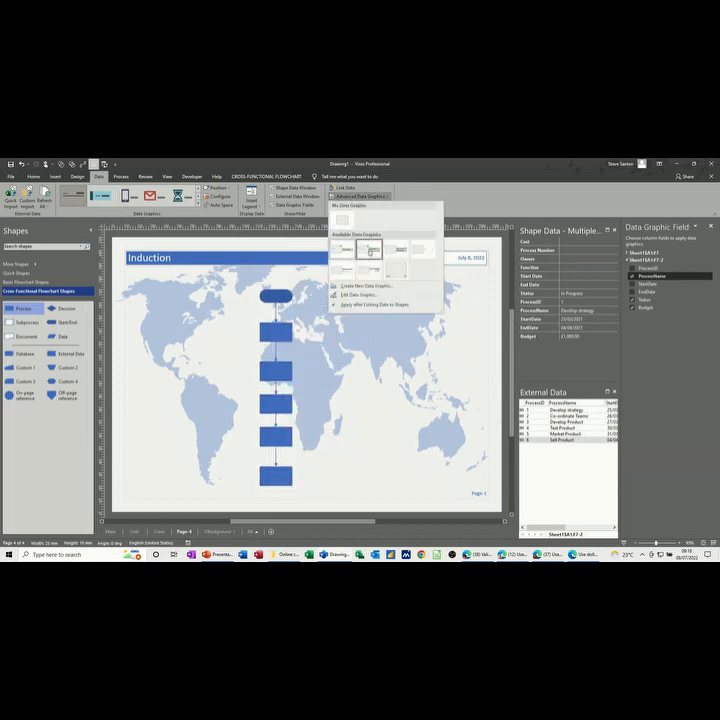
{"action": "left_click", "coordinate": [360, 295]}
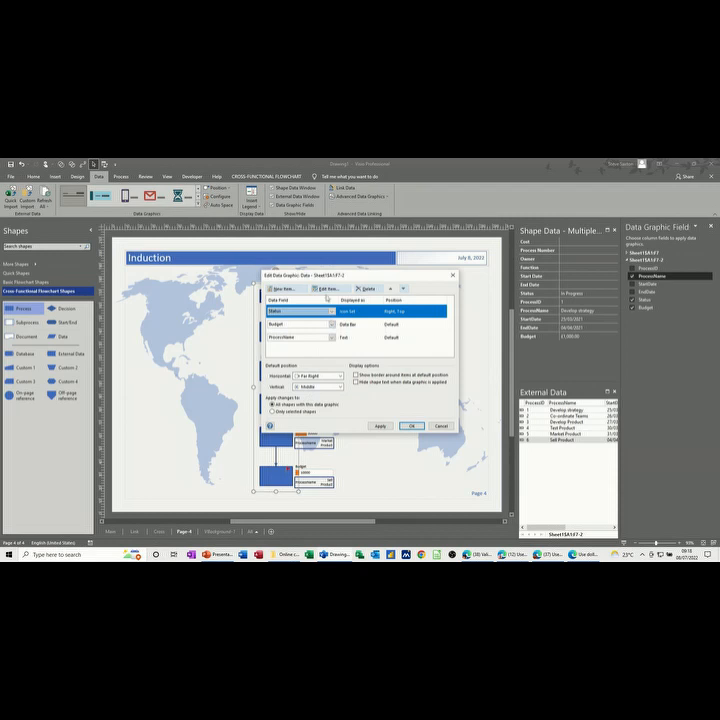
{"action": "left_click", "coordinate": [326, 290]}
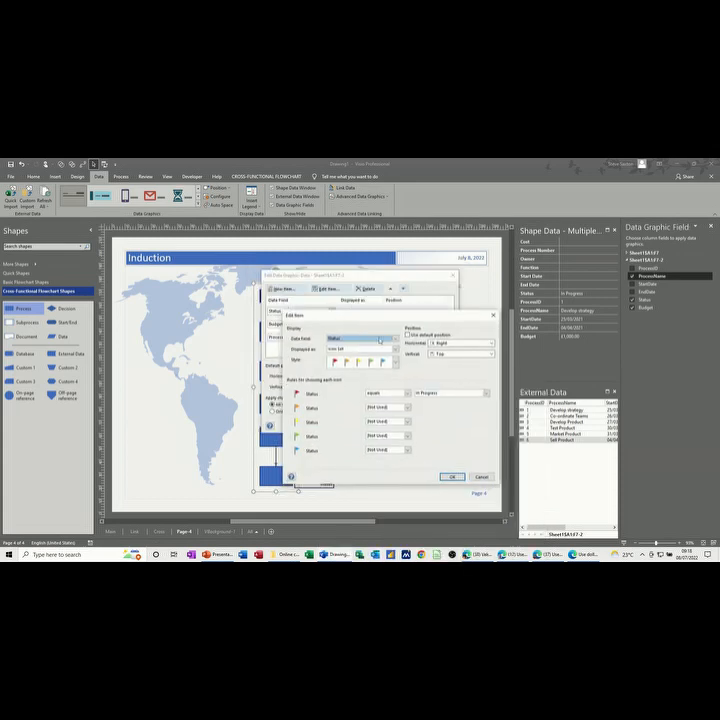
{"action": "left_click", "coordinate": [451, 476]}
{"action": "left_click", "coordinate": [313, 326]}
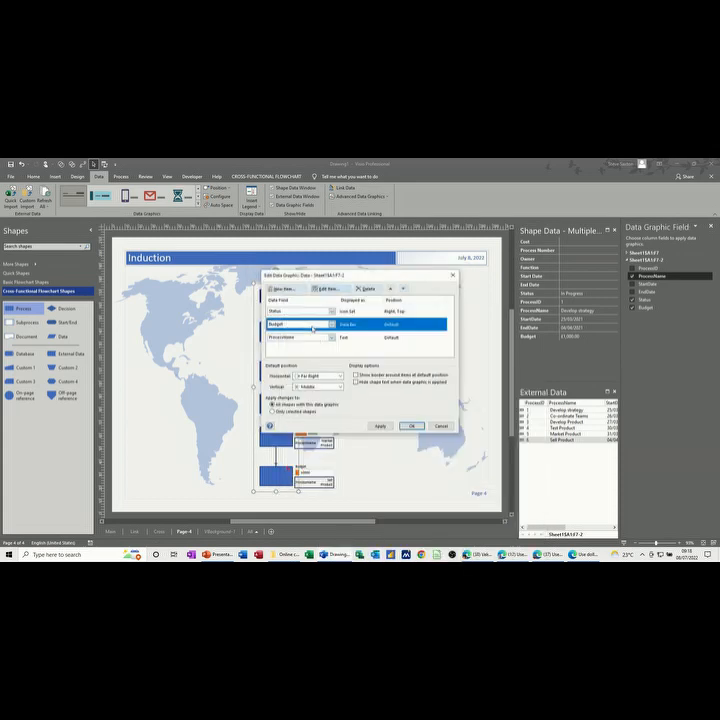
{"action": "left_click", "coordinate": [313, 327]}
{"action": "left_click", "coordinate": [325, 290]}
{"action": "left_click", "coordinate": [325, 290]}
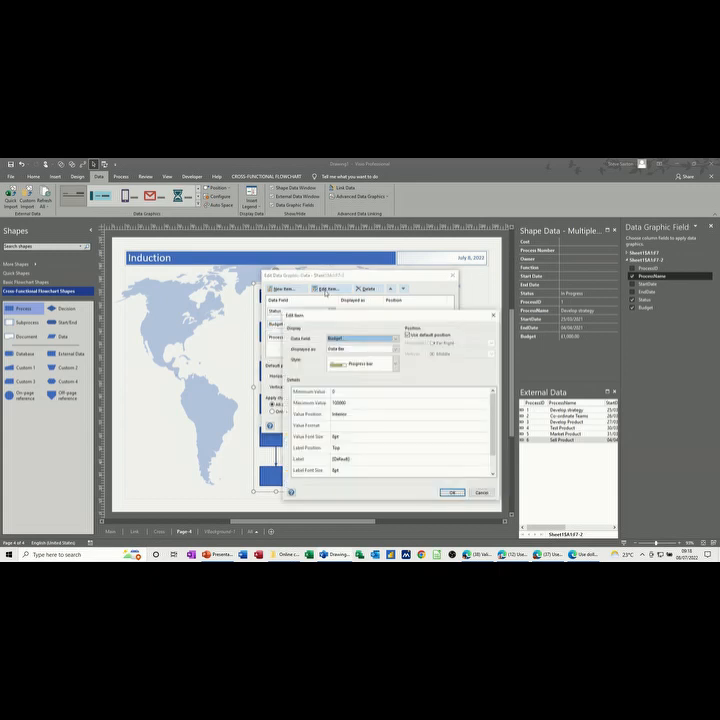
{"action": "left_click", "coordinate": [380, 413]}
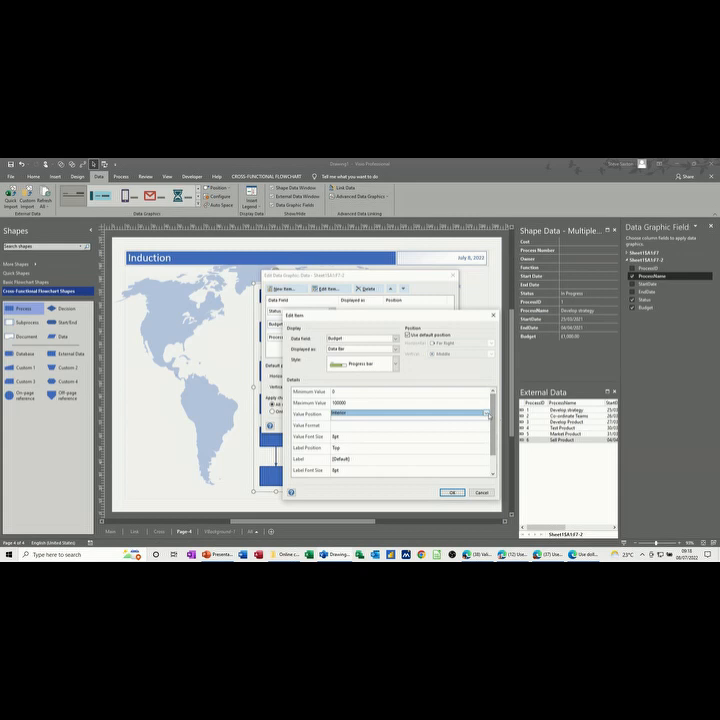
{"action": "left_click", "coordinate": [470, 415]}
{"action": "left_click", "coordinate": [440, 420]}
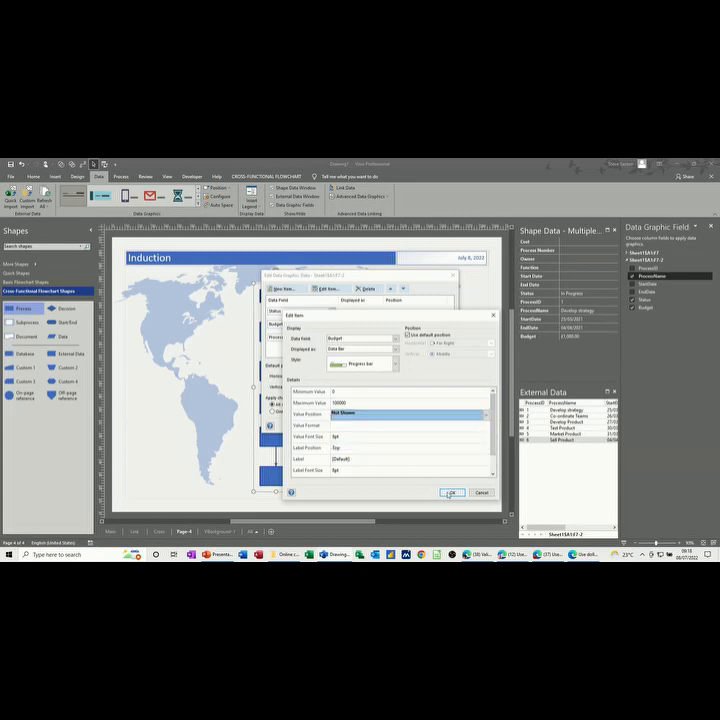
{"action": "left_click", "coordinate": [452, 492]}
- Set the label position of the data graphic's ProcessName item to Not Shown and apply the changes to all shapes with this data graphic
{"action": "left_click", "coordinate": [298, 338]}
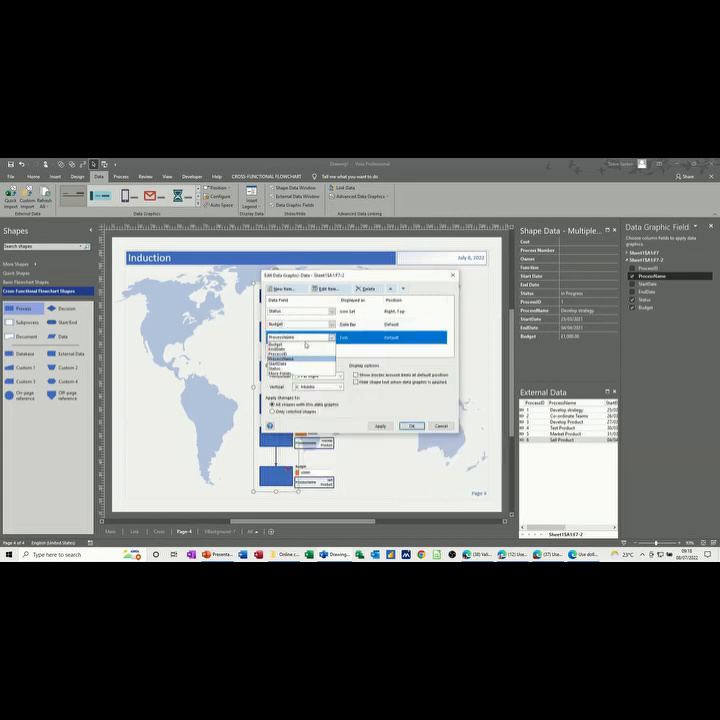
{"action": "left_click", "coordinate": [347, 340]}
{"action": "left_click", "coordinate": [322, 288]}
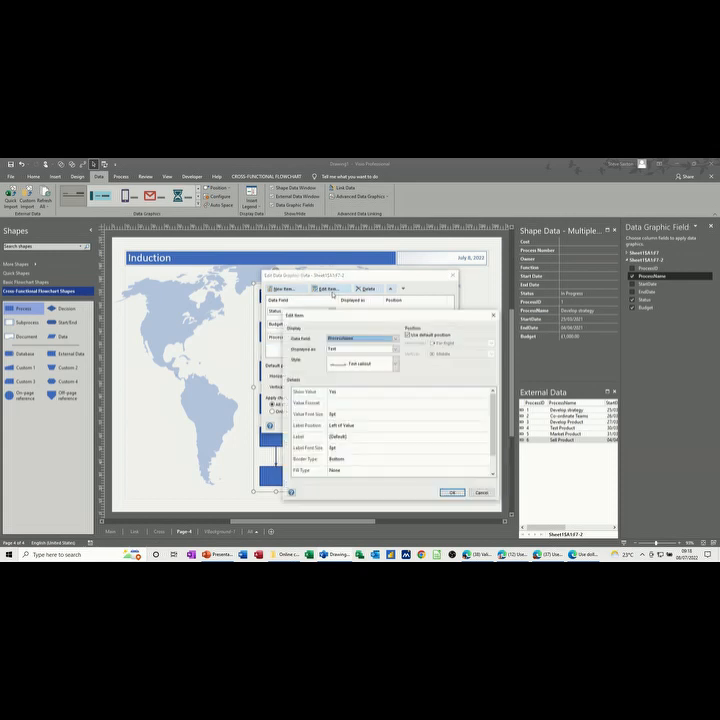
{"action": "left_click", "coordinate": [412, 428]}
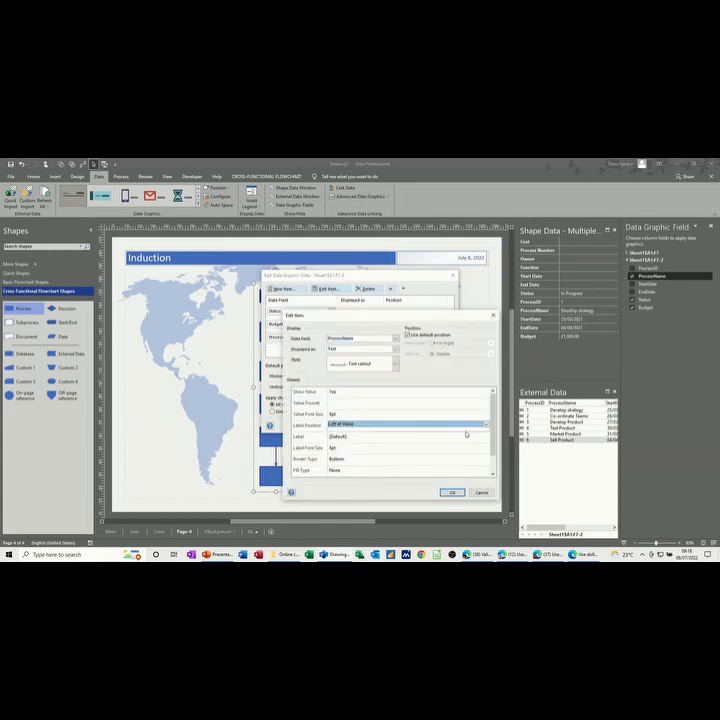
{"action": "left_click", "coordinate": [448, 424]}
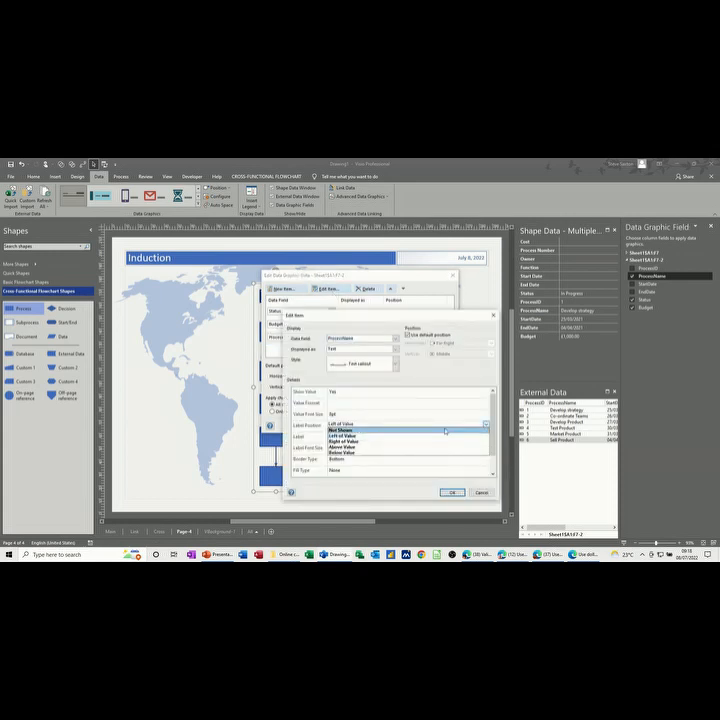
{"action": "left_click", "coordinate": [446, 430]}
{"action": "left_click", "coordinate": [452, 492]}
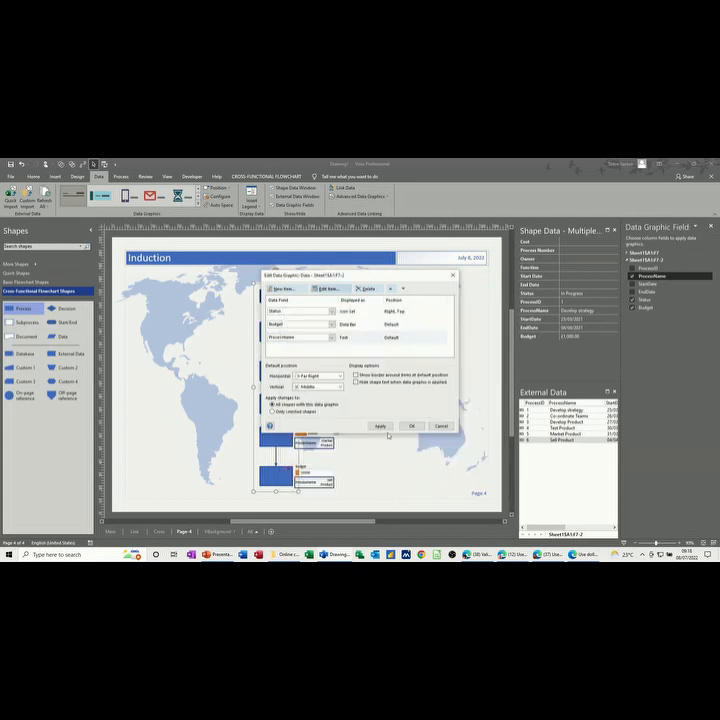
{"action": "left_click", "coordinate": [386, 430]}
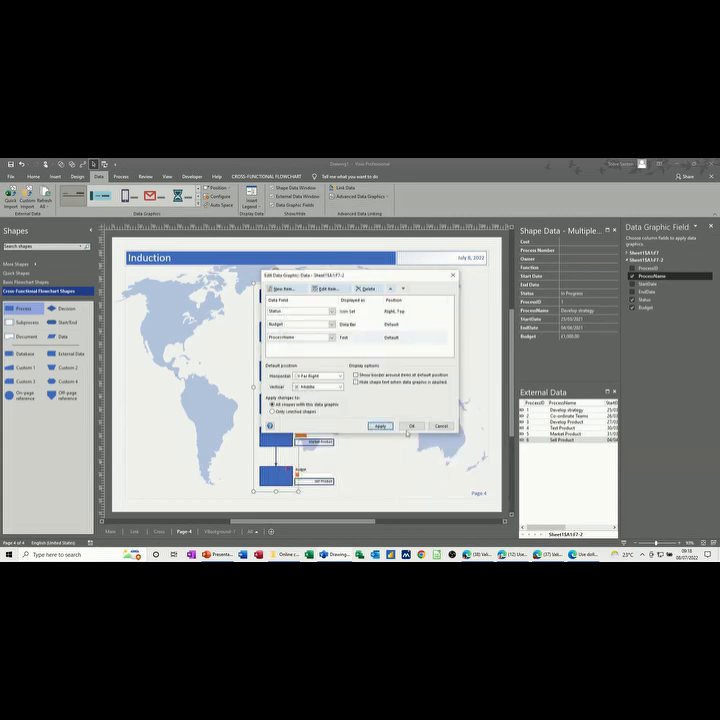
- Set the Status icon set's horizontal position to Left in the linked shapes' data graphic and apply it to all shapes using it
{"action": "left_click", "coordinate": [409, 428]}
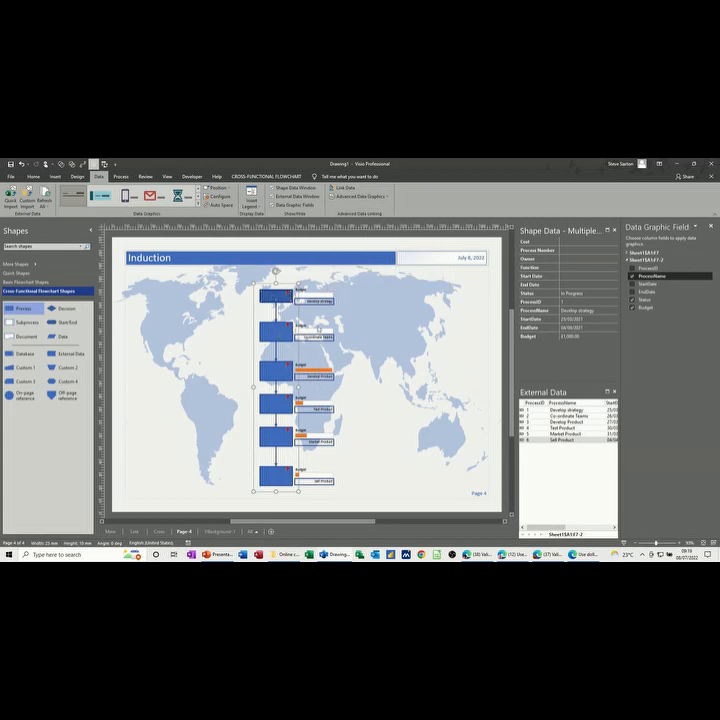
{"action": "left_click", "coordinate": [360, 196]}
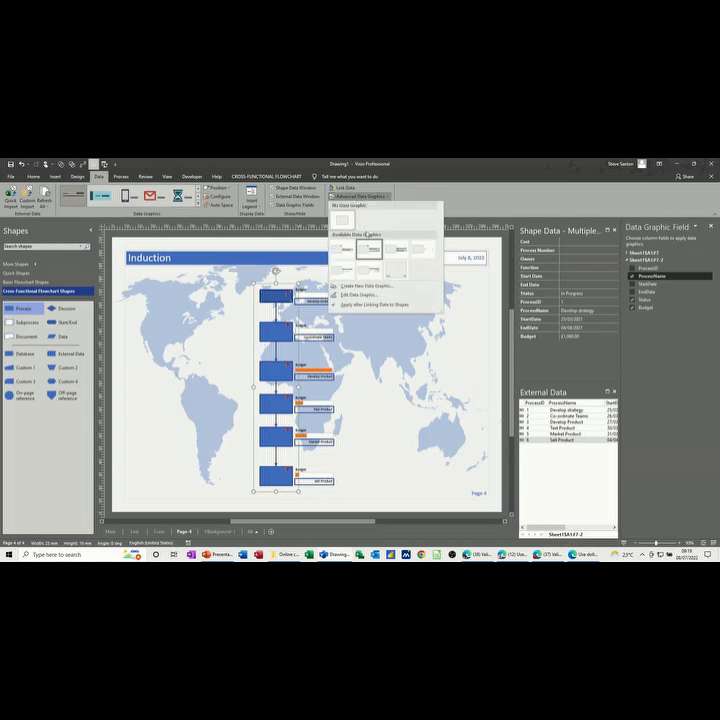
{"action": "left_click", "coordinate": [350, 294]}
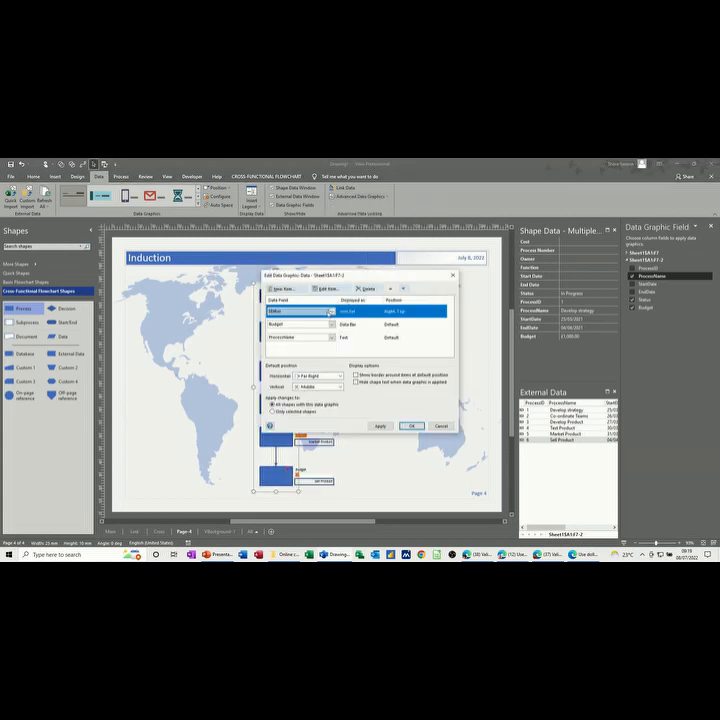
{"action": "left_click", "coordinate": [327, 289]}
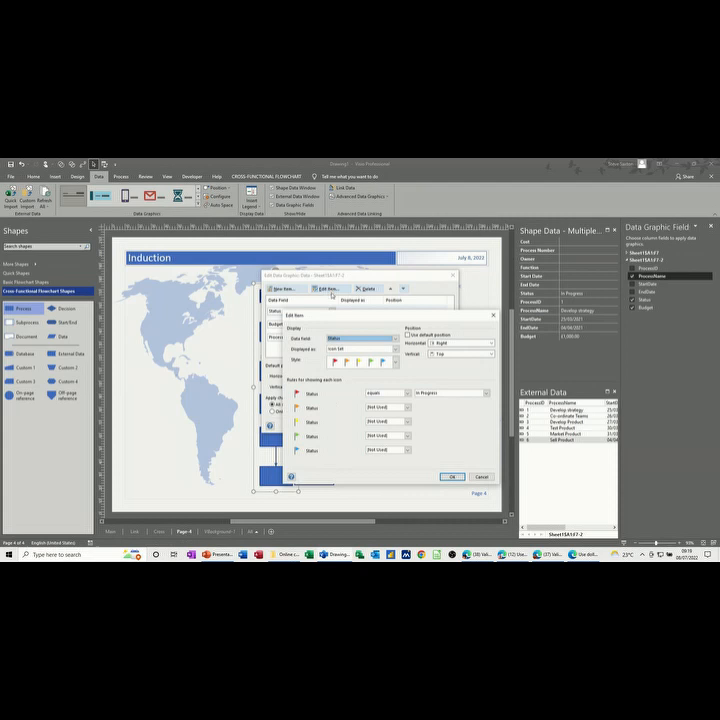
{"action": "left_click", "coordinate": [456, 344]}
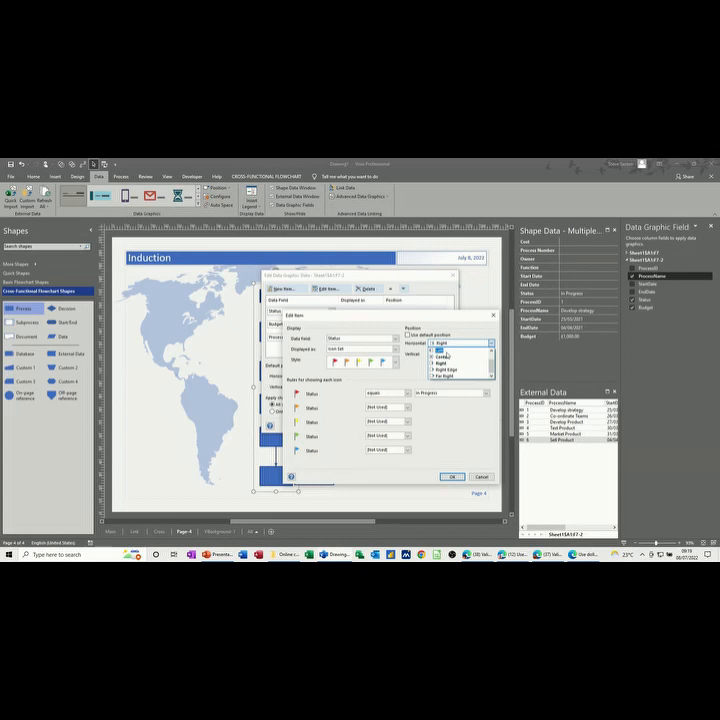
{"action": "left_click", "coordinate": [447, 351]}
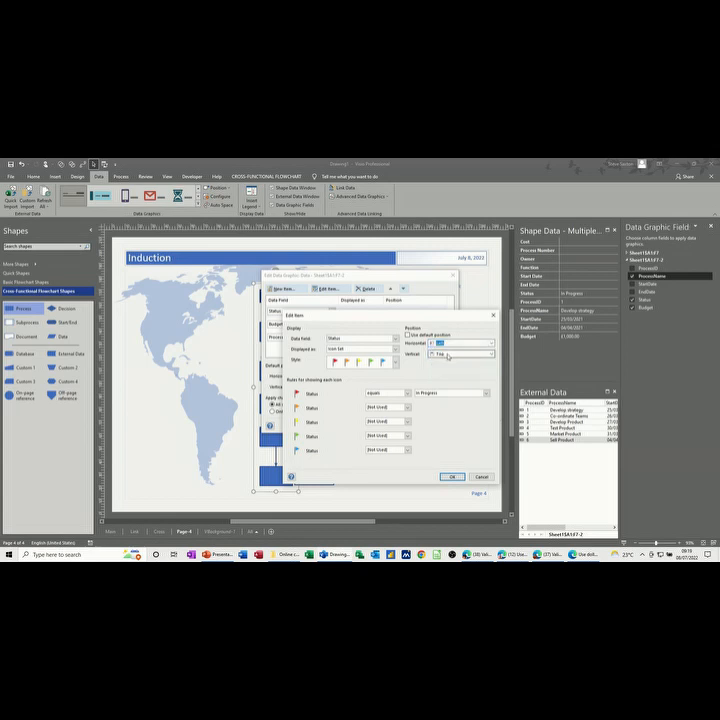
{"action": "left_click", "coordinate": [450, 478]}
{"action": "left_click", "coordinate": [378, 427]}
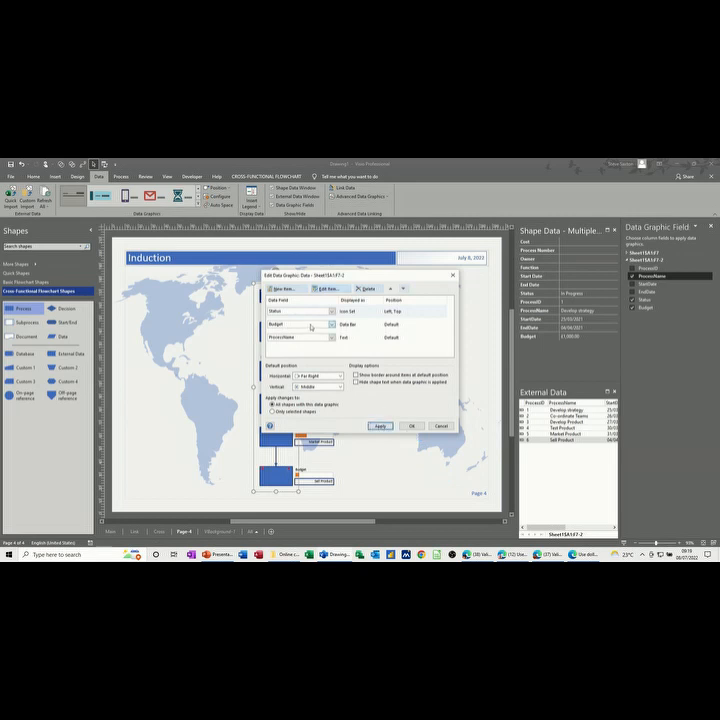
- Turn off the default position for the Budget data bar and set its horizontal position to Left
{"action": "left_click", "coordinate": [312, 325]}
{"action": "left_click", "coordinate": [339, 292]}
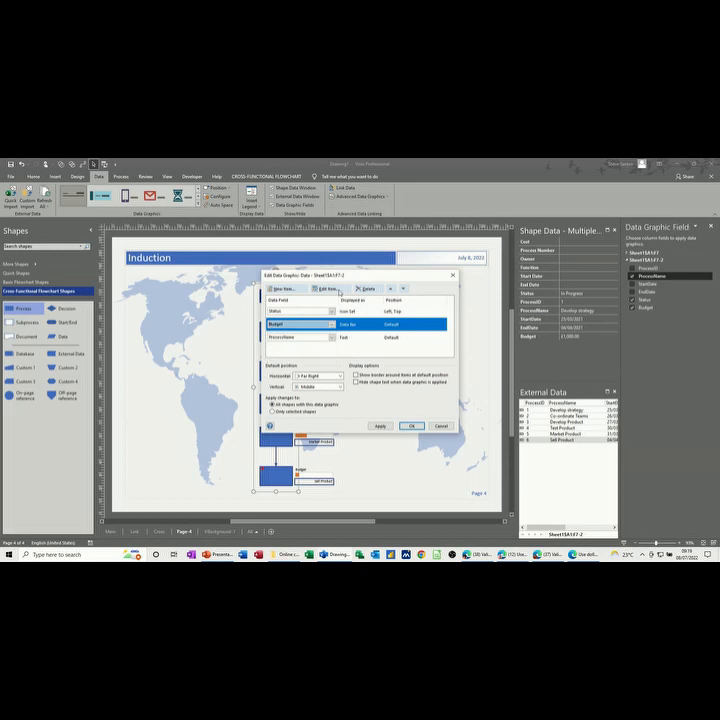
{"action": "left_click", "coordinate": [330, 290]}
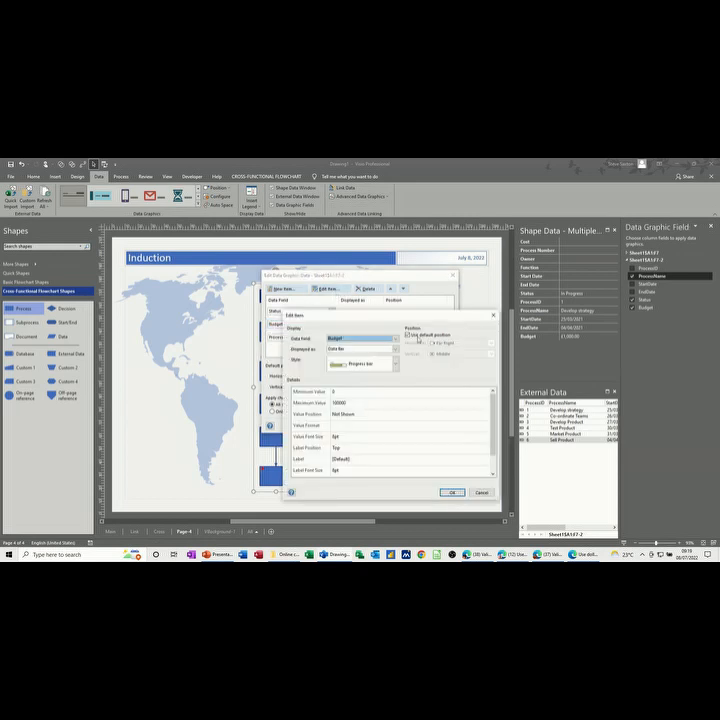
{"action": "left_click", "coordinate": [434, 343]}
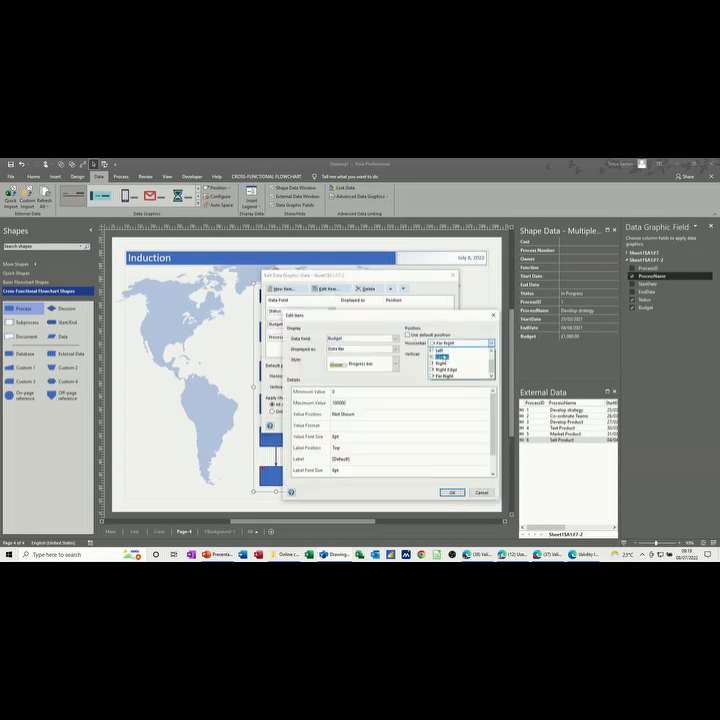
{"action": "left_click", "coordinate": [447, 355]}
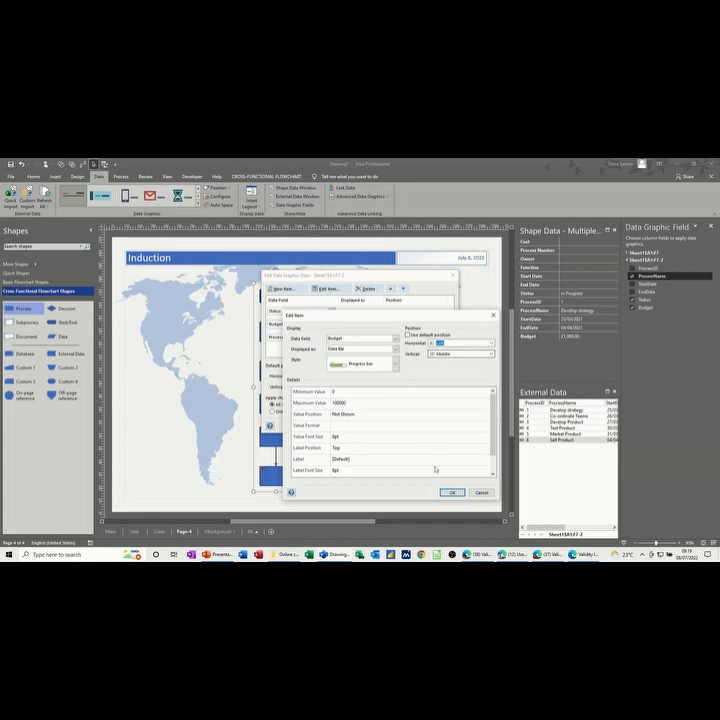
{"action": "left_click", "coordinate": [451, 494]}
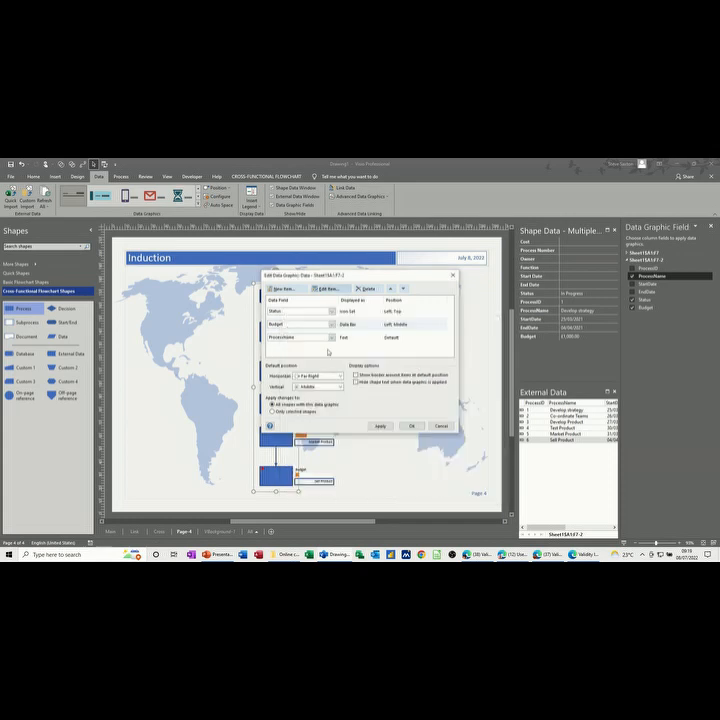
- Position the data graphic's ProcessName item at Left, Bottom instead of the default and apply the data graphic changes
{"action": "left_click", "coordinate": [310, 339]}
{"action": "left_click", "coordinate": [310, 339]}
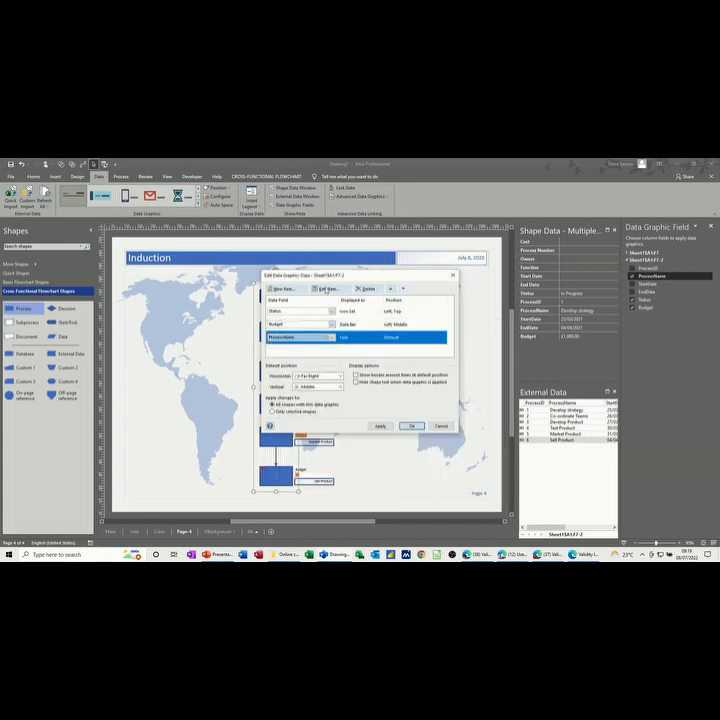
{"action": "left_click", "coordinate": [327, 289]}
{"action": "left_click", "coordinate": [407, 335]}
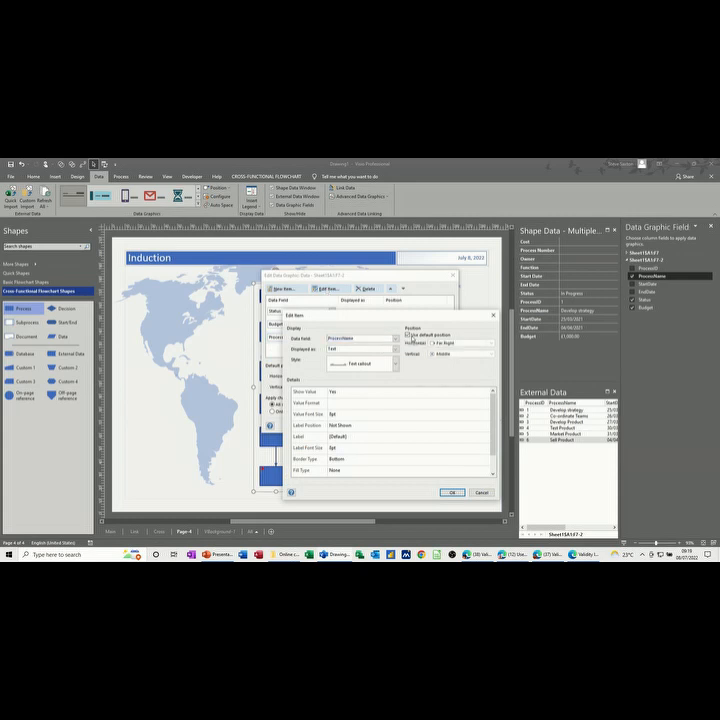
{"action": "left_click", "coordinate": [491, 343]}
{"action": "left_click", "coordinate": [437, 350]}
{"action": "left_click", "coordinate": [440, 353]}
{"action": "left_click", "coordinate": [439, 375]}
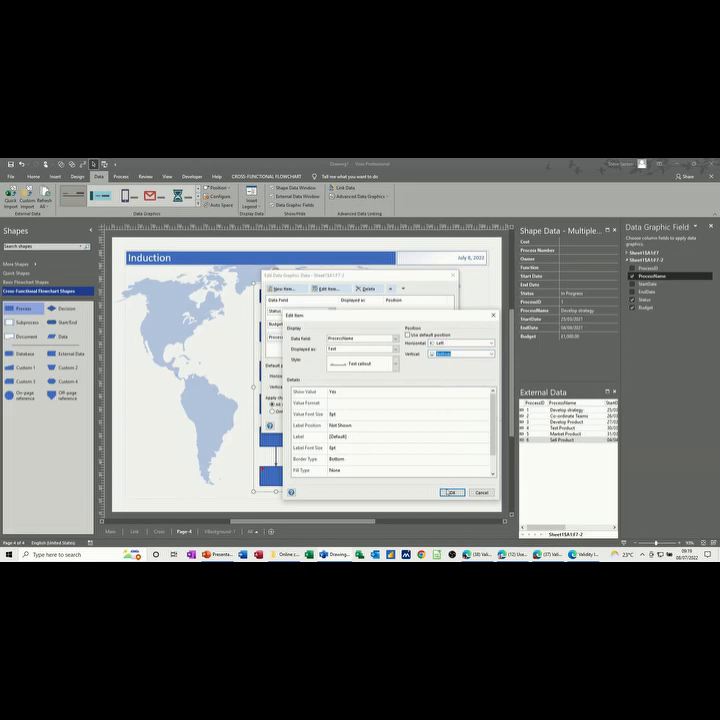
{"action": "left_click", "coordinate": [451, 492]}
{"action": "left_click", "coordinate": [412, 426]}
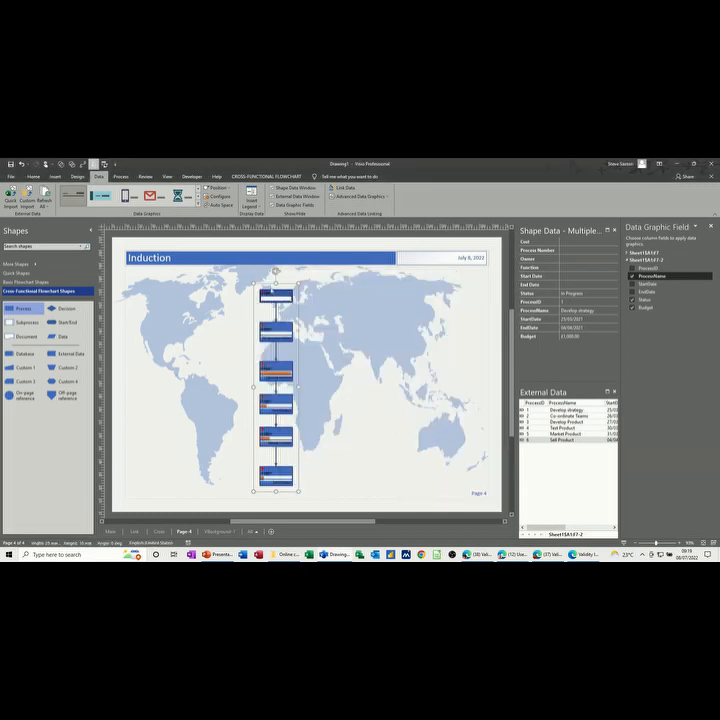
- Set the font color of the selected linked shapes to white
{"action": "left_click", "coordinate": [33, 176]}
{"action": "left_click", "coordinate": [125, 202]}
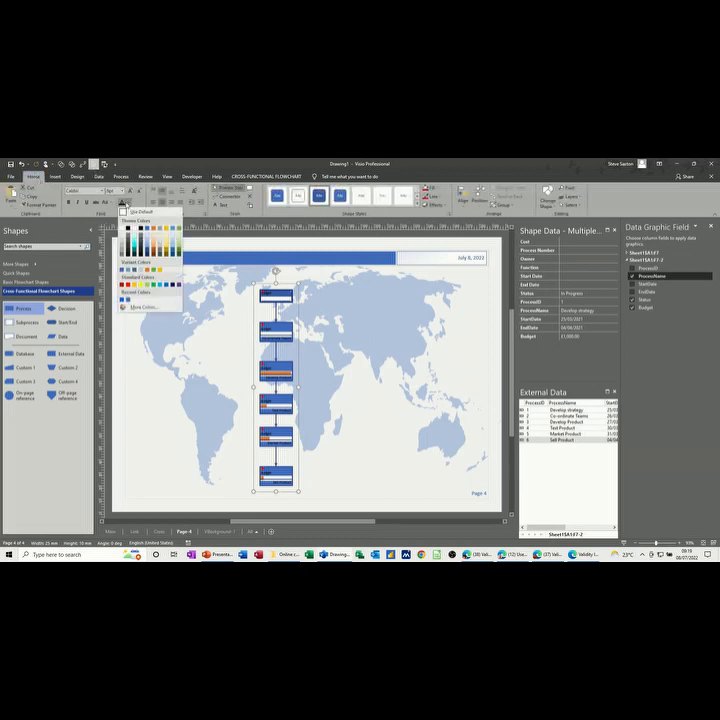
{"action": "left_click", "coordinate": [123, 229]}
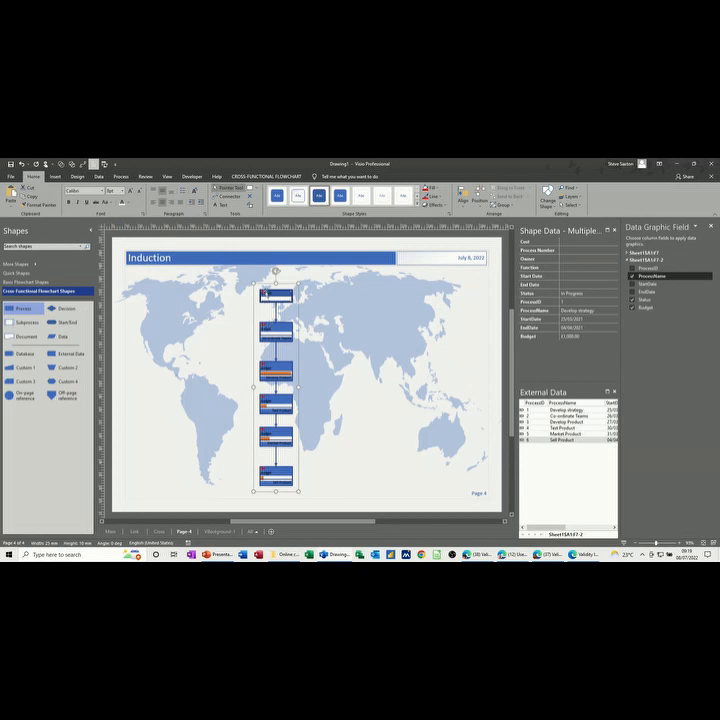
- Examine the data graphic items and their text on the Start/End and Co-ordinate Teams shapes up close
{"action": "left_click", "coordinate": [266, 294]}
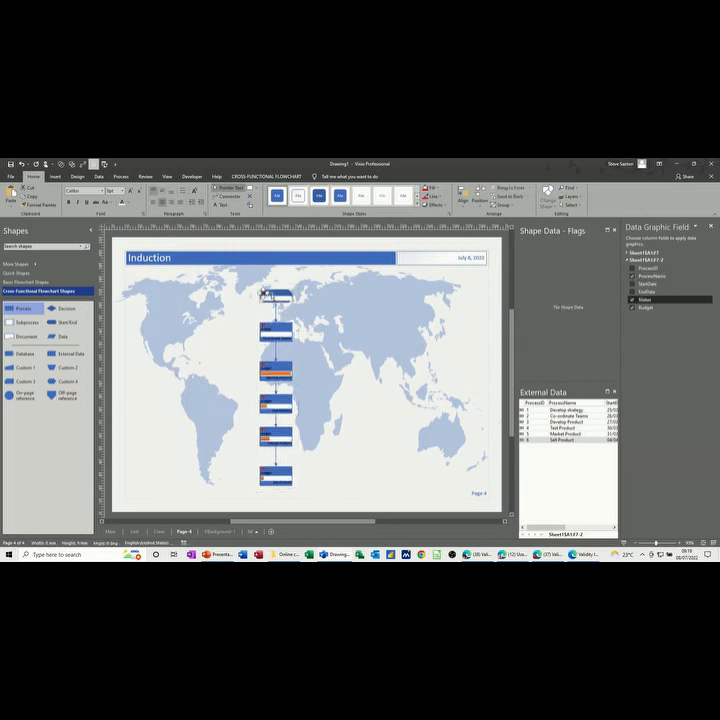
{"action": "left_click", "coordinate": [267, 295]}
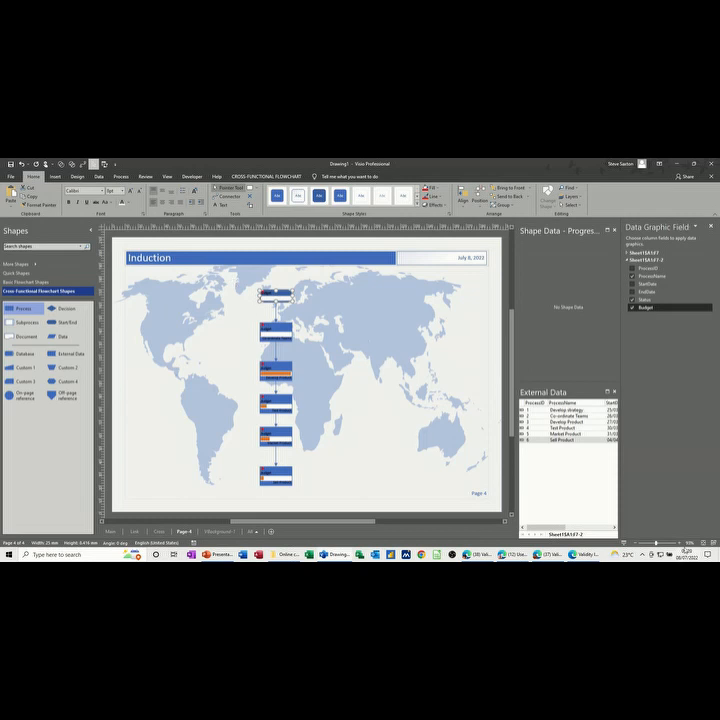
{"action": "scroll", "coordinate": [285, 340], "scroll_direction": "up", "scroll_amount": 6}
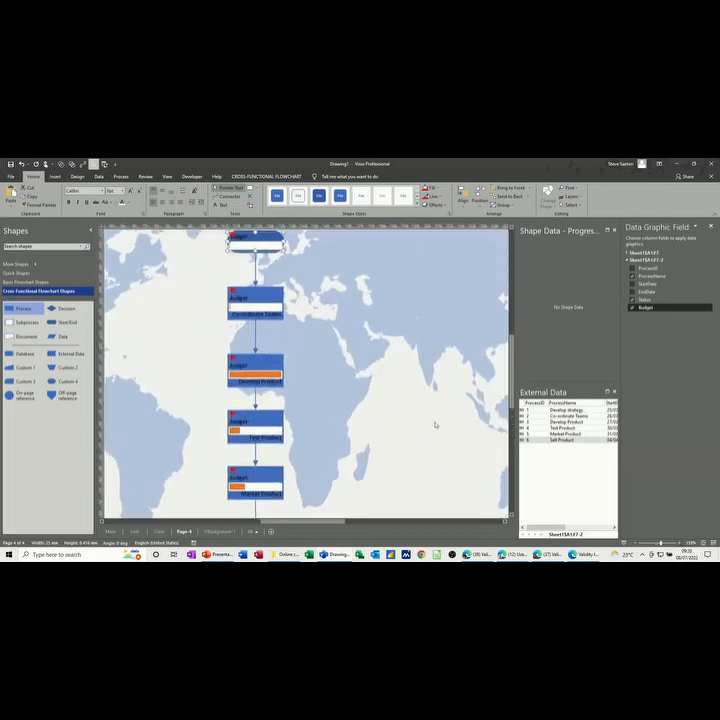
{"action": "left_click", "coordinate": [296, 292]}
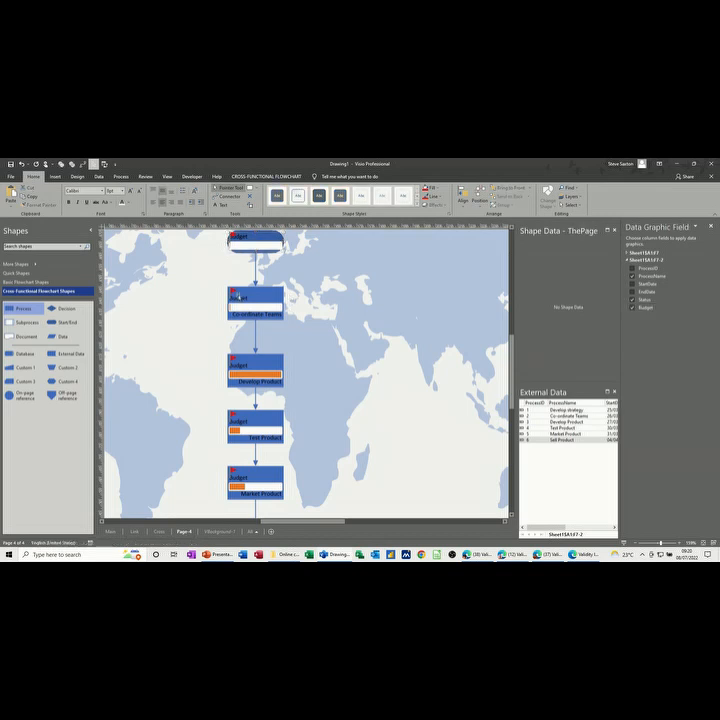
{"action": "left_click", "coordinate": [237, 296]}
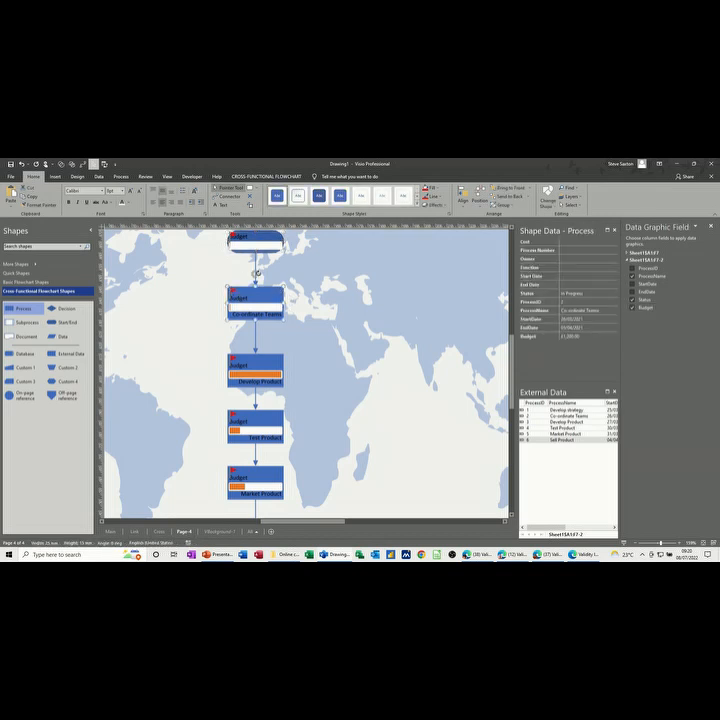
{"action": "left_click", "coordinate": [636, 543]}
{"action": "left_click", "coordinate": [636, 543]}
{"action": "left_click", "coordinate": [636, 543]}
{"action": "left_click", "coordinate": [636, 543]}
{"action": "left_click", "coordinate": [636, 543]}
{"action": "left_click", "coordinate": [636, 543]}
- Select the whole column of linked shapes and set the Status icon set's horizontal position to Right in their data graphic
{"action": "left_click_drag", "start_coordinate": [241, 277], "coordinate": [312, 512]}
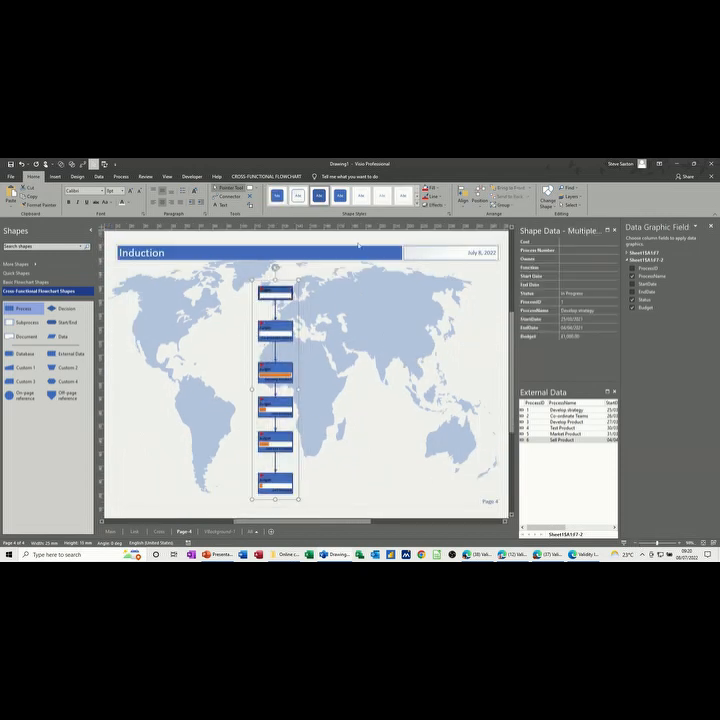
{"action": "left_click", "coordinate": [98, 176]}
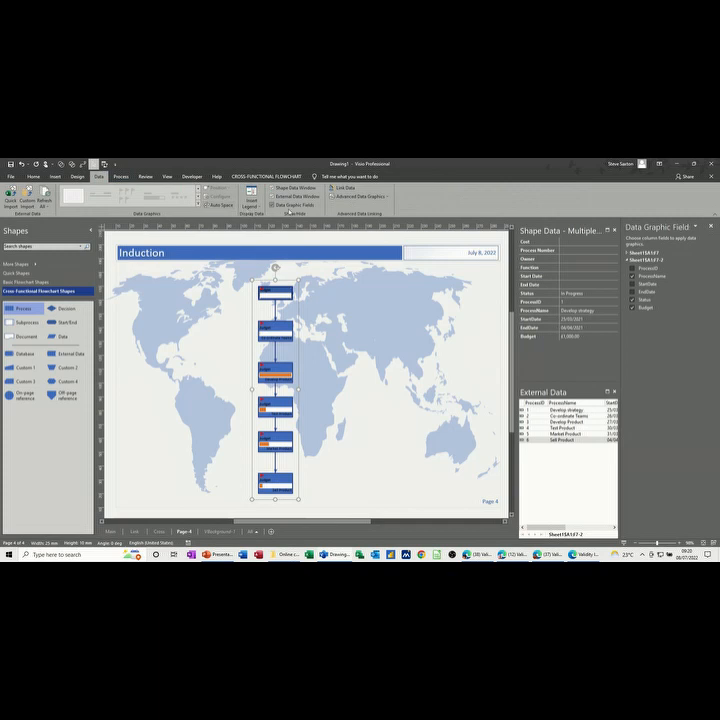
{"action": "left_click", "coordinate": [357, 196]}
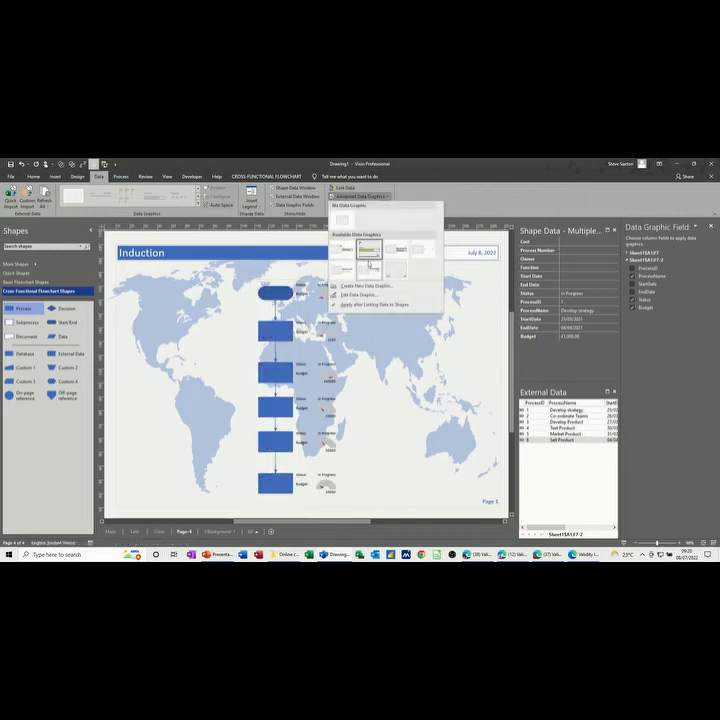
{"action": "left_click", "coordinate": [359, 295]}
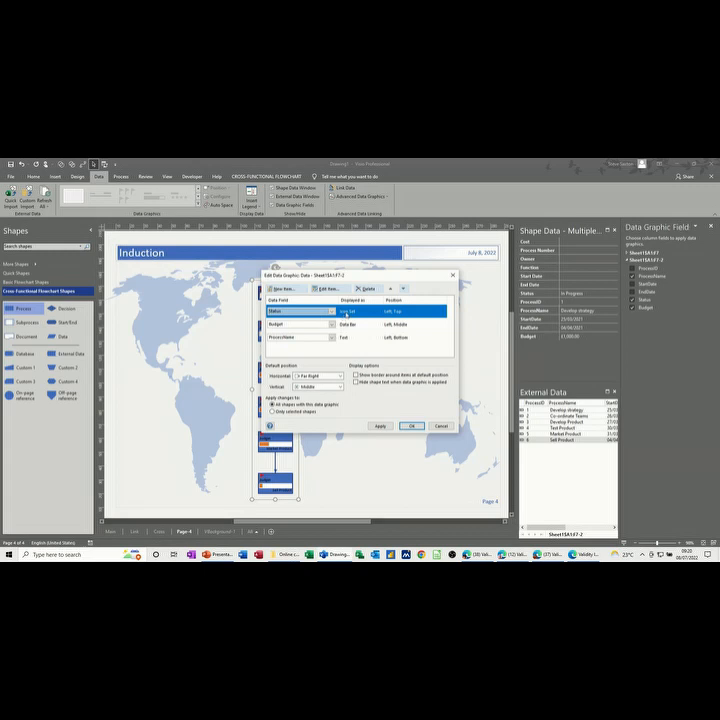
{"action": "left_click", "coordinate": [329, 290]}
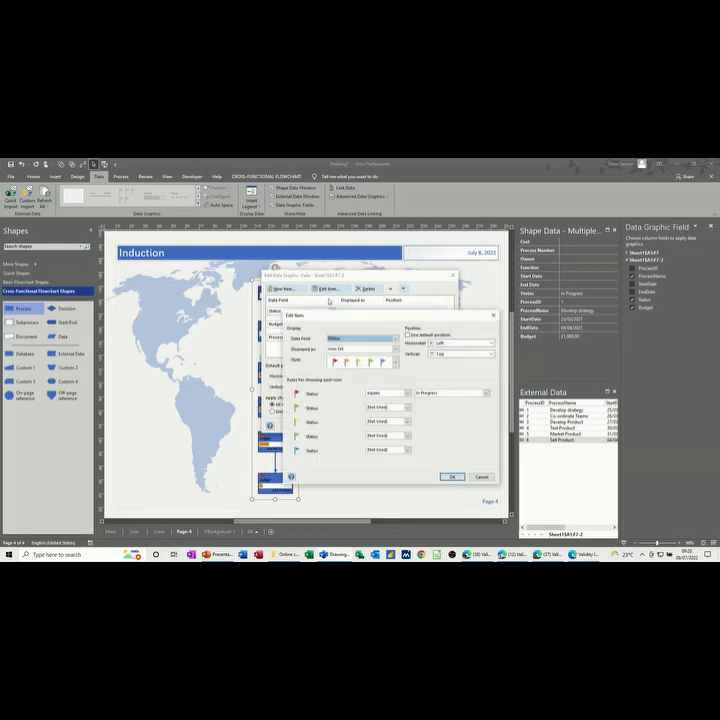
{"action": "left_click", "coordinate": [455, 346]}
{"action": "left_click", "coordinate": [441, 357]}
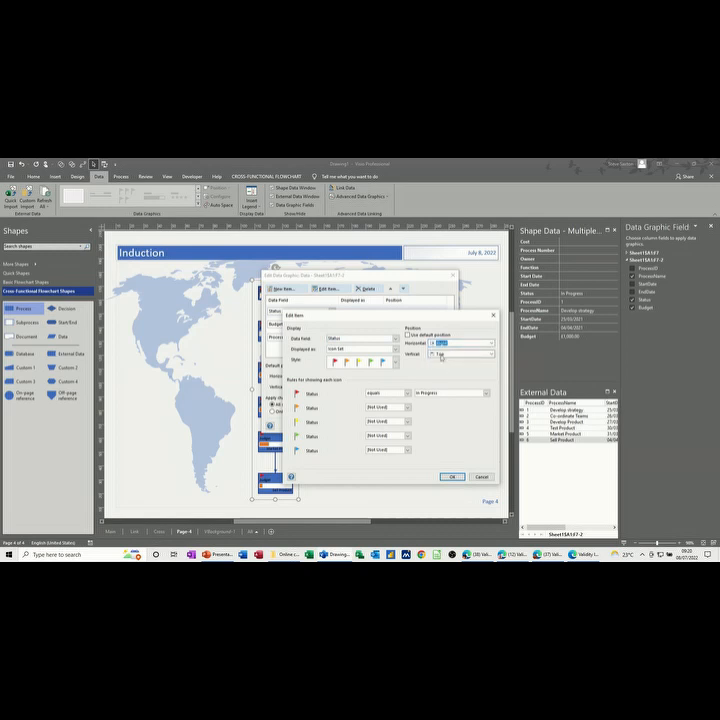
{"action": "left_click", "coordinate": [449, 478]}
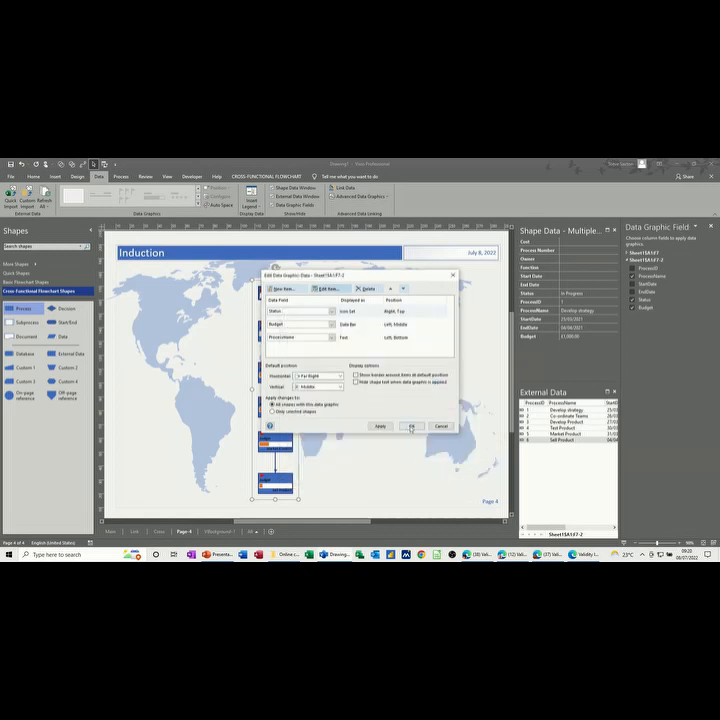
{"action": "left_click", "coordinate": [411, 427]}
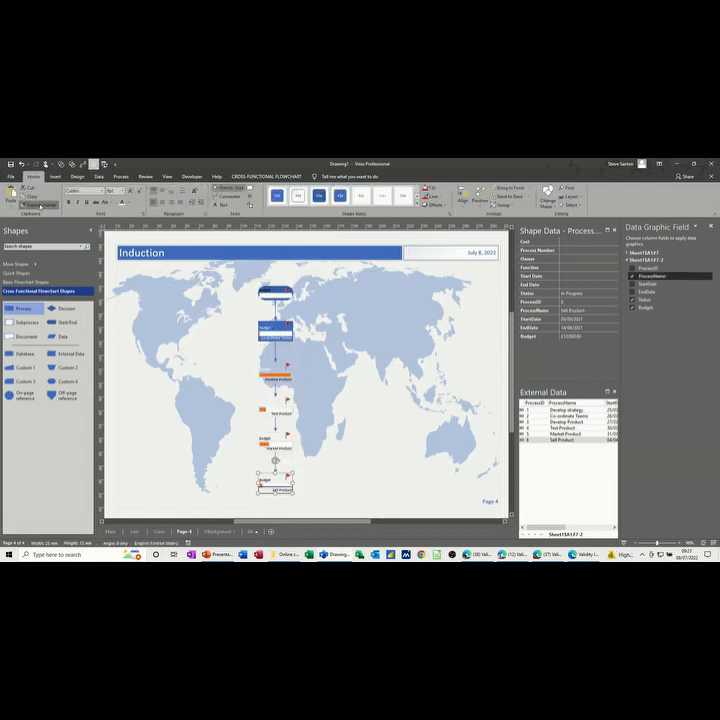
- Try the light grey theme with red accents, and settle on the dark teal theme with red accents for the page
{"action": "left_click", "coordinate": [77, 176]}
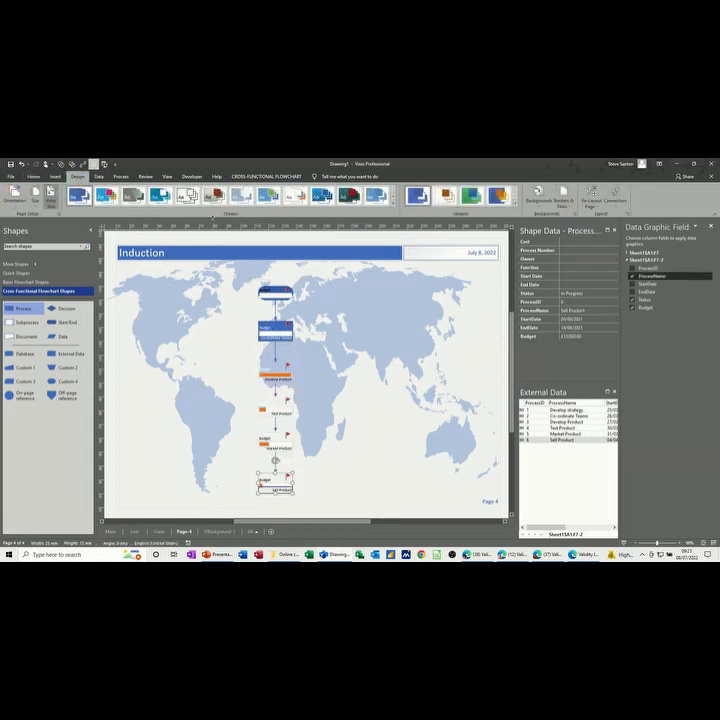
{"action": "left_click", "coordinate": [214, 195]}
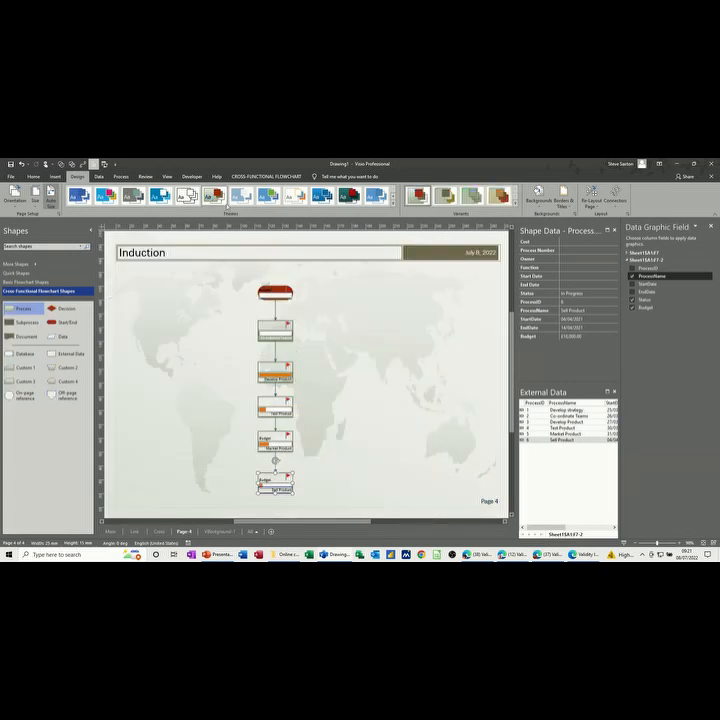
{"action": "left_click", "coordinate": [346, 197]}
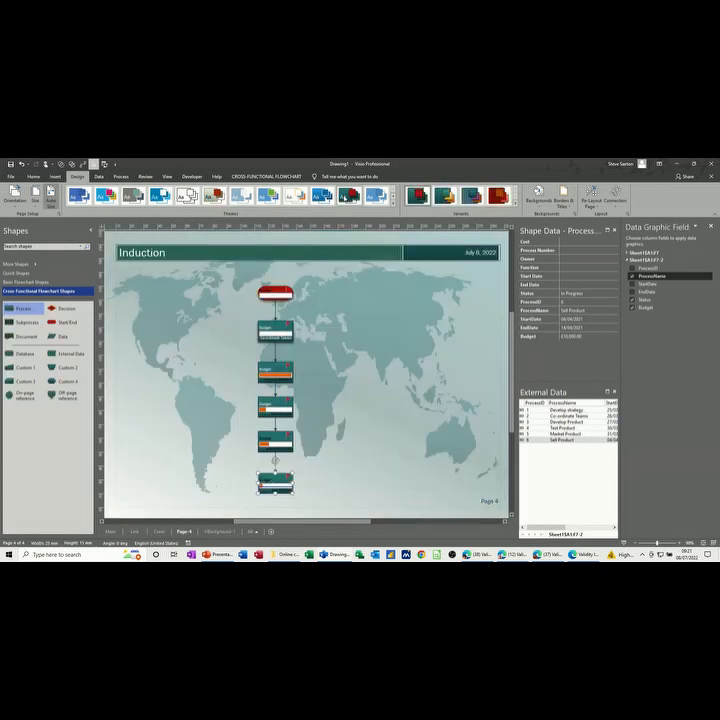
{"action": "left_click", "coordinate": [311, 380]}
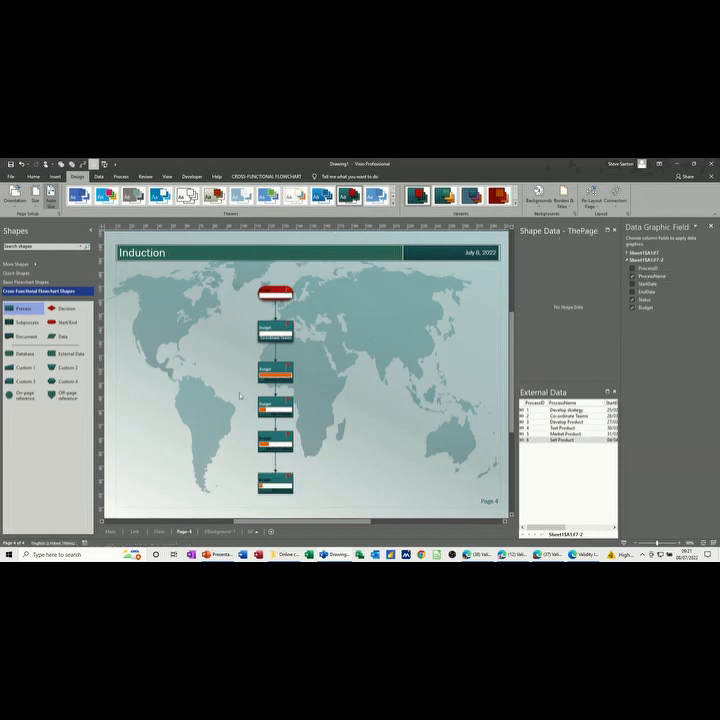
- Set the Budget and Sell Product data graphic text on the last shape in the column to white
{"action": "left_click", "coordinate": [274, 480]}
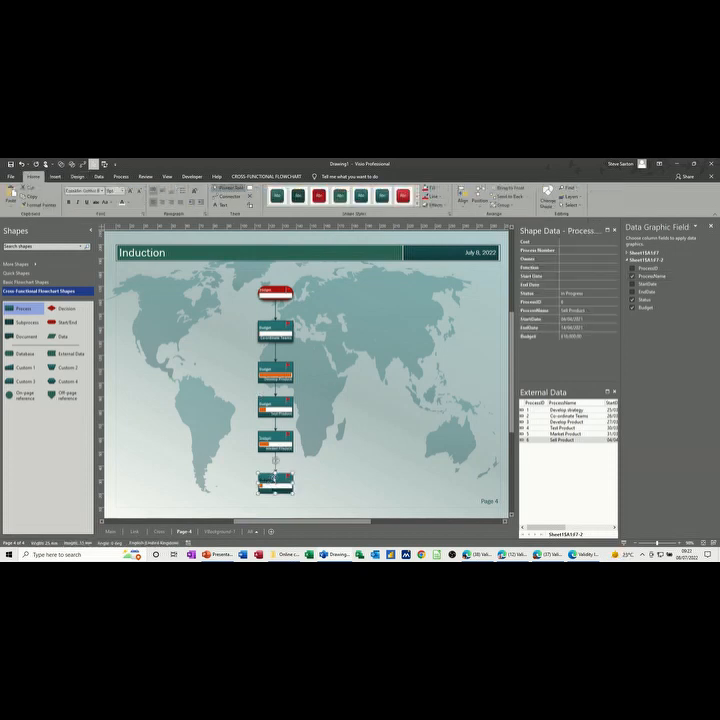
{"action": "left_click", "coordinate": [263, 483]}
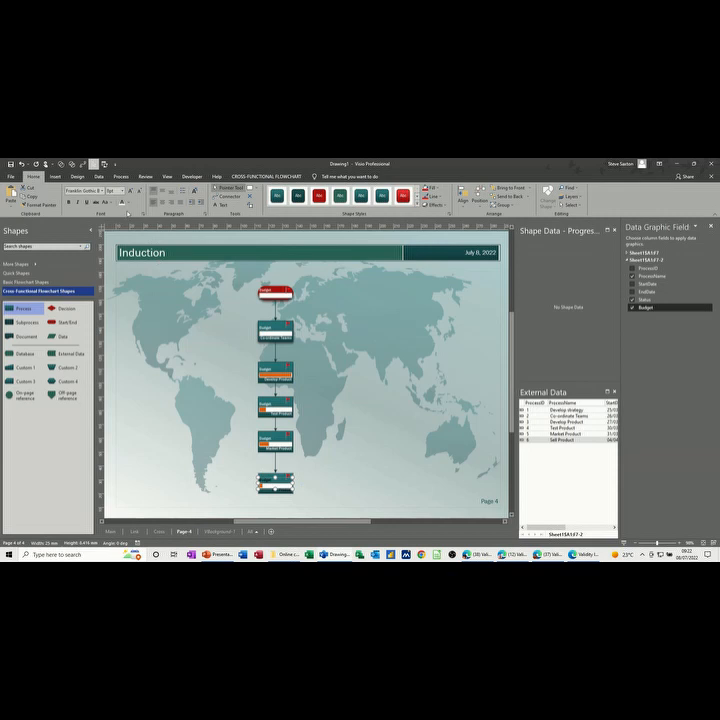
{"action": "left_click", "coordinate": [286, 491]}
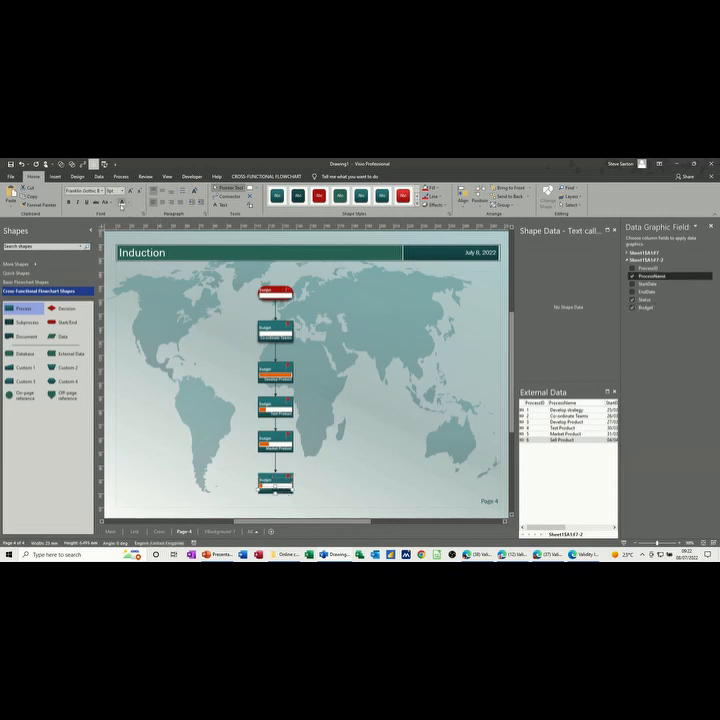
{"action": "left_click", "coordinate": [313, 313]}
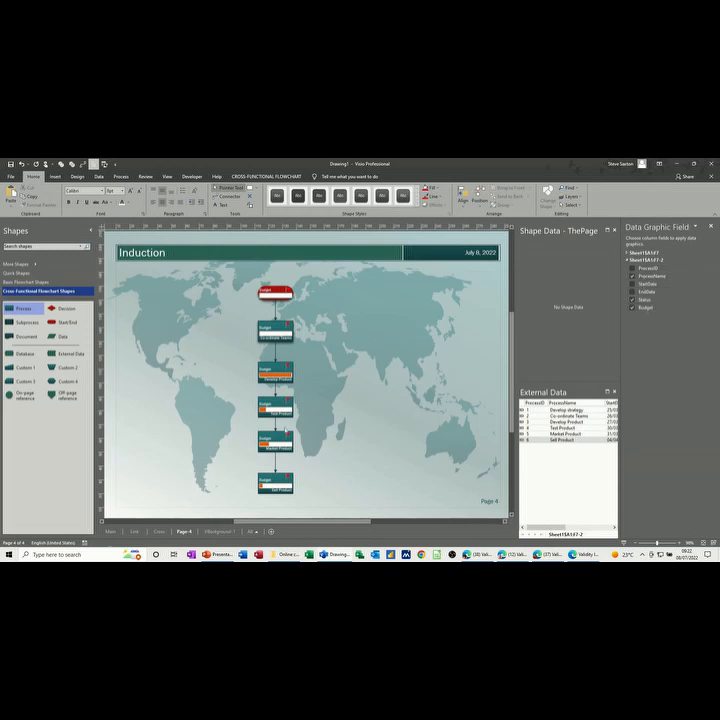
- Review the Cross, Link and Main pages to see how the theme looks on each of them
{"action": "left_click", "coordinate": [159, 531]}
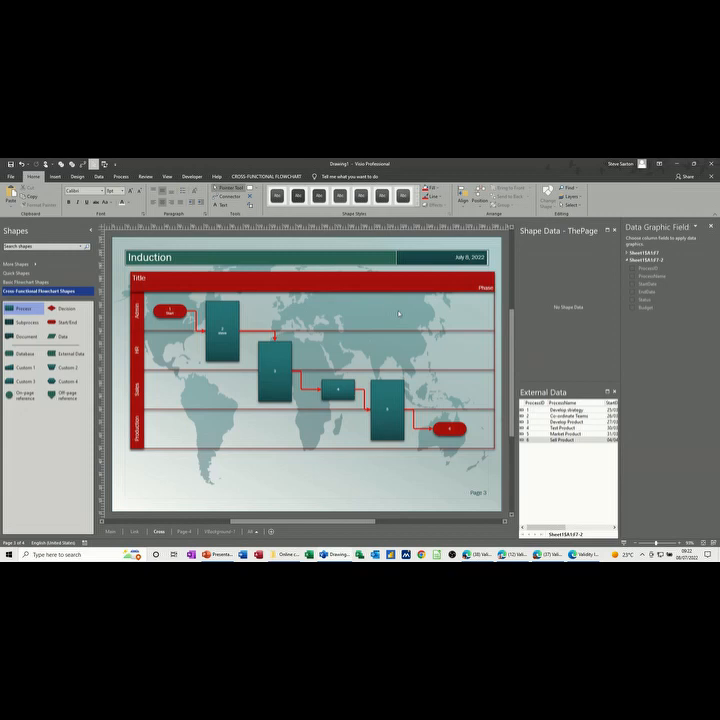
{"action": "left_click", "coordinate": [134, 531]}
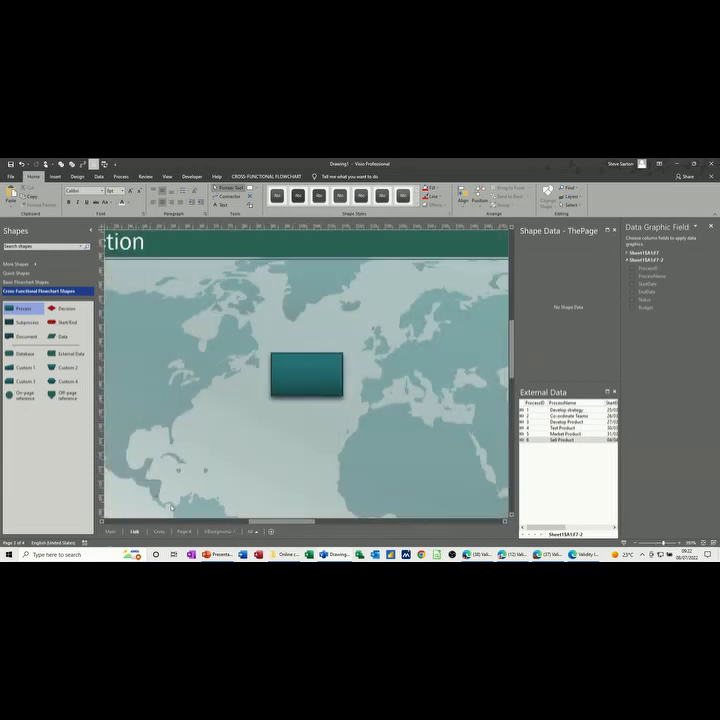
{"action": "left_click", "coordinate": [110, 532]}
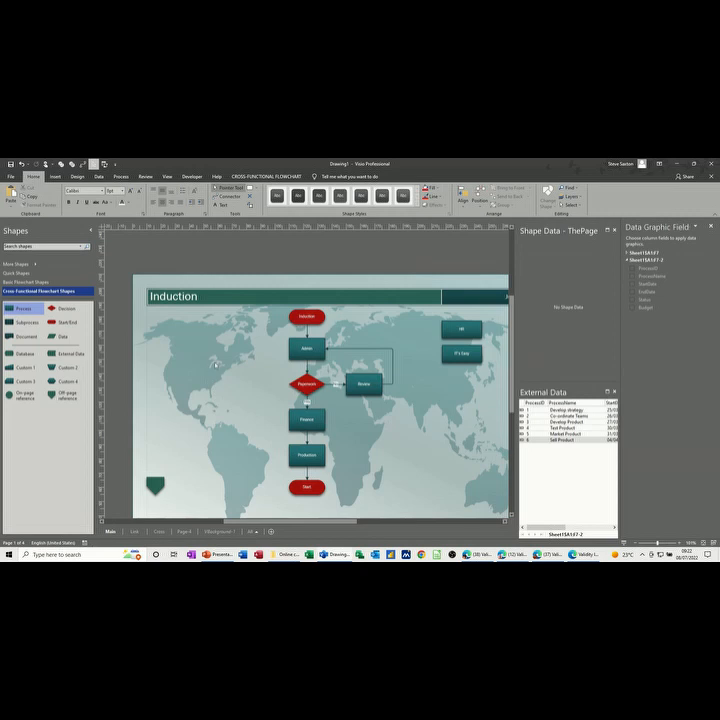
- Rename the page of Excel-linked shapes as external
{"action": "left_click", "coordinate": [184, 532]}
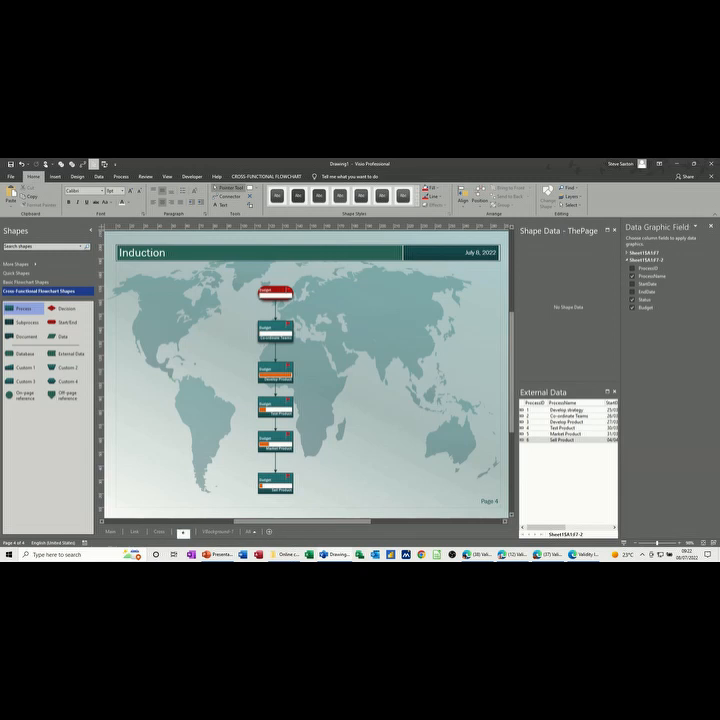
{"action": "type", "text": "external"}
{"action": "left_click", "coordinate": [221, 532]}
- Examine the page properties of the VBackground-1 page in Page Setup without changing anything
{"action": "left_click", "coordinate": [194, 533]}
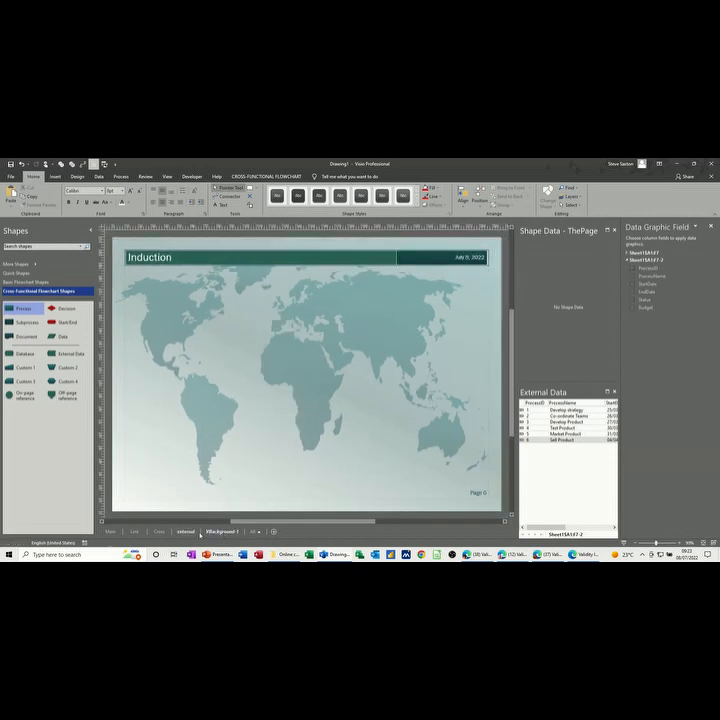
{"action": "left_click", "coordinate": [160, 532]}
{"action": "left_click", "coordinate": [78, 176]}
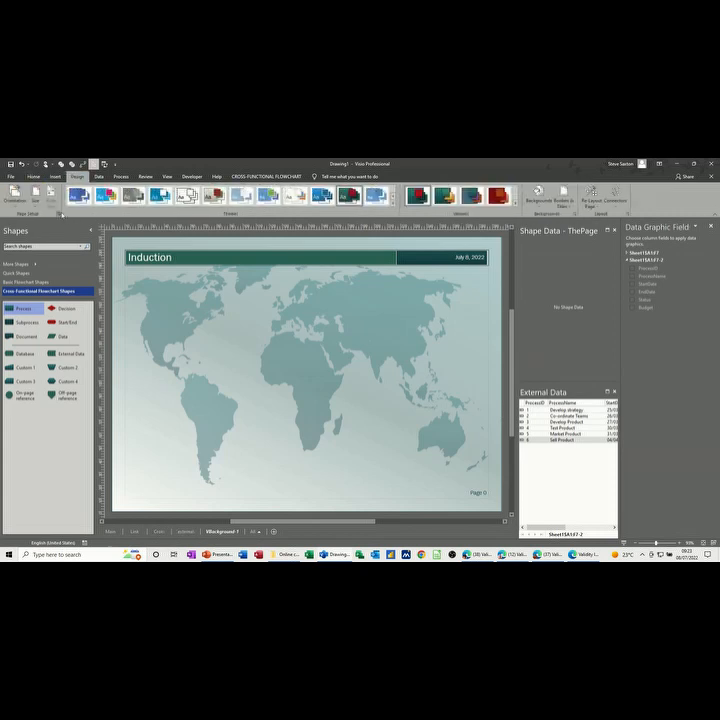
{"action": "left_click", "coordinate": [59, 213]}
{"action": "left_click", "coordinate": [272, 277]}
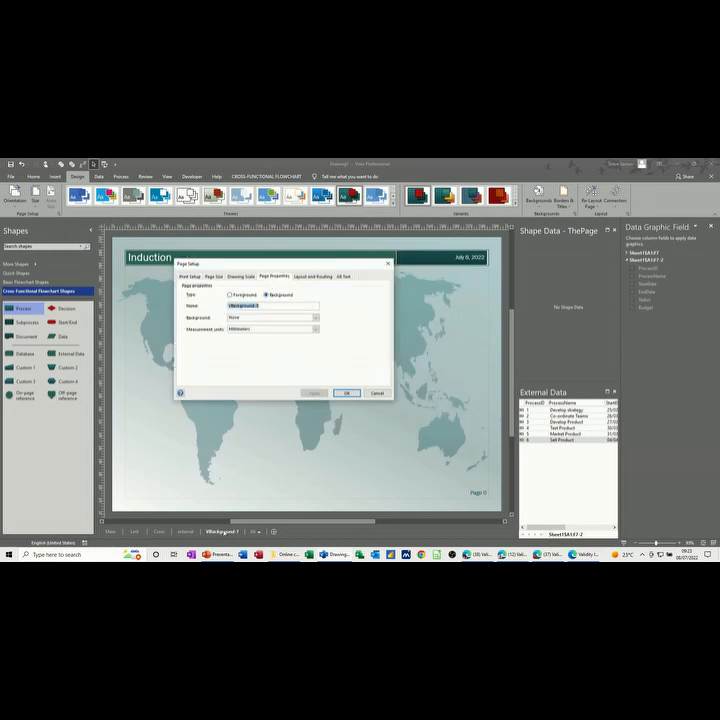
{"action": "left_click", "coordinate": [368, 395]}
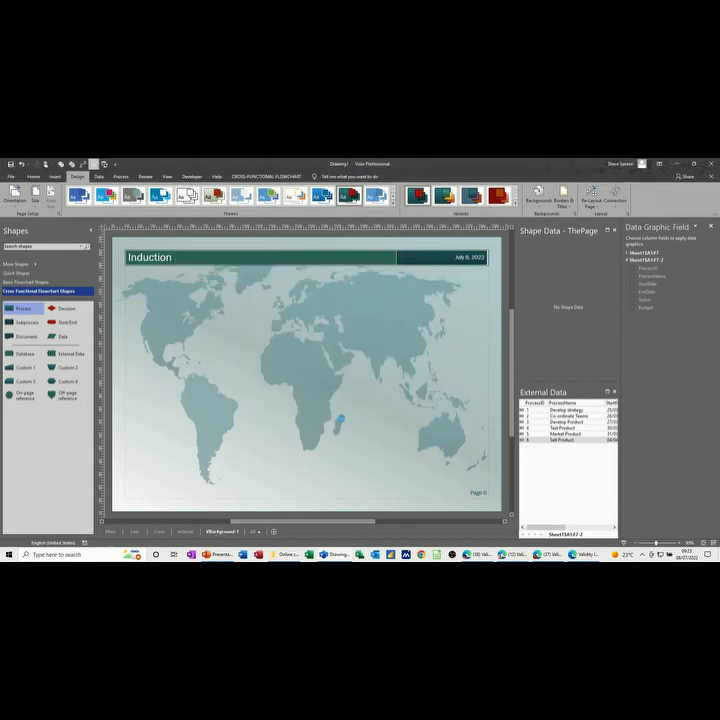
- Check which background page is assigned to the Link page in its page properties, then return to the Main page
{"action": "left_click", "coordinate": [134, 531]}
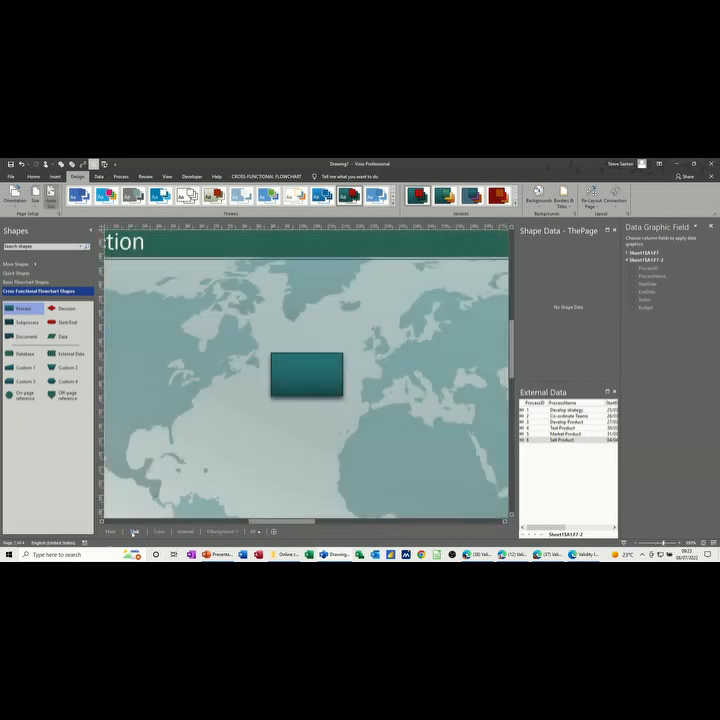
{"action": "right_click", "coordinate": [134, 531]}
{"action": "left_click", "coordinate": [145, 521]}
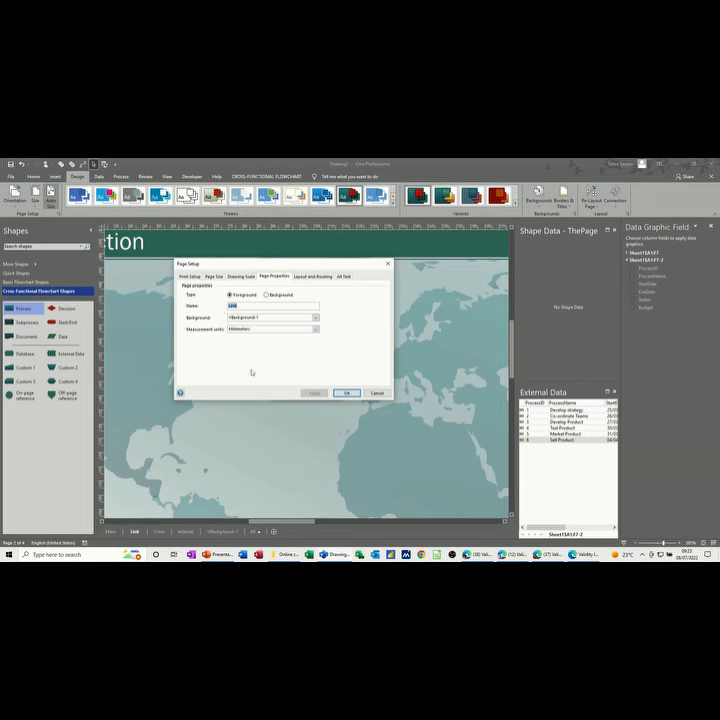
{"action": "left_click", "coordinate": [378, 392]}
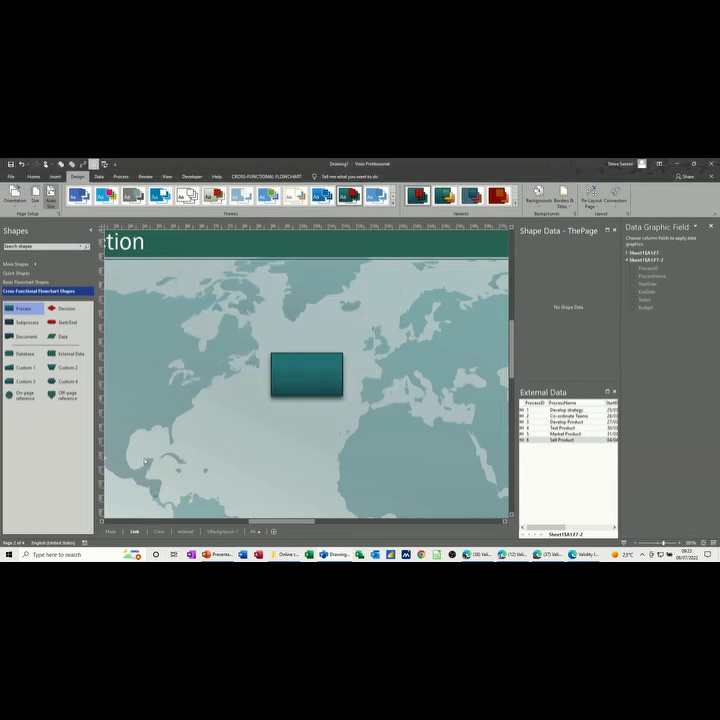
{"action": "left_click", "coordinate": [110, 531]}
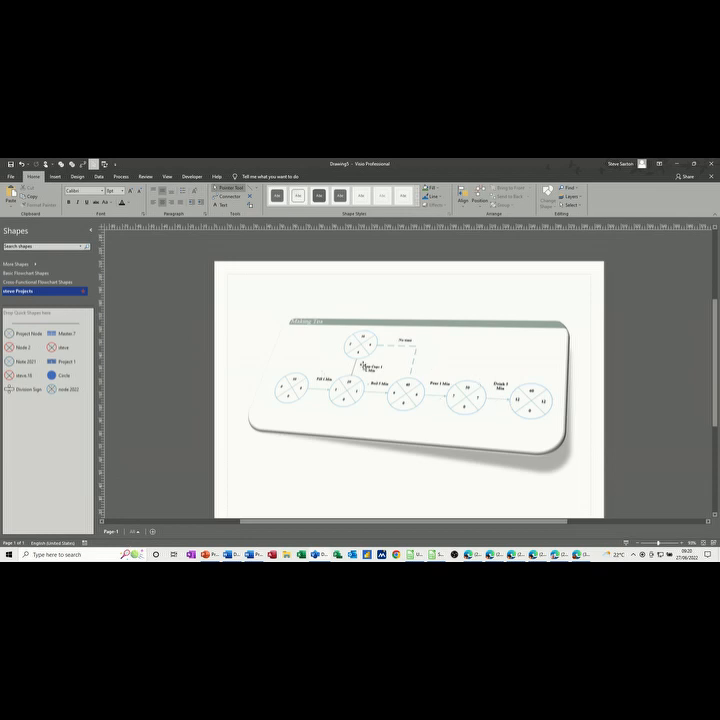
- Look at the Making Tea network diagram picture and add a new blank page to the drawing
{"action": "left_click", "coordinate": [430, 362]}
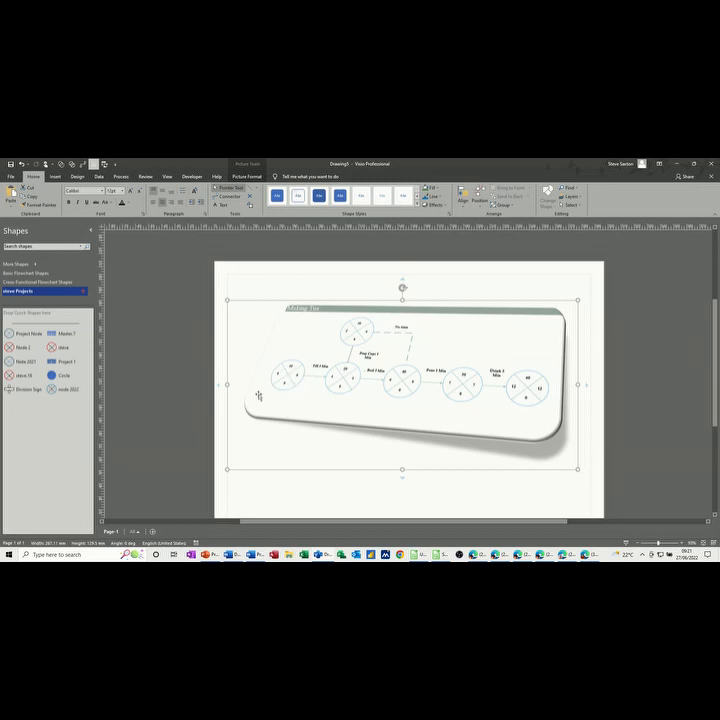
{"action": "left_click", "coordinate": [152, 532]}
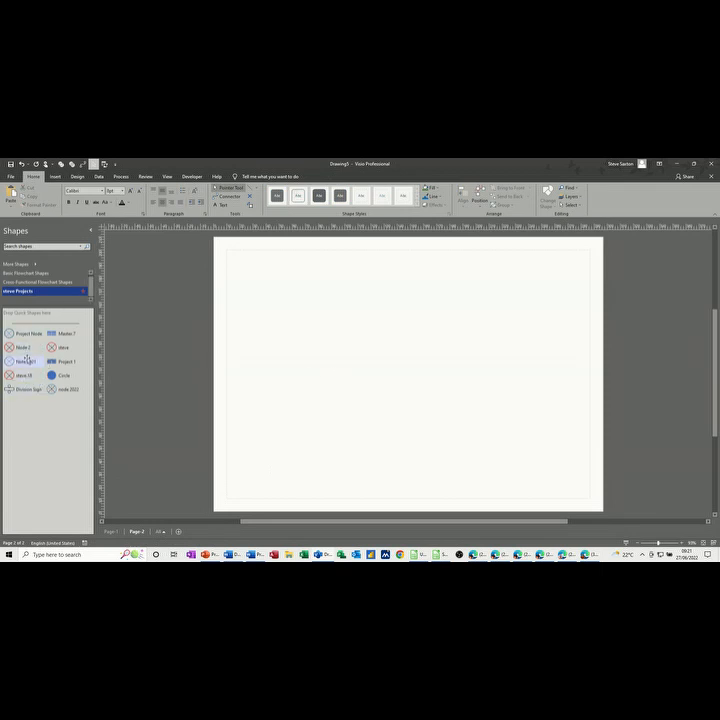
- Try creating a new metric stencil, then close it again
{"action": "left_click", "coordinate": [34, 266]}
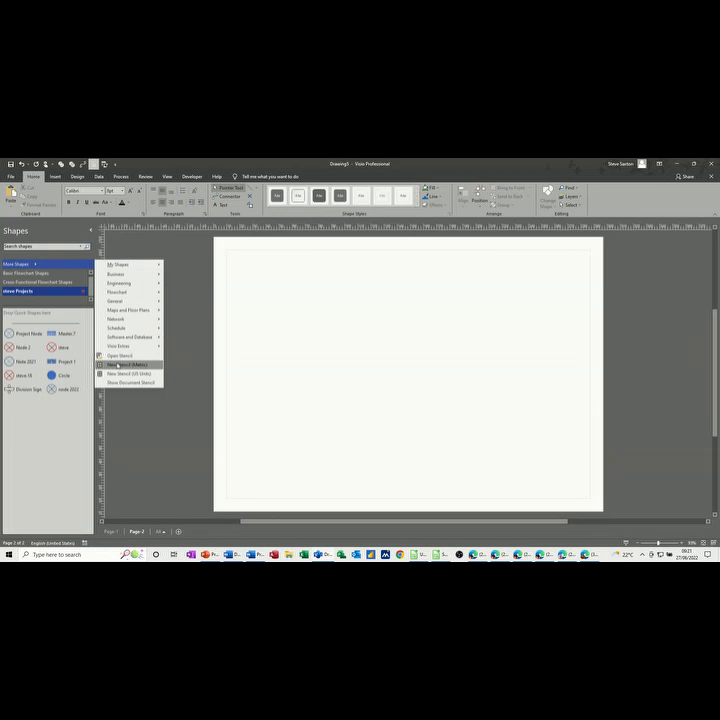
{"action": "left_click", "coordinate": [118, 365]}
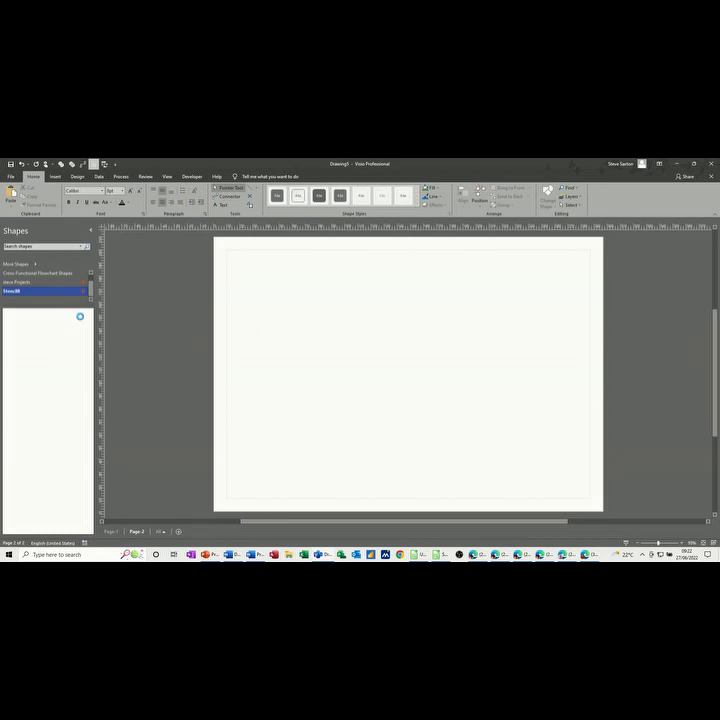
{"action": "right_click", "coordinate": [74, 293]}
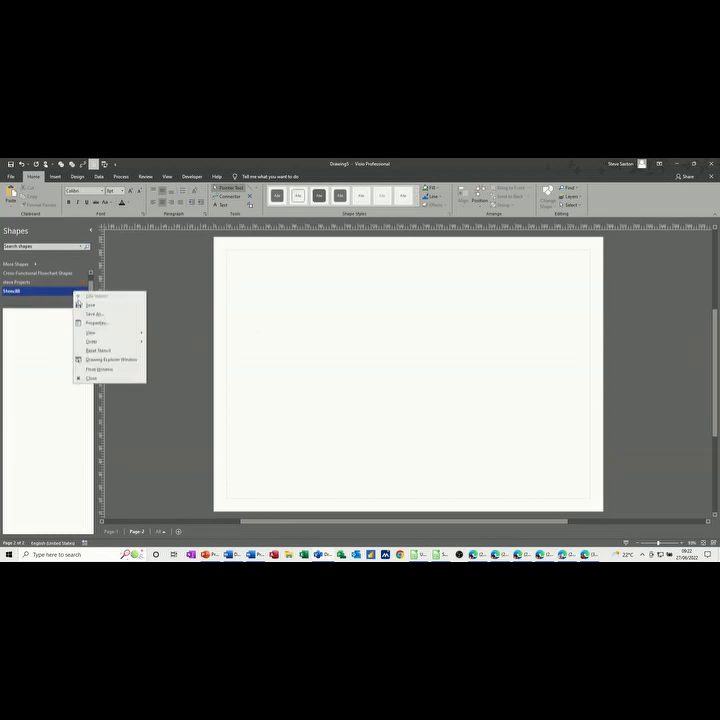
{"action": "left_click", "coordinate": [86, 377]}
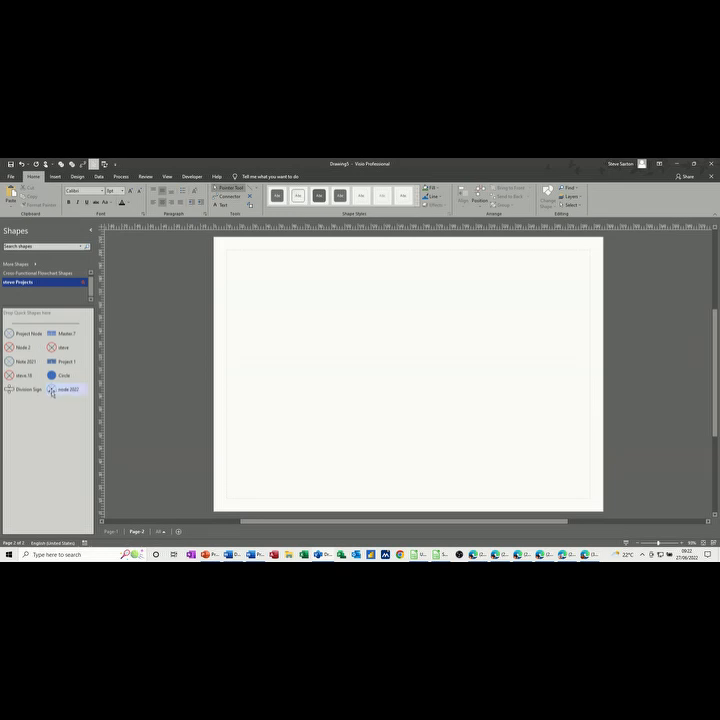
- Place the node 2022 shape on the upper left of the page, and try the Master.7 shape below it before deleting it
{"action": "left_click_drag", "start_coordinate": [52, 392], "coordinate": [311, 288]}
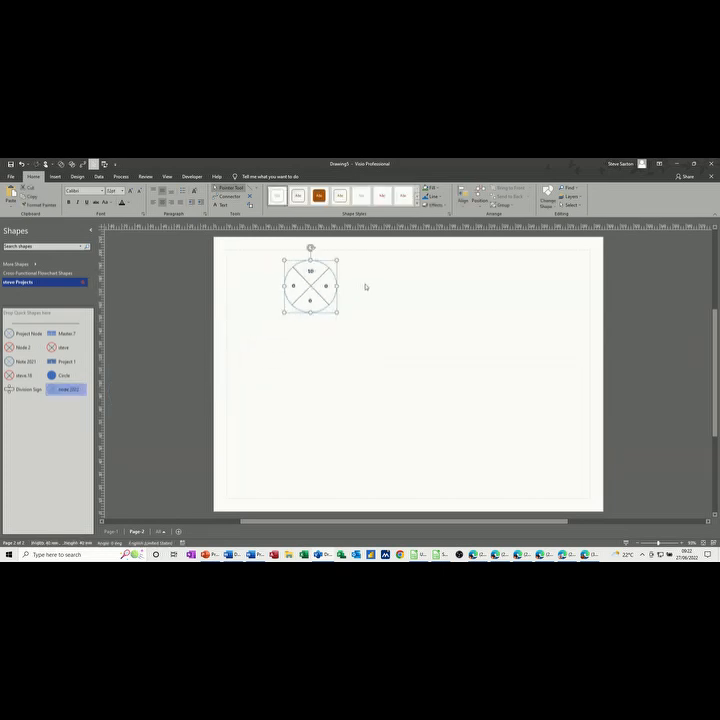
{"action": "left_click", "coordinate": [262, 294]}
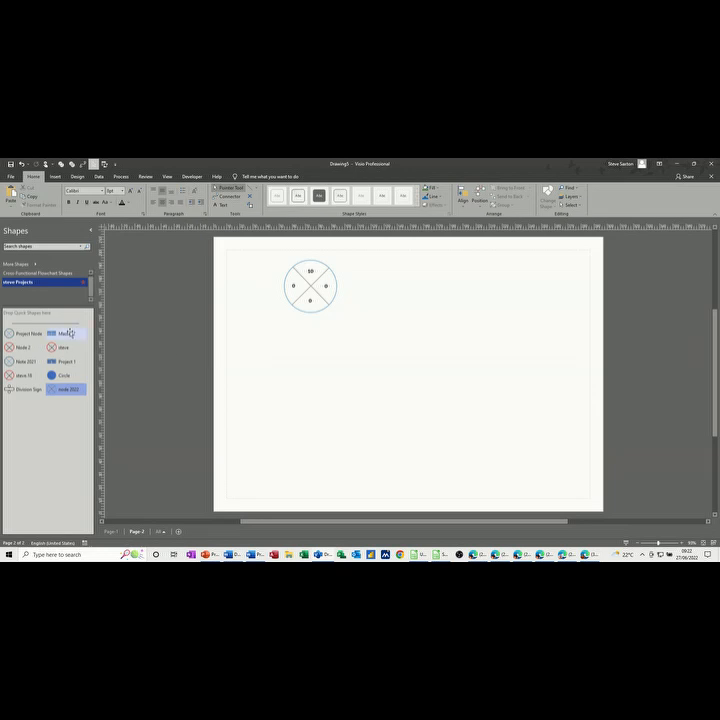
{"action": "left_click_drag", "start_coordinate": [62, 334], "coordinate": [271, 348]}
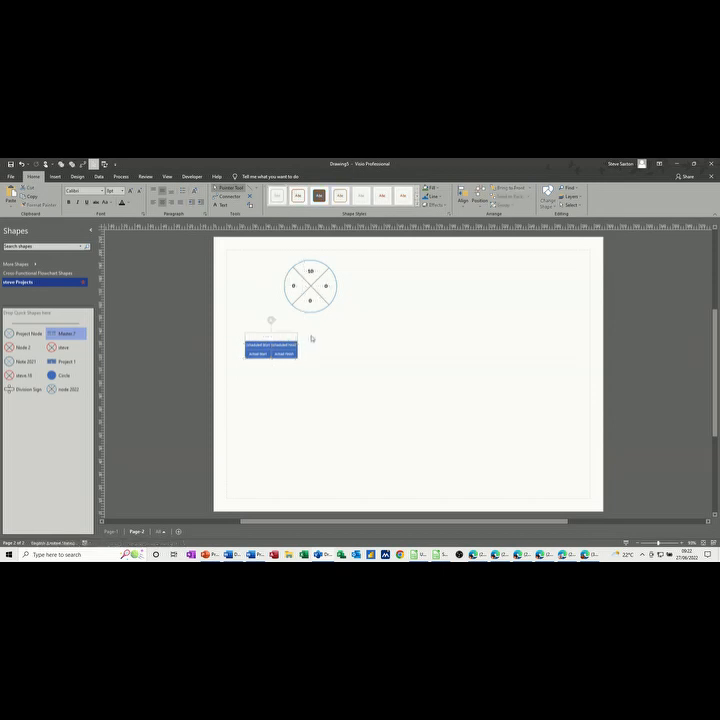
{"action": "key", "text": "Delete"}
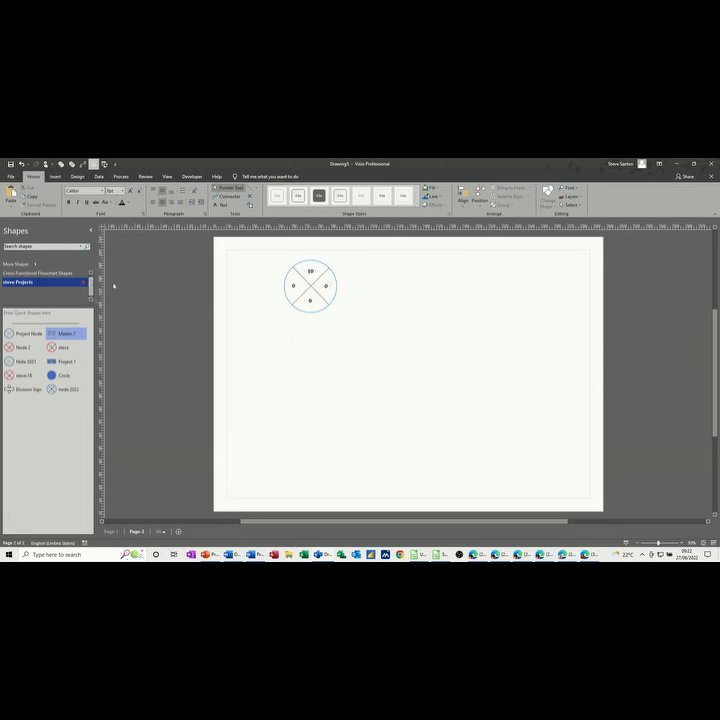
- Add the general Basic Shapes stencil and place a circle about 40 mm across directly below the divided node
{"action": "left_click", "coordinate": [35, 265]}
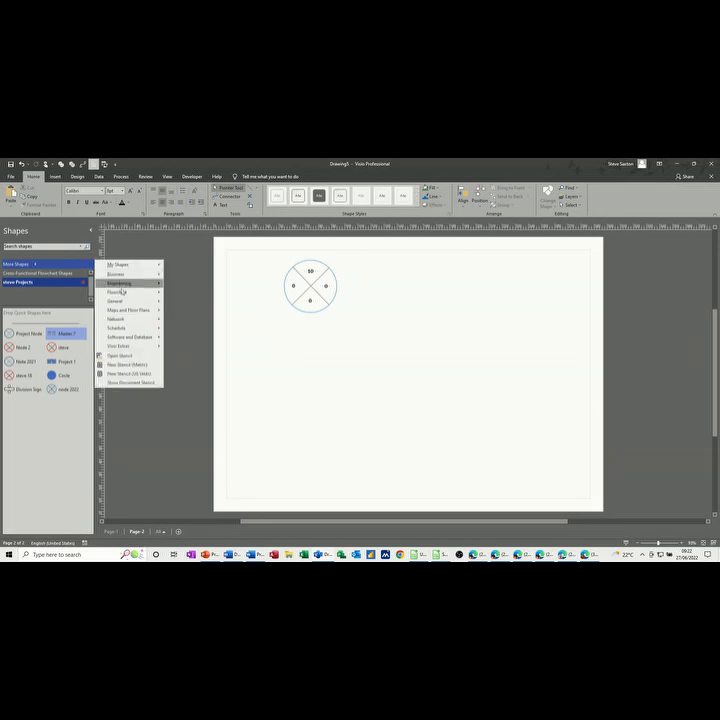
{"action": "mouse_move", "coordinate": [140, 301]}
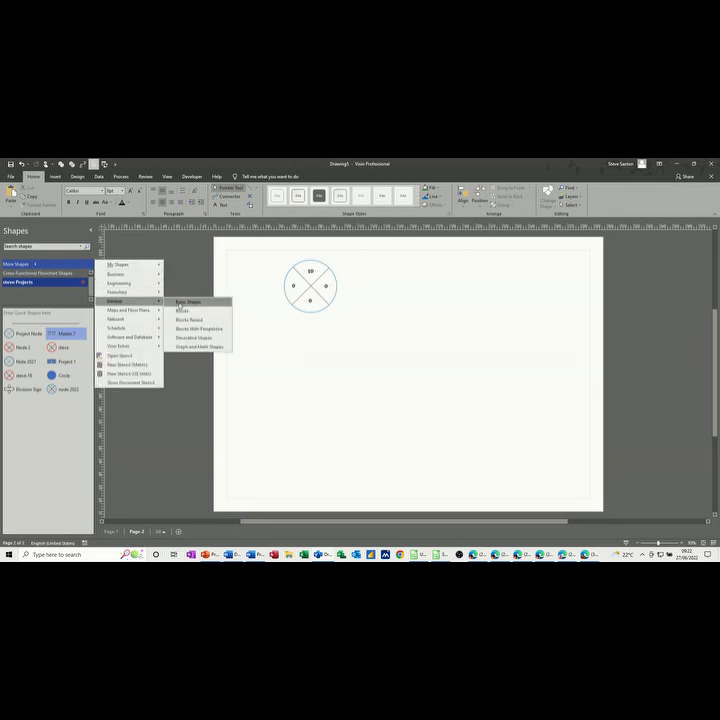
{"action": "left_click", "coordinate": [180, 301]}
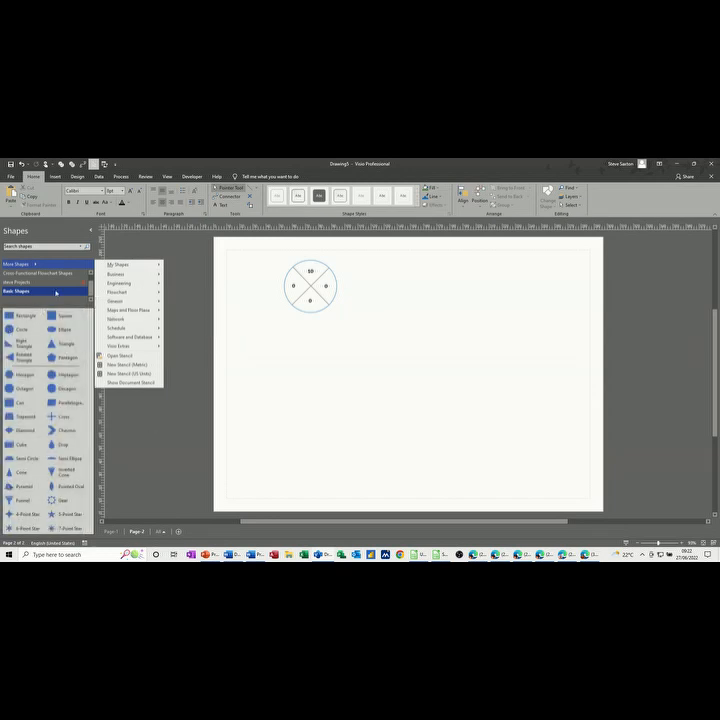
{"action": "left_click", "coordinate": [118, 258]}
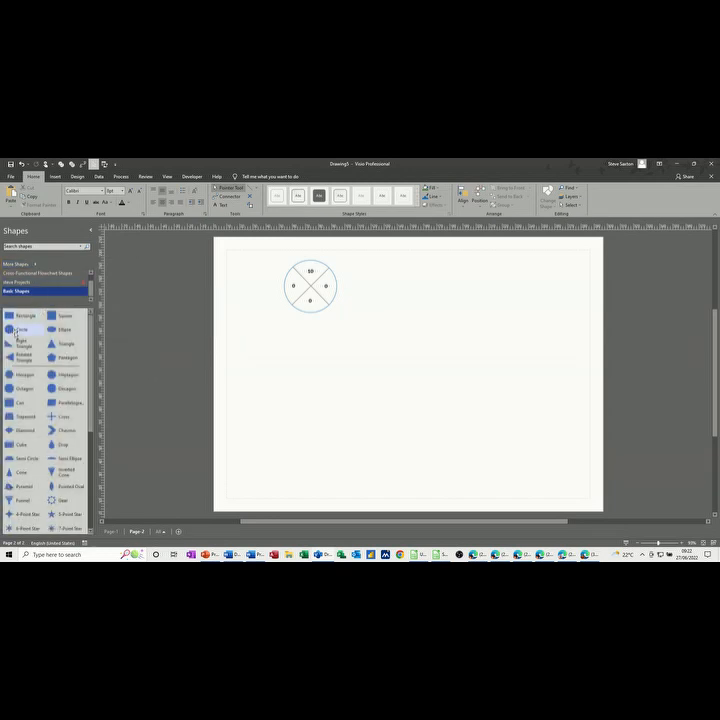
{"action": "left_click_drag", "start_coordinate": [13, 334], "coordinate": [312, 358]}
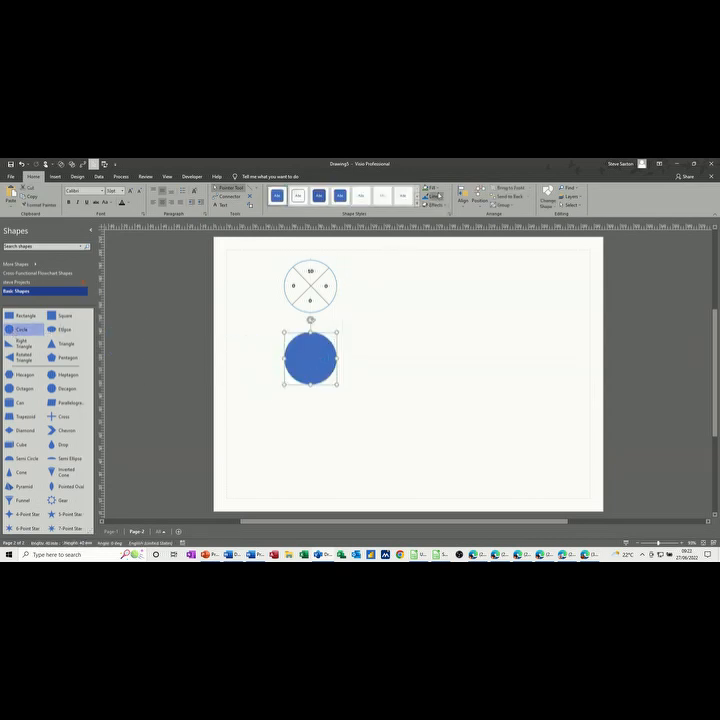
- Remove the circle's fill and set its line color to the second recent blue
{"action": "left_click", "coordinate": [428, 187]}
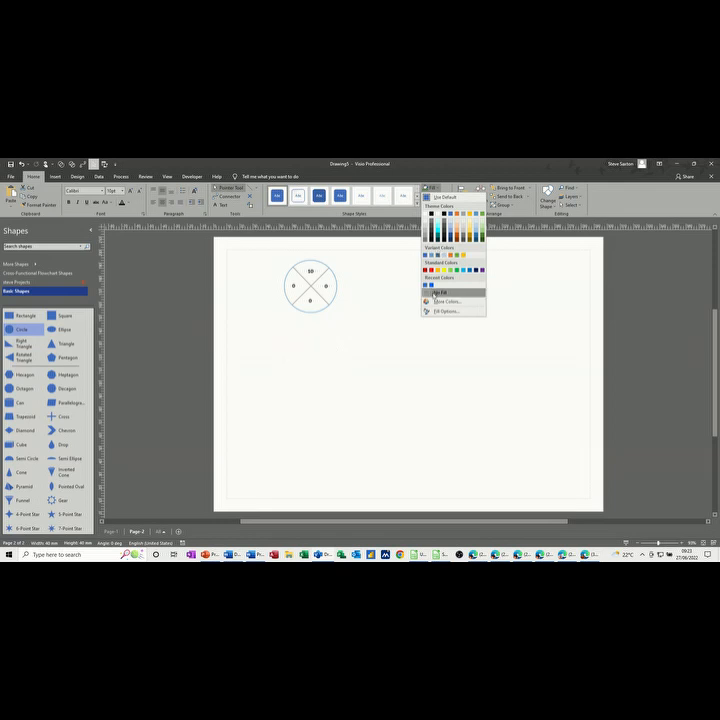
{"action": "left_click", "coordinate": [434, 294]}
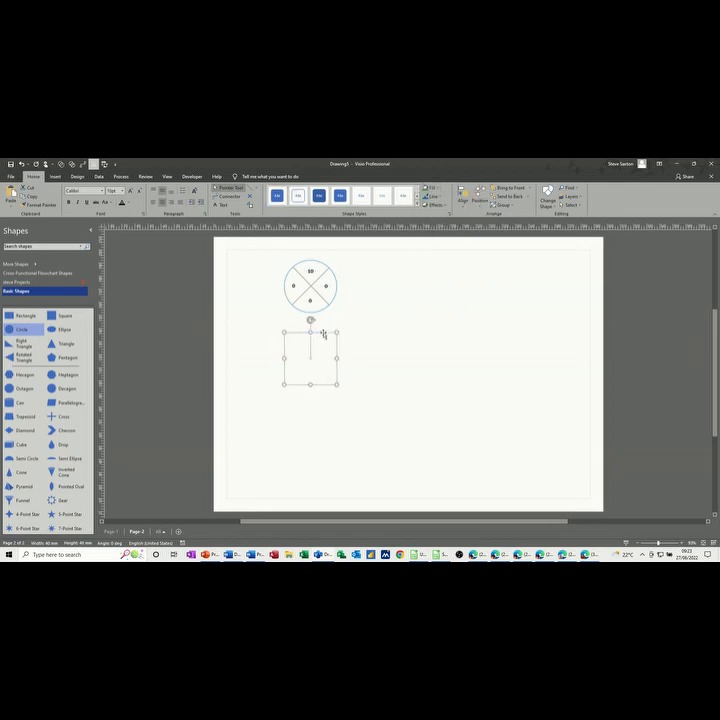
{"action": "left_click", "coordinate": [431, 196]}
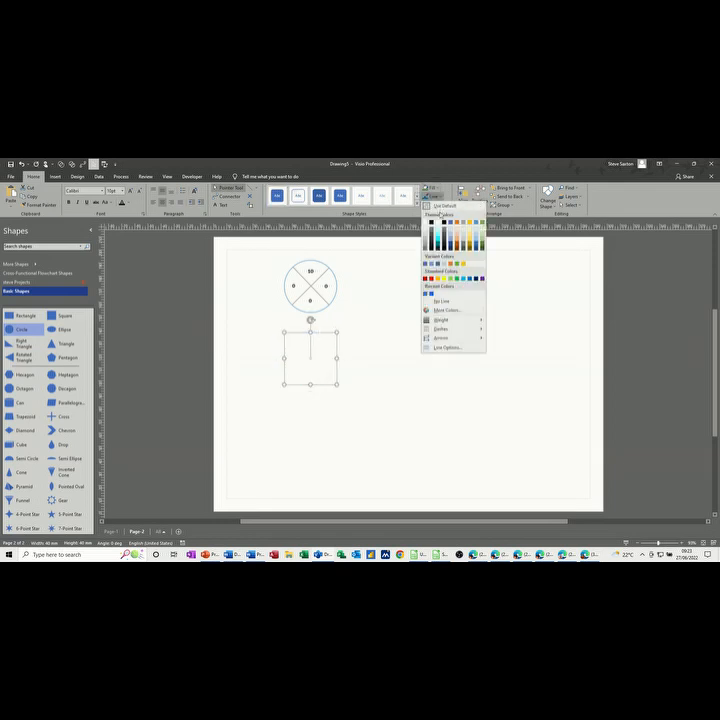
{"action": "left_click", "coordinate": [431, 294]}
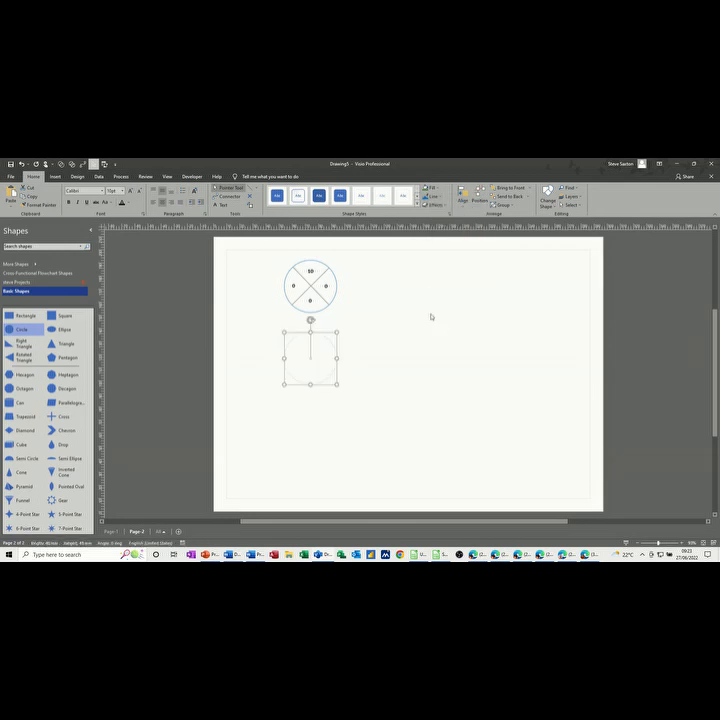
- Set the line weight of the circle below the divided node to 1½ pt
{"action": "left_click", "coordinate": [431, 196]}
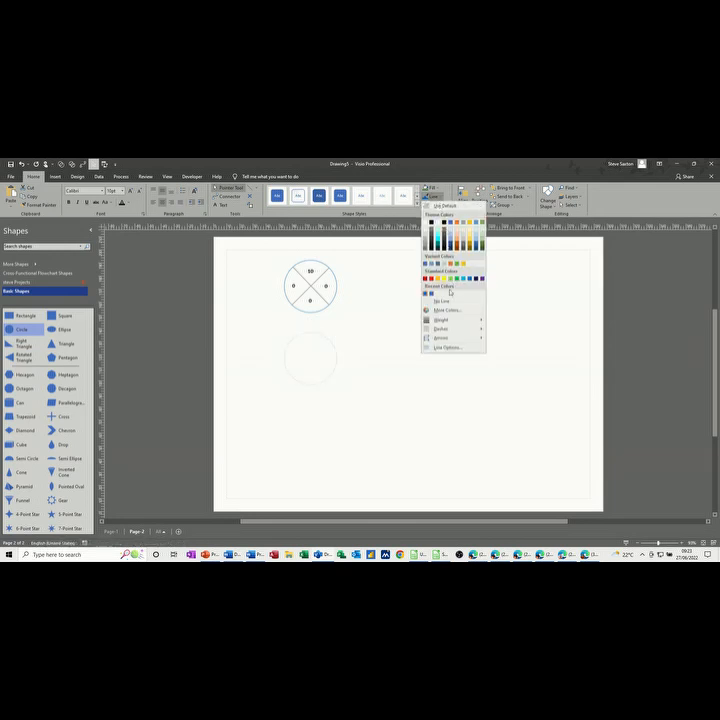
{"action": "mouse_move", "coordinate": [450, 321]}
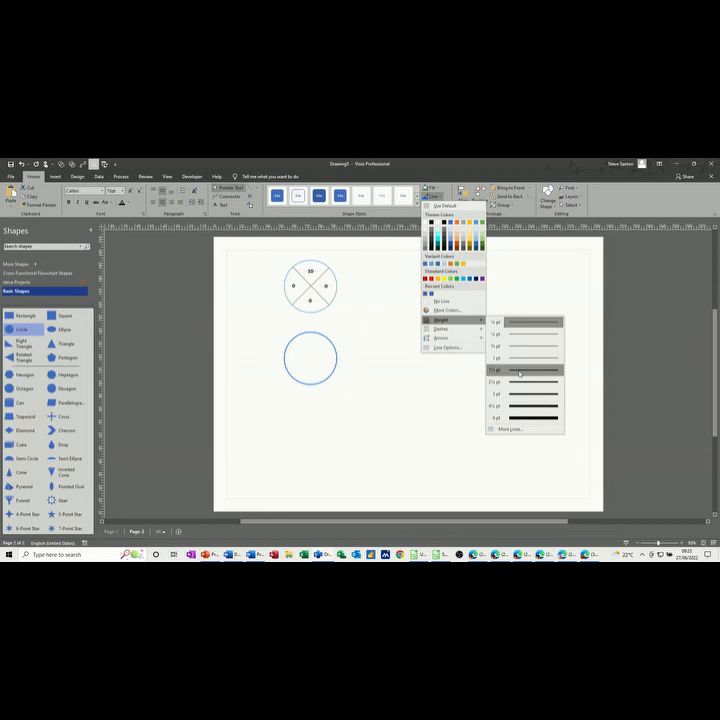
{"action": "left_click", "coordinate": [520, 373]}
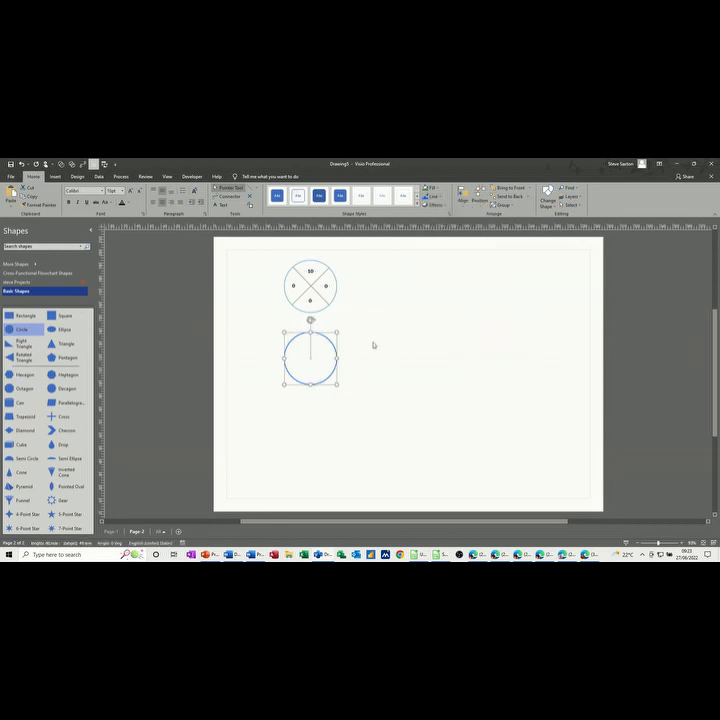
{"action": "left_click", "coordinate": [373, 345]}
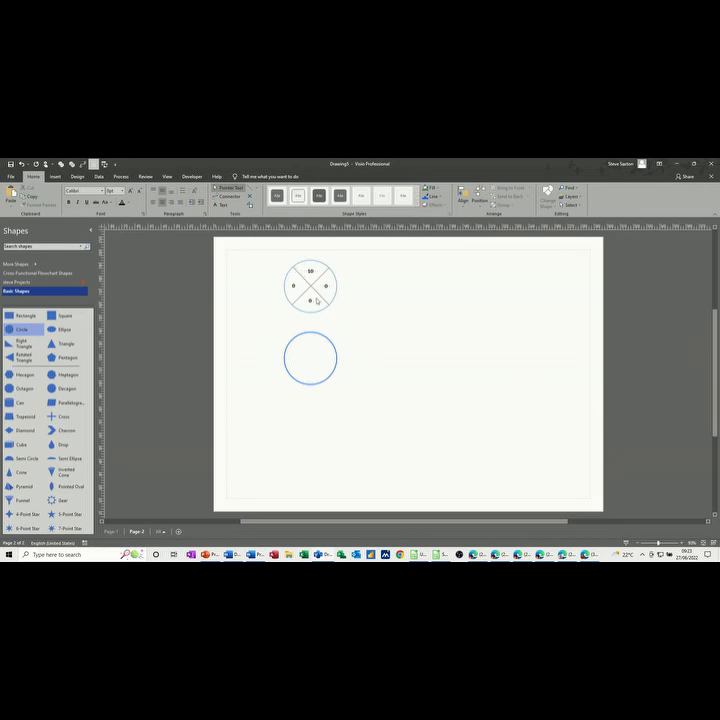
- Draw two crossing diagonal lines through the lower circle's centre, from edge to edge, dividing it into four quadrants
{"action": "left_click", "coordinate": [257, 189]}
{"action": "left_click", "coordinate": [261, 214]}
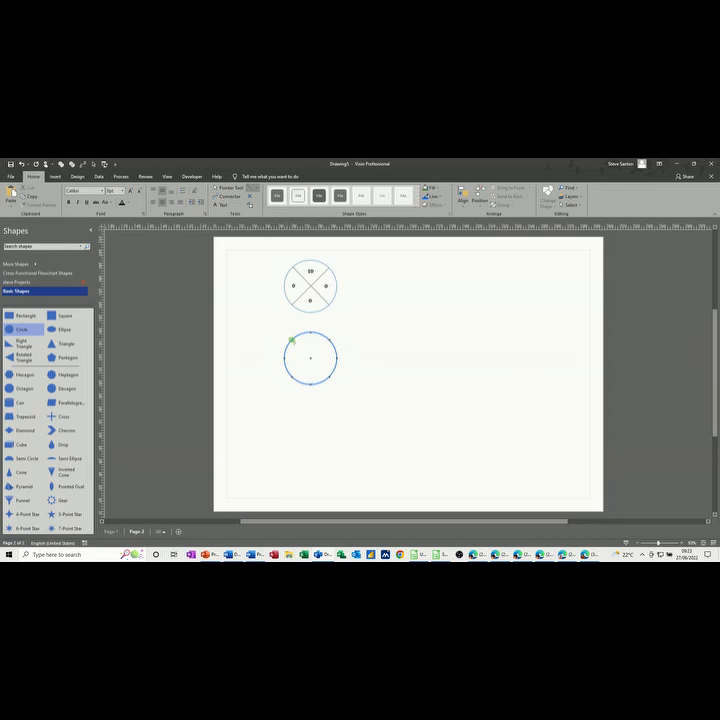
{"action": "mouse_move", "coordinate": [310, 357]}
{"action": "left_mouse_down"}
{"action": "mouse_move", "coordinate": [330, 378]}
{"action": "mouse_move", "coordinate": [308, 361]}
{"action": "mouse_move", "coordinate": [291, 376]}
{"action": "left_mouse_up"}
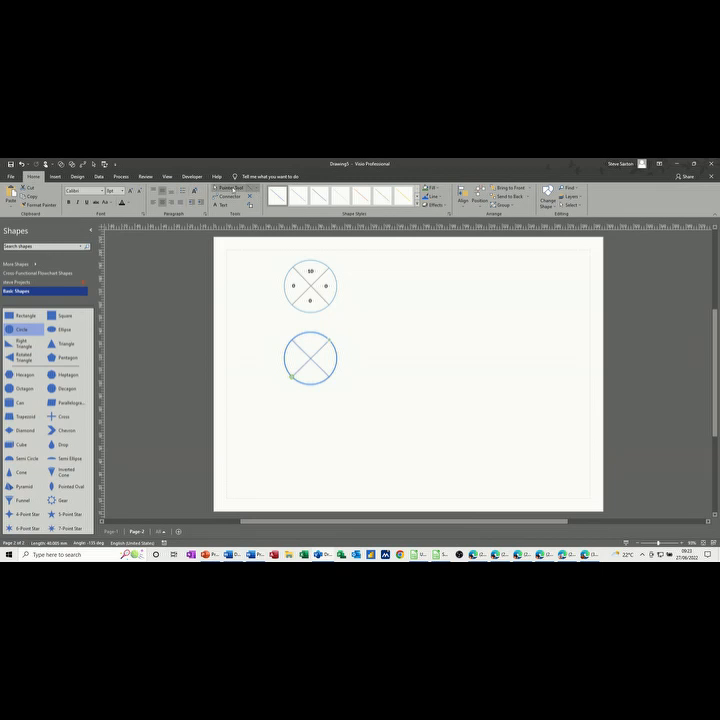
- Group the lower circle and its two diagonal lines into a single shape
{"action": "left_click", "coordinate": [228, 187]}
{"action": "left_click_drag", "start_coordinate": [277, 326], "coordinate": [343, 399]}
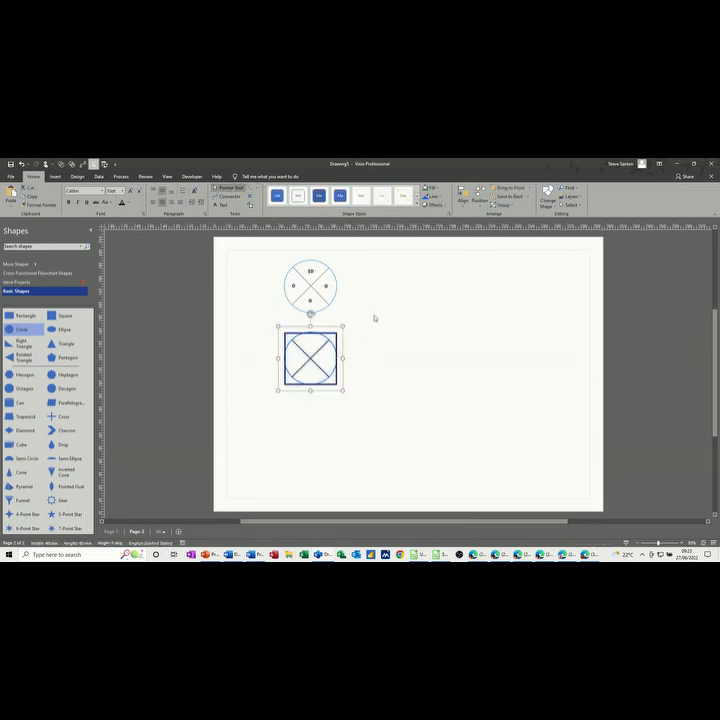
{"action": "left_click", "coordinate": [500, 208]}
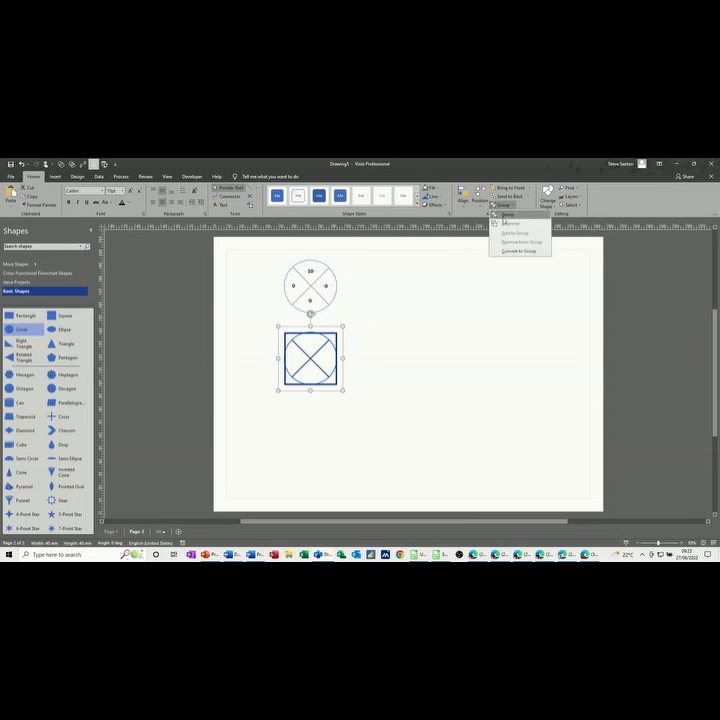
{"action": "left_click", "coordinate": [505, 215]}
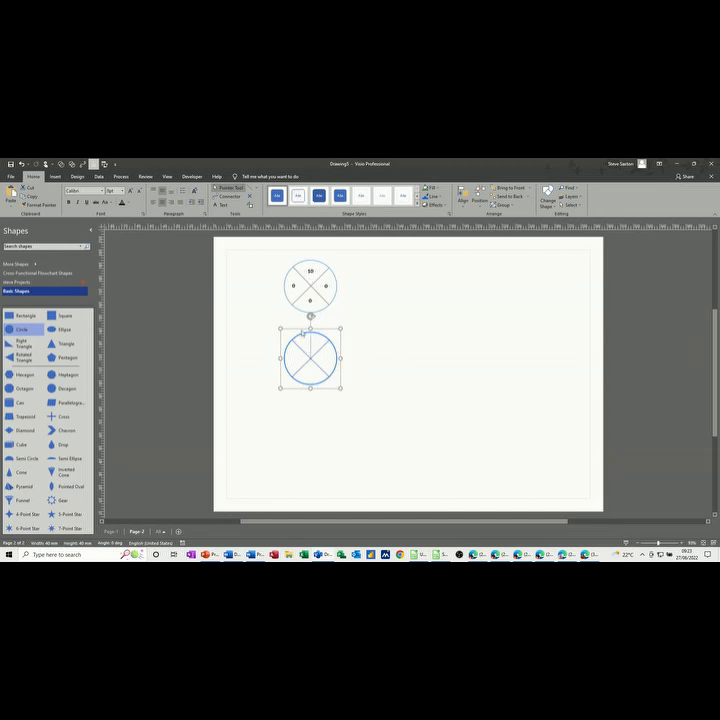
{"action": "left_click", "coordinate": [226, 205]}
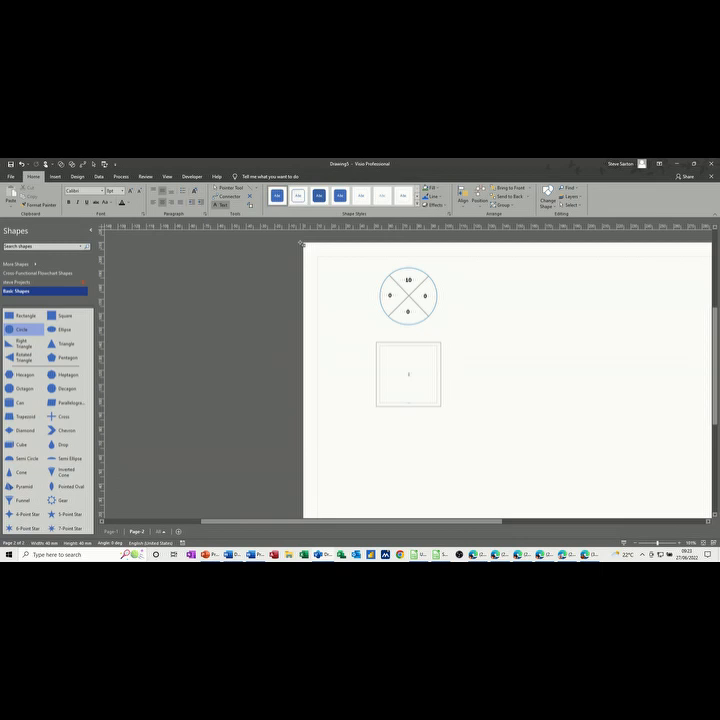
{"action": "left_click", "coordinate": [230, 187]}
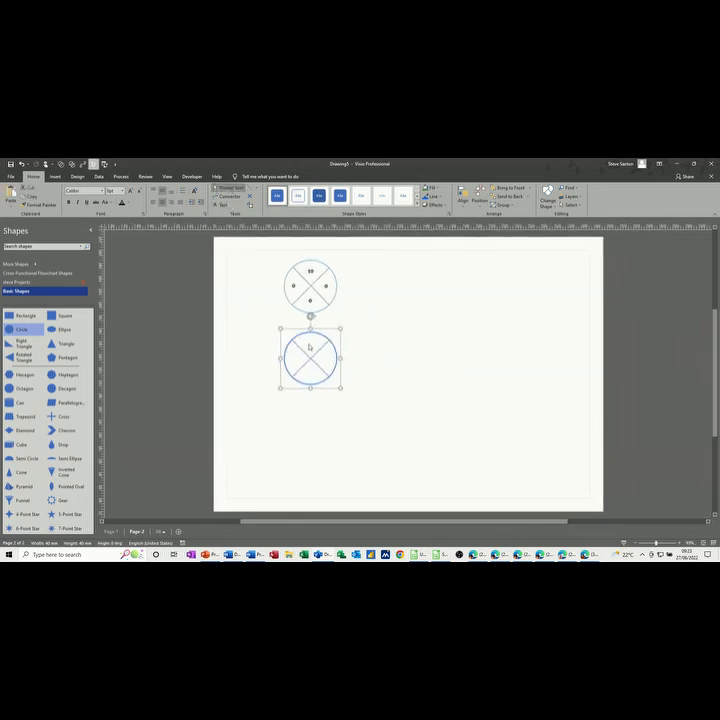
{"action": "left_click", "coordinate": [310, 347]}
- Add a small text box reading 10 in the upper quadrant of the lower circle
{"action": "left_click", "coordinate": [222, 205]}
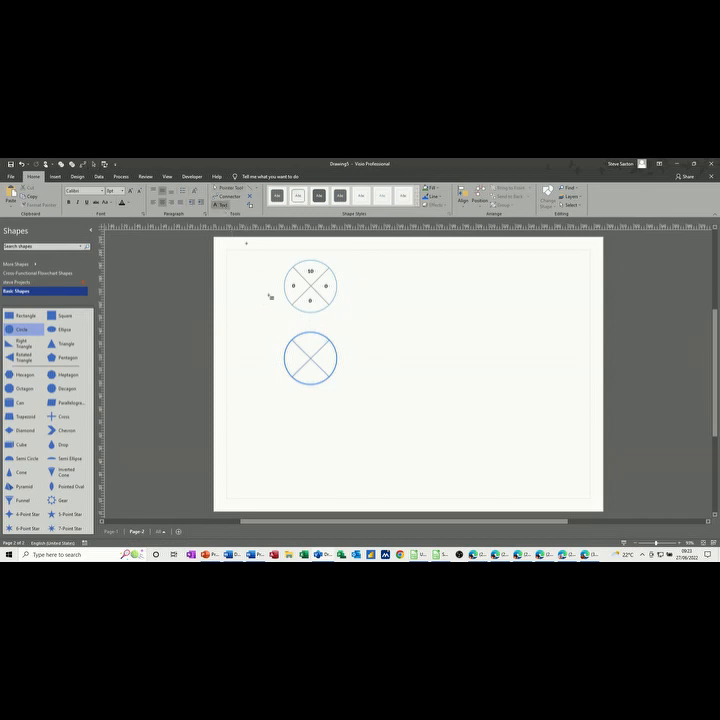
{"action": "left_click", "coordinate": [307, 342]}
{"action": "left_click_drag", "start_coordinate": [316, 349], "coordinate": [315, 348]}
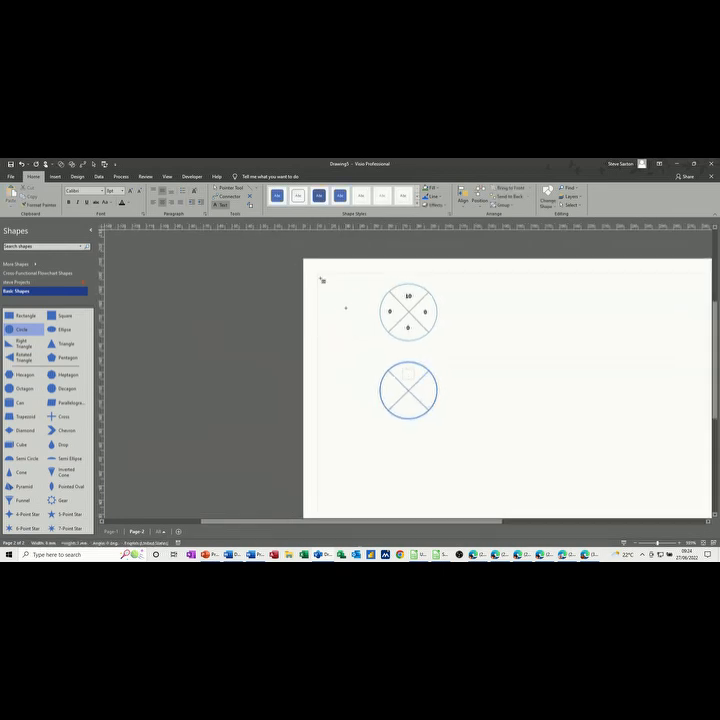
{"action": "type", "text": "10"}
{"action": "left_click", "coordinate": [224, 187]}
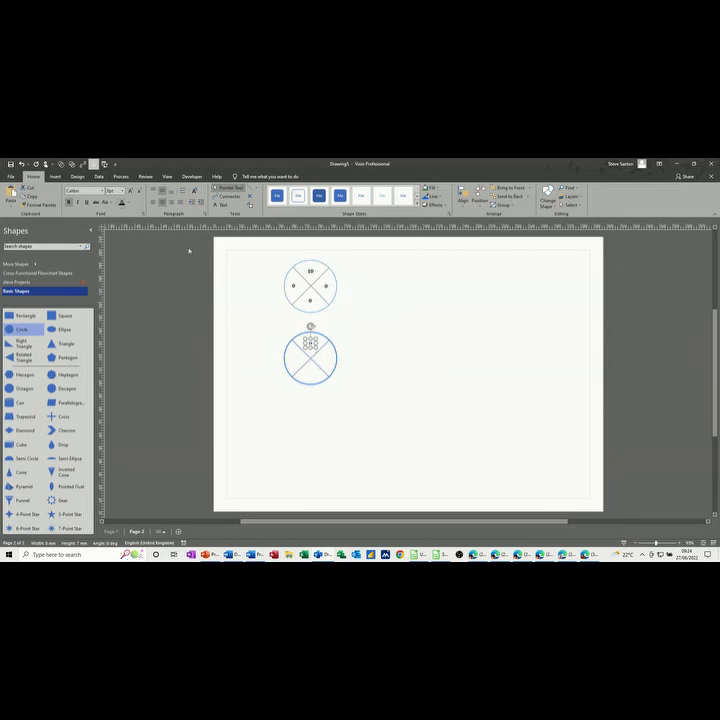
- Set the font size of the 10 label in the upper quadrant to 12 pt
{"action": "left_click", "coordinate": [122, 190]}
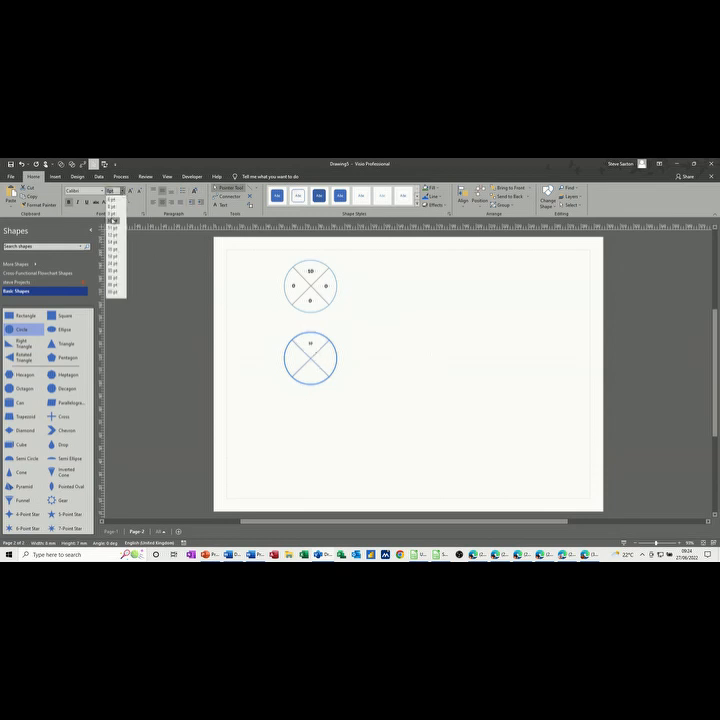
{"action": "left_click", "coordinate": [115, 220]}
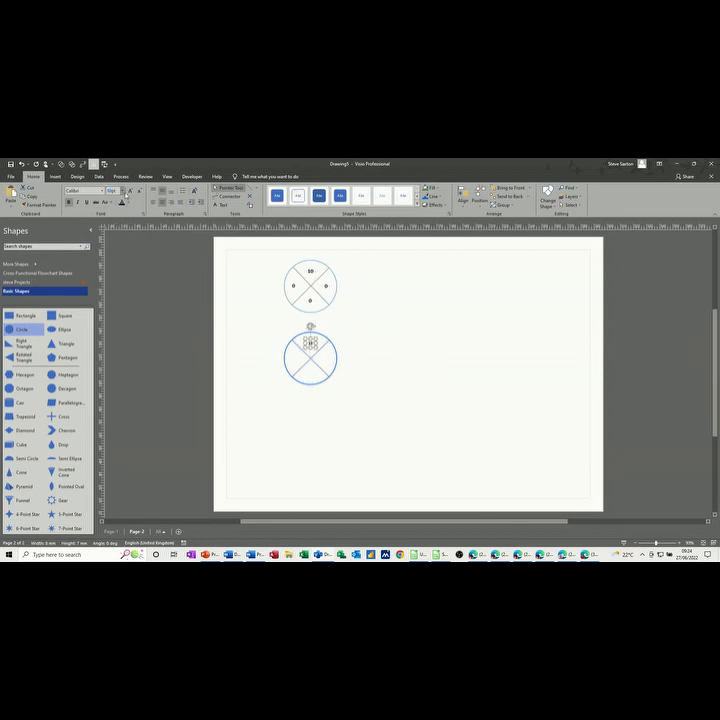
{"action": "left_click", "coordinate": [123, 190]}
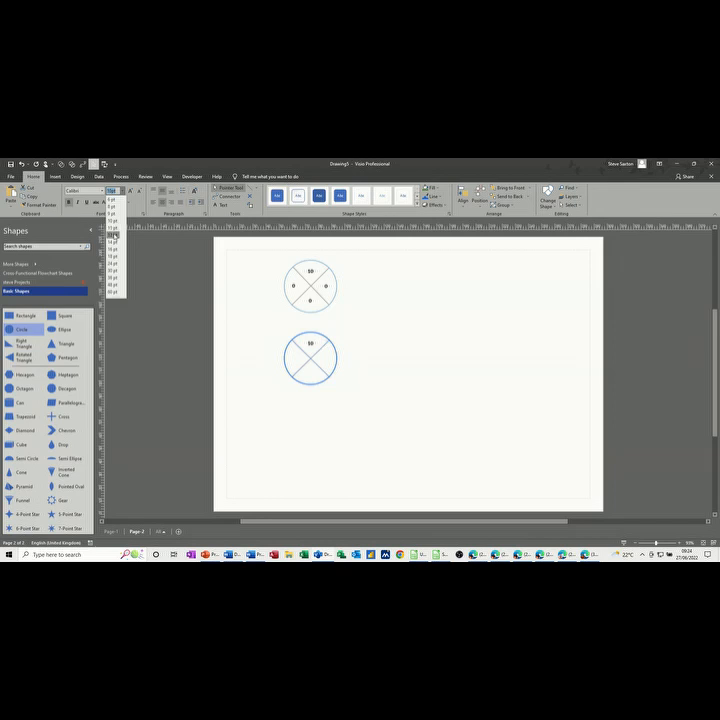
{"action": "left_click", "coordinate": [115, 234]}
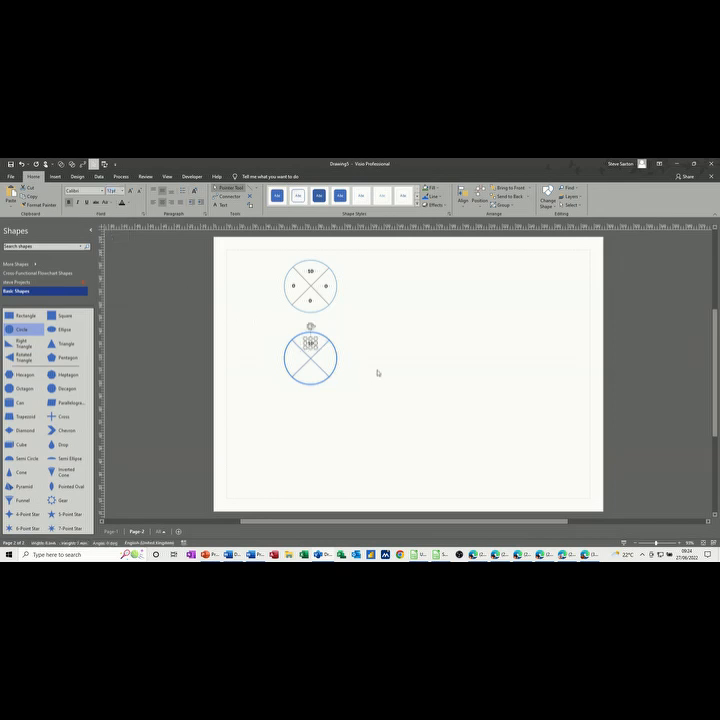
- Copy the 10 label into the right, left and lower quadrants of the circle
{"action": "left_click_drag", "start_coordinate": [310, 342], "coordinate": [345, 378]}
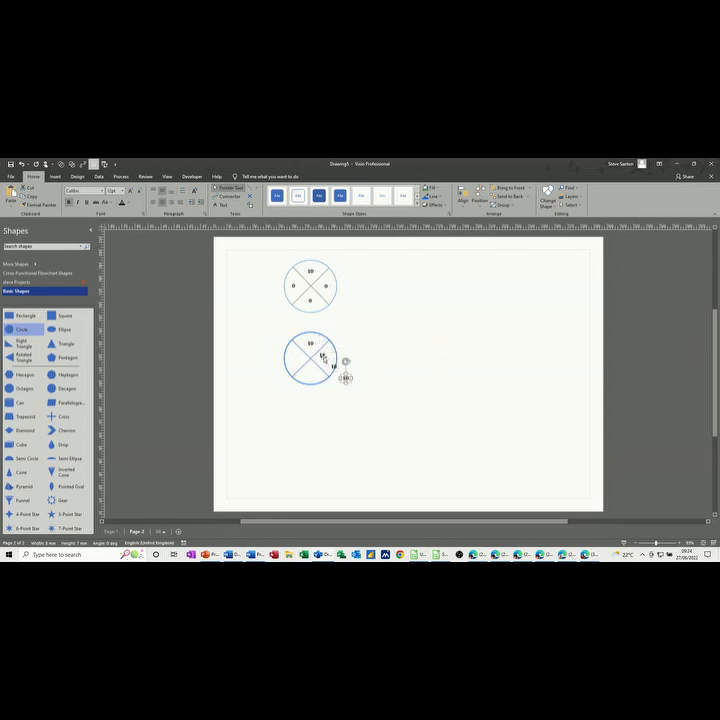
{"action": "mouse_move", "coordinate": [322, 356]}
{"action": "left_mouse_down"}
{"action": "mouse_move", "coordinate": [291, 357]}
{"action": "mouse_move", "coordinate": [326, 359]}
{"action": "mouse_move", "coordinate": [311, 371]}
{"action": "left_mouse_up"}
{"action": "left_click", "coordinate": [378, 364]}
- Group the divided circle together with its four text labels
{"action": "left_click_drag", "start_coordinate": [270, 327], "coordinate": [348, 396]}
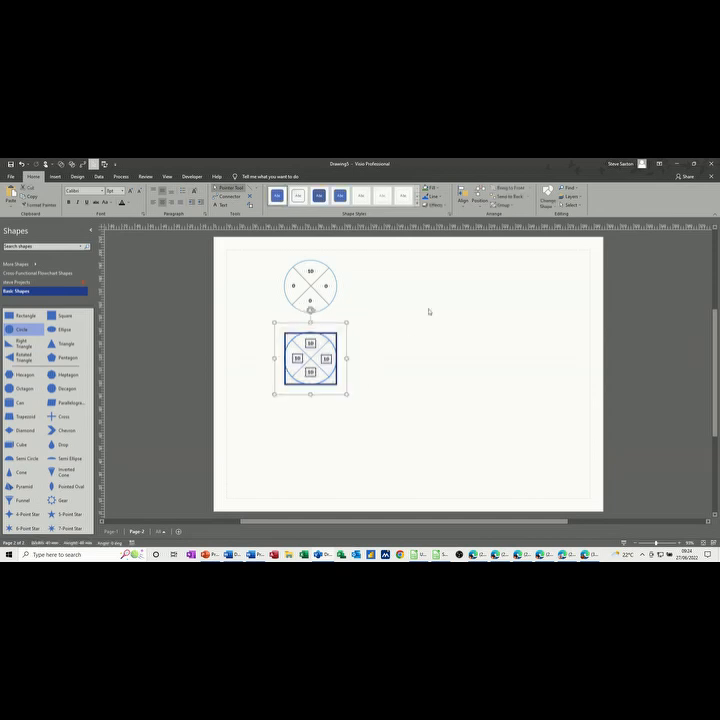
{"action": "left_click", "coordinate": [493, 205]}
{"action": "left_click", "coordinate": [511, 220]}
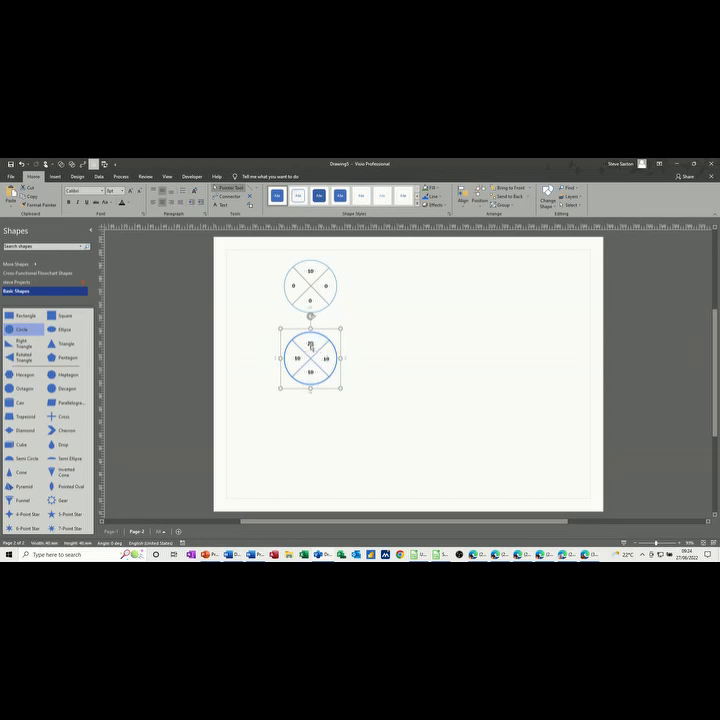
- Change the right, left and lower quadrant labels of the grouped node to 0
{"action": "left_click", "coordinate": [326, 360]}
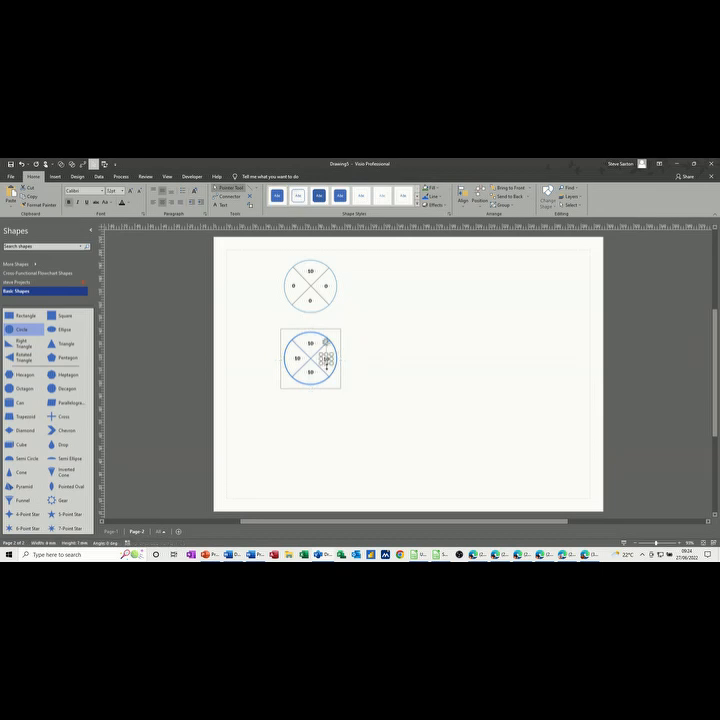
{"action": "type", "text": "0"}
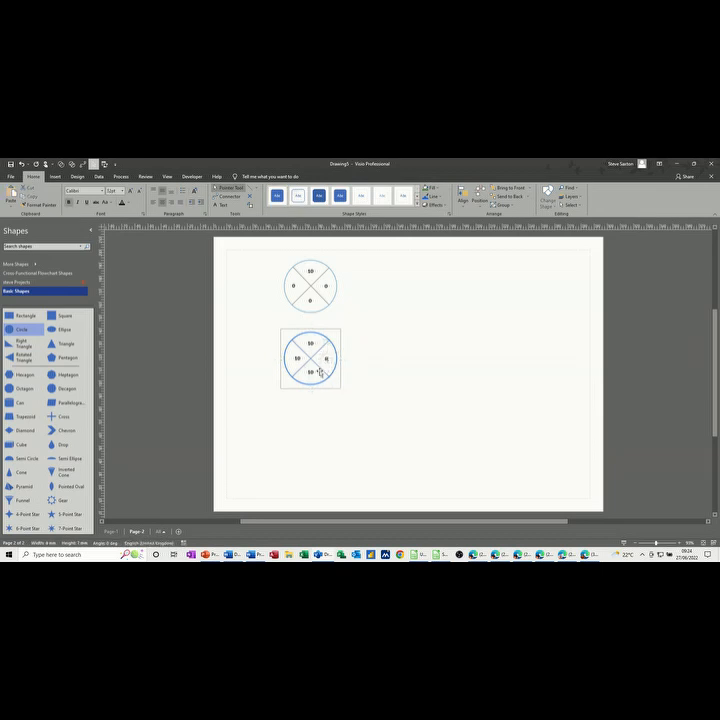
{"action": "left_click", "coordinate": [298, 360]}
{"action": "type", "text": "0"}
{"action": "left_click", "coordinate": [312, 374]}
{"action": "type", "text": "0"}
{"action": "left_click", "coordinate": [362, 385]}
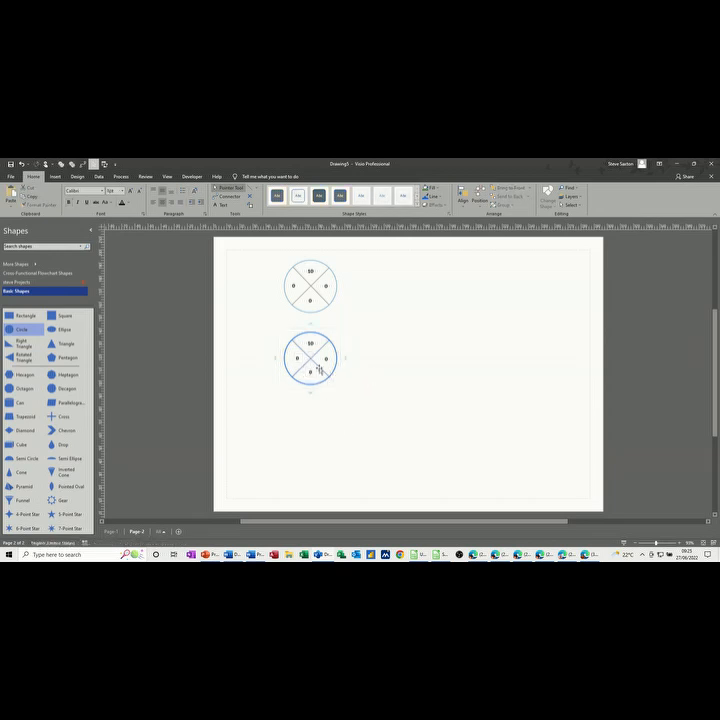
- Move the finished lower node from the page into the custom Projects stencil and name the new master test 22
{"action": "left_click", "coordinate": [22, 283]}
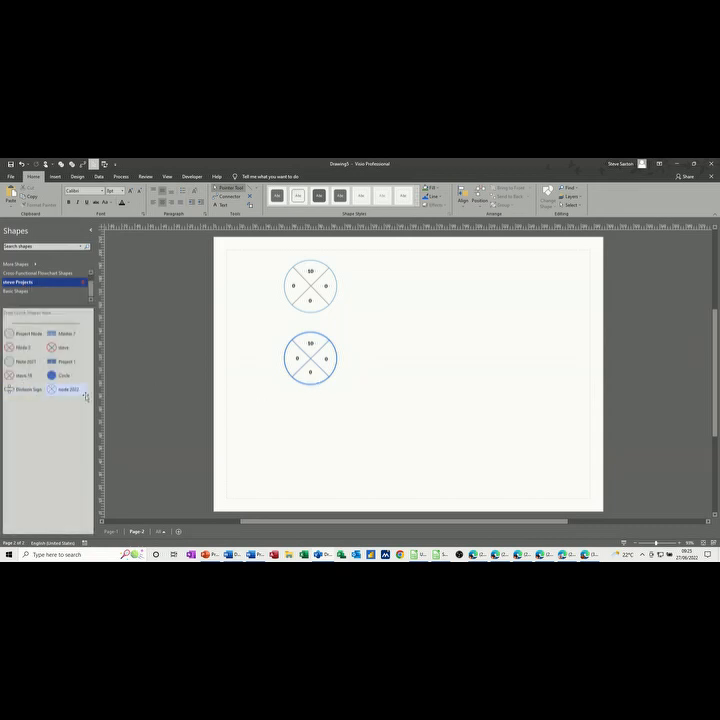
{"action": "left_click", "coordinate": [307, 384]}
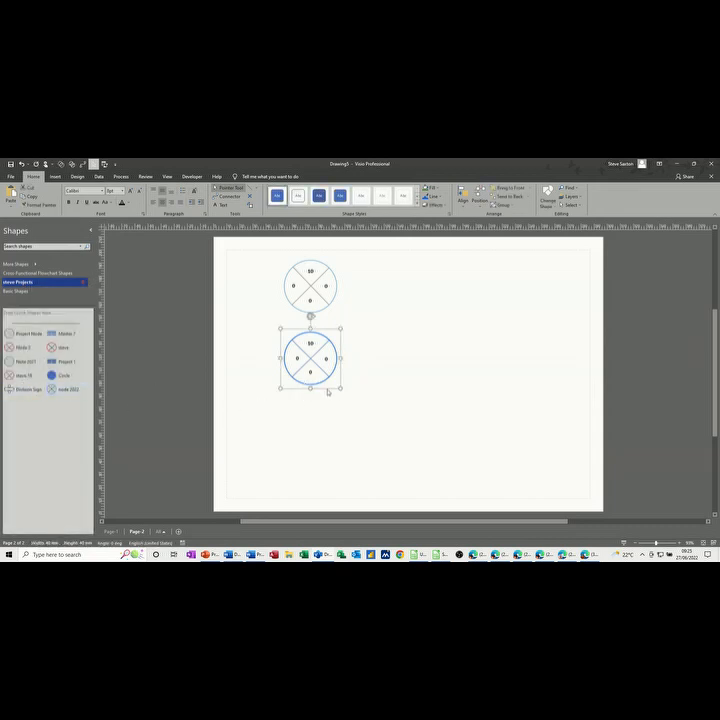
{"action": "left_click_drag", "start_coordinate": [321, 386], "coordinate": [68, 423]}
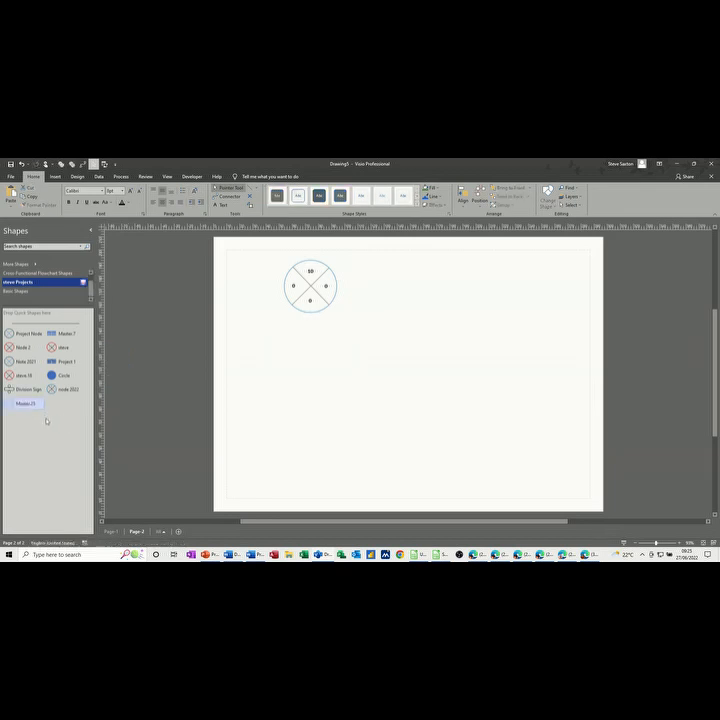
{"action": "double_click", "coordinate": [25, 404]}
{"action": "type", "text": "Item 22"}
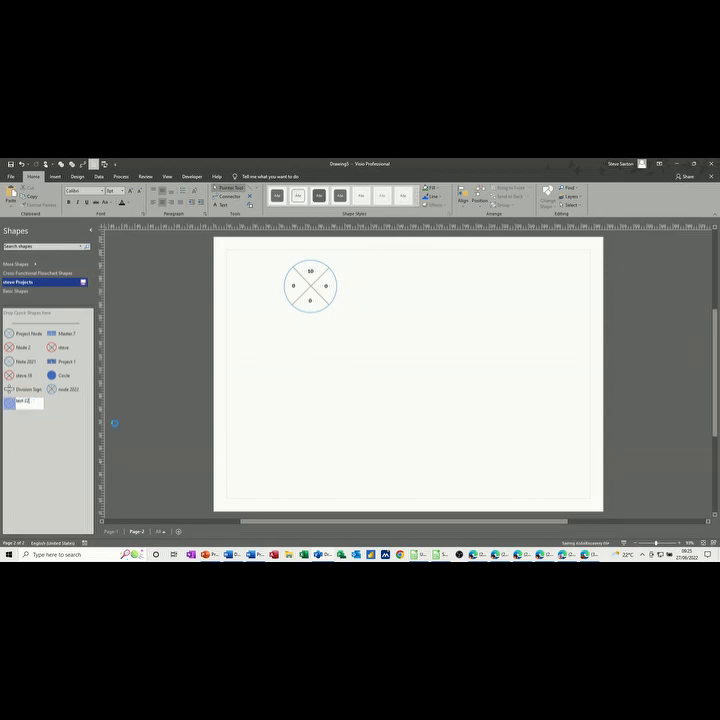
{"action": "left_click", "coordinate": [72, 421]}
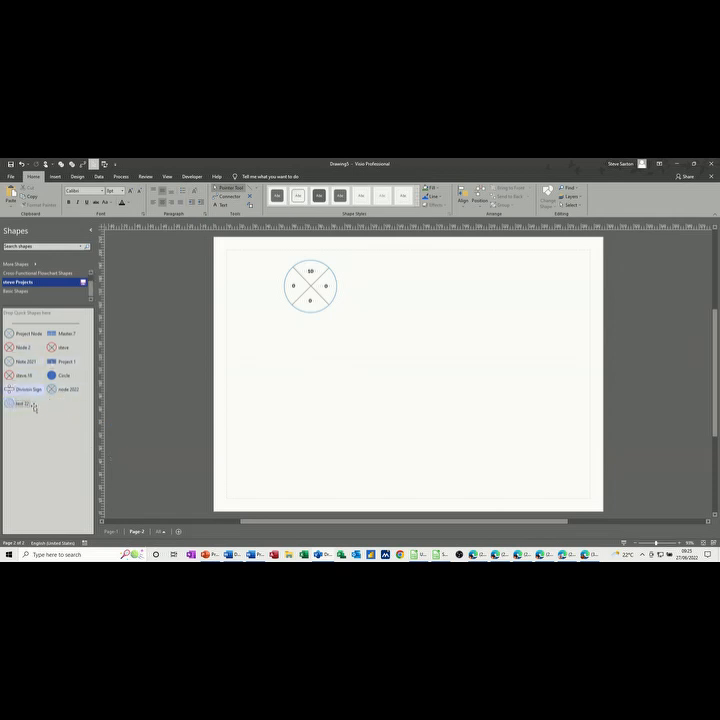
- Delete the remaining divided node from the upper part of the page
{"action": "left_click", "coordinate": [301, 310]}
{"action": "mouse_move", "coordinate": [309, 322]}
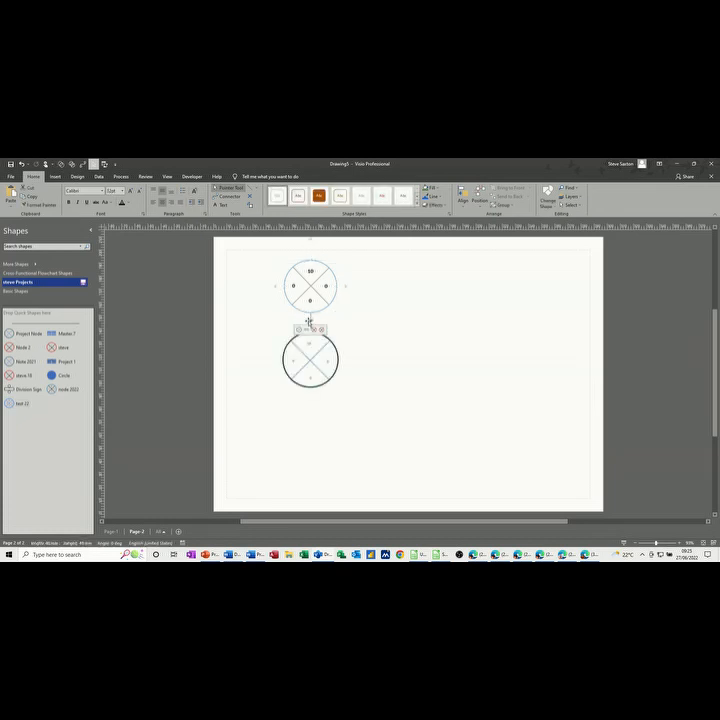
{"action": "key", "text": "Delete"}
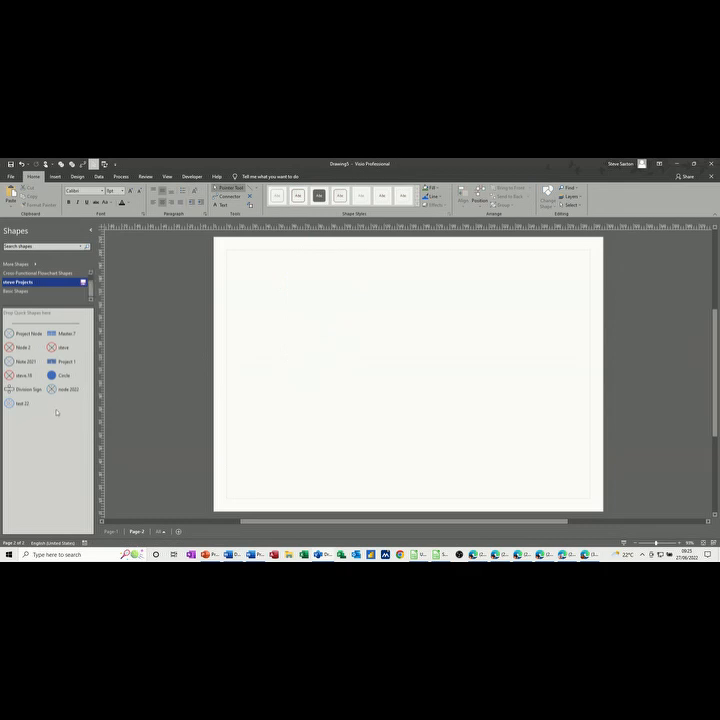
- Place two node 2022 shapes side by side in the page's left half, linked by a connector from the first to the second
{"action": "left_click_drag", "start_coordinate": [54, 389], "coordinate": [264, 356]}
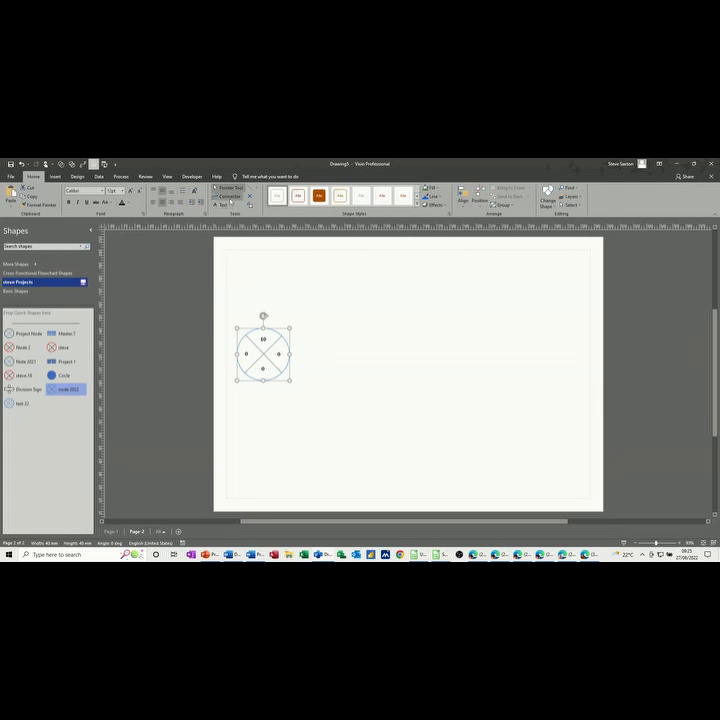
{"action": "left_click", "coordinate": [229, 196]}
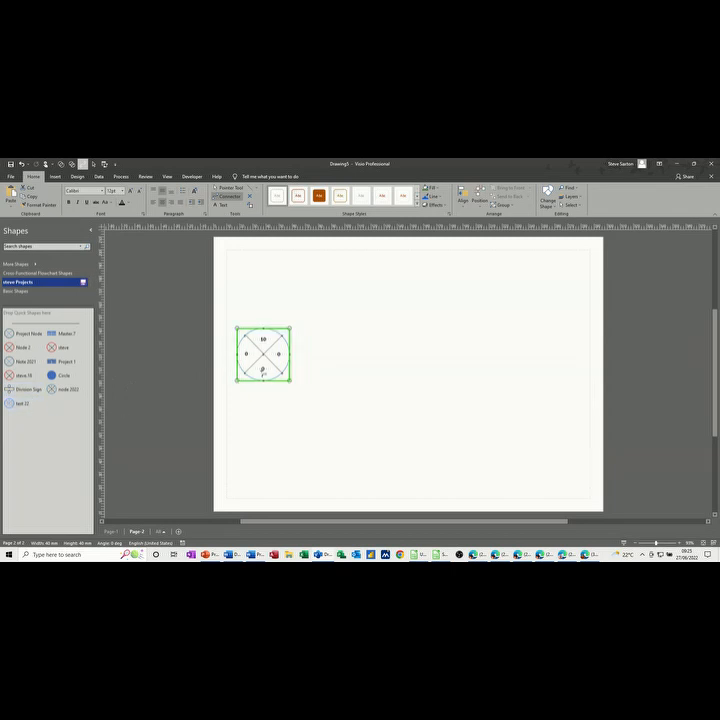
{"action": "left_click_drag", "start_coordinate": [62, 389], "coordinate": [366, 360]}
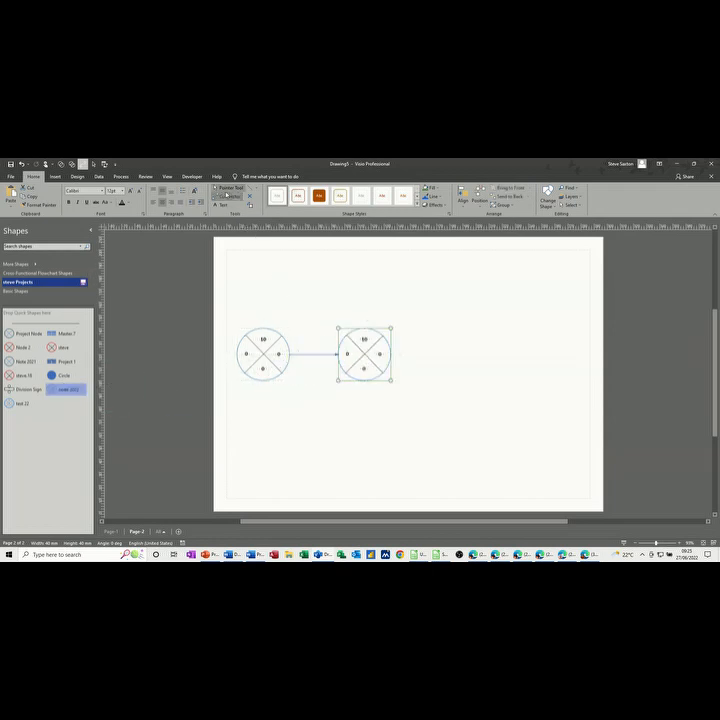
{"action": "left_click", "coordinate": [230, 187]}
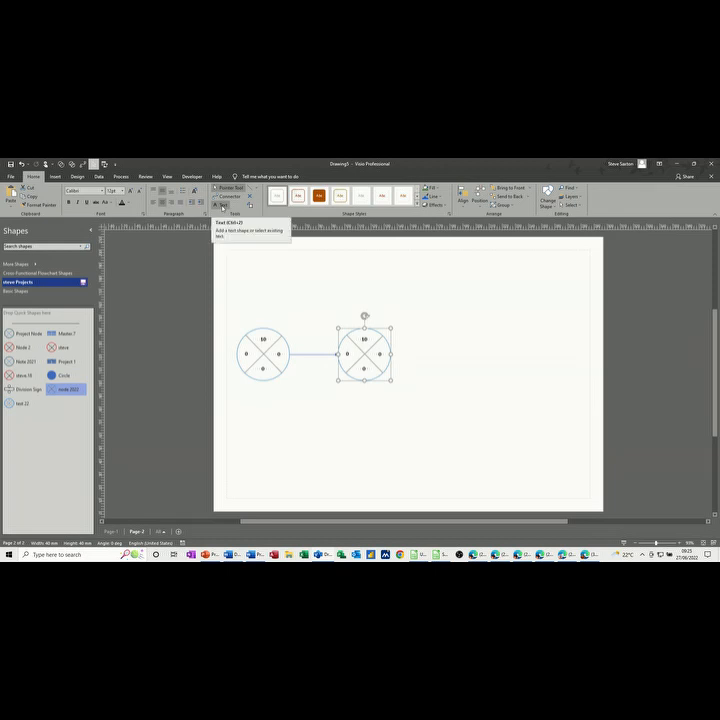
- Add the text label "Fill 1 min" just above the connector between the first two nodes
{"action": "left_click", "coordinate": [222, 206]}
{"action": "left_click_drag", "start_coordinate": [298, 342], "coordinate": [333, 348]}
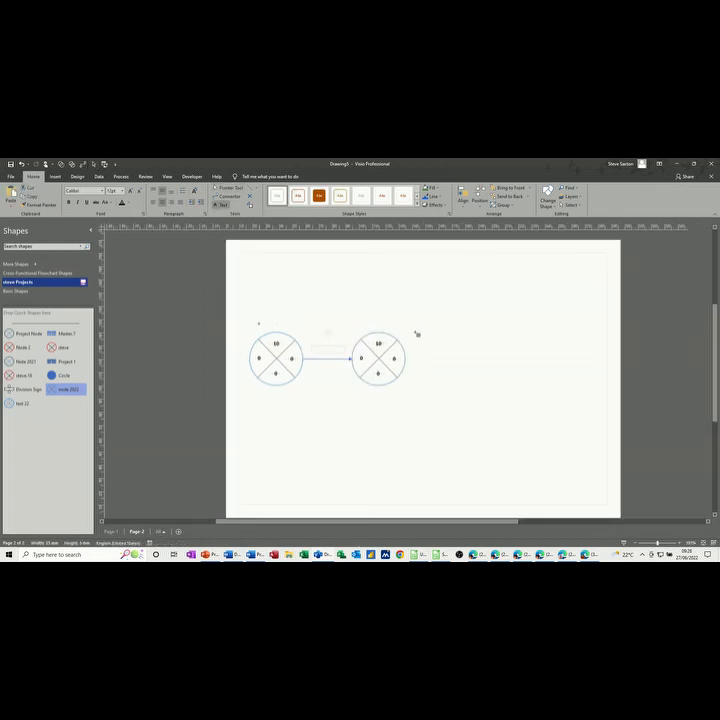
{"action": "type", "text": "1"}
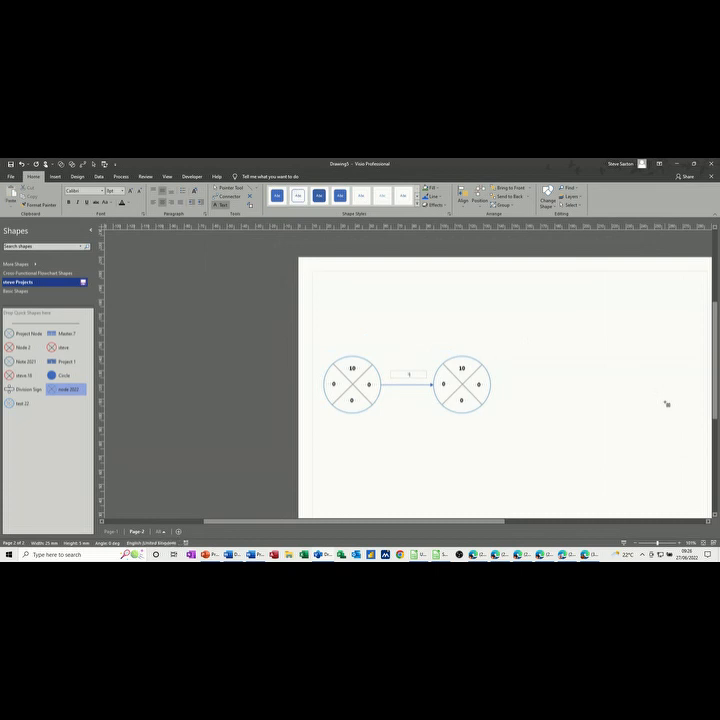
{"action": "type", "text": "0 days"}
{"action": "left_click", "coordinate": [230, 187]}
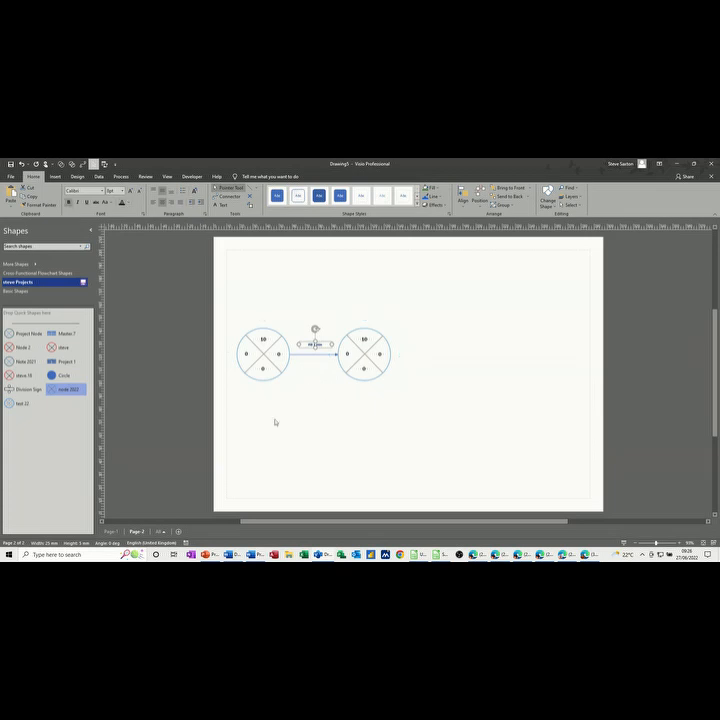
{"action": "left_click", "coordinate": [322, 396]}
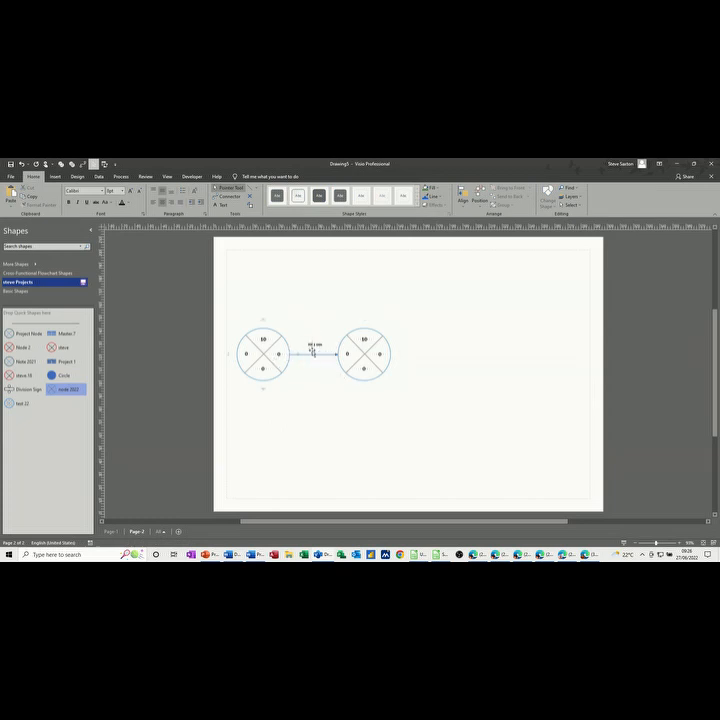
- Change the second node's left quadrant value to 1
{"action": "mouse_move", "coordinate": [344, 354]}
{"action": "left_click", "coordinate": [348, 355]}
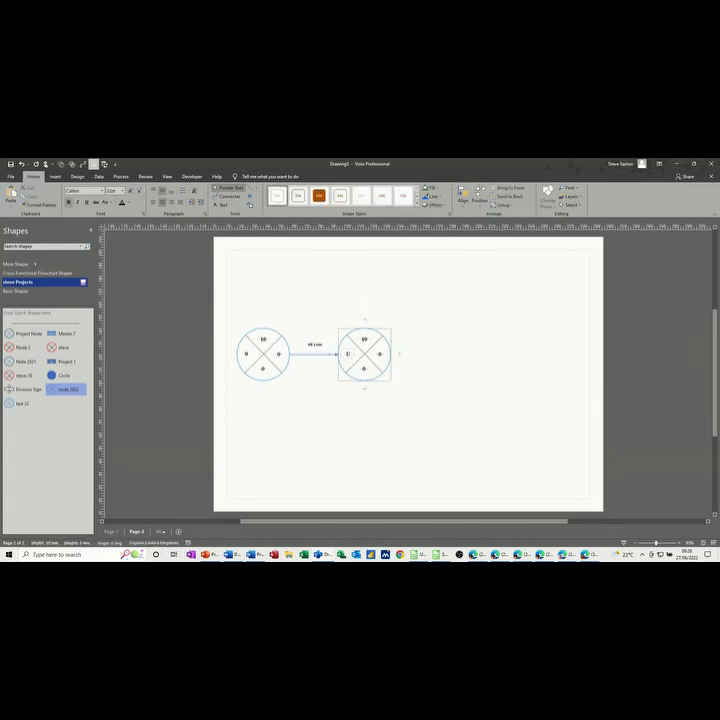
{"action": "left_click", "coordinate": [320, 384]}
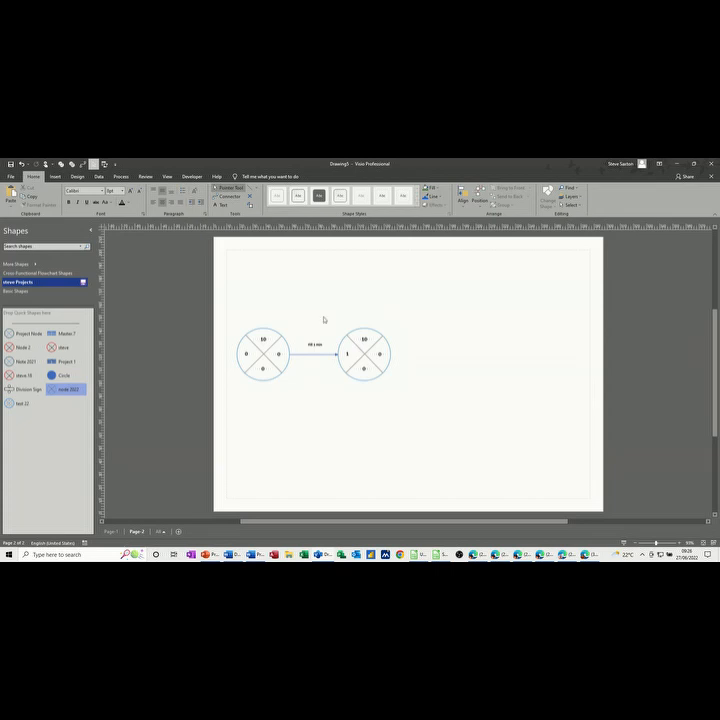
- Place a third node 2022 shape in line after the second node and link the second node to it with a connector
{"action": "left_click_drag", "start_coordinate": [61, 393], "coordinate": [456, 354]}
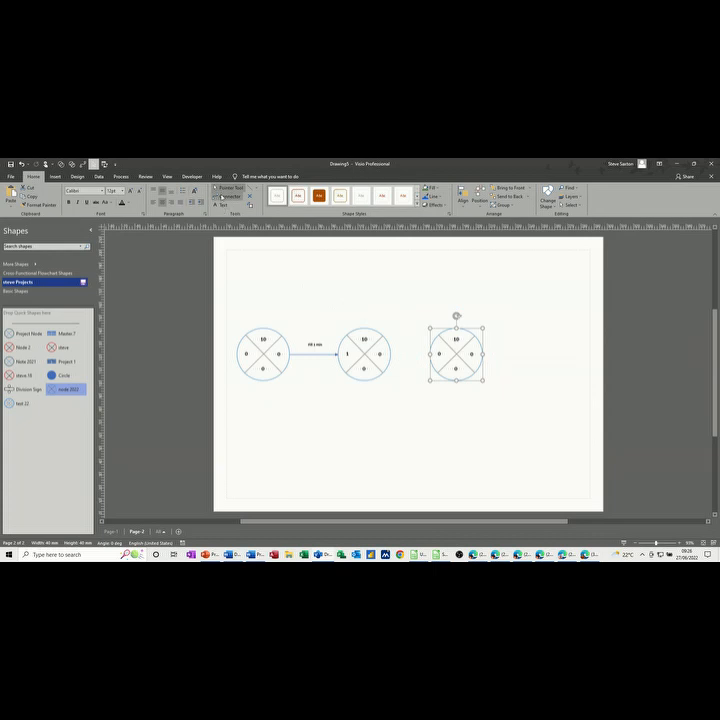
{"action": "left_click", "coordinate": [222, 196]}
{"action": "left_click_drag", "start_coordinate": [391, 354], "coordinate": [430, 354]}
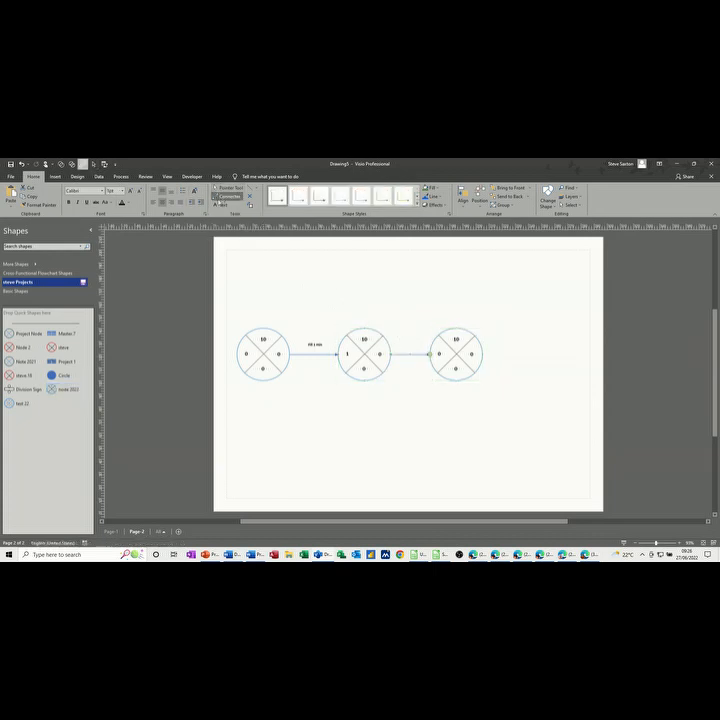
- Add the text label "Boil 5 min" just above the connector between the second and third nodes
{"action": "left_click", "coordinate": [222, 207]}
{"action": "left_click", "coordinate": [410, 354]}
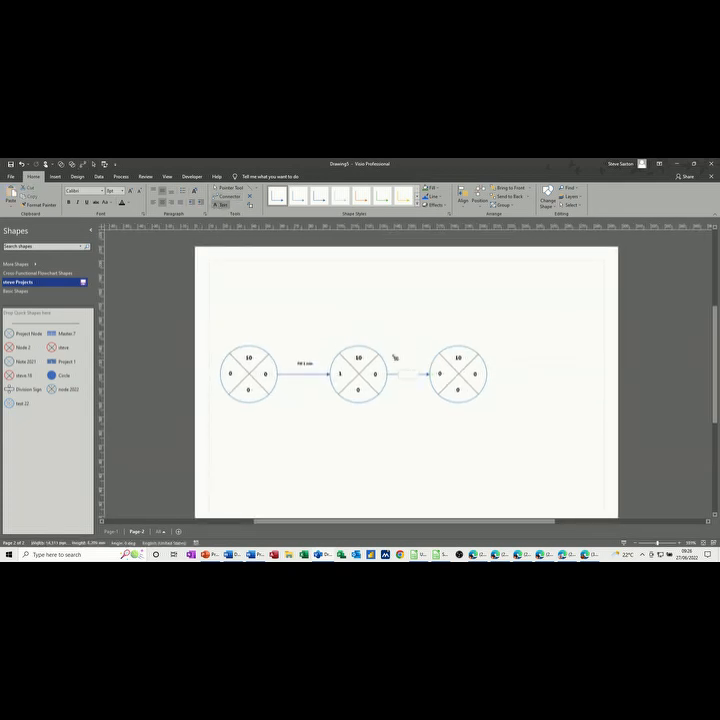
{"action": "left_click_drag", "start_coordinate": [391, 357], "coordinate": [423, 370]}
{"action": "type", "text": "10"}
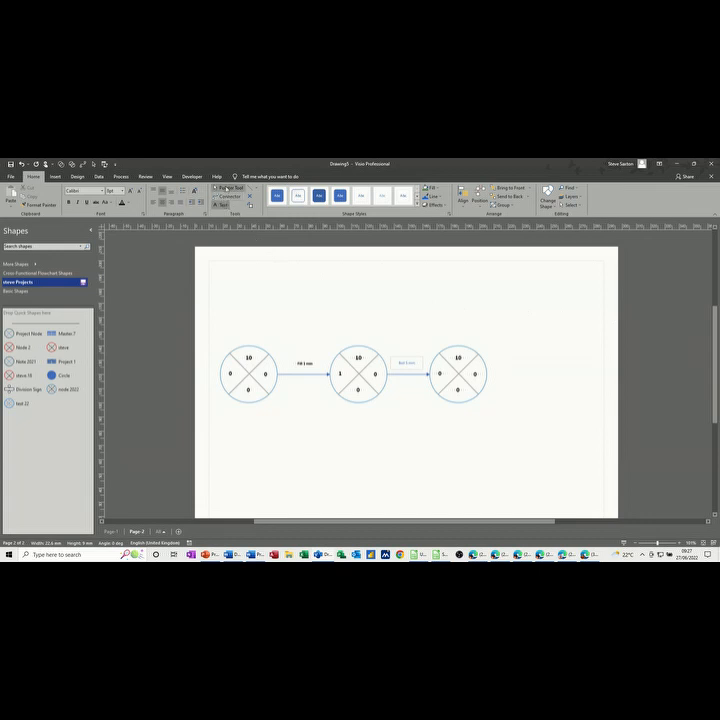
{"action": "left_click", "coordinate": [226, 188]}
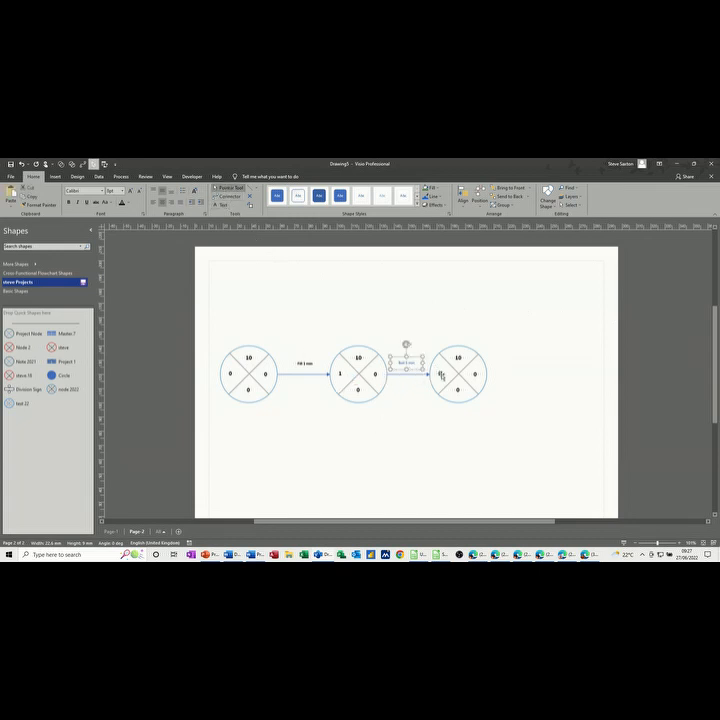
- Change the third node's left quadrant value to 6
{"action": "left_click", "coordinate": [440, 375]}
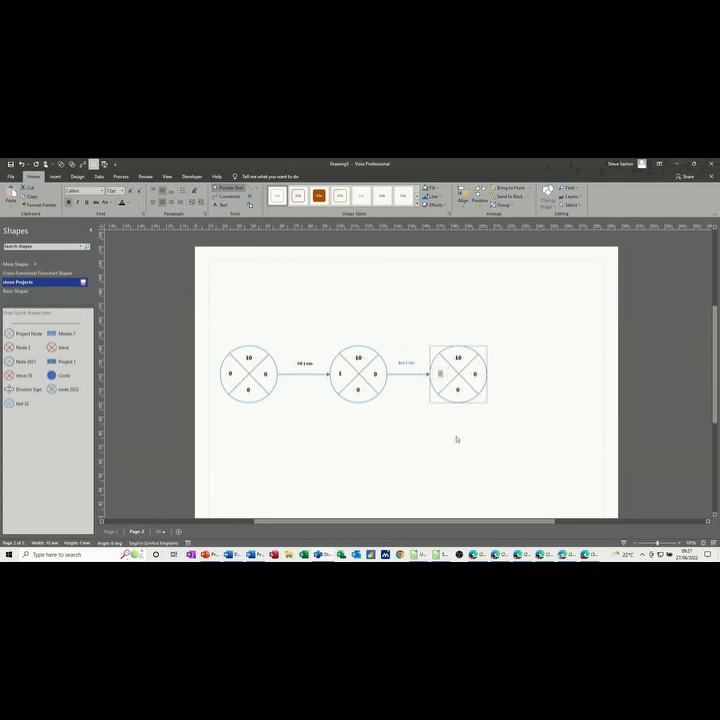
{"action": "type", "text": "6"}
{"action": "left_click", "coordinate": [403, 402]}
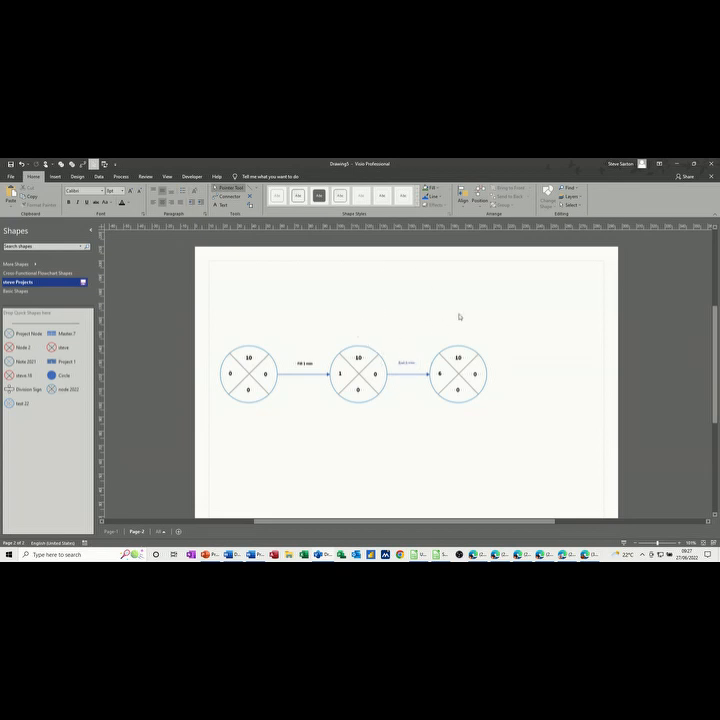
- Change the middle node's upper quadrant number to 20
{"action": "left_click", "coordinate": [367, 364]}
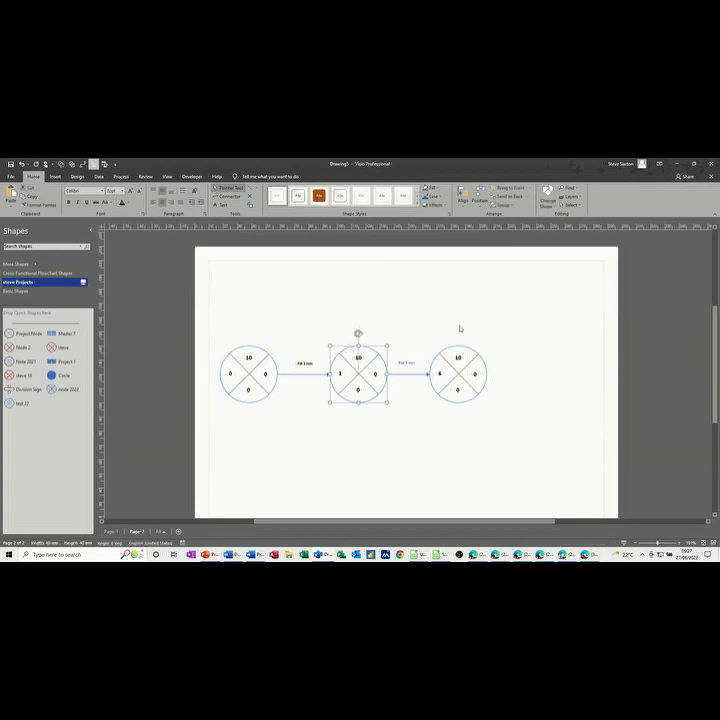
{"action": "left_click", "coordinate": [358, 357]}
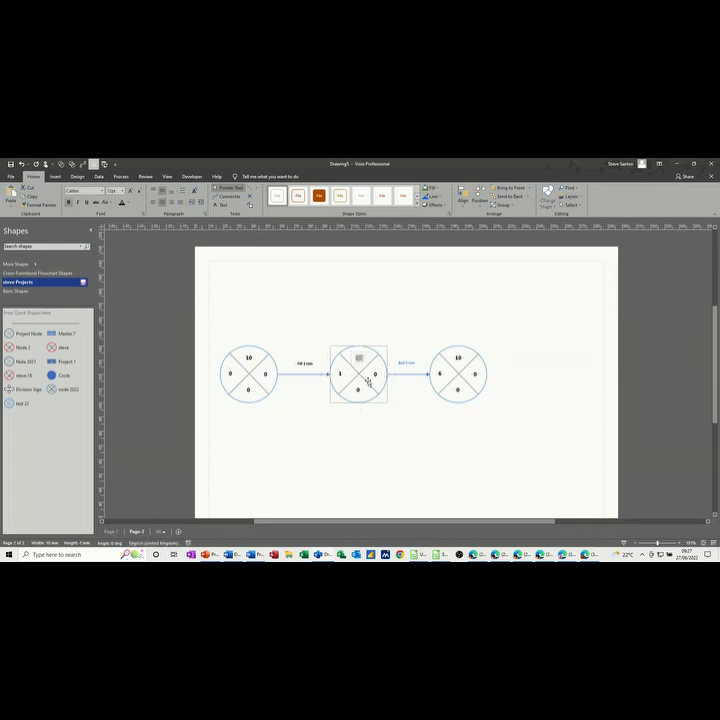
{"action": "type", "text": "2"}
{"action": "left_click", "coordinate": [377, 414]}
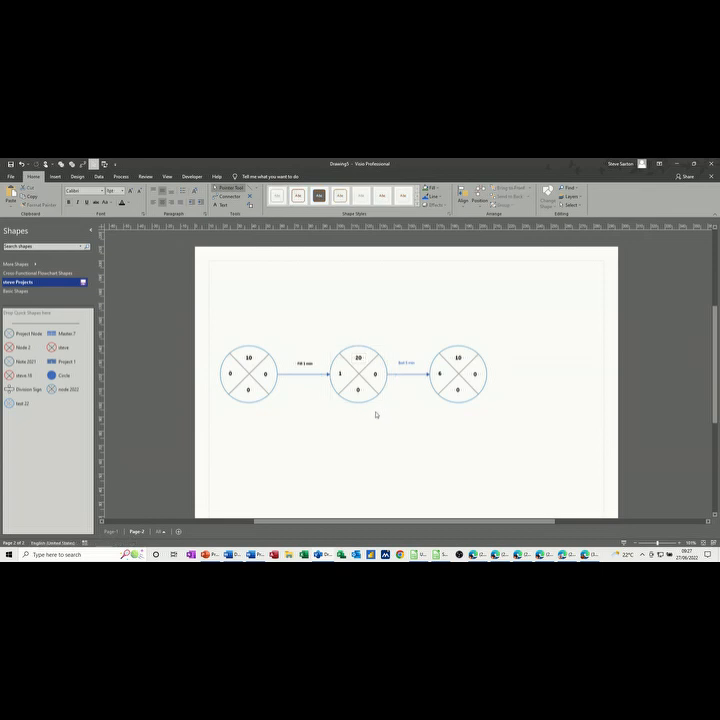
- Place a node 2022 shape above the middle node, connecting the middle node to it and it to the top of the third node
{"action": "left_click_drag", "start_coordinate": [62, 389], "coordinate": [359, 292]}
{"action": "left_click", "coordinate": [230, 197]}
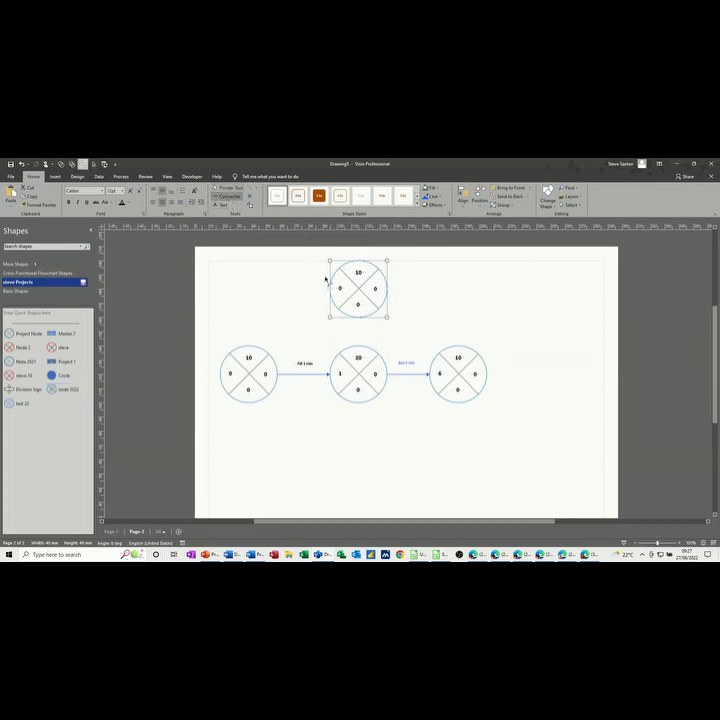
{"action": "mouse_move", "coordinate": [361, 347]}
{"action": "left_mouse_down"}
{"action": "mouse_move", "coordinate": [358, 318]}
{"action": "mouse_move", "coordinate": [430, 298]}
{"action": "mouse_move", "coordinate": [459, 344]}
{"action": "left_mouse_up"}
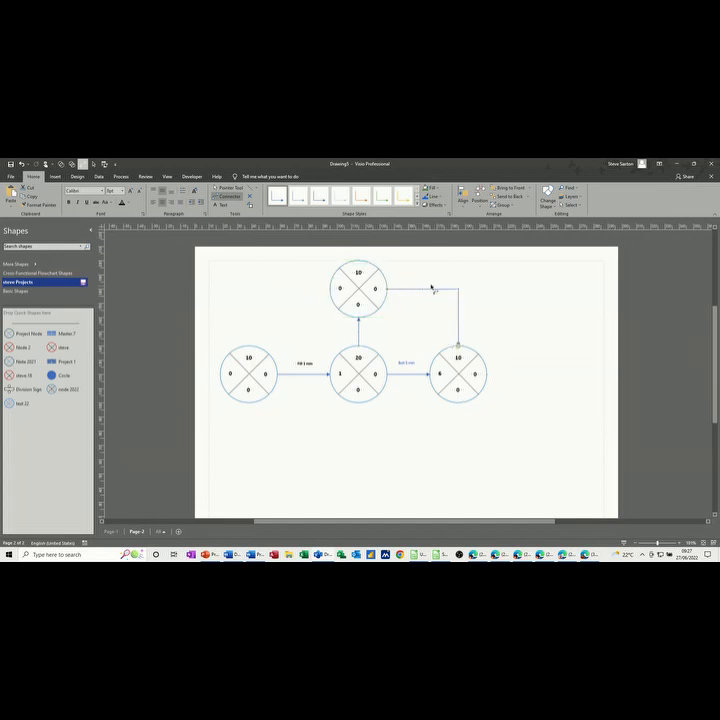
- Give the connector from the upper node to the third node a dashed line style and a heavier line weight
{"action": "left_click", "coordinate": [432, 196]}
{"action": "mouse_move", "coordinate": [449, 330]}
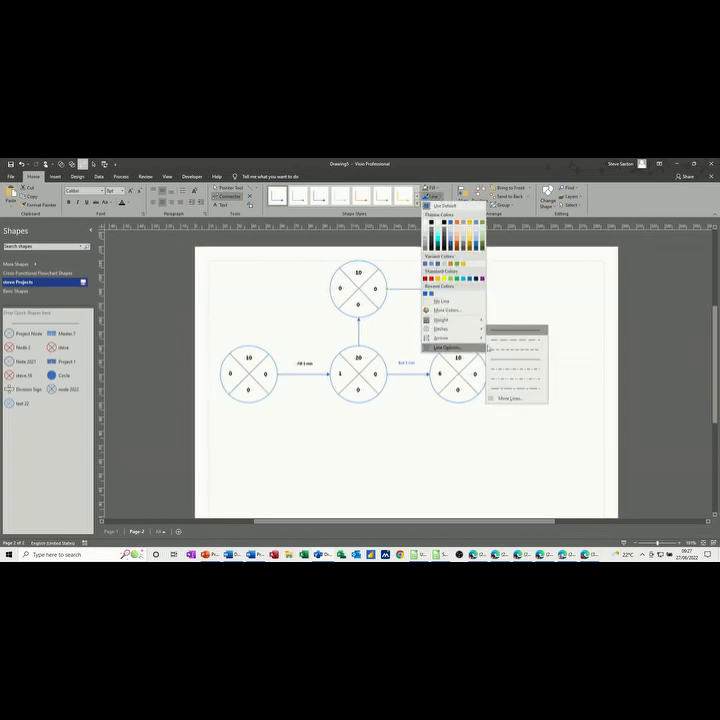
{"action": "left_click", "coordinate": [508, 341]}
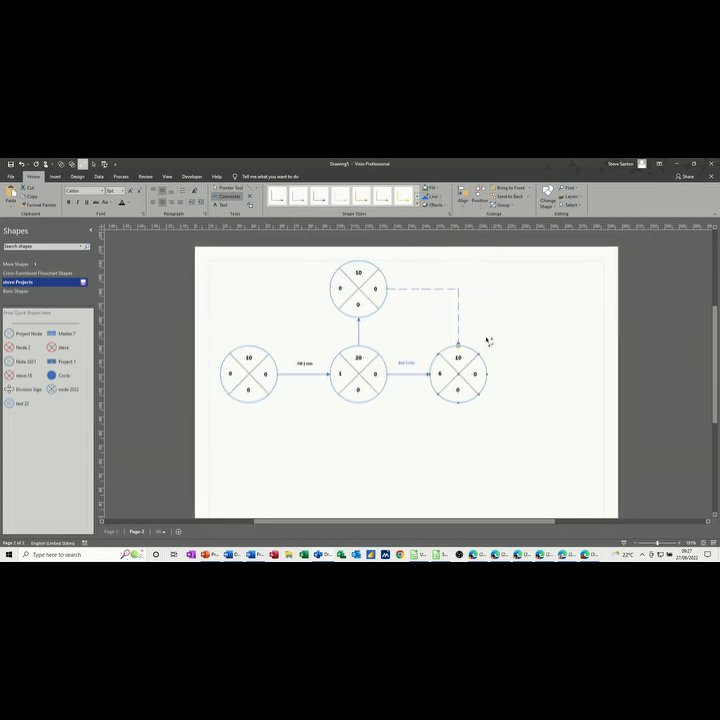
{"action": "left_click", "coordinate": [432, 196]}
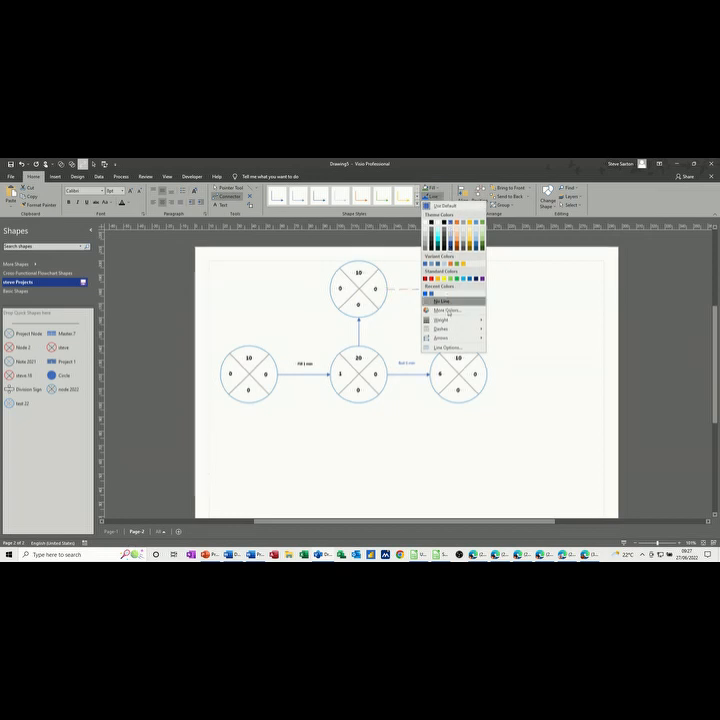
{"action": "mouse_move", "coordinate": [457, 333]}
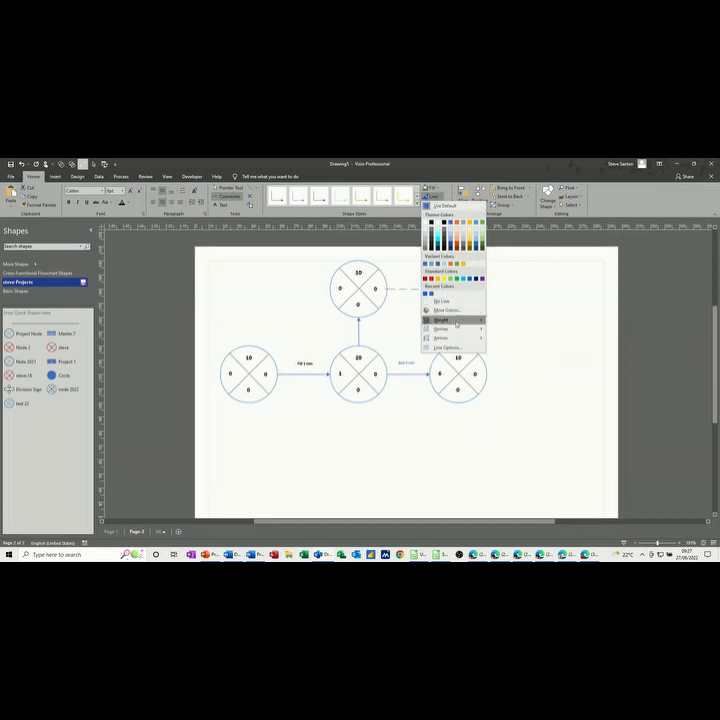
{"action": "left_click", "coordinate": [505, 362]}
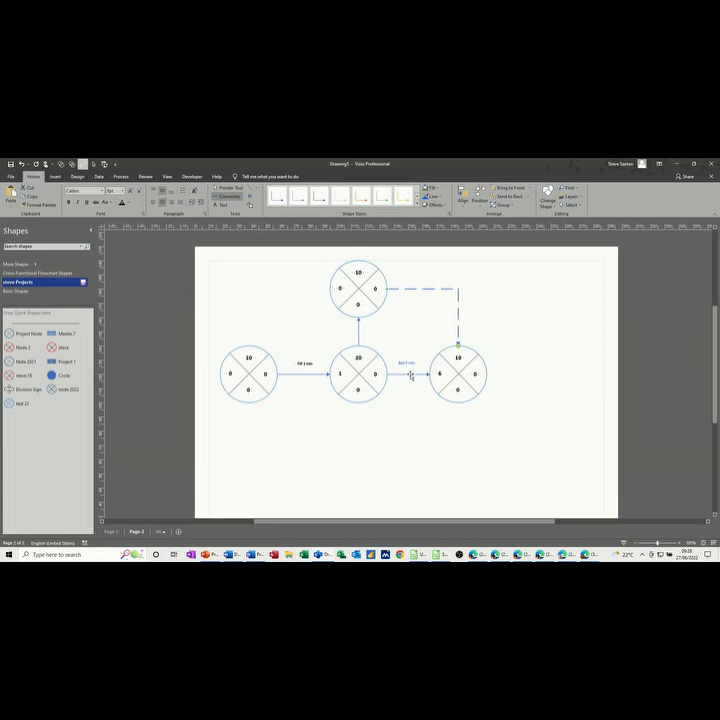
- Set the line weight of the Boil 5 min and Fill 1 min connectors to 1½ pt
{"action": "left_click", "coordinate": [432, 196]}
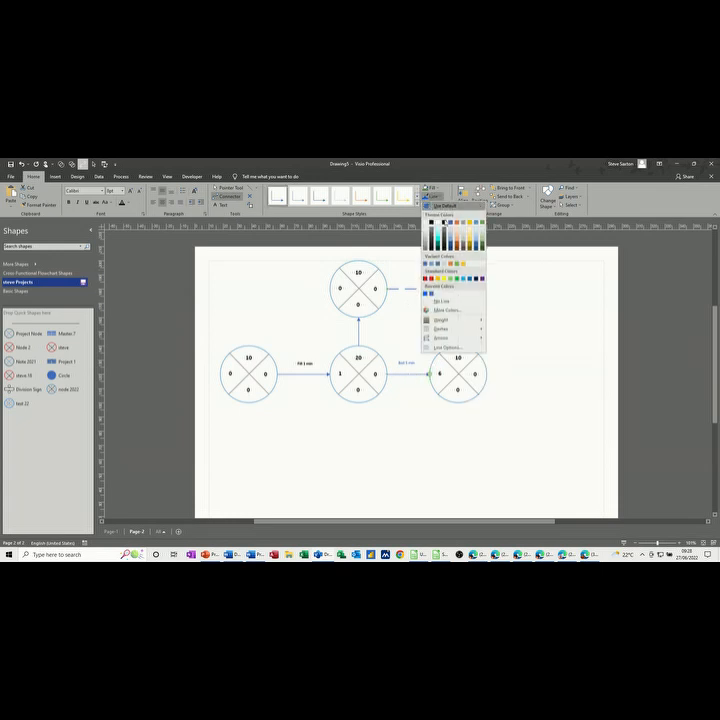
{"action": "mouse_move", "coordinate": [445, 319]}
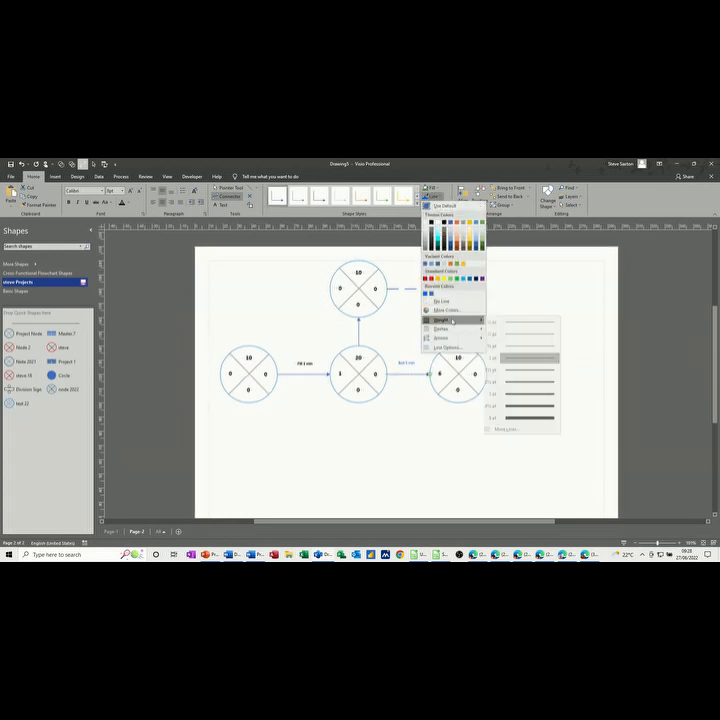
{"action": "left_click", "coordinate": [505, 371]}
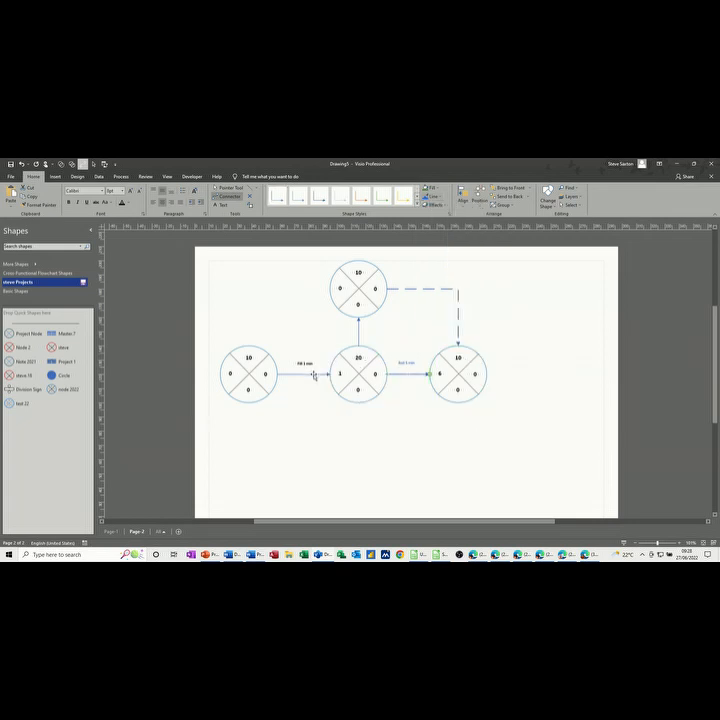
{"action": "left_click", "coordinate": [432, 196]}
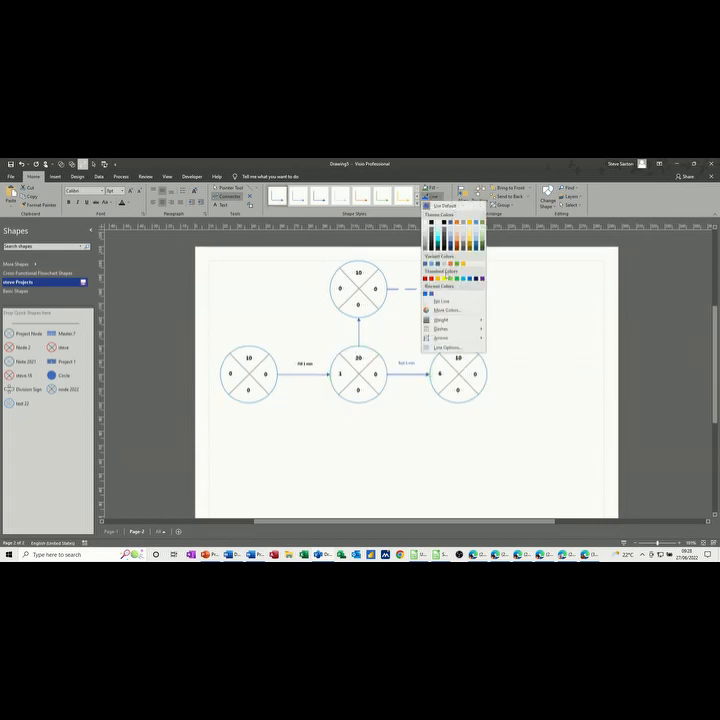
{"action": "mouse_move", "coordinate": [440, 328]}
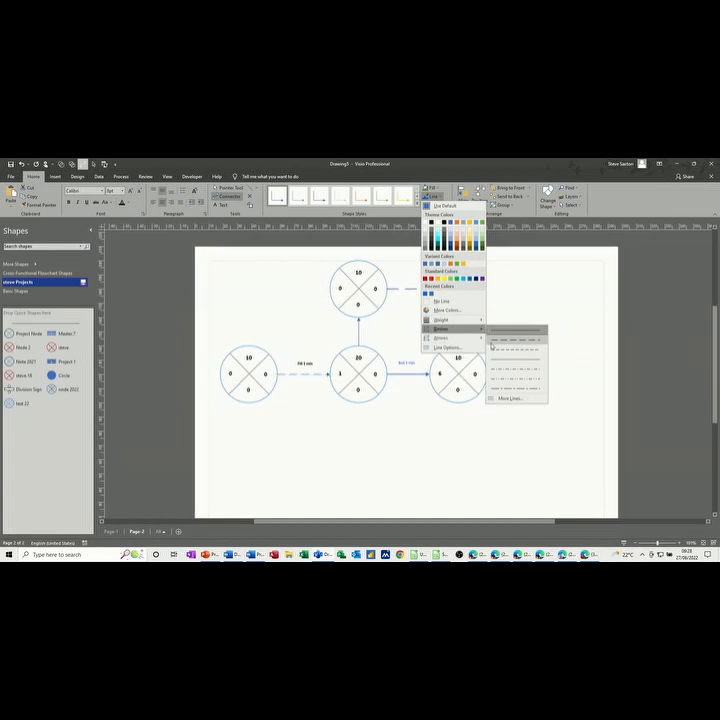
{"action": "mouse_move", "coordinate": [466, 320]}
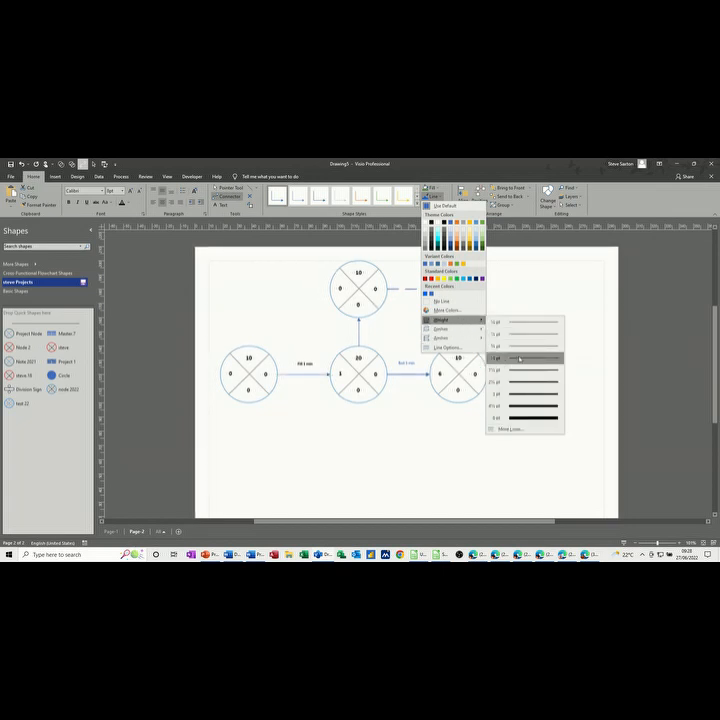
{"action": "left_click", "coordinate": [520, 371]}
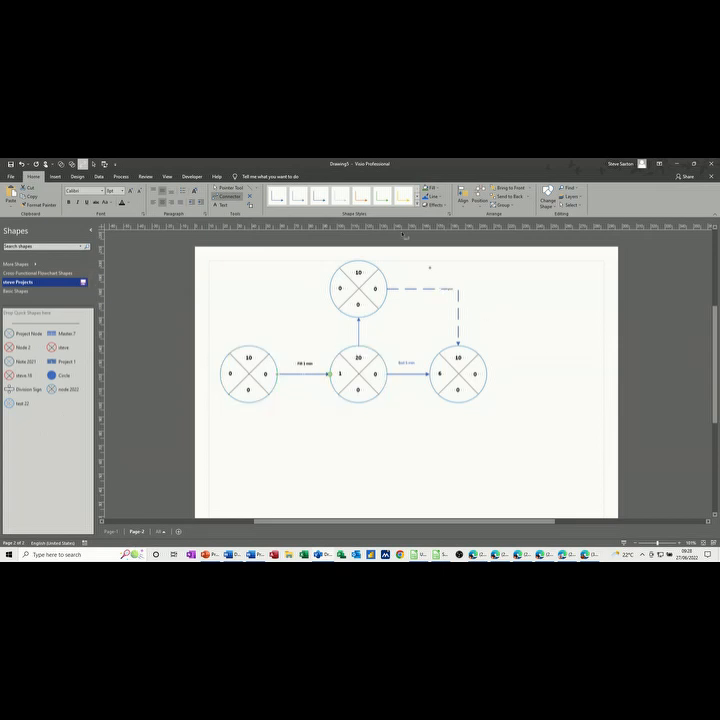
- Change the number in the upper quadrant of the node above node 20 to 30
{"action": "left_click", "coordinate": [226, 188]}
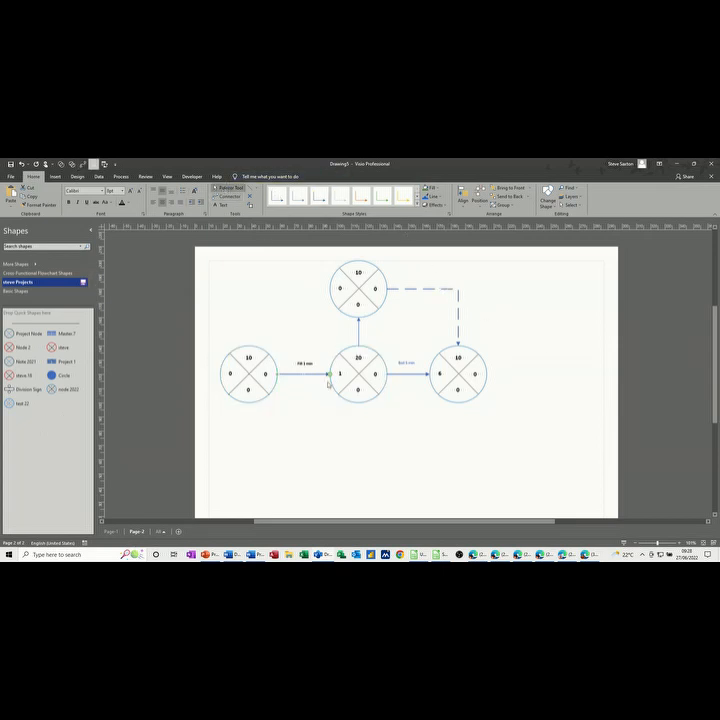
{"action": "left_click", "coordinate": [359, 271]}
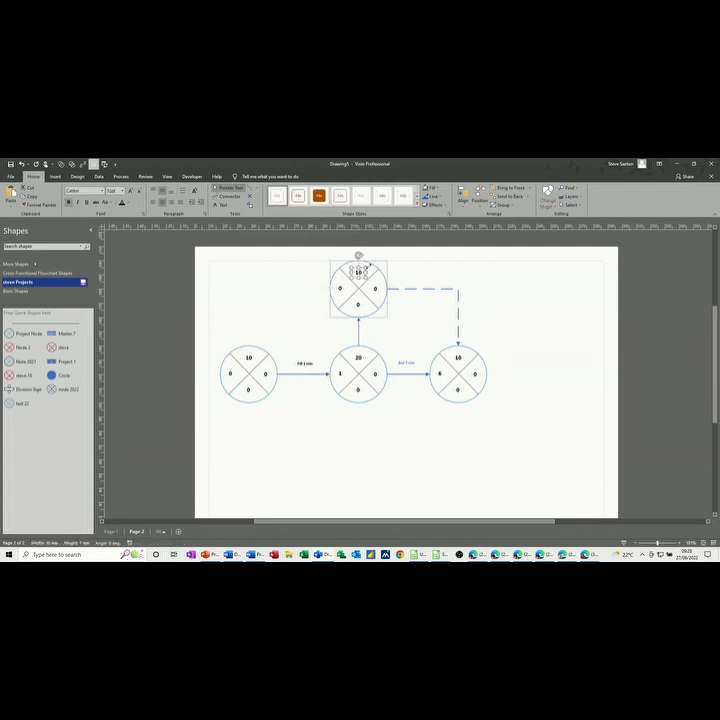
{"action": "type", "text": "80"}
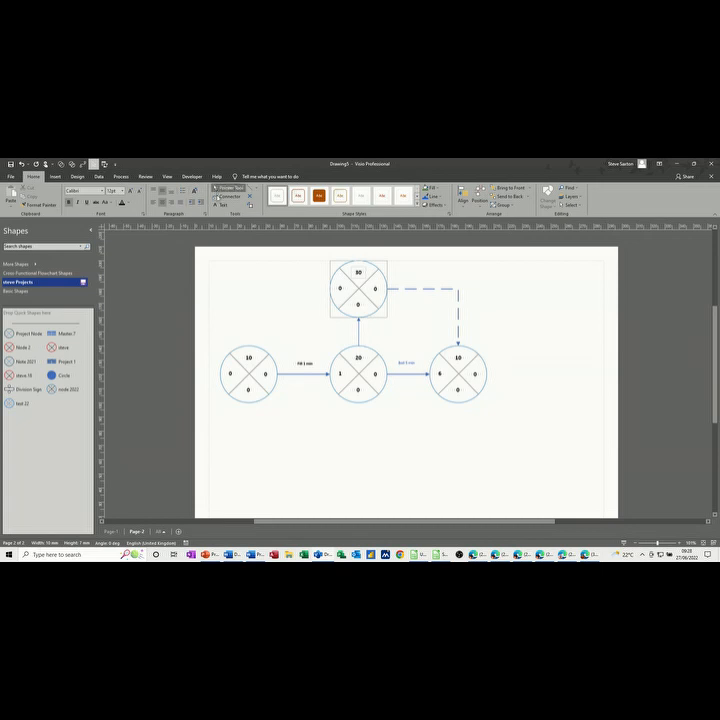
- Add the text label "Prep Cups 1 min" beside the vertical connector between nodes 20 and 30
{"action": "left_click", "coordinate": [222, 205]}
{"action": "left_click_drag", "start_coordinate": [361, 328], "coordinate": [392, 339]}
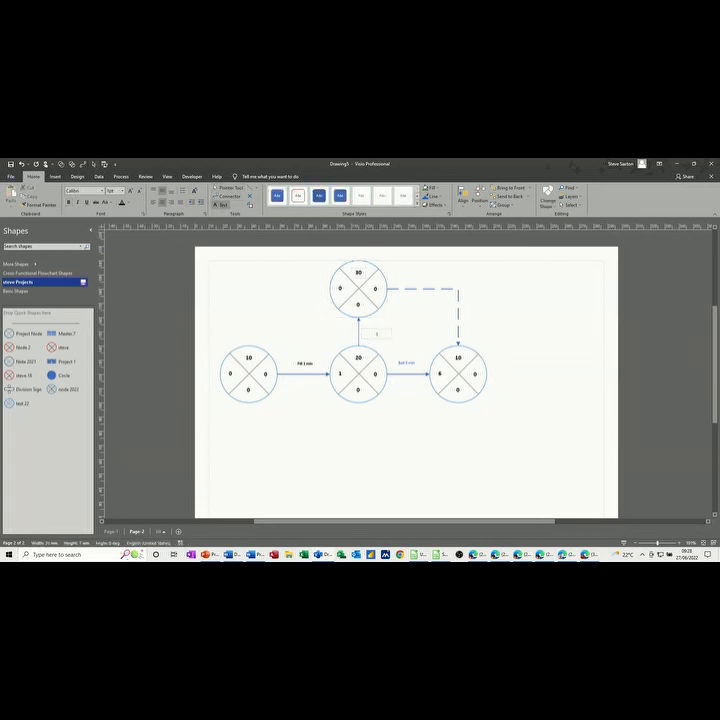
{"action": "type", "text": "Tea Cups 1 min"}
{"action": "left_click", "coordinate": [387, 434]}
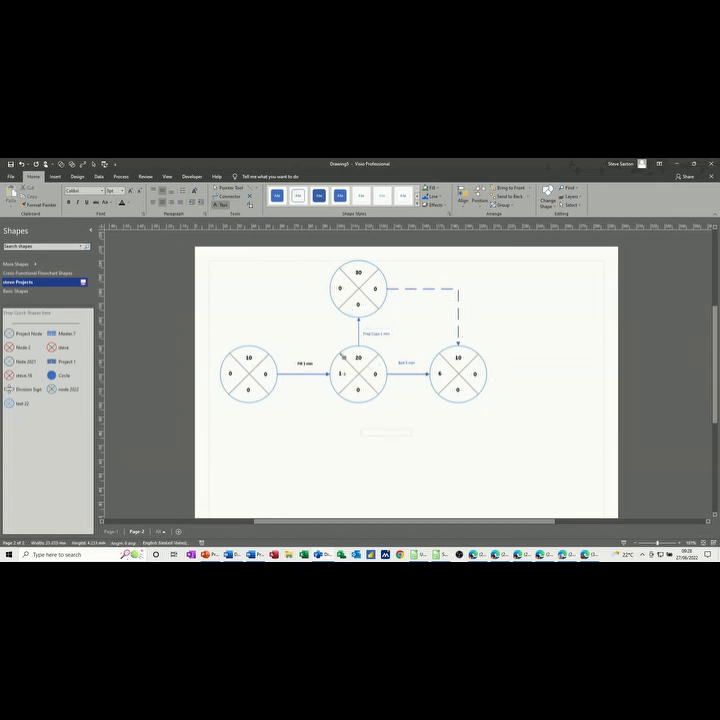
- Set the value in the left quadrant of node 30 to 2
{"action": "left_click", "coordinate": [340, 288]}
{"action": "left_click", "coordinate": [342, 286]}
{"action": "key", "text": "Escape"}
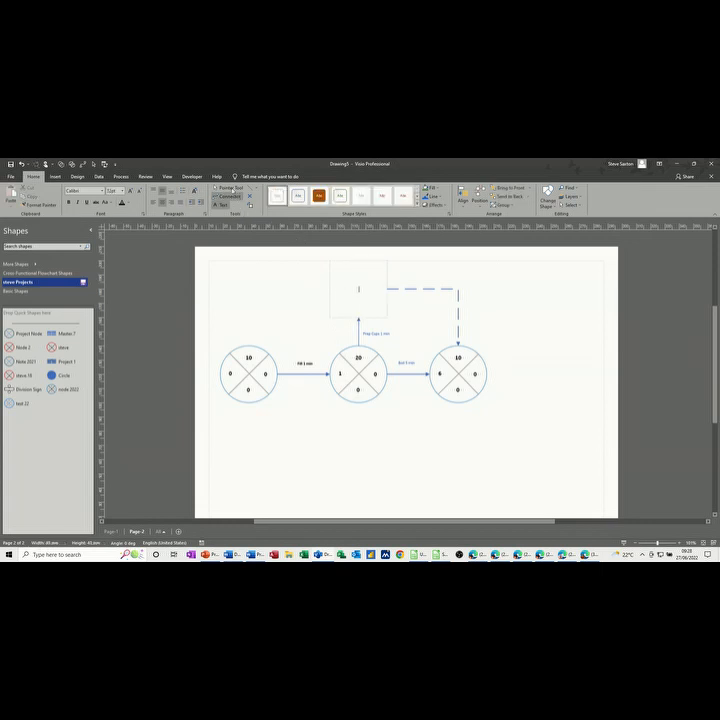
{"action": "left_click", "coordinate": [340, 289]}
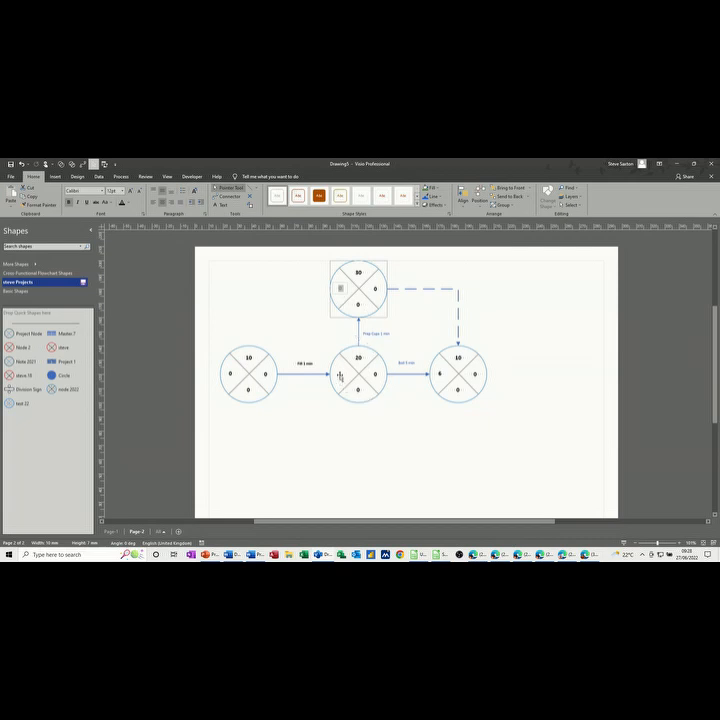
{"action": "type", "text": "2"}
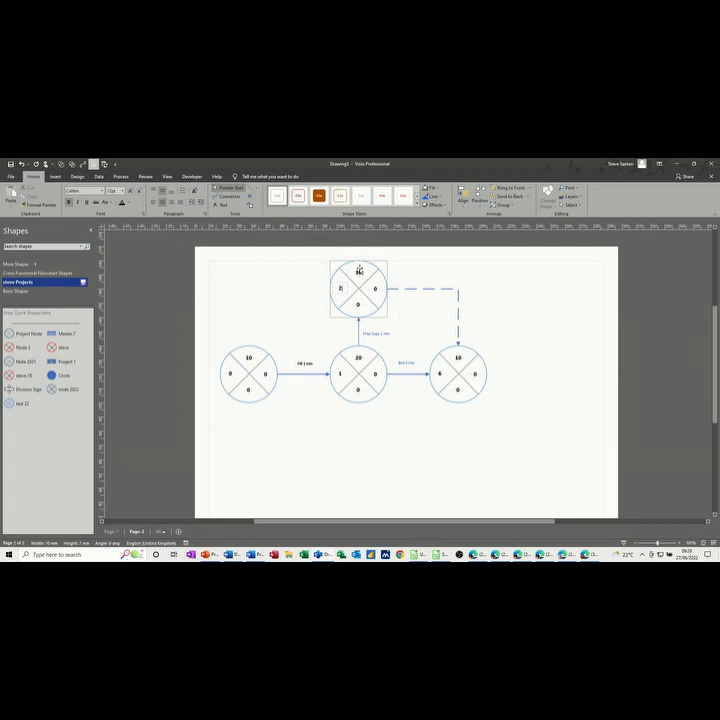
{"action": "left_click", "coordinate": [440, 298]}
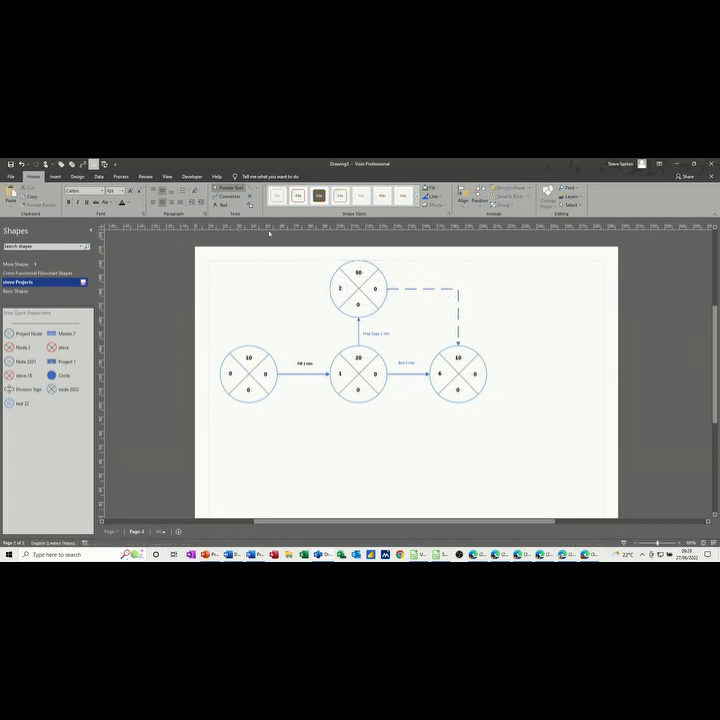
- Add the text label "No Time" beneath the dashed connector that leaves node 30
{"action": "left_click", "coordinate": [223, 205]}
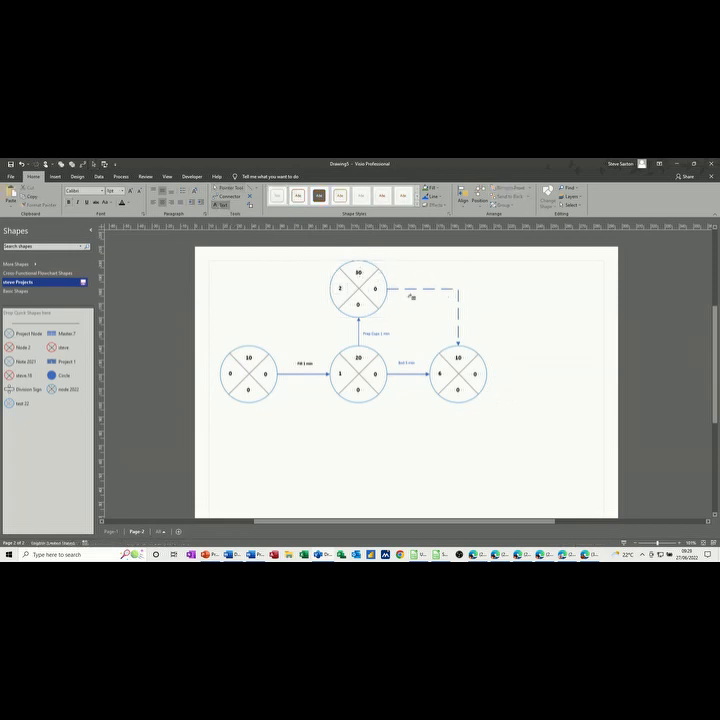
{"action": "left_click_drag", "start_coordinate": [399, 295], "coordinate": [447, 307]}
{"action": "type", "text": "Du"}
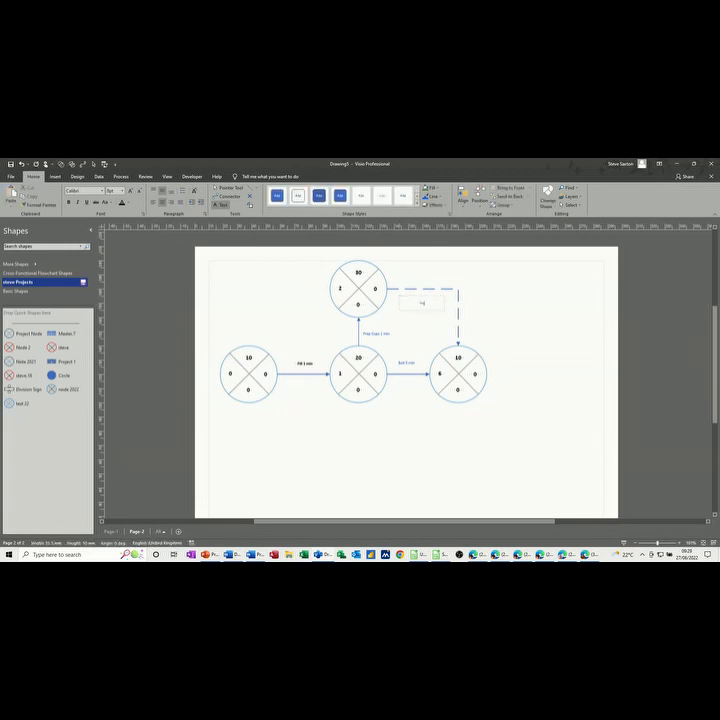
{"action": "type", "text": "mmy"}
{"action": "left_click", "coordinate": [228, 188]}
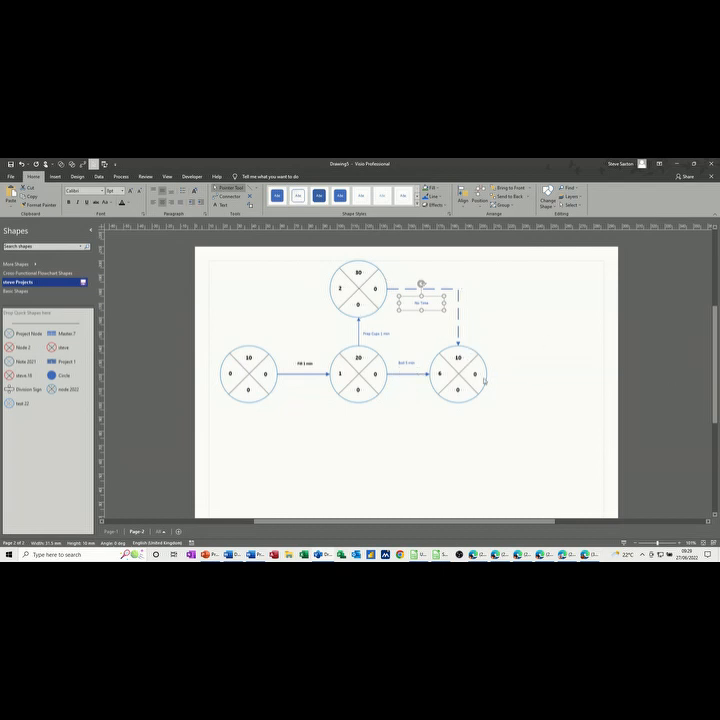
- Place a node 2022 shape at the right end of the main row and link the preceding node to it with a connector
{"action": "left_click_drag", "start_coordinate": [65, 394], "coordinate": [551, 374]}
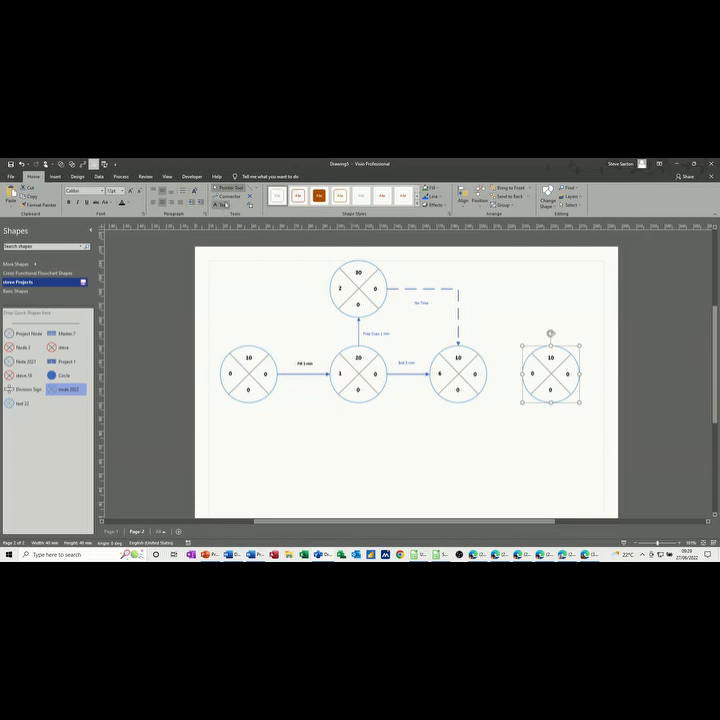
{"action": "left_click", "coordinate": [229, 196]}
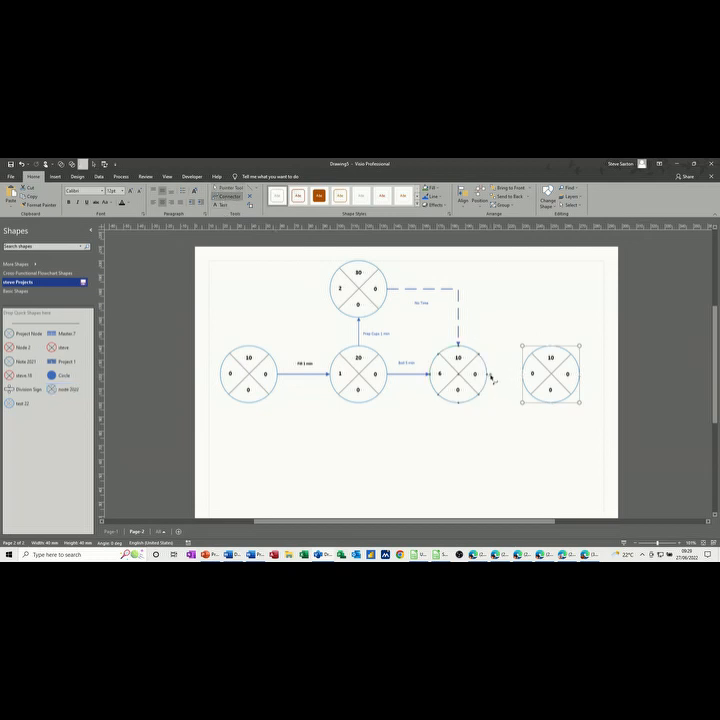
{"action": "left_click_drag", "start_coordinate": [489, 376], "coordinate": [522, 375]}
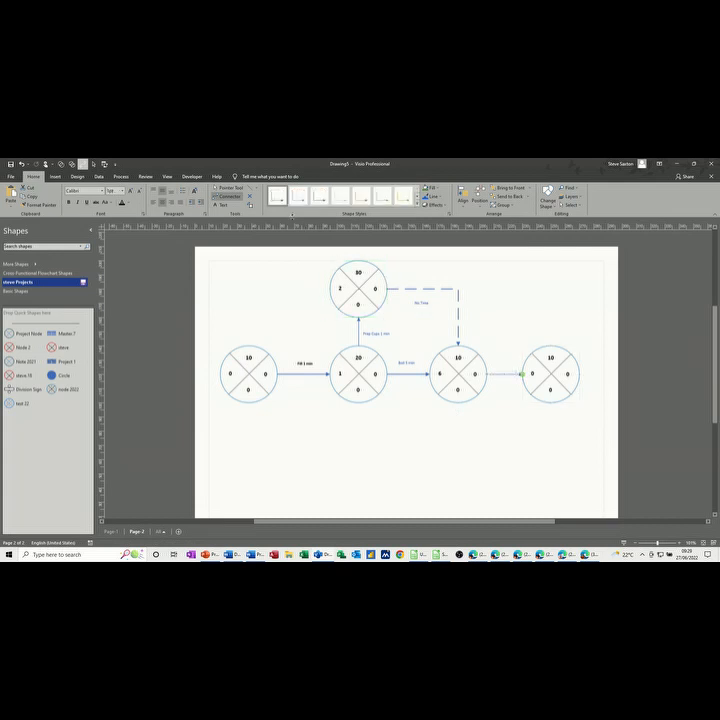
- Label the new connector "Pour 1 min" and set the left quadrant of the node it points to to 7
{"action": "left_click", "coordinate": [222, 205]}
{"action": "left_click_drag", "start_coordinate": [491, 353], "coordinate": [524, 366]}
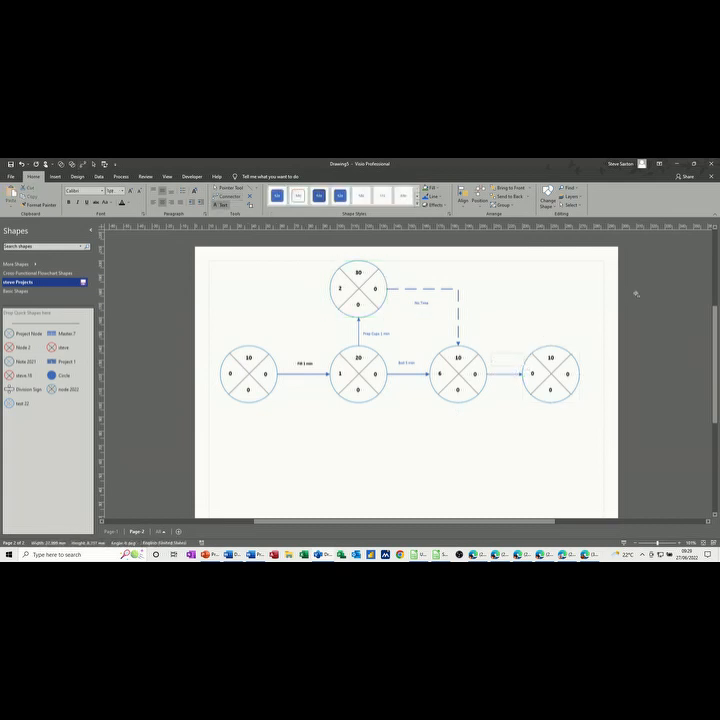
{"action": "type", "text": "Po"}
{"action": "key", "text": "ctrl+1"}
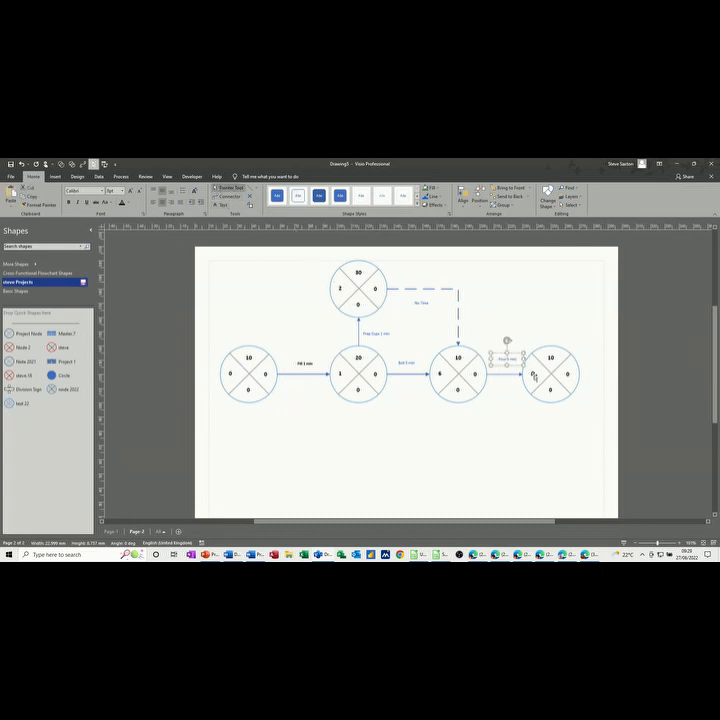
{"action": "left_click", "coordinate": [535, 378]}
{"action": "type", "text": "7"}
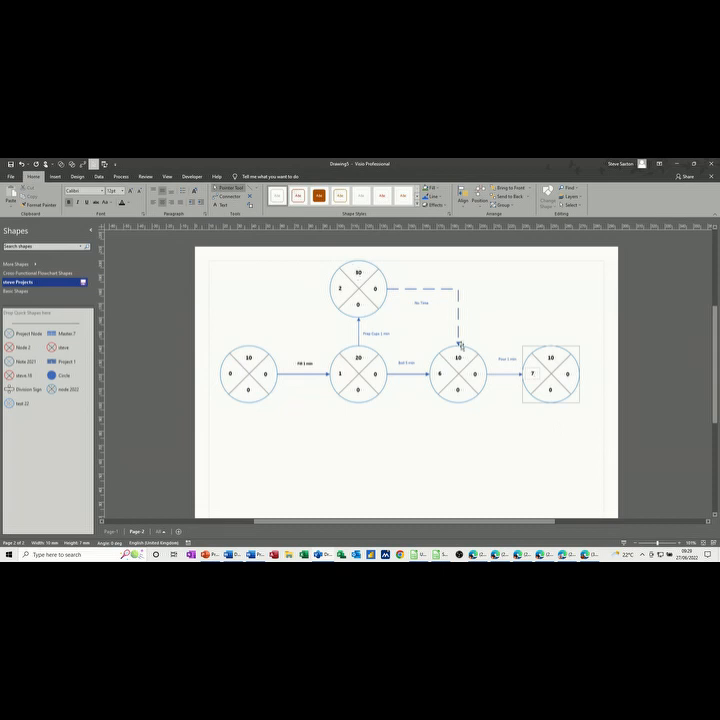
- Number the third node of the main row 40 and the fourth node 50
{"action": "double_click", "coordinate": [459, 360]}
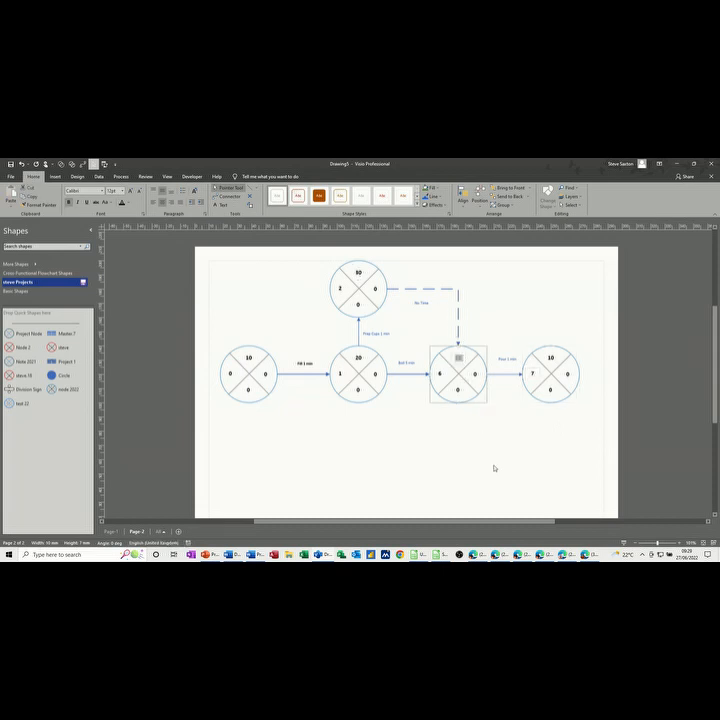
{"action": "type", "text": "40"}
{"action": "double_click", "coordinate": [551, 358]}
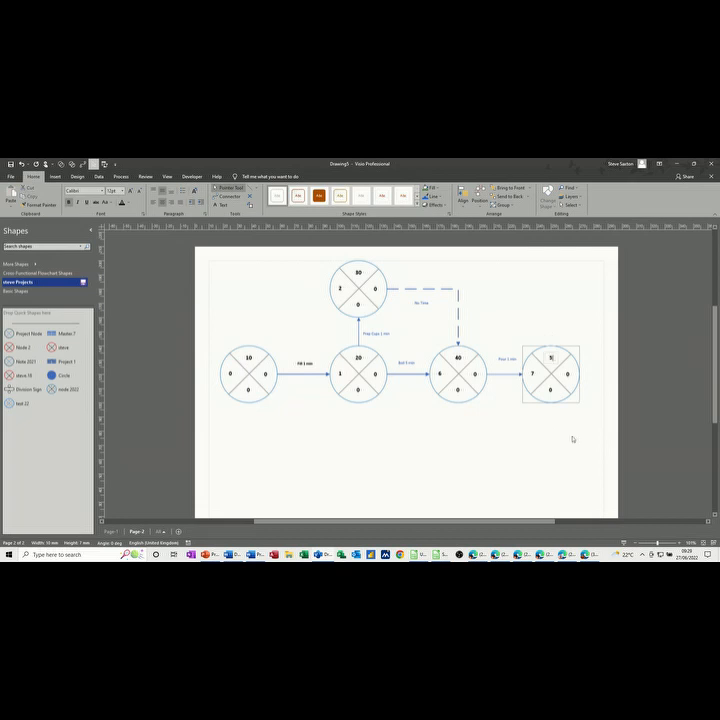
{"action": "type", "text": "50"}
{"action": "left_click", "coordinate": [540, 426]}
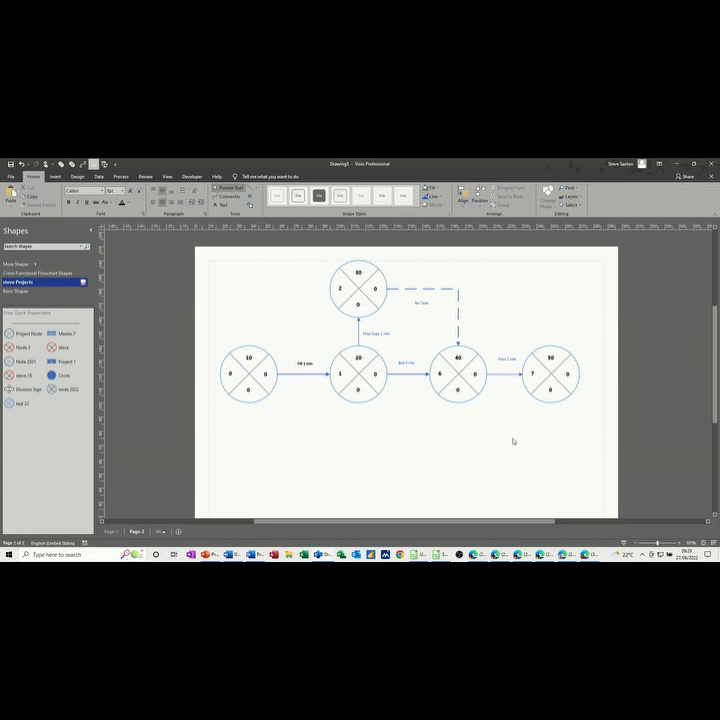
- Place another node 2022 shape to the right of node 50 and draw a connector from node 50 to it
{"action": "left_click_drag", "start_coordinate": [66, 393], "coordinate": [638, 370]}
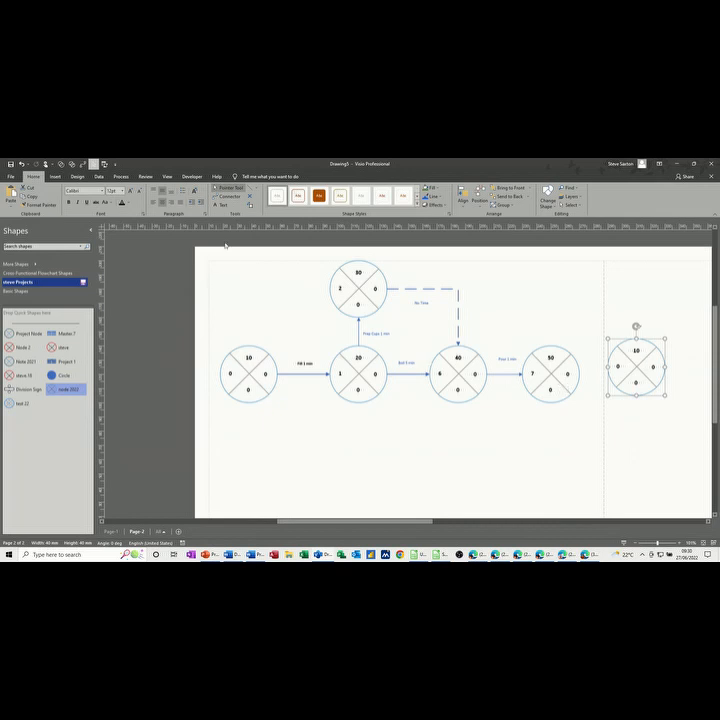
{"action": "left_click", "coordinate": [226, 196]}
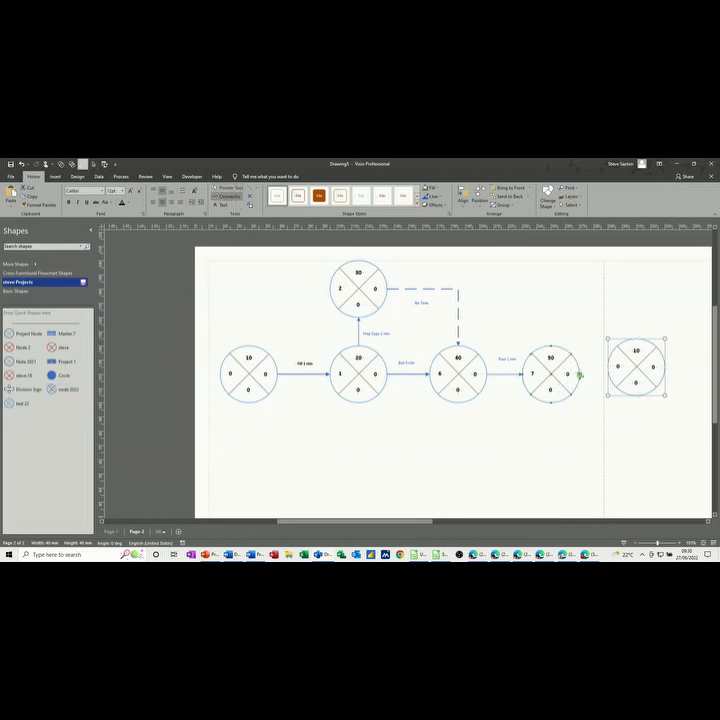
{"action": "left_click_drag", "start_coordinate": [583, 373], "coordinate": [609, 368]}
- Attach the last connector's start to node 50 and move the new end node down level with the main row
{"action": "left_click", "coordinate": [220, 188]}
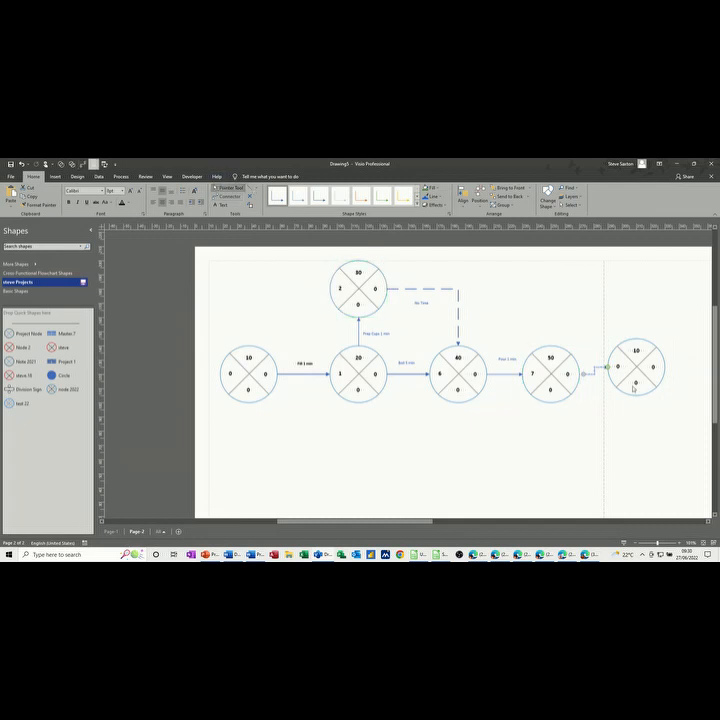
{"action": "left_click", "coordinate": [634, 388]}
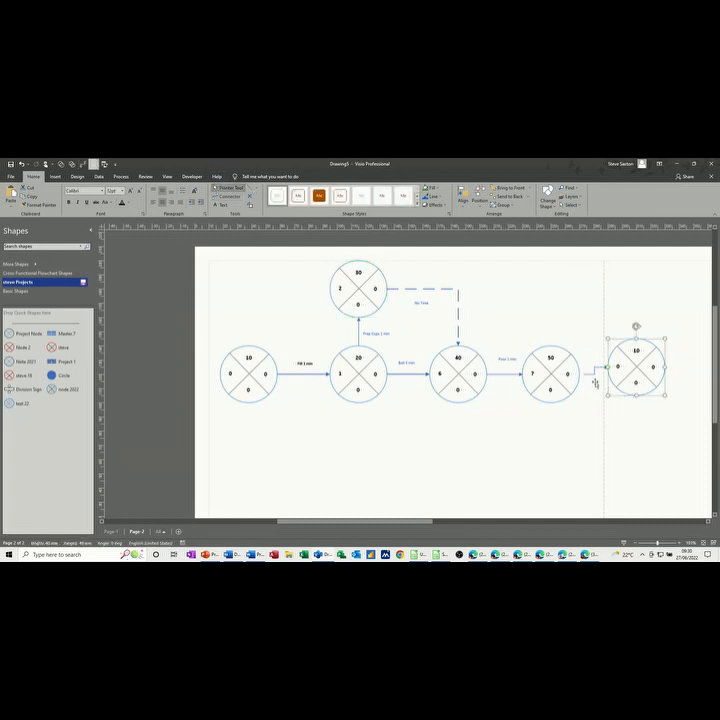
{"action": "left_click", "coordinate": [595, 383]}
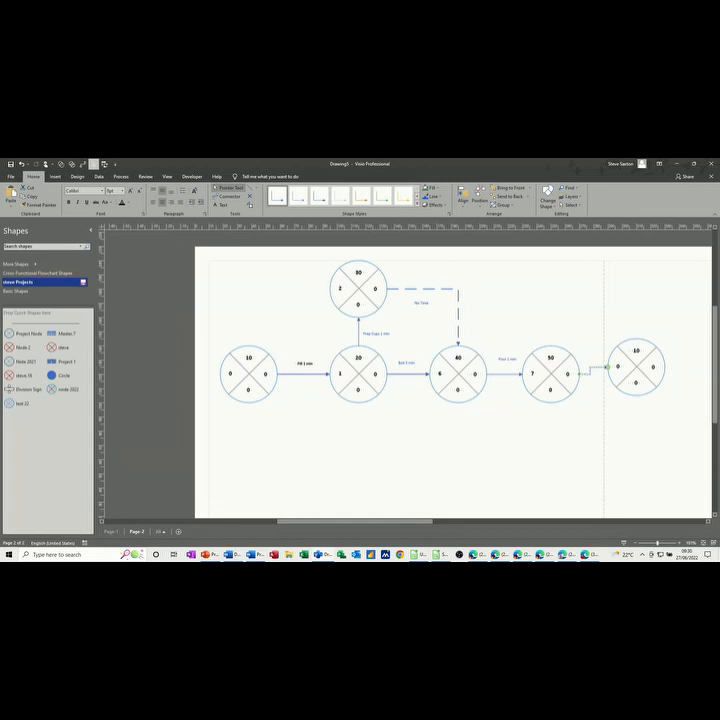
{"action": "left_click", "coordinate": [641, 401]}
{"action": "left_click", "coordinate": [641, 397]}
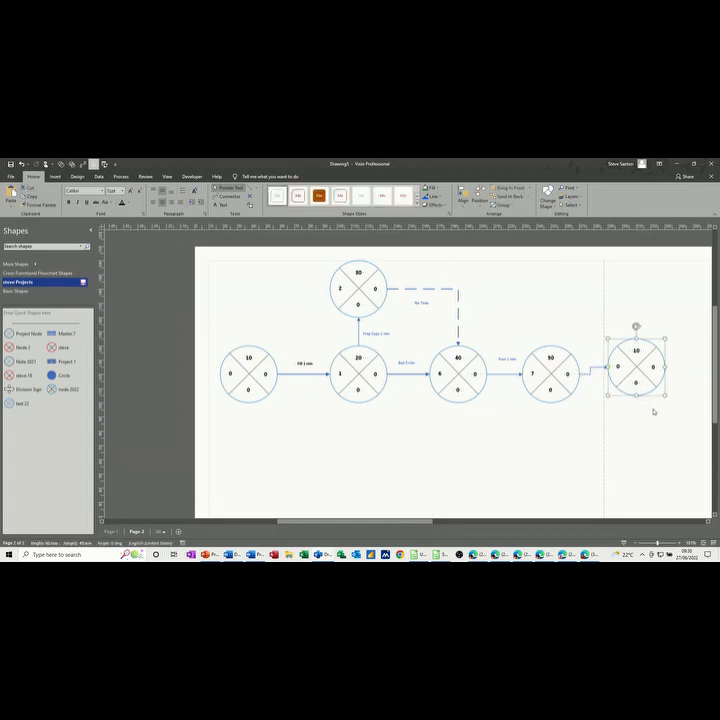
{"action": "key", "text": "Down"}
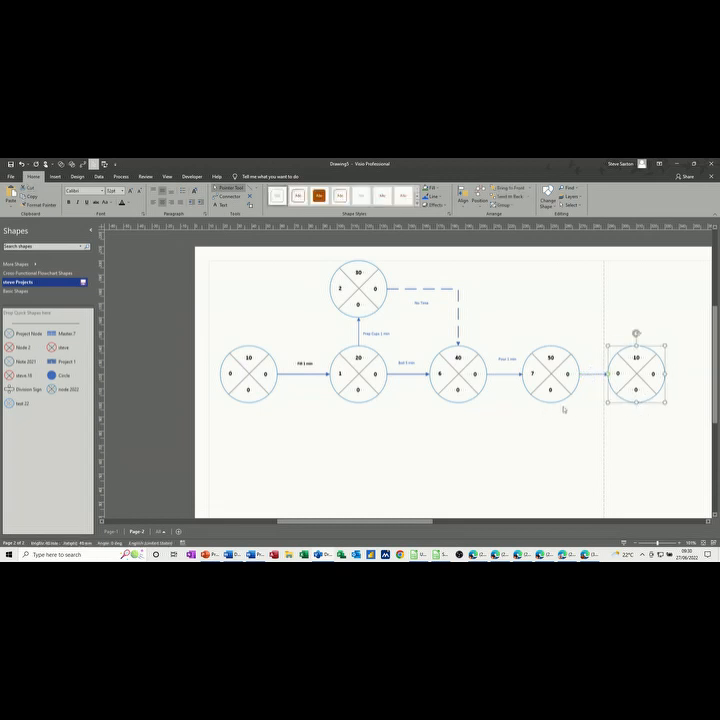
- Number the end node of the main row 60 and move it slightly further from node 50
{"action": "left_click", "coordinate": [637, 359]}
{"action": "double_click", "coordinate": [637, 359]}
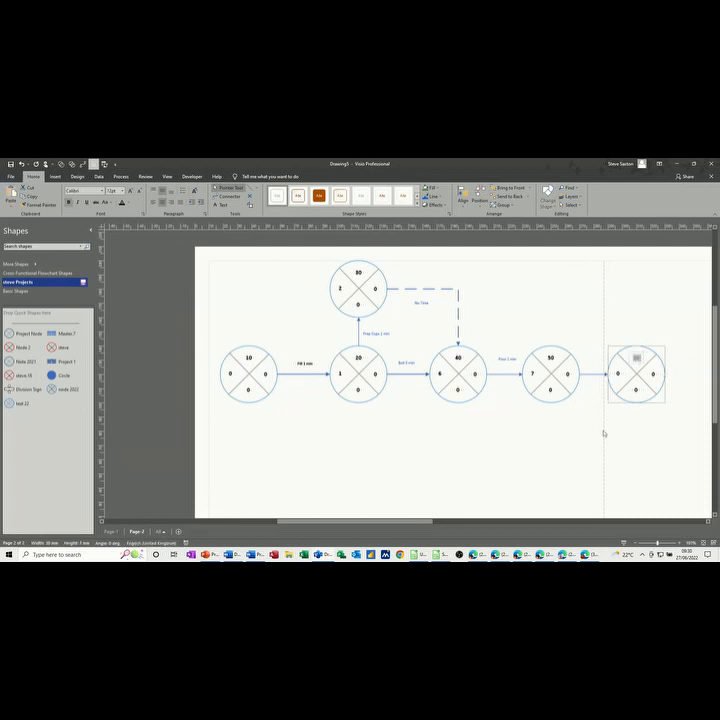
{"action": "type", "text": "60"}
{"action": "left_click_drag", "start_coordinate": [666, 365], "coordinate": [681, 365]}
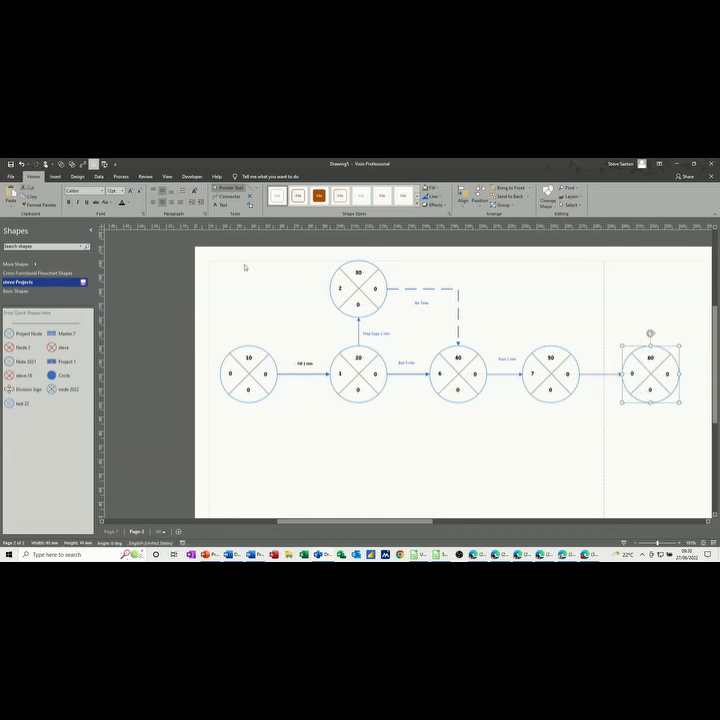
- Change the page's print zoom from a percentage to fitting the drawing to a number of sheets
{"action": "left_click", "coordinate": [77, 176]}
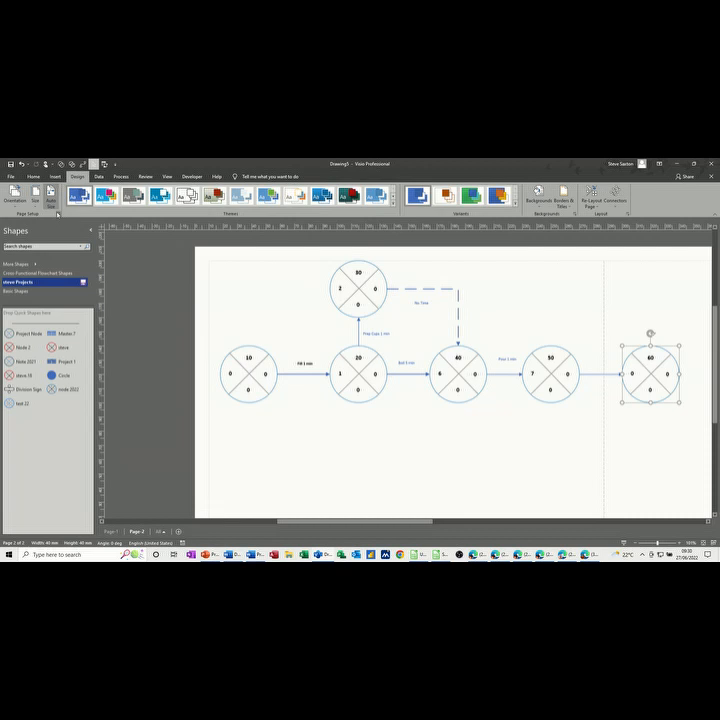
{"action": "left_click", "coordinate": [60, 214]}
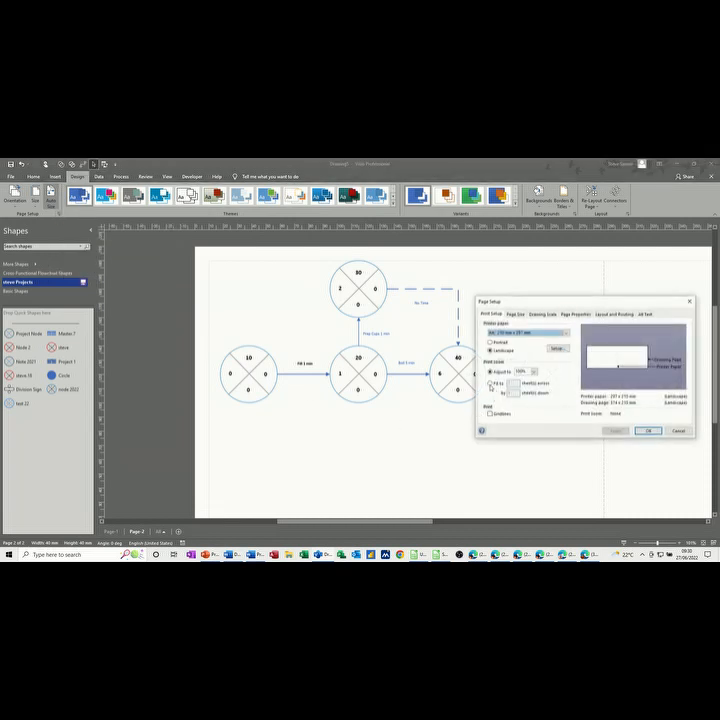
{"action": "left_click", "coordinate": [490, 383]}
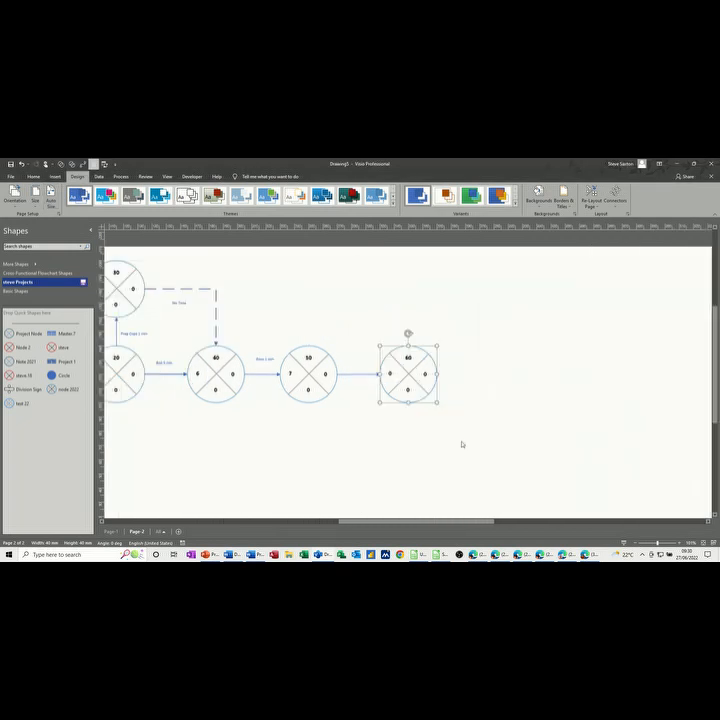
{"action": "left_click_drag", "start_coordinate": [408, 521], "coordinate": [361, 523]}
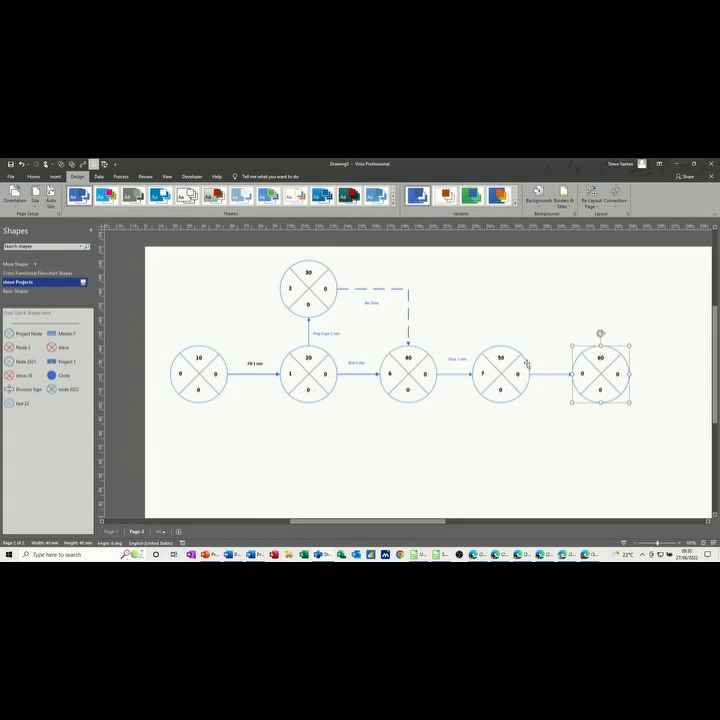
- Add a text label "Drink 5 min" above the connector between nodes 50 and 60
{"action": "left_click", "coordinate": [34, 180]}
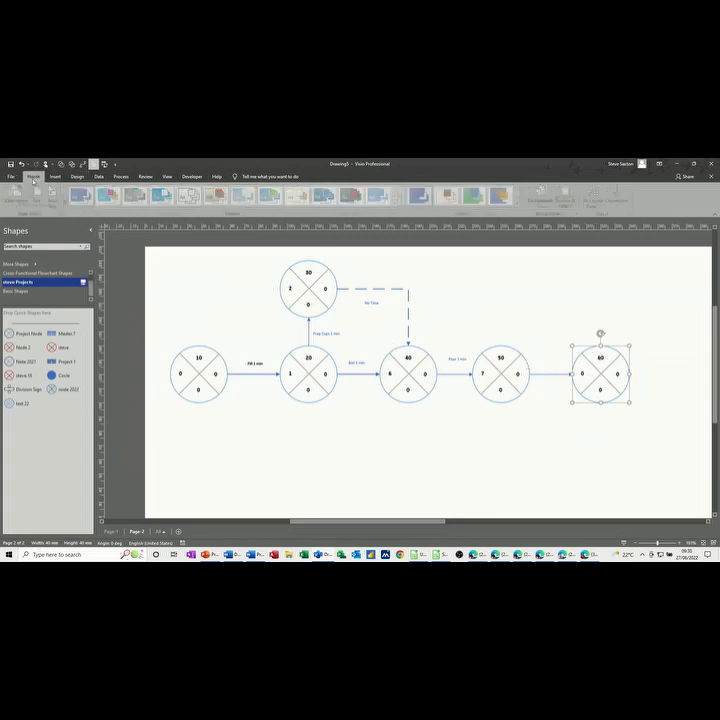
{"action": "left_click", "coordinate": [222, 205]}
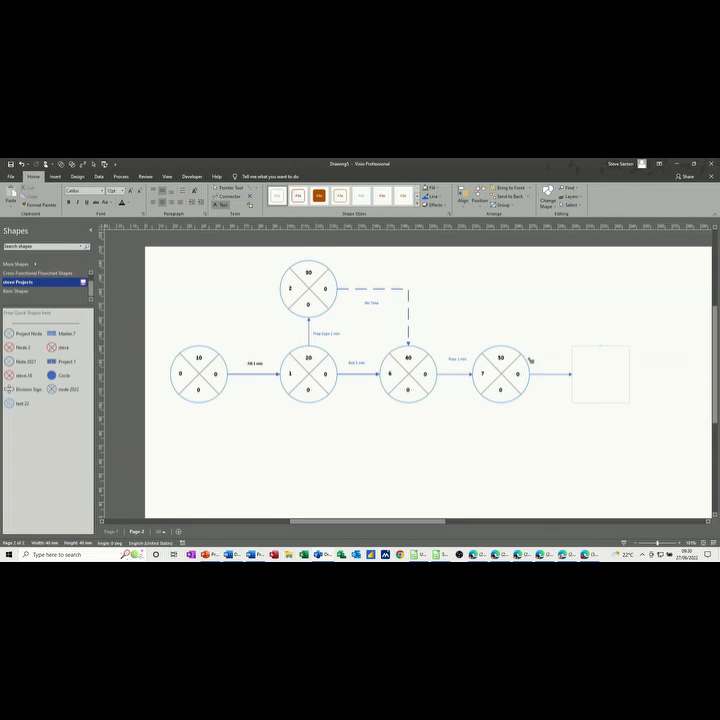
{"action": "left_click_drag", "start_coordinate": [533, 354], "coordinate": [565, 364]}
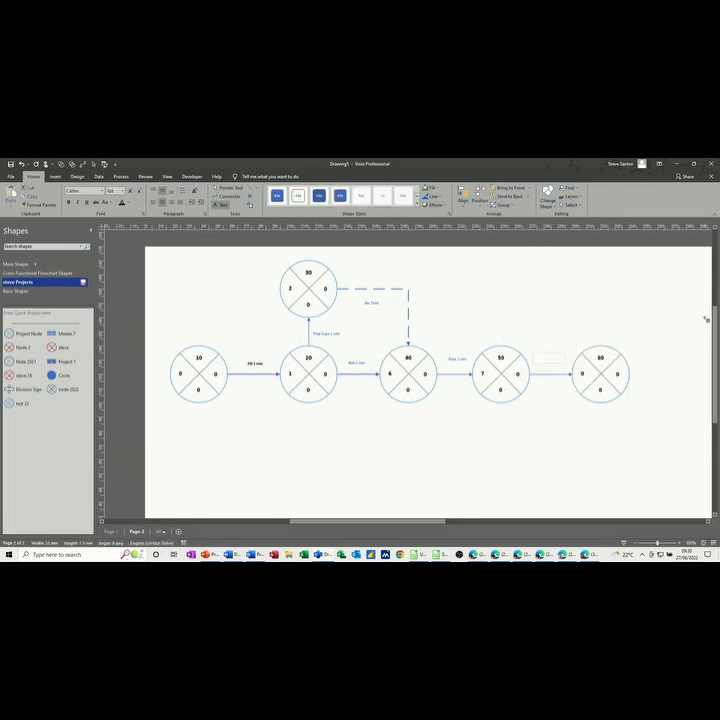
{"action": "type", "text": "Brew 5 min"}
{"action": "left_click", "coordinate": [221, 188]}
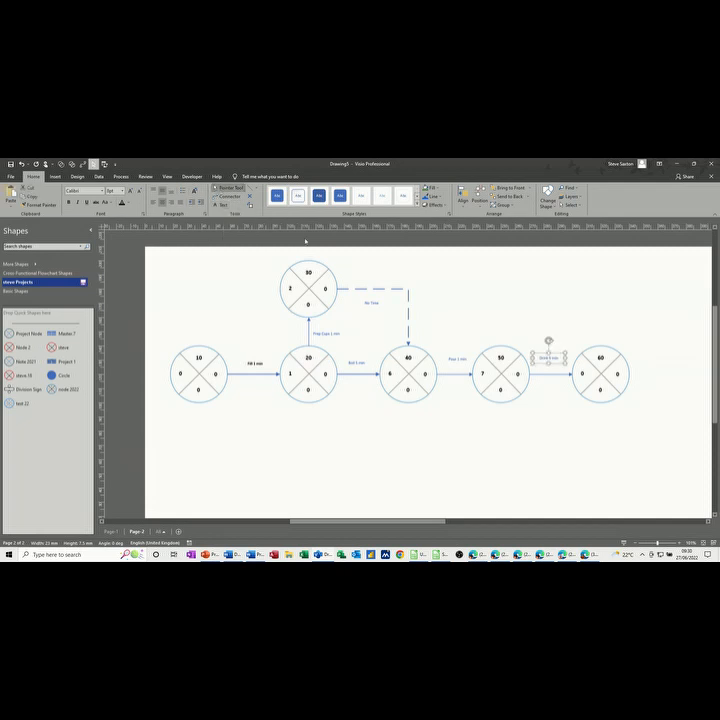
- Set both the left and the right quadrant of node 60 to 12
{"action": "left_click", "coordinate": [581, 373]}
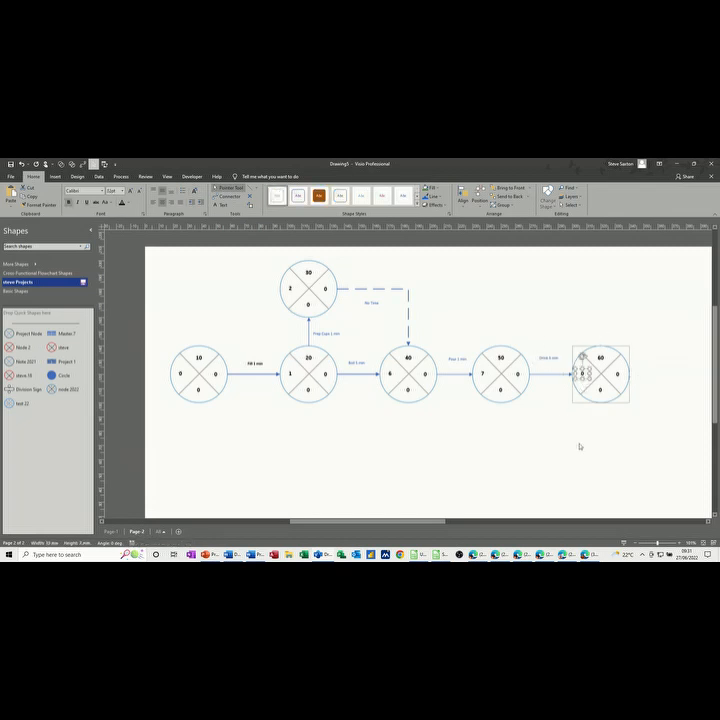
{"action": "type", "text": "12"}
{"action": "left_click", "coordinate": [560, 362]}
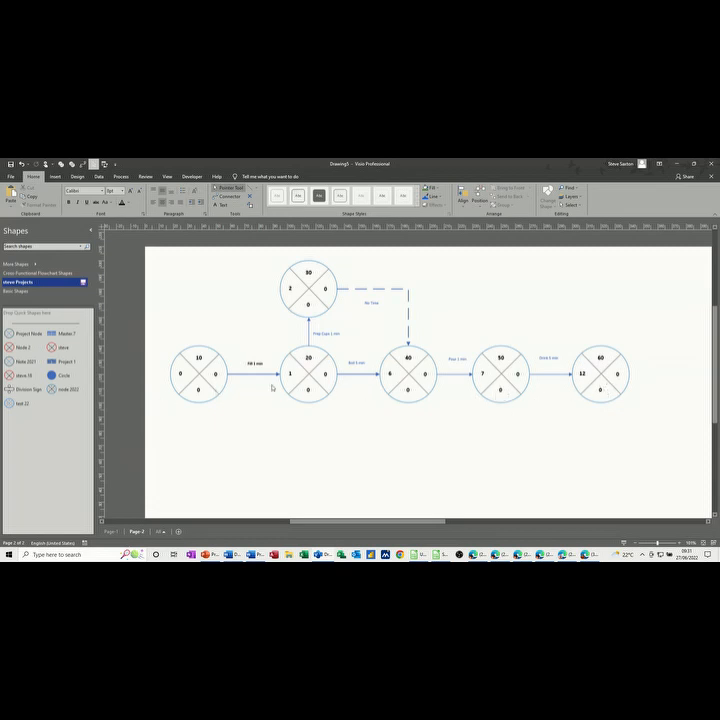
{"action": "left_click", "coordinate": [618, 374]}
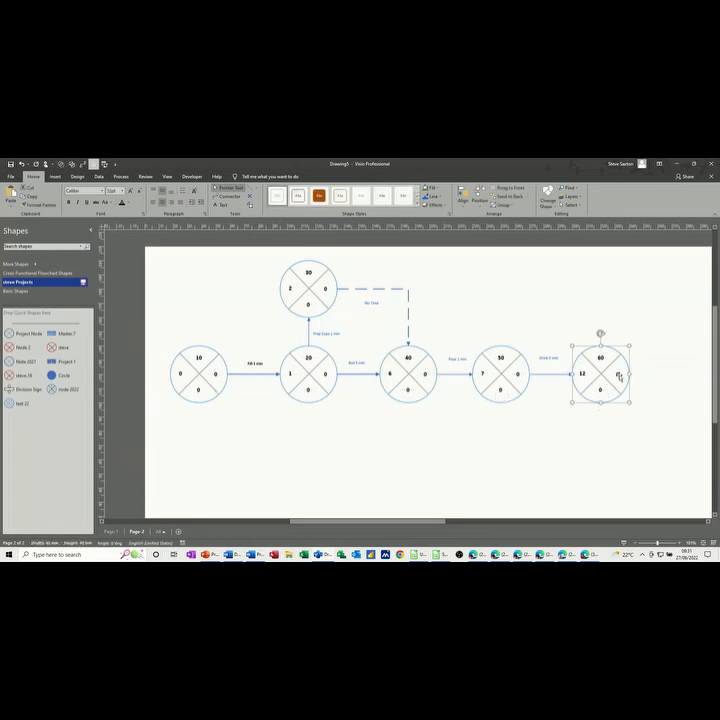
{"action": "type", "text": "12"}
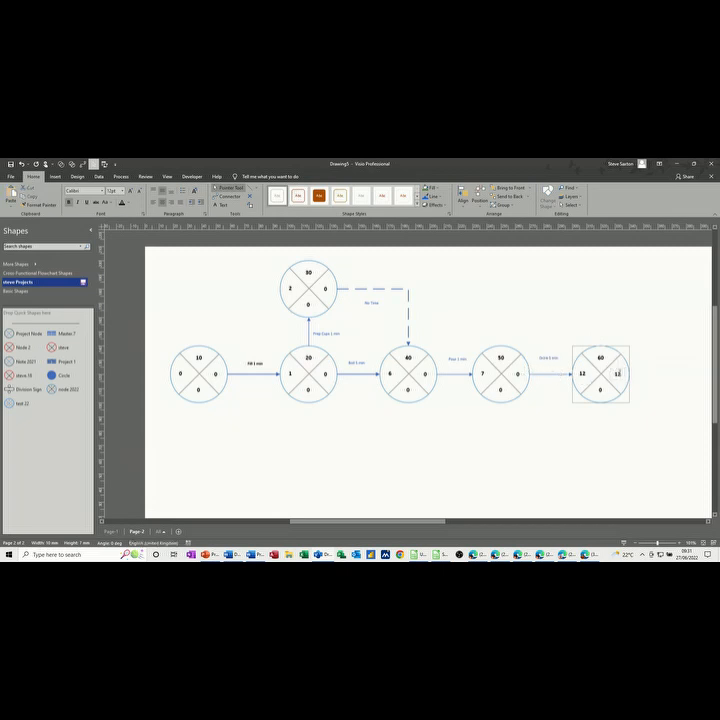
- Set the right quadrant of node 50 to 7 and that of node 40 to 6
{"action": "left_click", "coordinate": [518, 374]}
{"action": "left_click", "coordinate": [519, 374]}
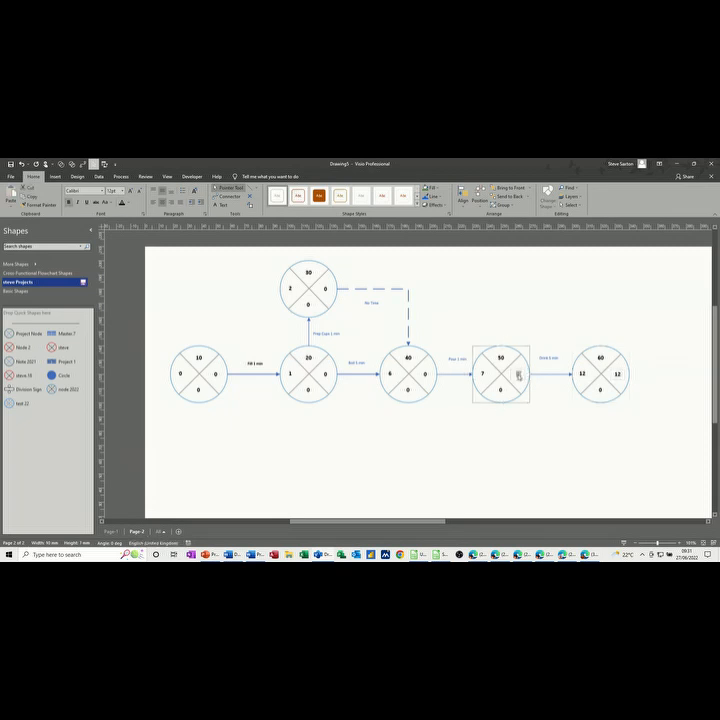
{"action": "type", "text": "7"}
{"action": "left_click", "coordinate": [424, 374]}
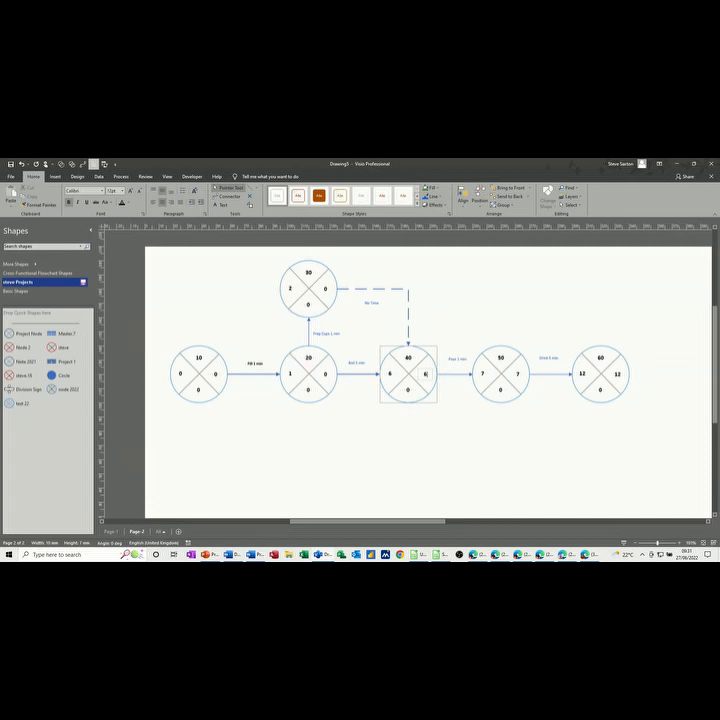
- Set the right quadrant of node 30 to 6 and its bottom quadrant to 4
{"action": "left_click", "coordinate": [326, 289]}
{"action": "left_click", "coordinate": [325, 289]}
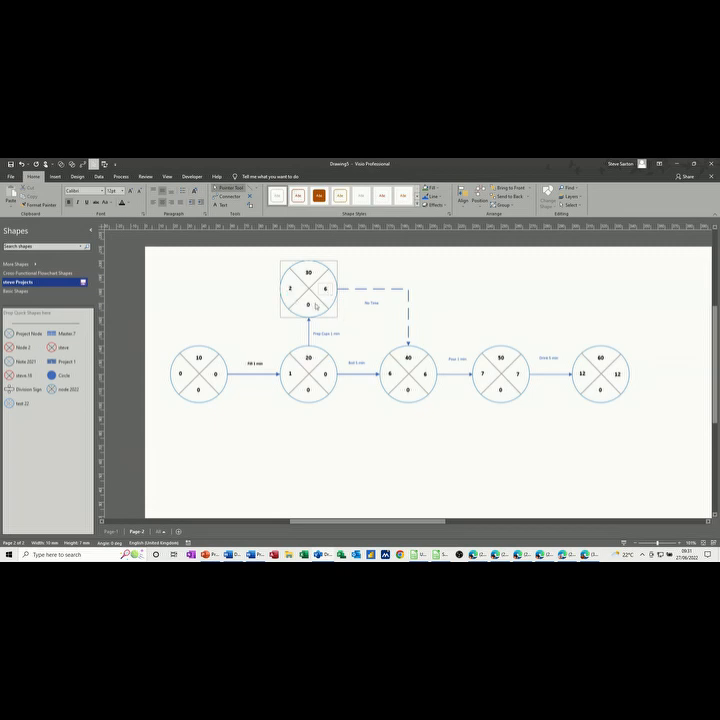
{"action": "left_click", "coordinate": [308, 305]}
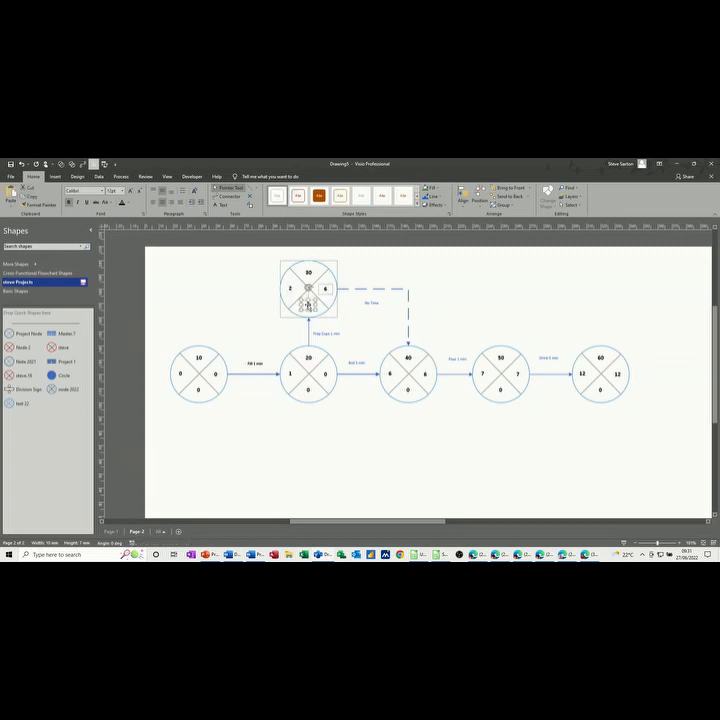
{"action": "type", "text": "4"}
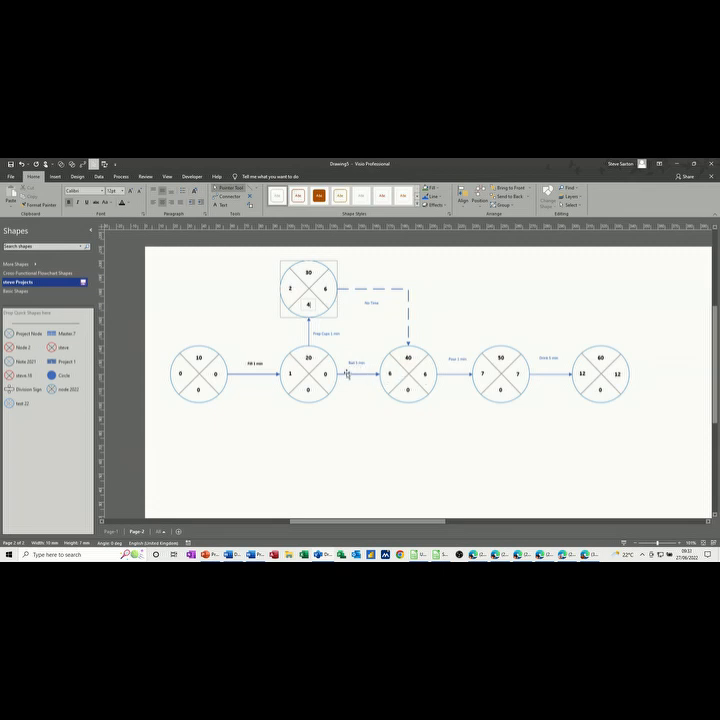
- Set the right quadrant of node 20 to 1 and deselect the node
{"action": "left_click", "coordinate": [326, 375]}
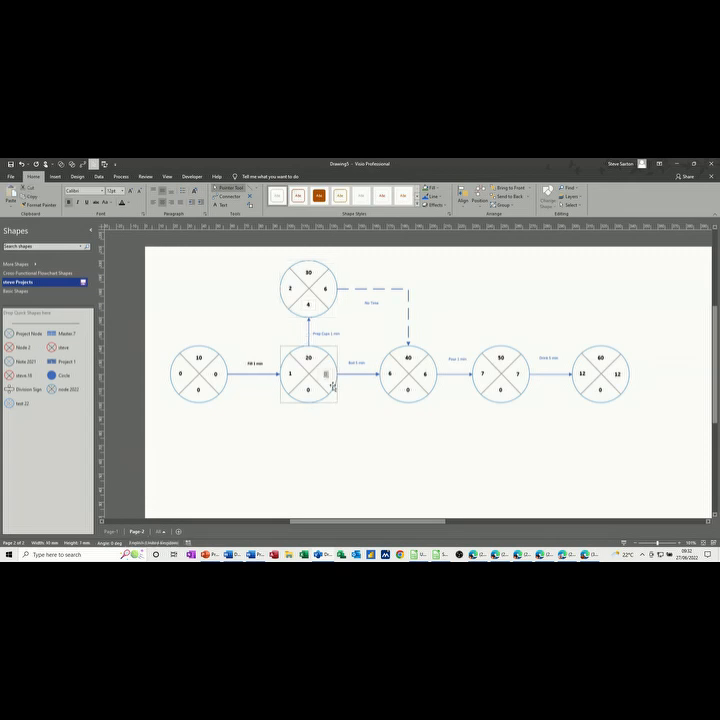
{"action": "type", "text": "1"}
{"action": "left_click", "coordinate": [331, 387]}
{"action": "left_click", "coordinate": [318, 418]}
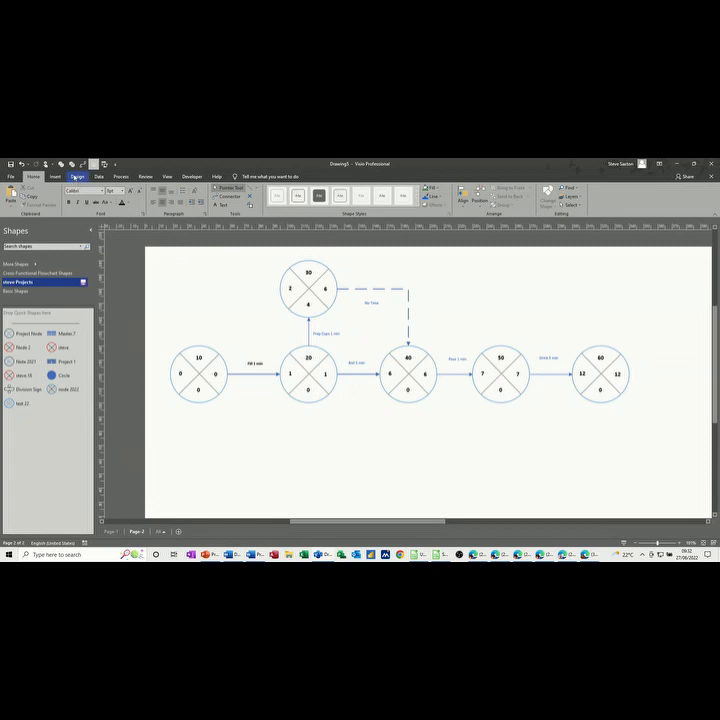
- Add a border and title style with a solid blue title bar across the top of the page
{"action": "left_click", "coordinate": [76, 177]}
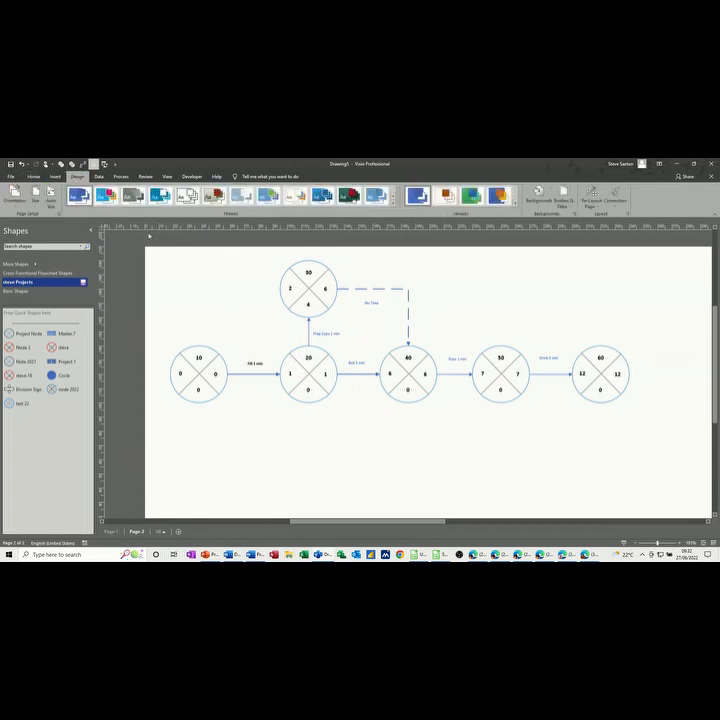
{"action": "left_click", "coordinate": [563, 197]}
{"action": "left_click", "coordinate": [570, 275]}
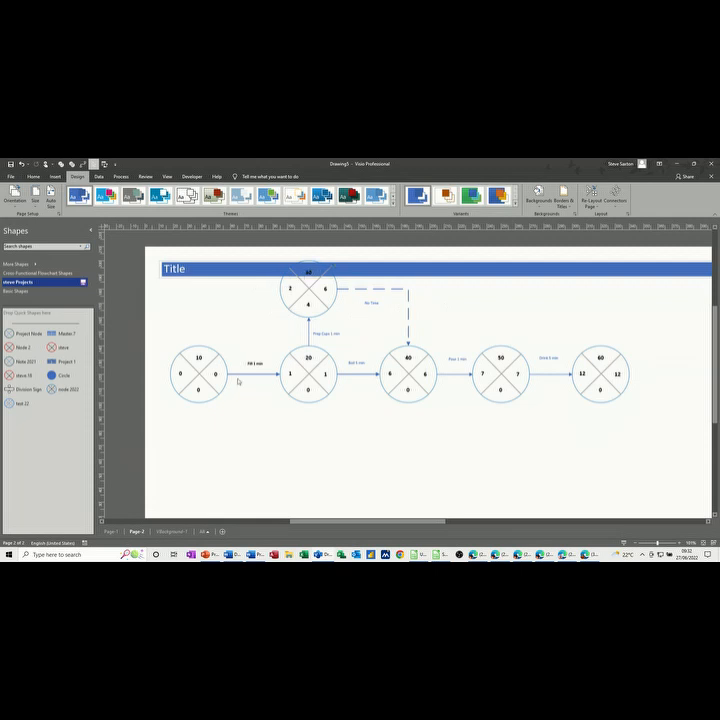
- Change the title on the background page to "Making Tea" and return to Page-2
{"action": "left_click", "coordinate": [170, 532]}
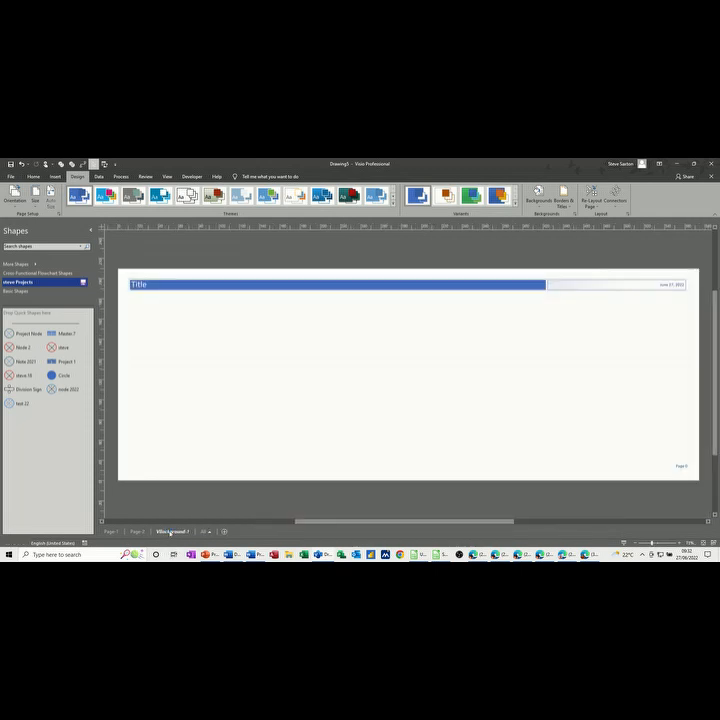
{"action": "left_click", "coordinate": [149, 287]}
{"action": "type", "text": "ma"}
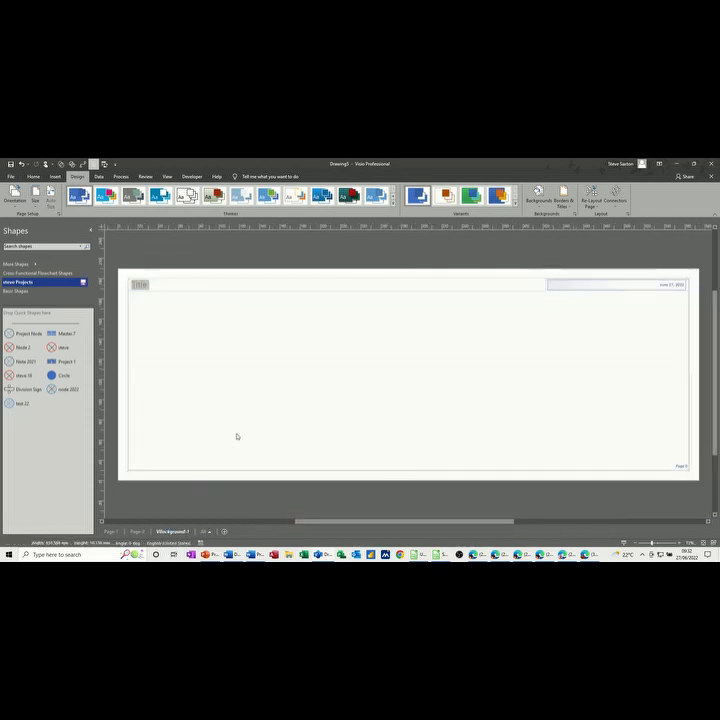
{"action": "type", "text": "king Tea"}
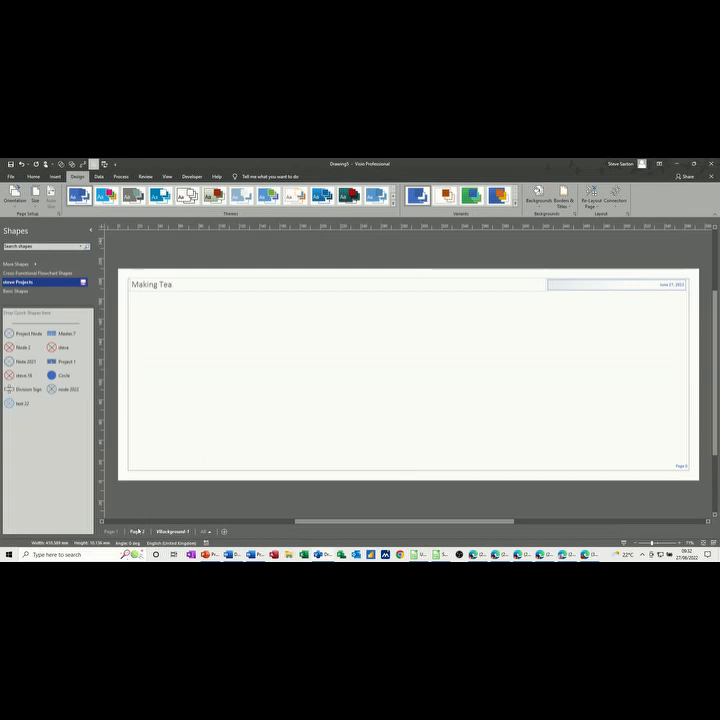
{"action": "left_click", "coordinate": [138, 531]}
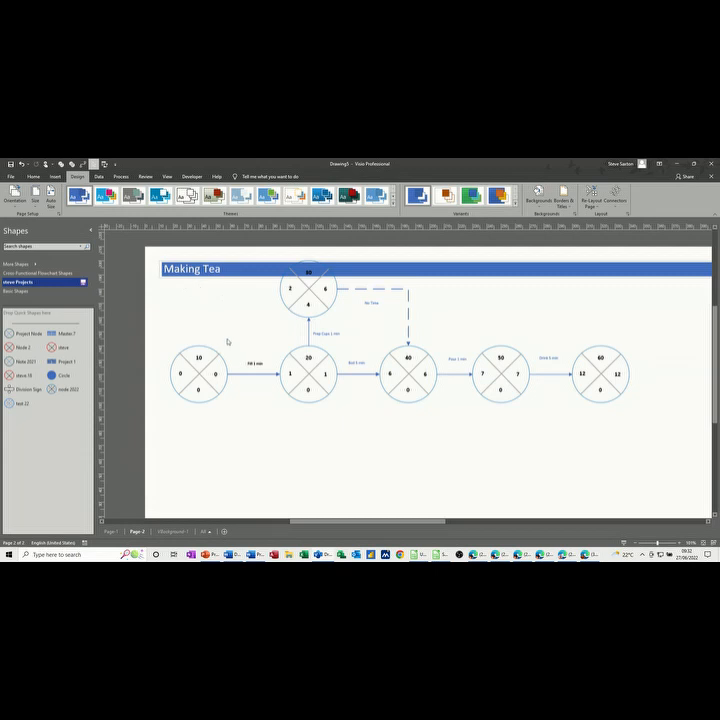
- Move the whole network diagram down until its upper node is clear of the title bar
{"action": "key", "text": "ctrl+a"}
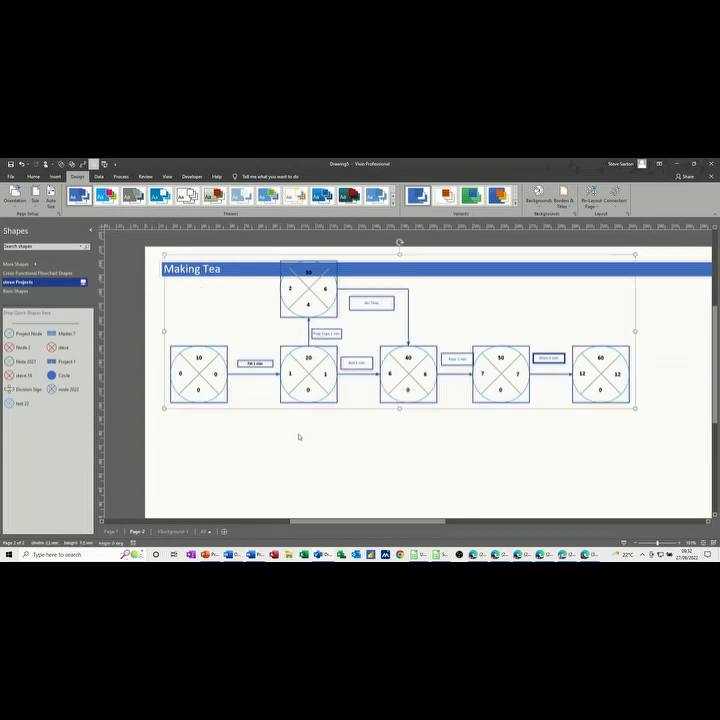
{"action": "key", "text": "Down"}
{"action": "key", "text": "Down"}
{"action": "key", "text": "Down"}
{"action": "key", "text": "Down"}
{"action": "key", "text": "Down"}
{"action": "key", "text": "Down"}
{"action": "key", "text": "Down"}
{"action": "key", "text": "Down"}
{"action": "key", "text": "Down"}
{"action": "key", "text": "Down"}
{"action": "key", "text": "Down"}
{"action": "key", "text": "Down"}
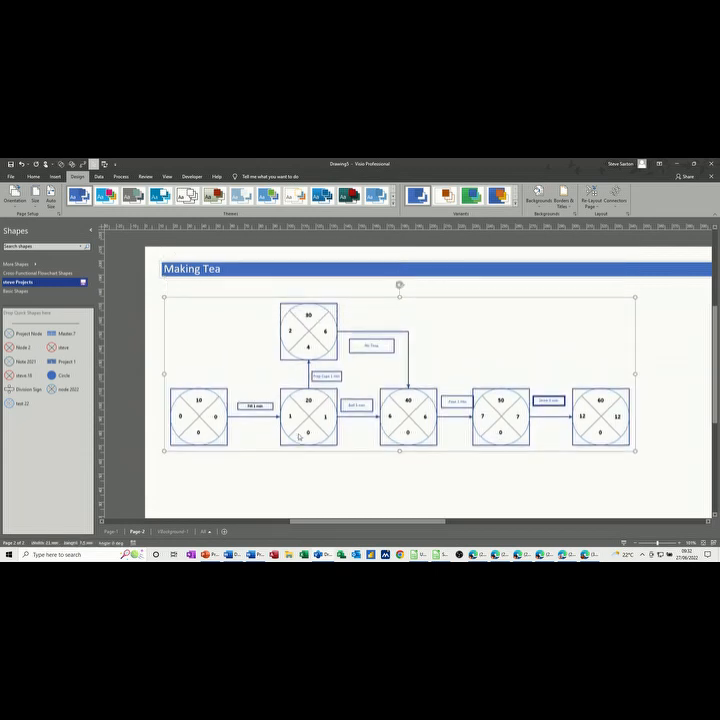
{"action": "left_click", "coordinate": [347, 472]}
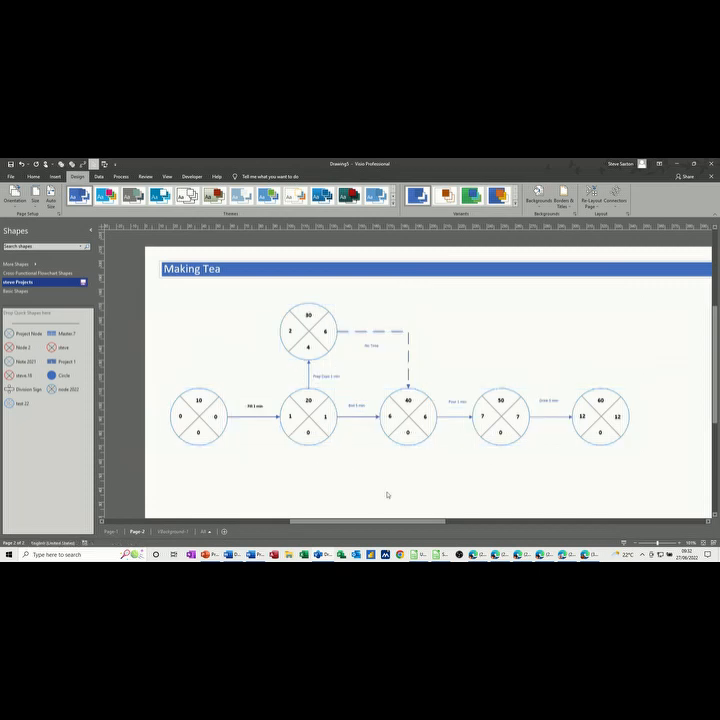
- Apply the current font colour to the text of all shapes in the network diagram
{"action": "key", "text": "ctrl+a"}
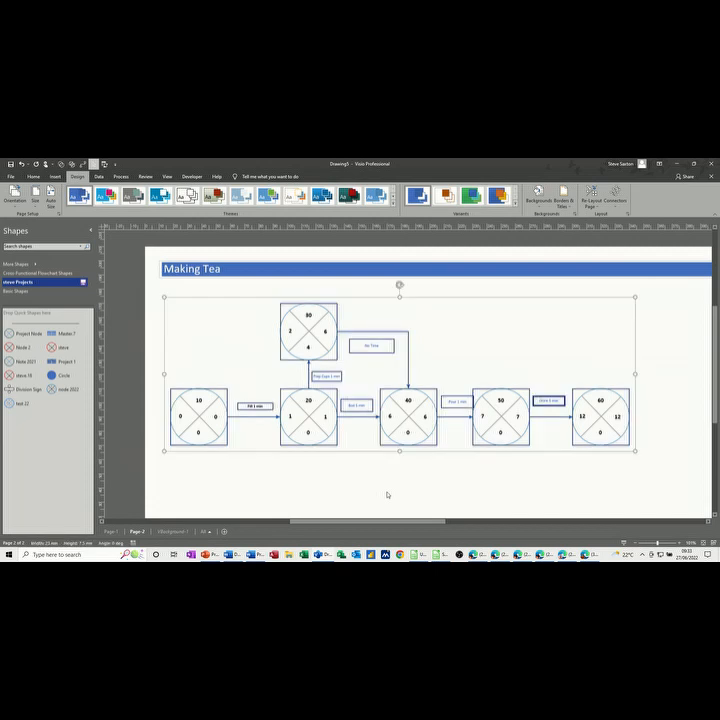
{"action": "left_click", "coordinate": [33, 176]}
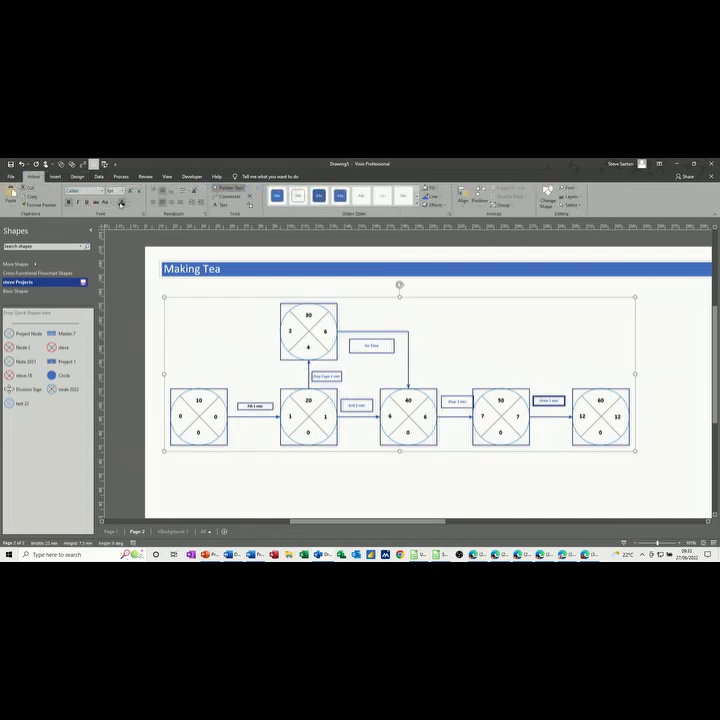
{"action": "left_click", "coordinate": [122, 203]}
{"action": "left_click", "coordinate": [325, 482]}
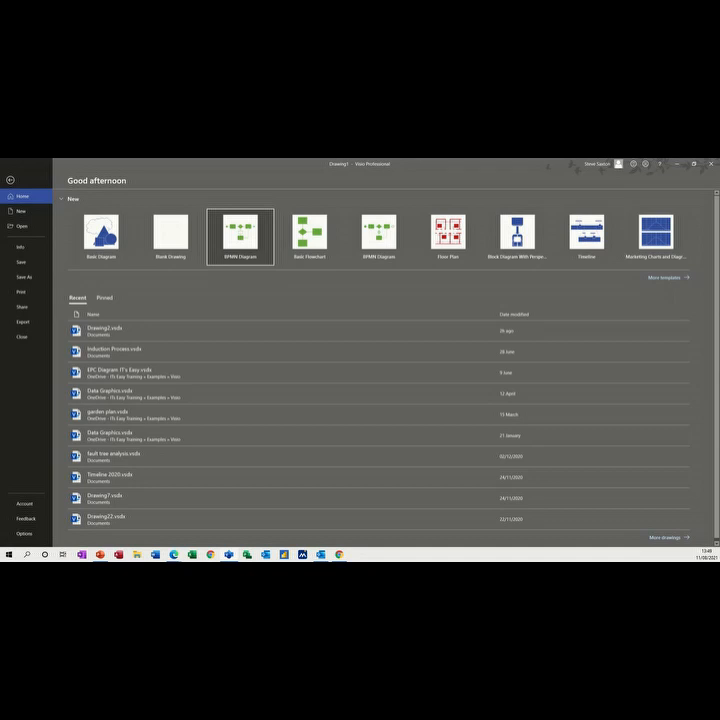
- Create a new BPMN Diagram drawing and place a Pool / Lane shape near the top of the page
{"action": "left_click", "coordinate": [232, 241]}
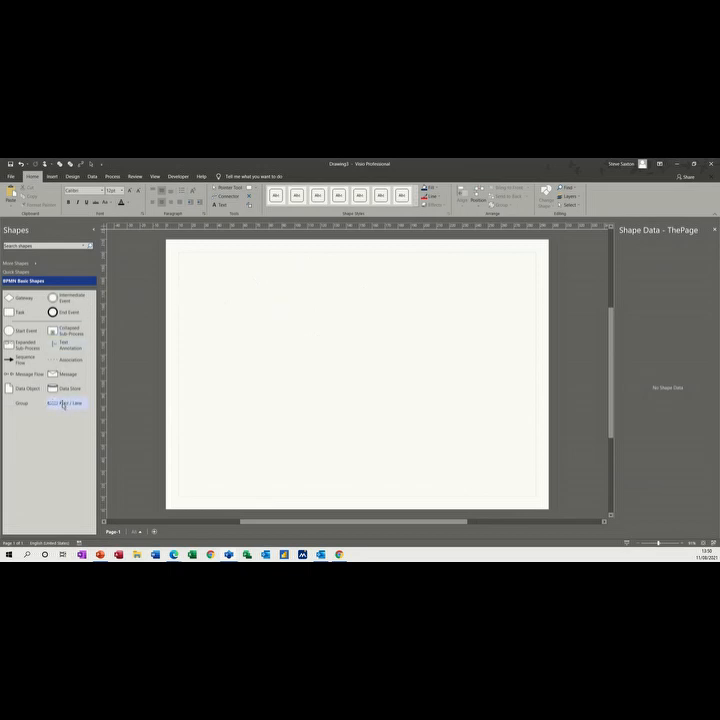
{"action": "left_click_drag", "start_coordinate": [68, 404], "coordinate": [286, 291]}
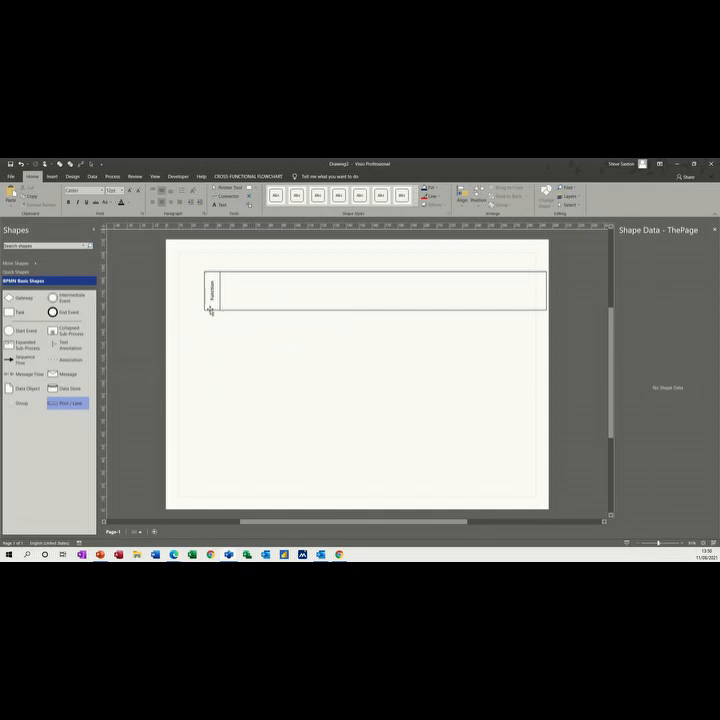
- Add a second lane below the existing one and title the pool "Test"
{"action": "left_click", "coordinate": [212, 310]}
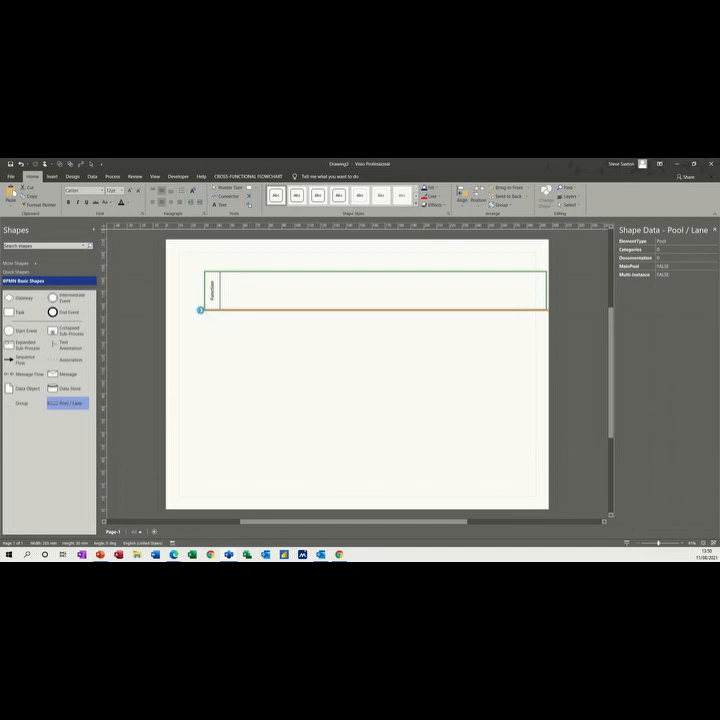
{"action": "left_click", "coordinate": [201, 309]}
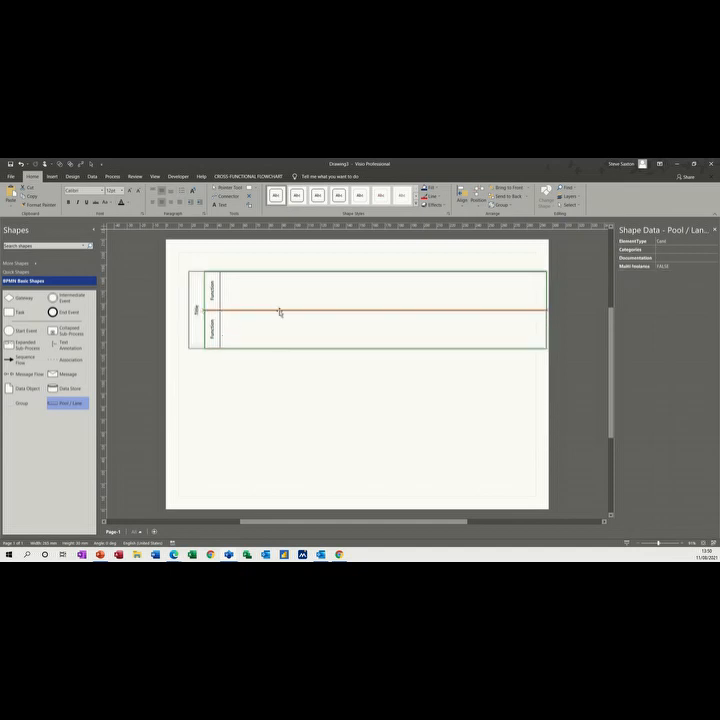
{"action": "left_click", "coordinate": [196, 311]}
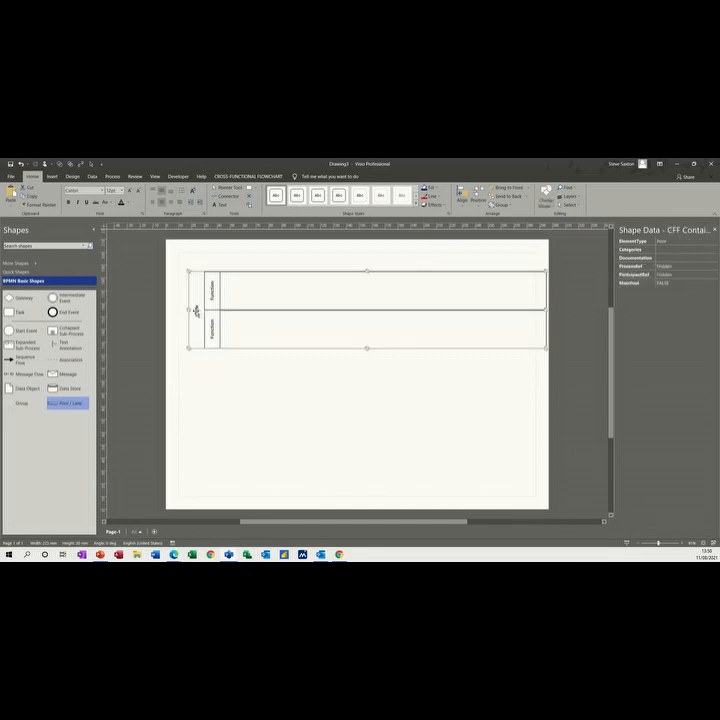
{"action": "double_click", "coordinate": [196, 311]}
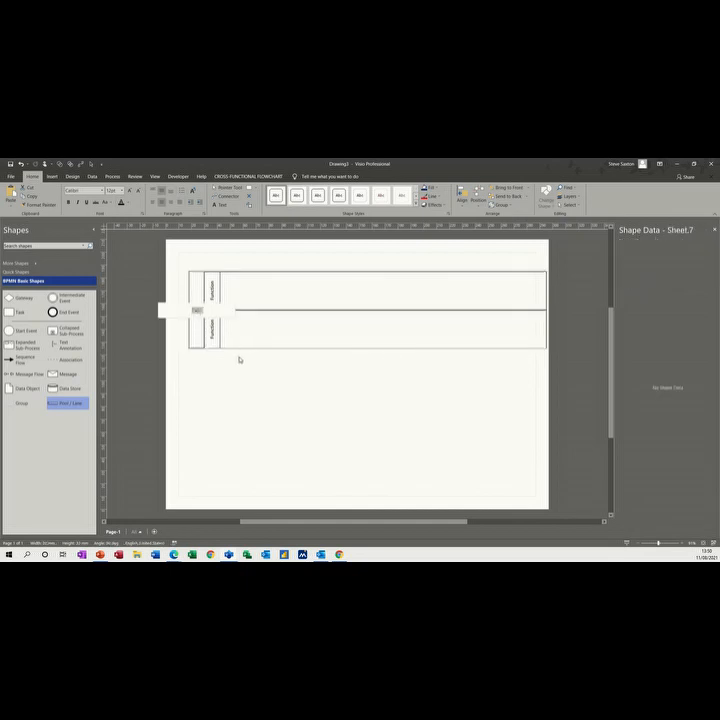
{"action": "type", "text": "Text"}
- Name the pool's upper lane "Test 1" and its lower lane "Test 2"
{"action": "left_click", "coordinate": [212, 291]}
{"action": "type", "text": "Text 1"}
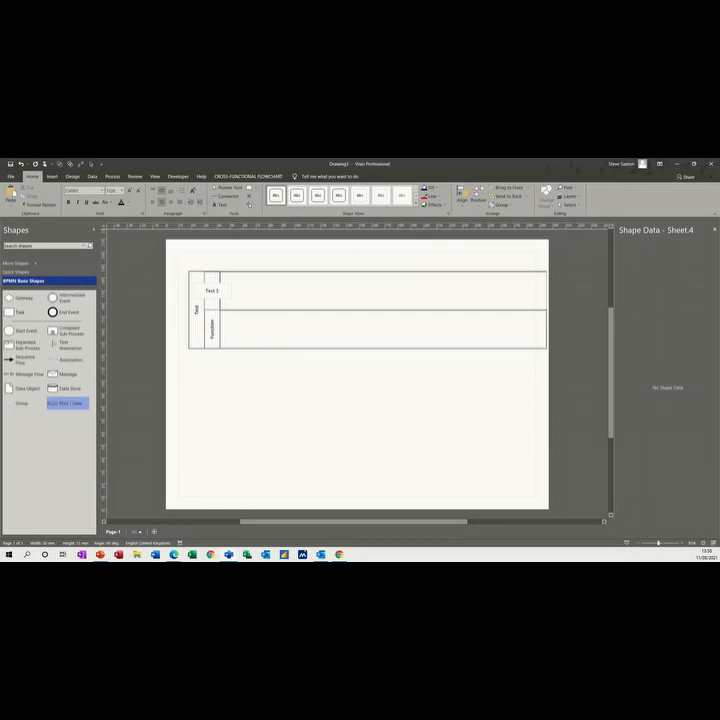
{"action": "double_click", "coordinate": [212, 330]}
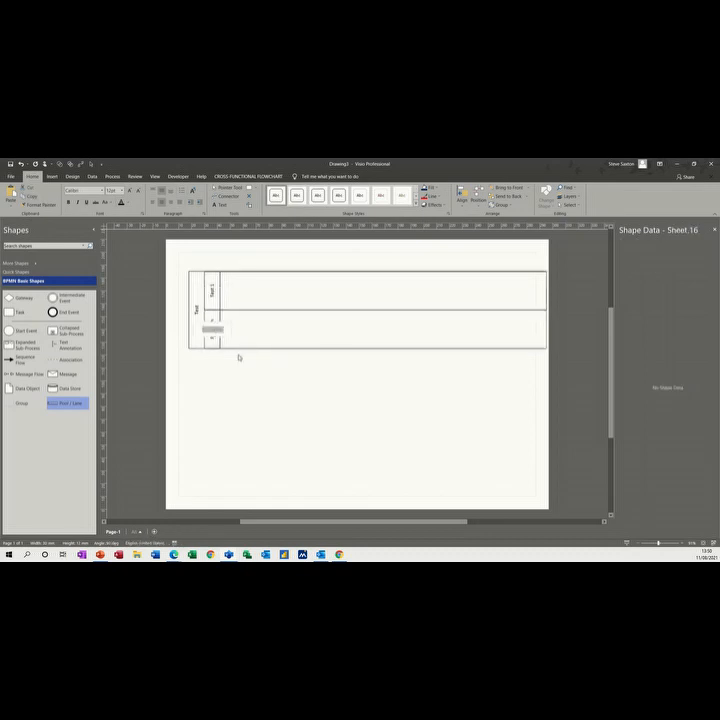
{"action": "type", "text": "Test 2"}
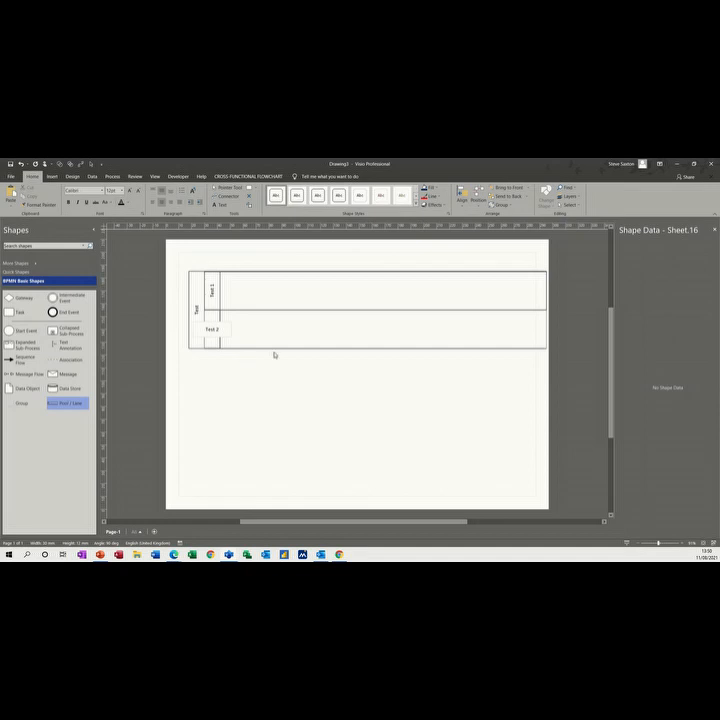
{"action": "left_click", "coordinate": [280, 339]}
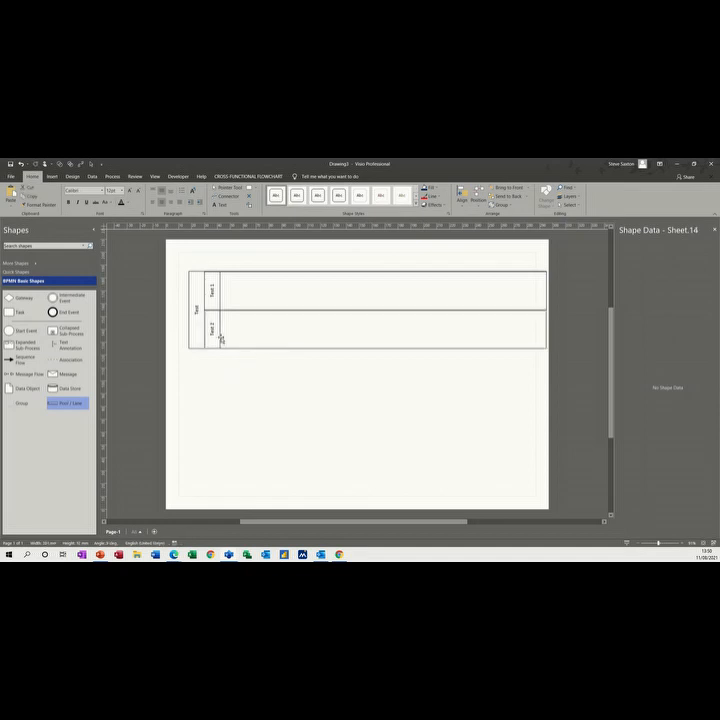
- Place a separate Pool / Lane shape below the Test pool and label it "Customer 1"
{"action": "left_click_drag", "start_coordinate": [72, 403], "coordinate": [255, 422]}
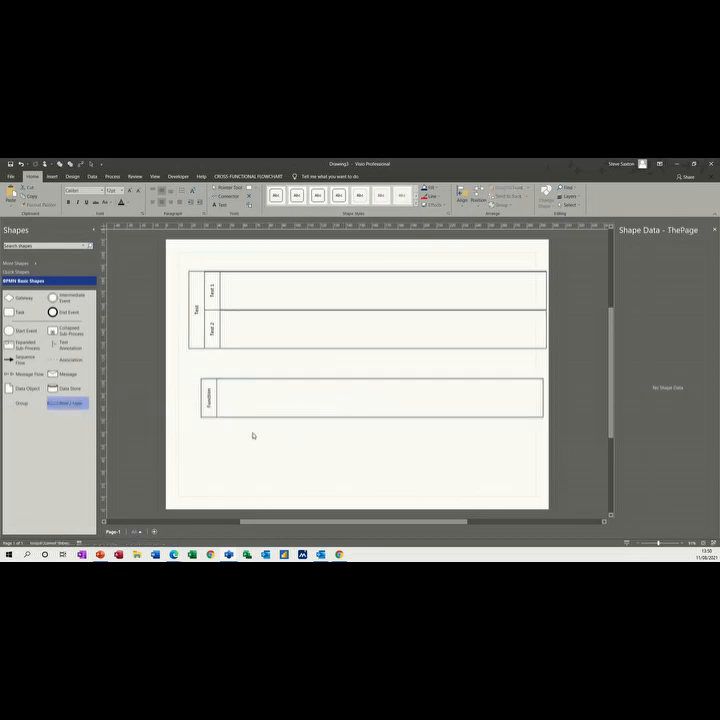
{"action": "double_click", "coordinate": [208, 398]}
{"action": "key", "text": "BackSpace"}
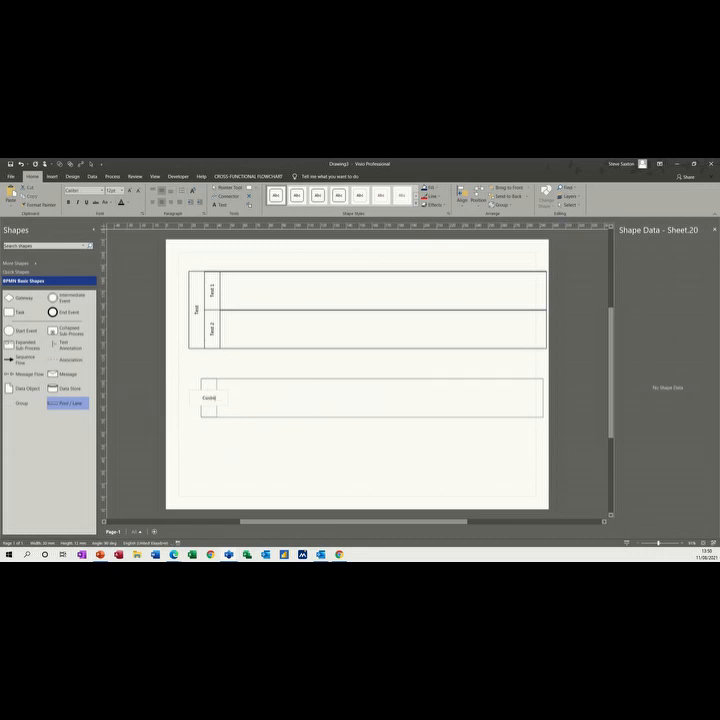
{"action": "type", "text": "Customer S"}
{"action": "left_click", "coordinate": [235, 471]}
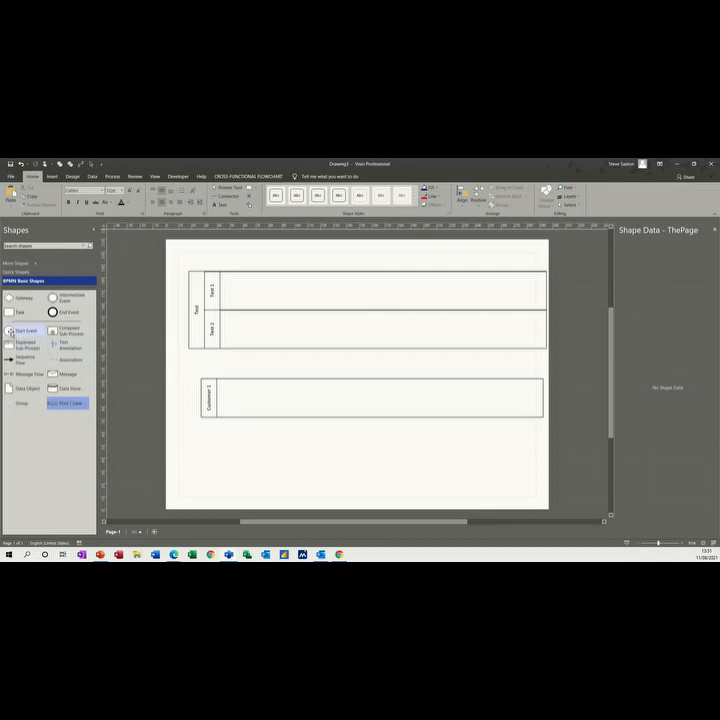
- Look through the diagram validation options, including the rules to check
{"action": "left_click", "coordinate": [113, 177]}
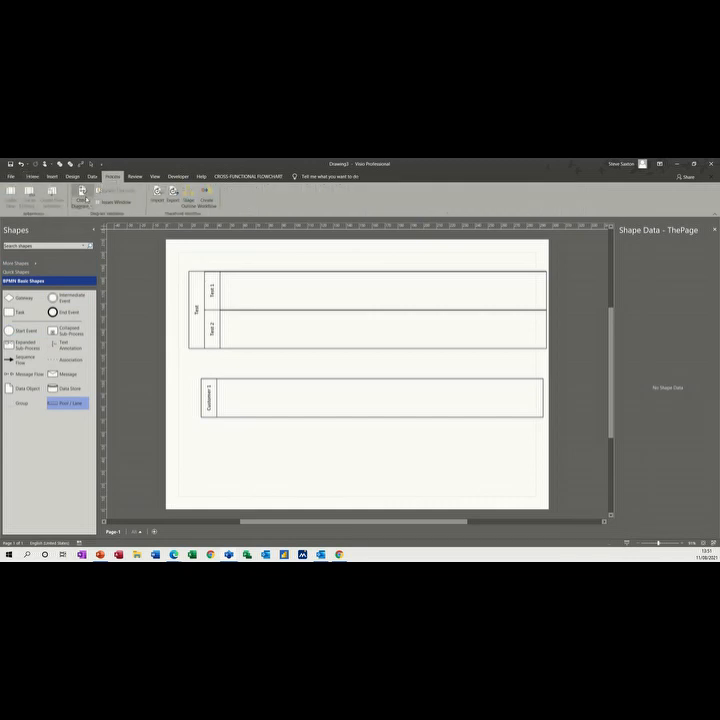
{"action": "left_click", "coordinate": [86, 204]}
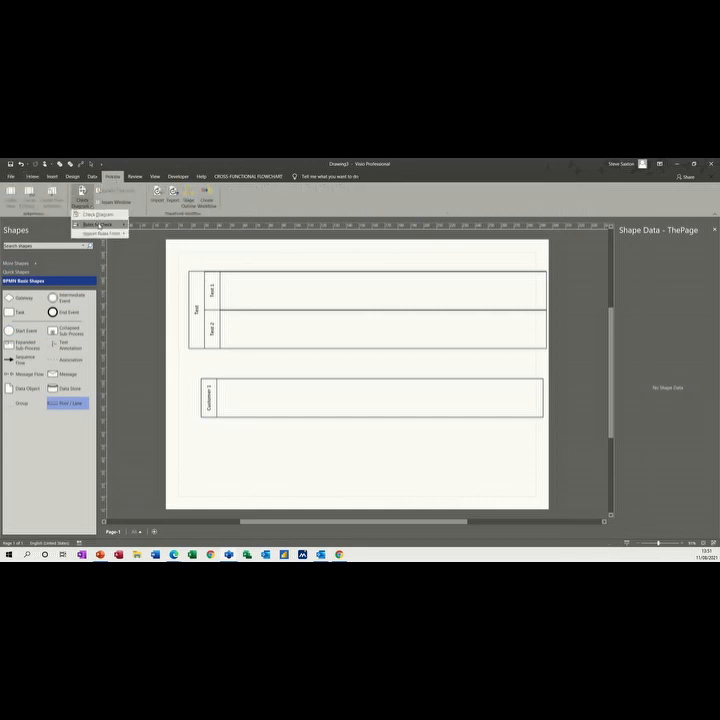
{"action": "mouse_move", "coordinate": [115, 224]}
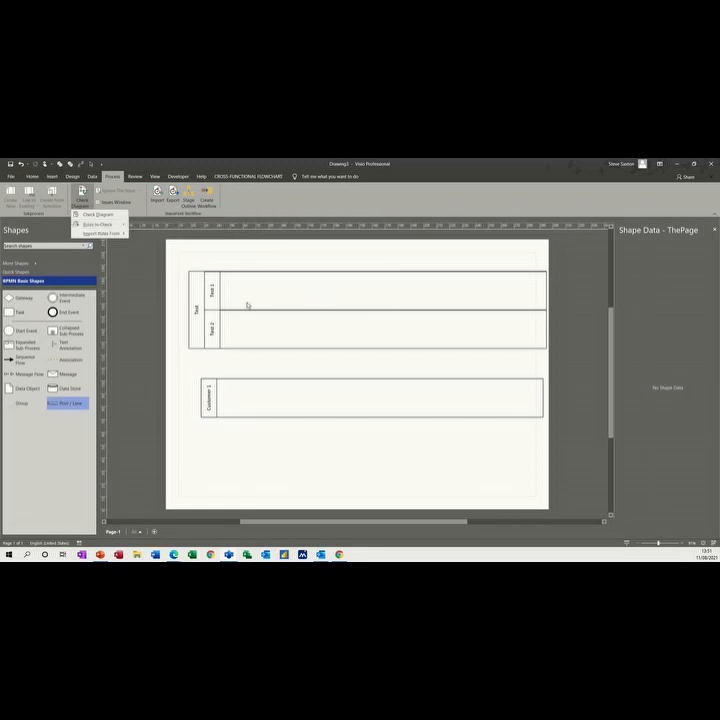
{"action": "mouse_move", "coordinate": [91, 223]}
- Place a Start Event in the Test 1 lane and append a connected Task and End Event after it
{"action": "left_click", "coordinate": [9, 332]}
{"action": "left_click_drag", "start_coordinate": [18, 334], "coordinate": [245, 295]}
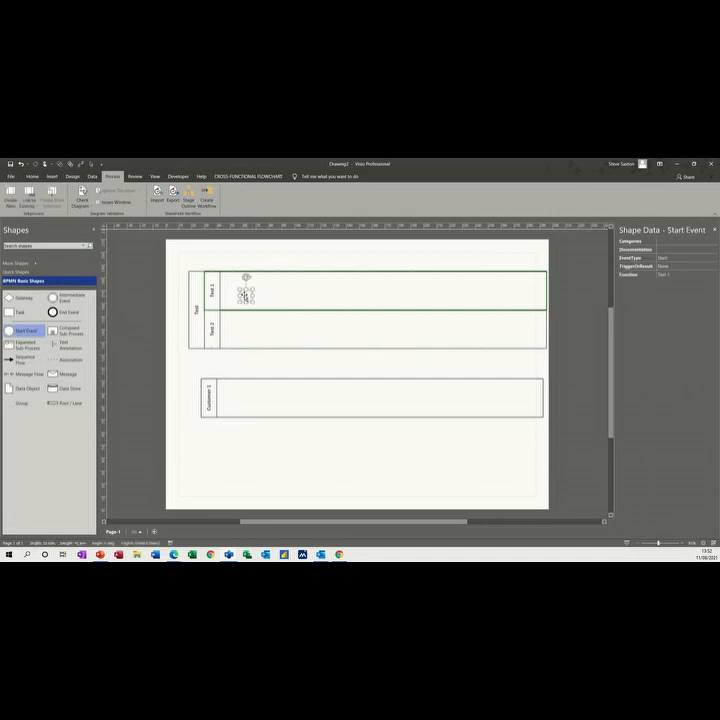
{"action": "mouse_move", "coordinate": [260, 297]}
{"action": "left_click", "coordinate": [267, 299]}
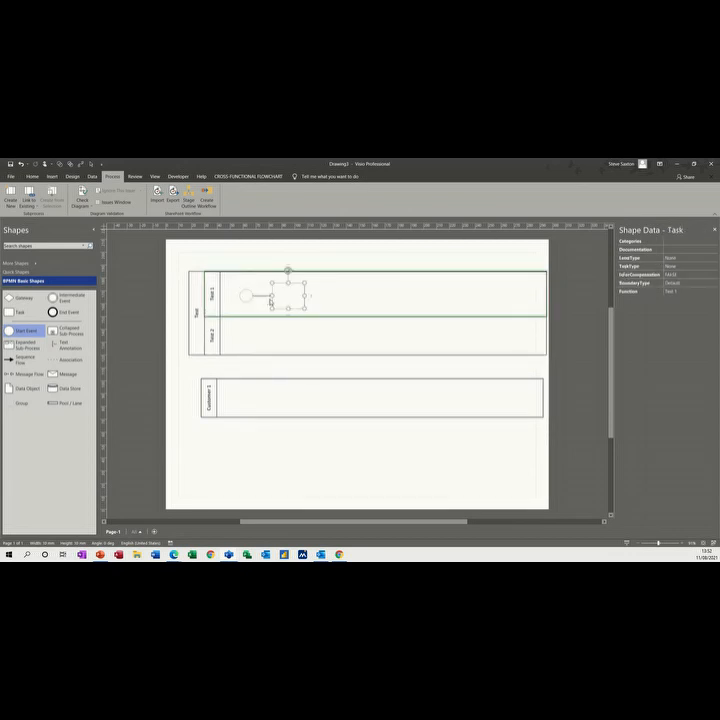
{"action": "mouse_move", "coordinate": [310, 297]}
{"action": "left_click", "coordinate": [319, 307]}
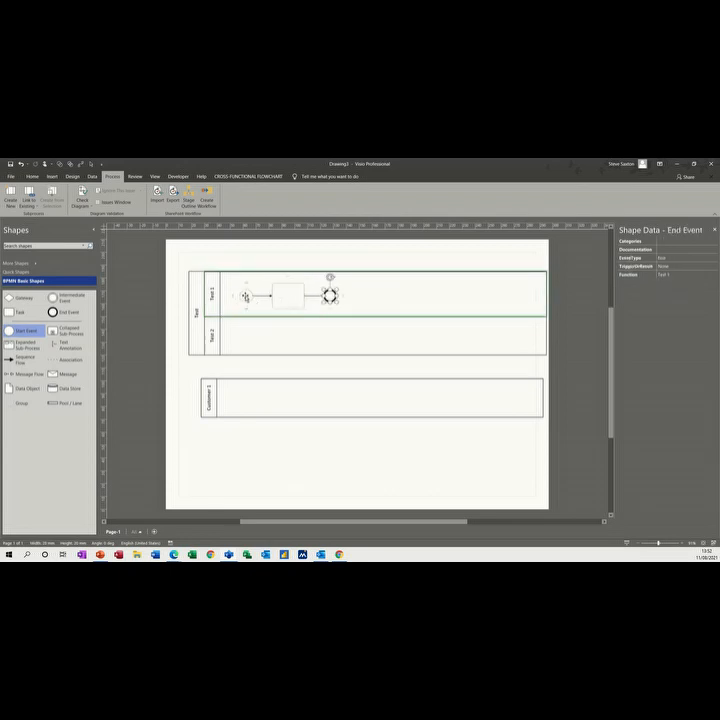
- Label the task in the Test 1 lane "Task 1" and validate the diagram
{"action": "left_click", "coordinate": [289, 298]}
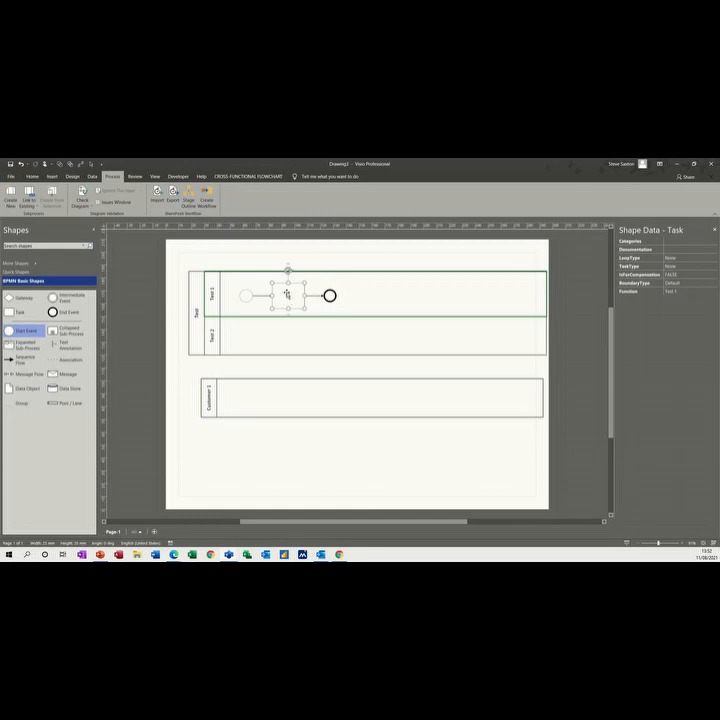
{"action": "type", "text": "Task 1"}
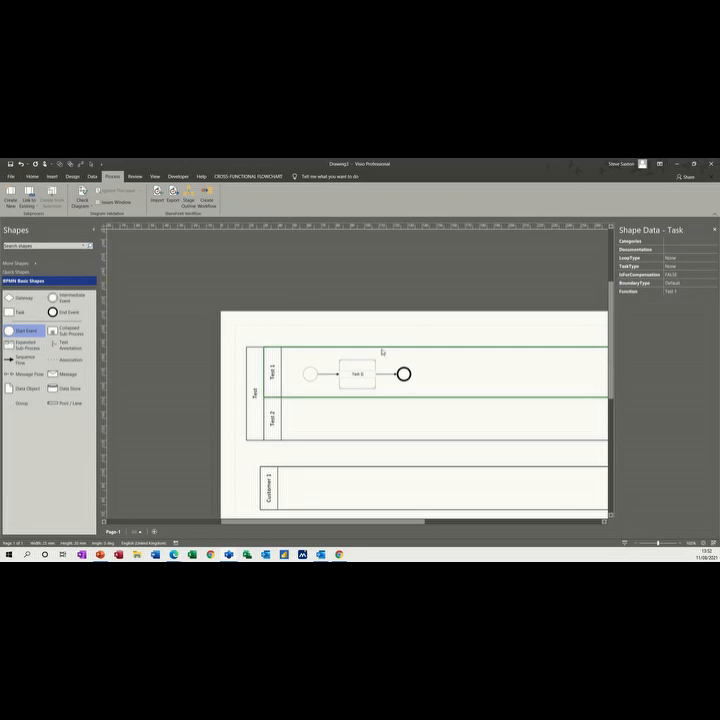
{"action": "left_click", "coordinate": [427, 373]}
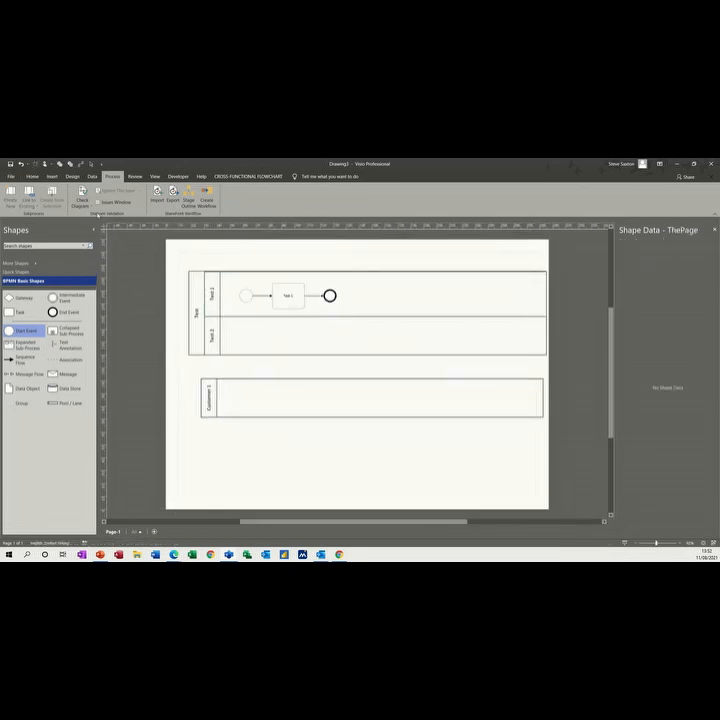
{"action": "left_click", "coordinate": [80, 193]}
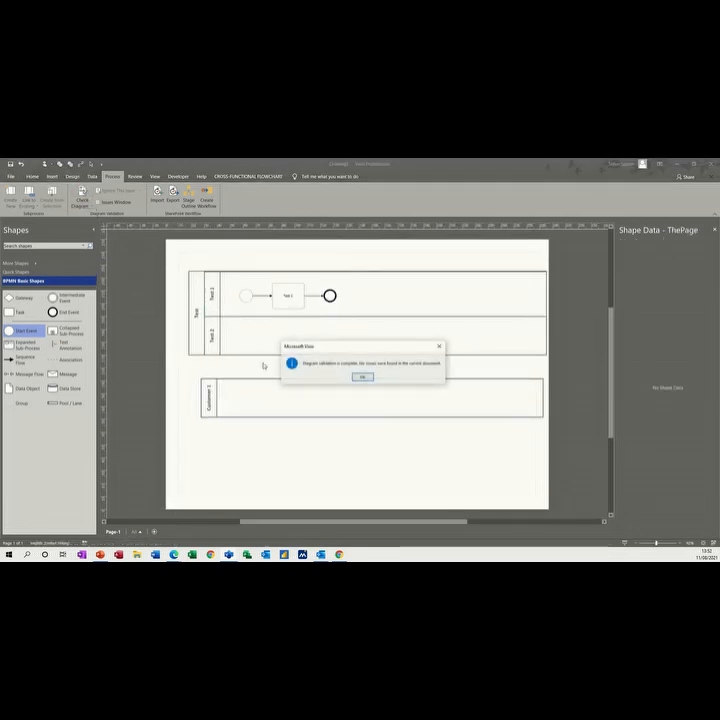
{"action": "left_click", "coordinate": [362, 378]}
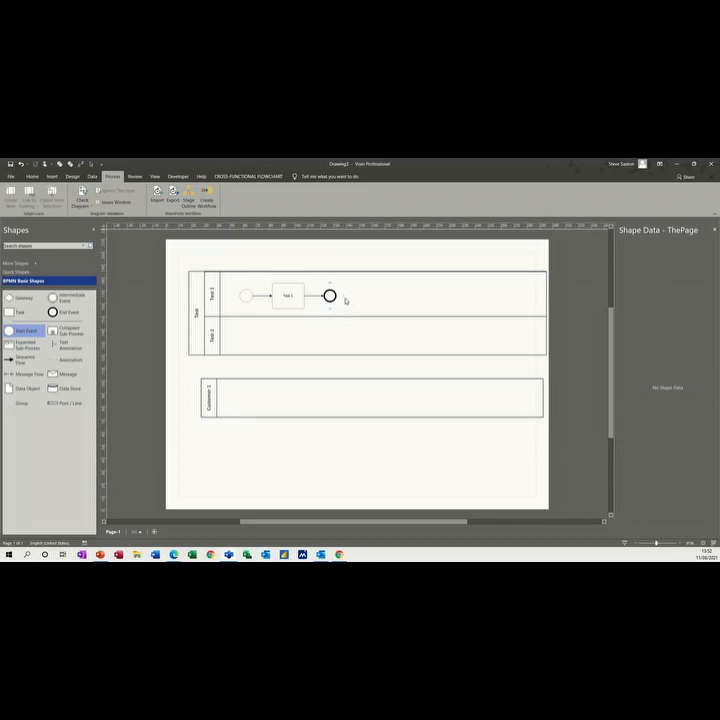
- Append a connected Gateway after the End Event in the Test 1 lane and validate the diagram
{"action": "mouse_move", "coordinate": [349, 297]}
{"action": "left_click", "coordinate": [351, 286]}
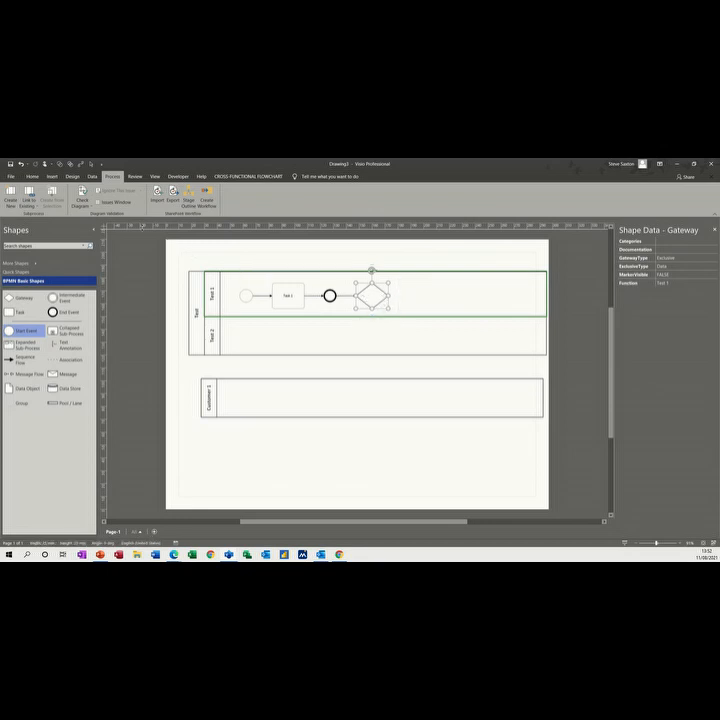
{"action": "left_click", "coordinate": [82, 195]}
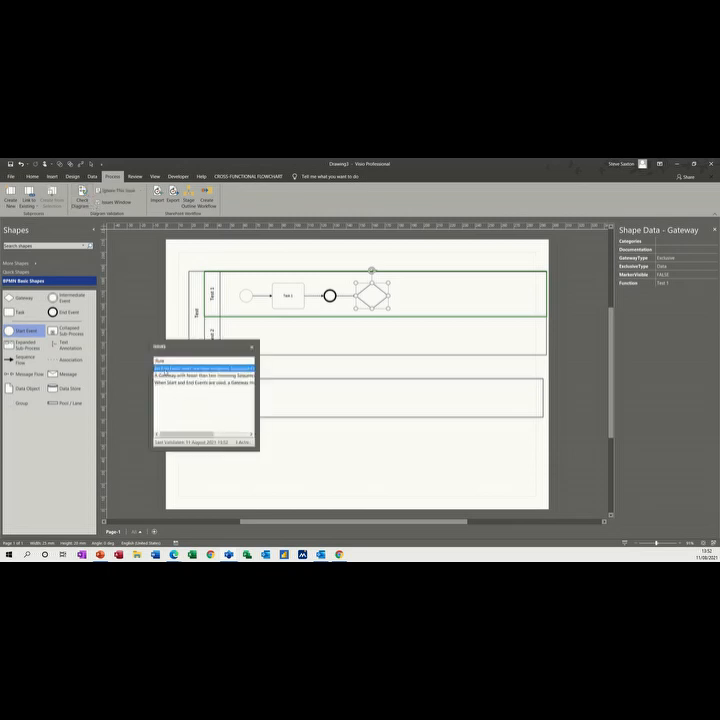
- Examine the listed validation issues and the shapes they refer to, and close the issues list
{"action": "left_click", "coordinate": [165, 370]}
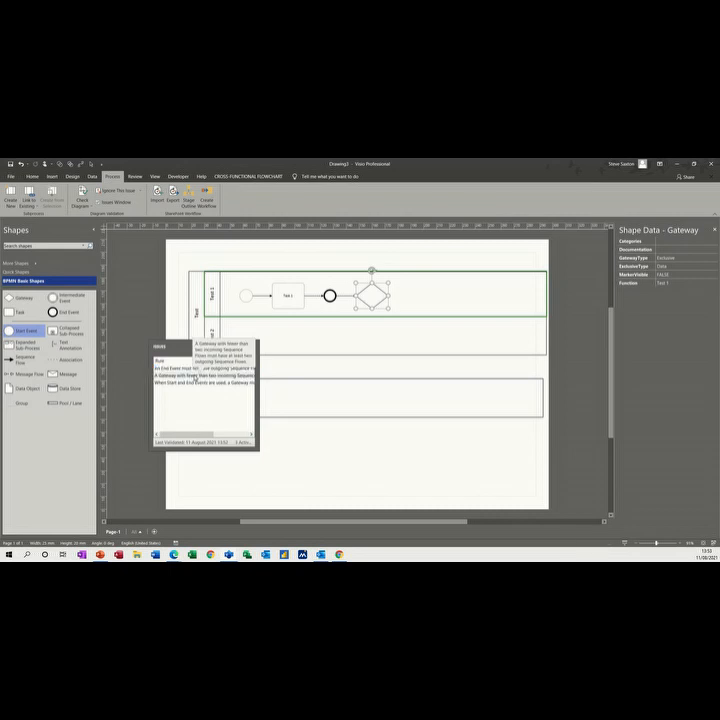
{"action": "left_click", "coordinate": [279, 302]}
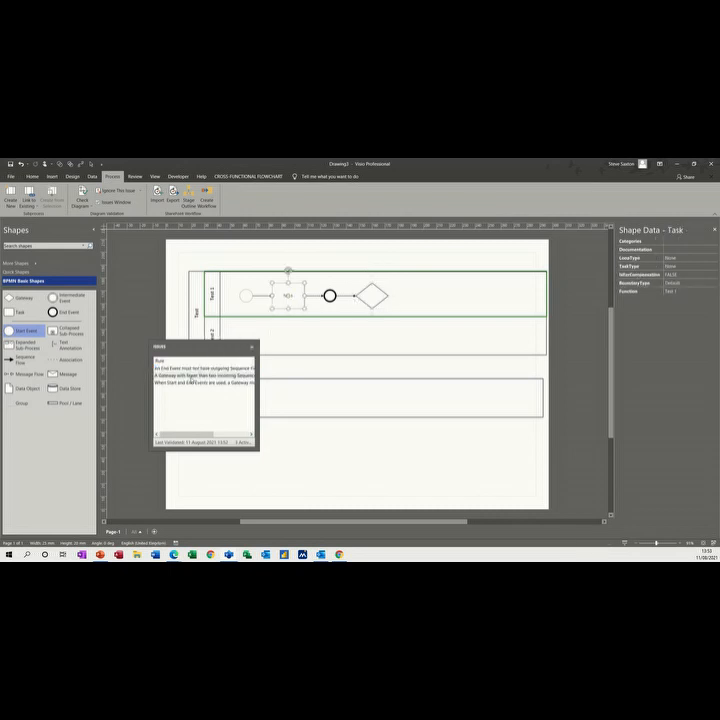
{"action": "left_click", "coordinate": [183, 368]}
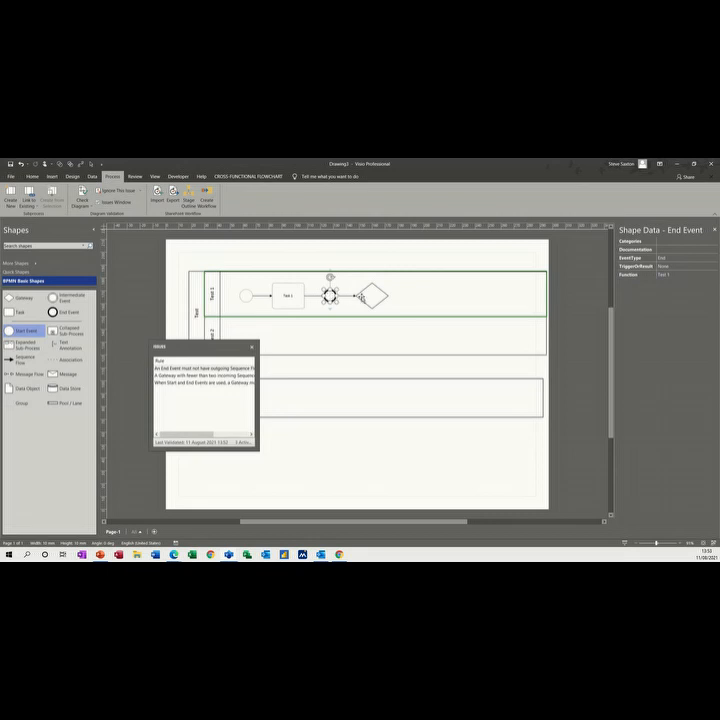
{"action": "left_click", "coordinate": [184, 376]}
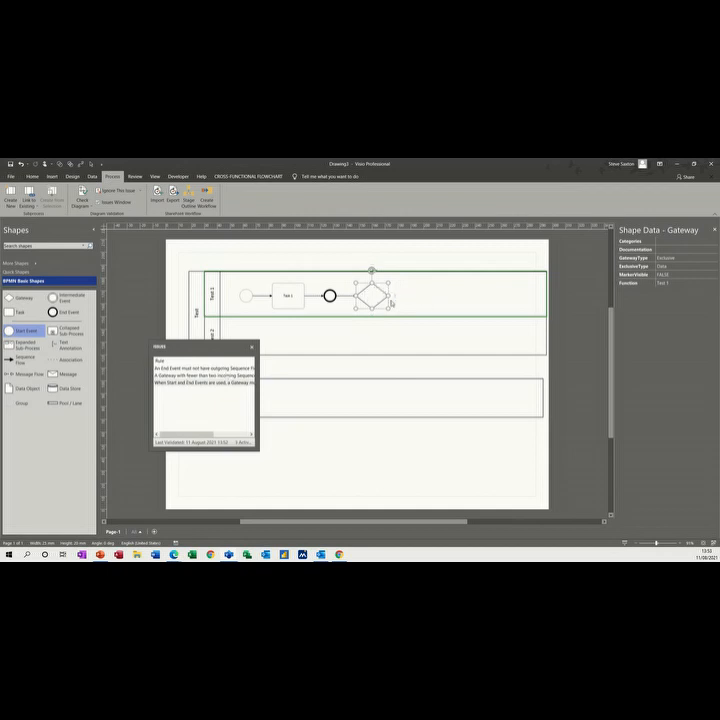
{"action": "left_click", "coordinate": [252, 347]}
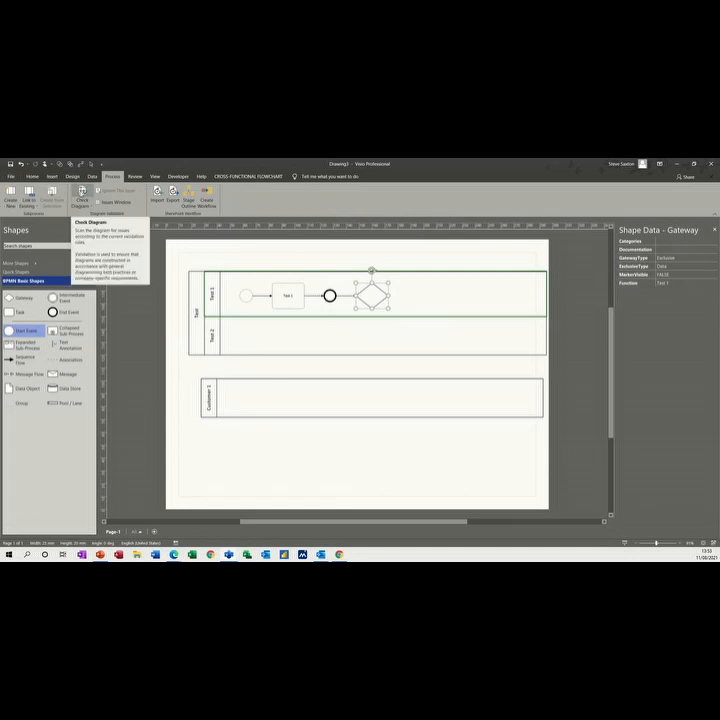
- Delete the gateway that follows the End Event in the Test 1 lane
{"action": "left_click", "coordinate": [84, 195]}
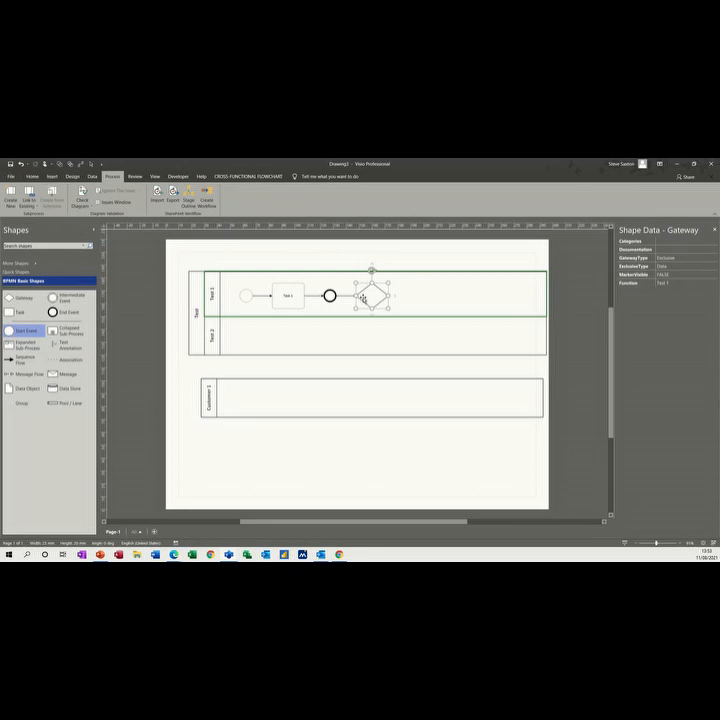
{"action": "key", "text": "Delete"}
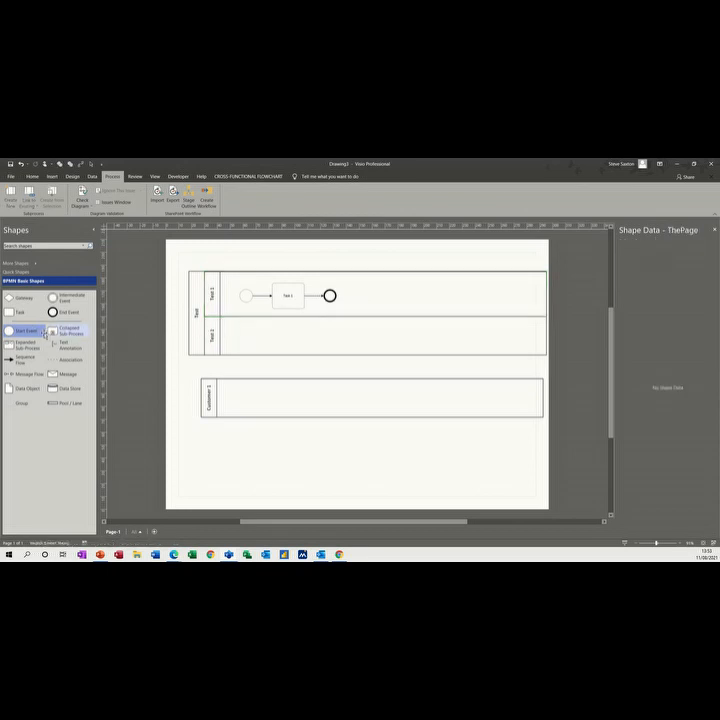
- Place a Start Event in the Test 2 lane and append three connected Task shapes in a row after it
{"action": "left_click_drag", "start_coordinate": [43, 331], "coordinate": [243, 332]}
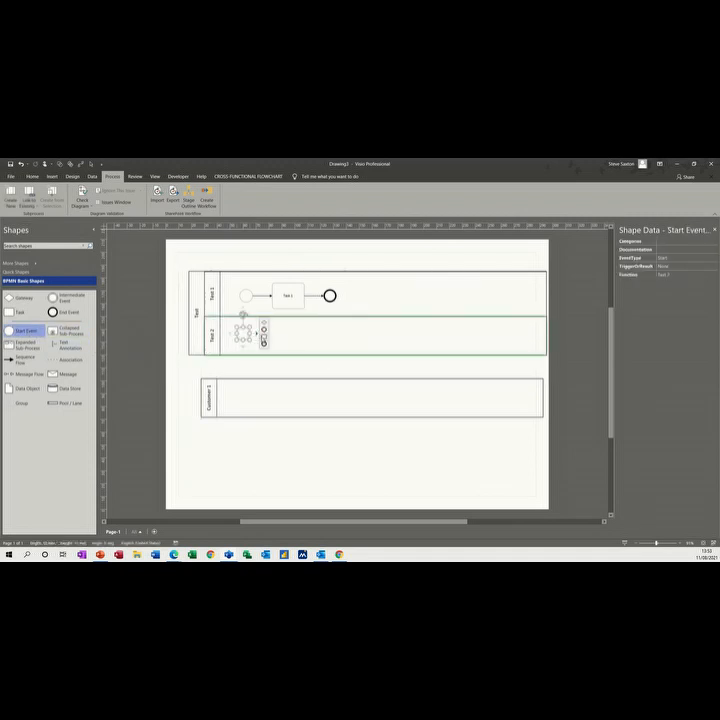
{"action": "left_click", "coordinate": [262, 336]}
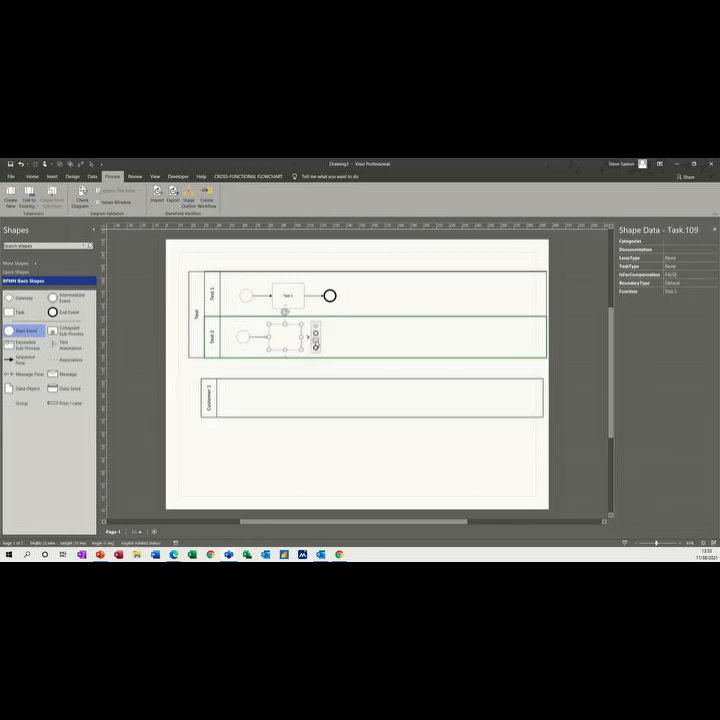
{"action": "left_click", "coordinate": [316, 341]}
{"action": "mouse_move", "coordinate": [360, 335]}
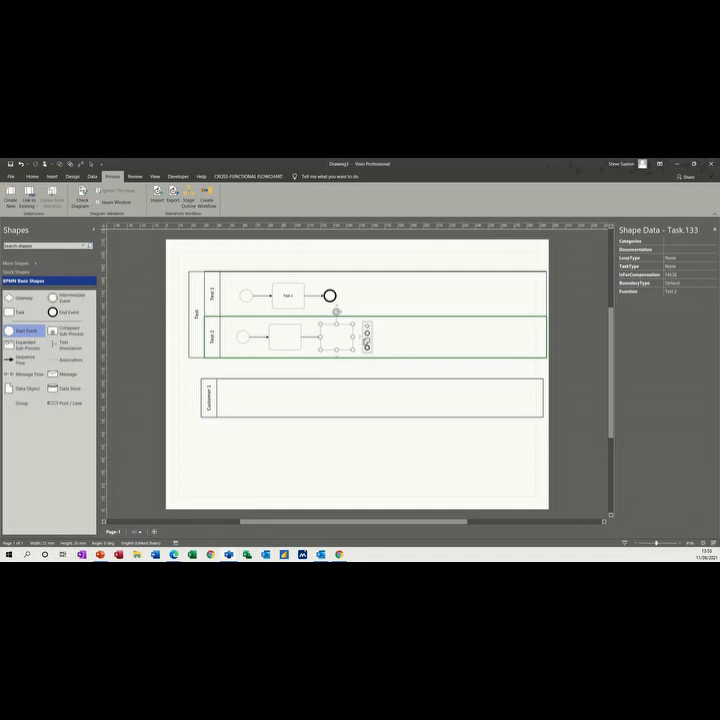
{"action": "left_click", "coordinate": [367, 341]}
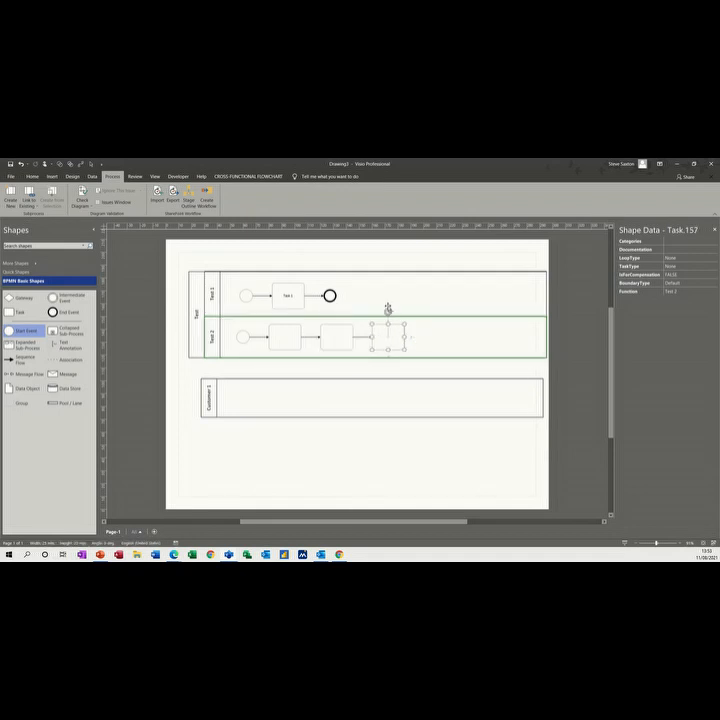
- Continue the third Test 2 task up into the Test 1 lane with a connected Task and End Event, validating the diagram
{"action": "left_click", "coordinate": [393, 297]}
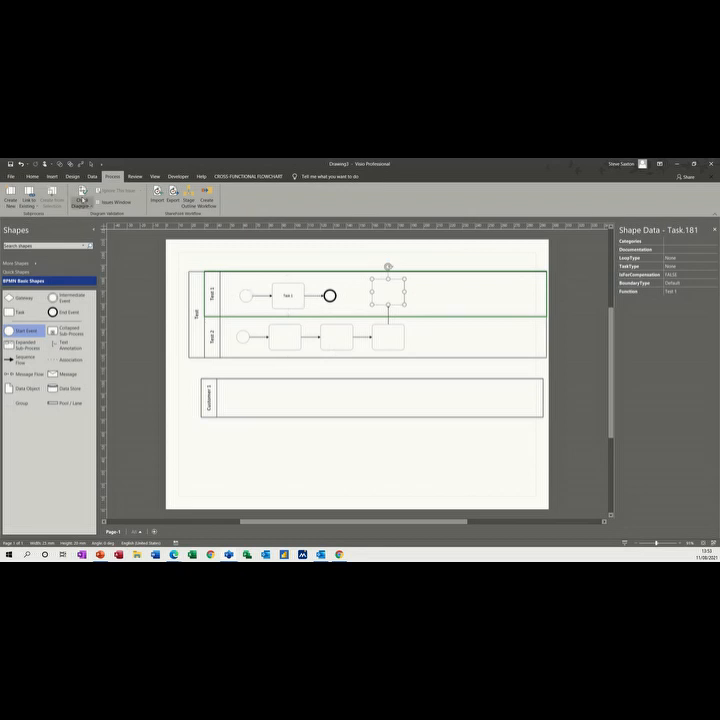
{"action": "left_click", "coordinate": [79, 197]}
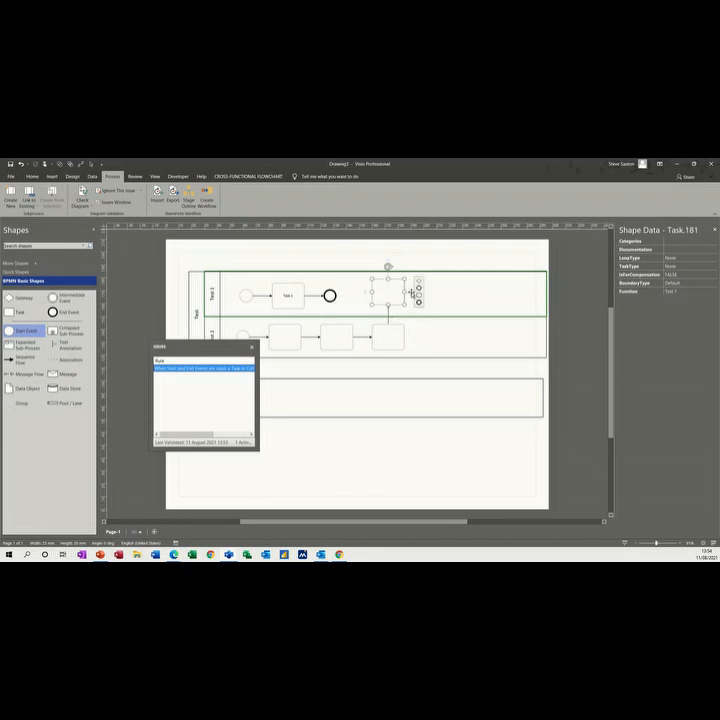
{"action": "left_click", "coordinate": [418, 301]}
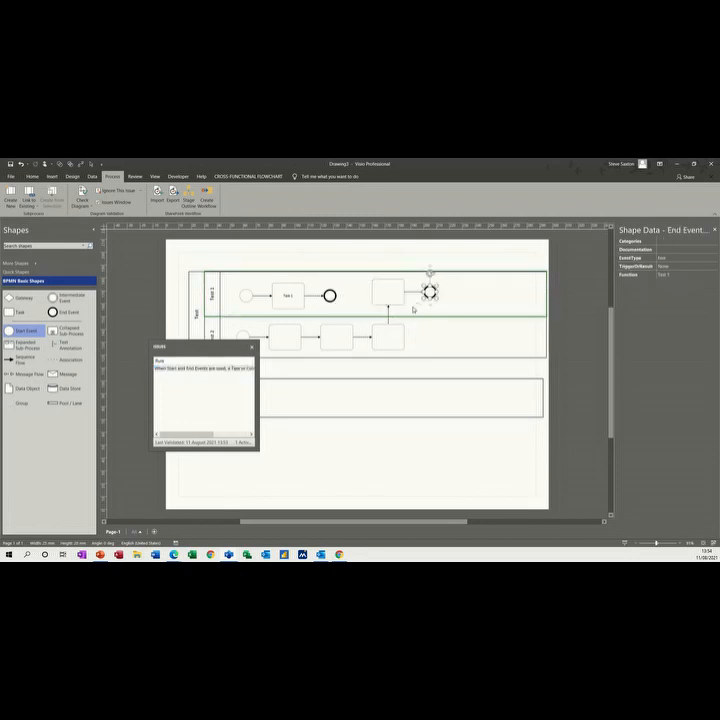
{"action": "left_click", "coordinate": [249, 346]}
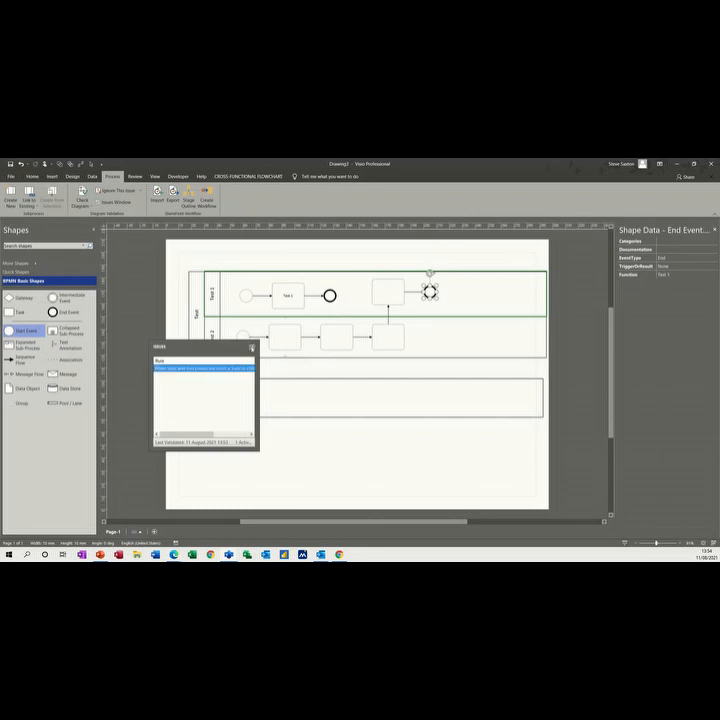
{"action": "left_click", "coordinate": [252, 347]}
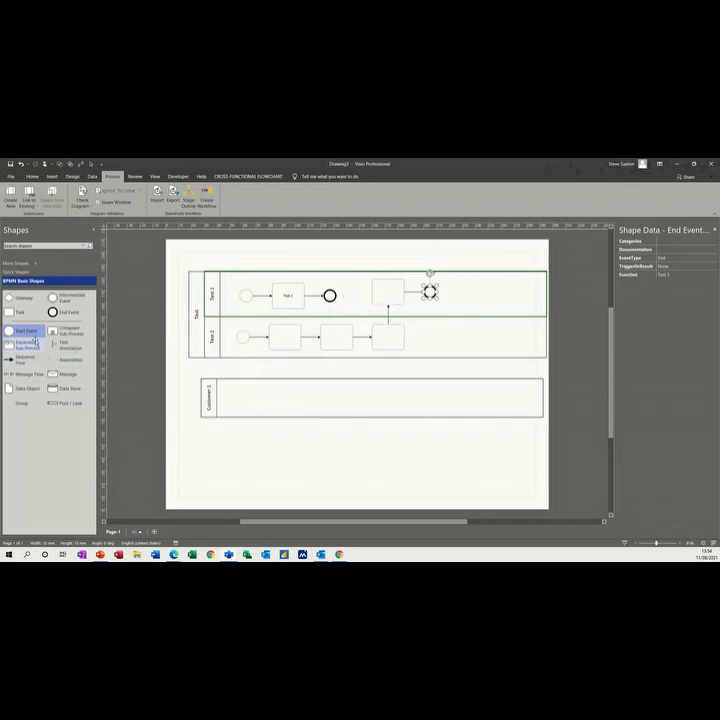
- Place a Start Event in the Customer 1 pool and append a connected Task and Gateway after it
{"action": "left_click_drag", "start_coordinate": [18, 333], "coordinate": [236, 399]}
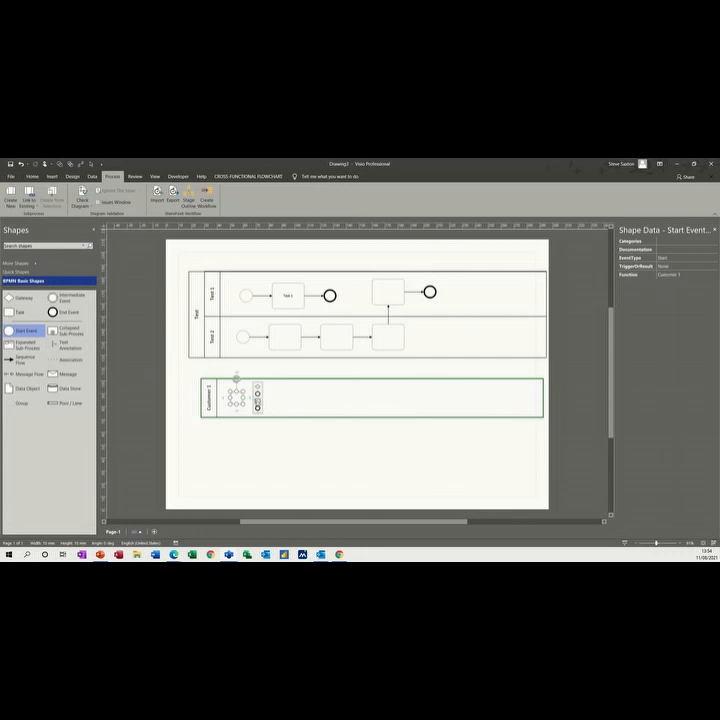
{"action": "left_click", "coordinate": [256, 396]}
{"action": "mouse_move", "coordinate": [303, 399]}
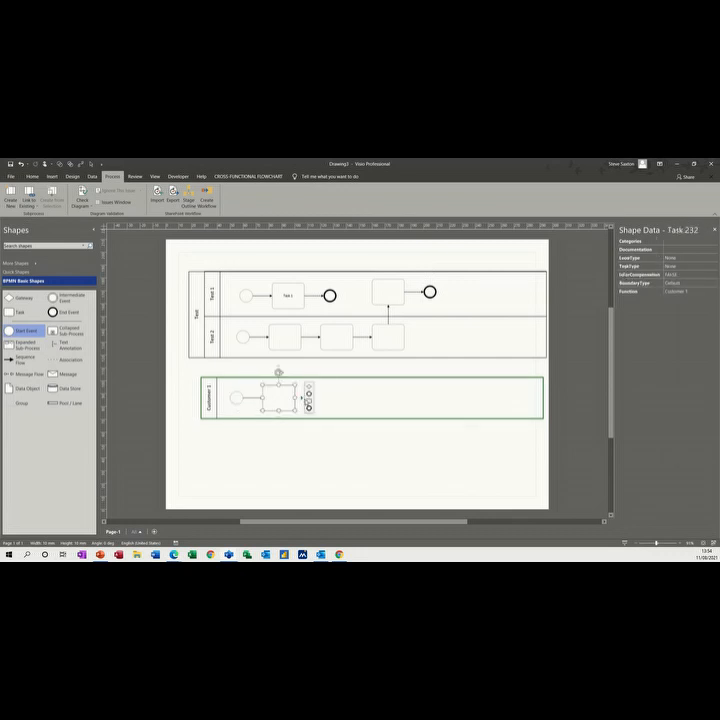
{"action": "left_click", "coordinate": [309, 386]}
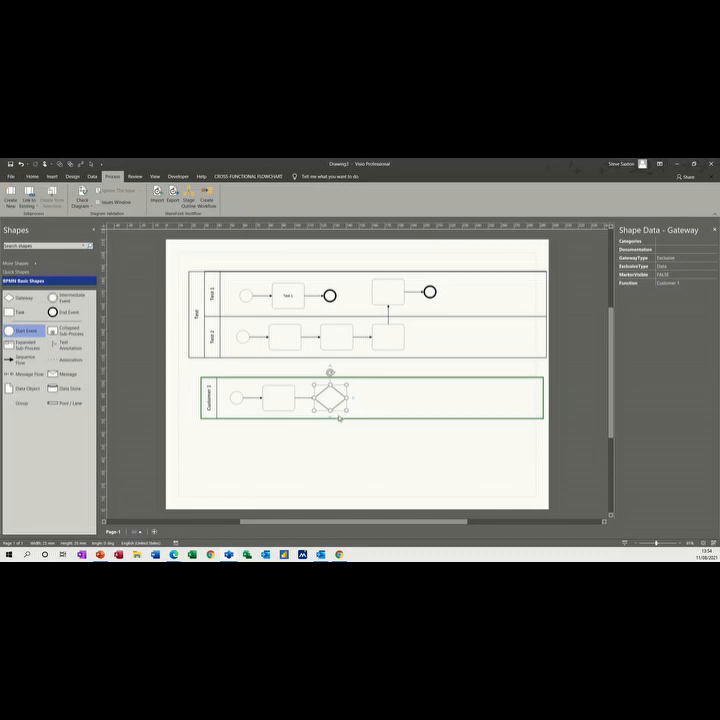
- Branch the Customer 1 gateway into one Task below it and one Task beside it, ending the latter with an End Event
{"action": "mouse_move", "coordinate": [331, 422]}
{"action": "left_click", "coordinate": [334, 426]}
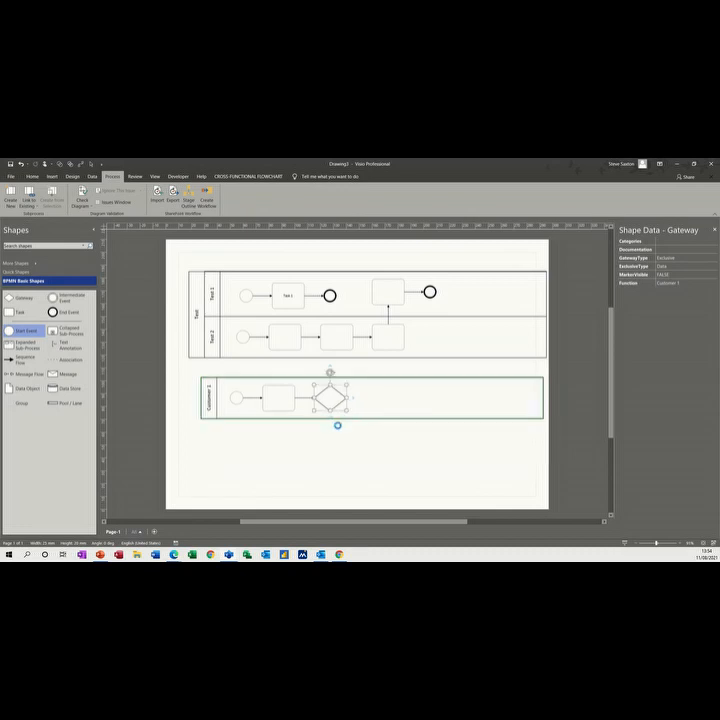
{"action": "mouse_move", "coordinate": [354, 400]}
{"action": "left_click", "coordinate": [360, 400]}
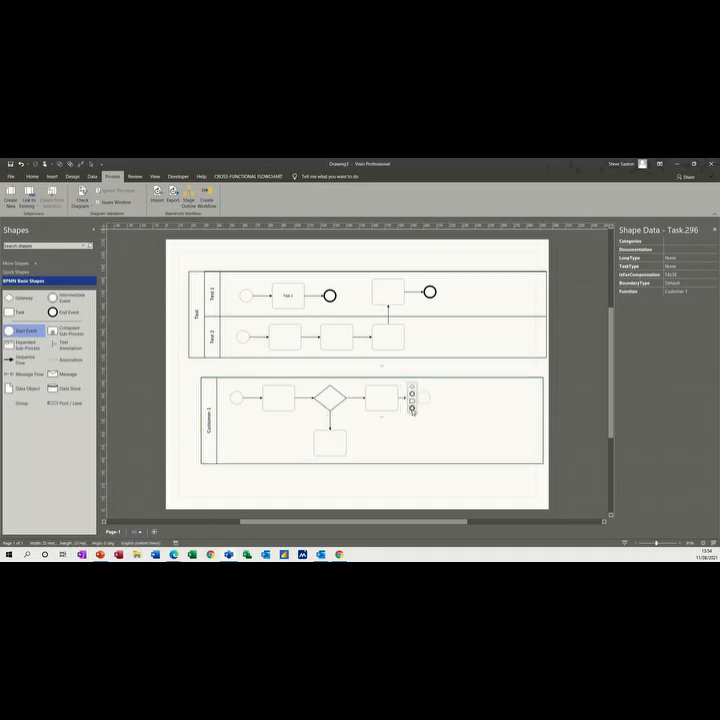
{"action": "left_click", "coordinate": [412, 405]}
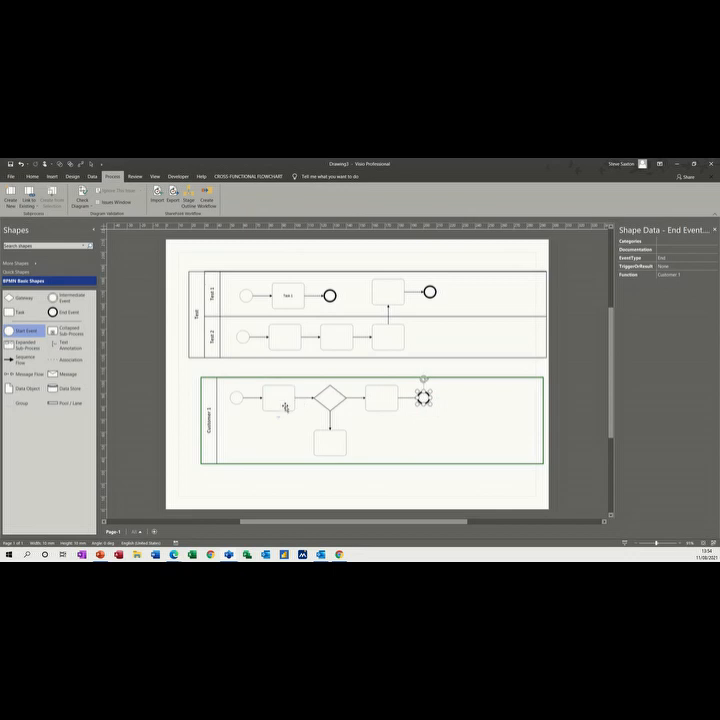
- Append a connected Collapsed Sub-Process after the third task in the Test 2 lane
{"action": "mouse_move", "coordinate": [328, 430]}
{"action": "left_click", "coordinate": [80, 338]}
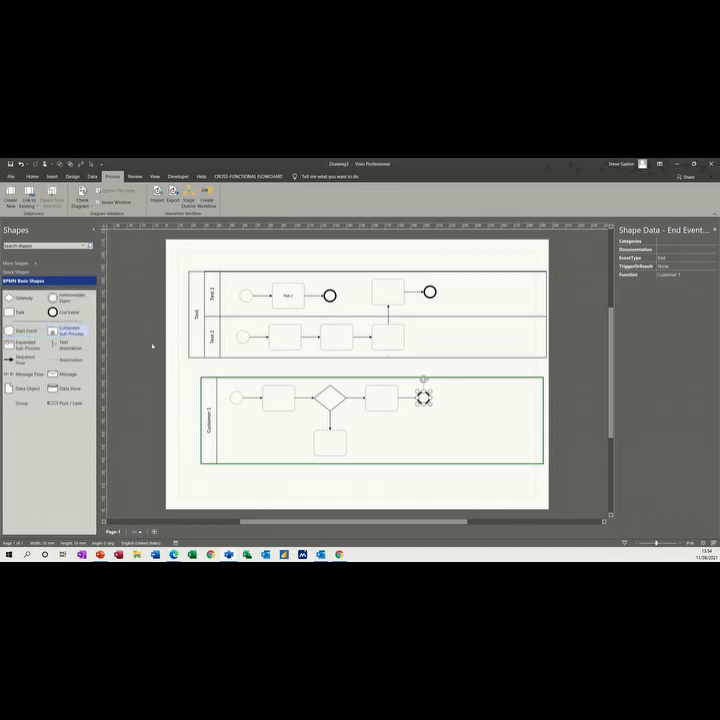
{"action": "mouse_move", "coordinate": [412, 340]}
{"action": "left_click", "coordinate": [415, 339]}
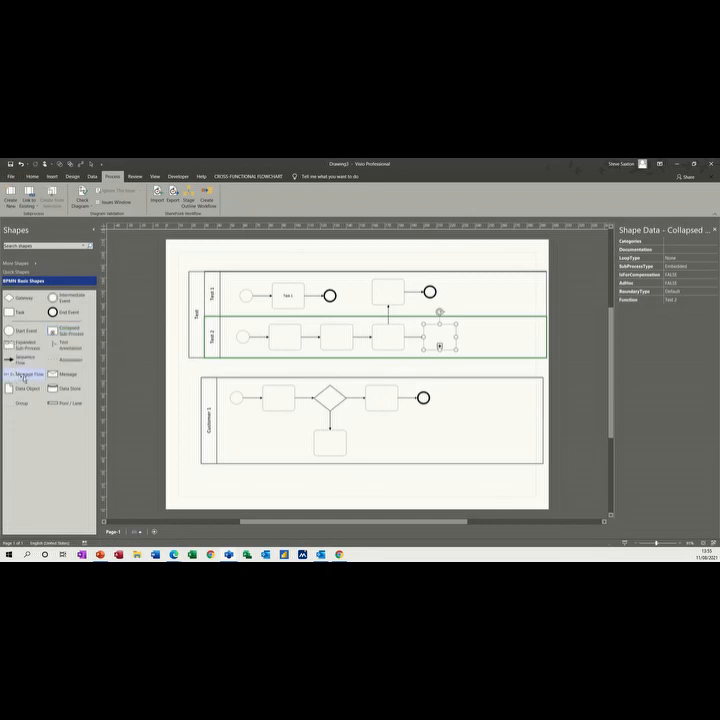
- Connect the third Test 2 task to the Customer 1 task below it and set the connector to Message Flow
{"action": "left_click", "coordinate": [388, 358]}
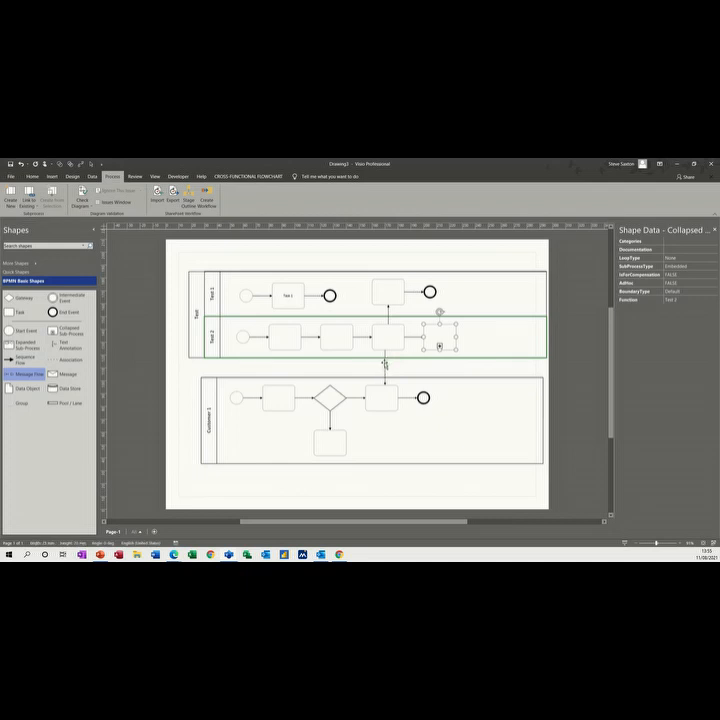
{"action": "right_click", "coordinate": [385, 365]}
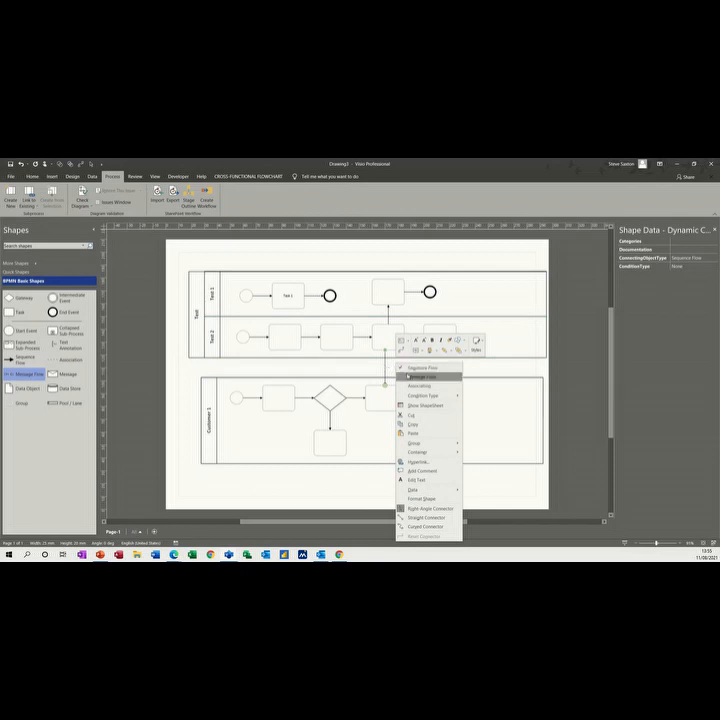
{"action": "left_click", "coordinate": [413, 377]}
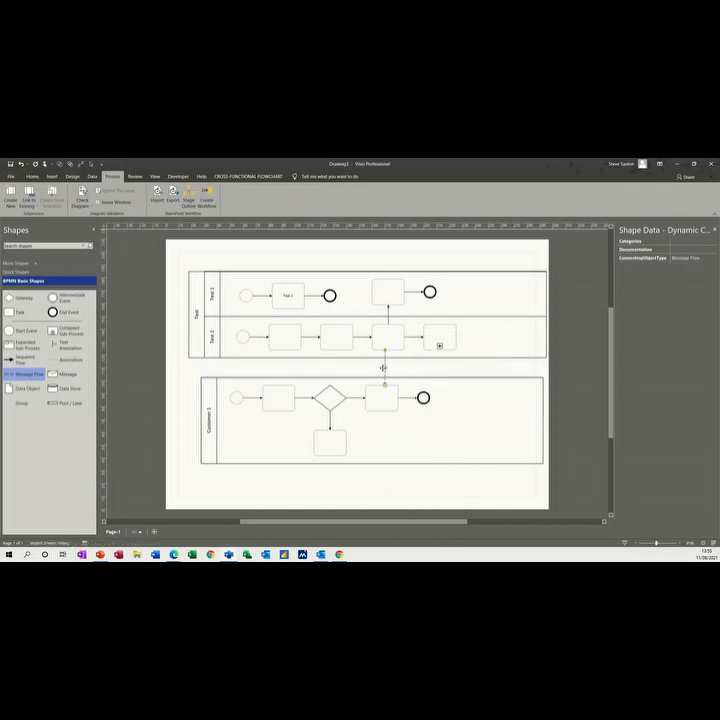
{"action": "right_click", "coordinate": [385, 364]}
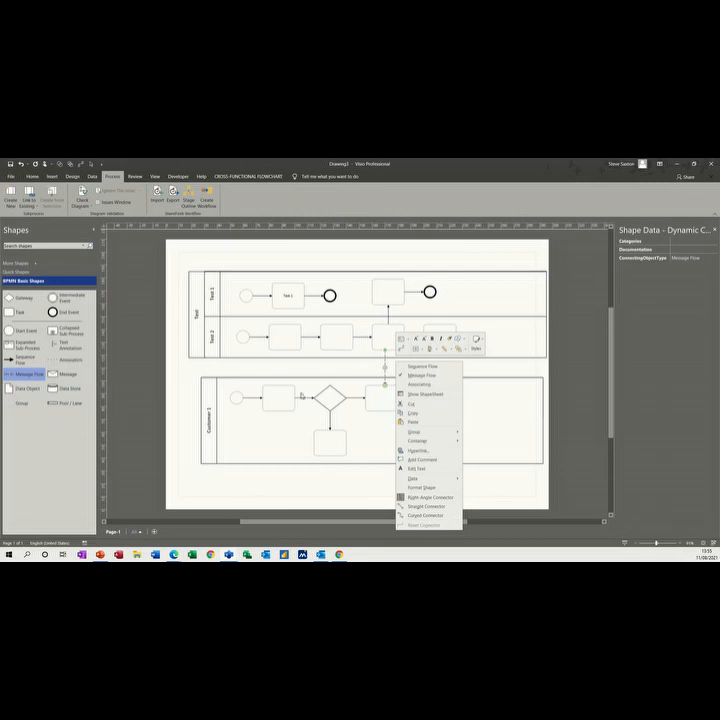
{"action": "key", "text": "Escape"}
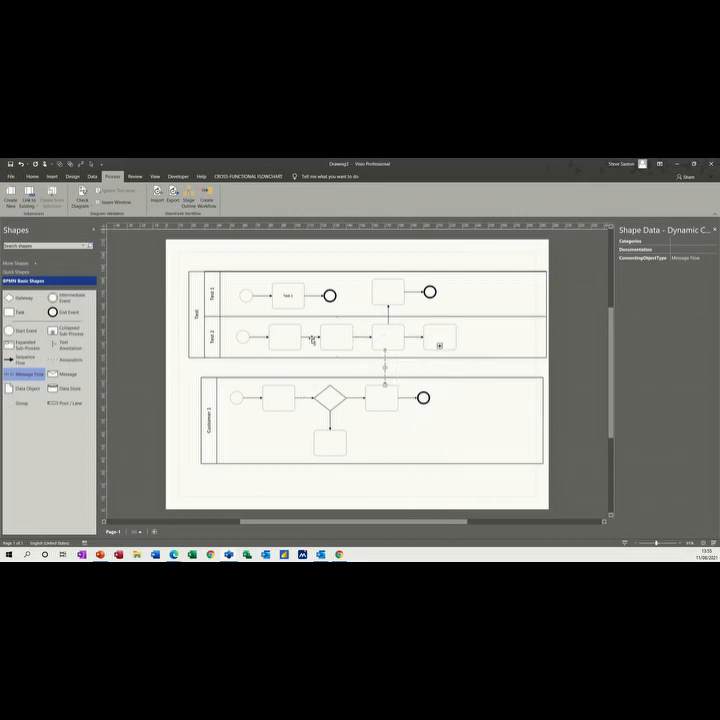
- Set the task type of the first and second tasks in the Test 2 lane to User
{"action": "left_click", "coordinate": [287, 337]}
{"action": "right_click", "coordinate": [289, 337]}
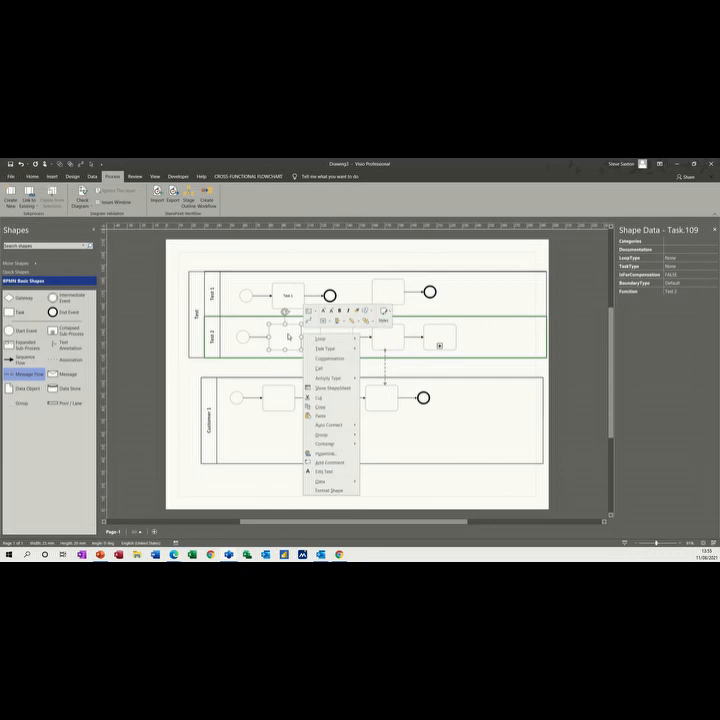
{"action": "mouse_move", "coordinate": [318, 341]}
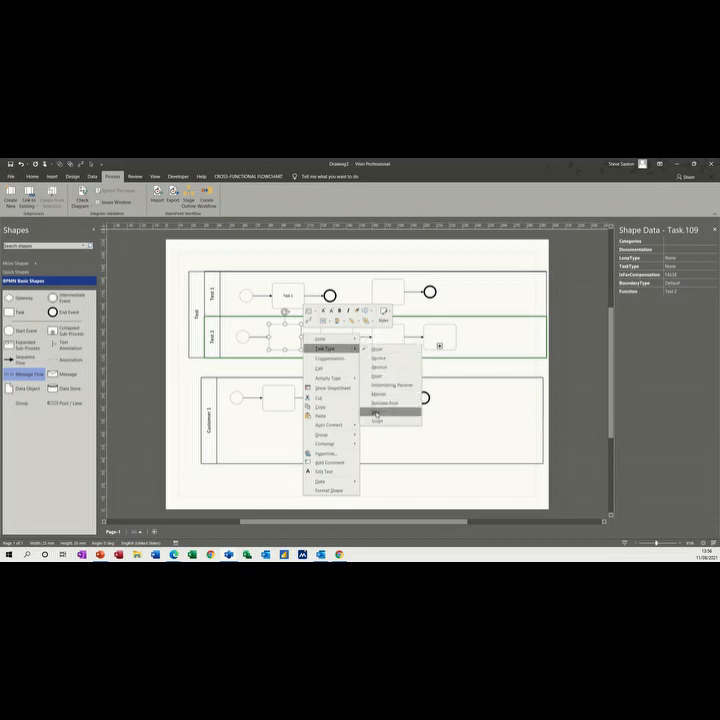
{"action": "left_click", "coordinate": [376, 413]}
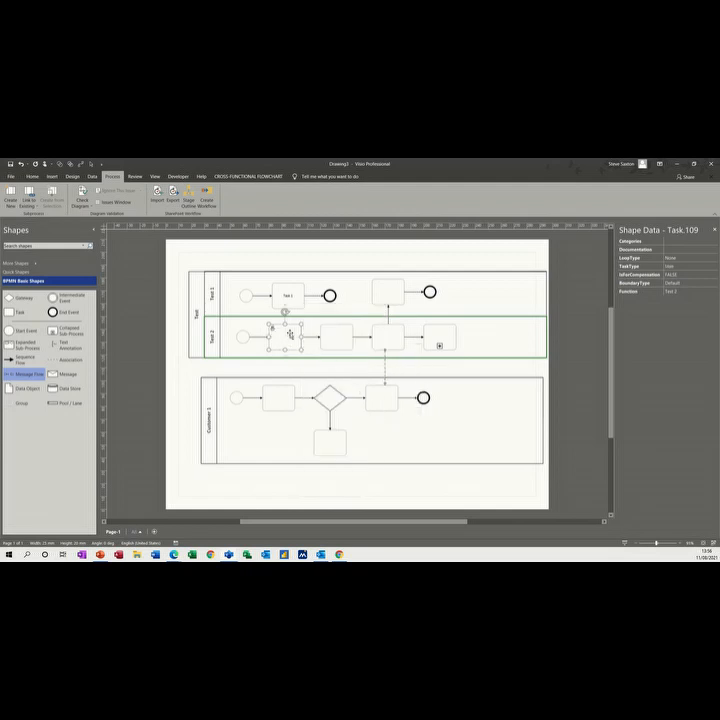
{"action": "right_click", "coordinate": [350, 336]}
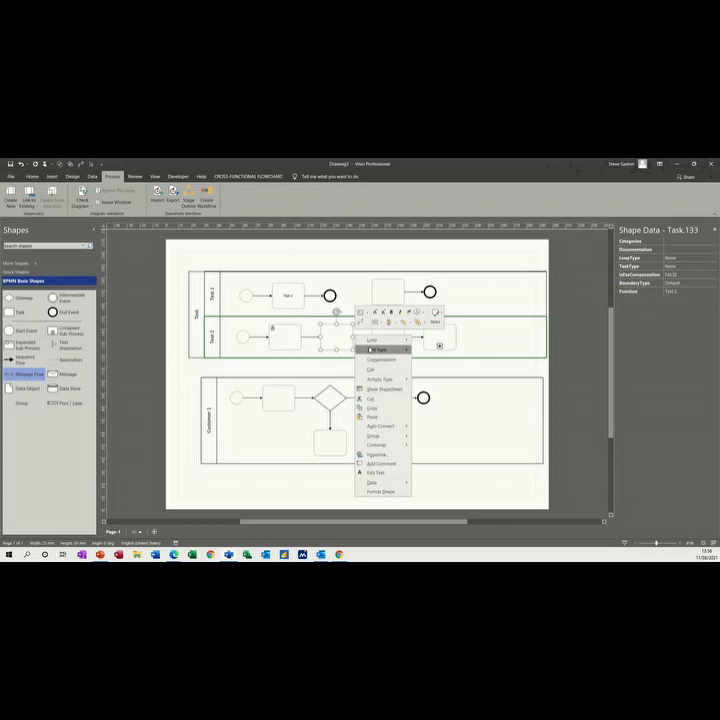
{"action": "mouse_move", "coordinate": [372, 349]}
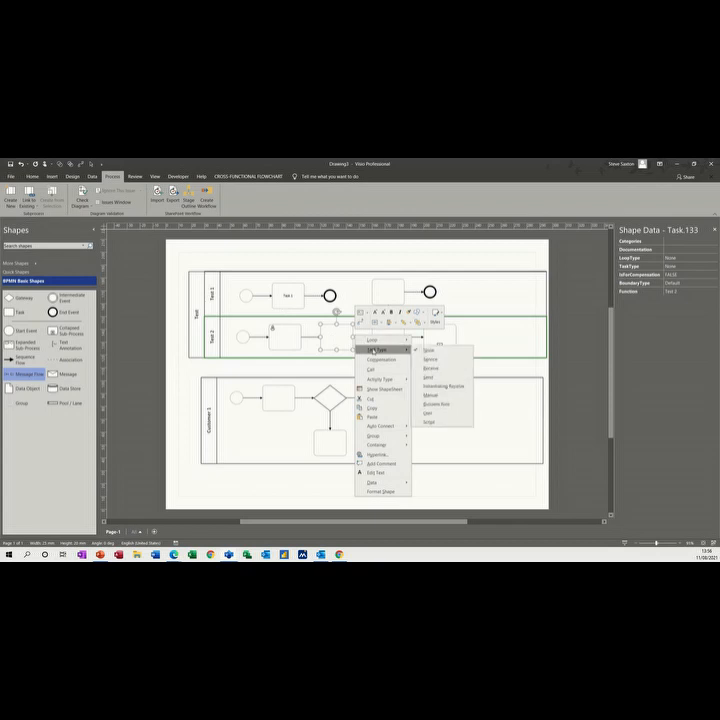
{"action": "left_click", "coordinate": [424, 412]}
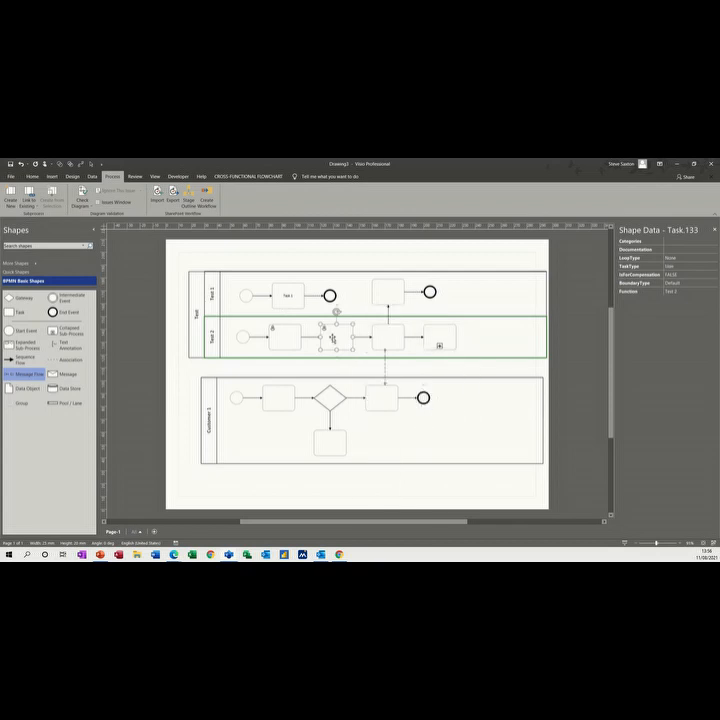
- Set the third Test 2 task's type to Script and its loop to Sequential Multi-Instance
{"action": "left_click", "coordinate": [388, 337]}
{"action": "right_click", "coordinate": [388, 336]}
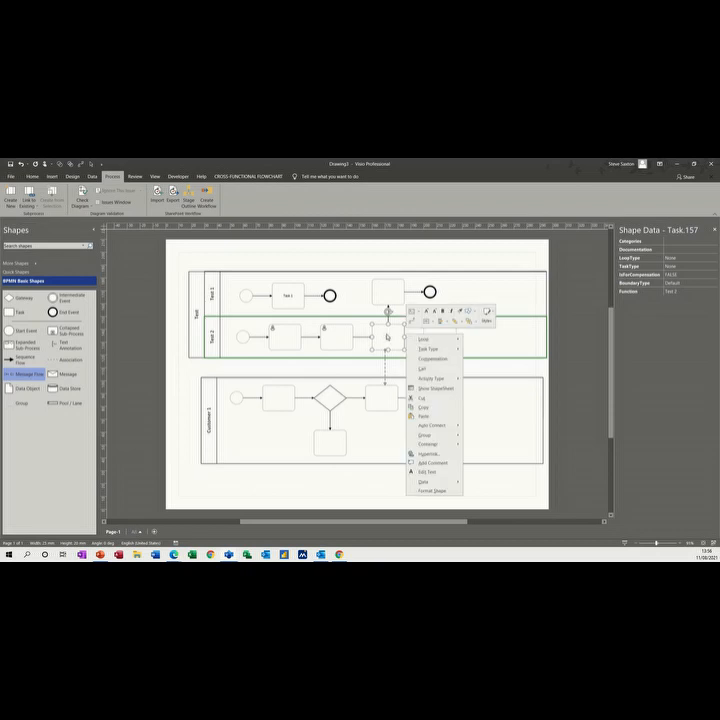
{"action": "mouse_move", "coordinate": [421, 349]}
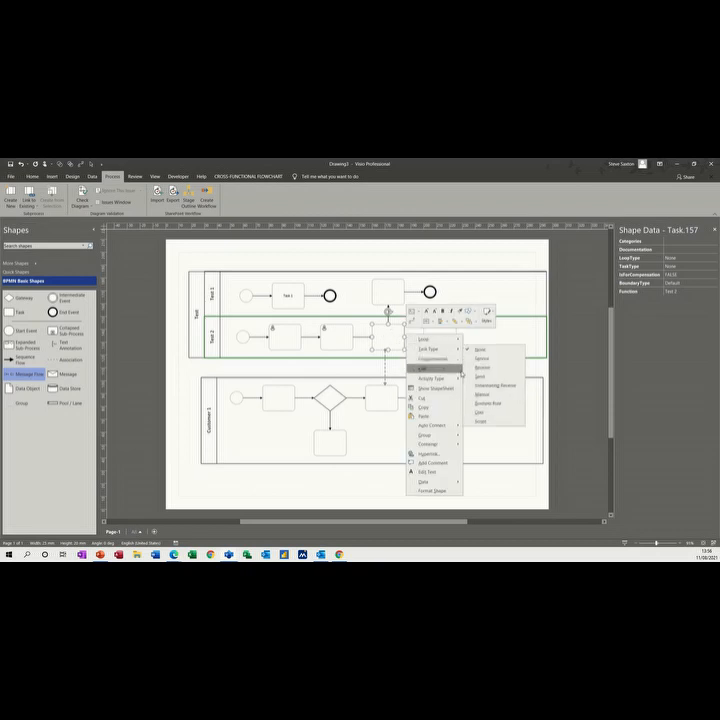
{"action": "left_click", "coordinate": [481, 421]}
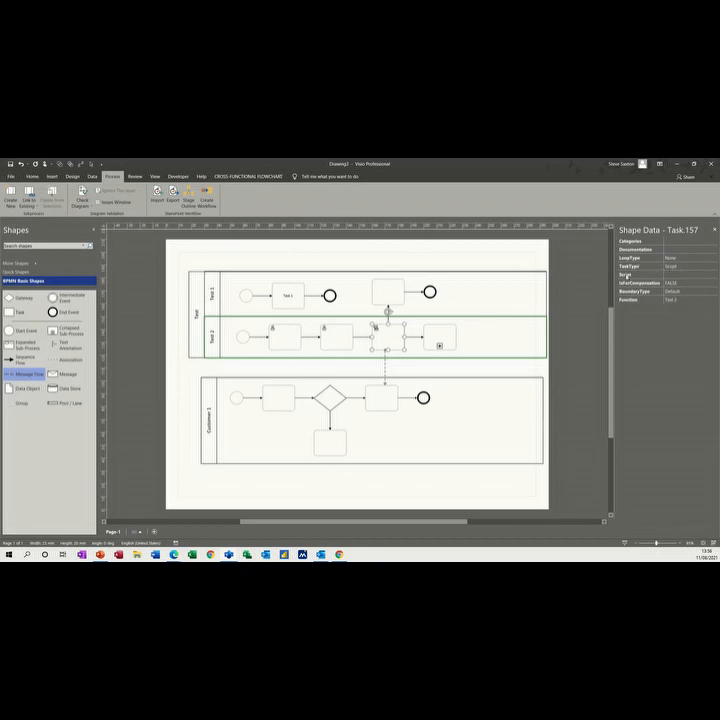
{"action": "right_click", "coordinate": [405, 337]}
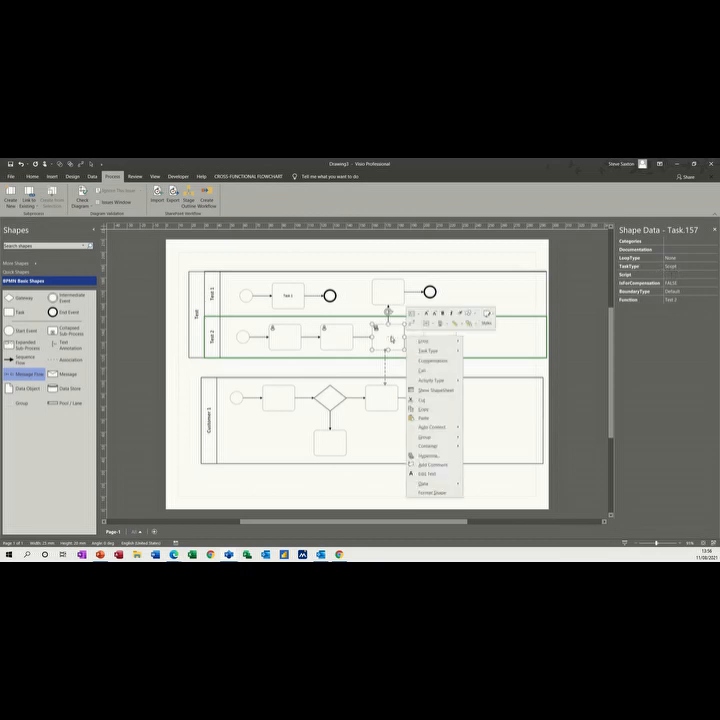
{"action": "mouse_move", "coordinate": [412, 342]}
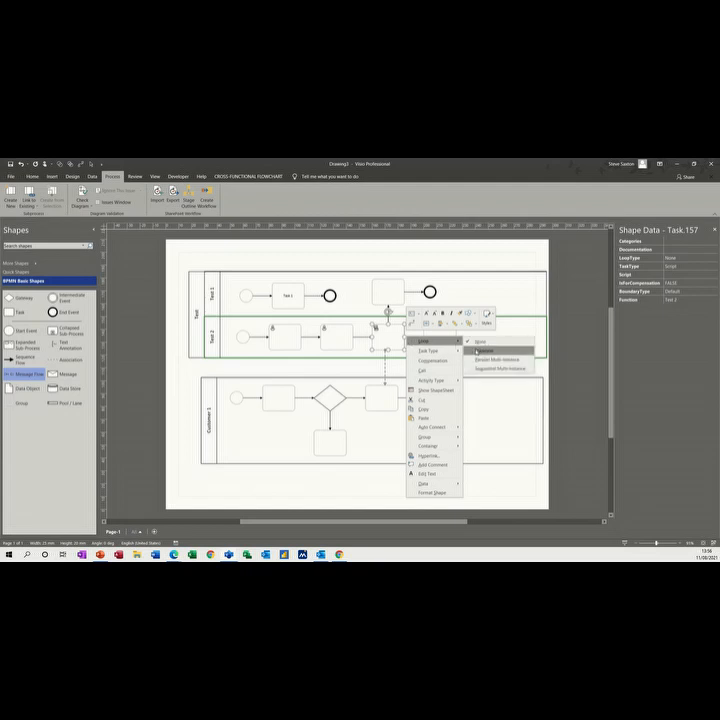
{"action": "left_click", "coordinate": [475, 369]}
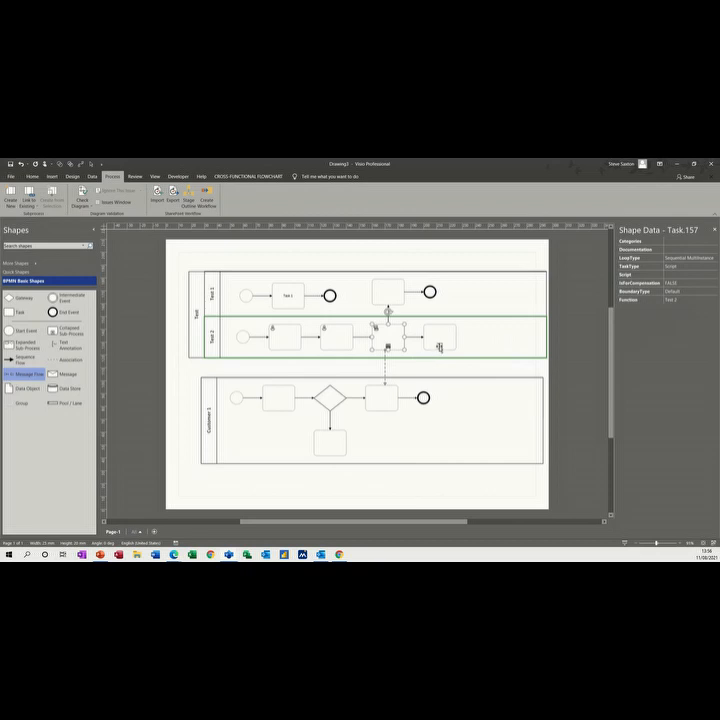
- Create a new linked subprocess page for the collapsed sub-process in the Test 2 lane and open that page
{"action": "left_click", "coordinate": [439, 334]}
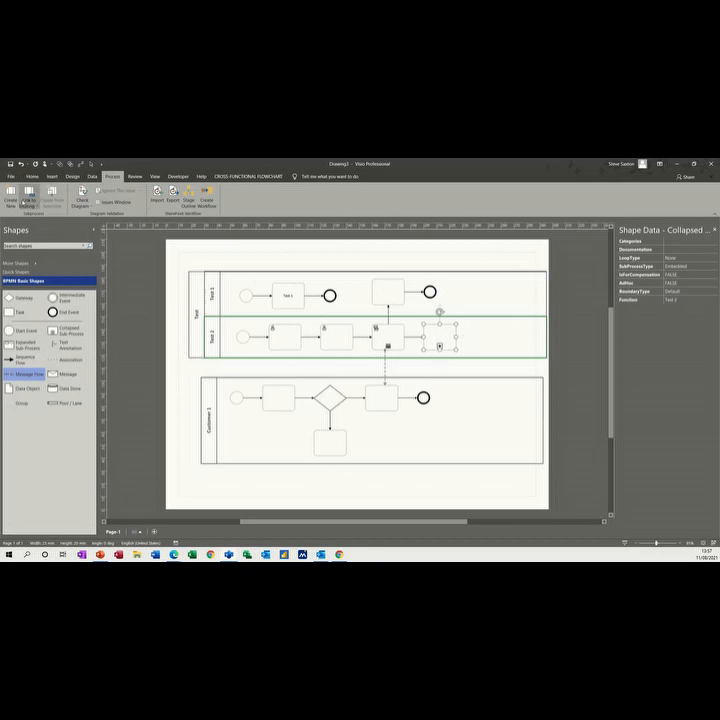
{"action": "left_click", "coordinate": [12, 199]}
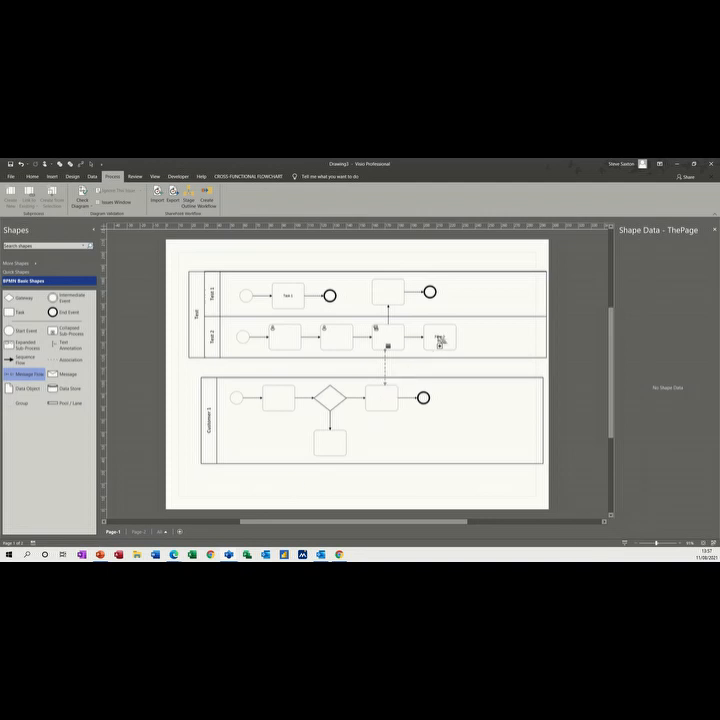
{"action": "left_click", "coordinate": [438, 344], "text": "ctrl"}
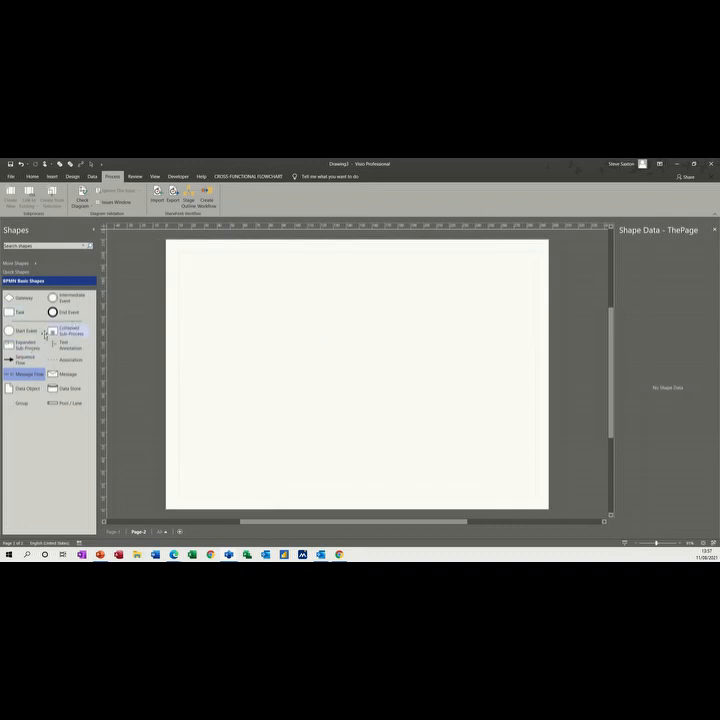
- Place a Start Event on the new subprocess page and append a connected Task after it
{"action": "left_click_drag", "start_coordinate": [23, 331], "coordinate": [259, 341]}
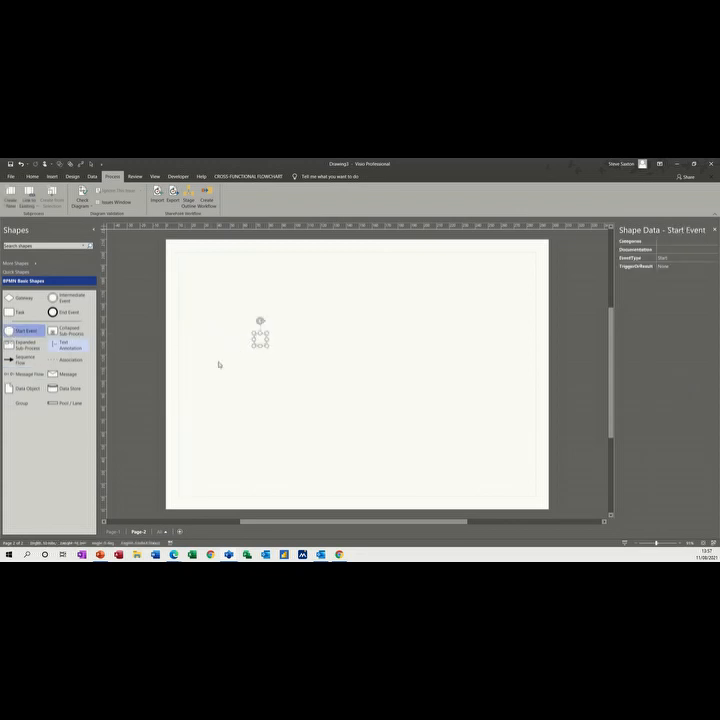
{"action": "mouse_move", "coordinate": [267, 340]}
{"action": "left_click", "coordinate": [281, 342]}
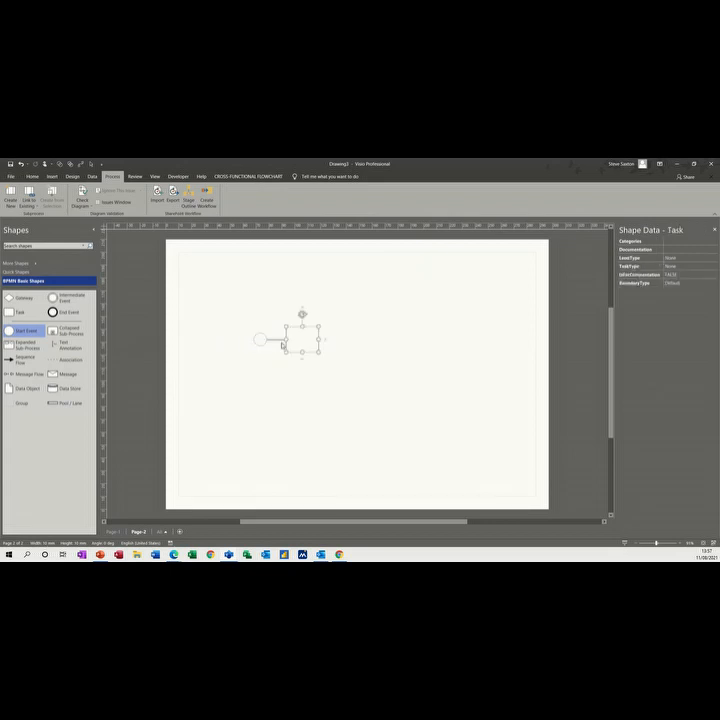
- Append a second connected Task and an End Event to the flow on Page-2, and return to Page-1
{"action": "left_click", "coordinate": [333, 341]}
{"action": "left_click", "coordinate": [385, 350]}
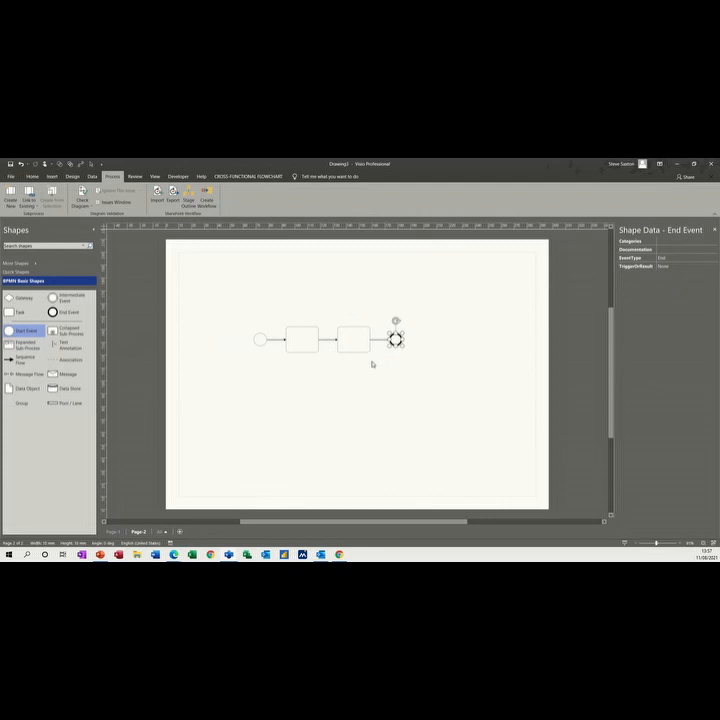
{"action": "left_click", "coordinate": [113, 531]}
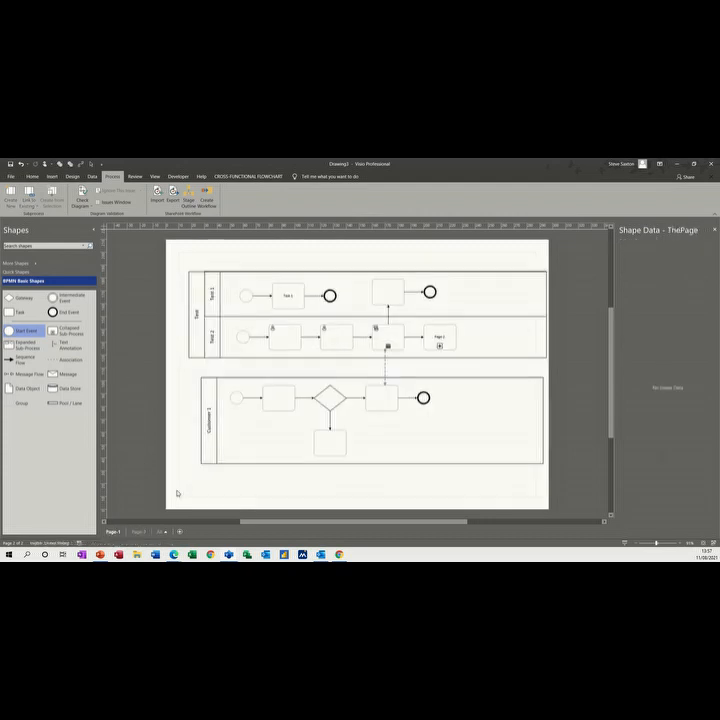
- Follow the link of the collapsed sub-process in the Test 2 lane to its page, and return to Page-1
{"action": "left_click", "coordinate": [438, 341]}
{"action": "left_click", "coordinate": [435, 341], "text": "ctrl"}
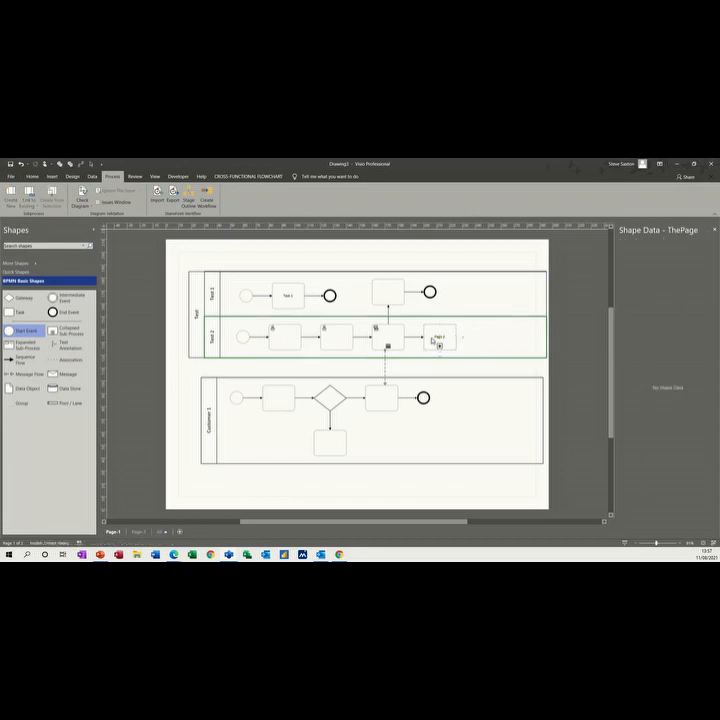
{"action": "left_click", "coordinate": [428, 343], "text": "ctrl"}
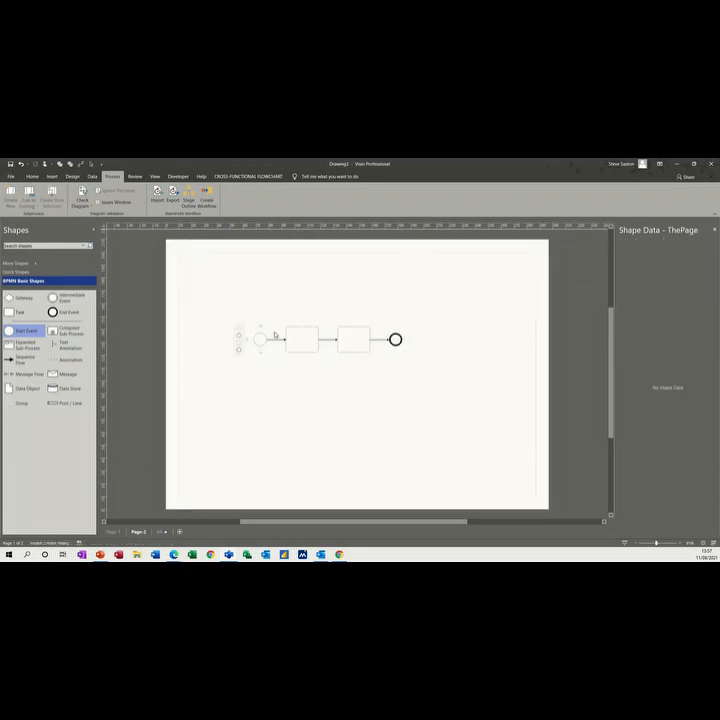
{"action": "left_click", "coordinate": [111, 531]}
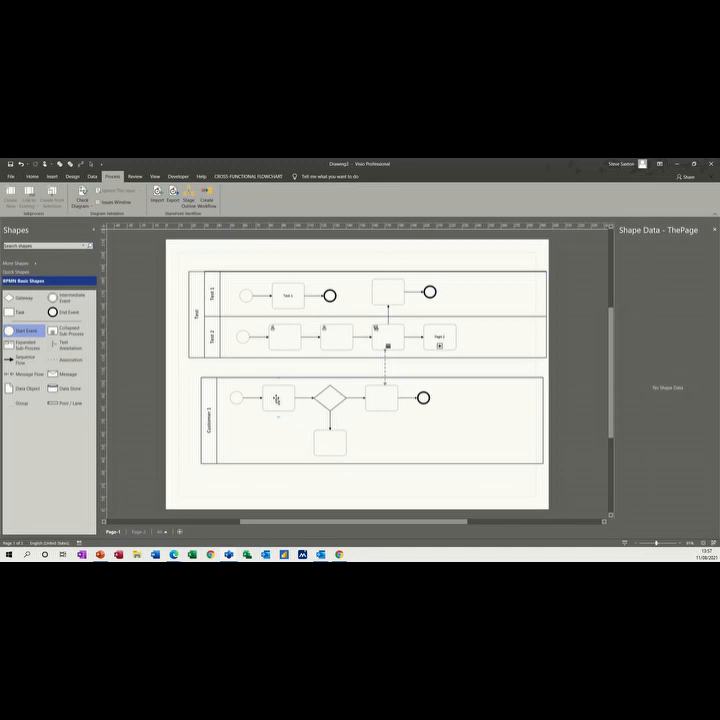
- Create a subprocess from the three tasks and the gateway selected together in the Customer 1 pool
{"action": "left_click", "coordinate": [276, 400]}
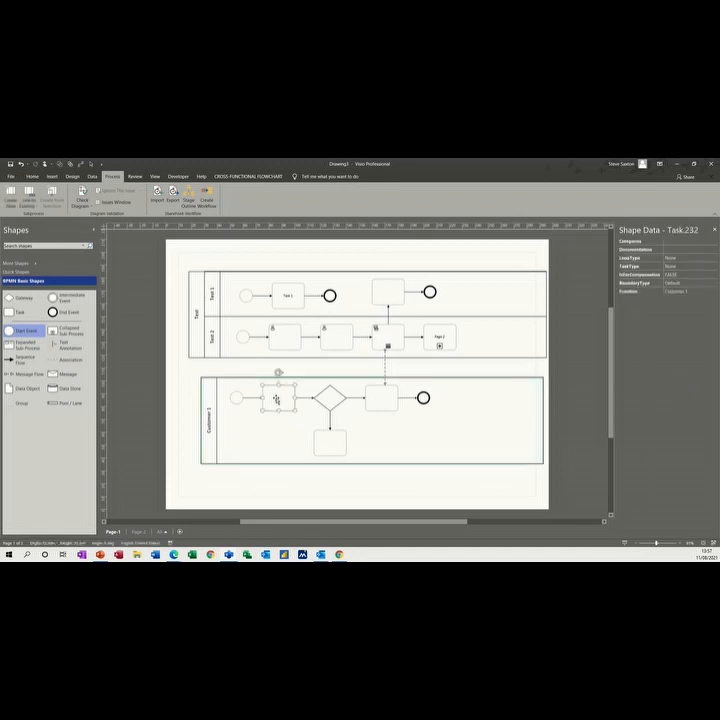
{"action": "left_click", "coordinate": [326, 402], "text": "shift"}
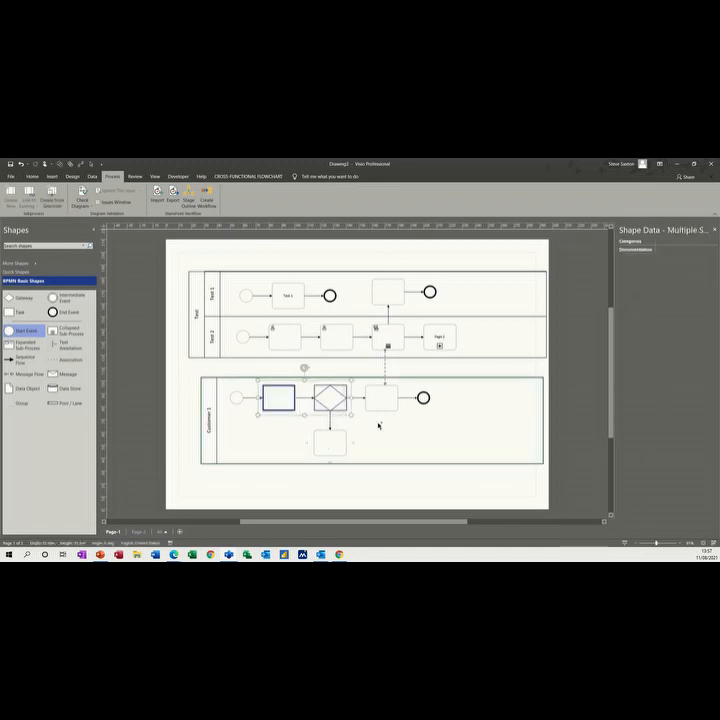
{"action": "left_click", "coordinate": [380, 403], "text": "shift"}
{"action": "left_click", "coordinate": [330, 442], "text": "shift"}
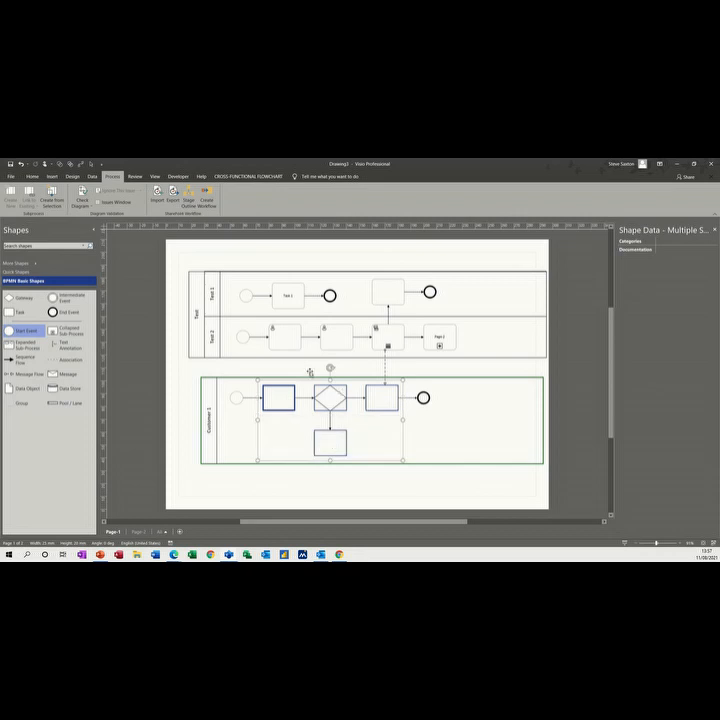
{"action": "left_click", "coordinate": [51, 195]}
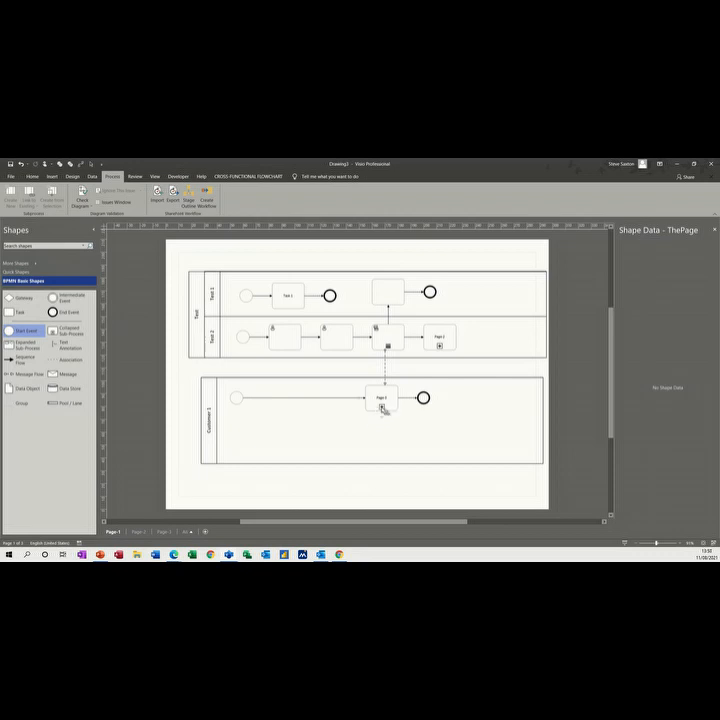
- Examine the shapes moved to Page-3, also opening it through the Customer 1 sub-process link, and return to Page-1
{"action": "left_click", "coordinate": [166, 532]}
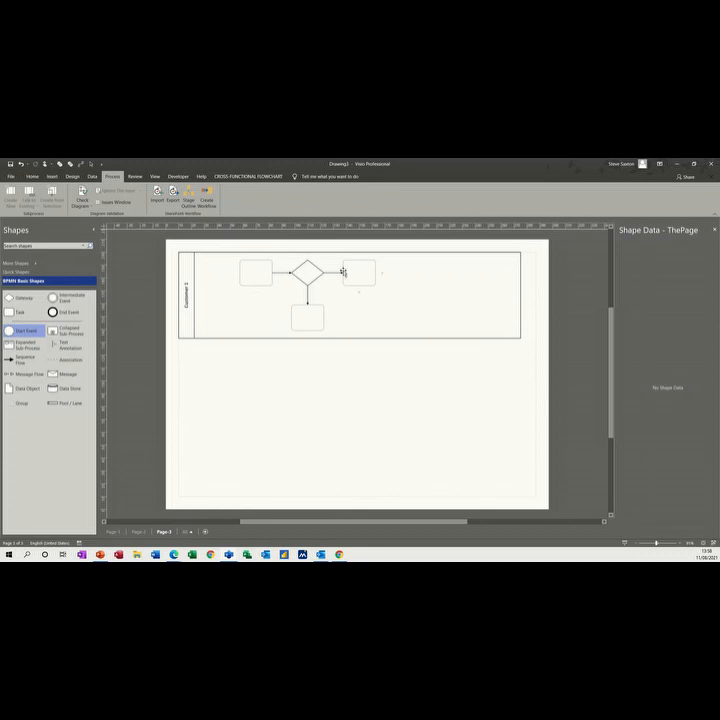
{"action": "left_click", "coordinate": [112, 532]}
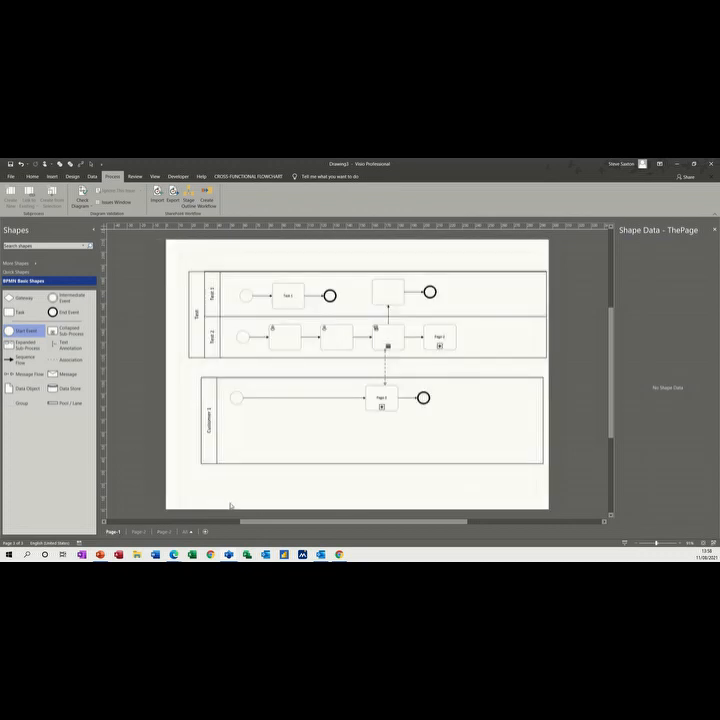
{"action": "left_click", "coordinate": [385, 402], "text": "ctrl"}
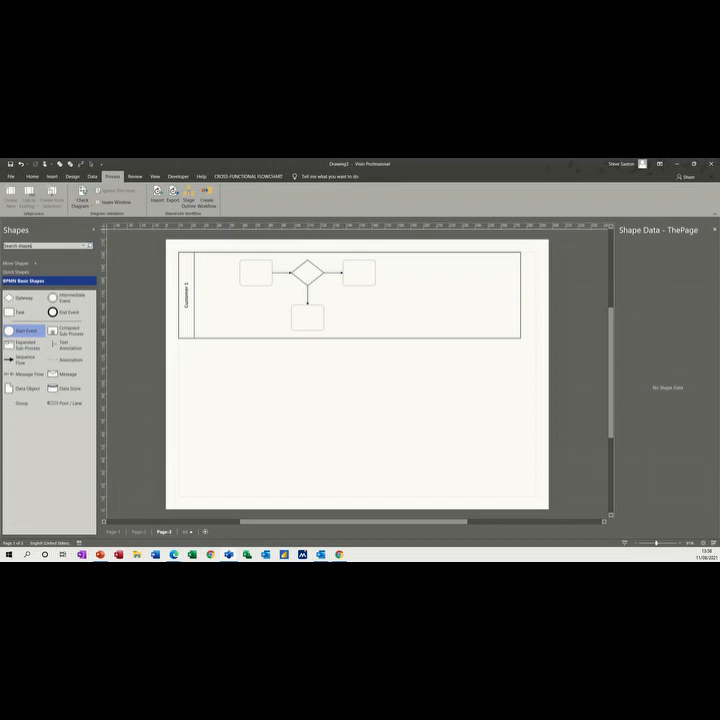
{"action": "left_click", "coordinate": [110, 533]}
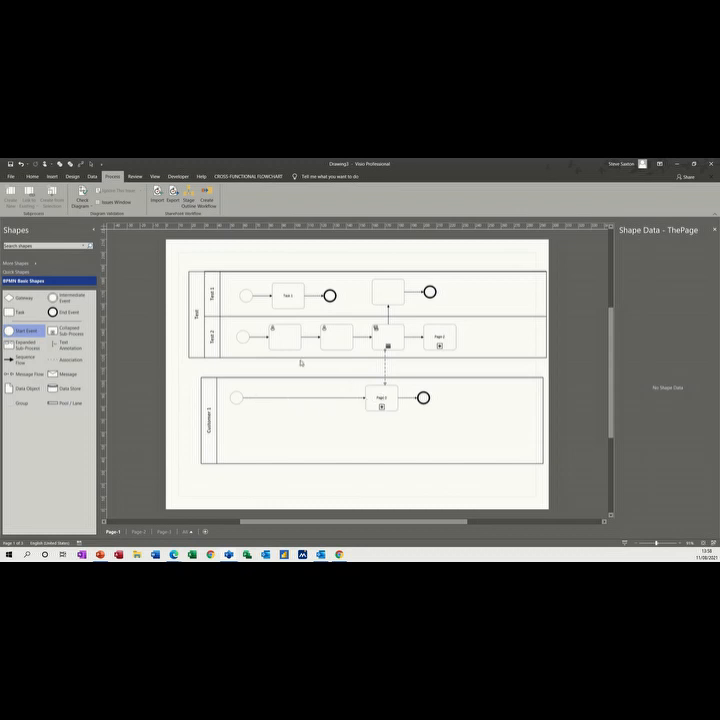
{"action": "mouse_move", "coordinate": [261, 325]}
- Add the three tasks around the gateway on Page-3 to a new container
{"action": "left_click", "coordinate": [163, 531]}
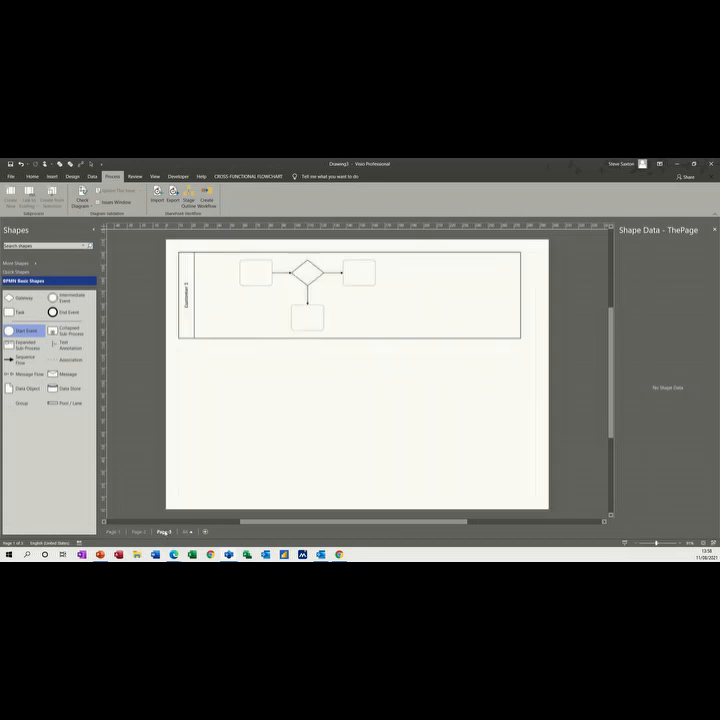
{"action": "left_click", "coordinate": [250, 270]}
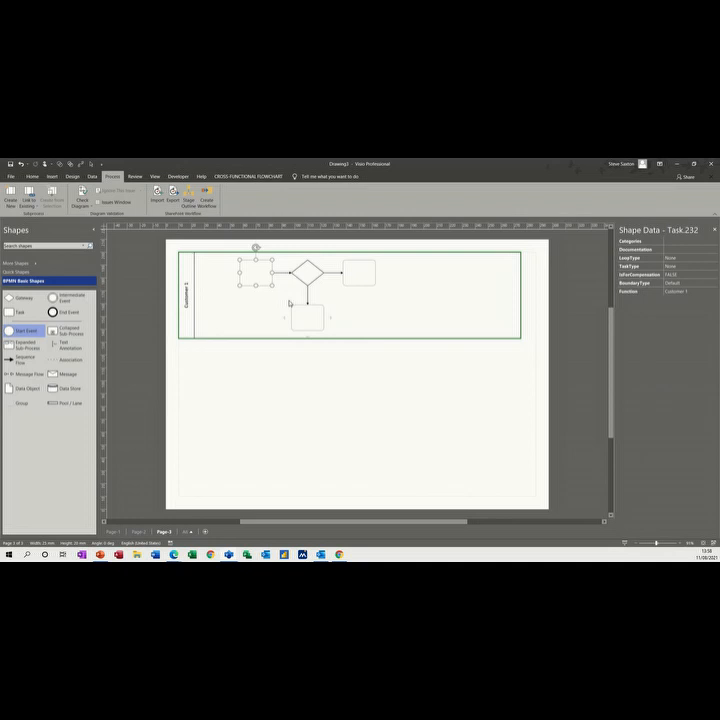
{"action": "left_click", "coordinate": [304, 316], "text": "shift"}
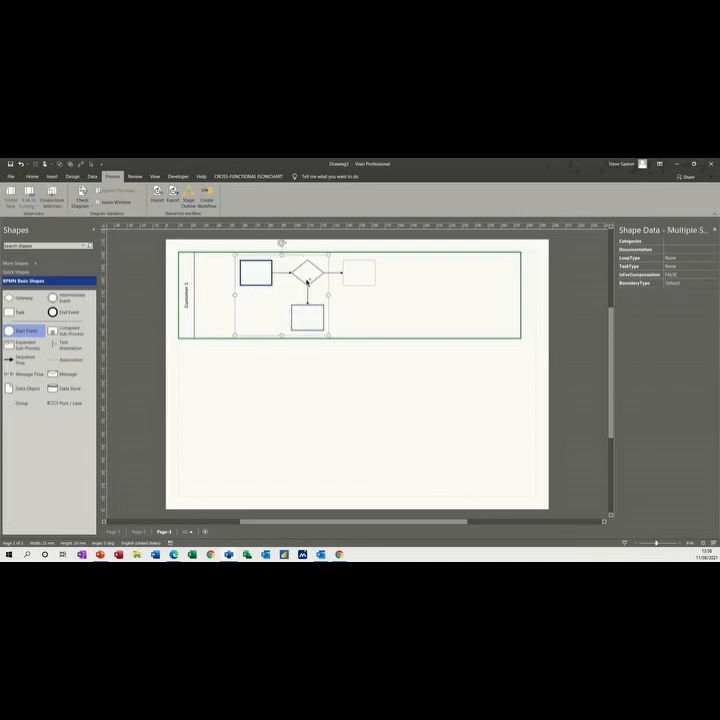
{"action": "left_click", "coordinate": [349, 277], "text": "shift"}
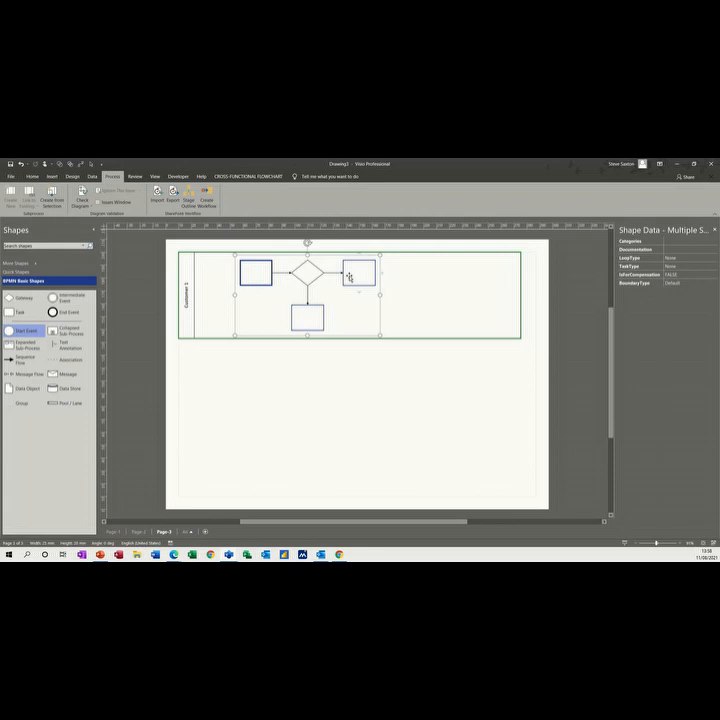
{"action": "right_click", "coordinate": [349, 278]}
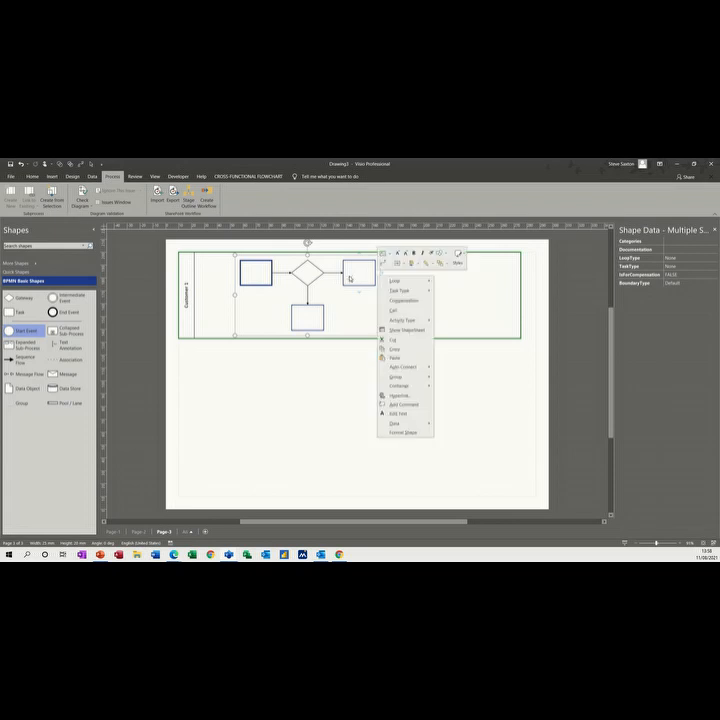
{"action": "mouse_move", "coordinate": [388, 386]}
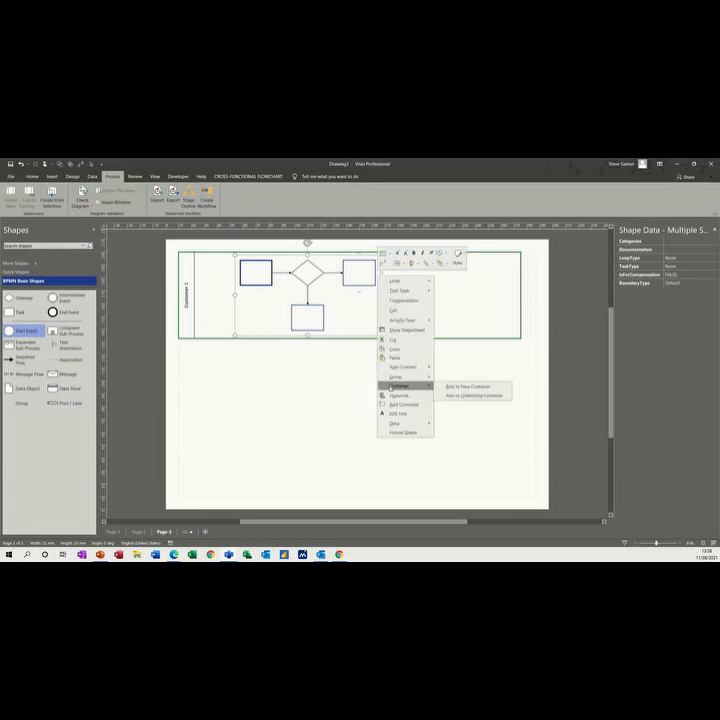
{"action": "left_click", "coordinate": [457, 388]}
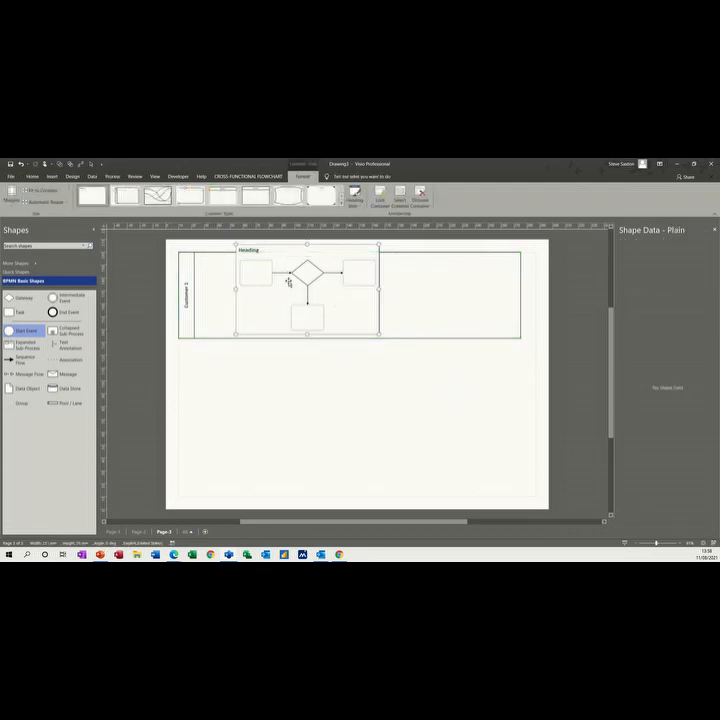
- Change the new container's heading to Testing
{"action": "double_click", "coordinate": [254, 253]}
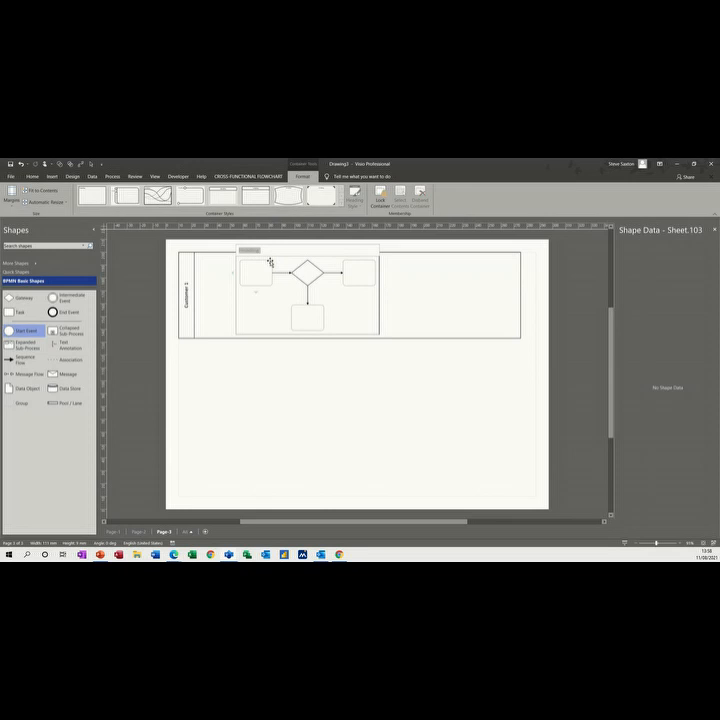
{"action": "type", "text": "Tr"}
{"action": "left_click", "coordinate": [343, 298]}
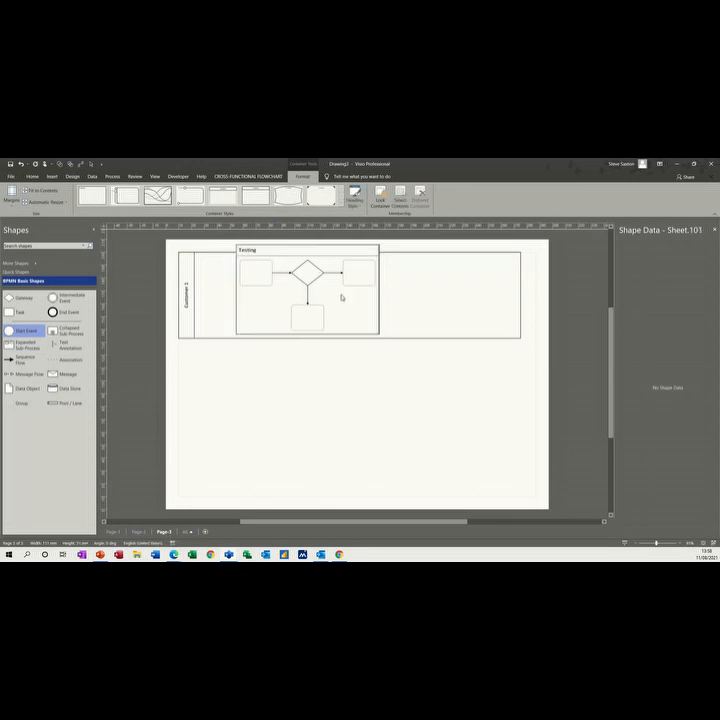
- Try moving the Testing container below the Customer 1 pool, and undo the move
{"action": "left_click", "coordinate": [364, 309]}
{"action": "left_click_drag", "start_coordinate": [379, 313], "coordinate": [382, 410]}
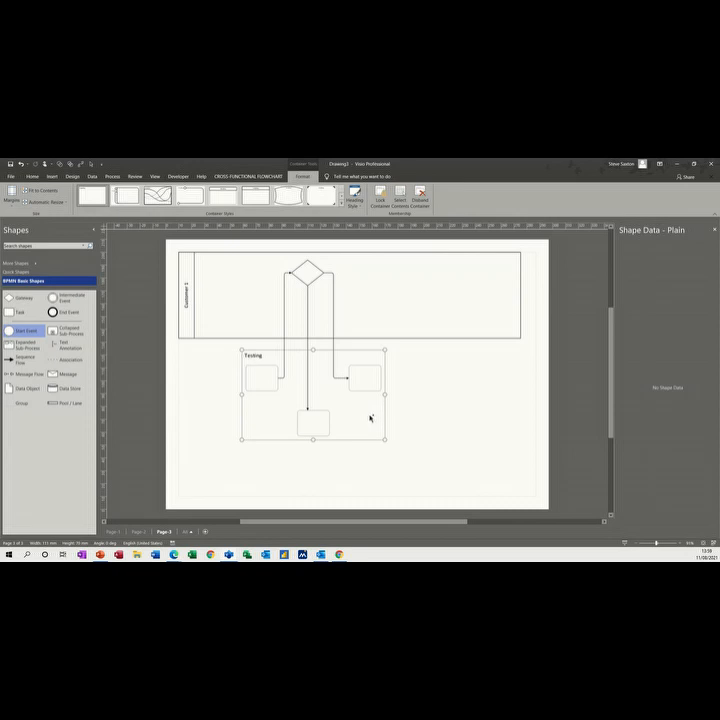
{"action": "key", "text": "ctrl+z"}
- Fit the Testing container to its contents and lock the container
{"action": "right_click", "coordinate": [376, 314]}
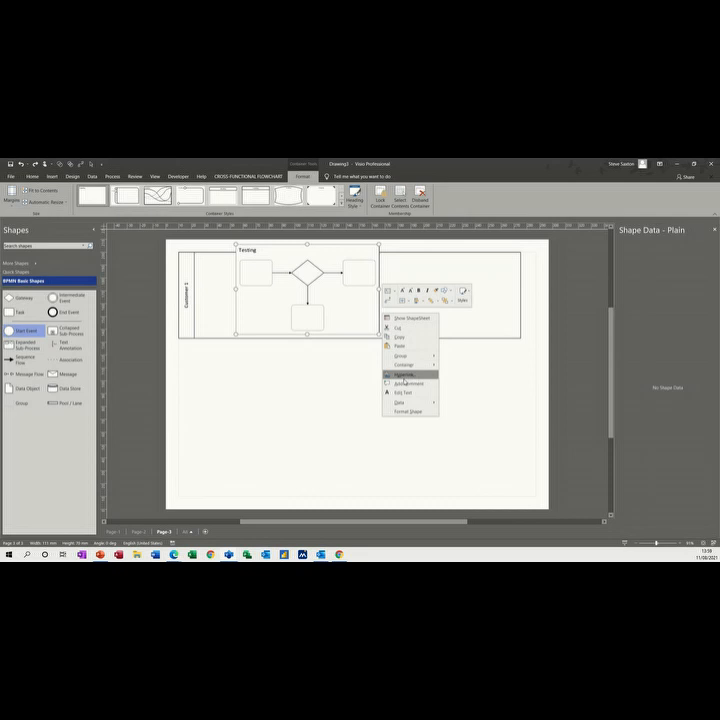
{"action": "mouse_move", "coordinate": [410, 364]}
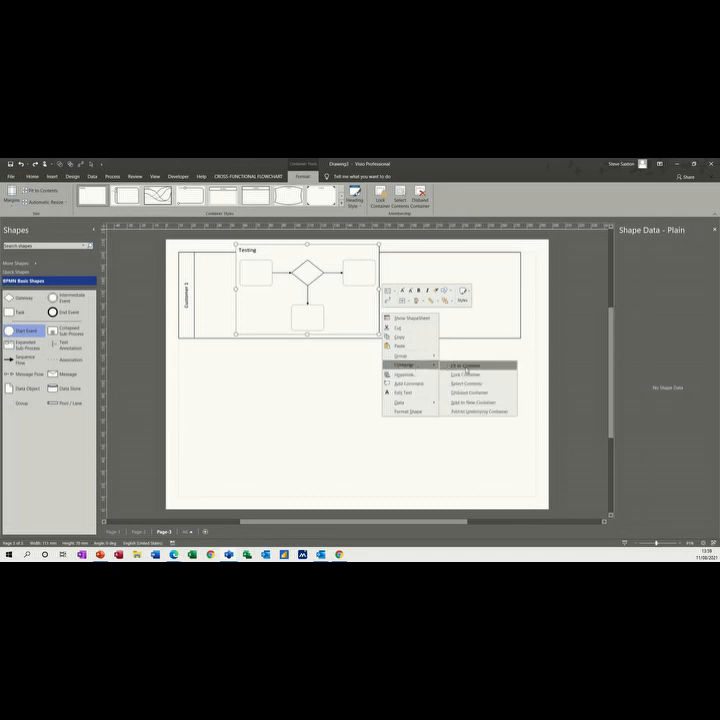
{"action": "left_click", "coordinate": [452, 365]}
{"action": "right_click", "coordinate": [368, 323]}
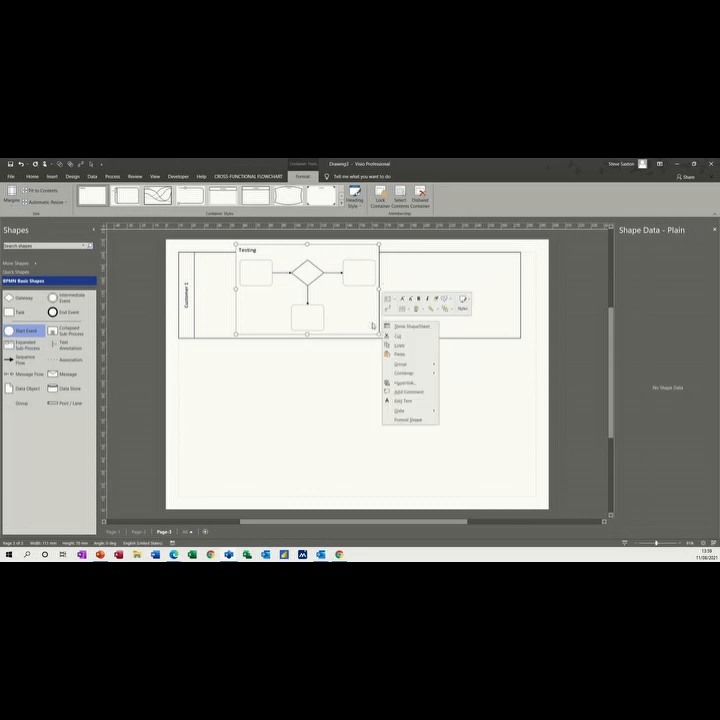
{"action": "mouse_move", "coordinate": [432, 373]}
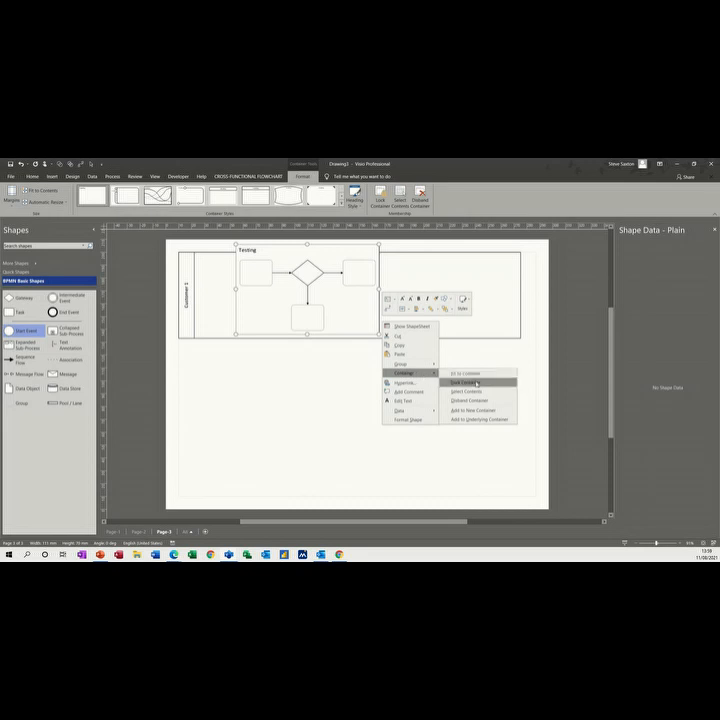
{"action": "left_click", "coordinate": [475, 382]}
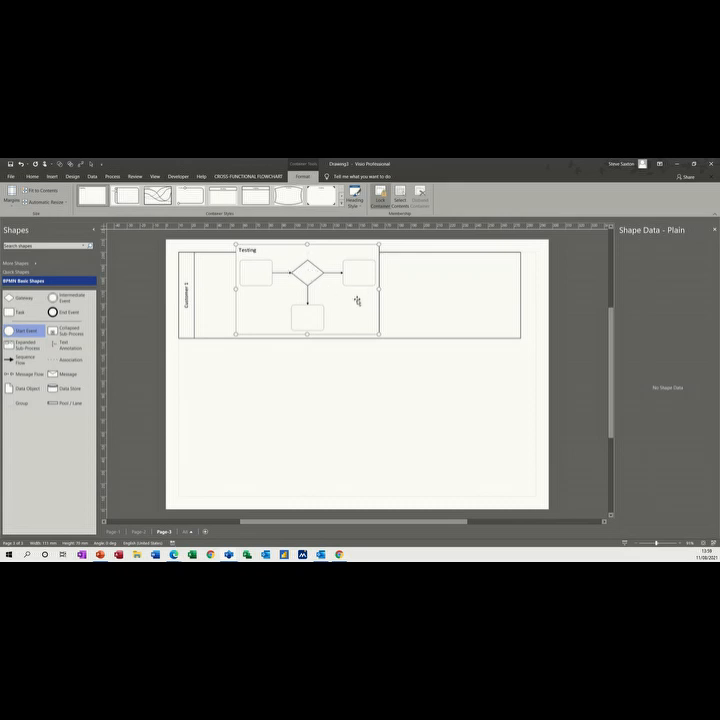
- Try moving the locked Testing container out of the Customer 1 pool, and undo that move
{"action": "left_click_drag", "start_coordinate": [379, 313], "coordinate": [376, 427]}
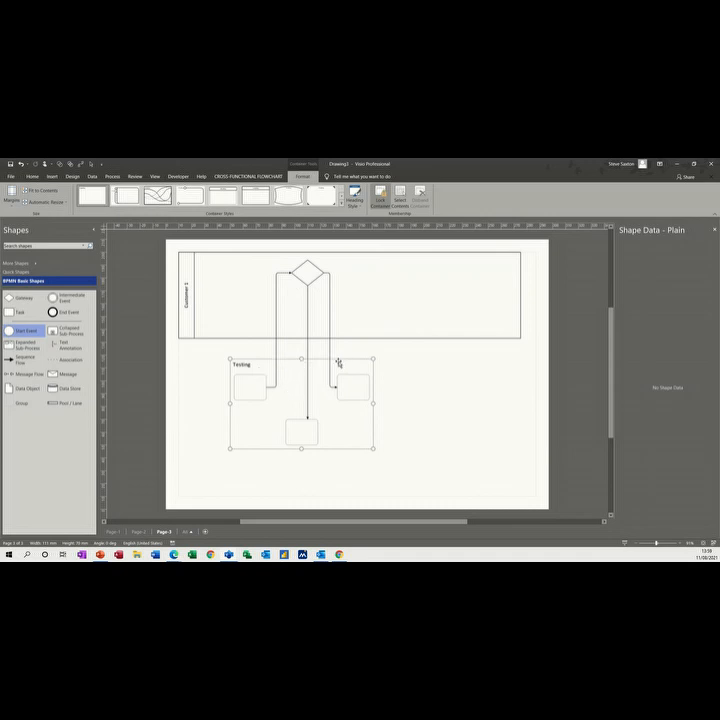
{"action": "key", "text": "ctrl+z"}
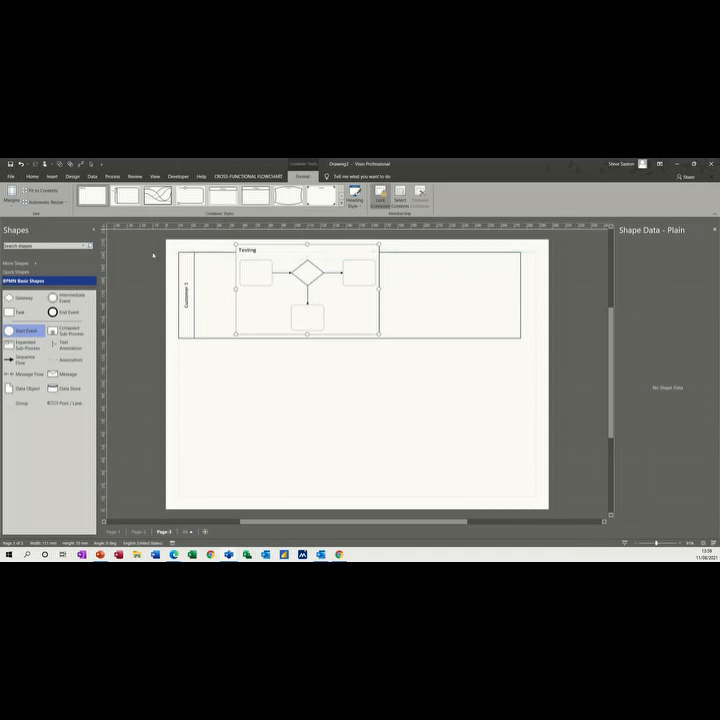
- Run the diagram check and examine the shapes that the listed issues refer to
{"action": "left_click", "coordinate": [112, 176]}
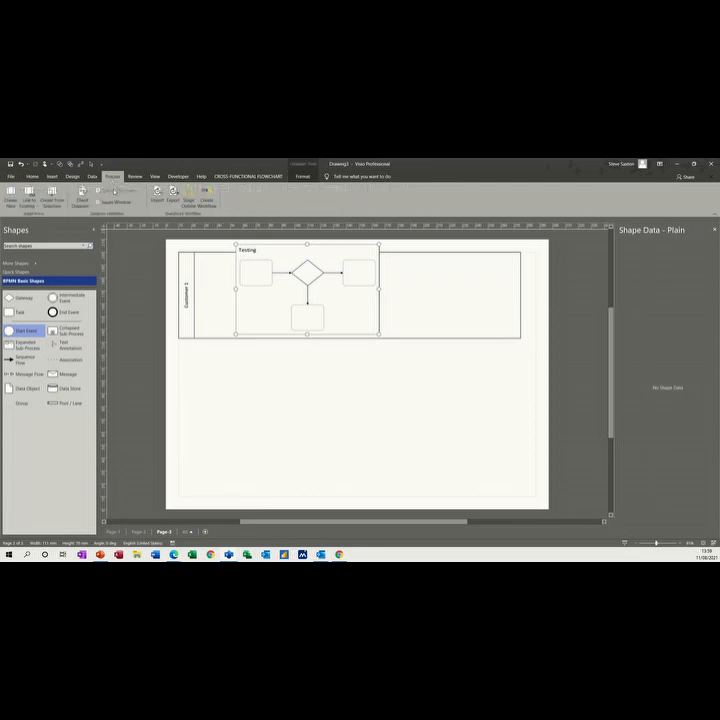
{"action": "left_click", "coordinate": [81, 193]}
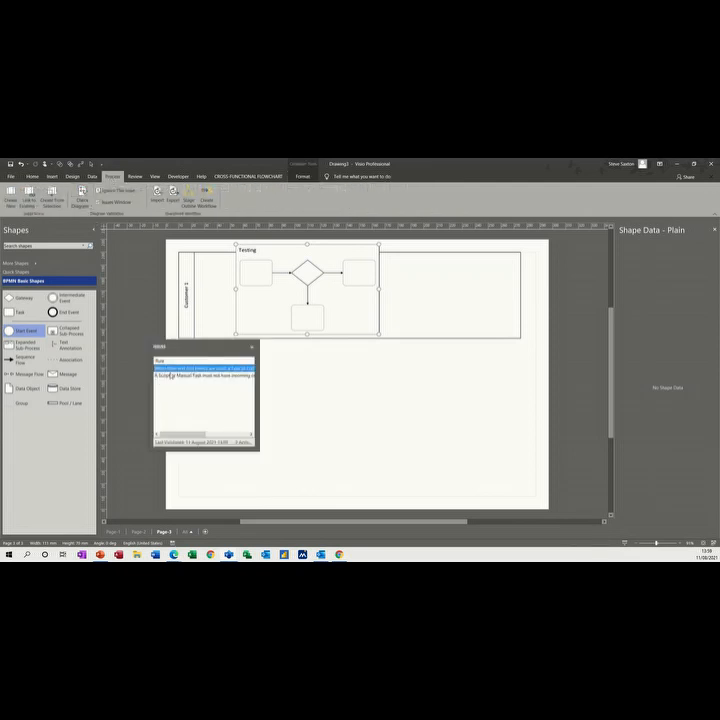
{"action": "left_click", "coordinate": [170, 375]}
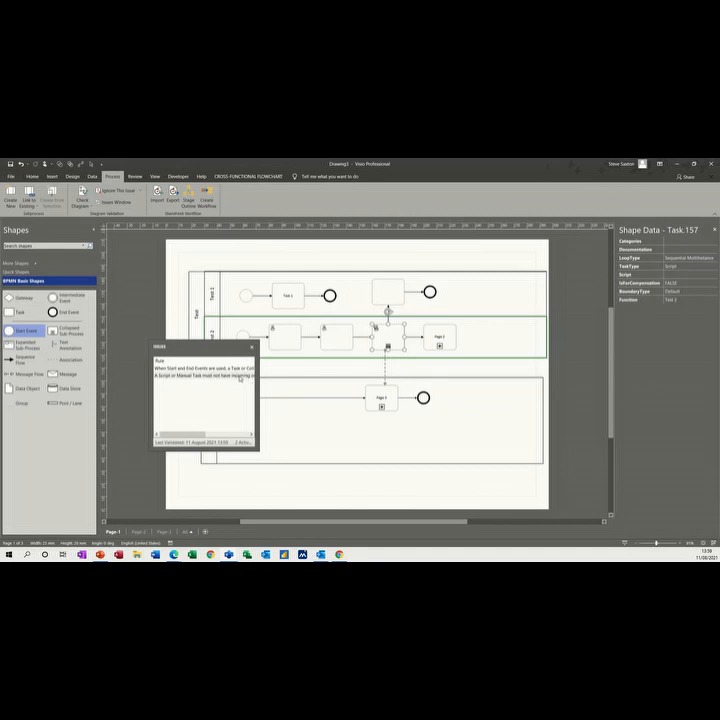
{"action": "left_click", "coordinate": [236, 368]}
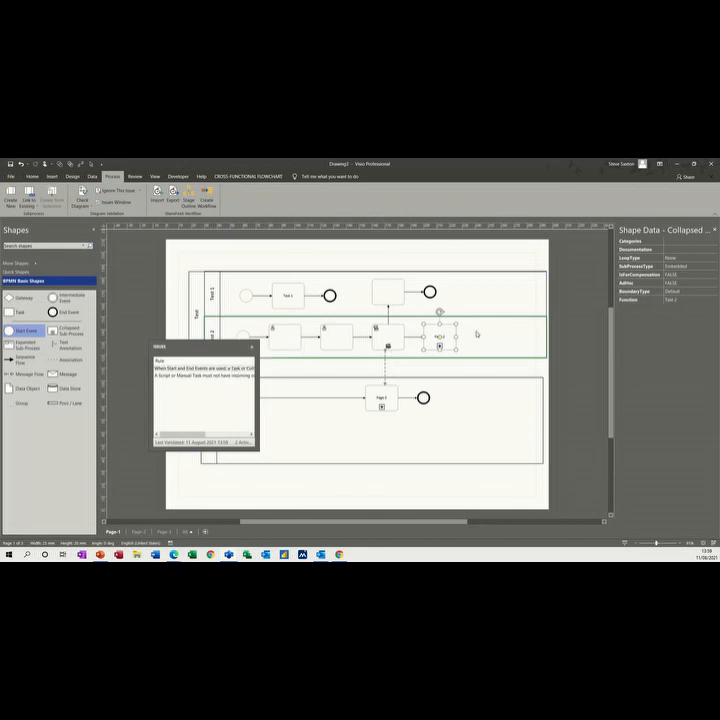
{"action": "left_click", "coordinate": [201, 377]}
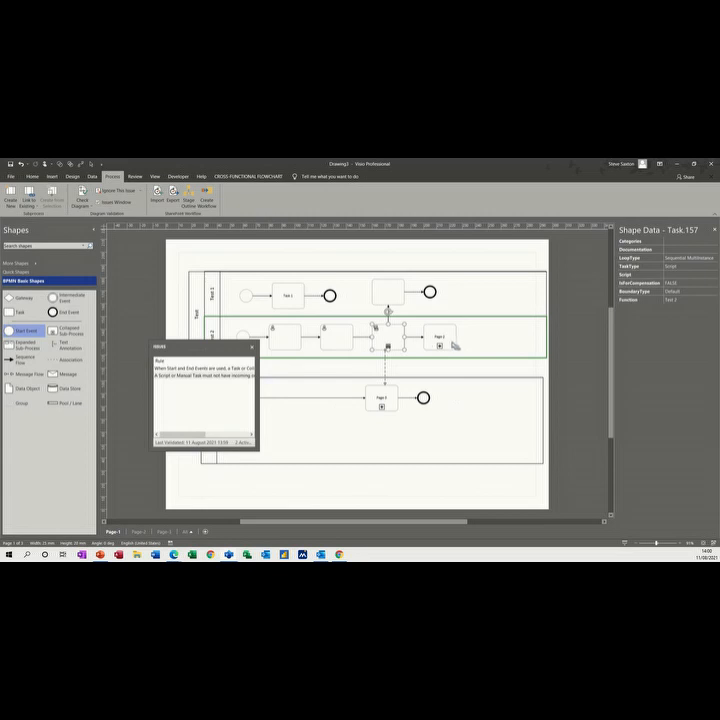
- Close the diagram check's issues list and review the subprocess pages Page-2 and Page-3 before returning to Page-1
{"action": "left_click", "coordinate": [252, 348]}
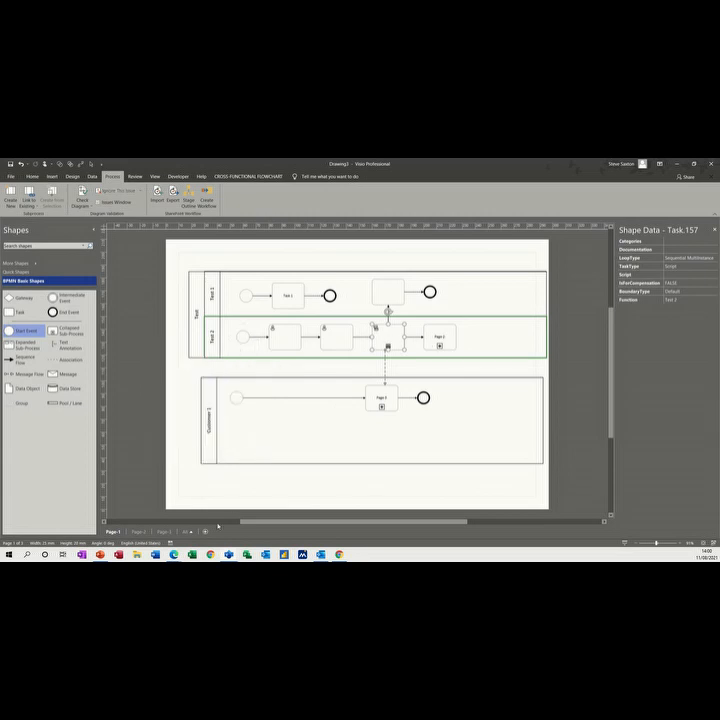
{"action": "left_click", "coordinate": [139, 531]}
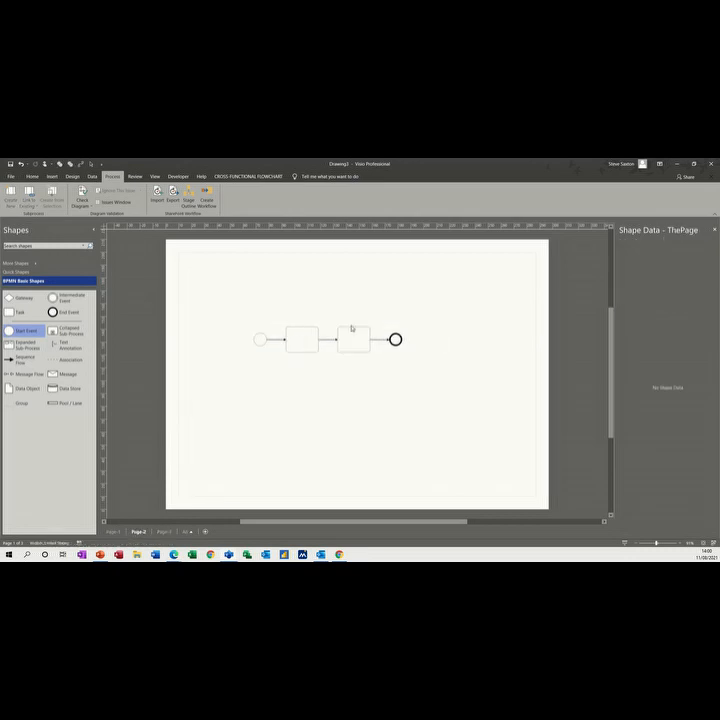
{"action": "left_click", "coordinate": [168, 531]}
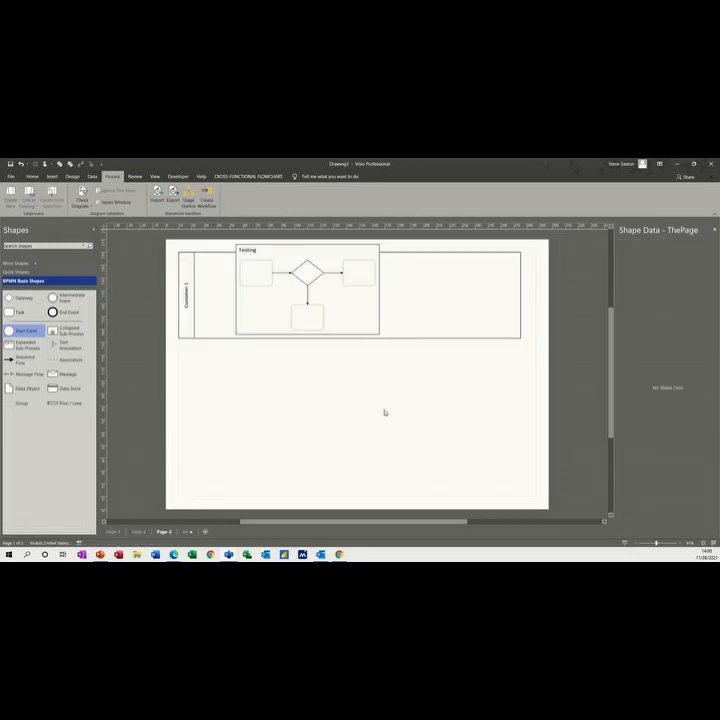
{"action": "left_click", "coordinate": [113, 531]}
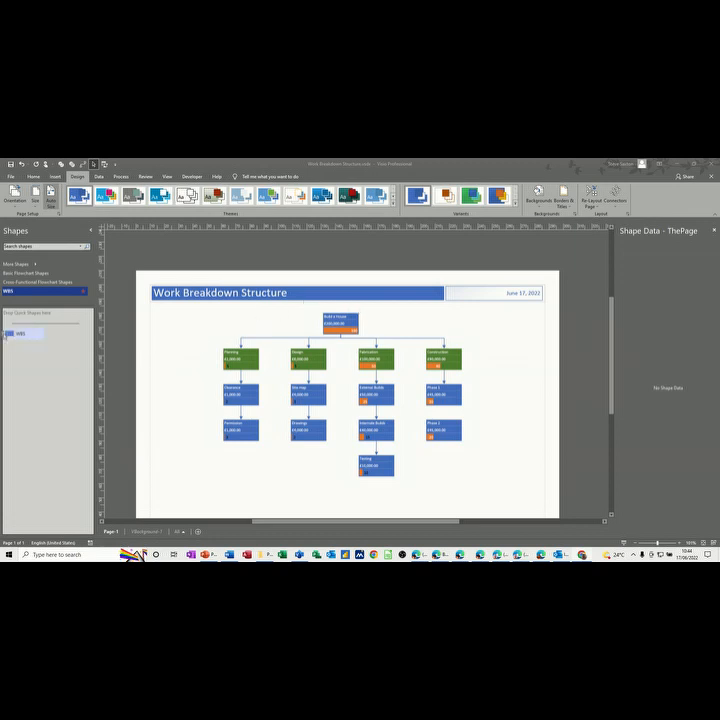
- Place a WBS shape beside the top of the Build a House chart, and delete it
{"action": "left_click_drag", "start_coordinate": [16, 335], "coordinate": [178, 341]}
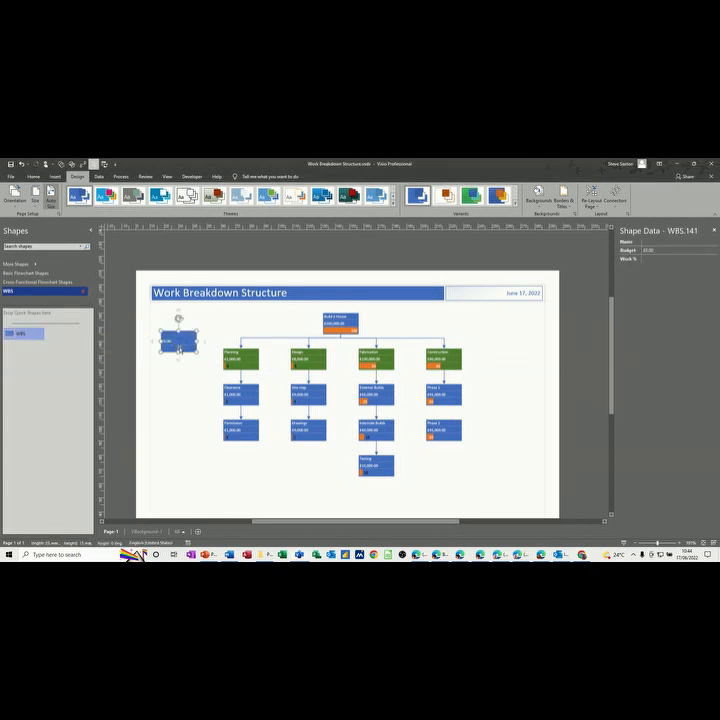
{"action": "key", "text": "Delete"}
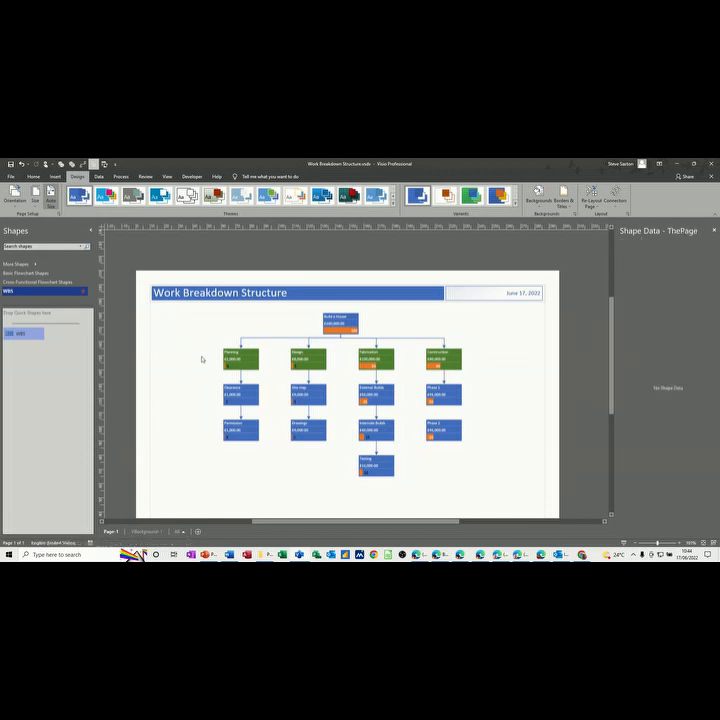
- Add a new page to the Work Breakdown Structure drawing and place a basic flowchart Process shape in its upper area
{"action": "left_click", "coordinate": [198, 531]}
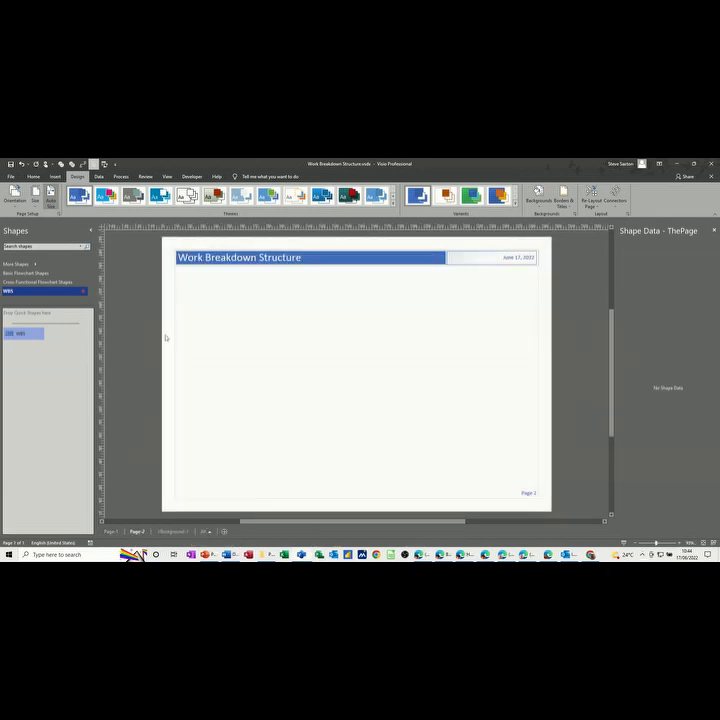
{"action": "left_click", "coordinate": [19, 273]}
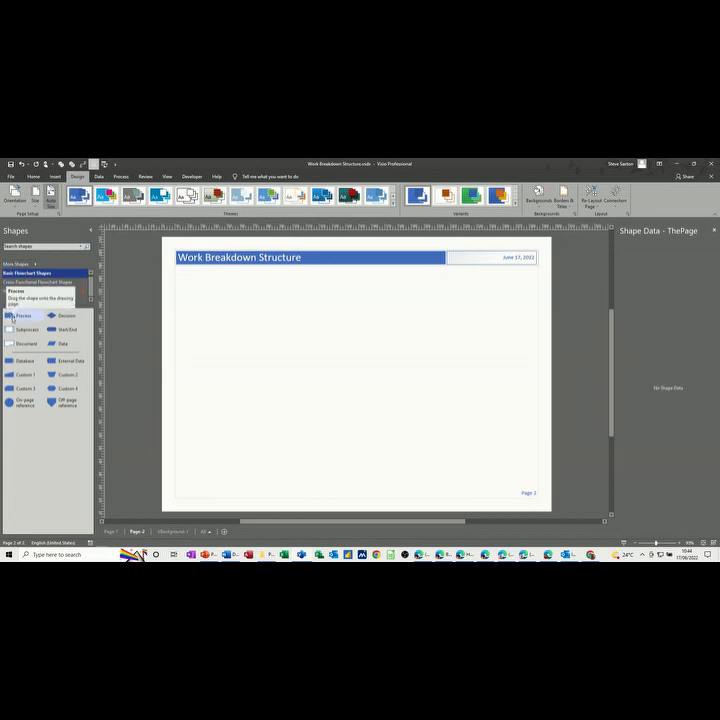
{"action": "left_click_drag", "start_coordinate": [12, 318], "coordinate": [289, 306]}
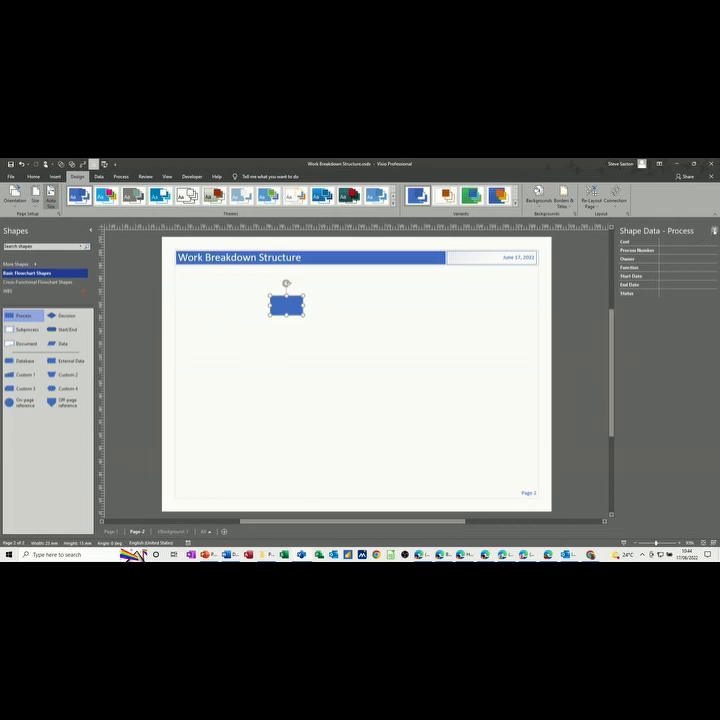
- Hide the Shape Data window and show it again for the Process shape
{"action": "left_click", "coordinate": [712, 230]}
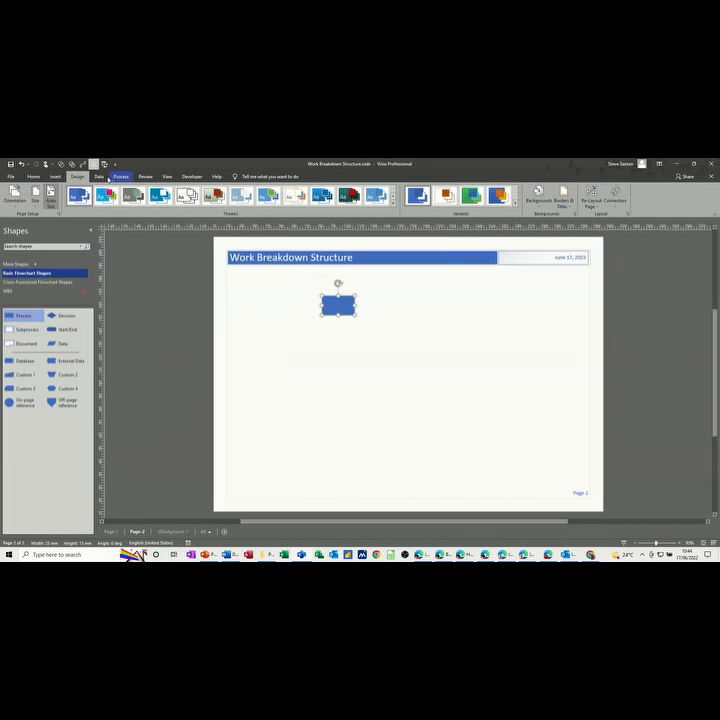
{"action": "left_click", "coordinate": [99, 177]}
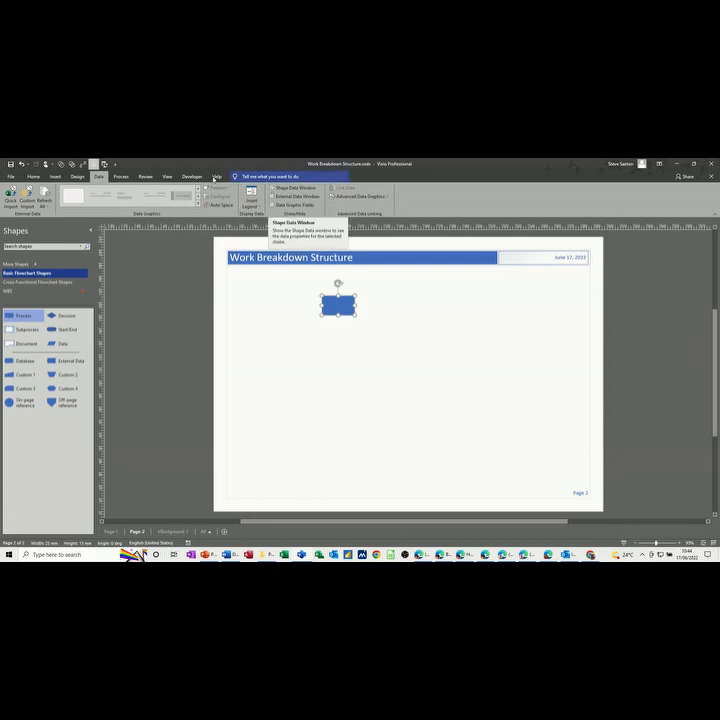
{"action": "left_click", "coordinate": [167, 178]}
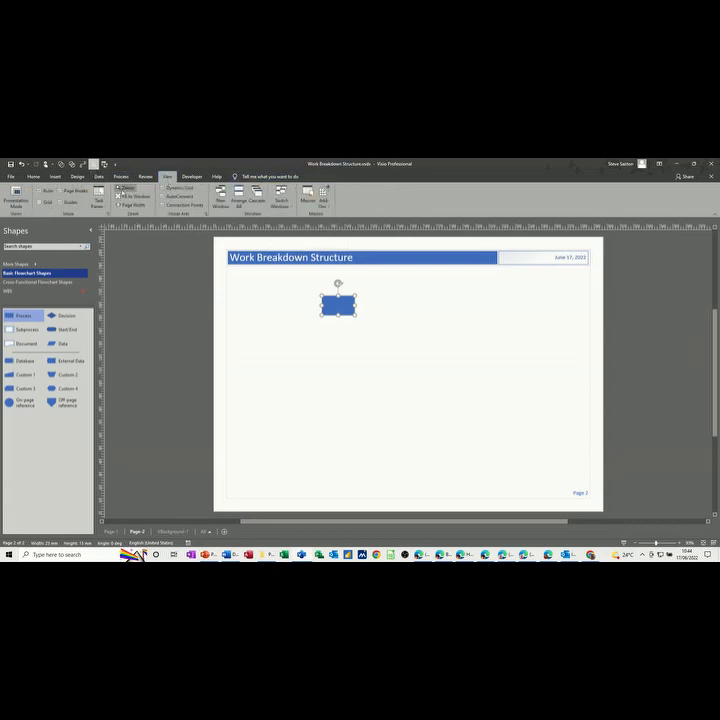
{"action": "left_click", "coordinate": [98, 197]}
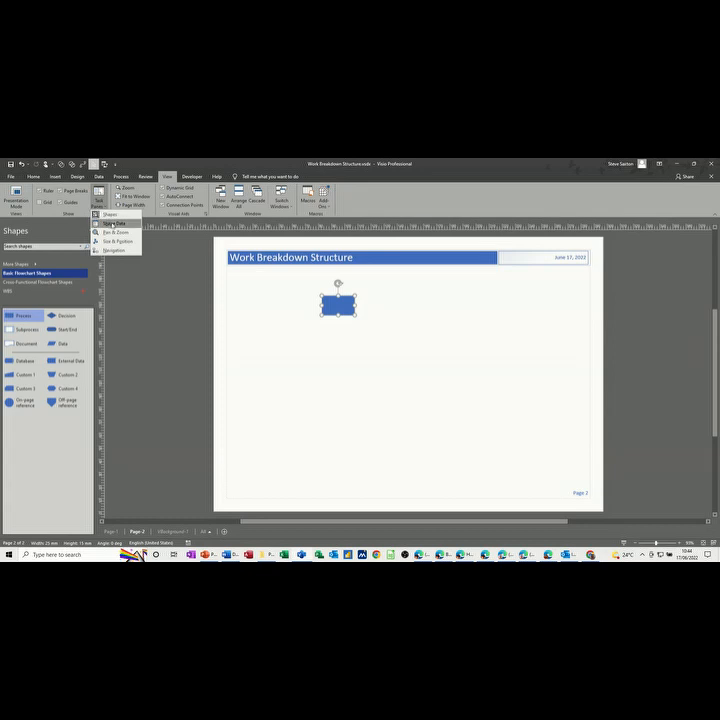
{"action": "left_click", "coordinate": [114, 223]}
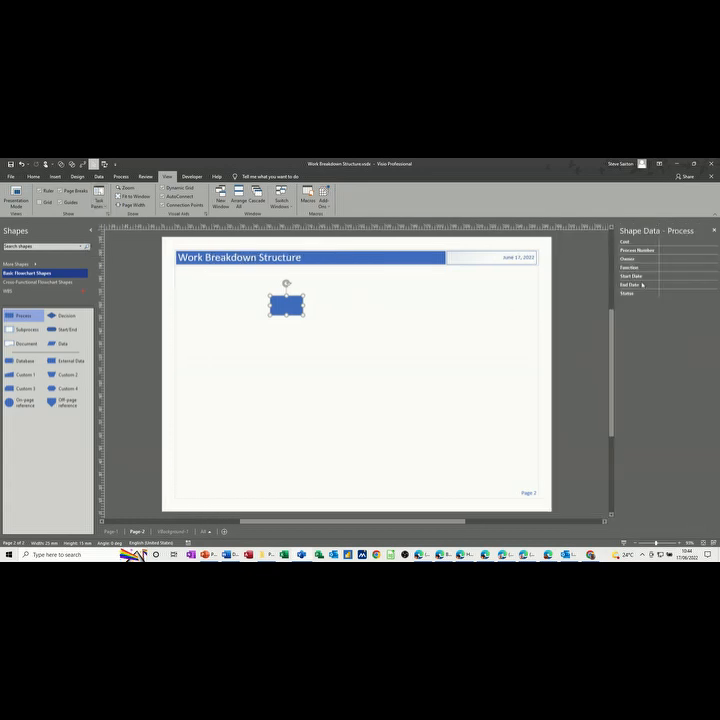
{"action": "mouse_move", "coordinate": [657, 231]}
{"action": "left_mouse_down"}
{"action": "mouse_move", "coordinate": [601, 248]}
{"action": "mouse_move", "coordinate": [520, 293]}
{"action": "mouse_move", "coordinate": [470, 297]}
{"action": "mouse_move", "coordinate": [478, 312]}
{"action": "mouse_move", "coordinate": [487, 305]}
{"action": "mouse_move", "coordinate": [424, 350]}
{"action": "mouse_move", "coordinate": [650, 245]}
{"action": "left_mouse_up"}
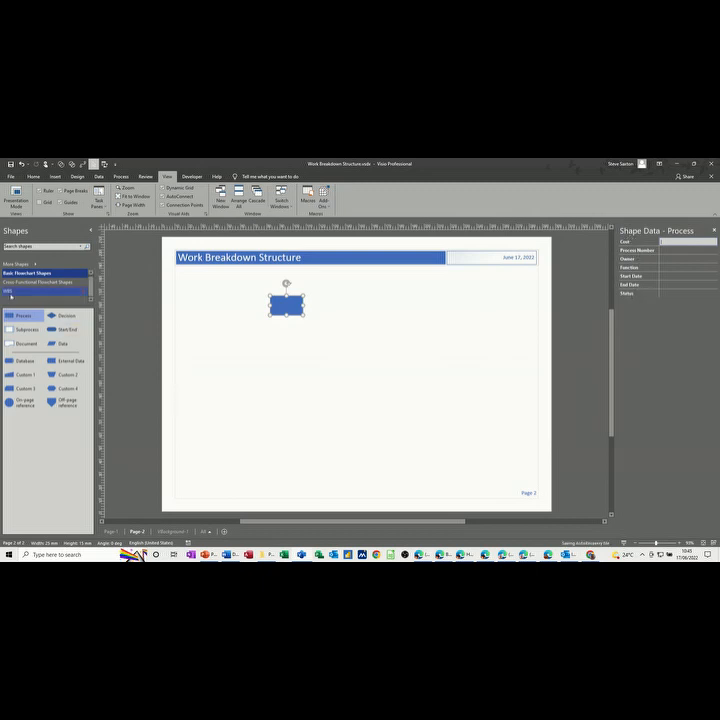
- Place a WBS shape below the Process shape to inspect its shape data fields, and delete it
{"action": "left_click", "coordinate": [12, 291]}
{"action": "left_click_drag", "start_coordinate": [17, 334], "coordinate": [203, 356]}
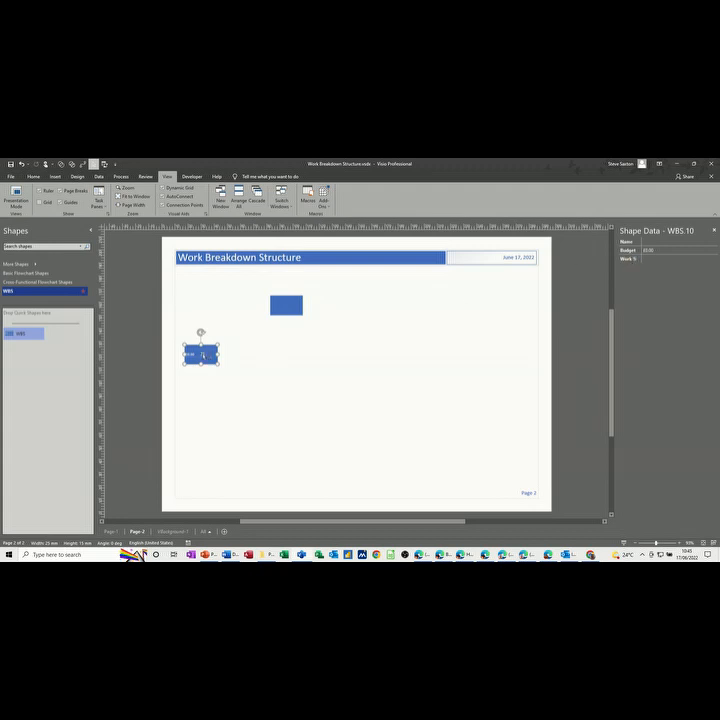
{"action": "key", "text": "Delete"}
- Delete the Cost, Process Number, Owner, Function, Start Date, End Date and Status properties from the Process shape's data definition
{"action": "left_click", "coordinate": [286, 305]}
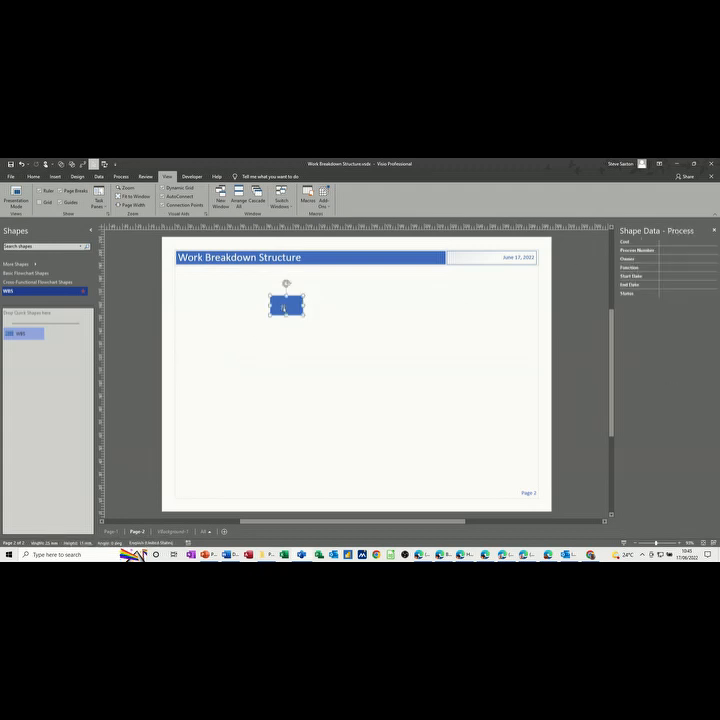
{"action": "right_click", "coordinate": [292, 307]}
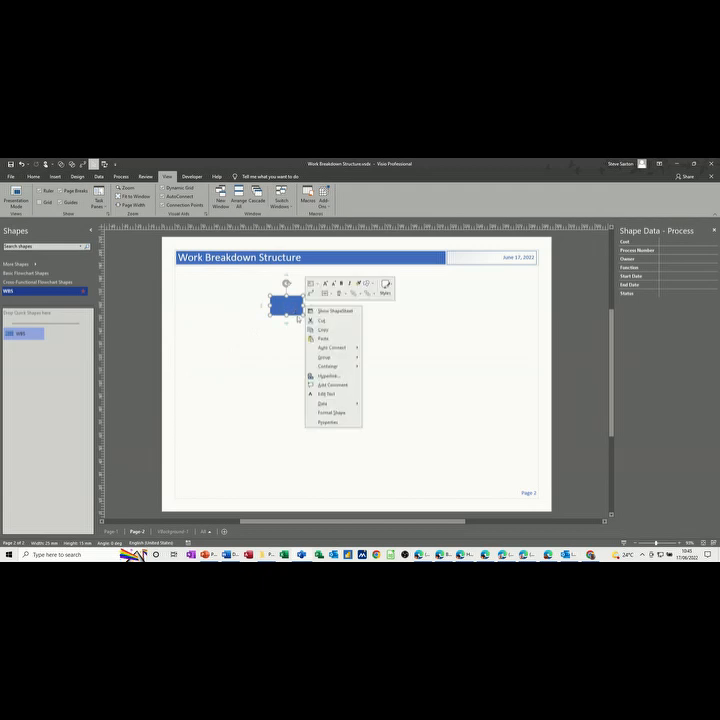
{"action": "mouse_move", "coordinate": [320, 403]}
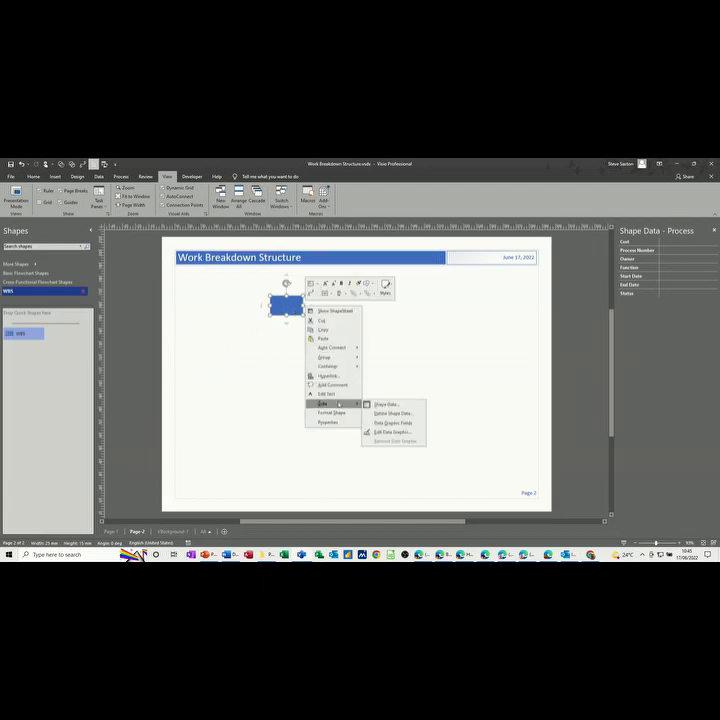
{"action": "left_click", "coordinate": [380, 414]}
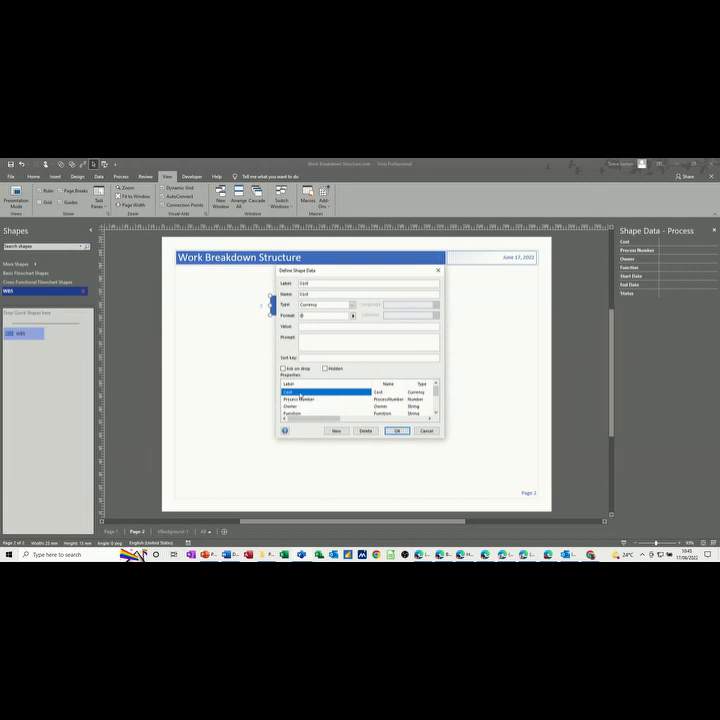
{"action": "left_click", "coordinate": [365, 430]}
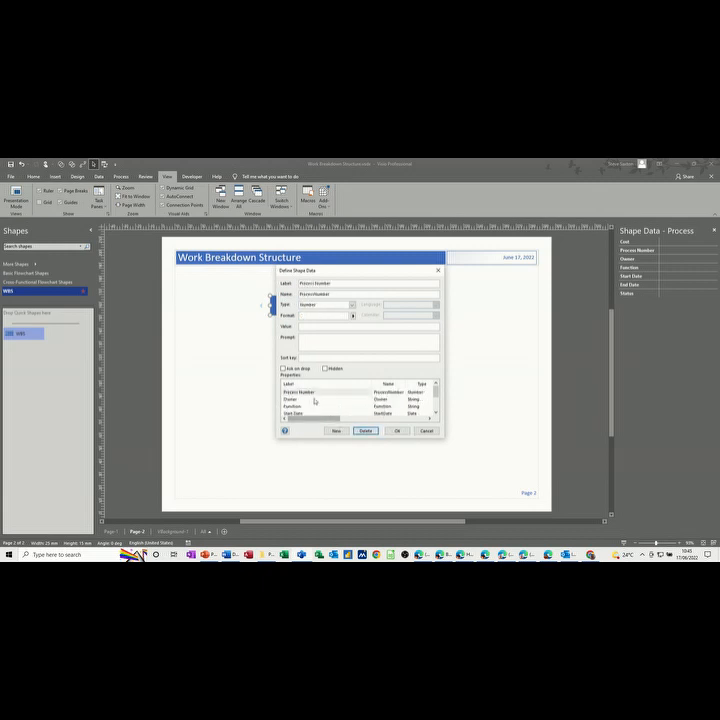
{"action": "left_click", "coordinate": [315, 400]}
{"action": "left_click", "coordinate": [305, 393]}
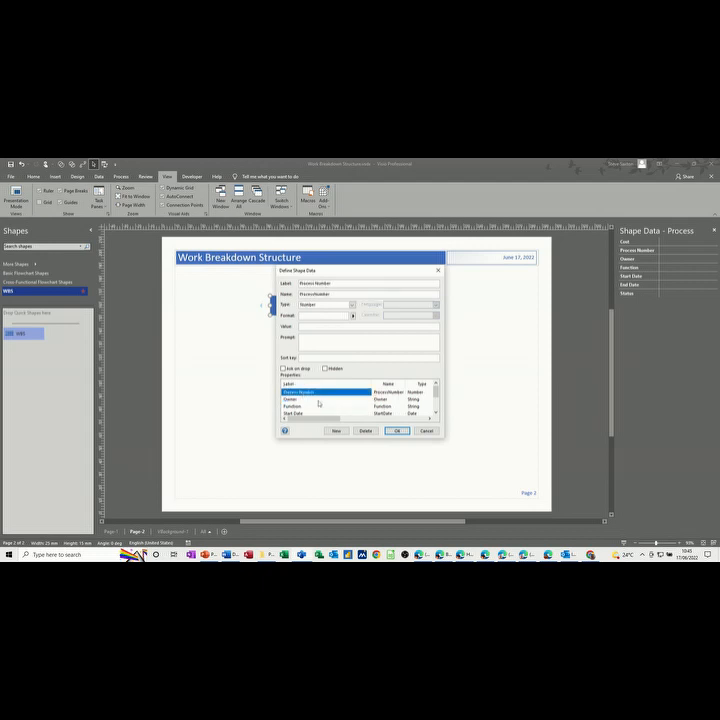
{"action": "left_click", "coordinate": [364, 431]}
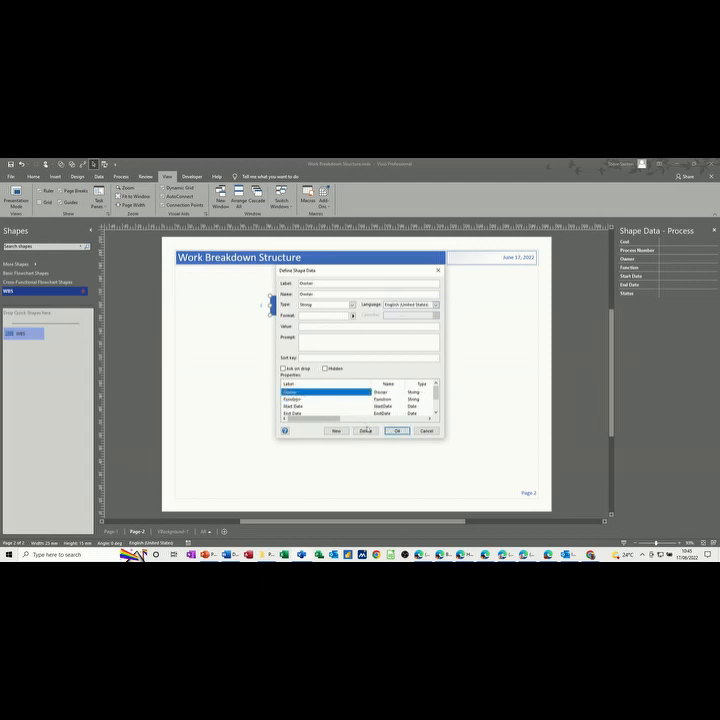
{"action": "left_click", "coordinate": [365, 431]}
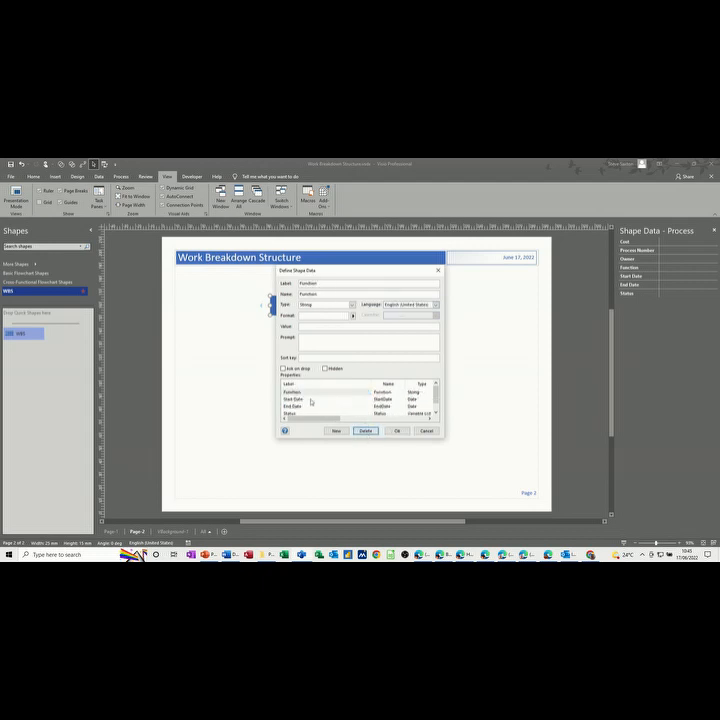
{"action": "left_click", "coordinate": [362, 432]}
{"action": "left_click", "coordinate": [364, 432]}
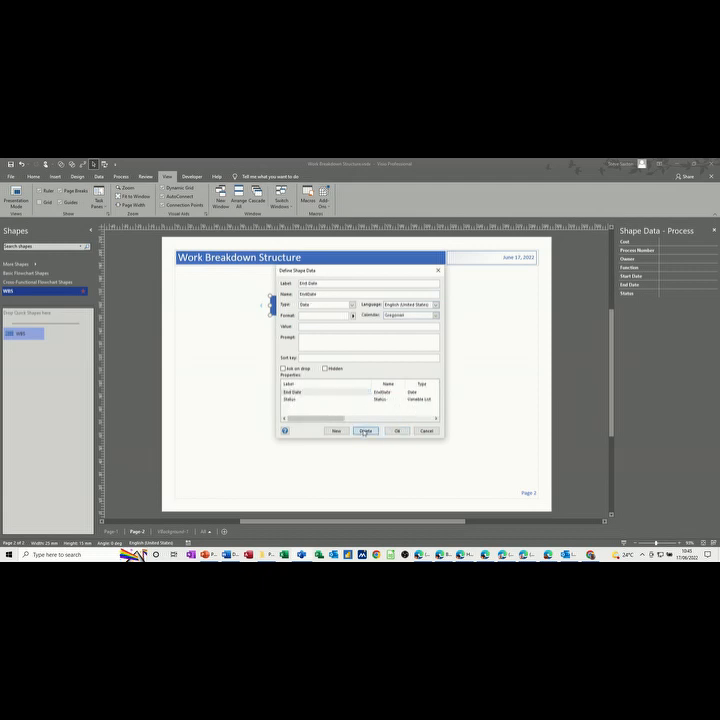
{"action": "left_click", "coordinate": [300, 394]}
{"action": "left_click", "coordinate": [358, 432]}
{"action": "left_click", "coordinate": [292, 393]}
{"action": "left_click", "coordinate": [353, 431]}
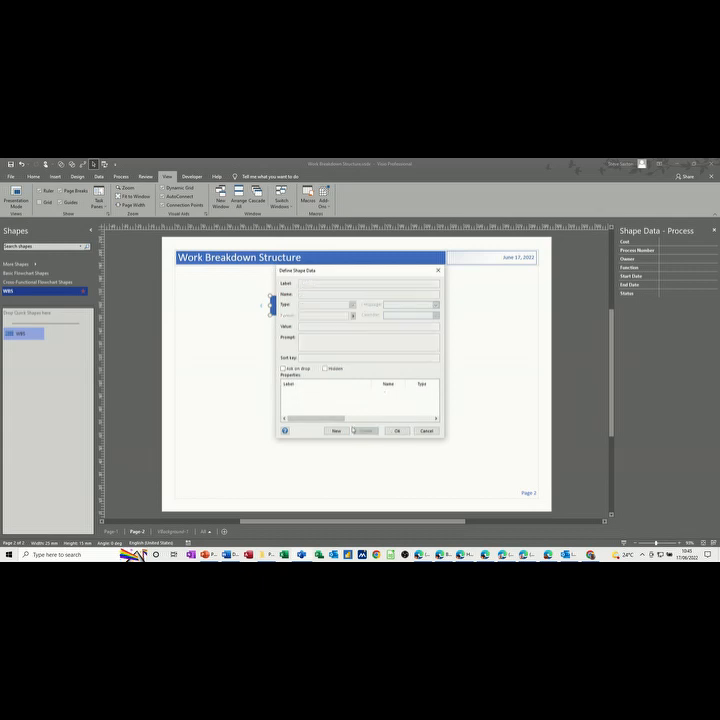
- Define new shape data properties labelled Name, Budget and %, with Budget as Currency and the other two as String
{"action": "left_click", "coordinate": [335, 432]}
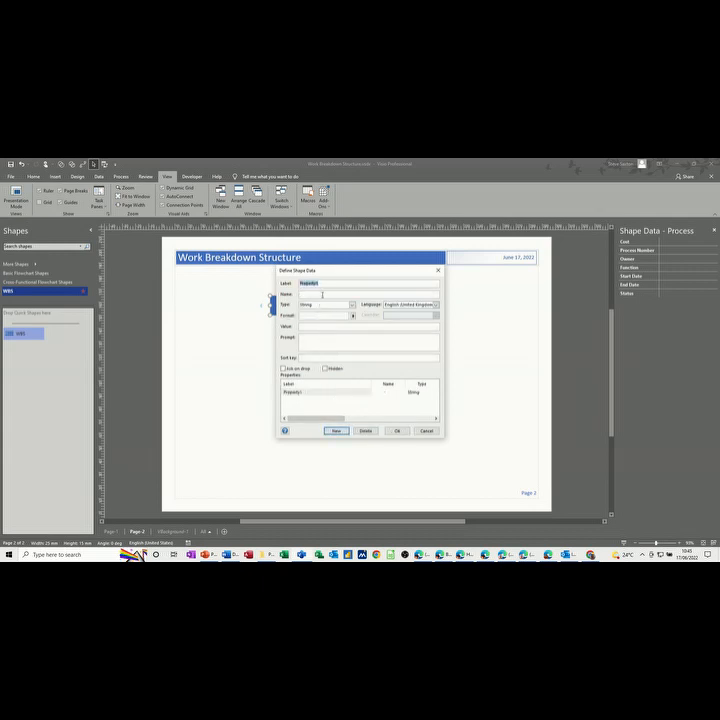
{"action": "type", "text": "Name"}
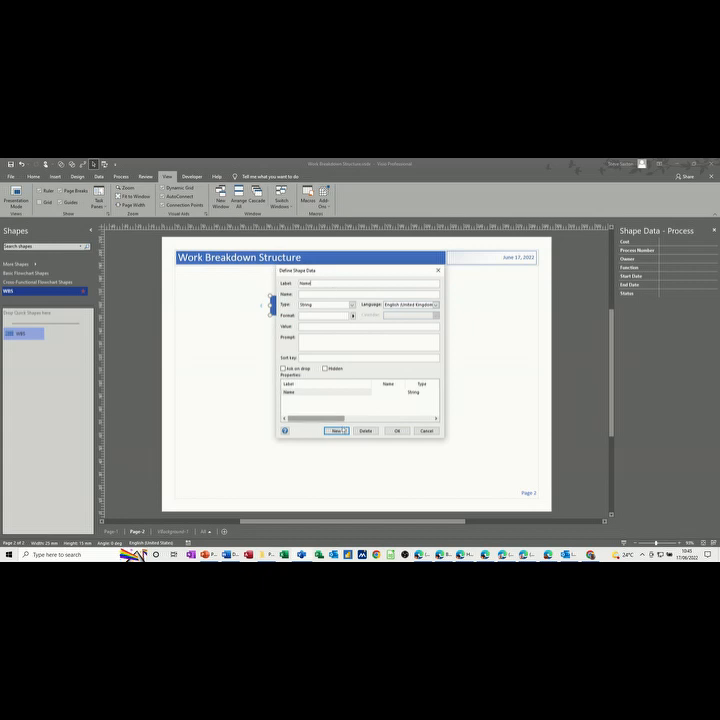
{"action": "left_click", "coordinate": [336, 431]}
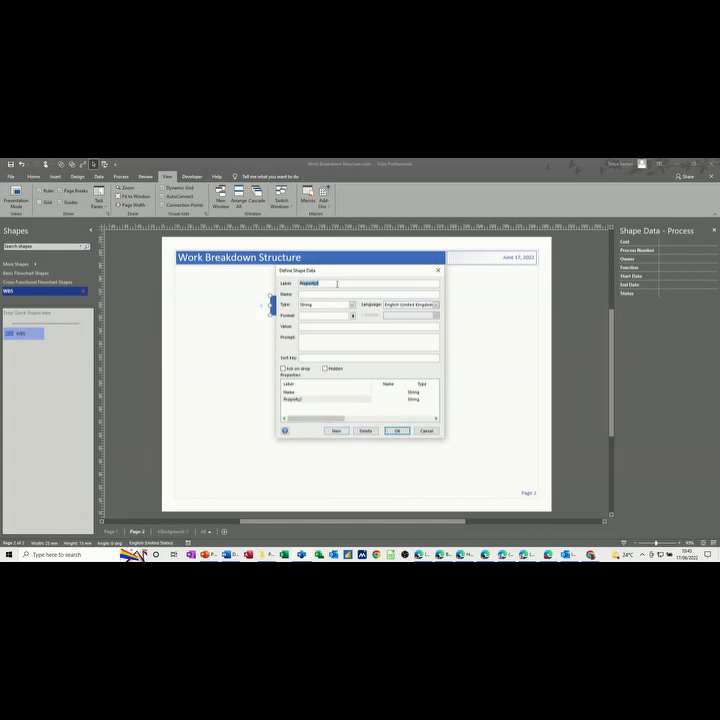
{"action": "type", "text": "Budget"}
{"action": "left_click", "coordinate": [352, 304]}
{"action": "left_click", "coordinate": [322, 337]}
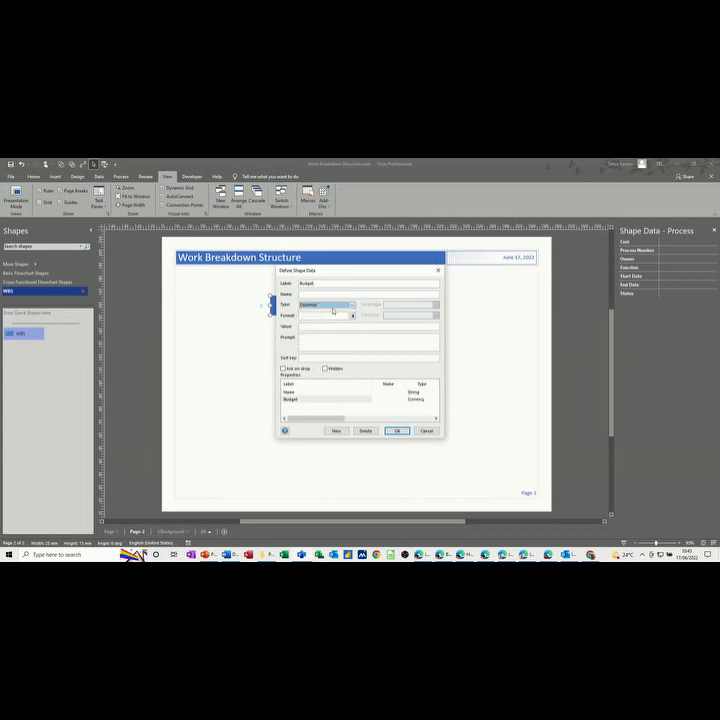
{"action": "left_click", "coordinate": [336, 430]}
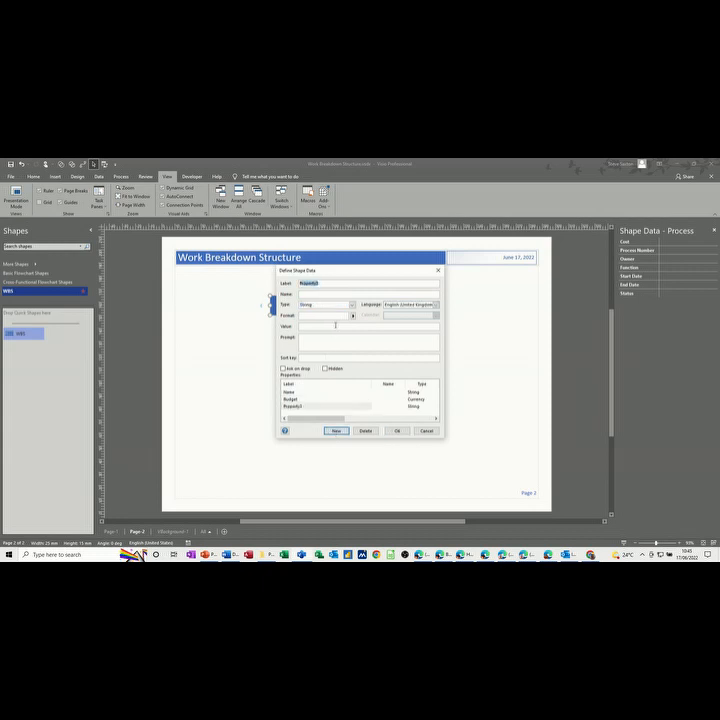
{"action": "type", "text": "St"}
- Examine the sort key and settings of the Name, Budget and % properties
{"action": "left_click", "coordinate": [292, 393]}
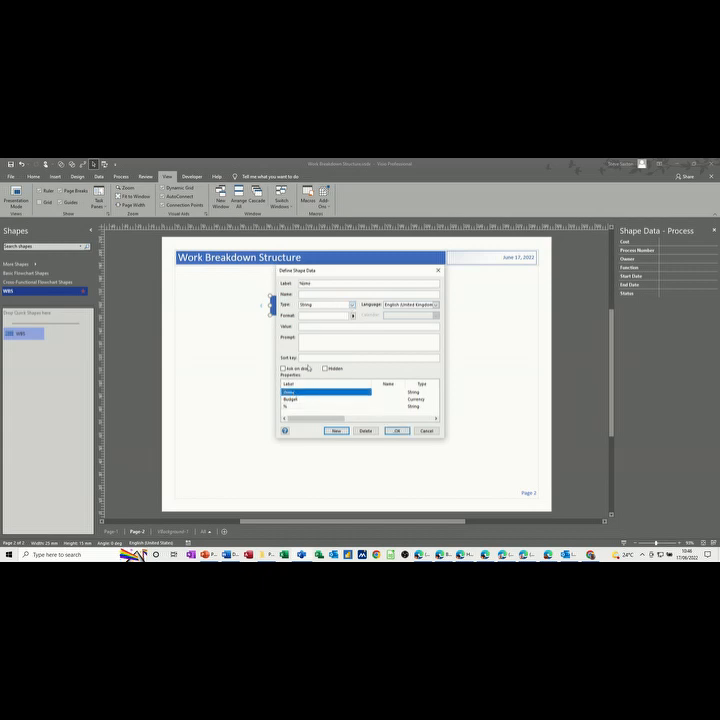
{"action": "left_click", "coordinate": [304, 357]}
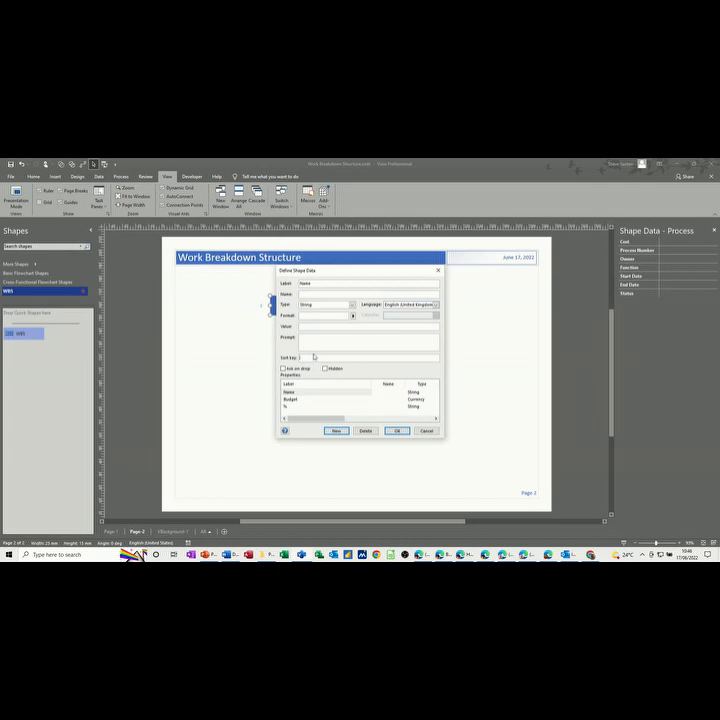
{"action": "left_click", "coordinate": [293, 399]}
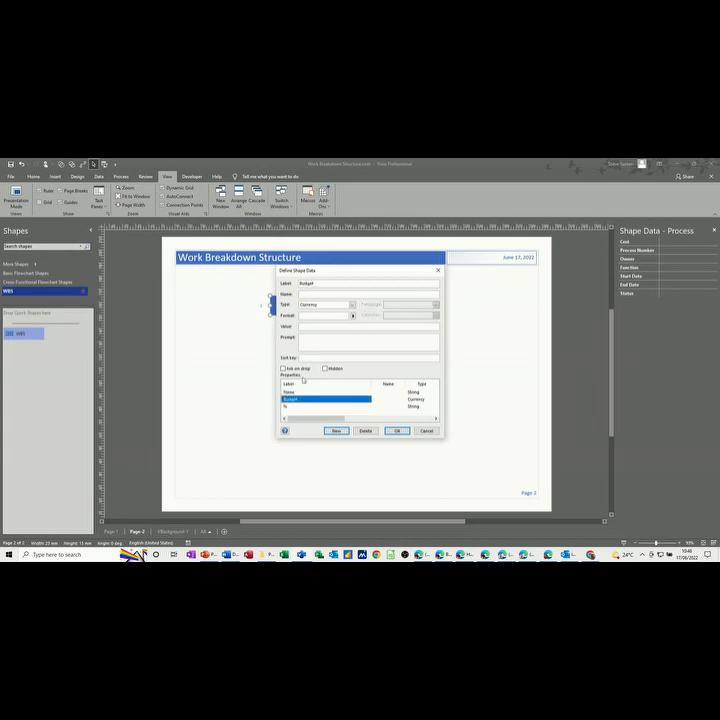
{"action": "left_click", "coordinate": [294, 407]}
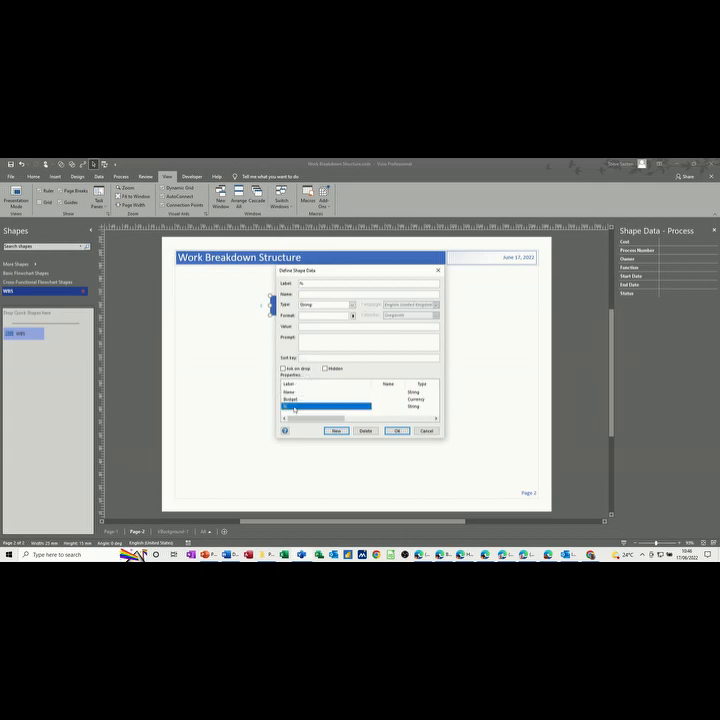
- Enter a sort key for the % property and accept the Process shape's data definition
{"action": "left_click", "coordinate": [304, 357]}
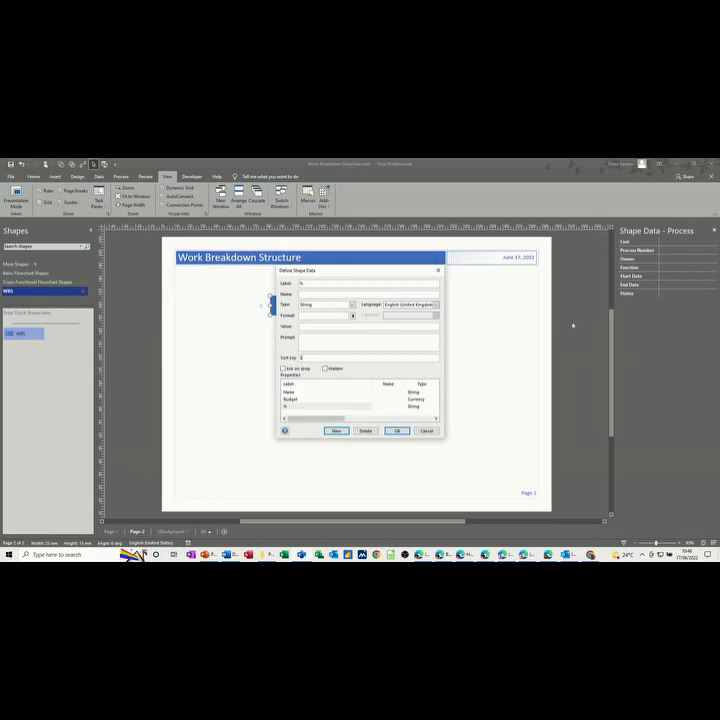
{"action": "left_click", "coordinate": [397, 431]}
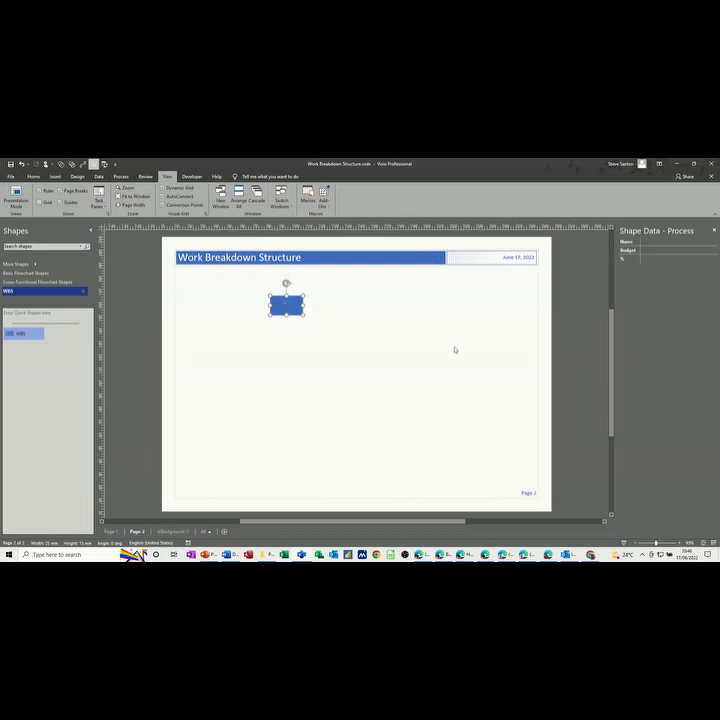
- Create a new data graphic for the Process shape with an item displaying the Name field as Text
{"action": "left_click", "coordinate": [99, 177]}
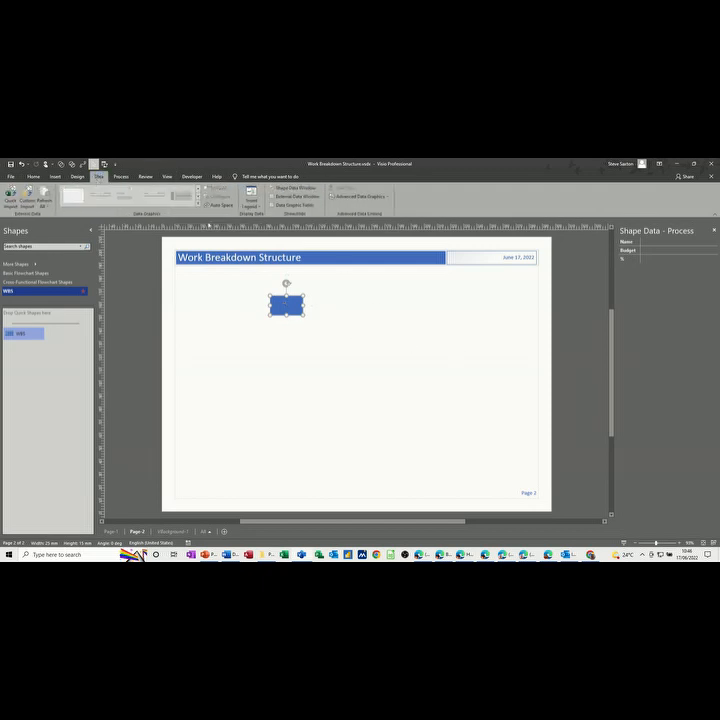
{"action": "left_click", "coordinate": [351, 197]}
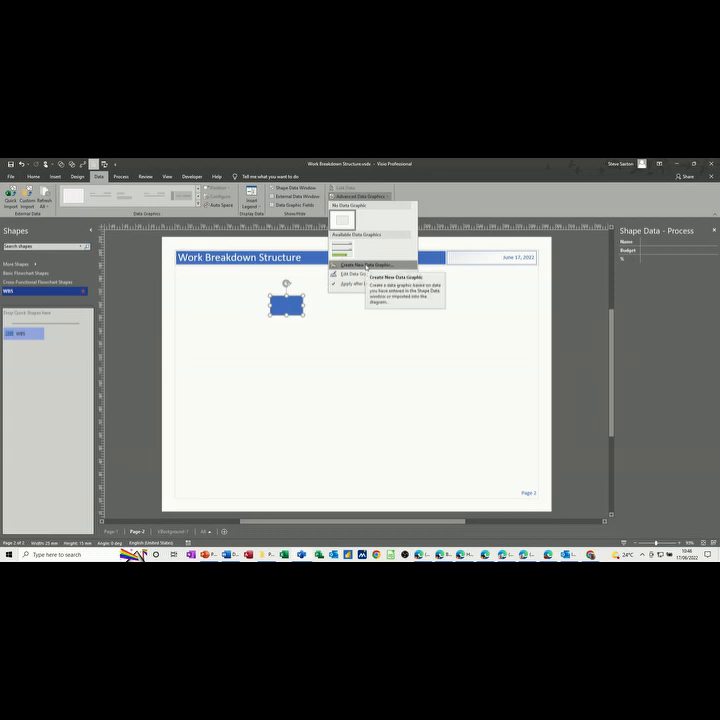
{"action": "left_click", "coordinate": [366, 266]}
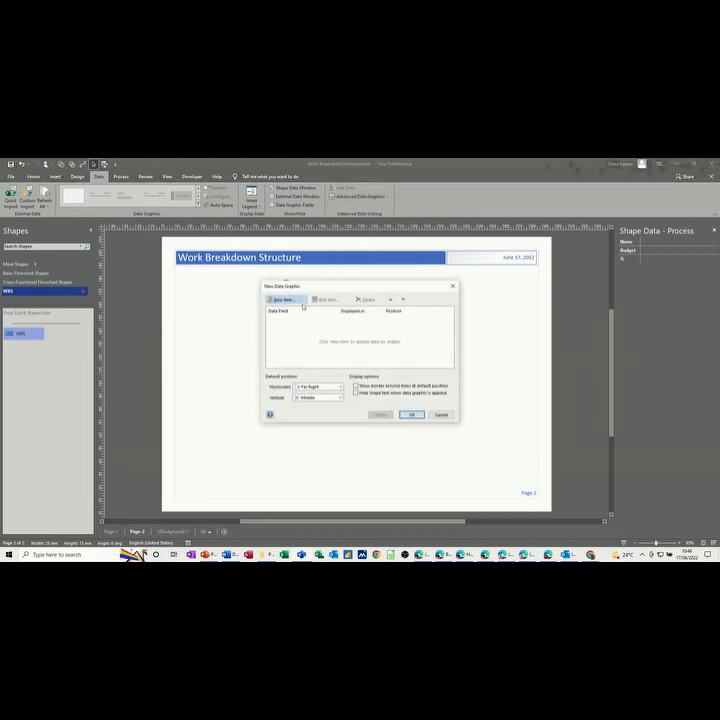
{"action": "left_click", "coordinate": [303, 304]}
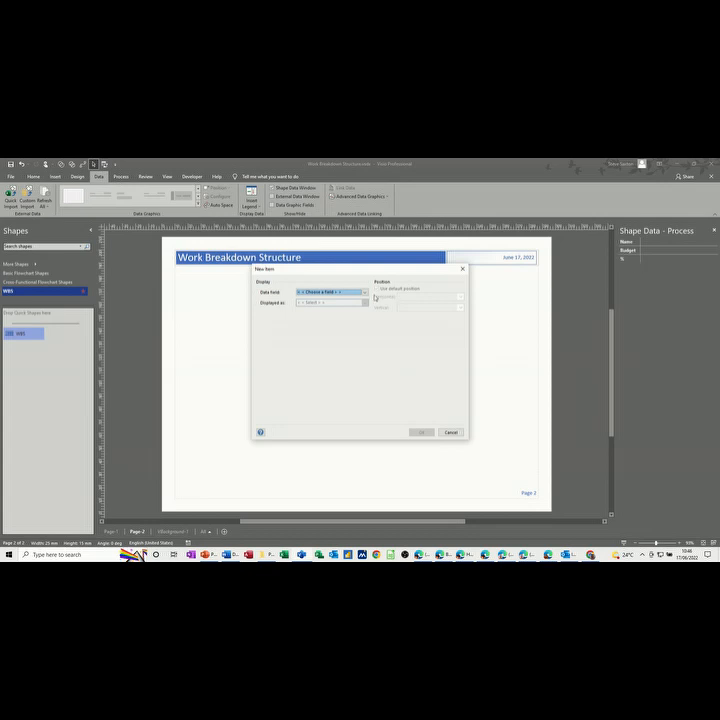
{"action": "left_click", "coordinate": [365, 292]}
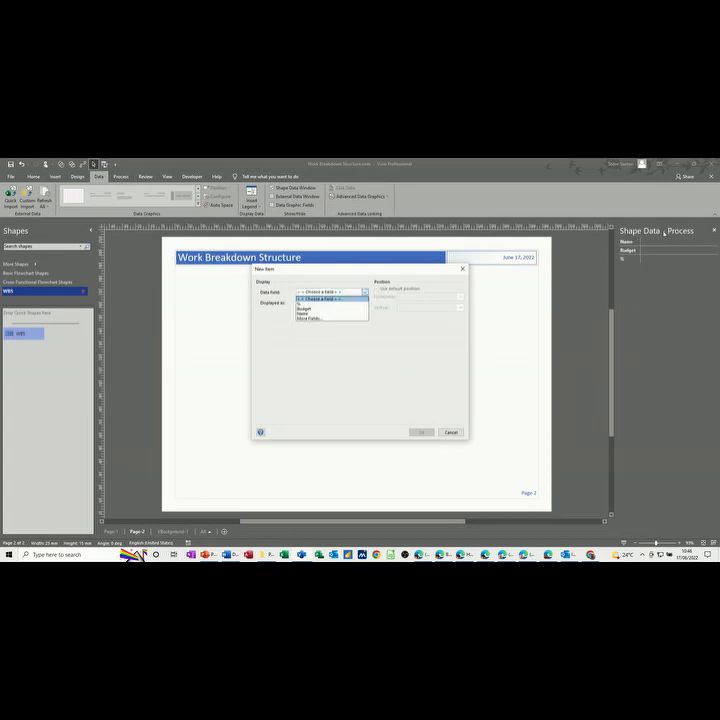
{"action": "left_click", "coordinate": [318, 315]}
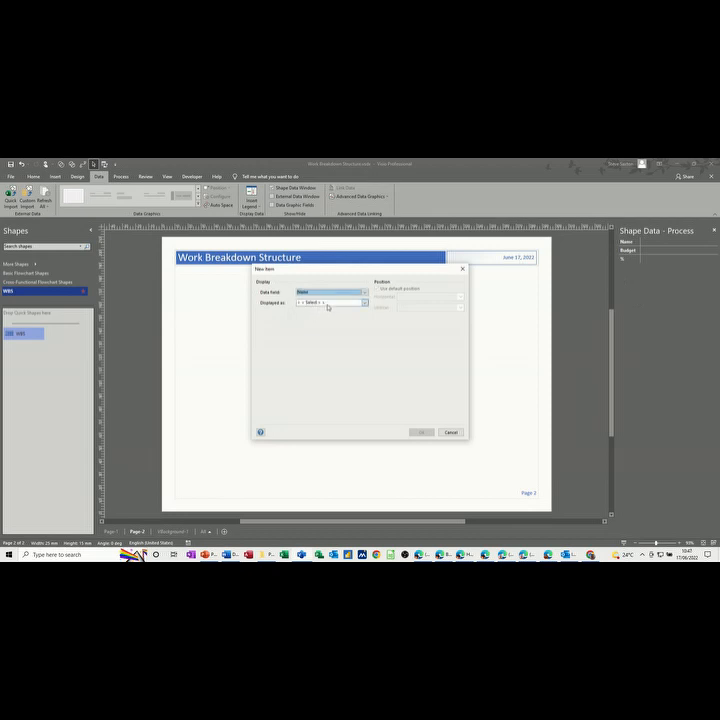
{"action": "left_click", "coordinate": [328, 303]}
{"action": "left_click", "coordinate": [318, 315]}
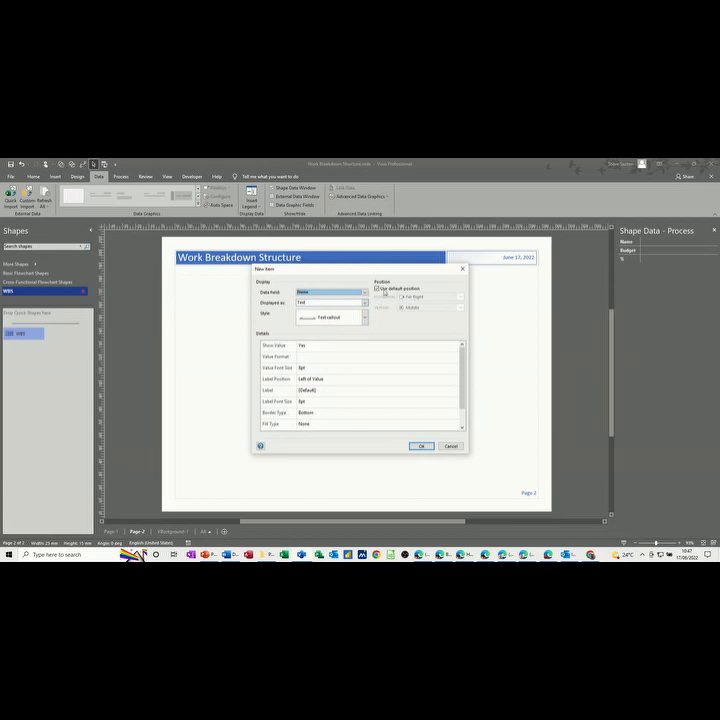
- Position the Name item at Left horizontally and Top vertically, with its label position set to Not Shown
{"action": "left_click", "coordinate": [378, 289]}
{"action": "left_click", "coordinate": [430, 297]}
{"action": "left_click", "coordinate": [412, 311]}
{"action": "left_click", "coordinate": [412, 308]}
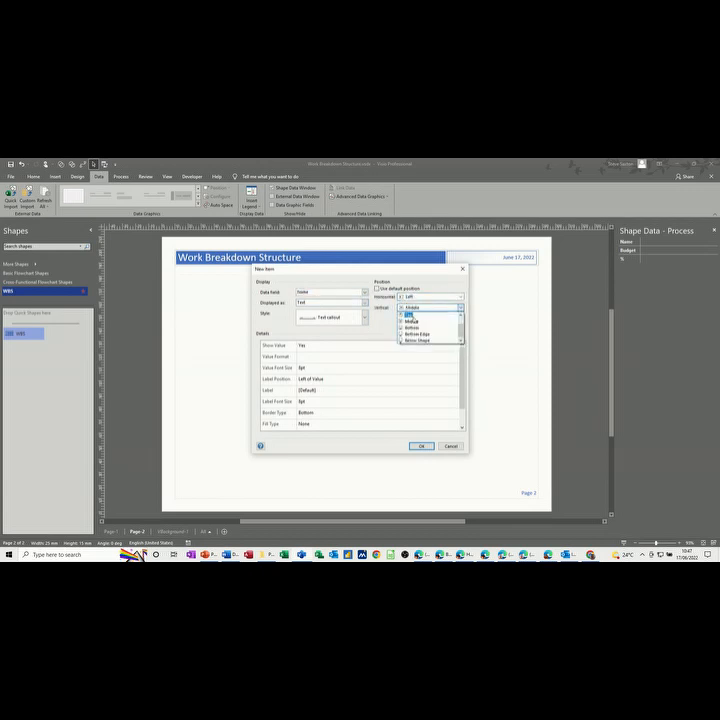
{"action": "left_click", "coordinate": [408, 316]}
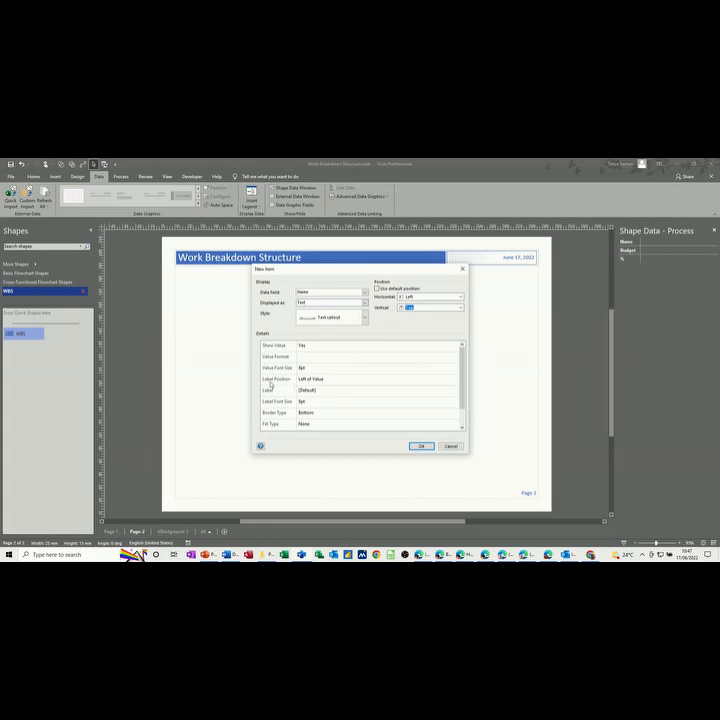
{"action": "left_click", "coordinate": [311, 380]}
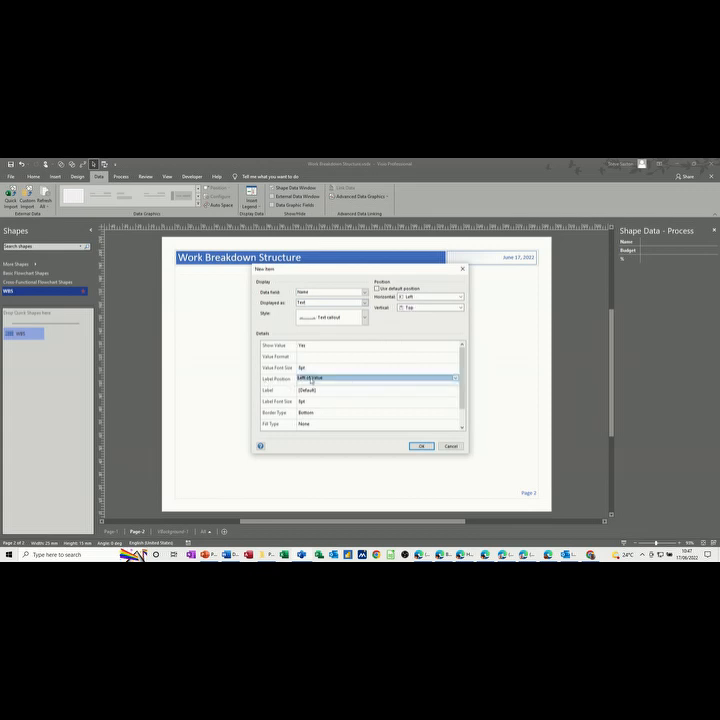
{"action": "left_click", "coordinate": [456, 379]}
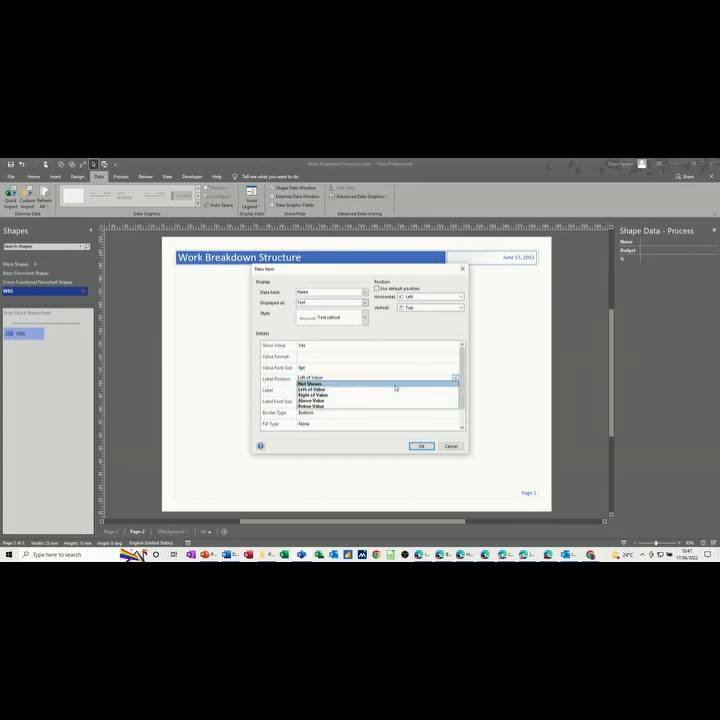
{"action": "left_click", "coordinate": [309, 383]}
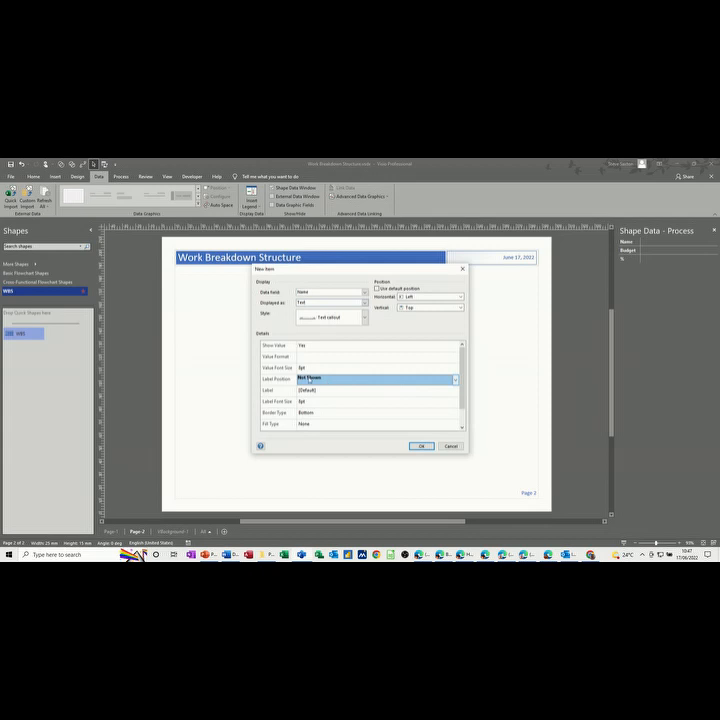
{"action": "left_click", "coordinate": [421, 446]}
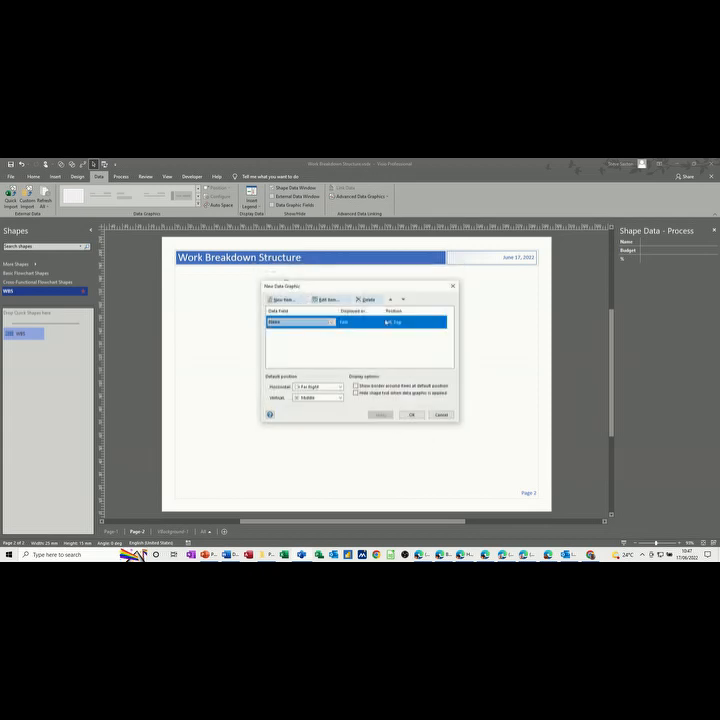
- Add a data graphic item displaying the Budget field as Text, using horizontal position Left instead of the default position
{"action": "left_click_drag", "start_coordinate": [381, 289], "coordinate": [438, 299]}
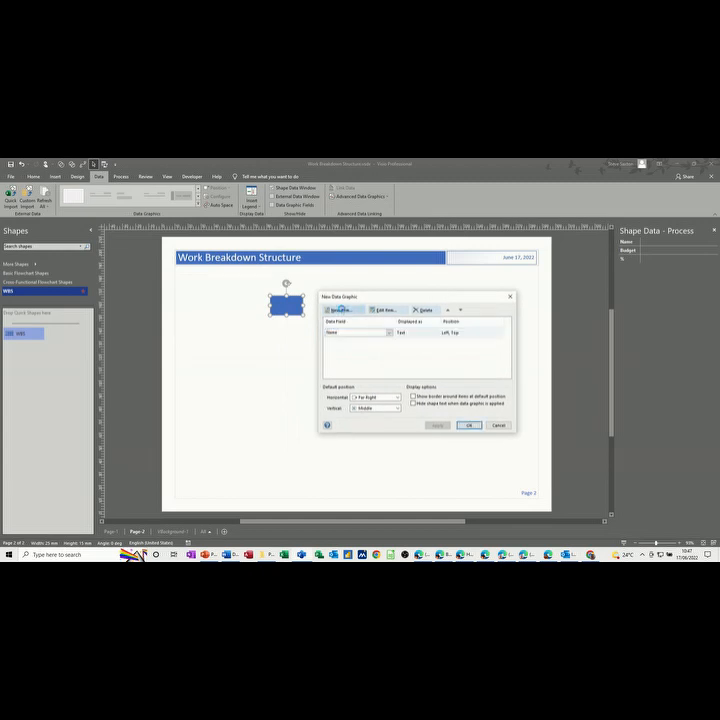
{"action": "left_click", "coordinate": [343, 311]}
{"action": "left_click", "coordinate": [365, 293]}
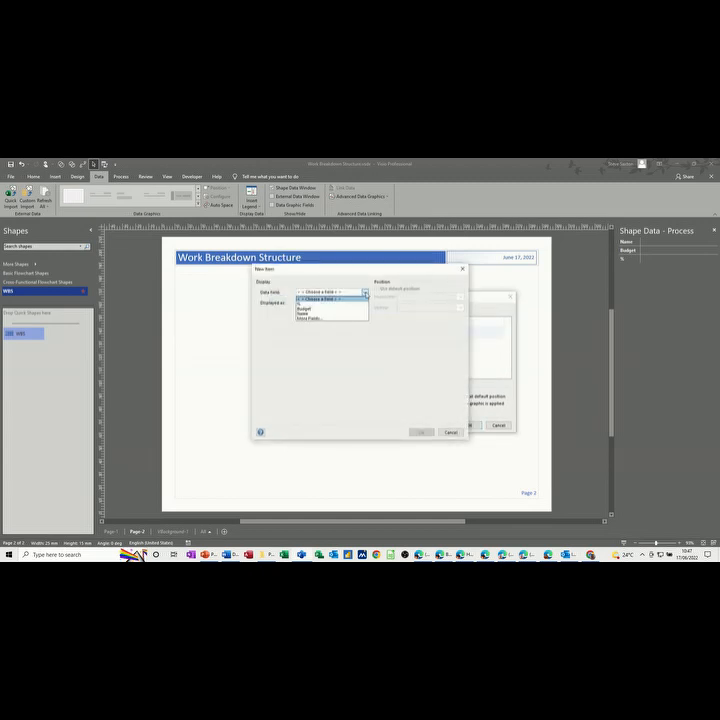
{"action": "left_click", "coordinate": [333, 309]}
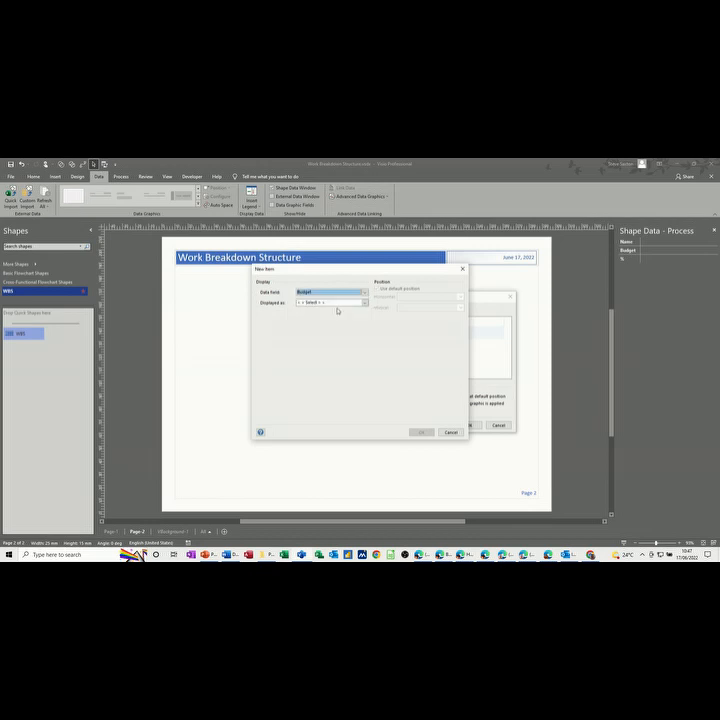
{"action": "left_click", "coordinate": [365, 302]}
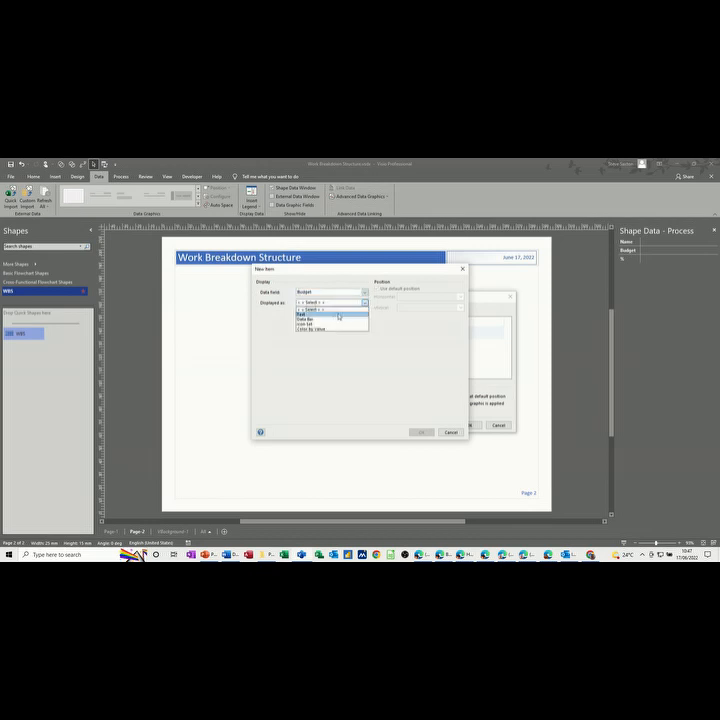
{"action": "left_click", "coordinate": [339, 316]}
{"action": "left_click", "coordinate": [377, 291]}
{"action": "left_click", "coordinate": [445, 298]}
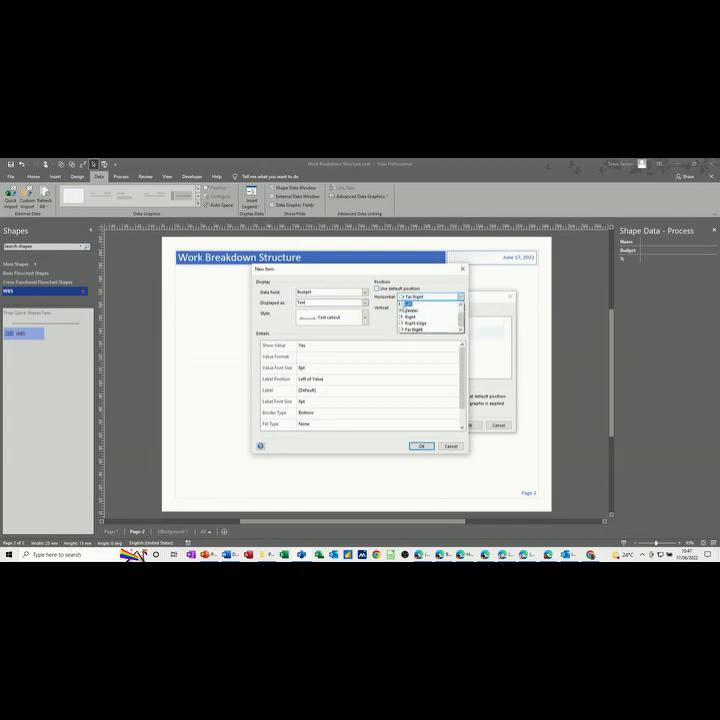
{"action": "left_click", "coordinate": [407, 303]}
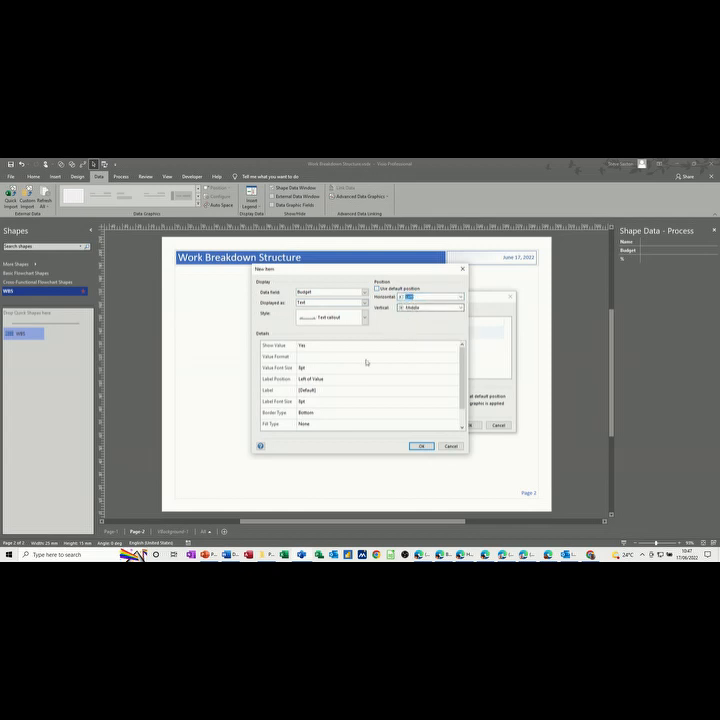
- Set the Budget item's label position to Not Shown and accept the item
{"action": "left_click", "coordinate": [330, 379]}
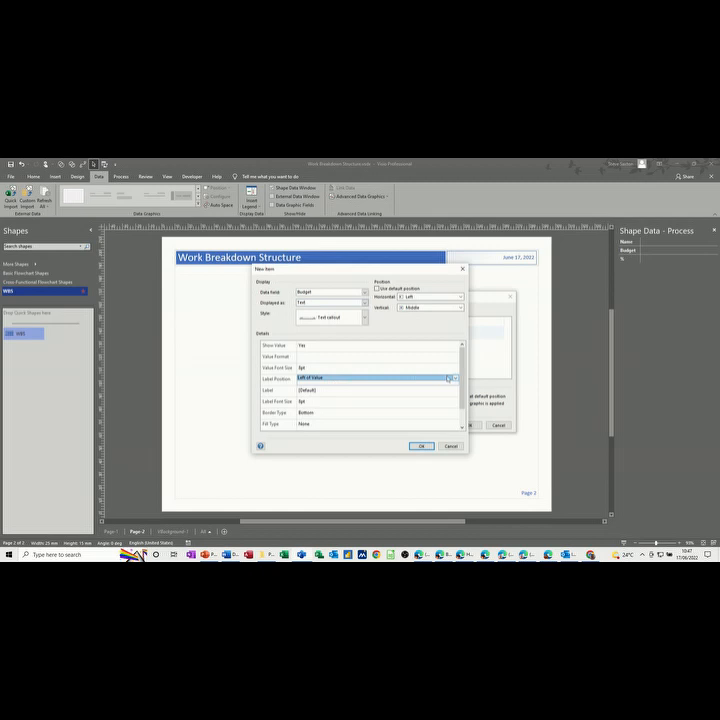
{"action": "left_click", "coordinate": [453, 379]}
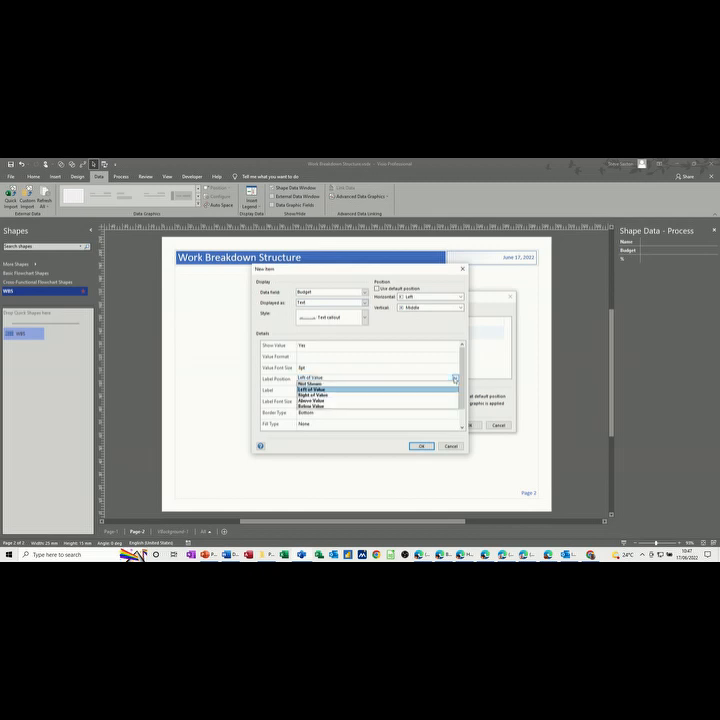
{"action": "left_click", "coordinate": [377, 383]}
{"action": "left_click", "coordinate": [421, 446]}
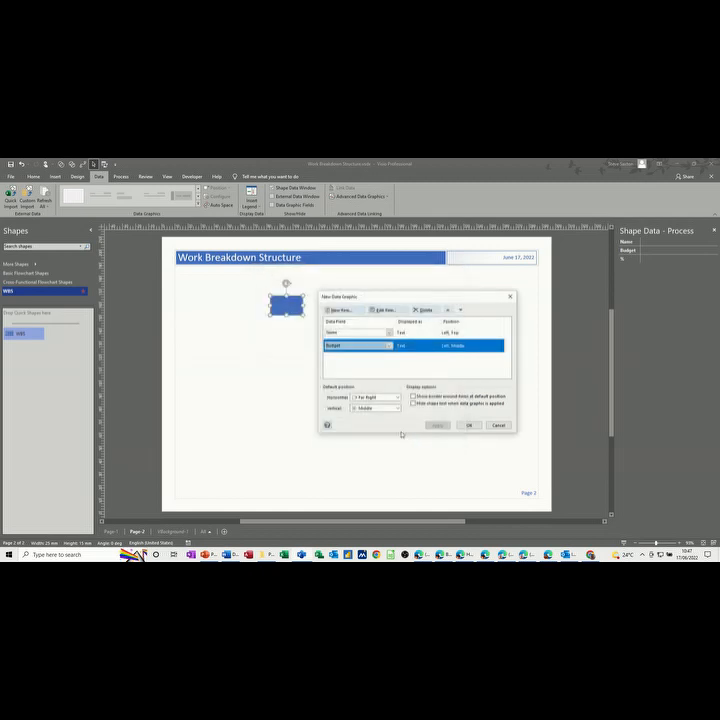
- Add a data graphic item displaying the % field as a Data Bar in the Progress bar style
{"action": "left_click", "coordinate": [339, 310]}
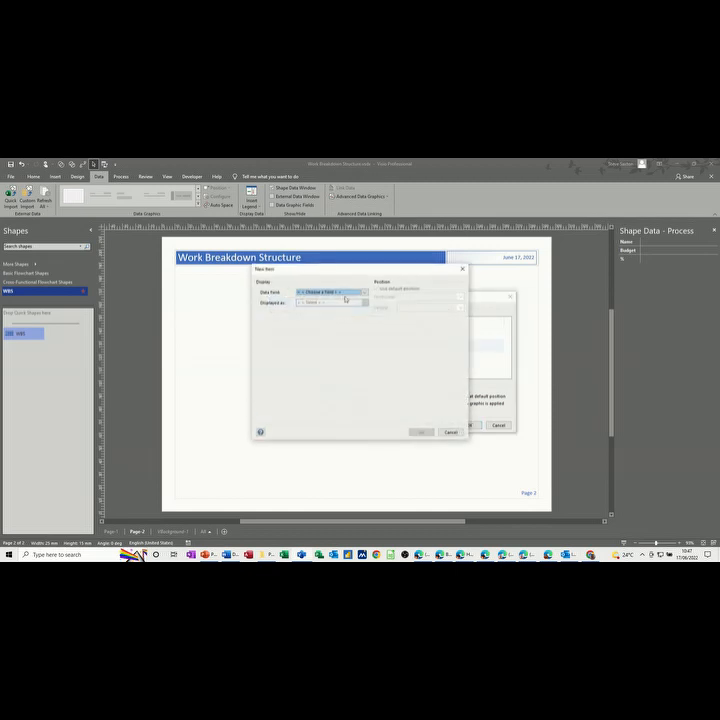
{"action": "left_click", "coordinate": [353, 294]}
{"action": "left_click", "coordinate": [326, 305]}
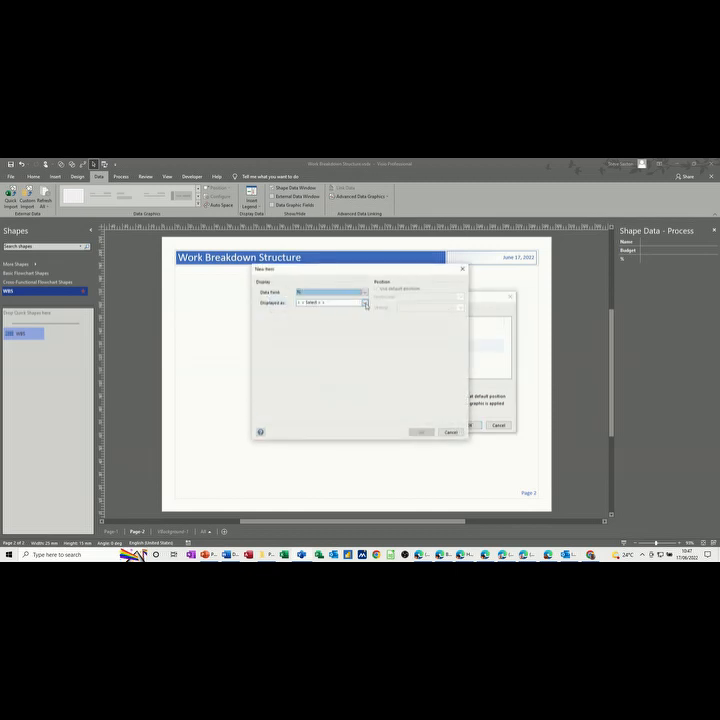
{"action": "left_click", "coordinate": [364, 302]}
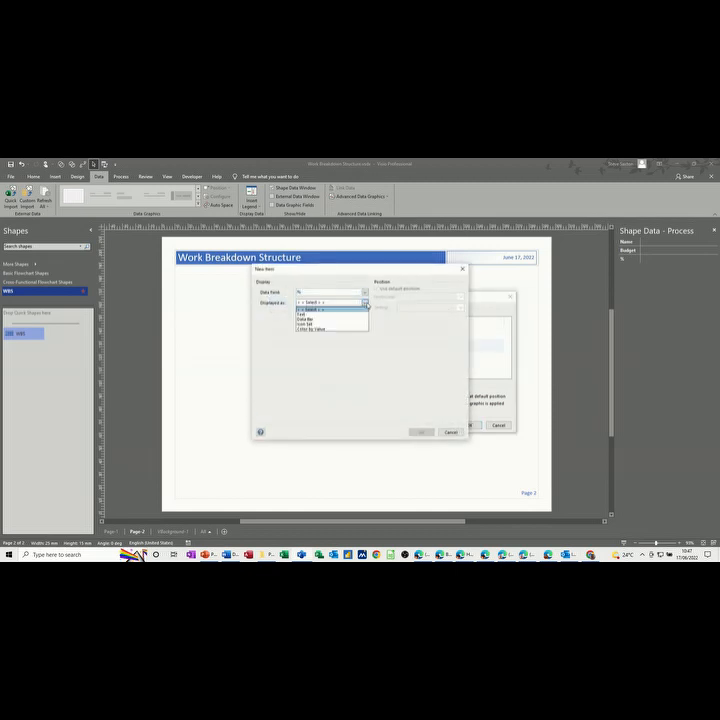
{"action": "left_click", "coordinate": [312, 319]}
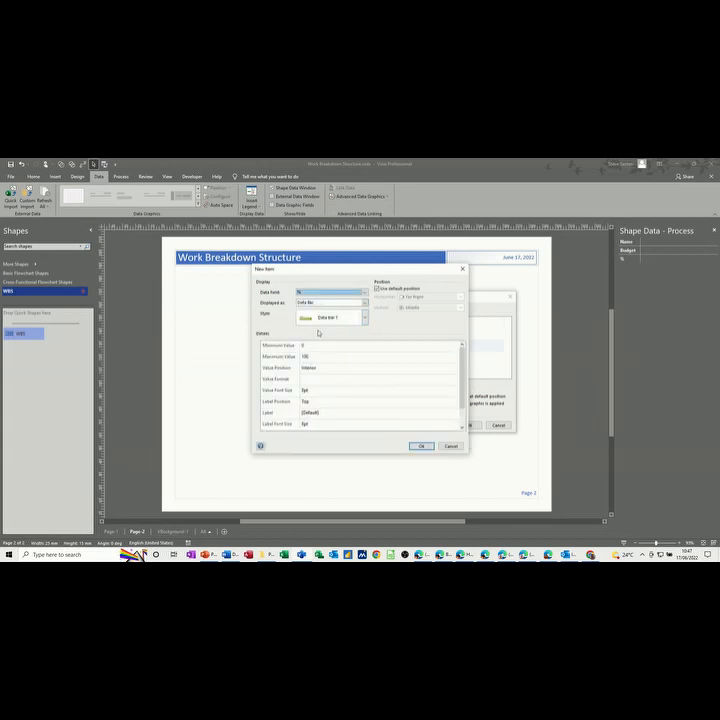
{"action": "left_click", "coordinate": [365, 318]}
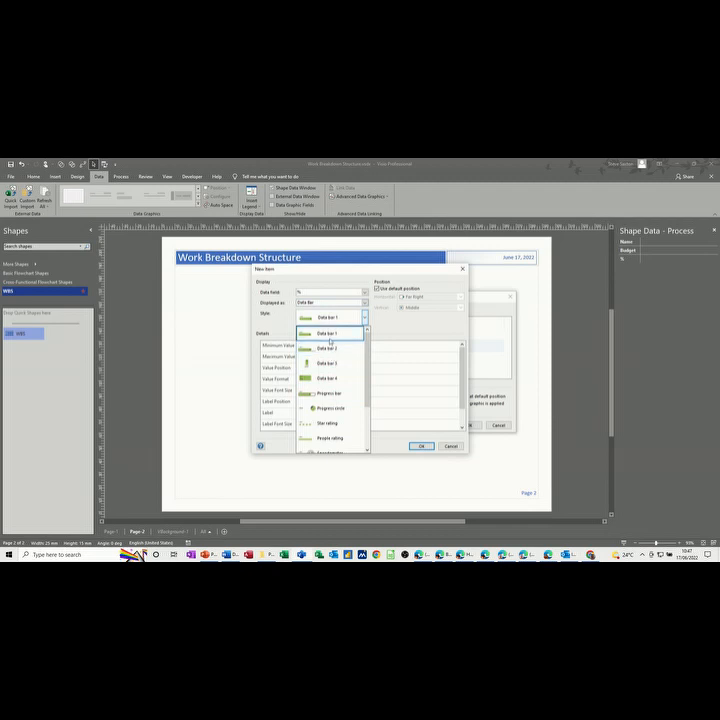
{"action": "left_click", "coordinate": [331, 395]}
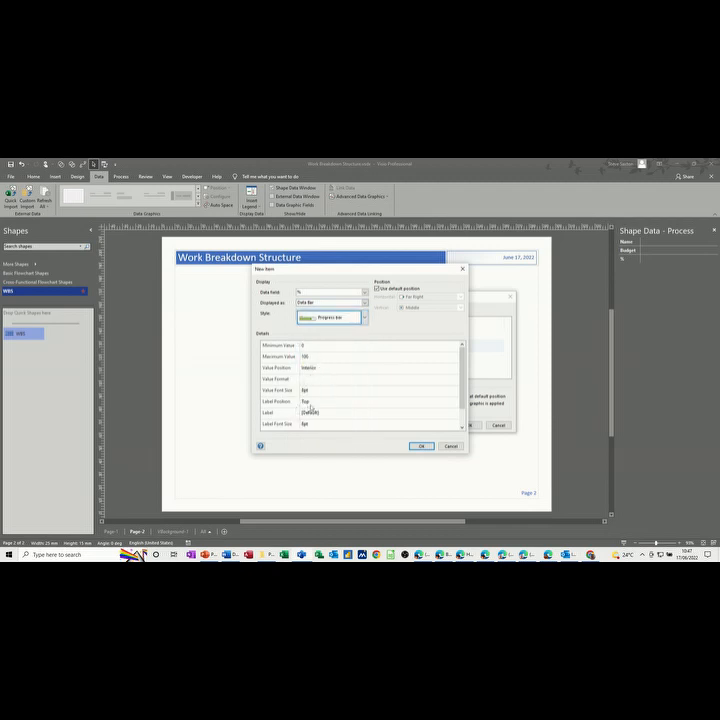
- Set the % item's label position to Not Shown, accept the item and apply the new data graphic to the selected shape
{"action": "left_click", "coordinate": [314, 405]}
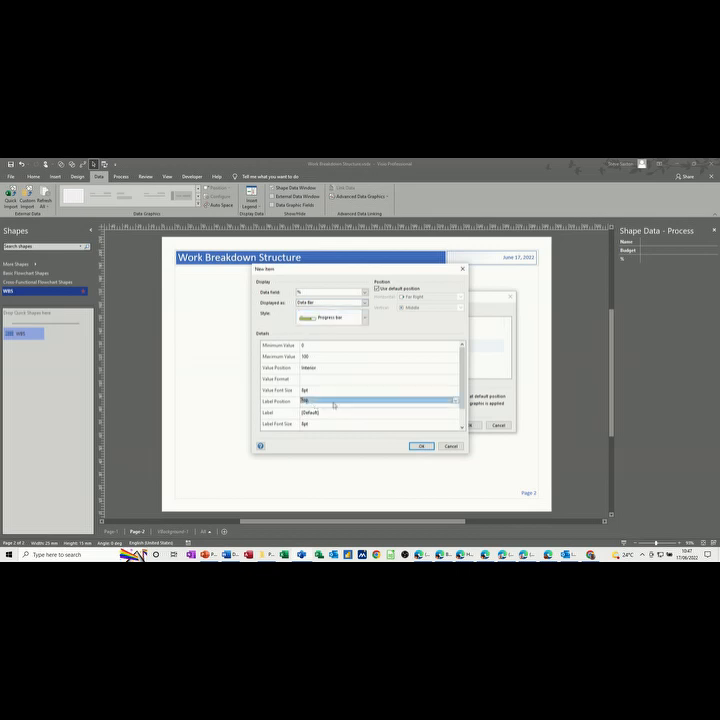
{"action": "left_click", "coordinate": [455, 403]}
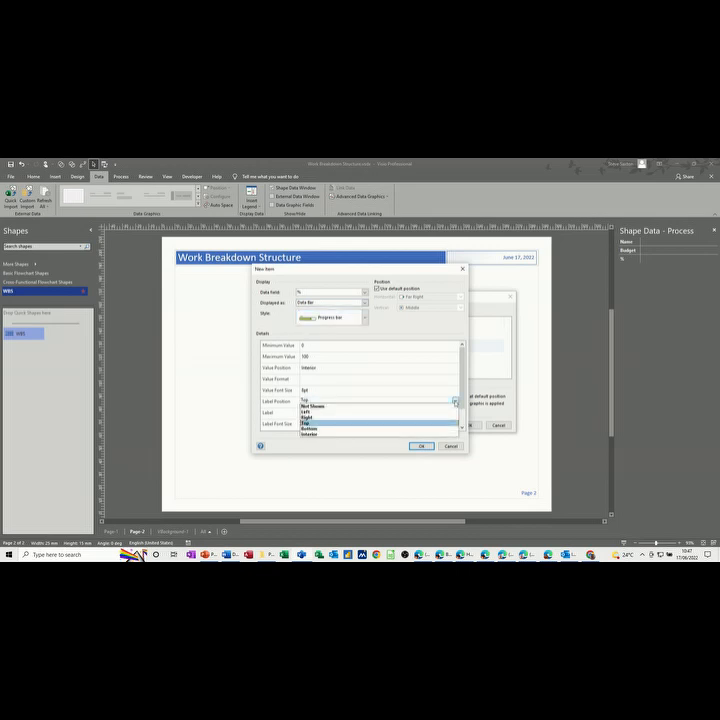
{"action": "left_click", "coordinate": [418, 408]}
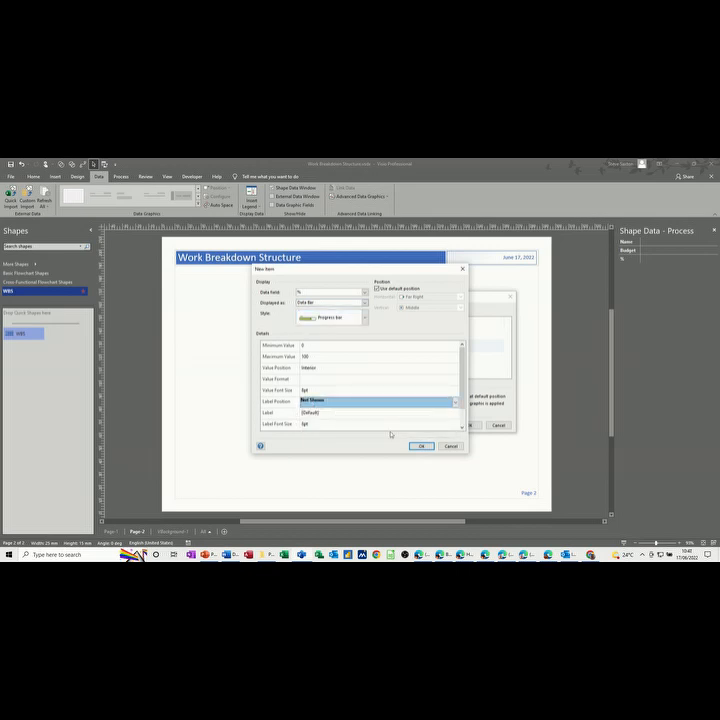
{"action": "left_click", "coordinate": [419, 447]}
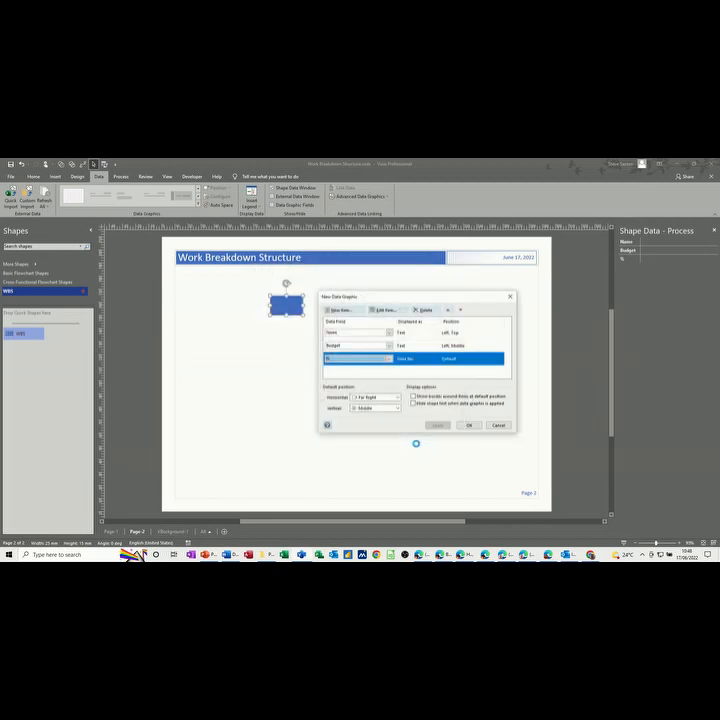
{"action": "left_click", "coordinate": [470, 426]}
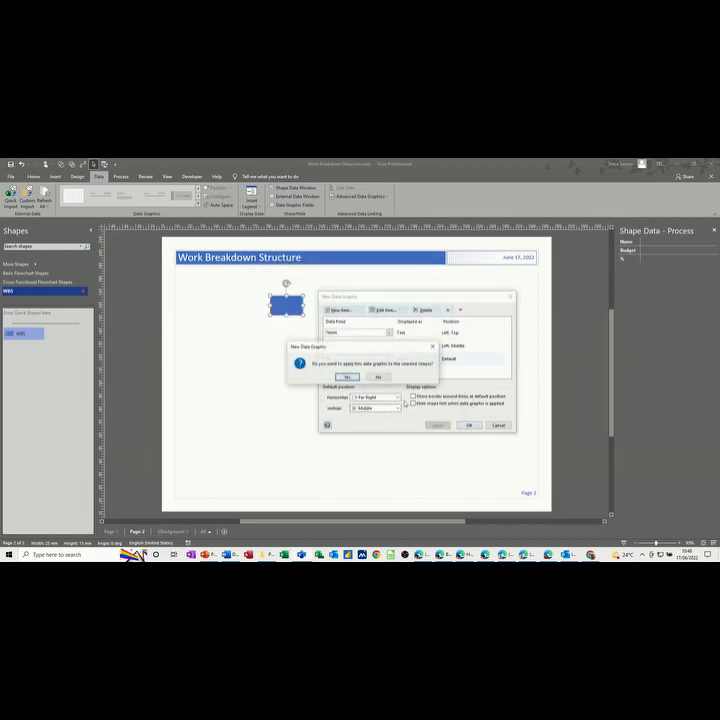
{"action": "left_click", "coordinate": [346, 378]}
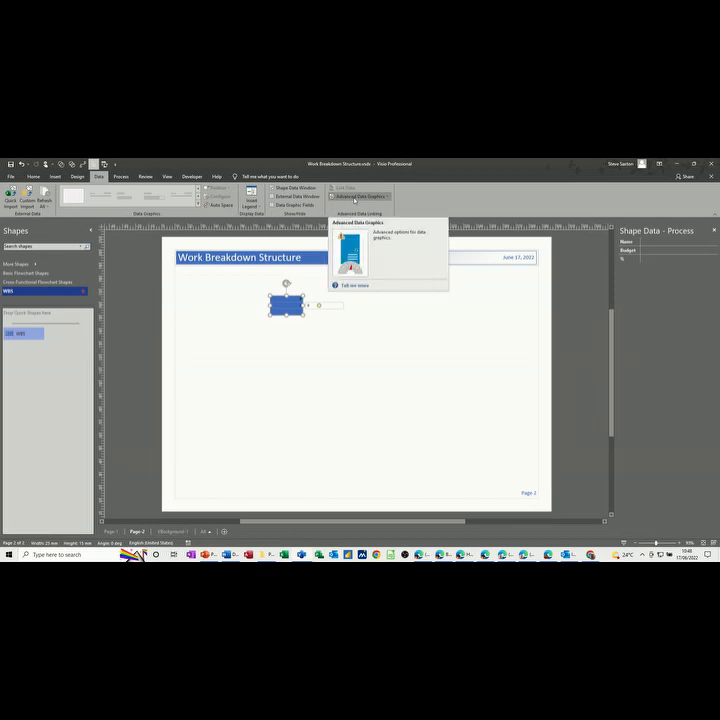
- Open the % item of the shape's data graphic for editing
{"action": "left_click", "coordinate": [354, 197]}
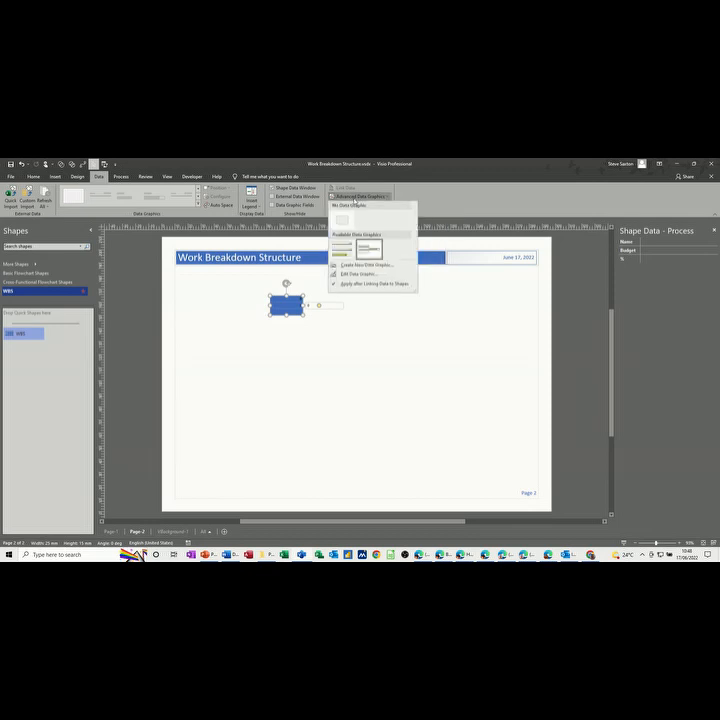
{"action": "left_click", "coordinate": [350, 275]}
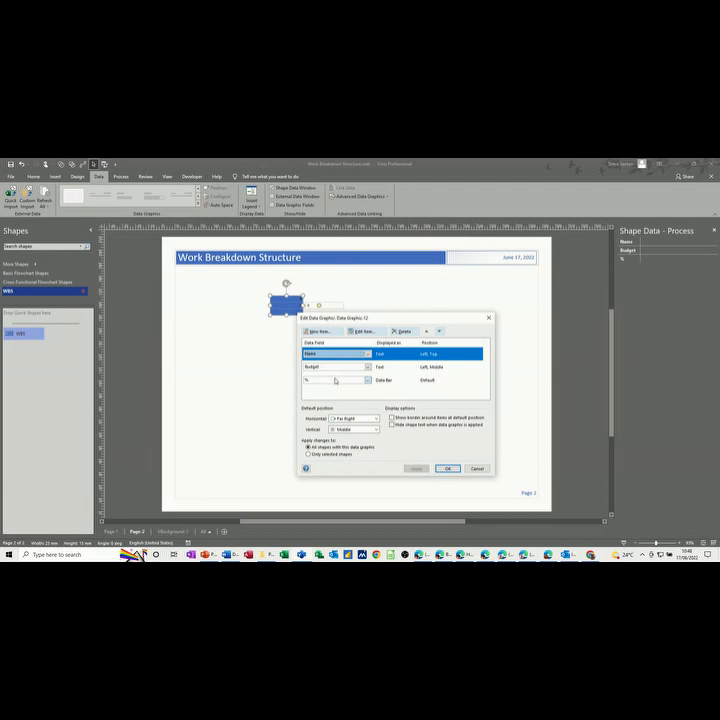
{"action": "left_click", "coordinate": [336, 381]}
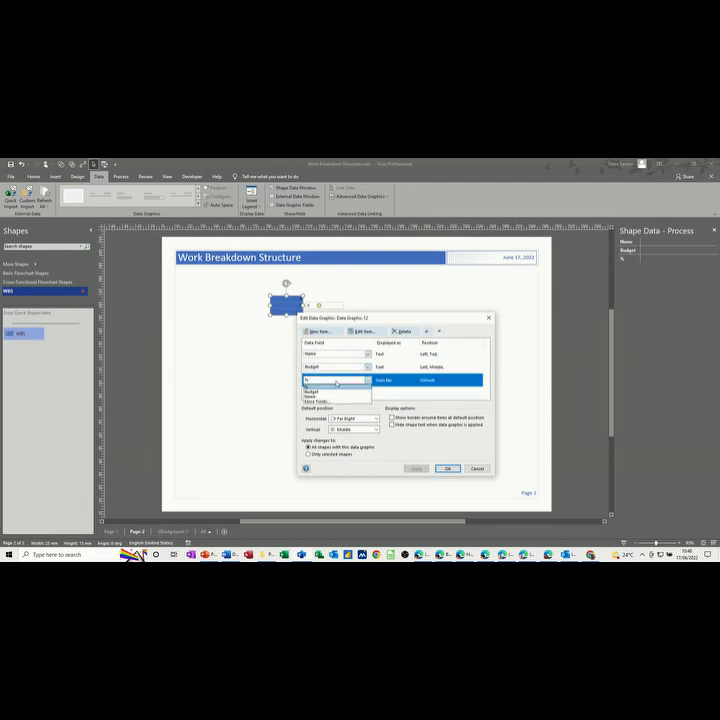
{"action": "left_click", "coordinate": [336, 383]}
{"action": "left_click", "coordinate": [362, 333]}
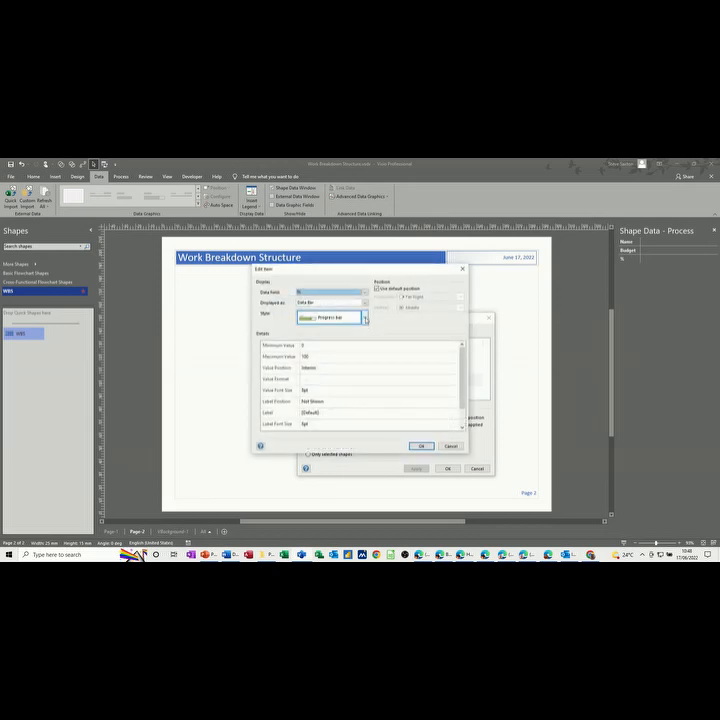
- Try the Data bar 1 style for the % item
{"action": "left_click", "coordinate": [366, 318]}
{"action": "scroll", "coordinate": [330, 350], "scroll_direction": "up", "scroll_amount": 1}
{"action": "left_click", "coordinate": [325, 333]}
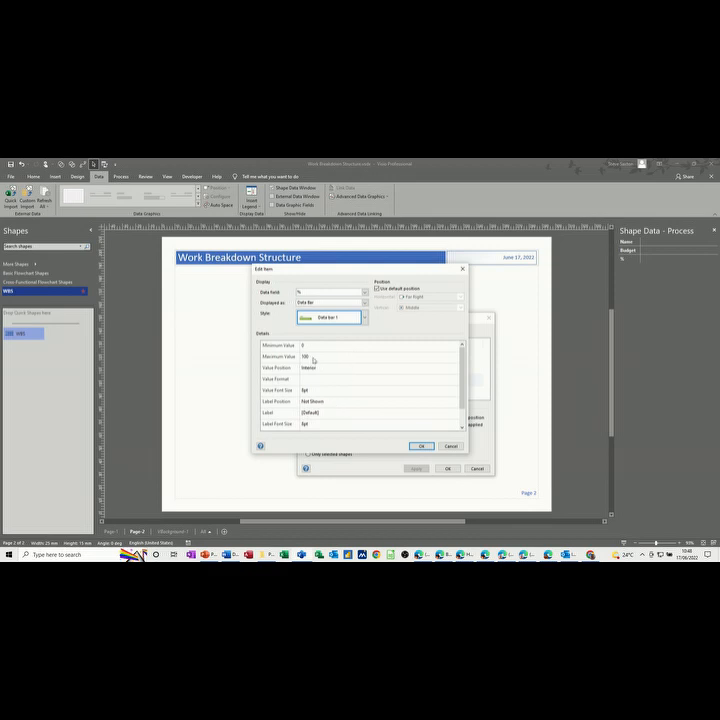
- Position the % item at Left horizontally and Bottom vertically instead of using the default position
{"action": "left_click", "coordinate": [378, 289]}
{"action": "left_click", "coordinate": [415, 297]}
{"action": "left_click", "coordinate": [410, 304]}
{"action": "left_click", "coordinate": [413, 309]}
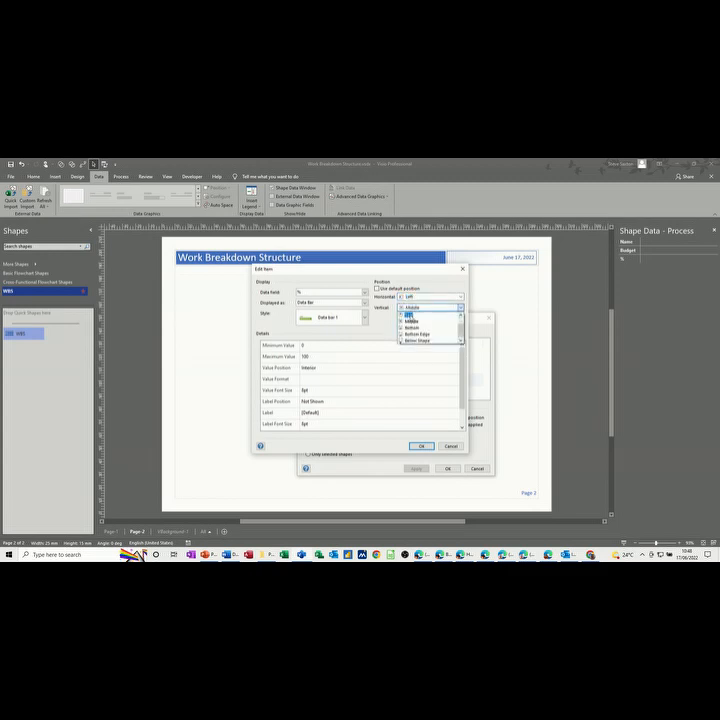
{"action": "left_click", "coordinate": [408, 324]}
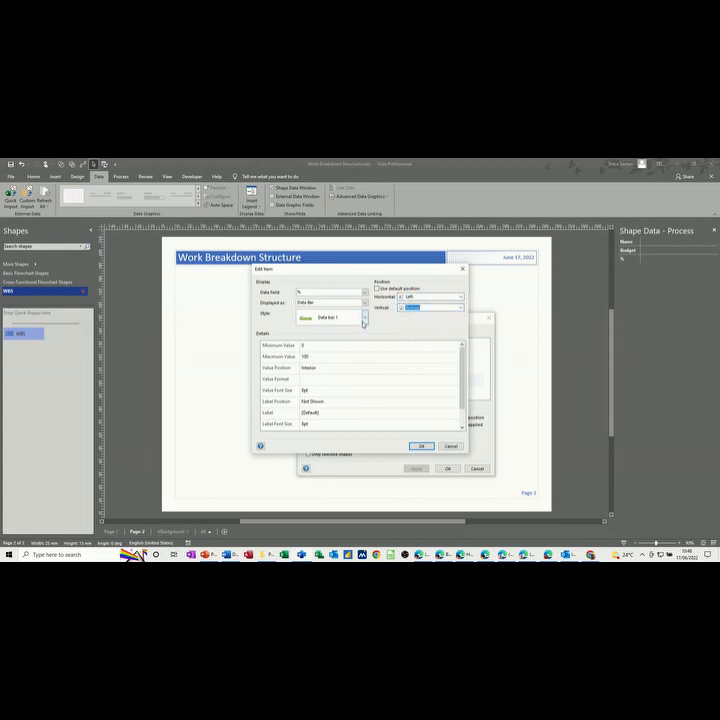
- Set the % item's style to Progress bar and accept the item and data graphic changes
{"action": "left_click", "coordinate": [364, 318]}
{"action": "left_click", "coordinate": [345, 347]}
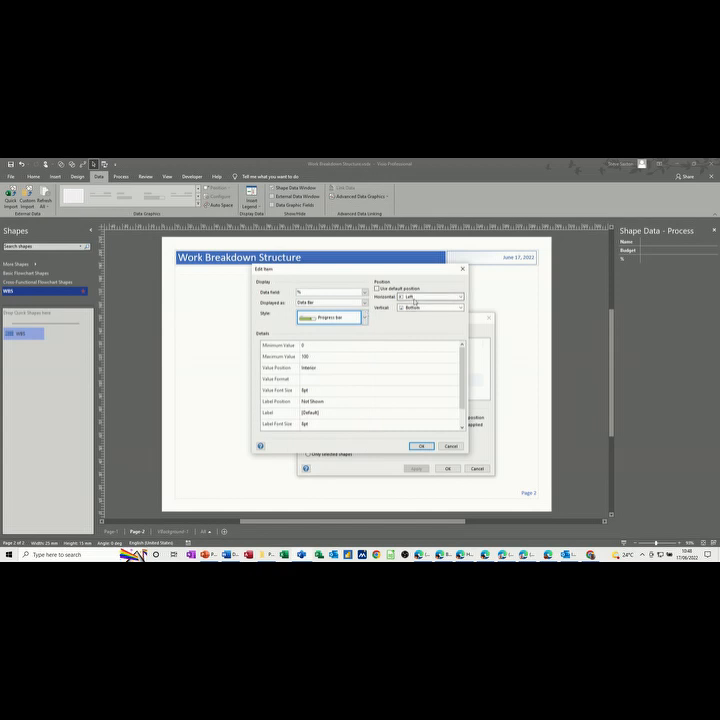
{"action": "left_click", "coordinate": [421, 446]}
{"action": "left_click", "coordinate": [448, 469]}
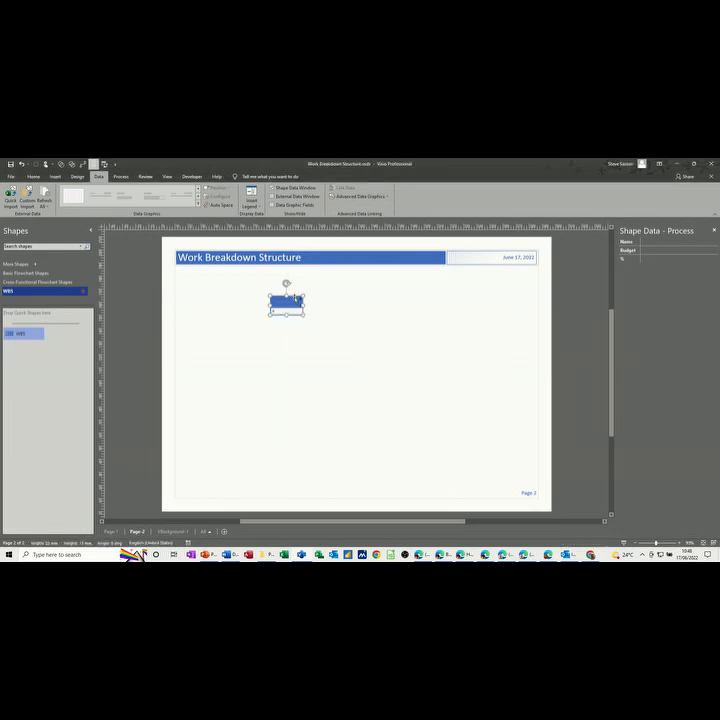
- Left-align the text in the Name and Budget callouts inside the shape
{"action": "left_click", "coordinate": [292, 300]}
{"action": "left_click", "coordinate": [40, 176]}
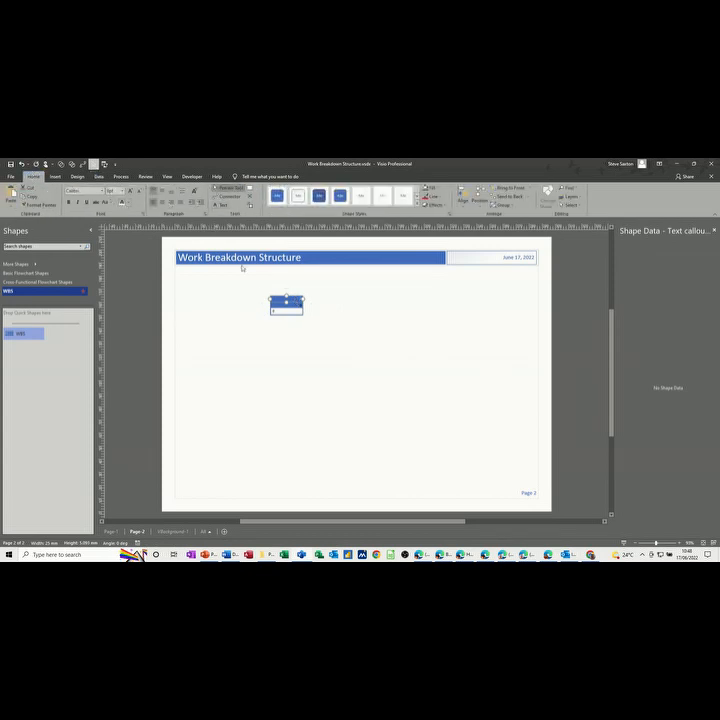
{"action": "left_click", "coordinate": [296, 305]}
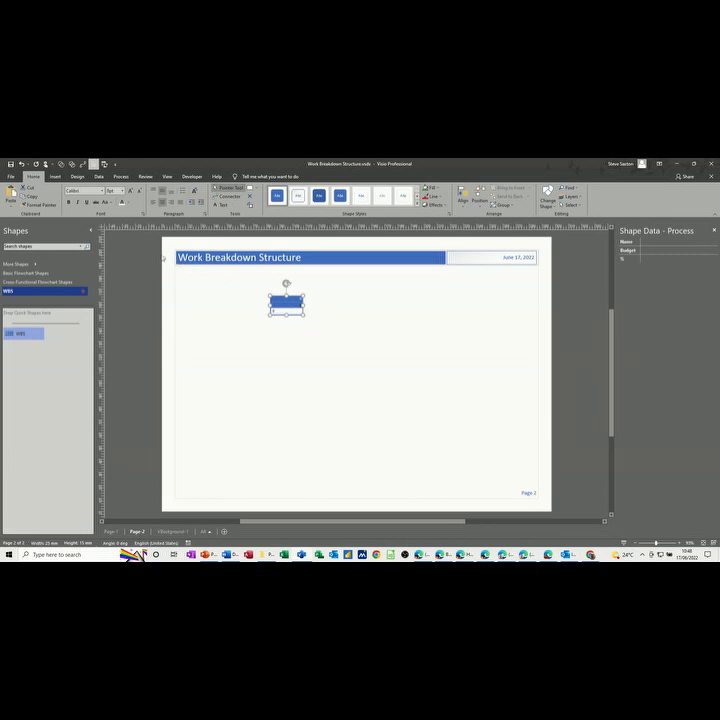
{"action": "left_click", "coordinate": [286, 308]}
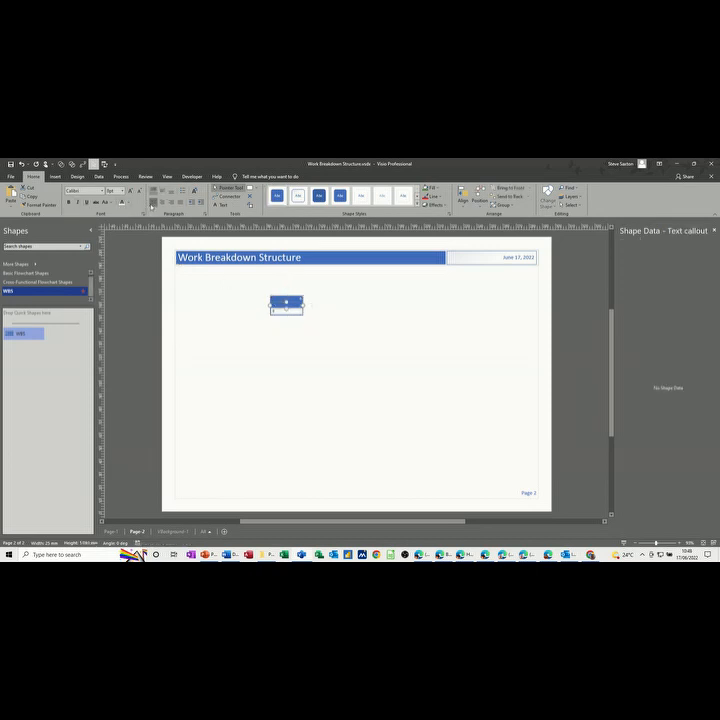
{"action": "left_click", "coordinate": [276, 300]}
{"action": "left_click", "coordinate": [317, 316]}
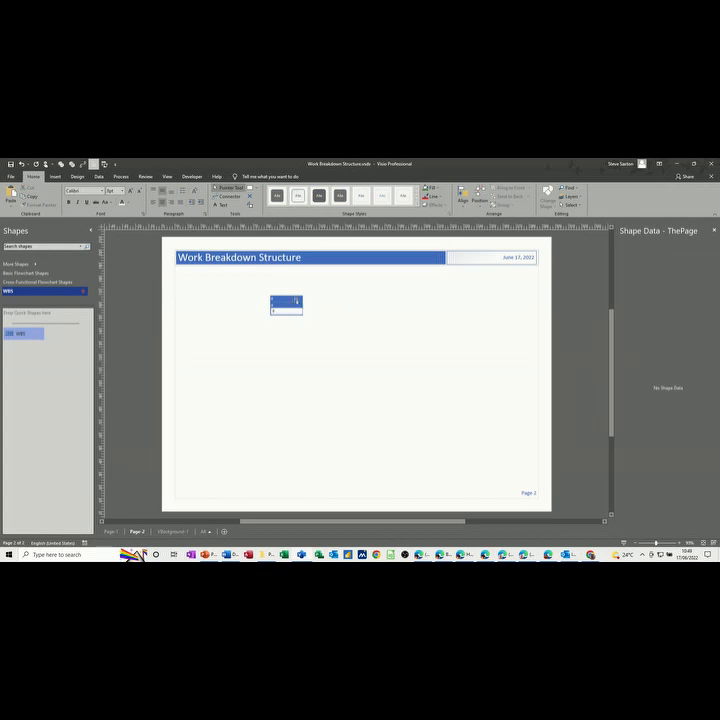
- Fill in the shape's data with Main as the Name, a sample Budget amount and 64 as the %
{"action": "left_click", "coordinate": [296, 300]}
{"action": "left_click", "coordinate": [652, 242]}
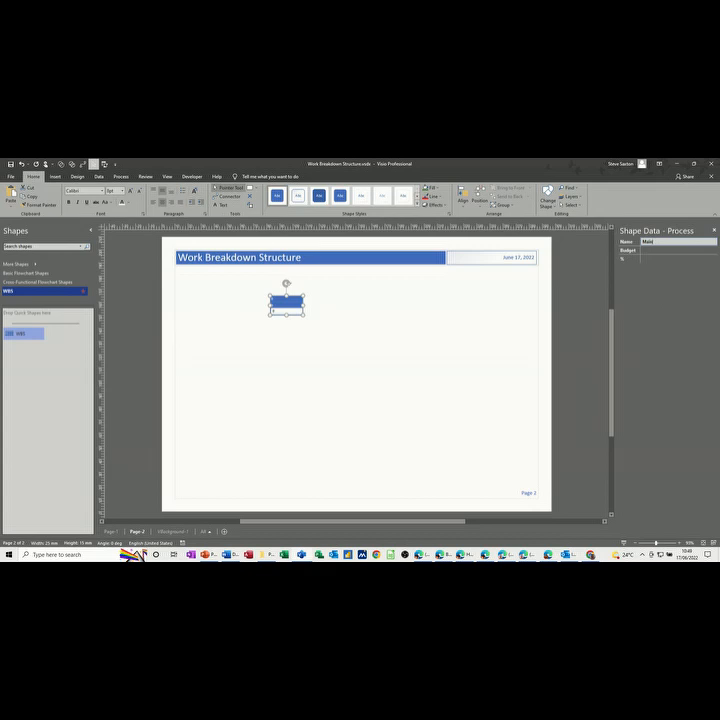
{"action": "type", "text": "Main"}
{"action": "left_click", "coordinate": [655, 250]}
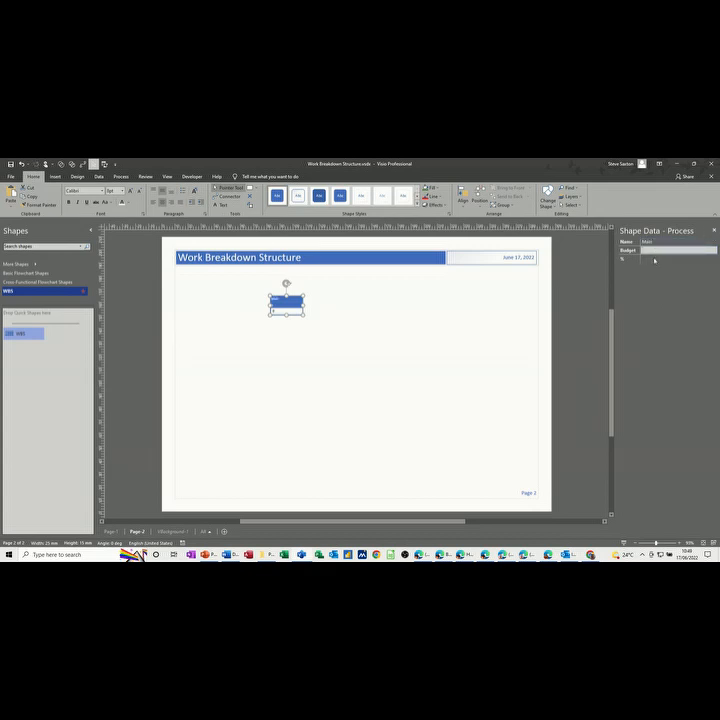
{"action": "left_click", "coordinate": [659, 259]}
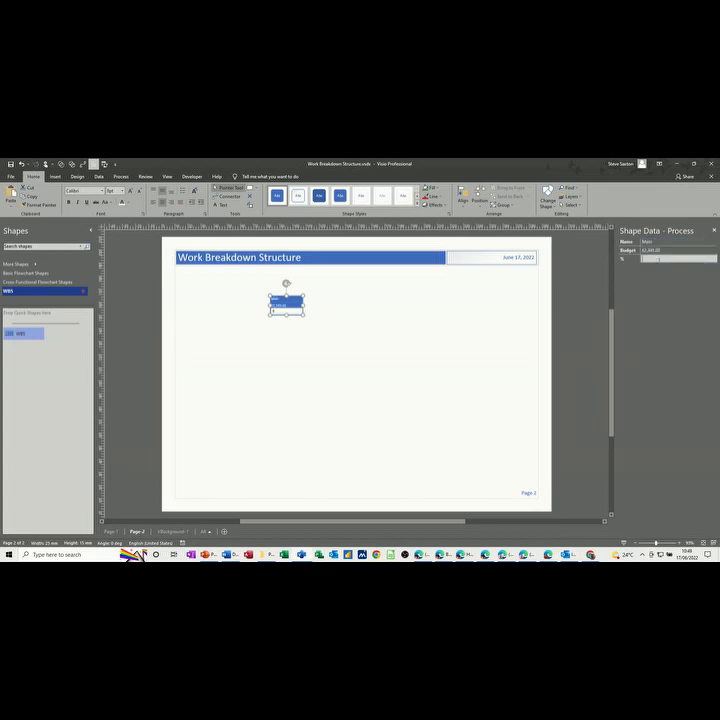
{"action": "type", "text": "64"}
{"action": "key", "text": "Return"}
- Clear the sample Name, Budget and % values from the shape's data and deselect the shape
{"action": "key", "text": "BackSpace"}
{"action": "key", "text": "Return"}
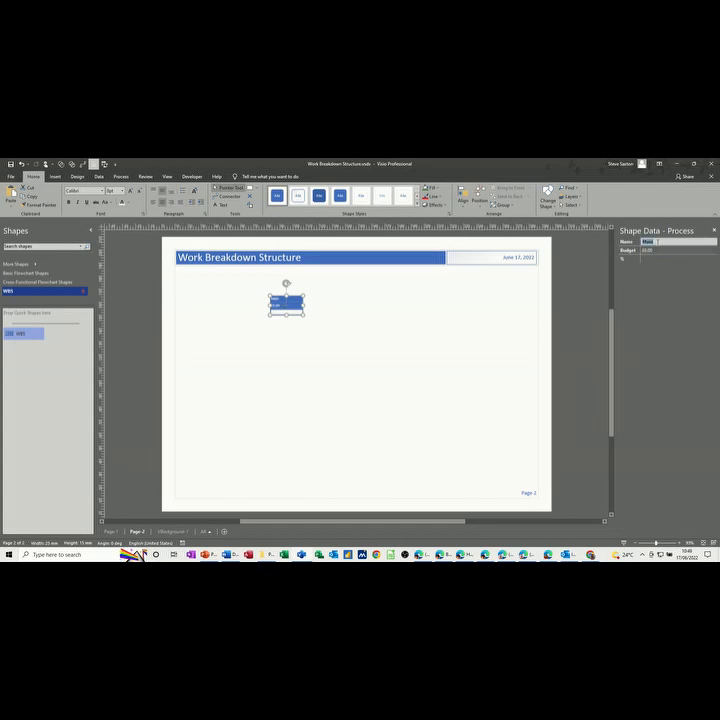
{"action": "left_click", "coordinate": [421, 332]}
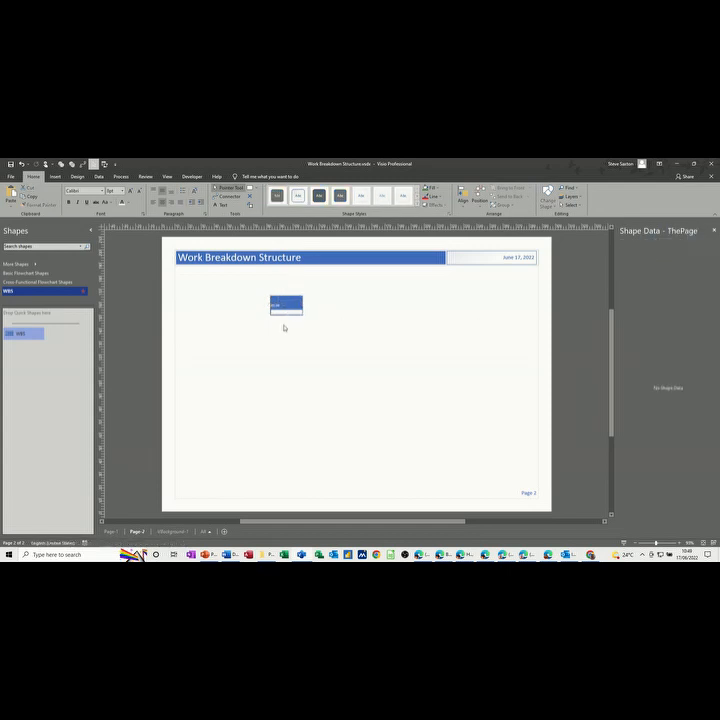
- Move the finished shape from the page into the WBS stencil and name the new master WBS 1
{"action": "left_click_drag", "start_coordinate": [219, 323], "coordinate": [65, 352]}
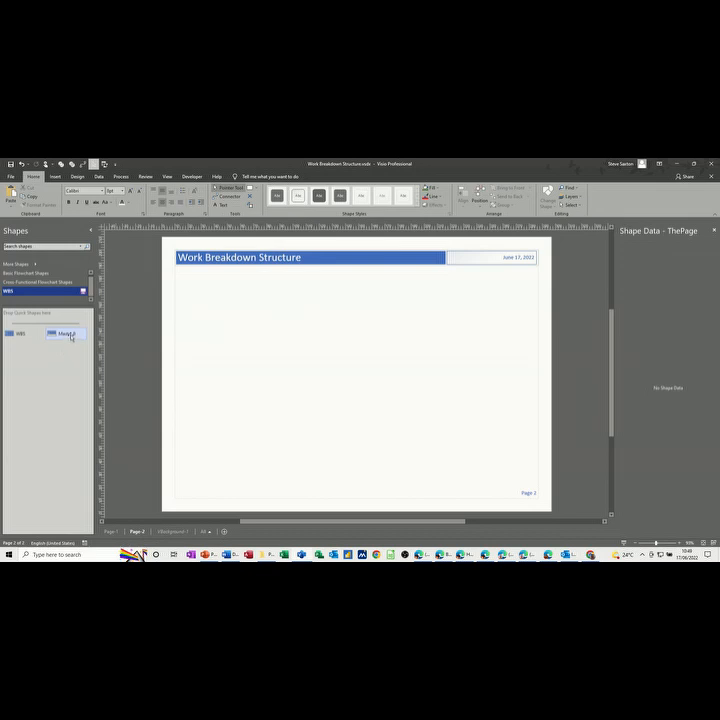
{"action": "left_click", "coordinate": [70, 335]}
{"action": "type", "text": "WBS 1"}
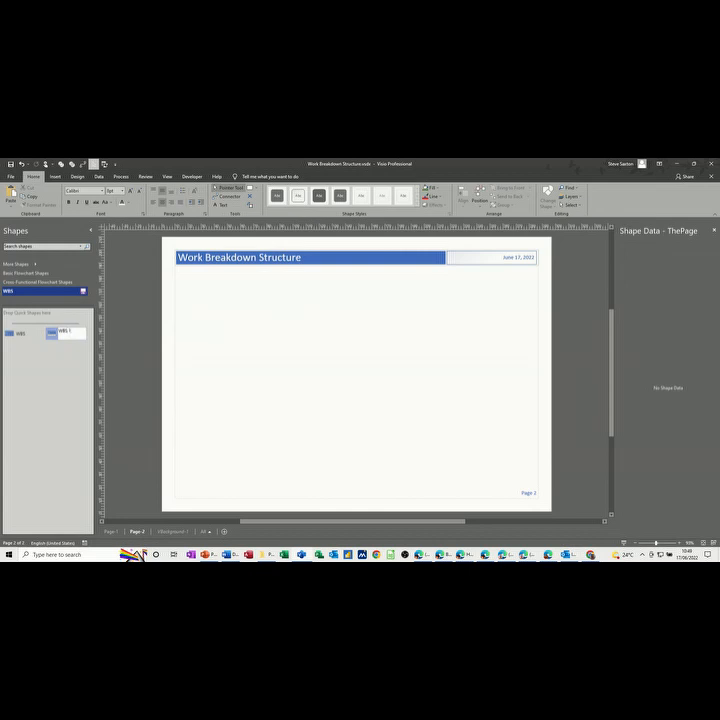
{"action": "left_click", "coordinate": [12, 383]}
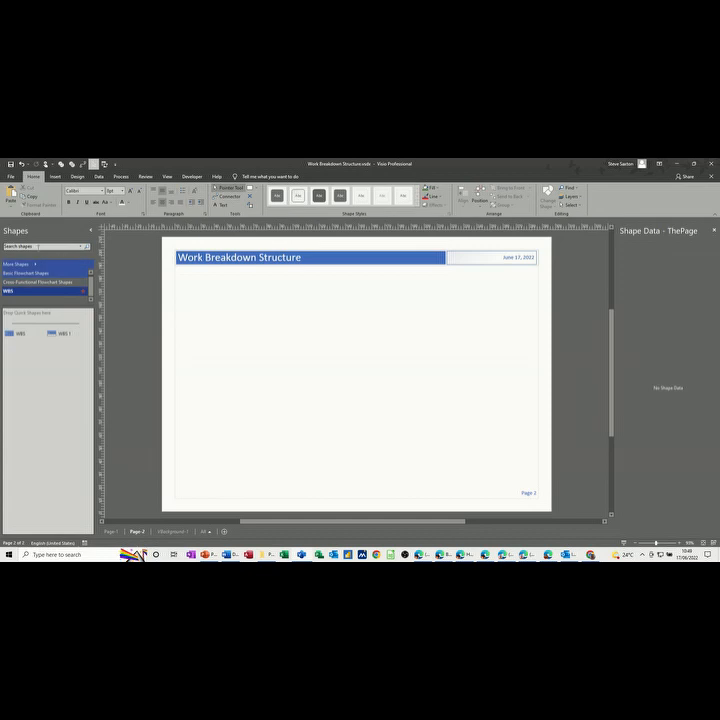
{"action": "left_click", "coordinate": [34, 265]}
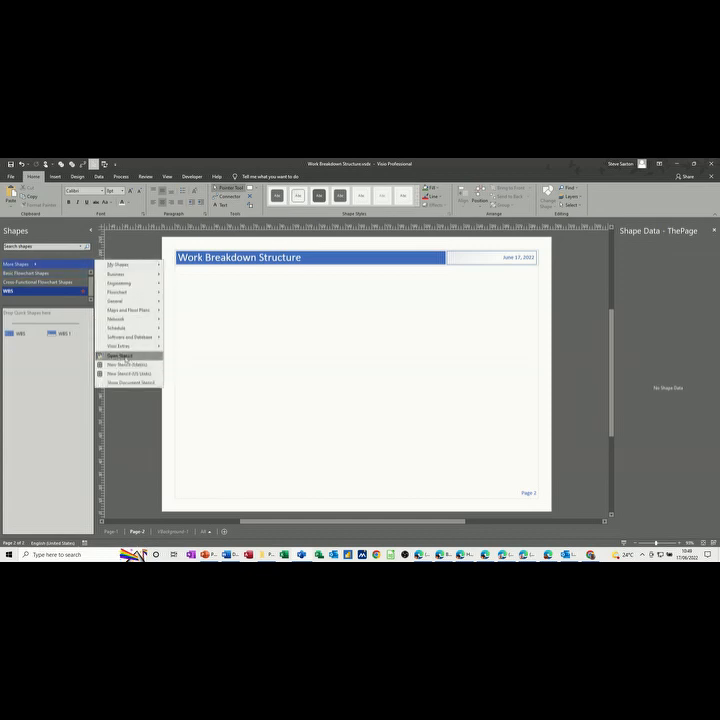
{"action": "left_click", "coordinate": [44, 354]}
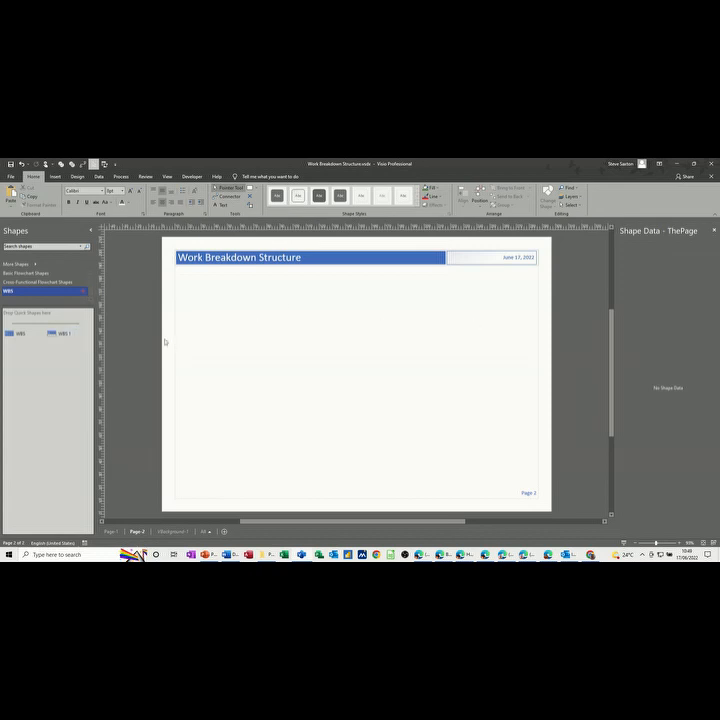
- Place a WBS 1 shape below the title on Page-2 and check the finished breakdown structure on Page-1 for reference
{"action": "left_click", "coordinate": [53, 336]}
{"action": "left_click_drag", "start_coordinate": [53, 336], "coordinate": [342, 294]}
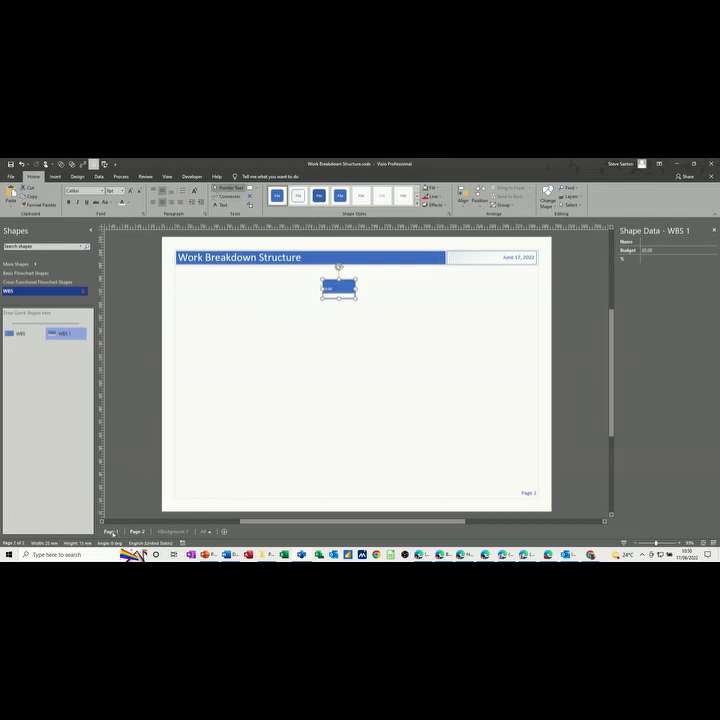
{"action": "left_click", "coordinate": [111, 532]}
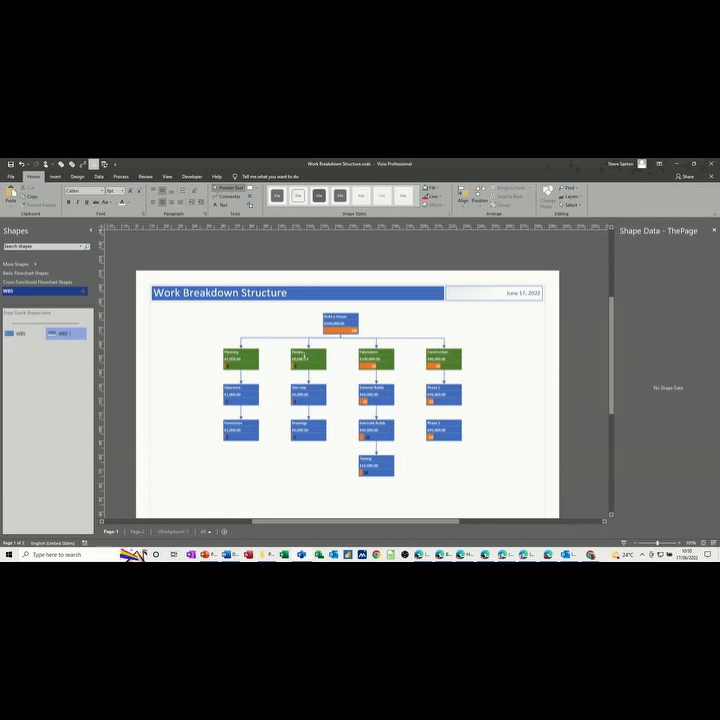
{"action": "left_click", "coordinate": [137, 531]}
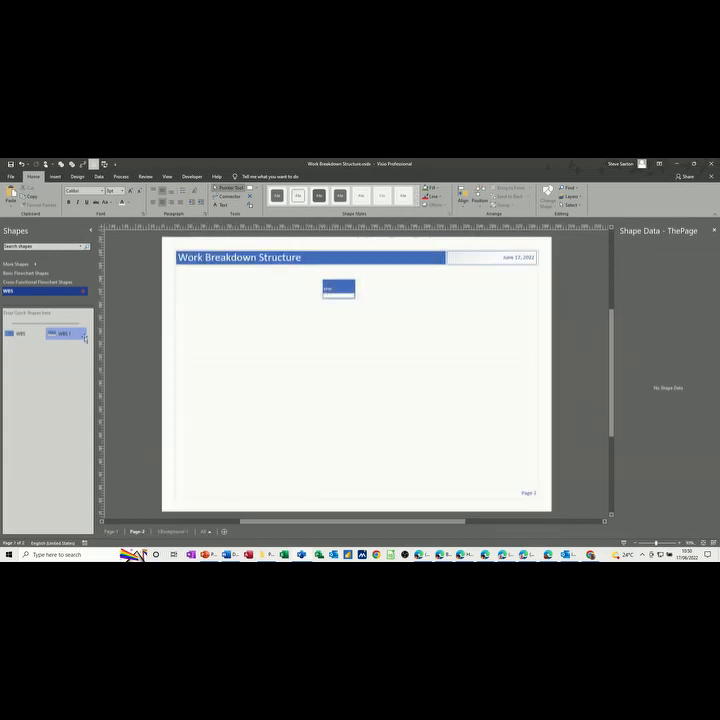
- Add four more WBS 1 shapes in a row beneath the top-level shape on Page-2
{"action": "left_click_drag", "start_coordinate": [56, 336], "coordinate": [243, 322]}
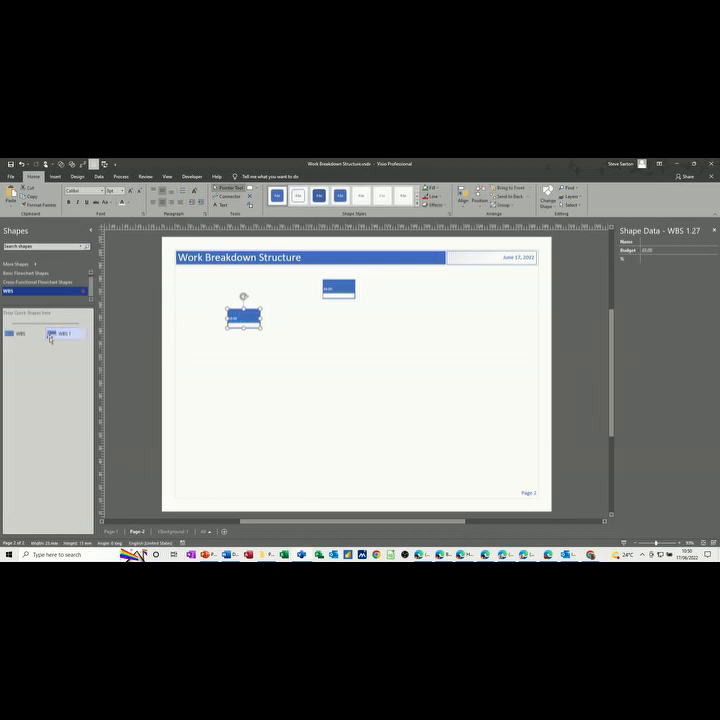
{"action": "left_click_drag", "start_coordinate": [61, 333], "coordinate": [294, 325]}
{"action": "left_click_drag", "start_coordinate": [61, 333], "coordinate": [378, 316]}
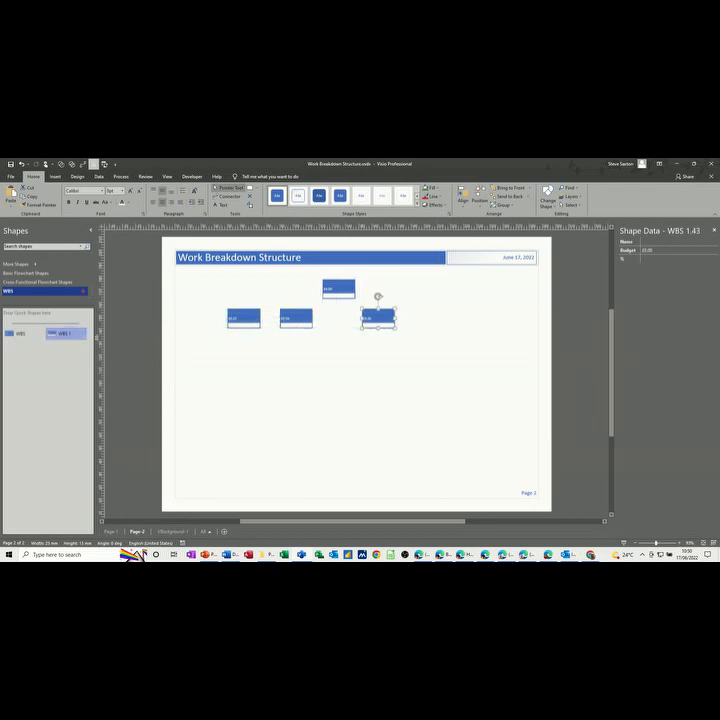
{"action": "left_click_drag", "start_coordinate": [61, 333], "coordinate": [440, 320]}
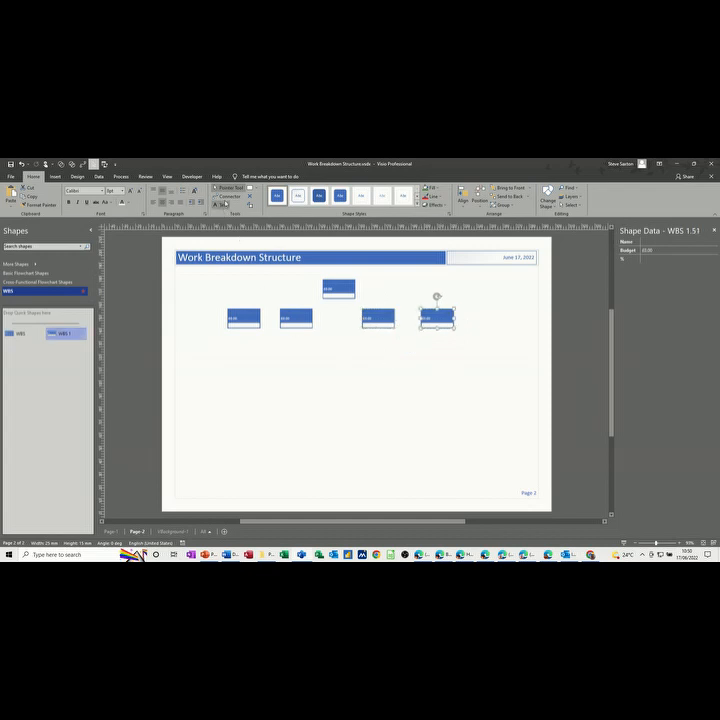
- Connect the top-level shape to the first shape in the row below and move the top-level shape slightly higher
{"action": "left_click", "coordinate": [223, 196]}
{"action": "left_click_drag", "start_coordinate": [339, 300], "coordinate": [243, 308]}
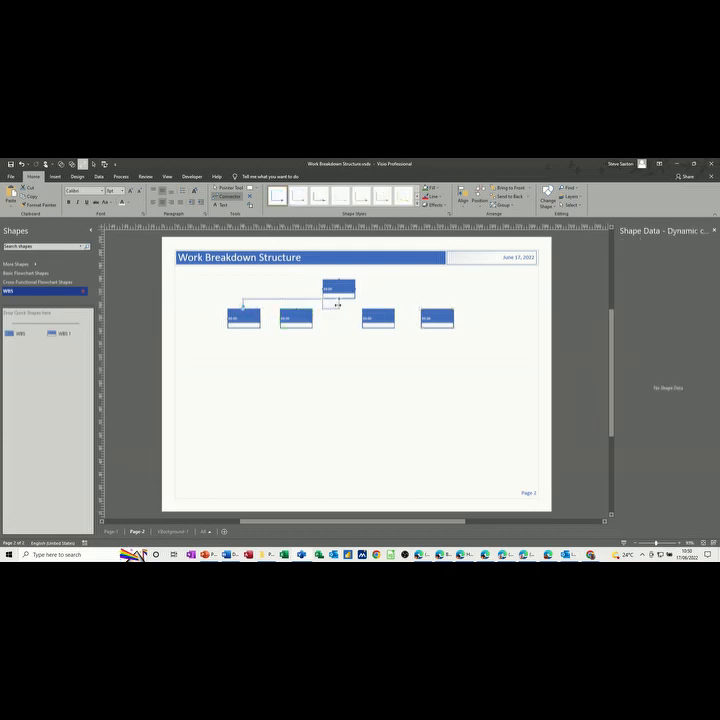
{"action": "left_click", "coordinate": [229, 187]}
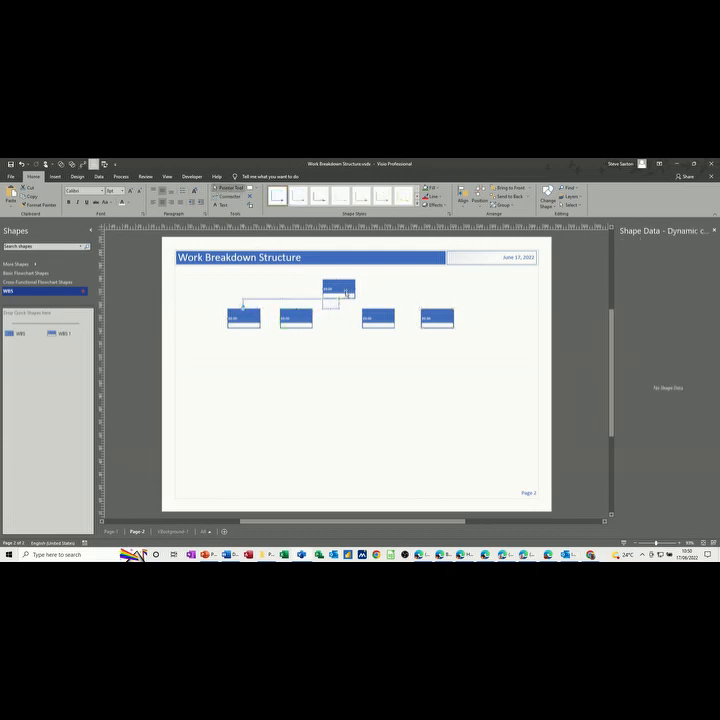
{"action": "left_click_drag", "start_coordinate": [337, 289], "coordinate": [337, 281]}
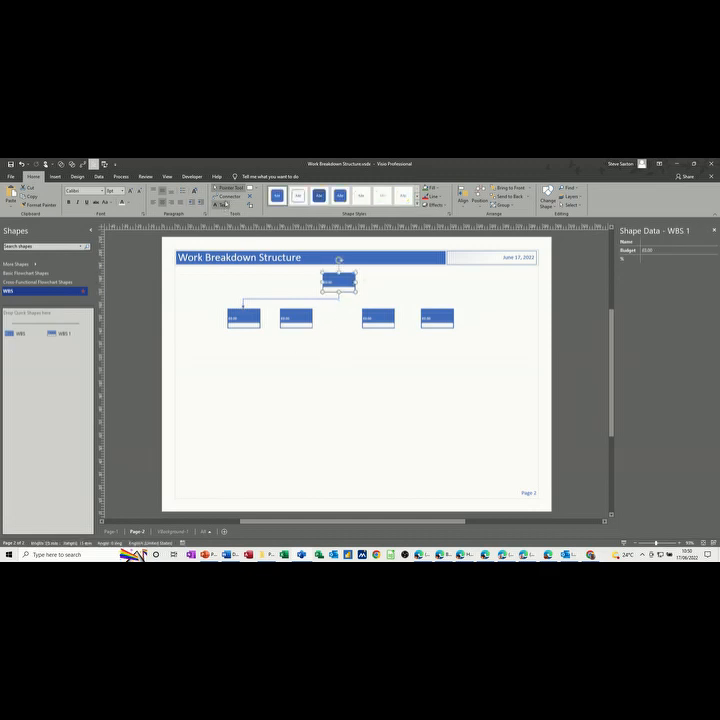
- Connect the top-level shape to each of the other three shapes in the second-level row with the Connector tool
{"action": "left_click", "coordinate": [229, 196]}
{"action": "left_click_drag", "start_coordinate": [339, 294], "coordinate": [296, 308]}
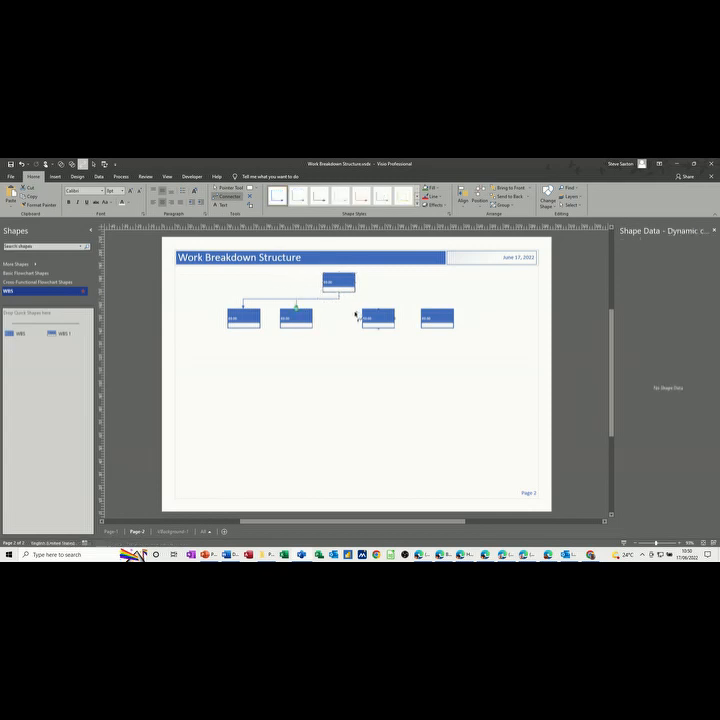
{"action": "left_click", "coordinate": [337, 325]}
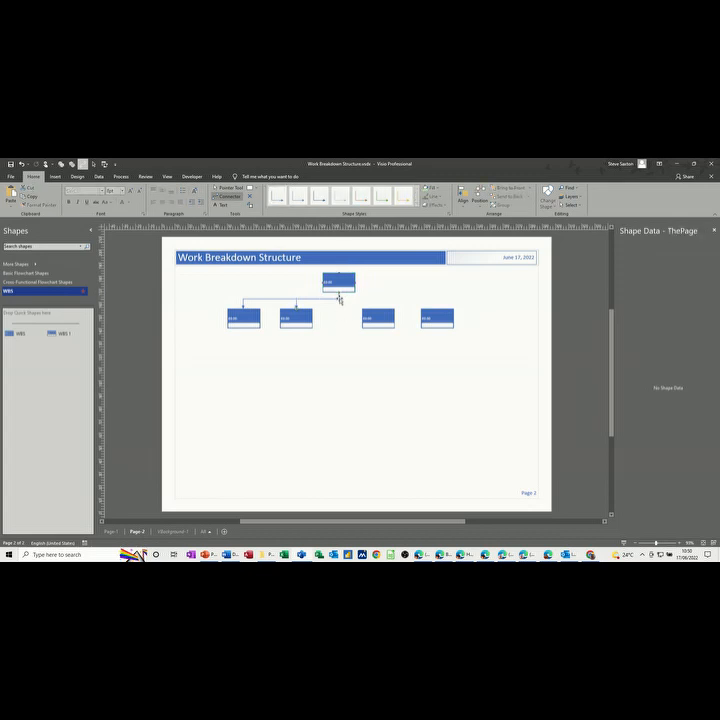
{"action": "left_click_drag", "start_coordinate": [339, 293], "coordinate": [379, 309]}
{"action": "left_click", "coordinate": [343, 322]}
{"action": "left_click_drag", "start_coordinate": [339, 294], "coordinate": [437, 309]}
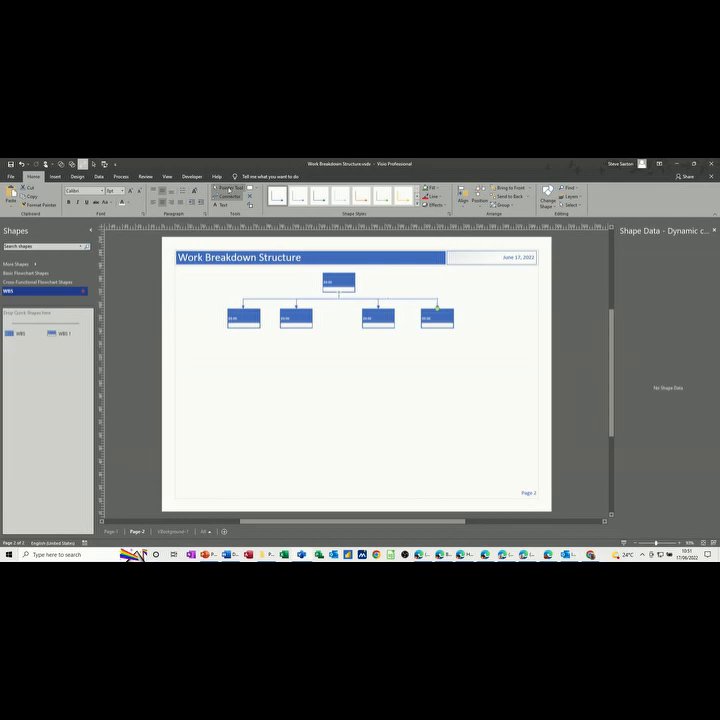
{"action": "left_click", "coordinate": [227, 188]}
{"action": "left_click", "coordinate": [333, 381]}
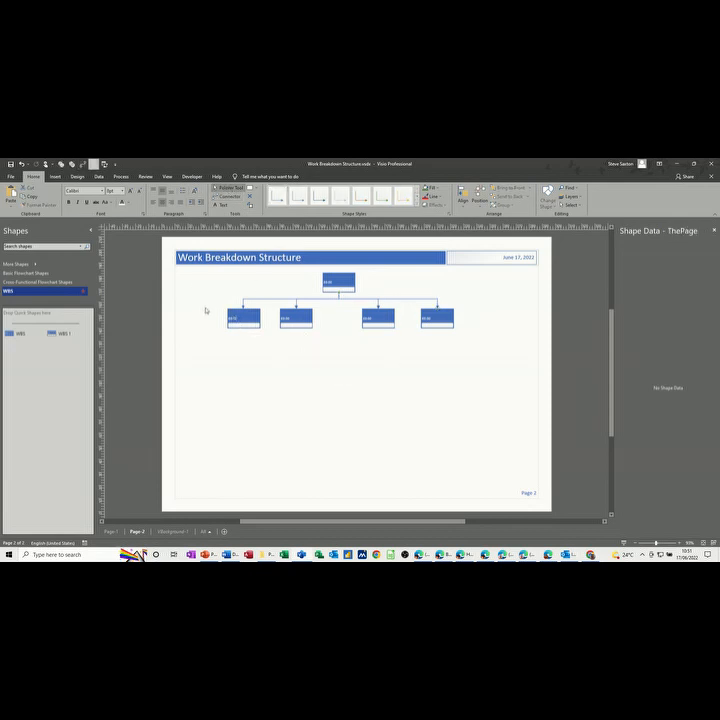
- Fill all four second-level shapes with green
{"action": "left_click_drag", "start_coordinate": [209, 310], "coordinate": [466, 346]}
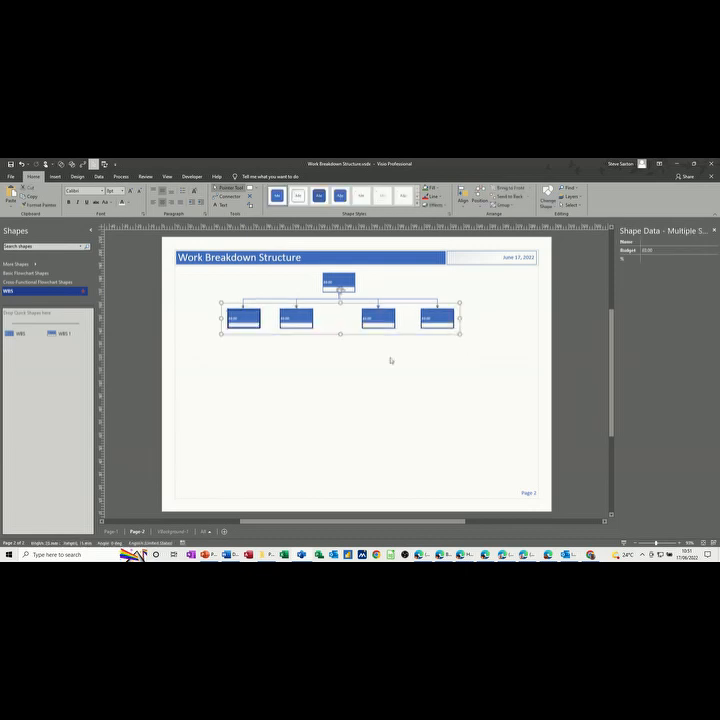
{"action": "left_click", "coordinate": [428, 187]}
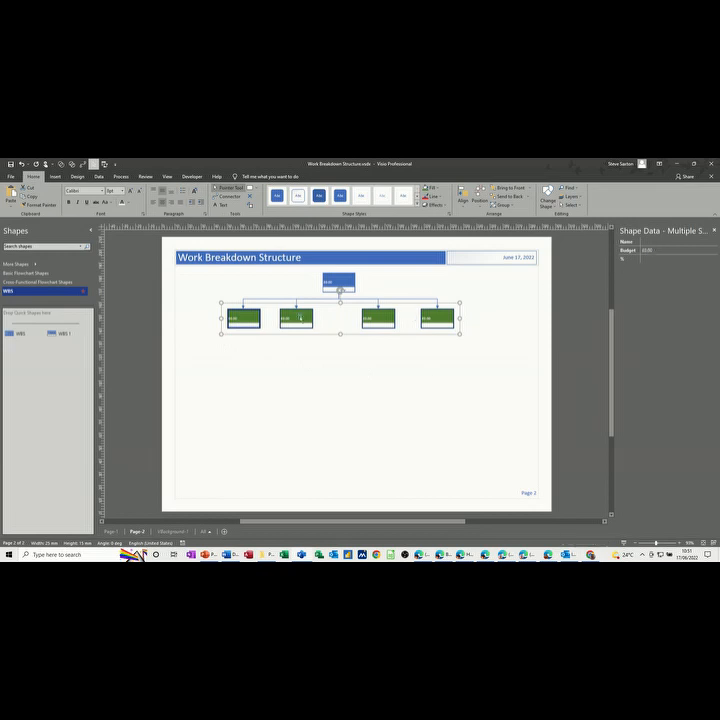
{"action": "left_click", "coordinate": [242, 318]}
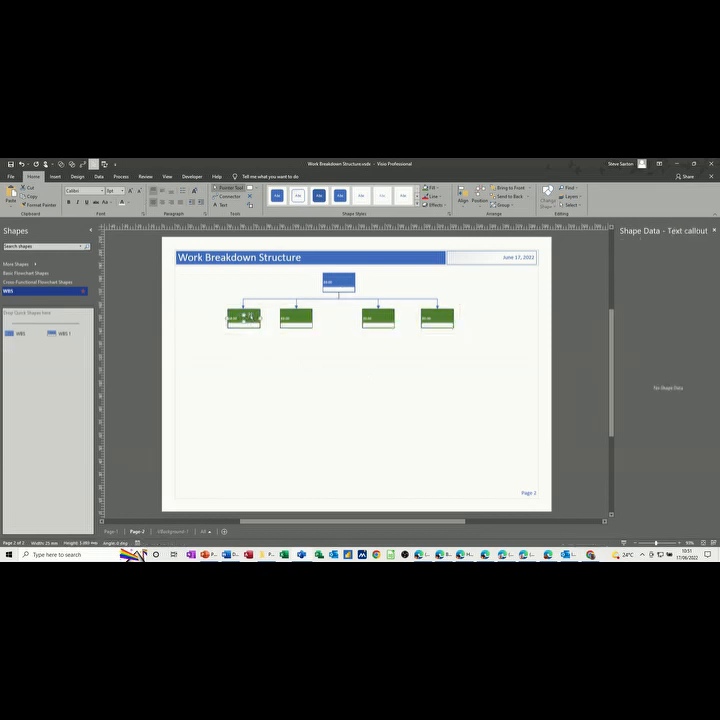
{"action": "left_click", "coordinate": [259, 348]}
- Name the first second-level shape Planning, set its budget to £2,000 and enter its % value
{"action": "left_click", "coordinate": [254, 324]}
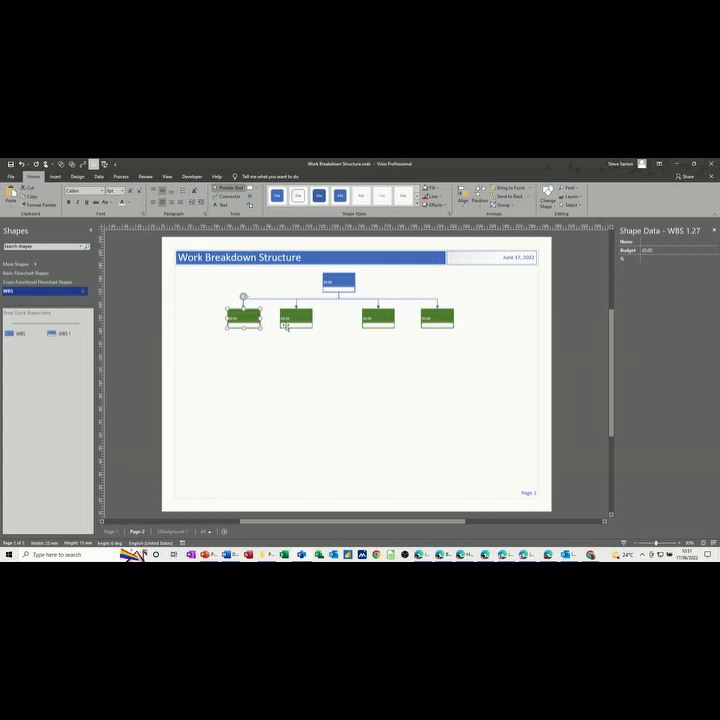
{"action": "left_click", "coordinate": [641, 240]}
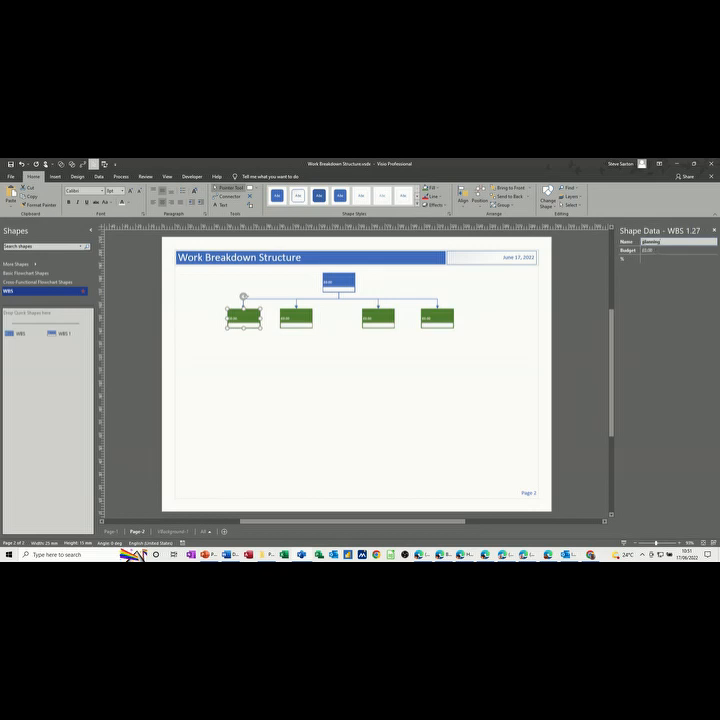
{"action": "type", "text": "n"}
{"action": "left_click", "coordinate": [651, 251]}
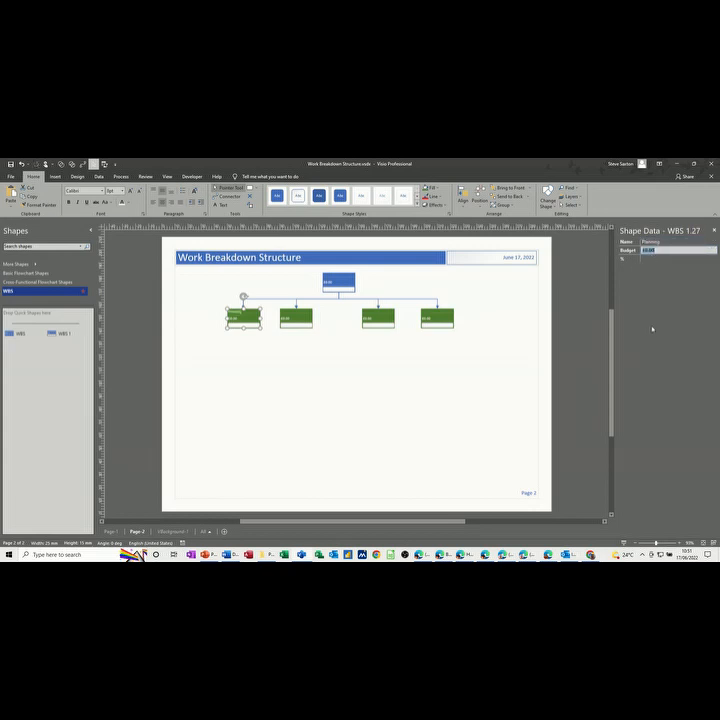
{"action": "type", "text": "6000"}
{"action": "key", "text": "Return"}
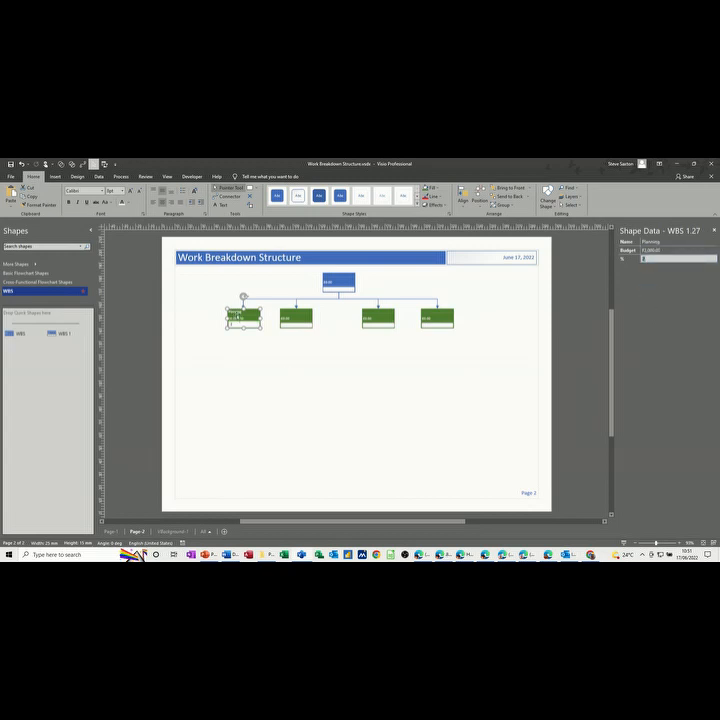
- Name the top-level shape Build a House and set its budget to £200,000 and its % to 100
{"action": "left_click", "coordinate": [336, 280]}
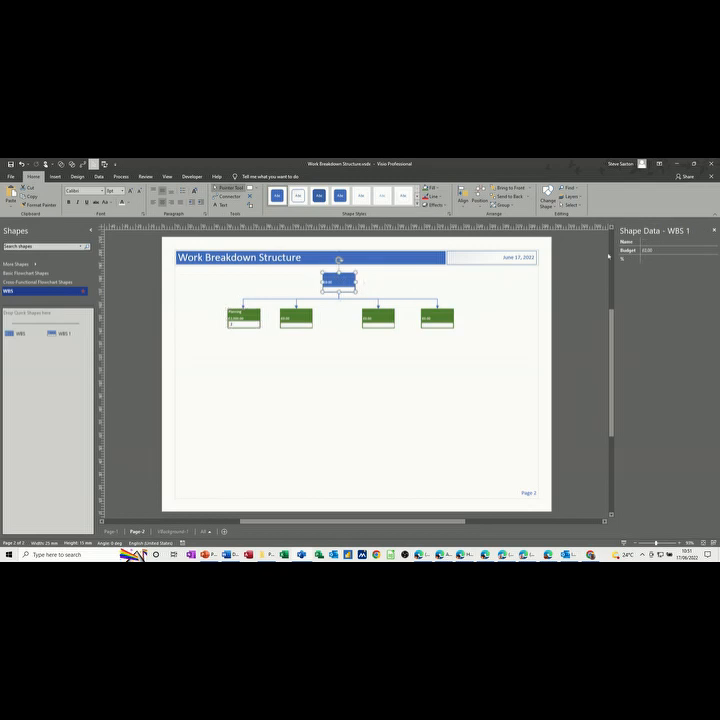
{"action": "left_click", "coordinate": [643, 242]}
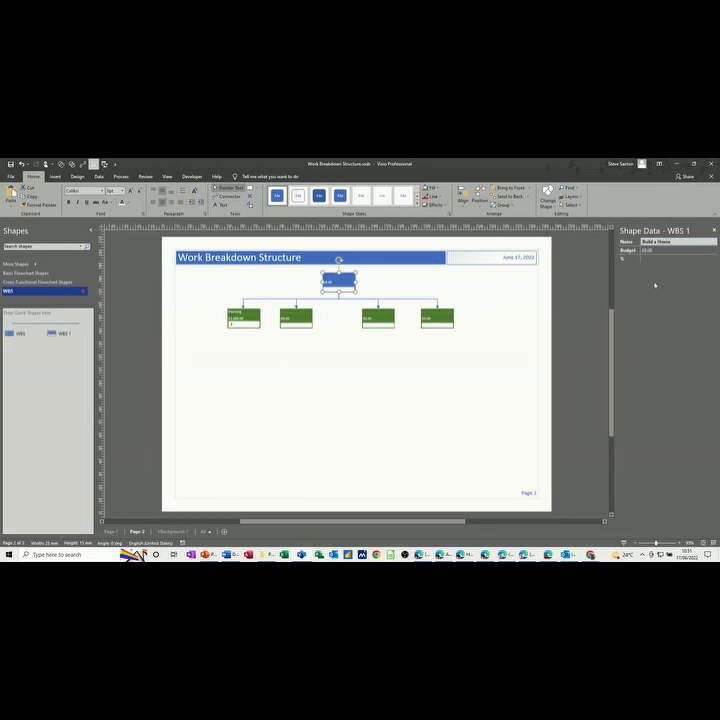
{"action": "left_click", "coordinate": [652, 251]}
{"action": "type", "text": "$"}
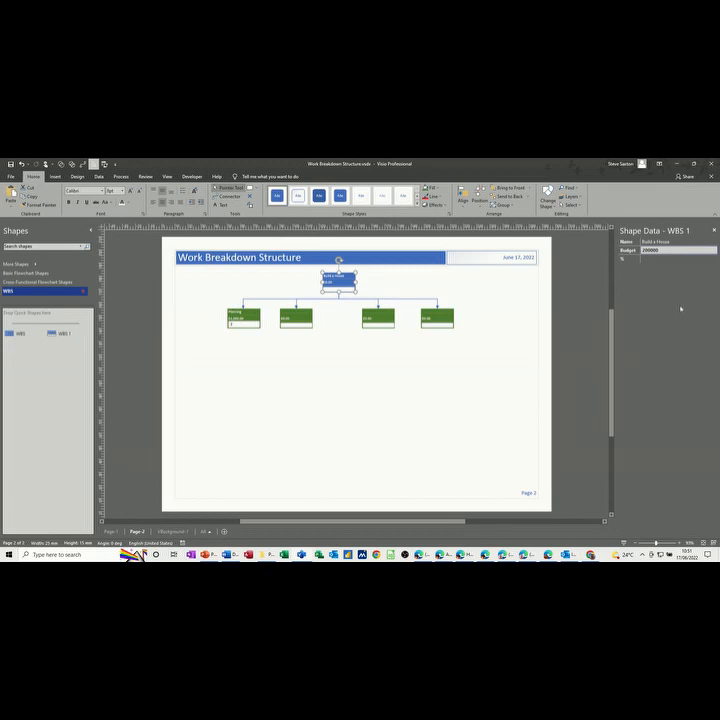
{"action": "left_click", "coordinate": [651, 259]}
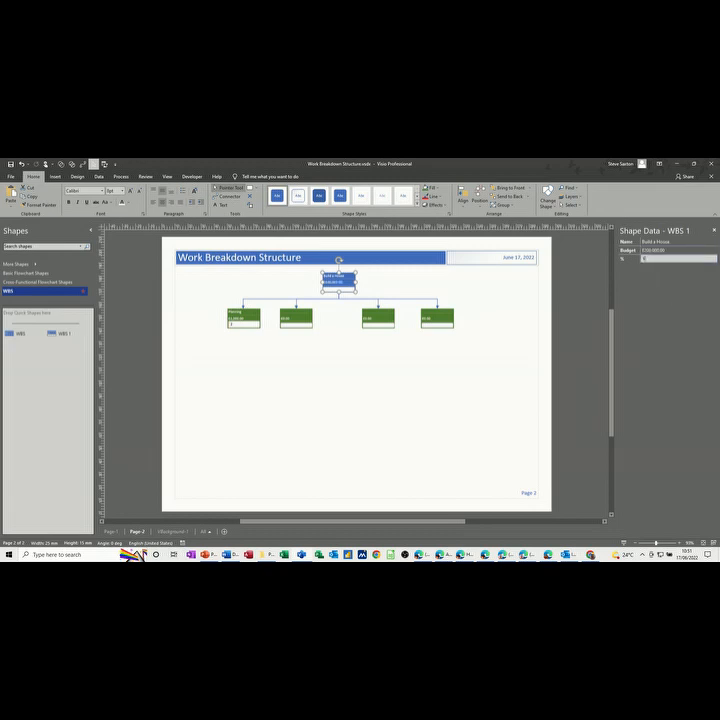
{"action": "key", "text": "Return"}
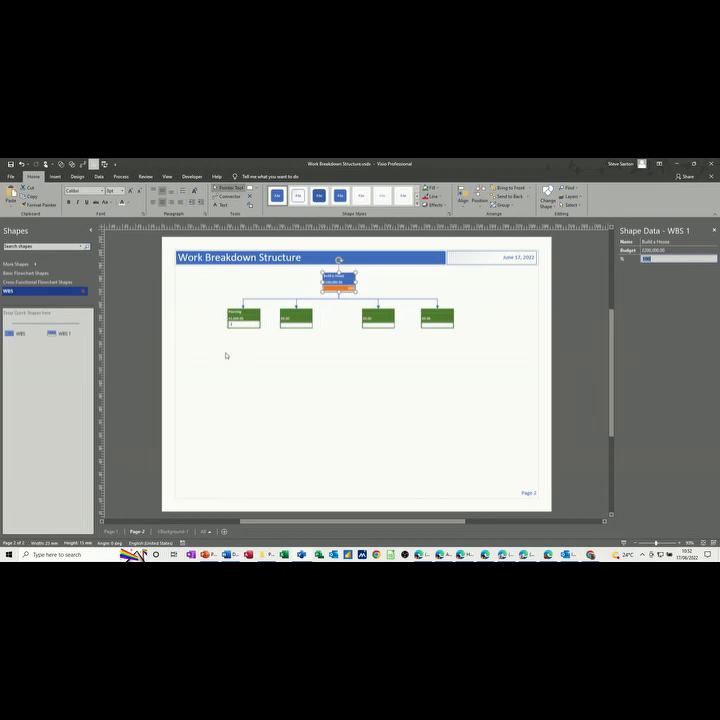
- Check the finished structure on Page-1 and add two connected WBS 1 shapes in a column beneath Planning on Page-2
{"action": "left_click", "coordinate": [111, 531]}
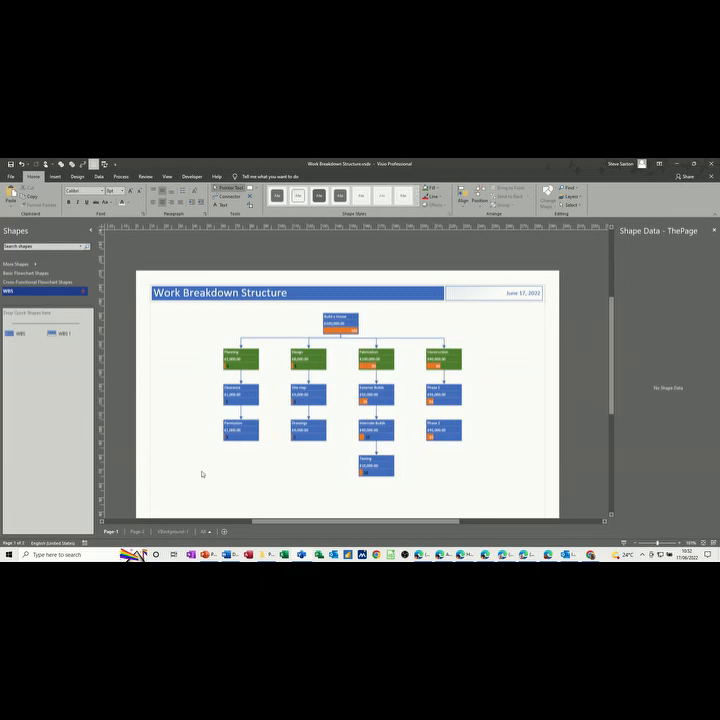
{"action": "left_click", "coordinate": [135, 532]}
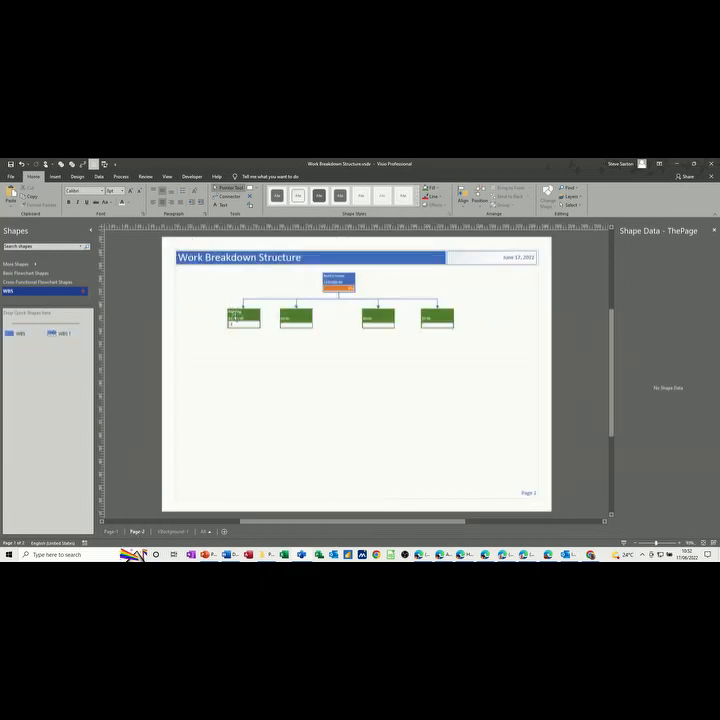
{"action": "left_click", "coordinate": [243, 311]}
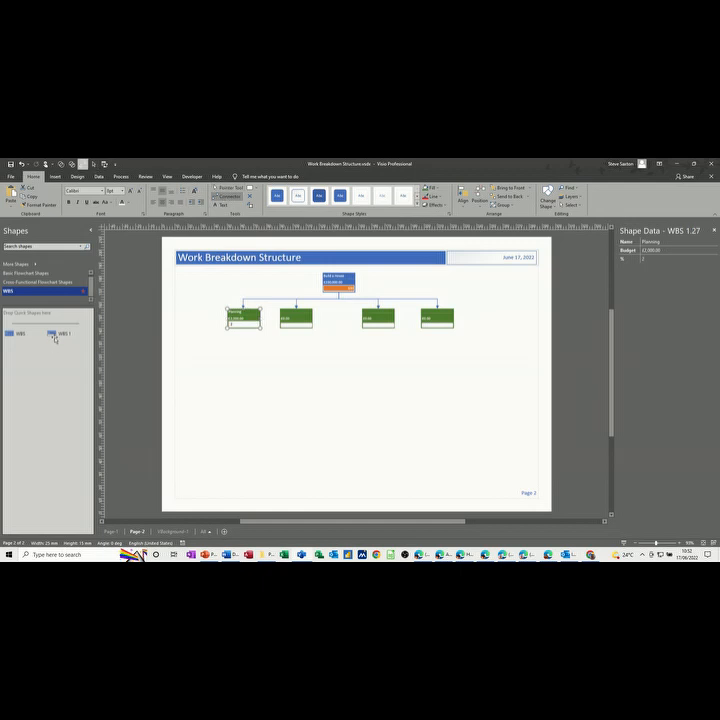
{"action": "left_click_drag", "start_coordinate": [50, 333], "coordinate": [244, 352]}
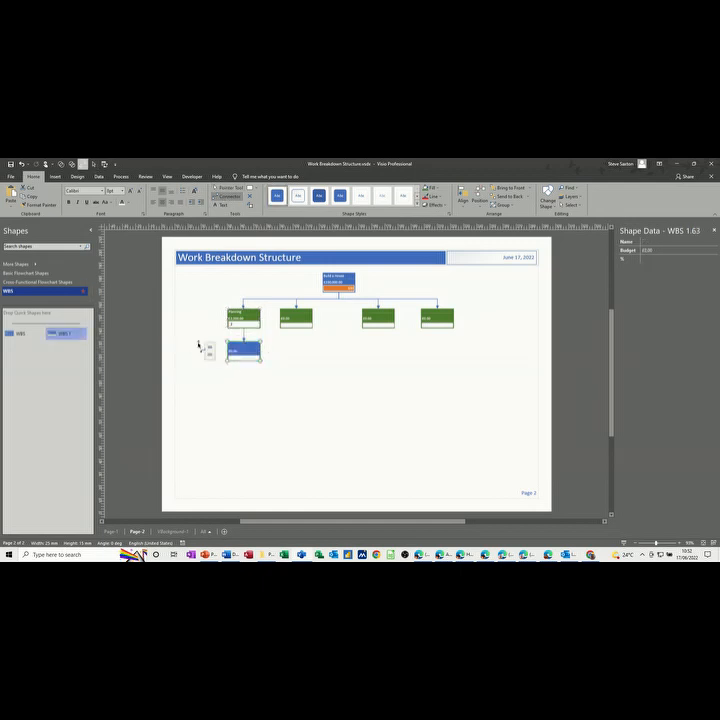
{"action": "left_click_drag", "start_coordinate": [67, 337], "coordinate": [245, 389]}
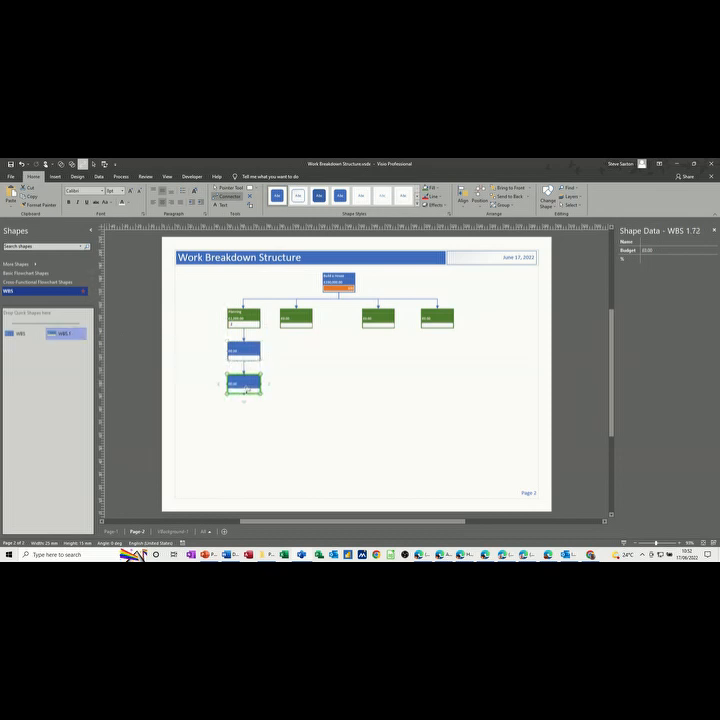
{"action": "left_click", "coordinate": [228, 188]}
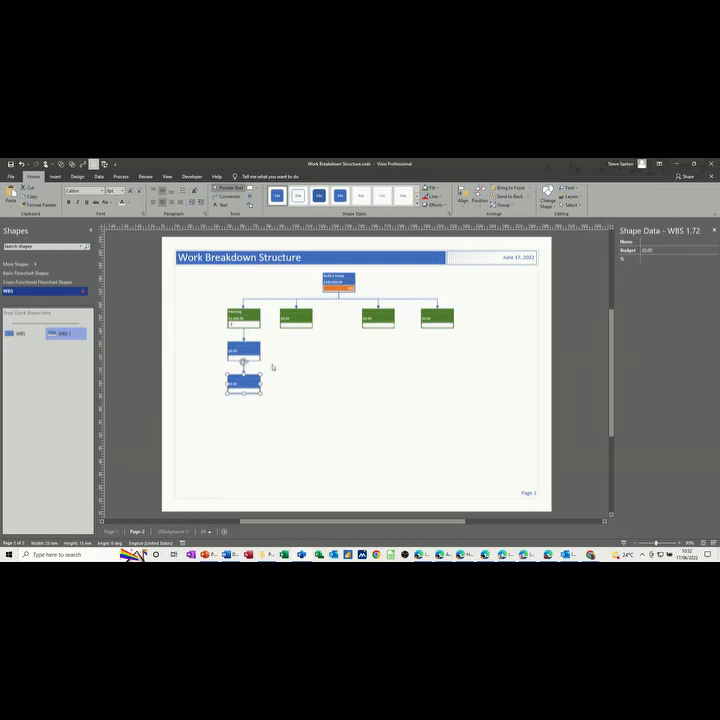
- Name the shape directly beneath Planning Clearance and set its budget to £1,000
{"action": "left_click", "coordinate": [243, 348]}
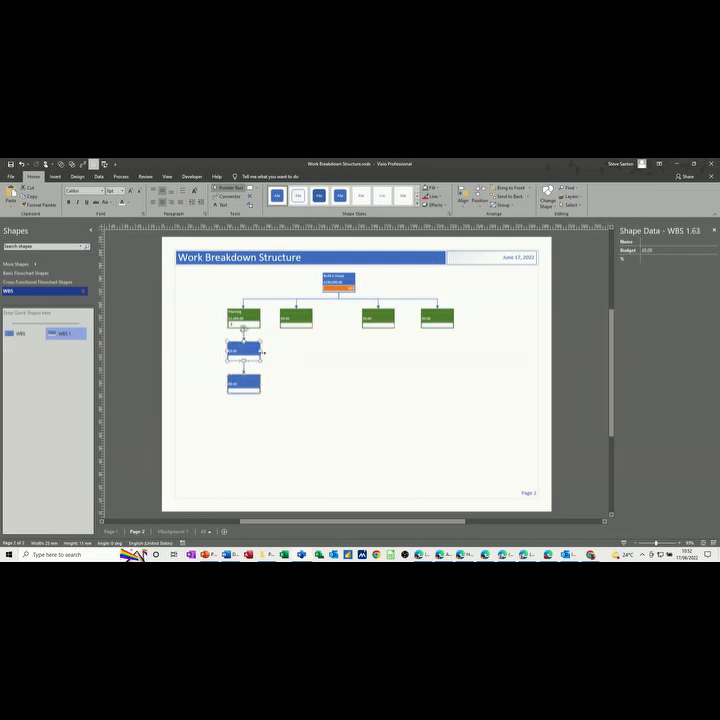
{"action": "left_click", "coordinate": [656, 242]}
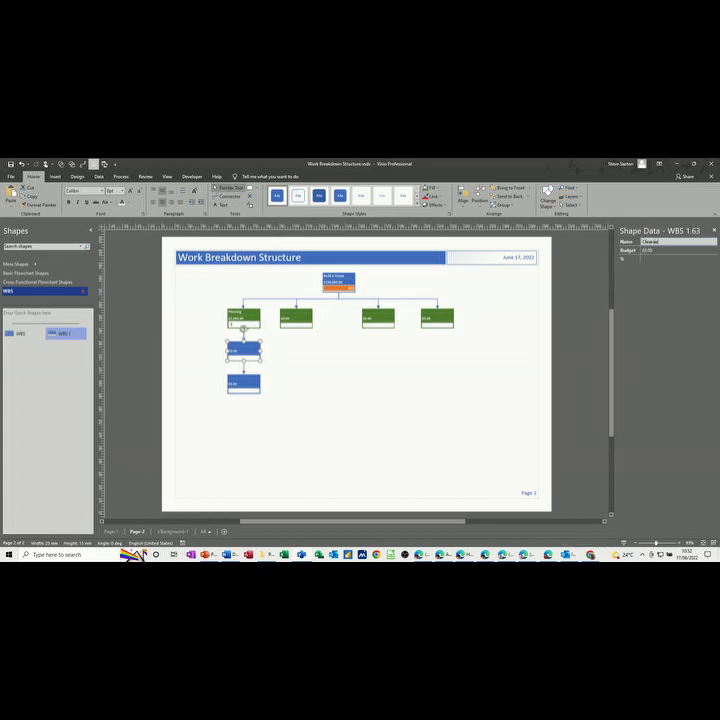
{"action": "left_click", "coordinate": [652, 253]}
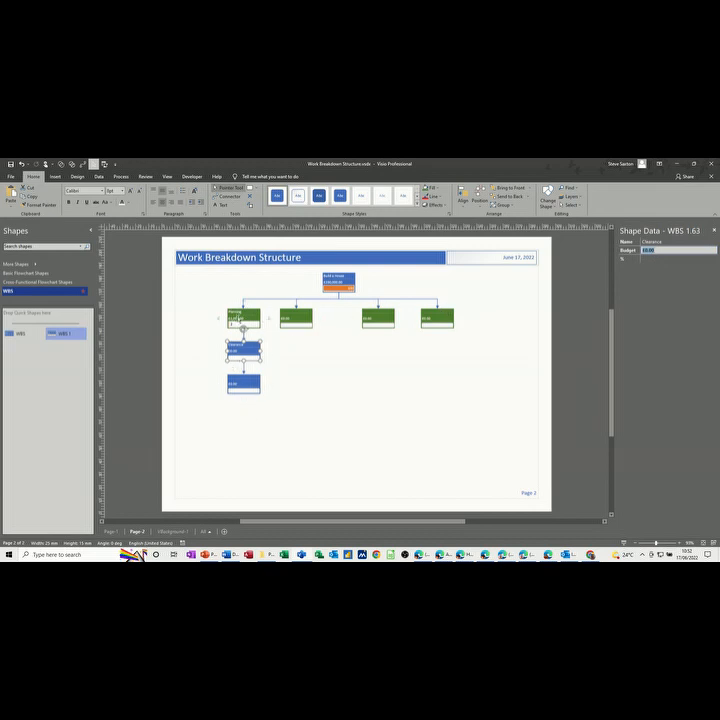
{"action": "type", "text": "50"}
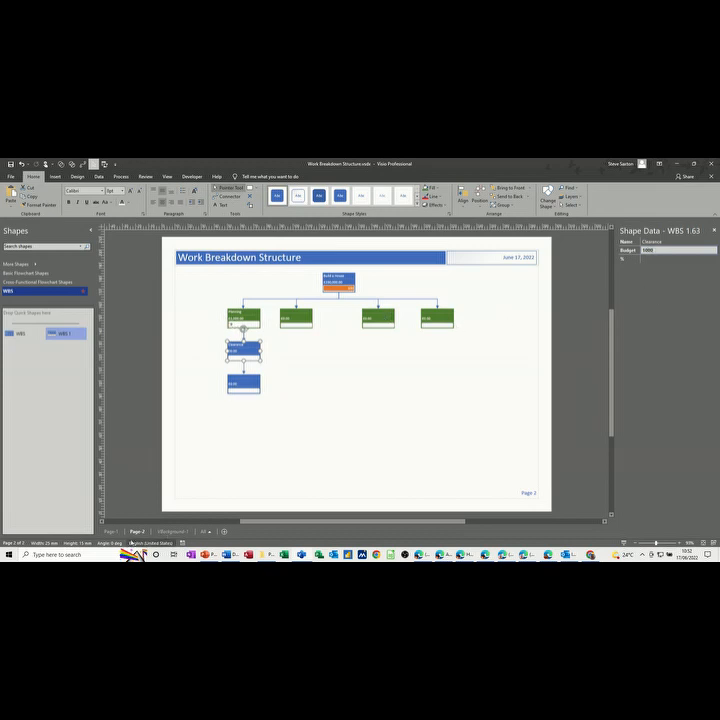
- Check the percentages on Page-1 and enter the % values of the Planning and Clearance shapes on Page-2
{"action": "left_click", "coordinate": [110, 532]}
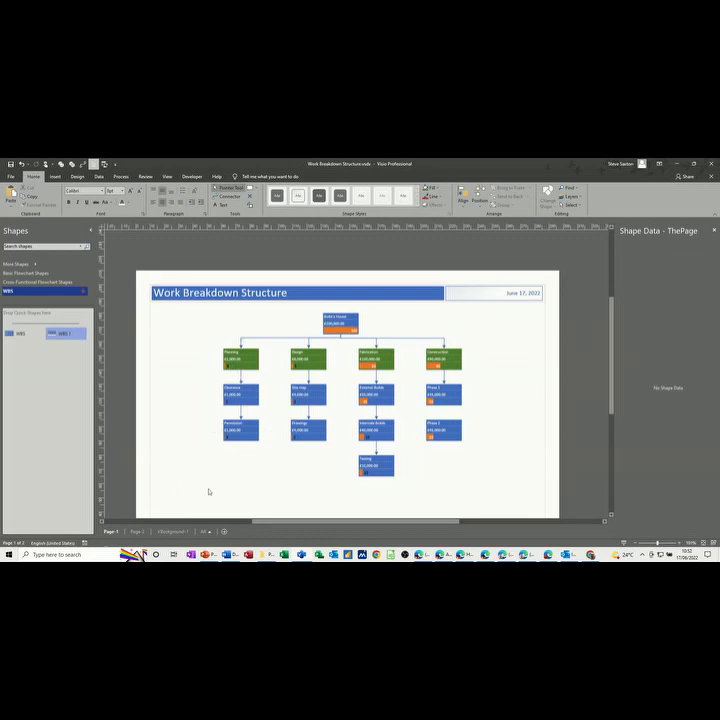
{"action": "left_click", "coordinate": [135, 531]}
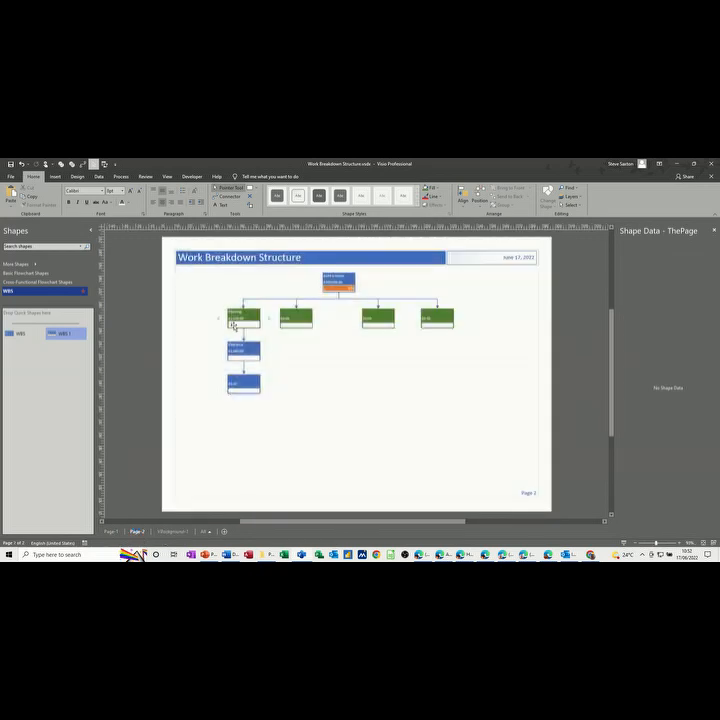
{"action": "left_click", "coordinate": [243, 313]}
{"action": "left_click", "coordinate": [656, 258]}
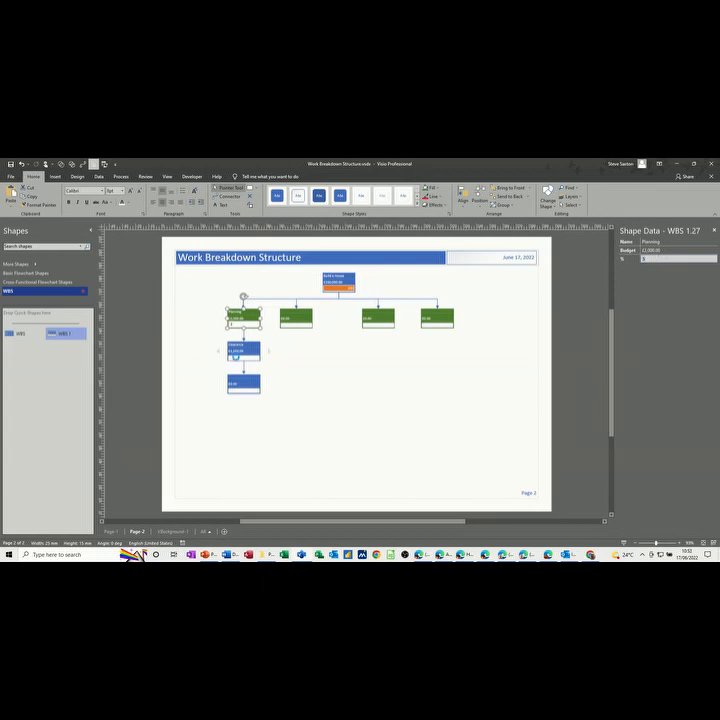
{"action": "left_click", "coordinate": [240, 347]}
{"action": "left_click", "coordinate": [652, 259]}
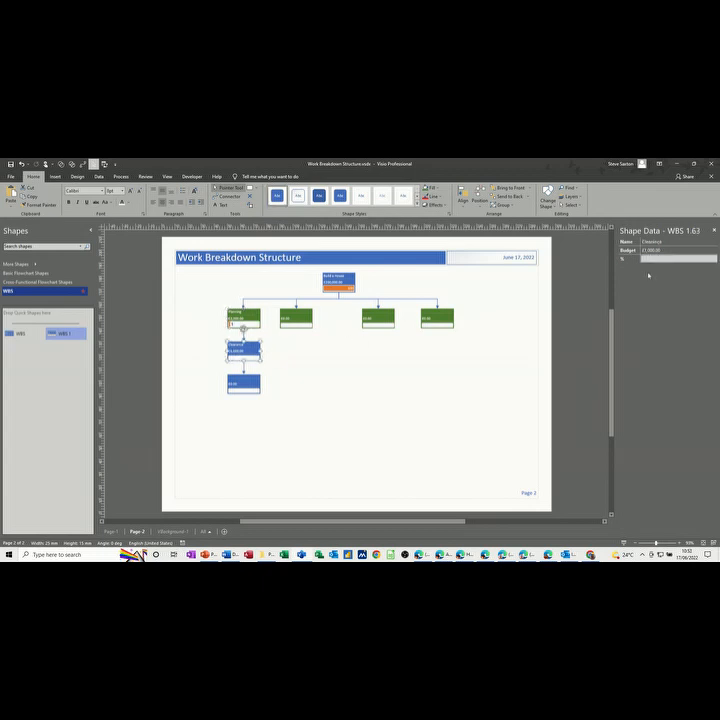
- Enter the % value of the shape beneath Clearance on Page-2 and set its budget to £1,000
{"action": "left_click", "coordinate": [243, 383]}
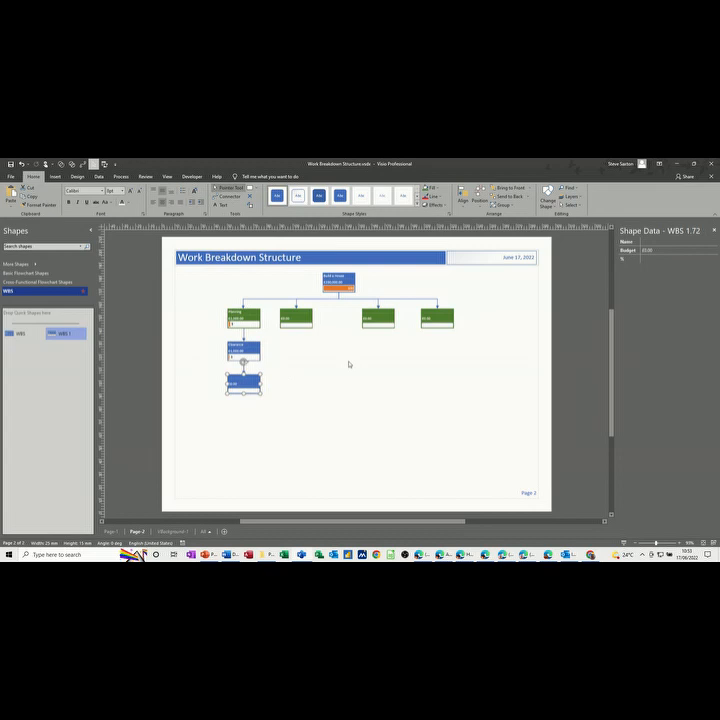
{"action": "left_click", "coordinate": [651, 260]}
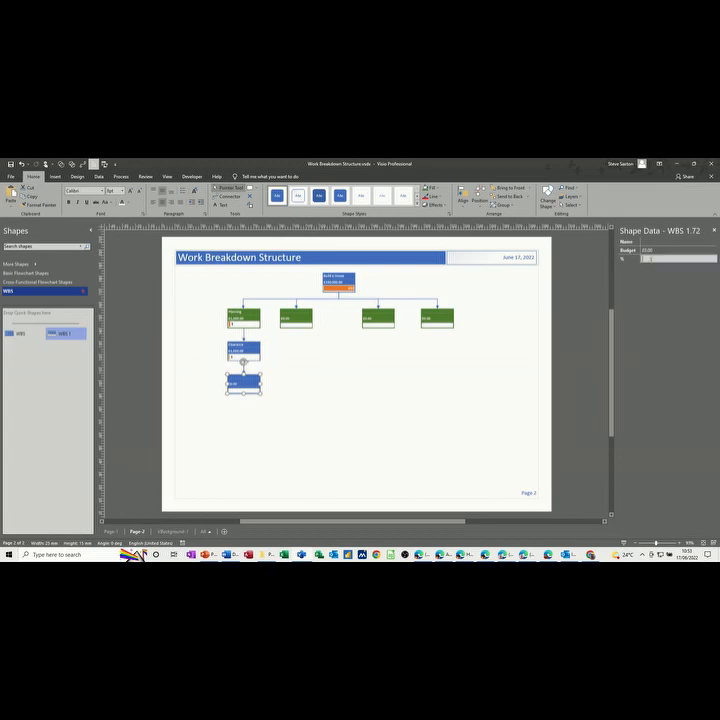
{"action": "left_click", "coordinate": [656, 251]}
{"action": "type", "text": "5,000"}
{"action": "key", "text": "Return"}
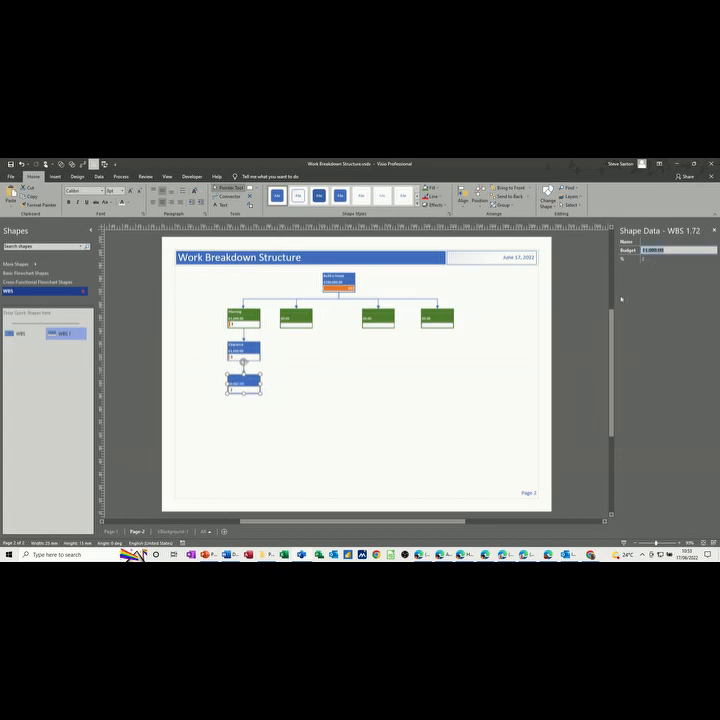
- Check the matching shape on Page-1 and name the shape beneath Clearance on Page-2 Permission
{"action": "left_click", "coordinate": [110, 532]}
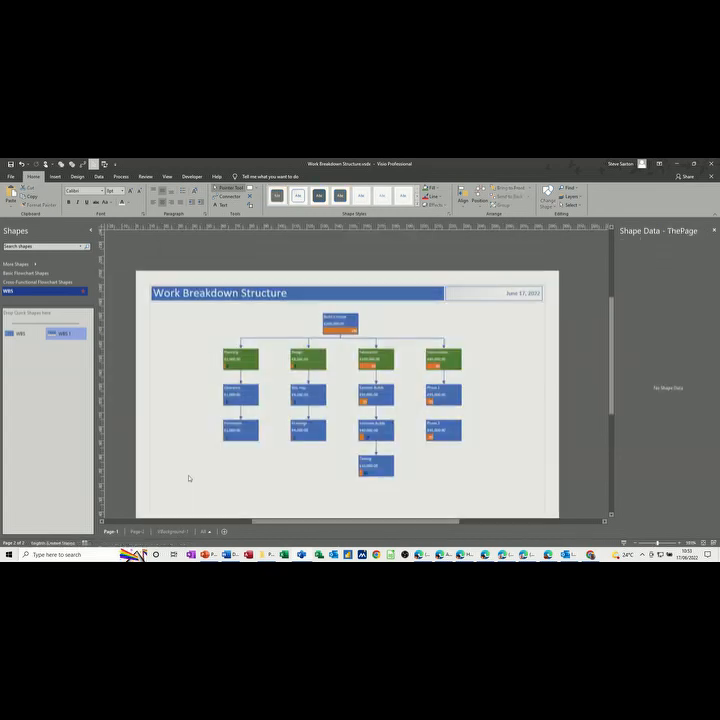
{"action": "left_click", "coordinate": [137, 532]}
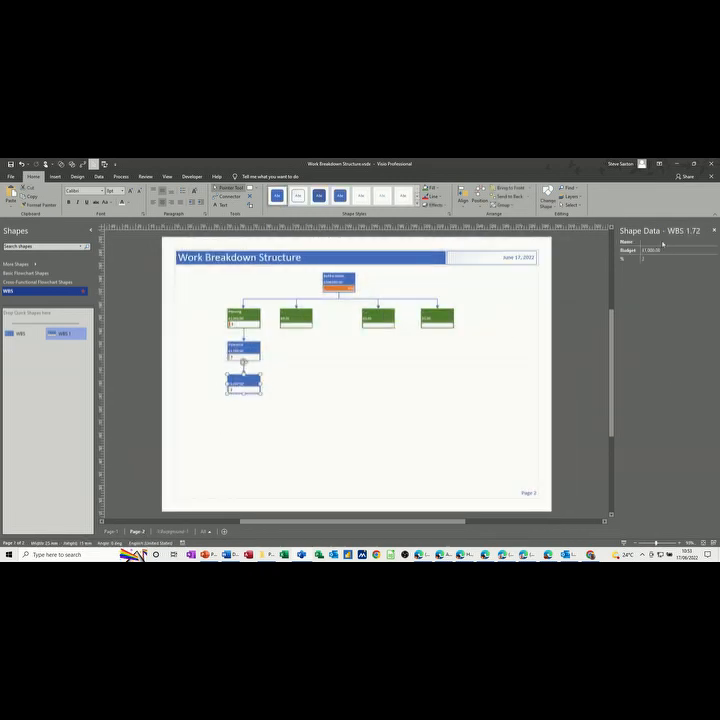
{"action": "left_click", "coordinate": [662, 242]}
{"action": "type", "text": "Pa"}
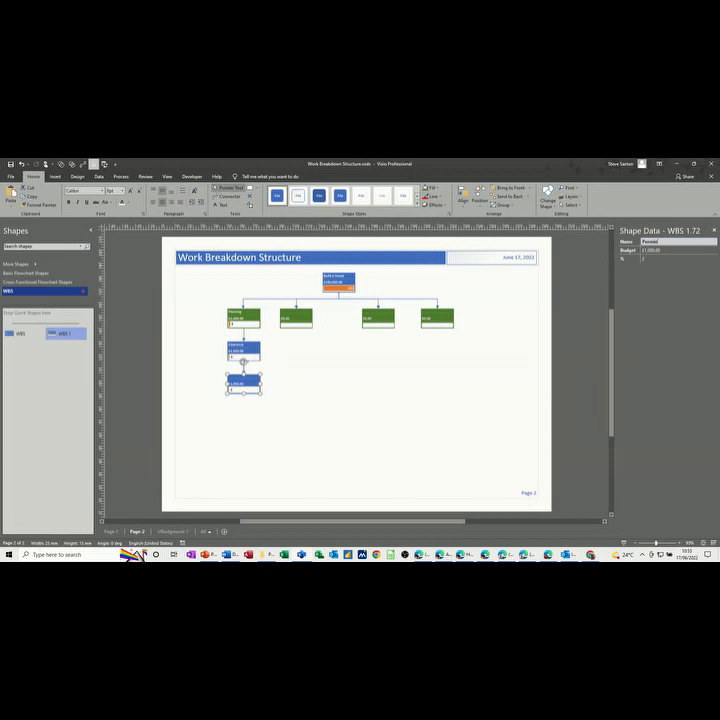
{"action": "key", "text": "Return"}
- Check Page-1, then name the green shape beside Planning on Page-2 Design, set its budget to £8,000 and enter its %
{"action": "left_click", "coordinate": [111, 531]}
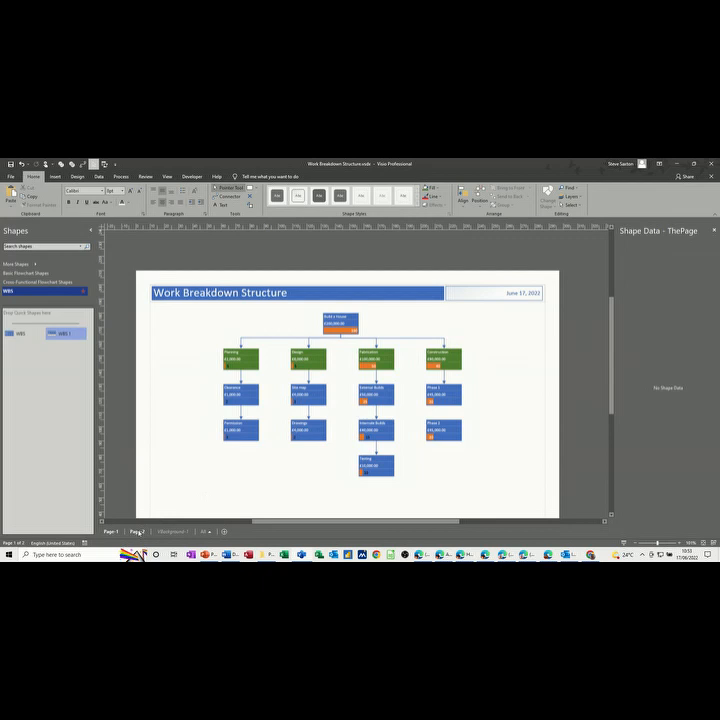
{"action": "left_click", "coordinate": [137, 531]}
{"action": "left_click", "coordinate": [293, 319]}
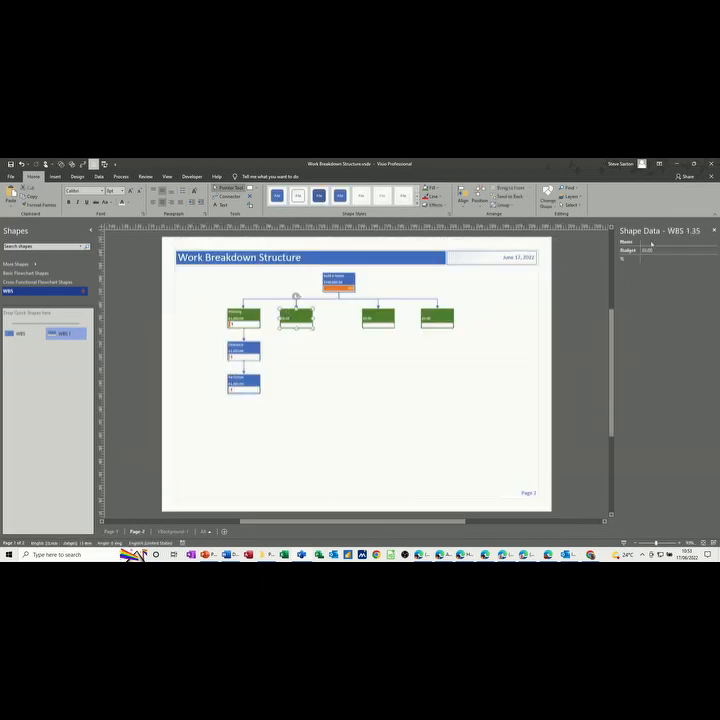
{"action": "left_click", "coordinate": [659, 242]}
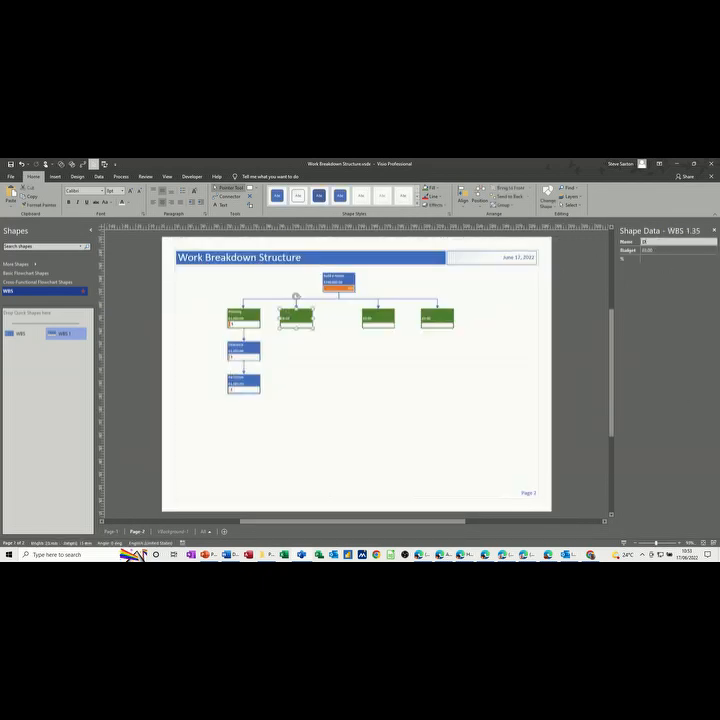
{"action": "type", "text": "Design"}
{"action": "left_click", "coordinate": [663, 250]}
{"action": "type", "text": "5"}
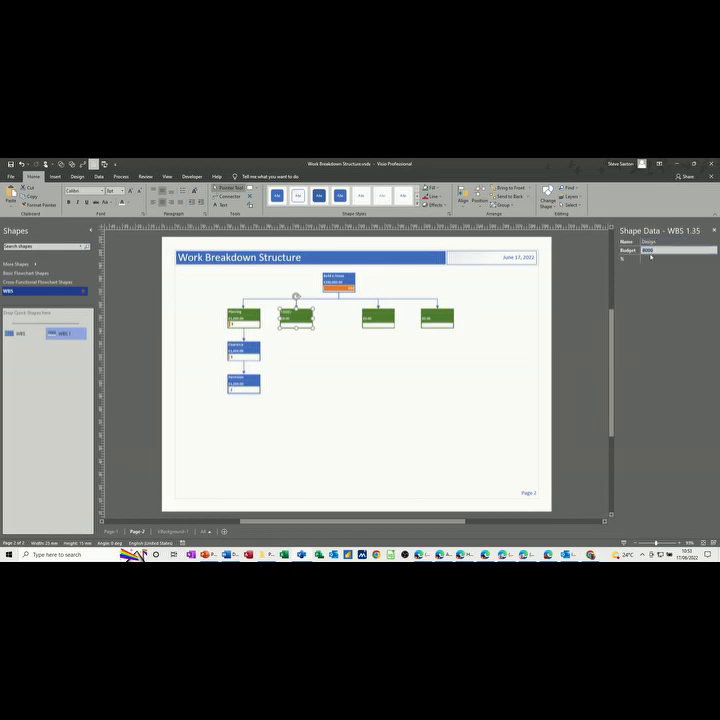
{"action": "key", "text": "Return"}
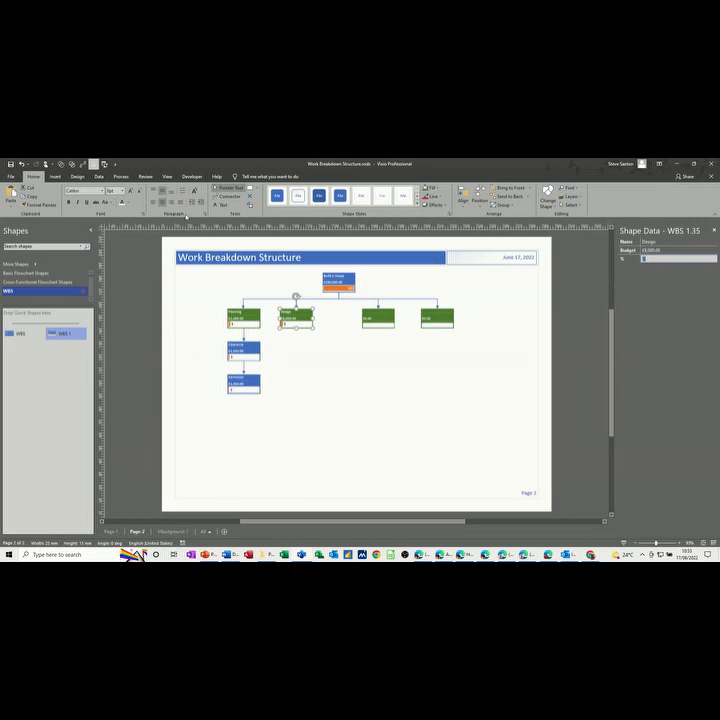
- Add two connected WBS 1 shapes in a column beneath Design on Page-2
{"action": "left_click", "coordinate": [231, 197]}
{"action": "left_click_drag", "start_coordinate": [62, 333], "coordinate": [297, 353]}
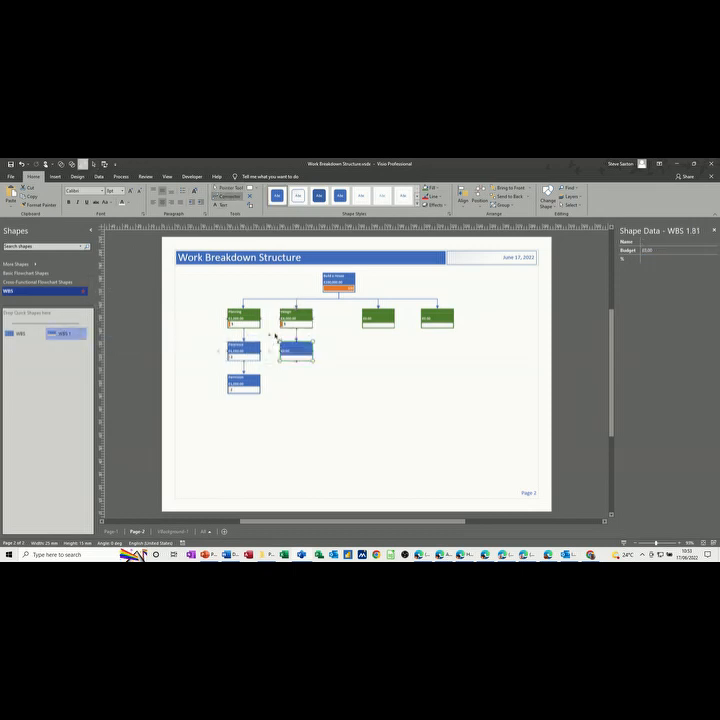
{"action": "left_click_drag", "start_coordinate": [62, 333], "coordinate": [293, 388]}
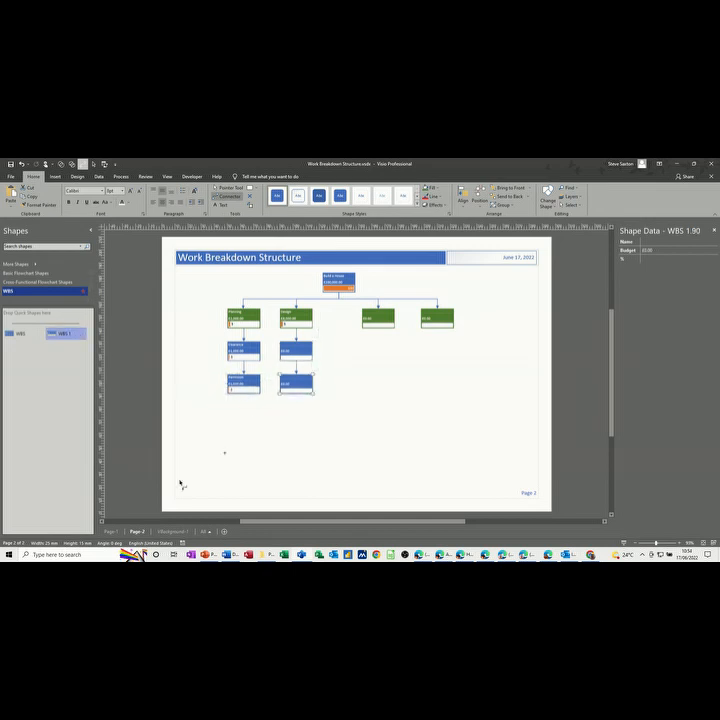
- Check Page-1 and name the shape directly beneath Design on Page-2 Site map, with a £4,000 budget and its % value
{"action": "left_click", "coordinate": [110, 532]}
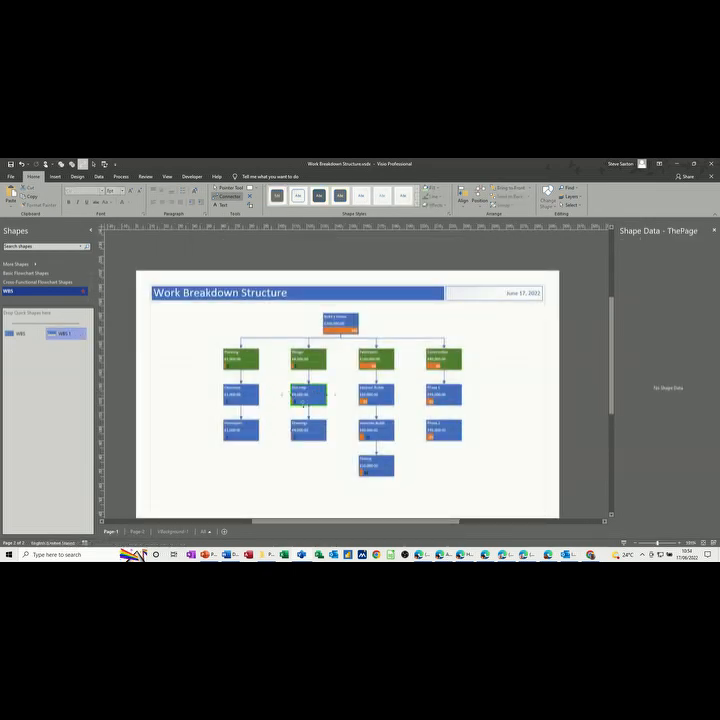
{"action": "left_click", "coordinate": [137, 532]}
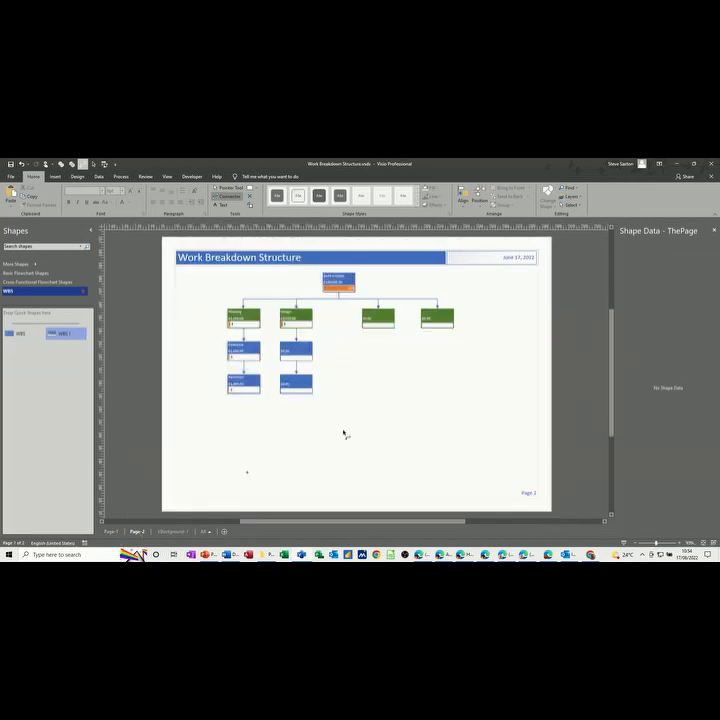
{"action": "left_click", "coordinate": [298, 345]}
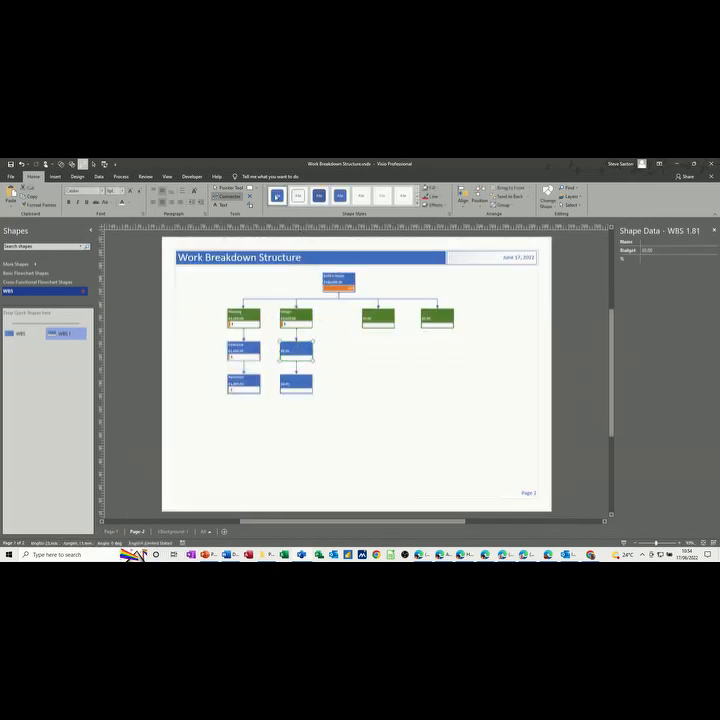
{"action": "left_click", "coordinate": [660, 242]}
{"action": "type", "text": "Site map"}
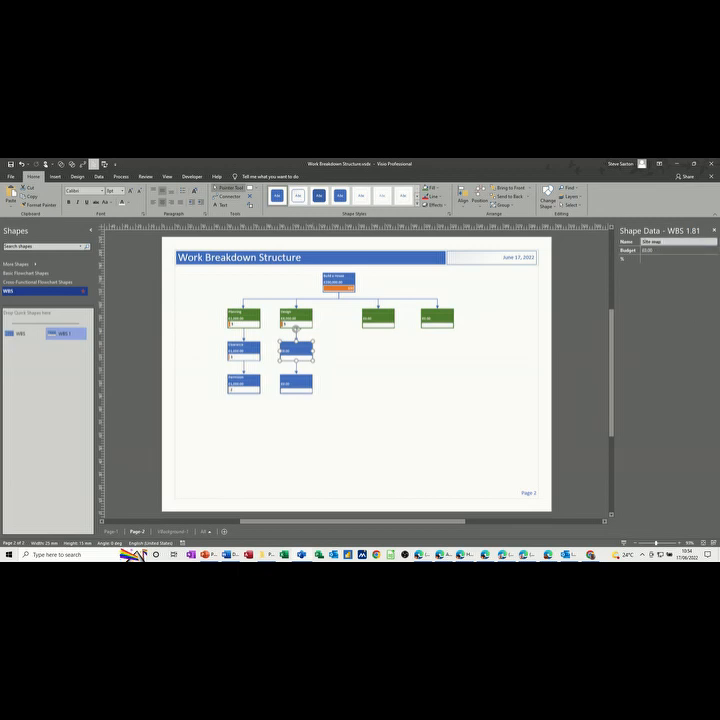
{"action": "key", "text": "Tab"}
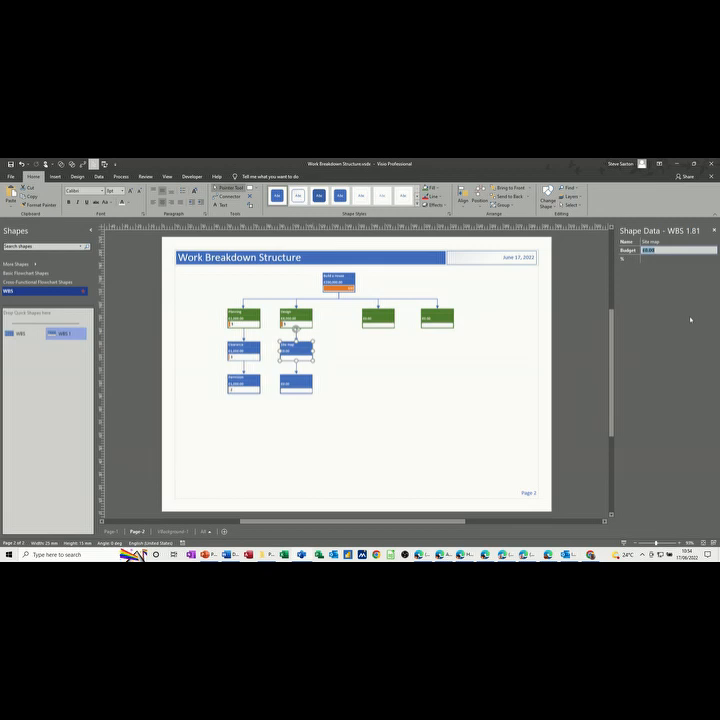
{"action": "type", "text": "5,000"}
{"action": "key", "text": "Tab"}
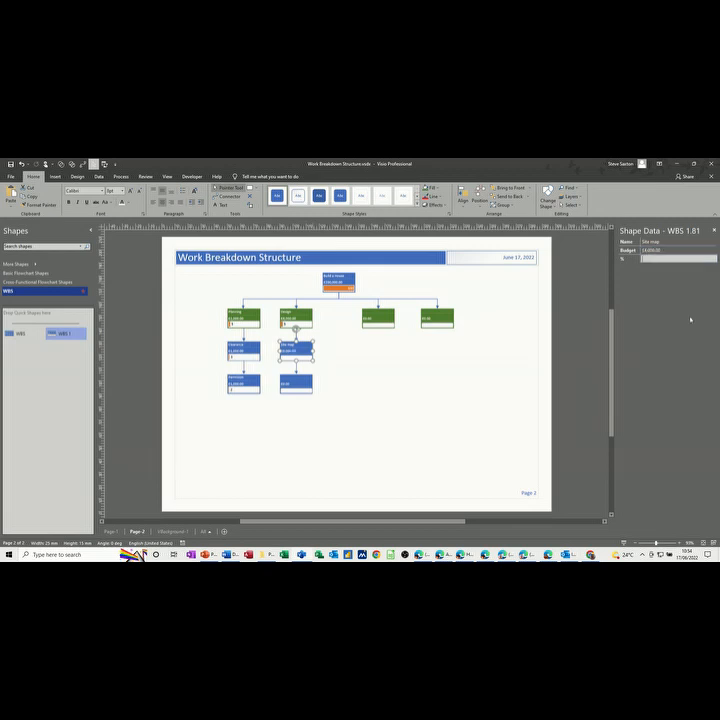
{"action": "type", "text": "25"}
- Select the shape beneath Site map on Page-2
{"action": "left_click", "coordinate": [296, 381]}
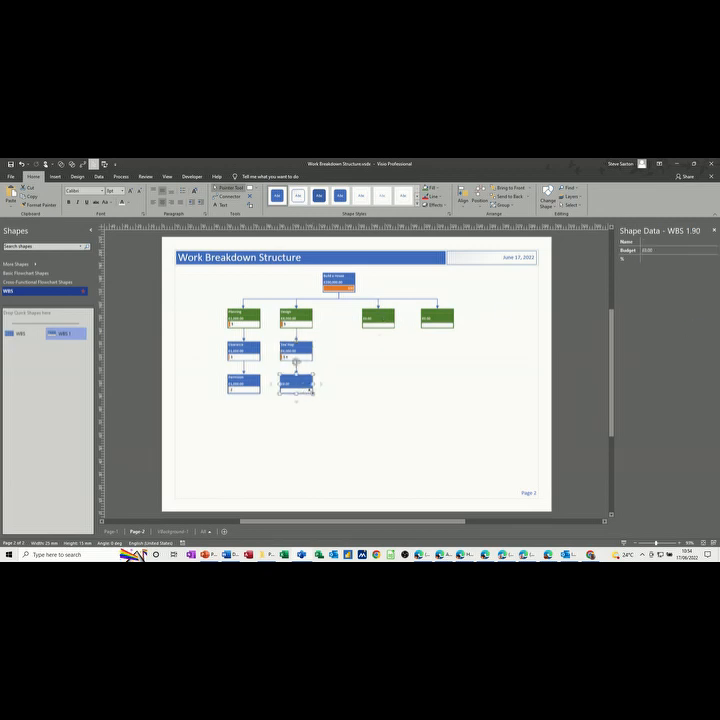
- Name the lowest box in the Design column Drawing, with a budget of £4,000 and a percentage of 2.5
{"action": "left_click", "coordinate": [655, 242]}
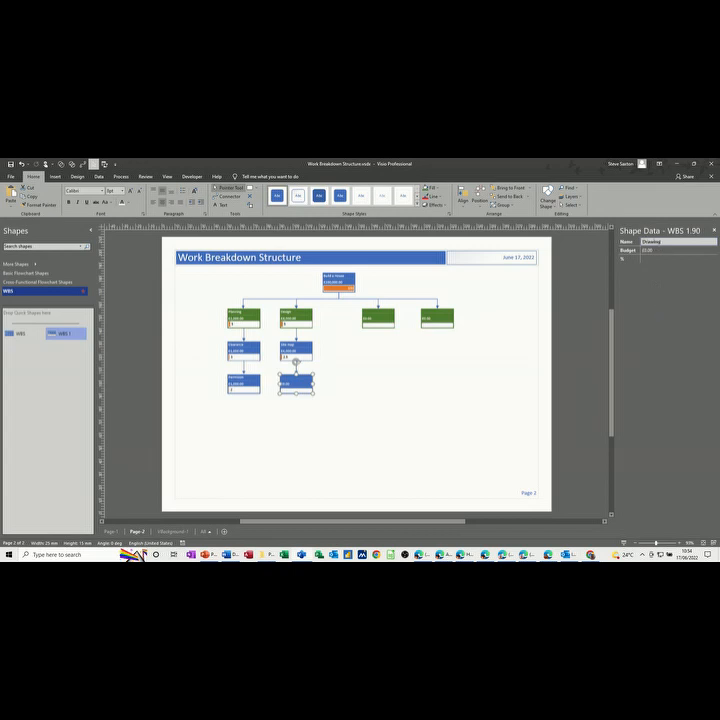
{"action": "key", "text": "Return"}
{"action": "type", "text": "$4,"}
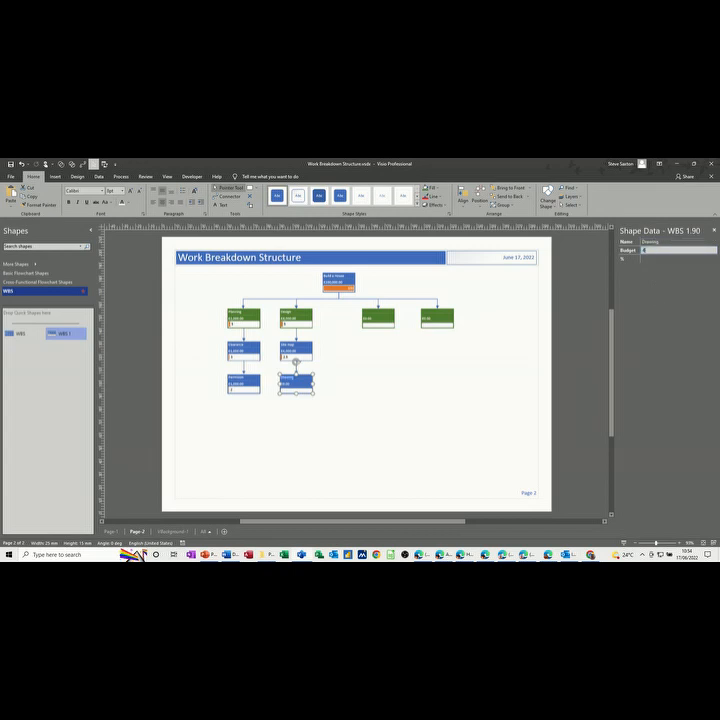
{"action": "type", "text": "000"}
{"action": "key", "text": "Return"}
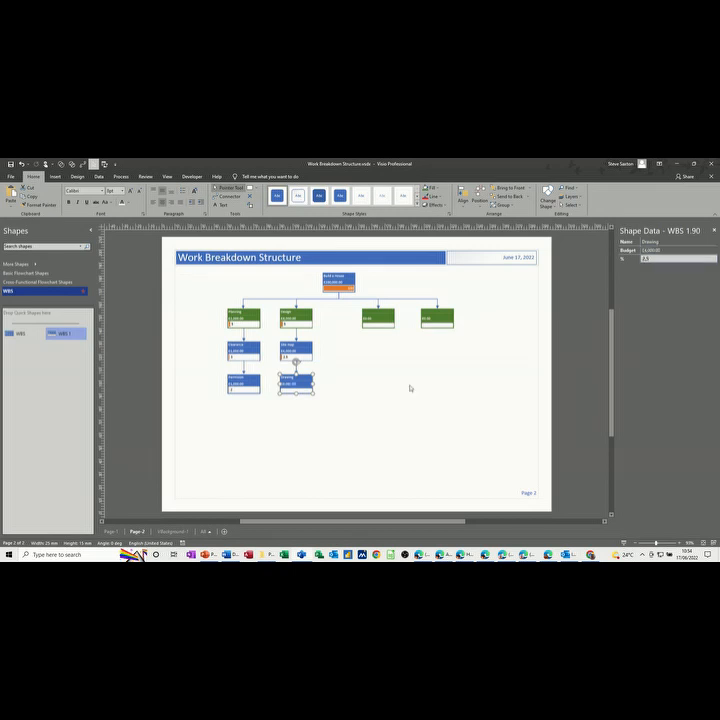
{"action": "left_click", "coordinate": [340, 390]}
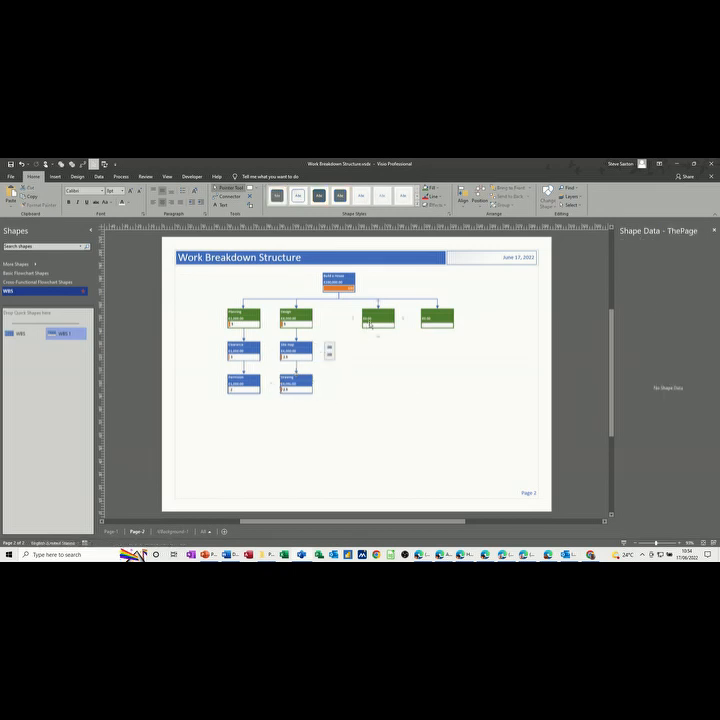
- Using Page-1 as reference, name the two blank green boxes on Page-2 Fabrication and Construction
{"action": "left_click", "coordinate": [110, 531]}
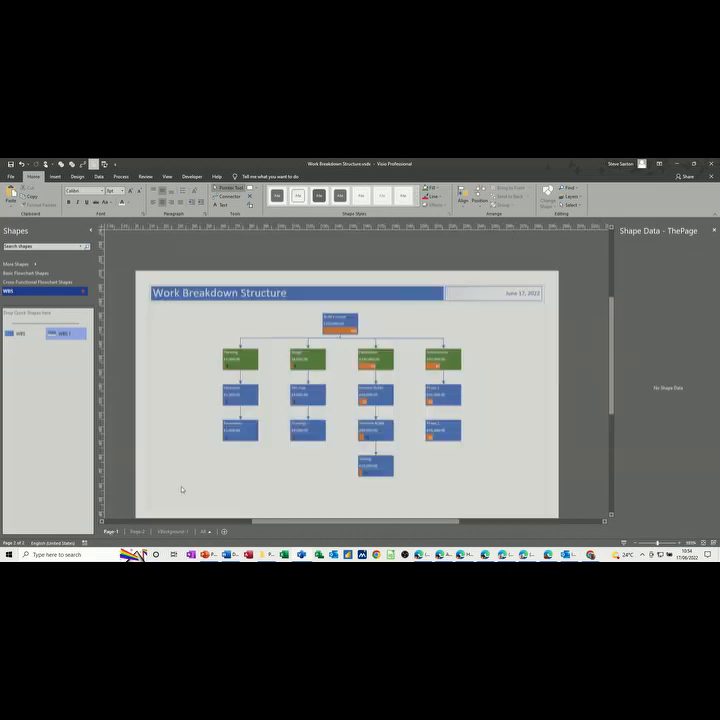
{"action": "left_click", "coordinate": [137, 532]}
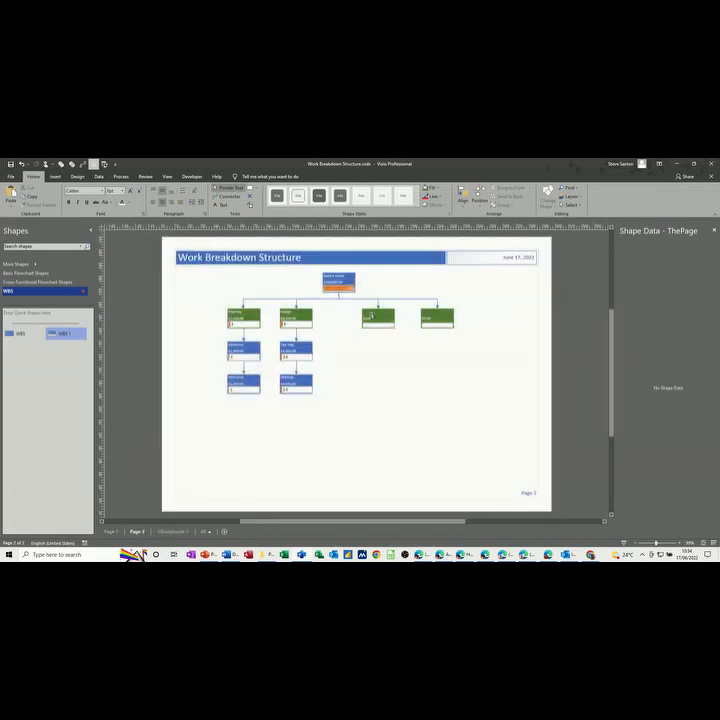
{"action": "left_click", "coordinate": [379, 318]}
{"action": "left_click", "coordinate": [380, 318]}
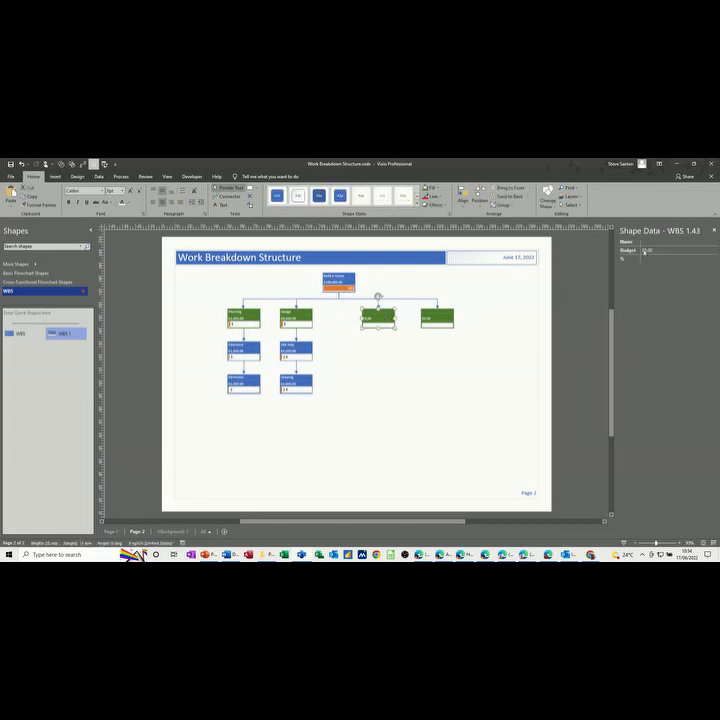
{"action": "left_click", "coordinate": [646, 242]}
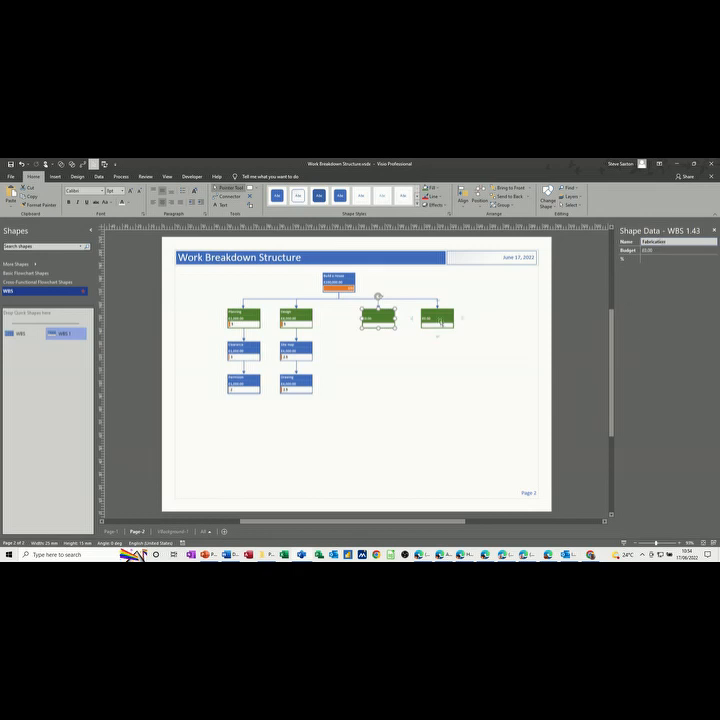
{"action": "left_click", "coordinate": [441, 320]}
{"action": "left_click", "coordinate": [662, 242]}
- Stack three WBS 1 boxes below Fabrication on Page-2, linked in a vertical chain by connectors
{"action": "left_click", "coordinate": [110, 531]}
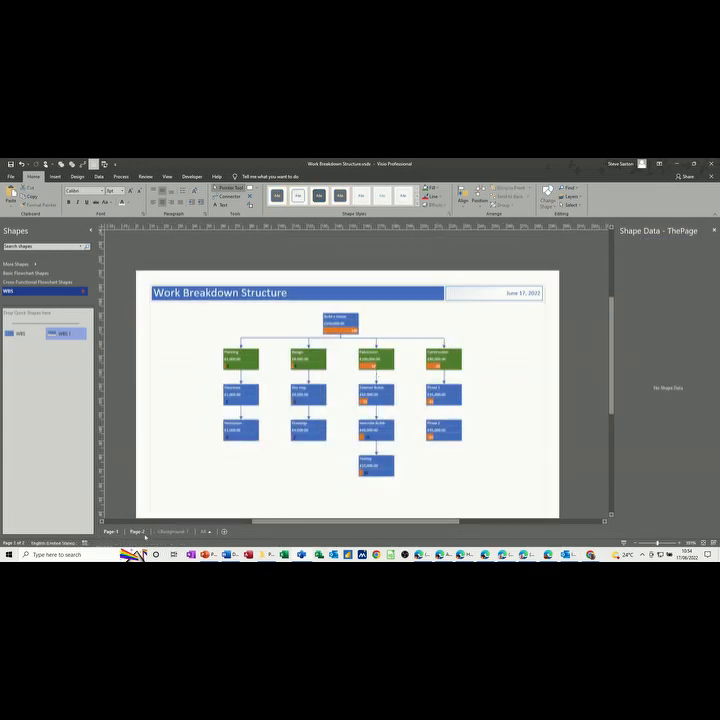
{"action": "left_click", "coordinate": [137, 532]}
{"action": "left_click", "coordinate": [378, 318]}
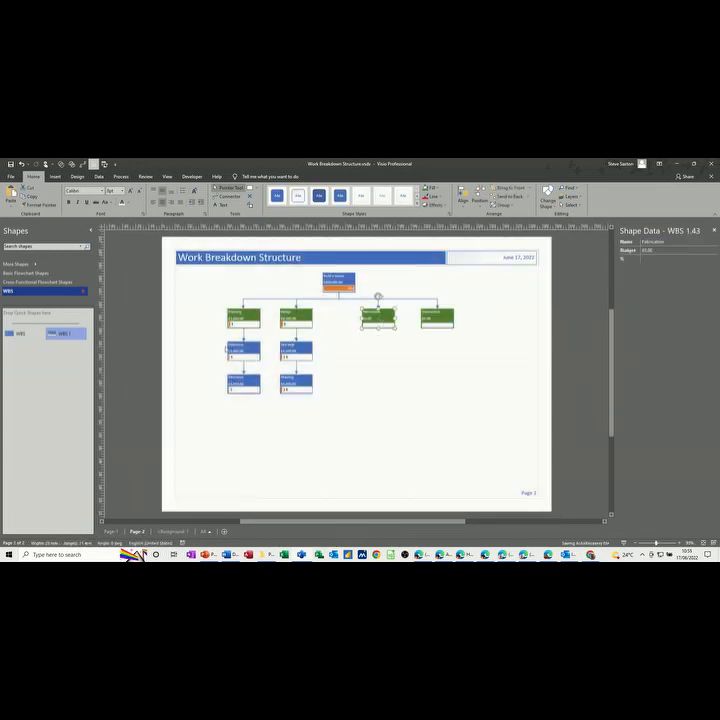
{"action": "left_click", "coordinate": [226, 196]}
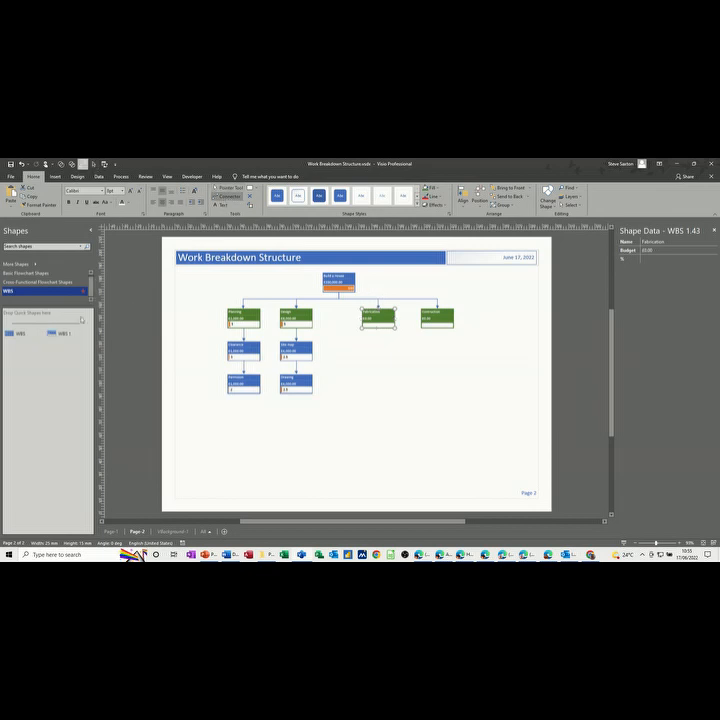
{"action": "left_click_drag", "start_coordinate": [60, 333], "coordinate": [363, 348]}
{"action": "left_click_drag", "start_coordinate": [59, 333], "coordinate": [380, 384]}
{"action": "left_click_drag", "start_coordinate": [60, 333], "coordinate": [380, 421]}
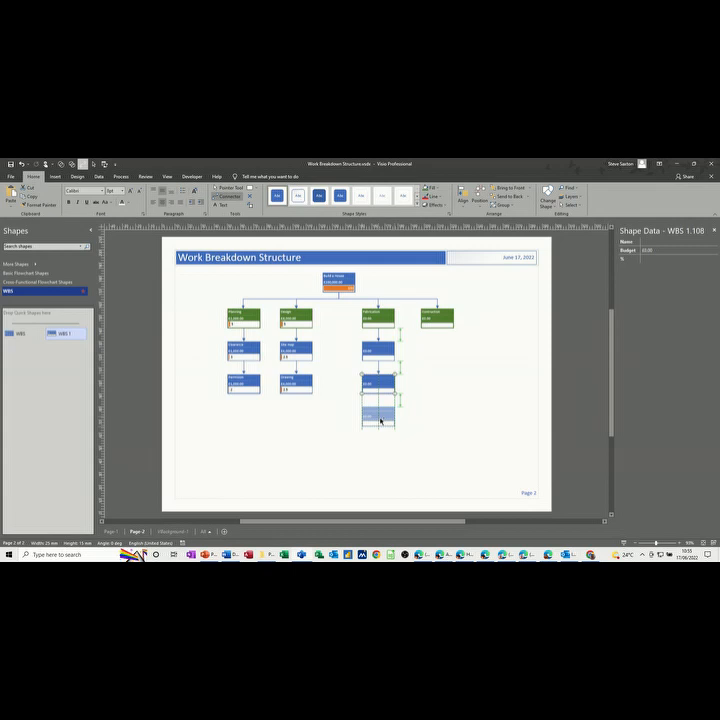
{"action": "left_click_drag", "start_coordinate": [380, 421], "coordinate": [379, 423]}
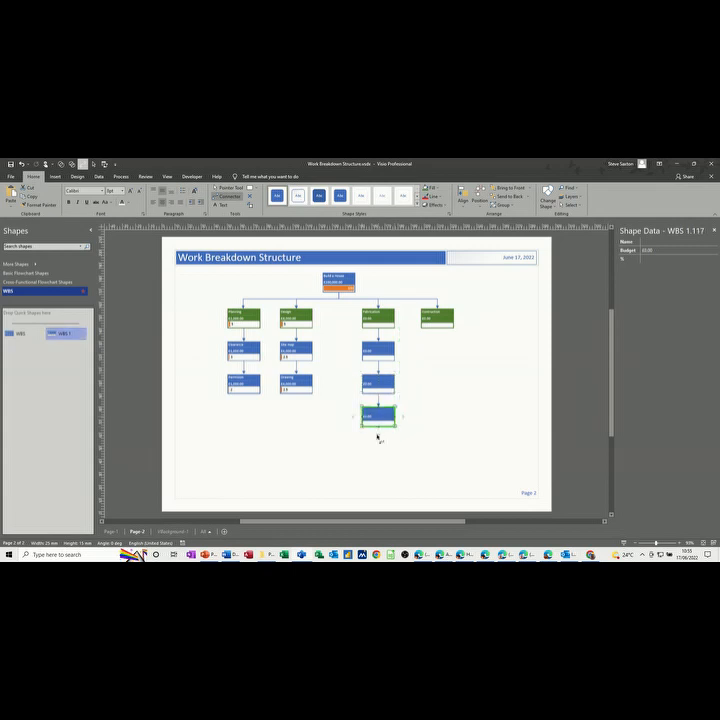
- Add two WBS 1 boxes in a column below Construction on Page-2, following the layout of Page-1
{"action": "left_click", "coordinate": [110, 532]}
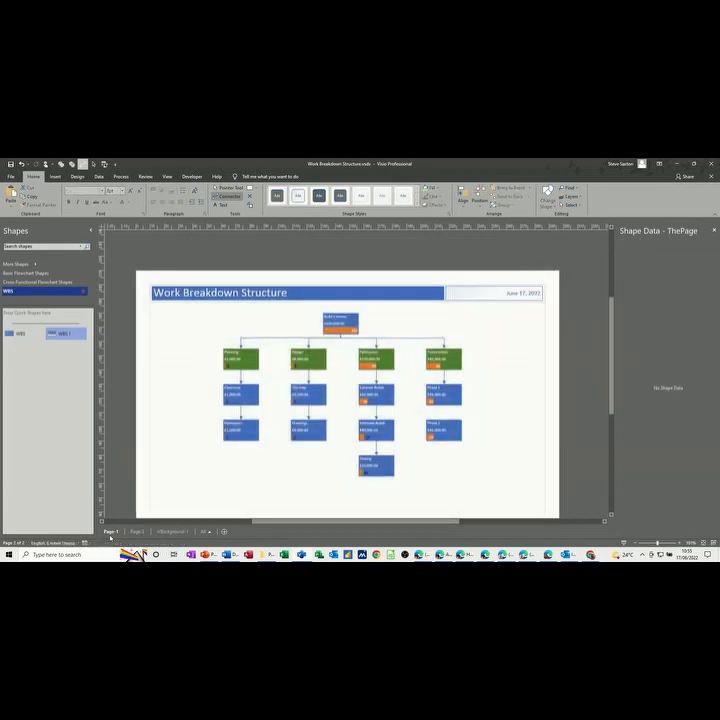
{"action": "left_click", "coordinate": [137, 532]}
{"action": "left_click_drag", "start_coordinate": [60, 334], "coordinate": [437, 355]}
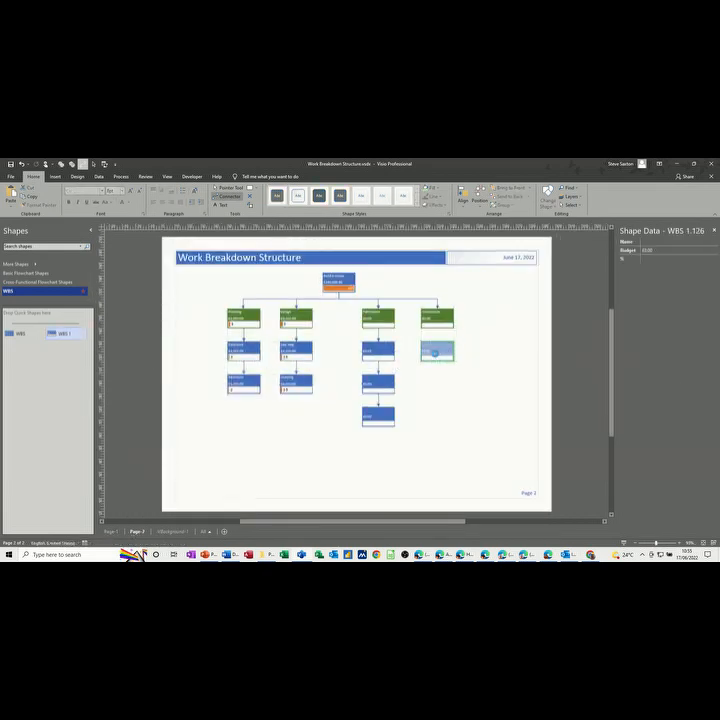
{"action": "left_click_drag", "start_coordinate": [64, 334], "coordinate": [439, 387]}
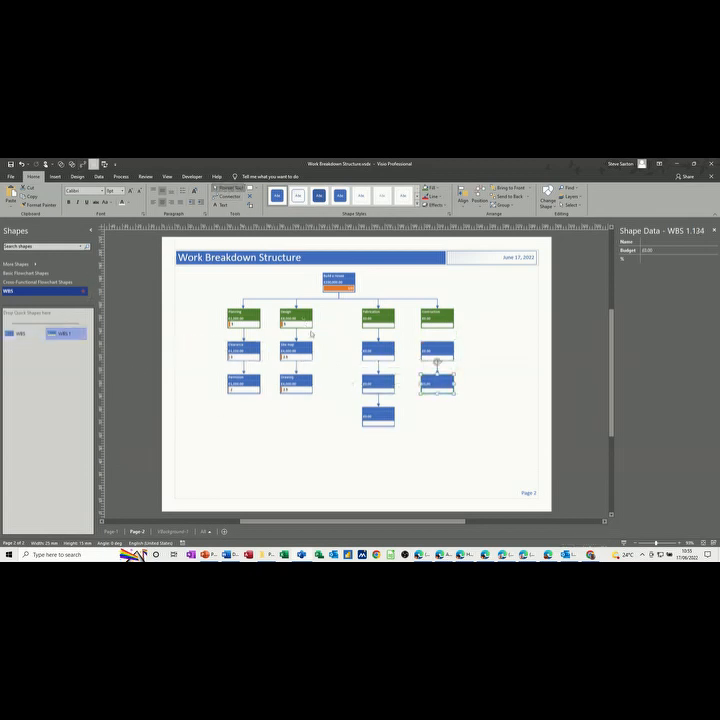
- Name the three boxes below Fabrication External Builds, Internal Builds and Testing, from top to bottom
{"action": "left_click", "coordinate": [111, 531]}
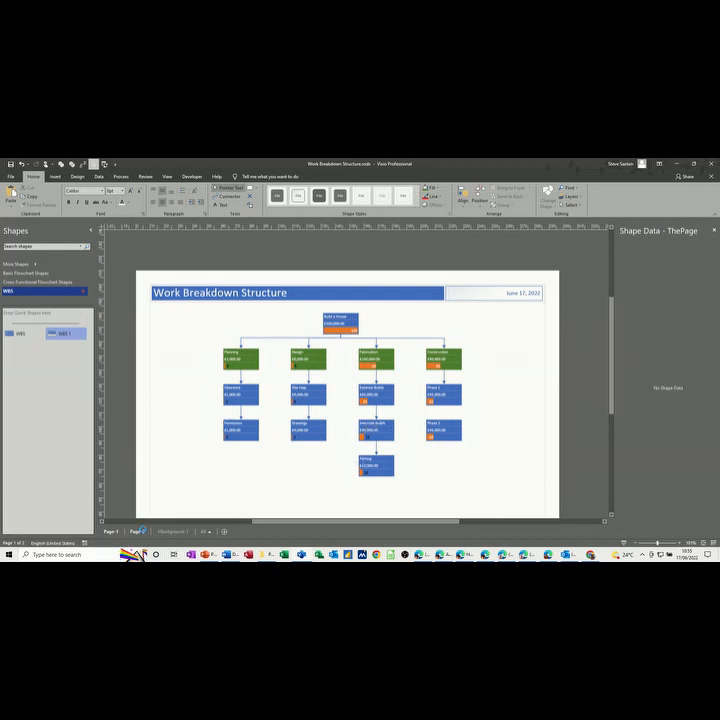
{"action": "left_click", "coordinate": [147, 531]}
{"action": "left_click", "coordinate": [377, 347]}
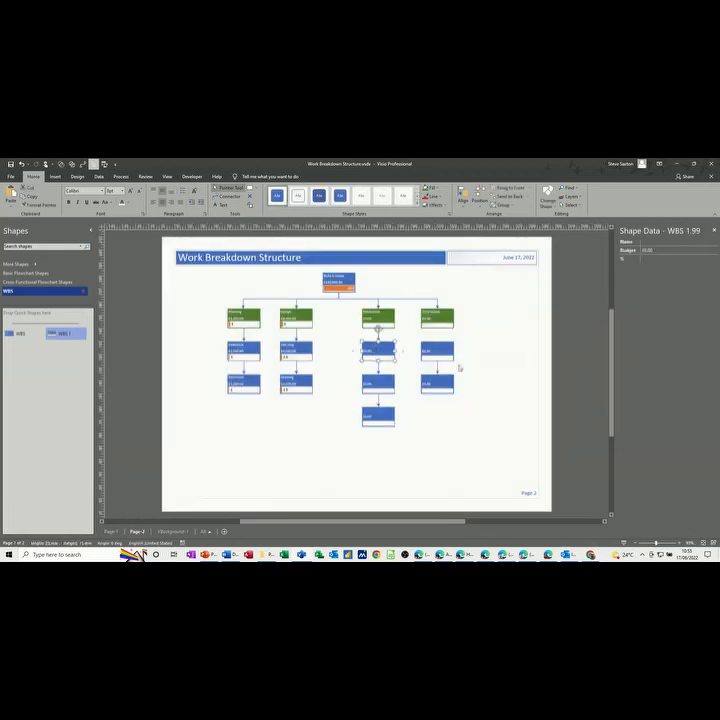
{"action": "type", "text": "Ed"}
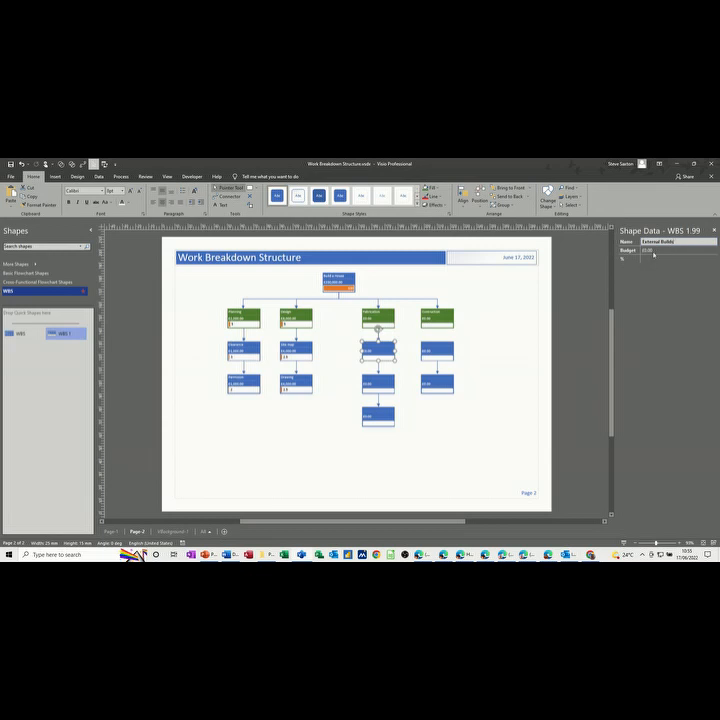
{"action": "left_click", "coordinate": [386, 382]}
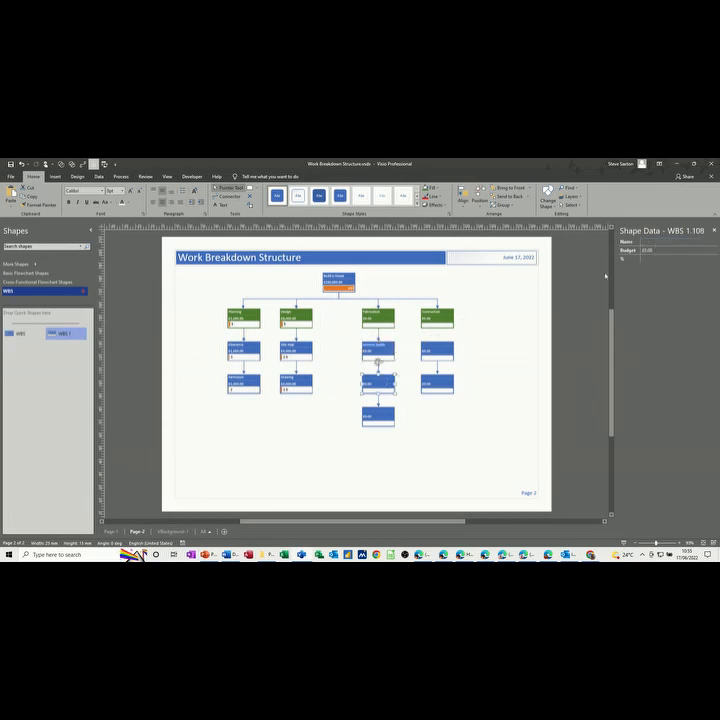
{"action": "left_click", "coordinate": [653, 241]}
{"action": "type", "text": "E"}
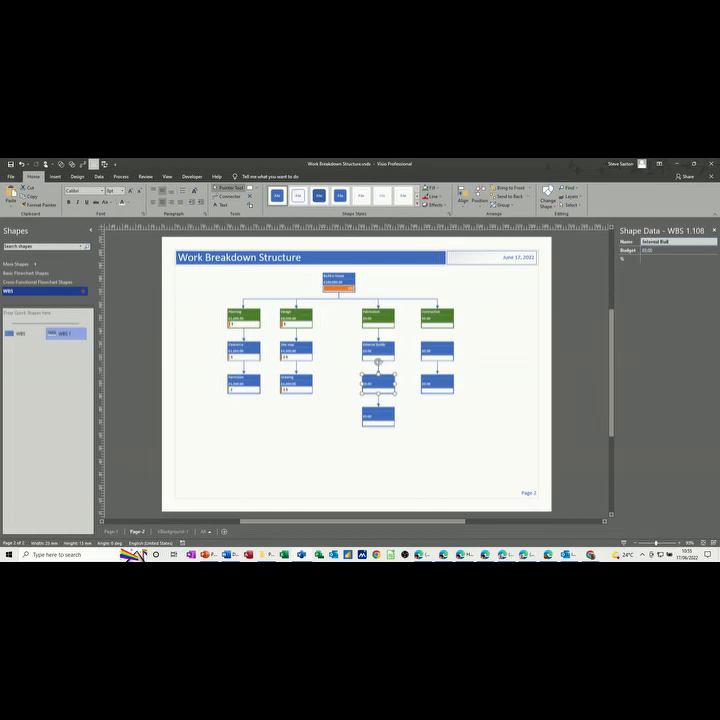
{"action": "left_click", "coordinate": [391, 412]}
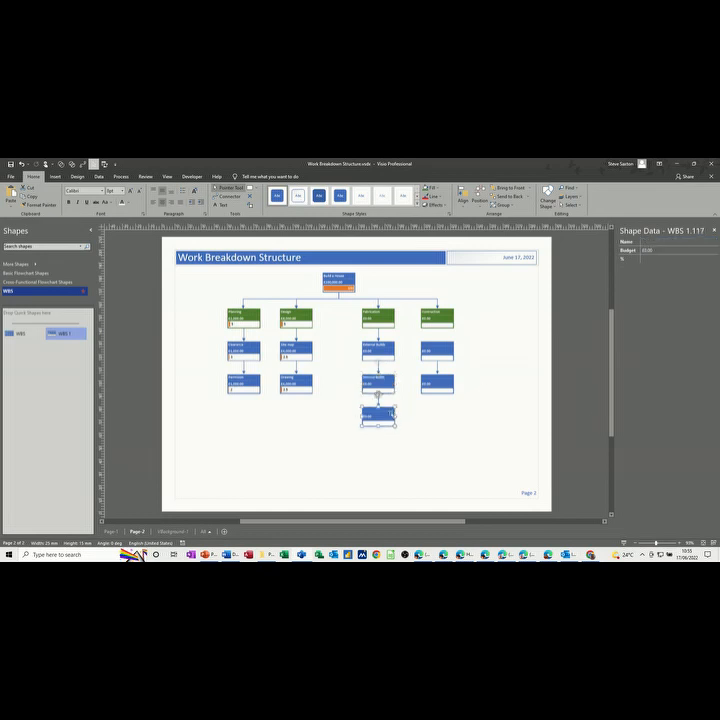
{"action": "left_click", "coordinate": [658, 242]}
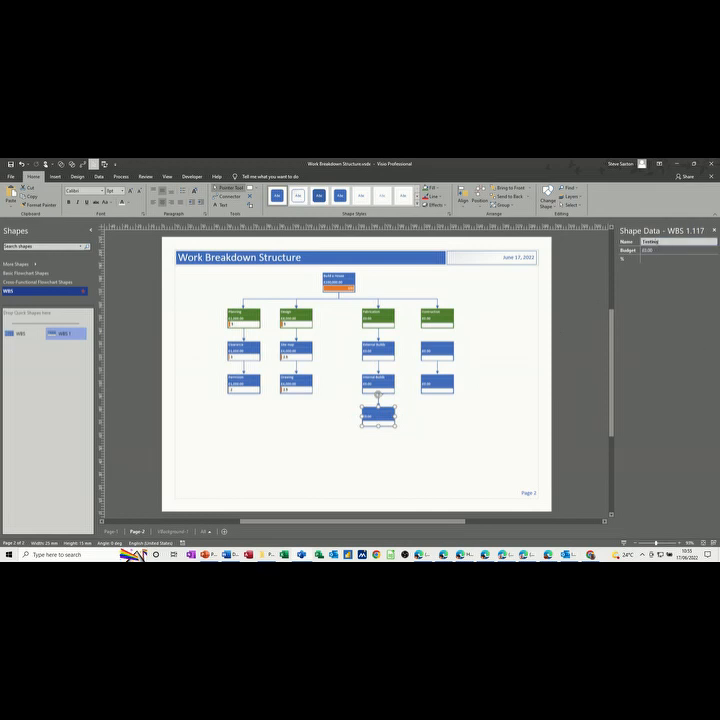
{"action": "type", "text": "Testing"}
{"action": "key", "text": "Return"}
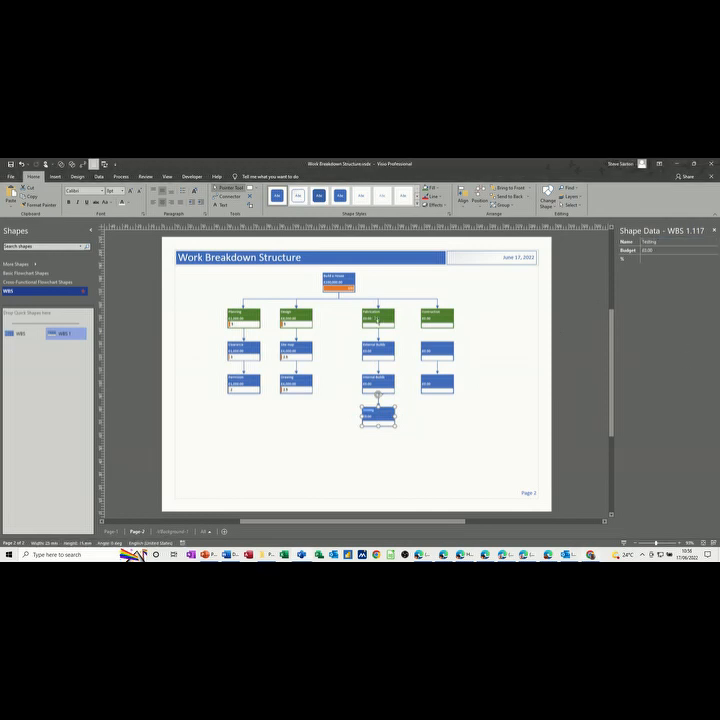
- Set the Fabrication budget to £10,000 and the External Builds budget to £50,000, consulting Page-1 for the figures
{"action": "left_click", "coordinate": [378, 318]}
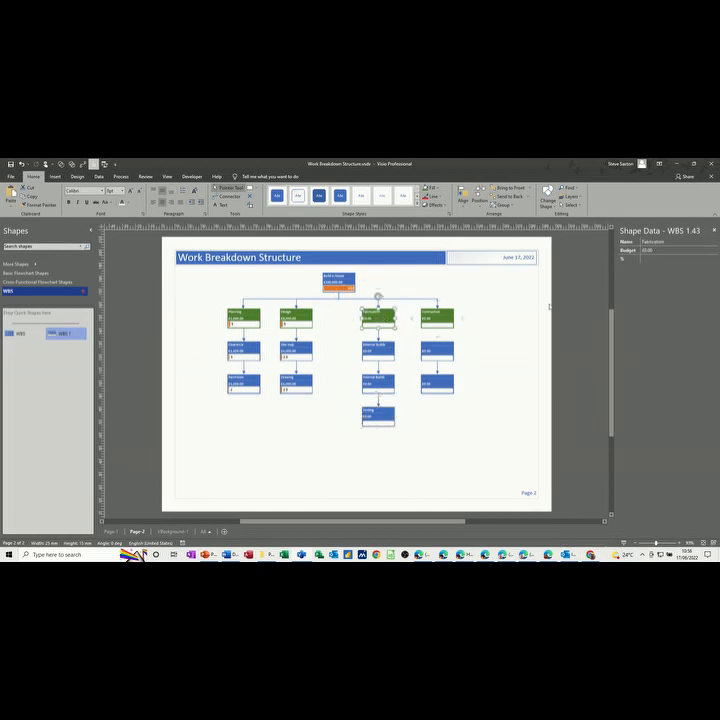
{"action": "left_click", "coordinate": [655, 250]}
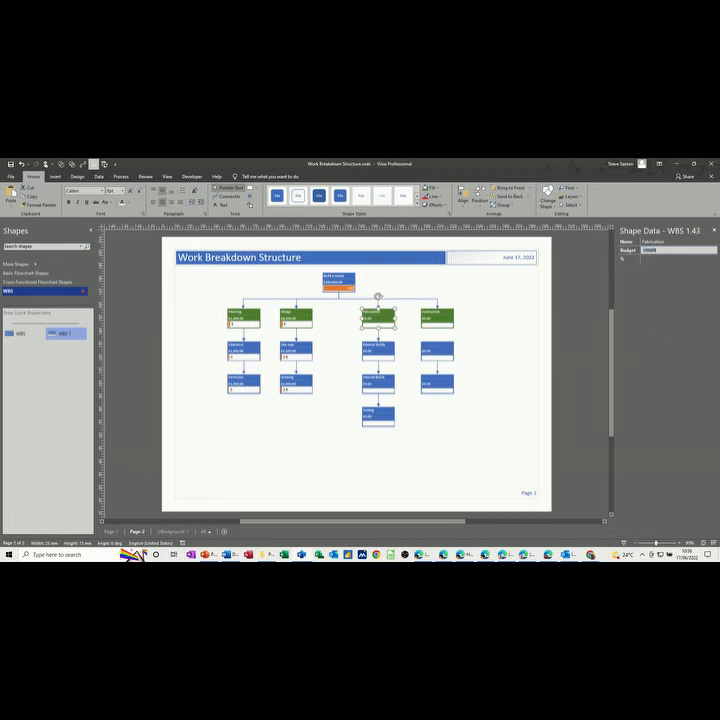
{"action": "left_click", "coordinate": [111, 531]}
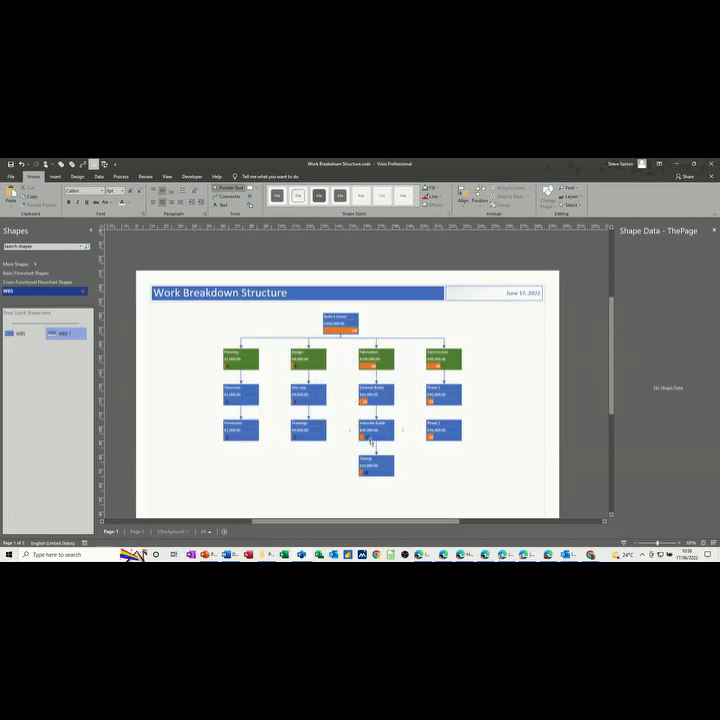
{"action": "left_click", "coordinate": [137, 531]}
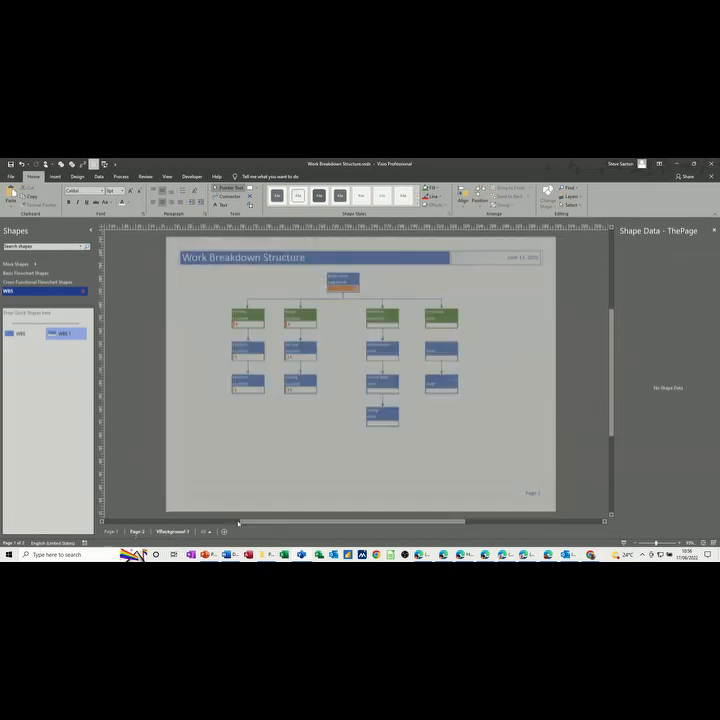
{"action": "left_click", "coordinate": [375, 350]}
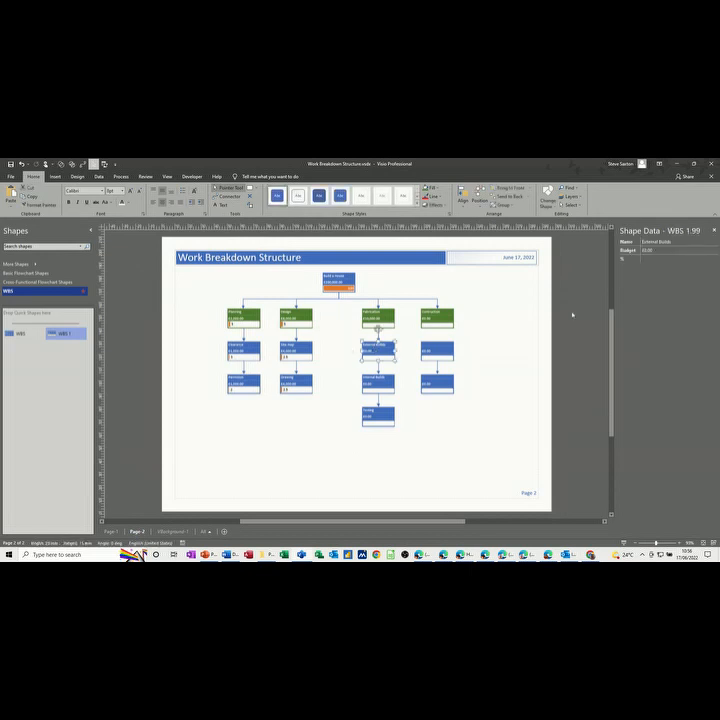
{"action": "left_click", "coordinate": [660, 249]}
{"action": "type", "text": "6"}
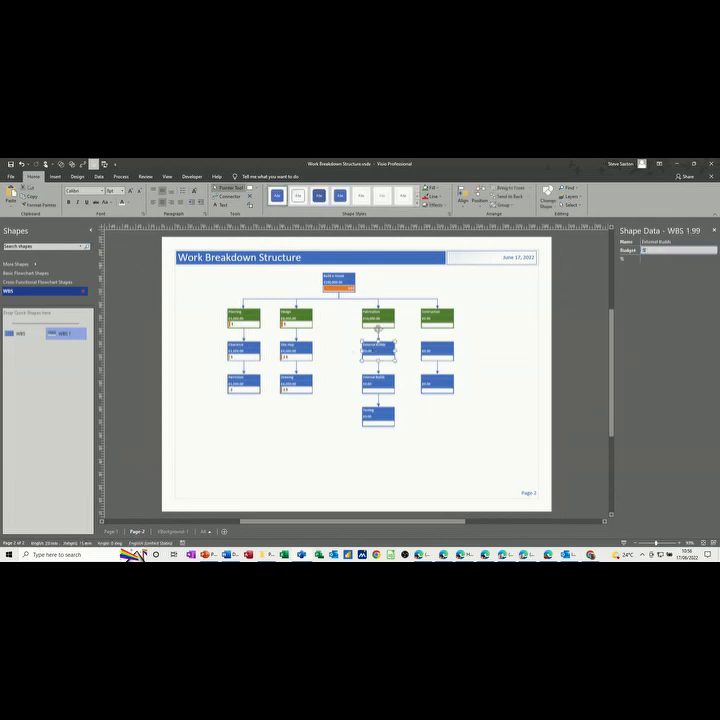
{"action": "type", "text": "0000"}
- Set the Internal Builds budget to £40,000 and the Testing budget to £10,000
{"action": "left_click", "coordinate": [388, 386]}
{"action": "left_click", "coordinate": [664, 250]}
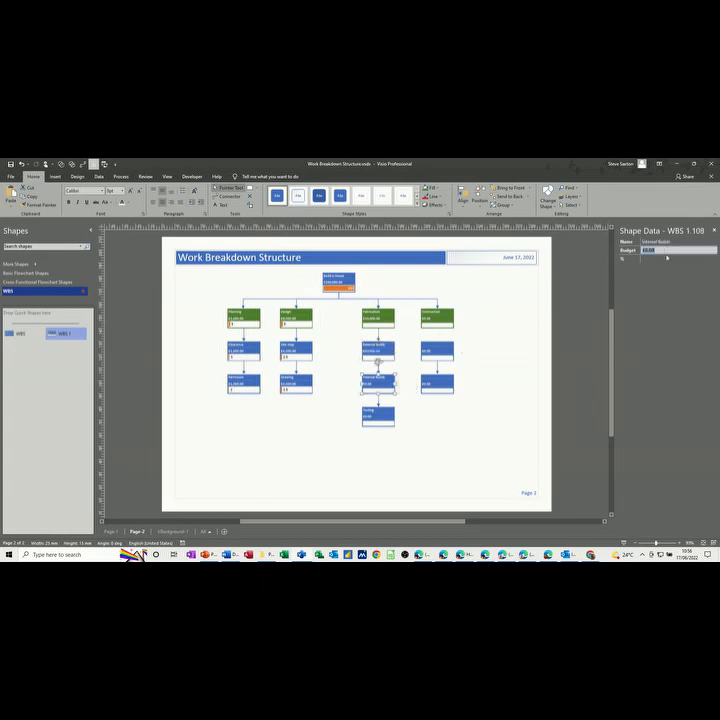
{"action": "type", "text": "60000"}
{"action": "left_click", "coordinate": [368, 418]}
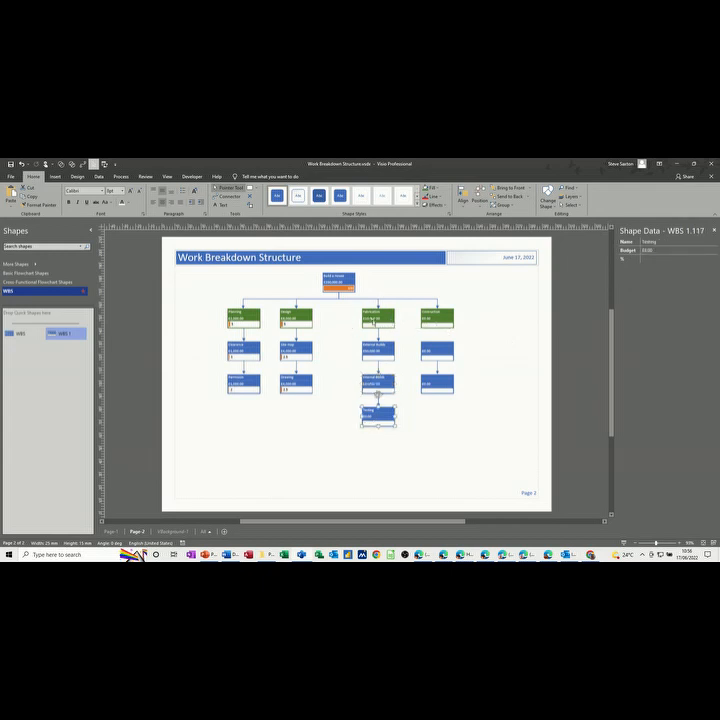
{"action": "left_click", "coordinate": [650, 252]}
{"action": "type", "text": "£"}
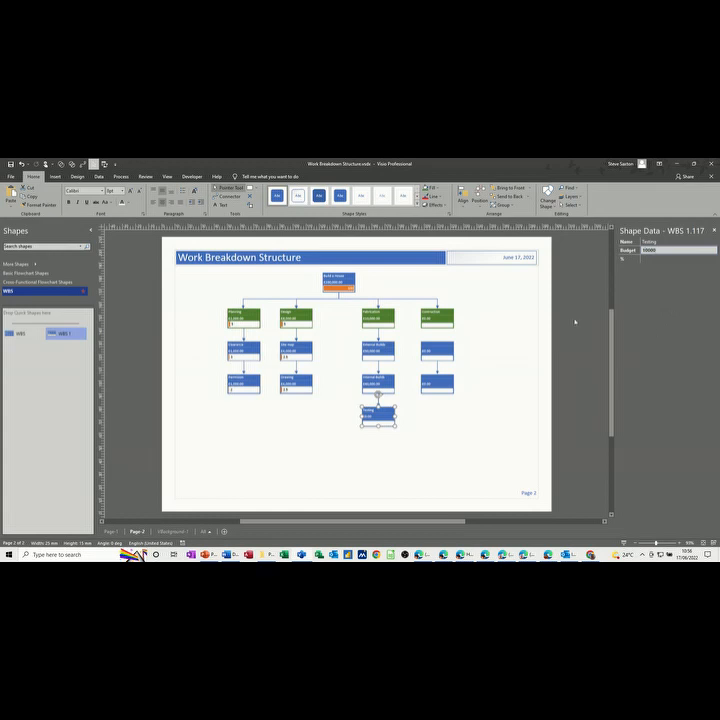
- Correct the Fabrication box's budget to £100,000
{"action": "left_click", "coordinate": [385, 318]}
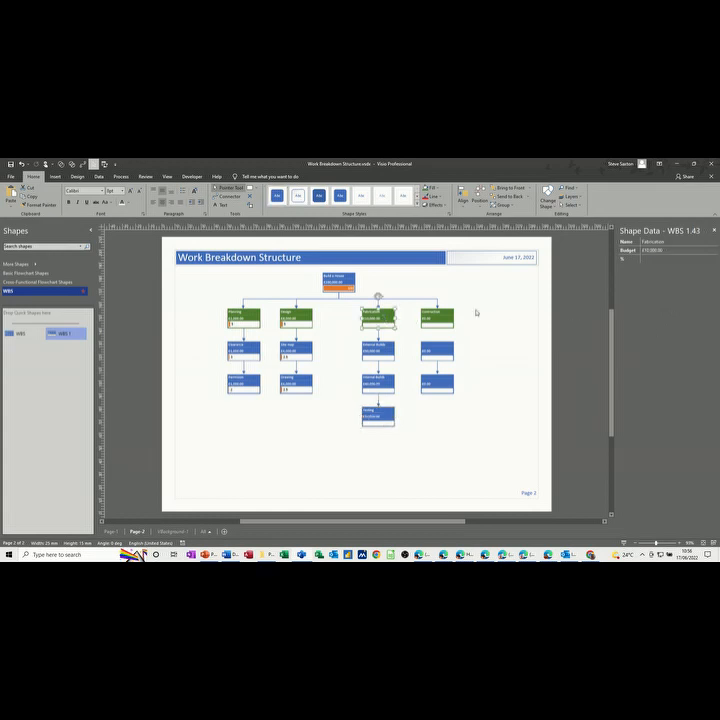
{"action": "left_click", "coordinate": [652, 251]}
{"action": "left_click", "coordinate": [651, 252]}
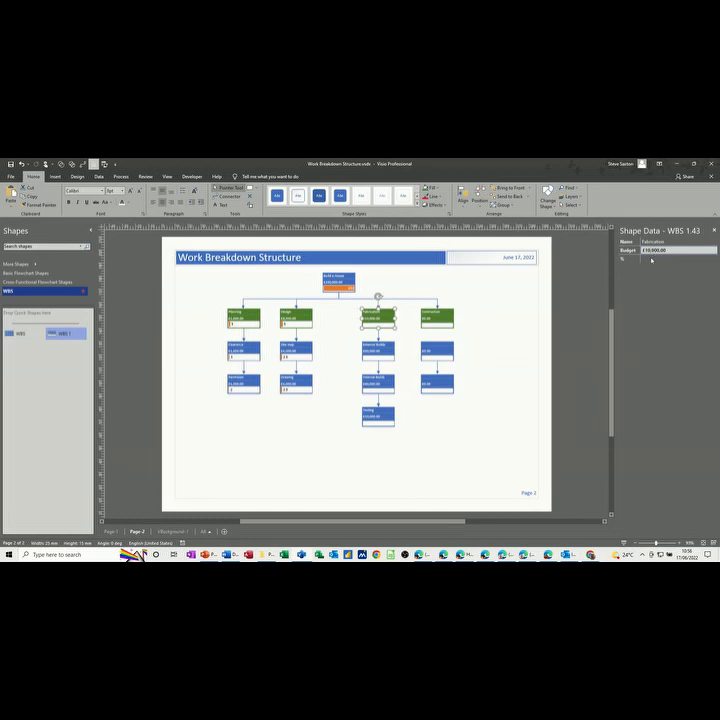
{"action": "type", "text": "0"}
{"action": "key", "text": "Return"}
- Set the Fabrication box's percentage to 50
{"action": "left_click", "coordinate": [381, 326]}
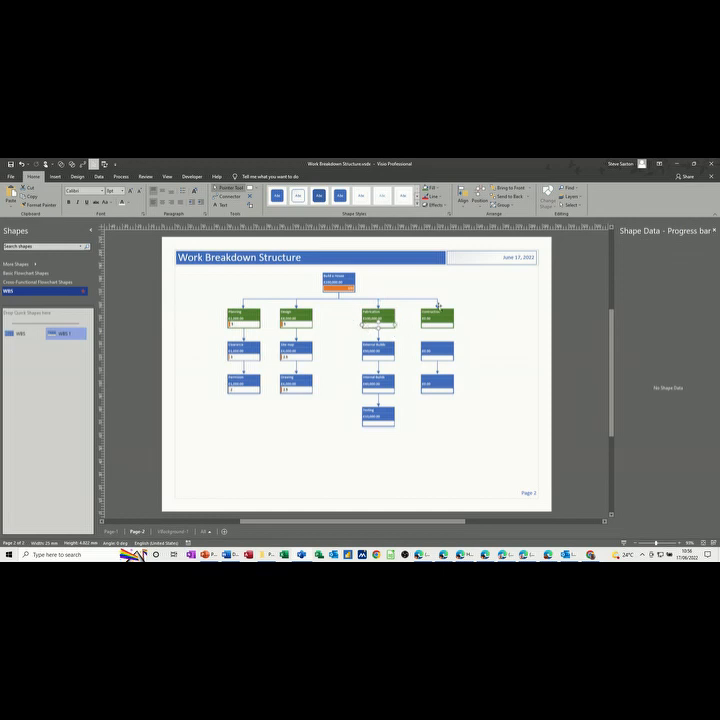
{"action": "left_click", "coordinate": [402, 317]}
{"action": "left_click", "coordinate": [387, 316]}
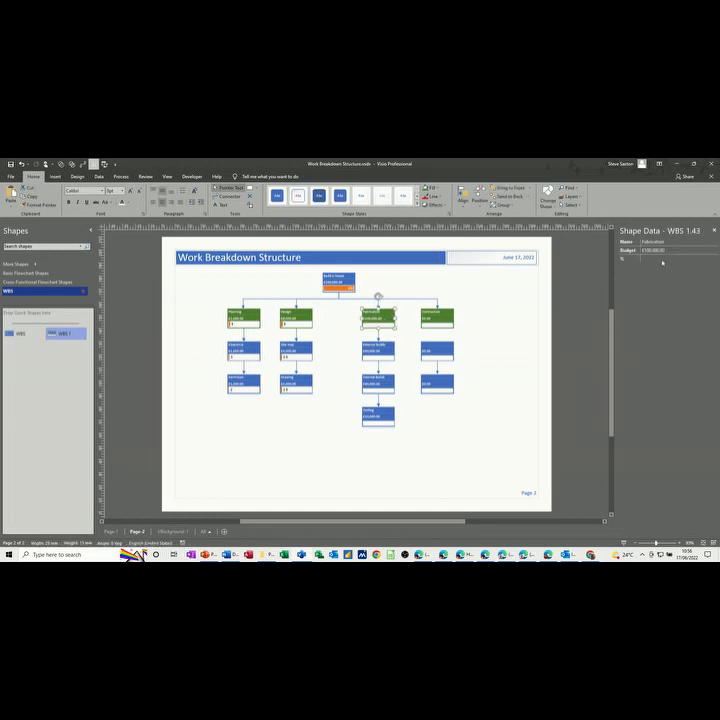
{"action": "left_click", "coordinate": [662, 260]}
{"action": "type", "text": "50"}
{"action": "key", "text": "Return"}
- Set the Construction box's percentage to 40
{"action": "left_click", "coordinate": [441, 319]}
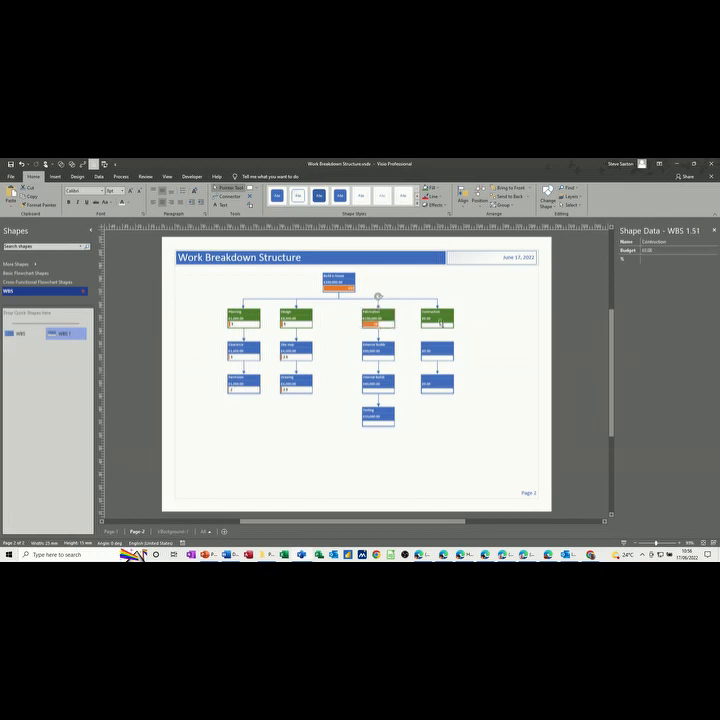
{"action": "left_click", "coordinate": [655, 258]}
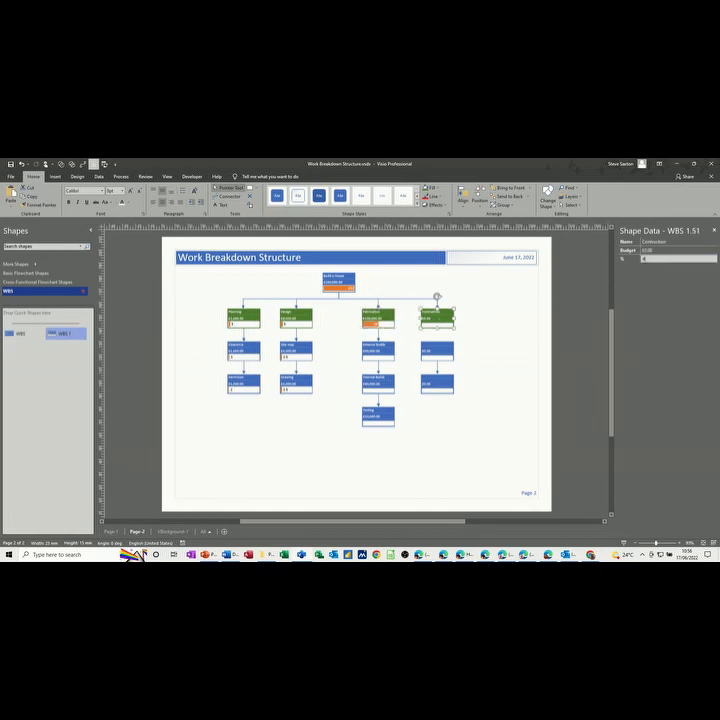
{"action": "type", "text": "40"}
{"action": "key", "text": "Return"}
- Set the External Builds percentage to 25 and the Internal Builds percentage to 15, consulting Page-1 for the figures
{"action": "left_click", "coordinate": [111, 531]}
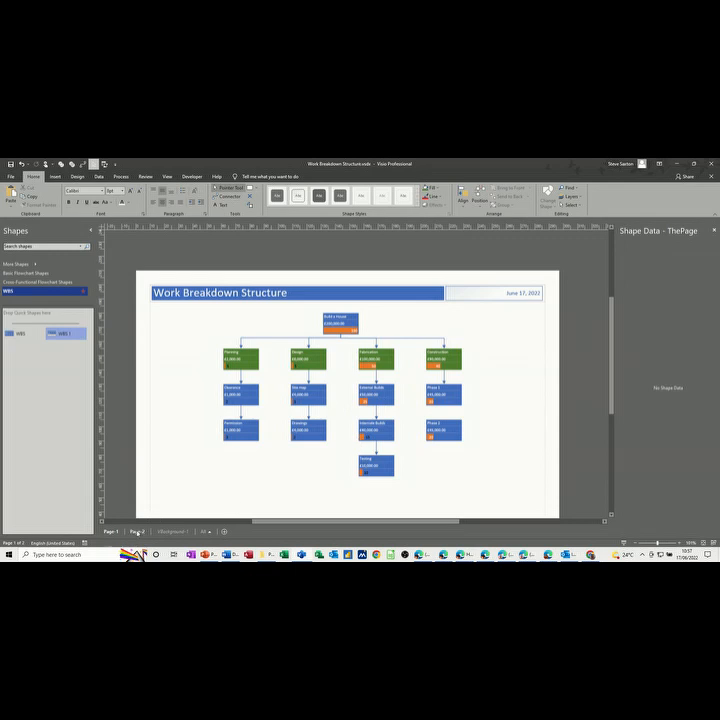
{"action": "left_click", "coordinate": [137, 532]}
{"action": "left_click", "coordinate": [375, 354]}
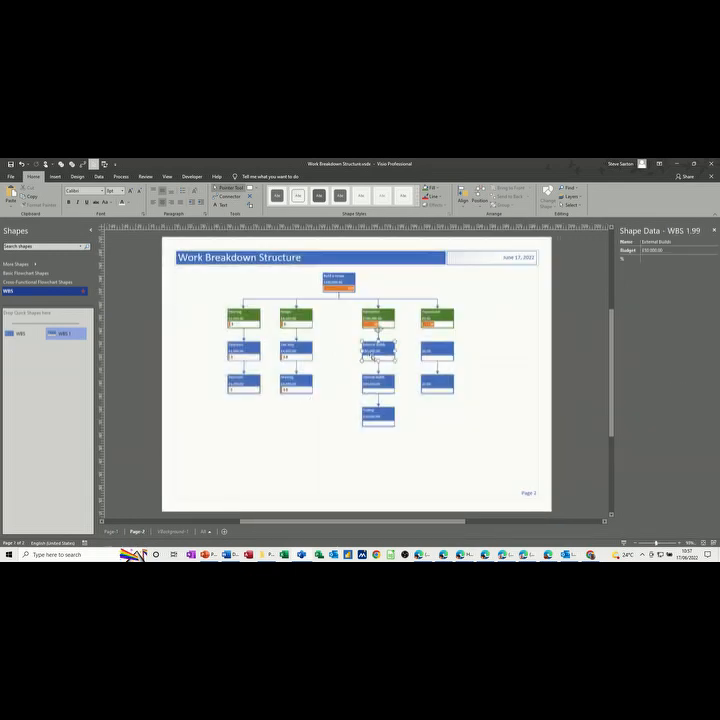
{"action": "left_click", "coordinate": [648, 259]}
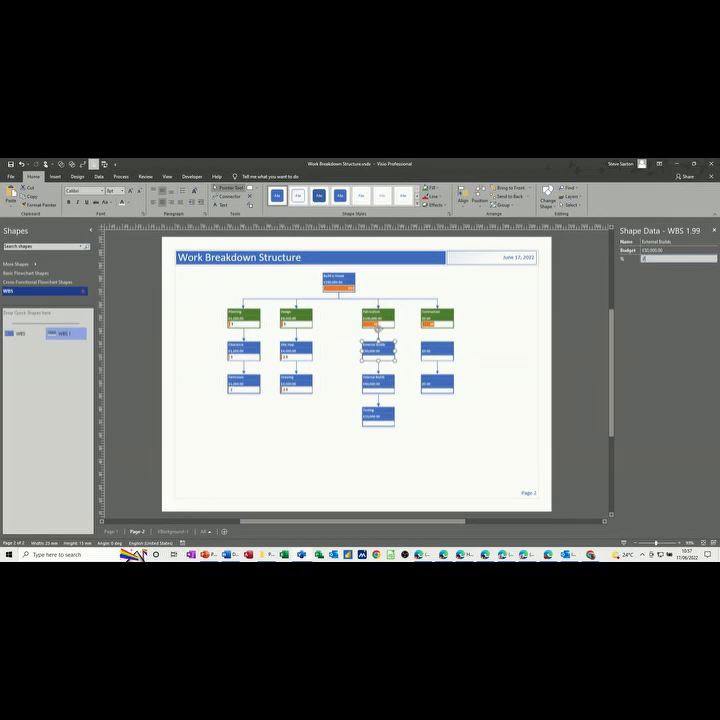
{"action": "left_click", "coordinate": [372, 384]}
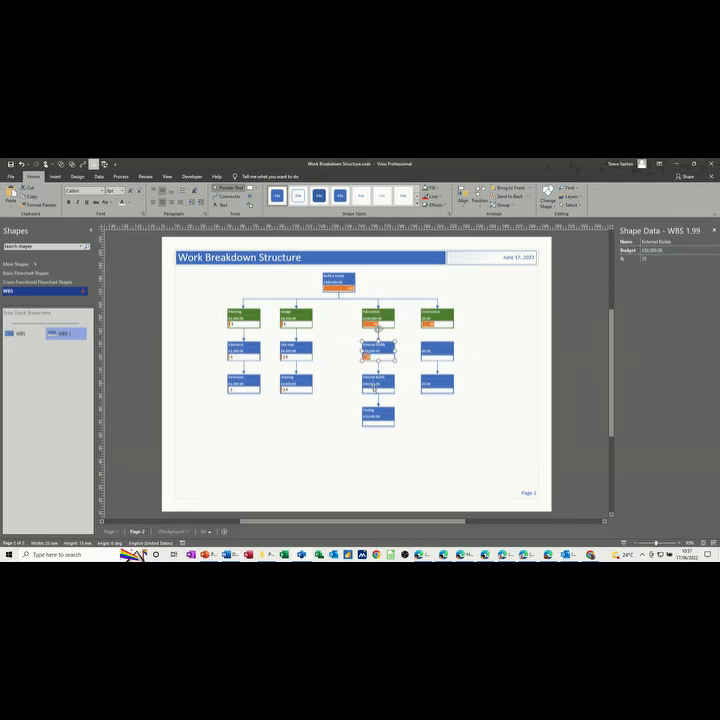
{"action": "left_click", "coordinate": [650, 260]}
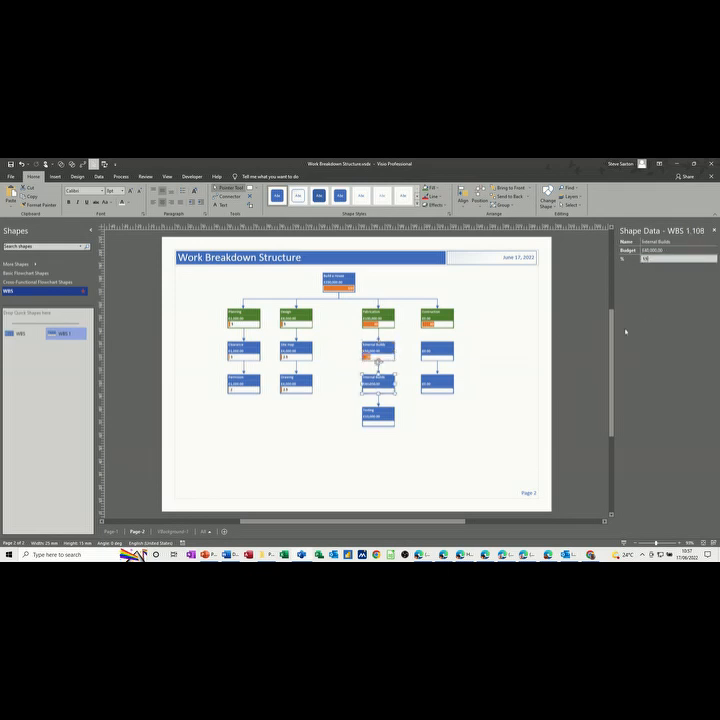
- Set the Testing box's percentage to 10
{"action": "left_click", "coordinate": [378, 411]}
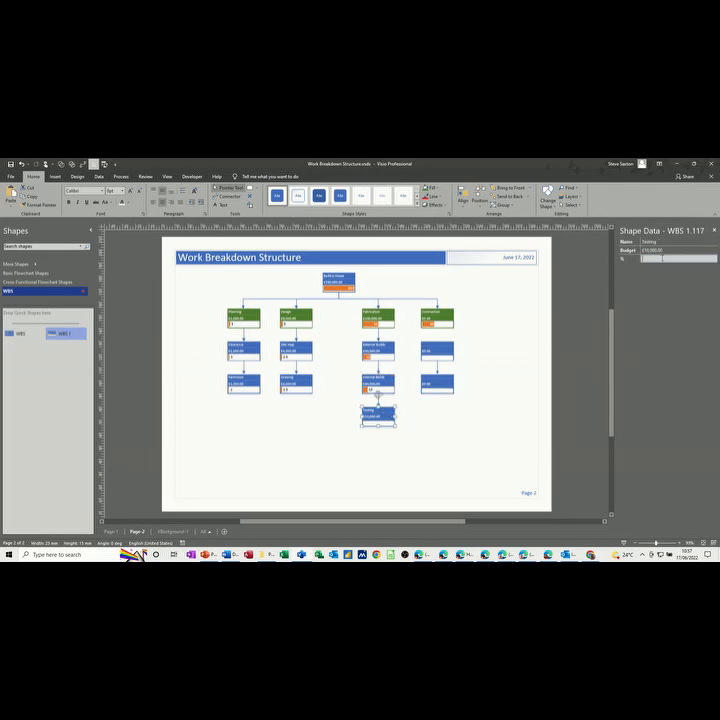
{"action": "type", "text": "10"}
{"action": "key", "text": "Return"}
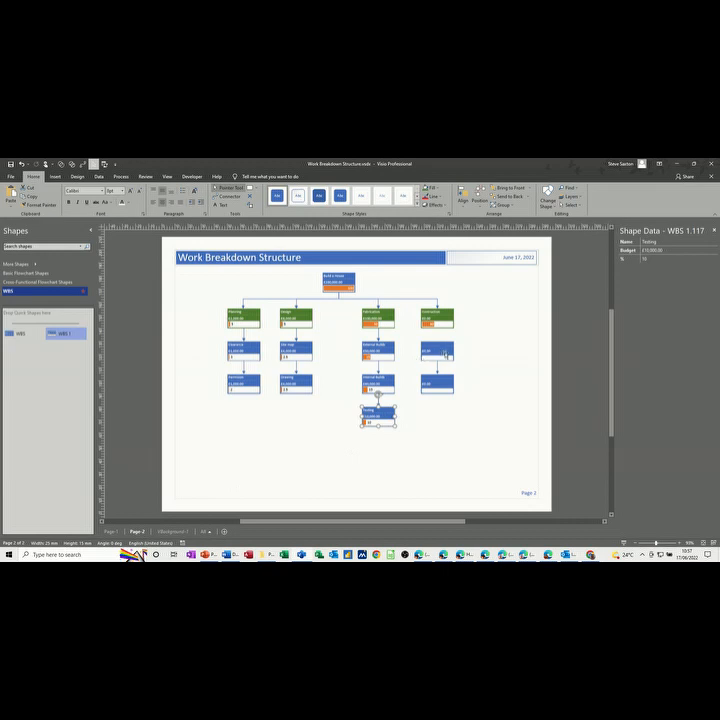
- Name the two boxes below Construction Phase 1 and Phase 2, from top to bottom, consulting Page-1 for the names
{"action": "left_click", "coordinate": [110, 531]}
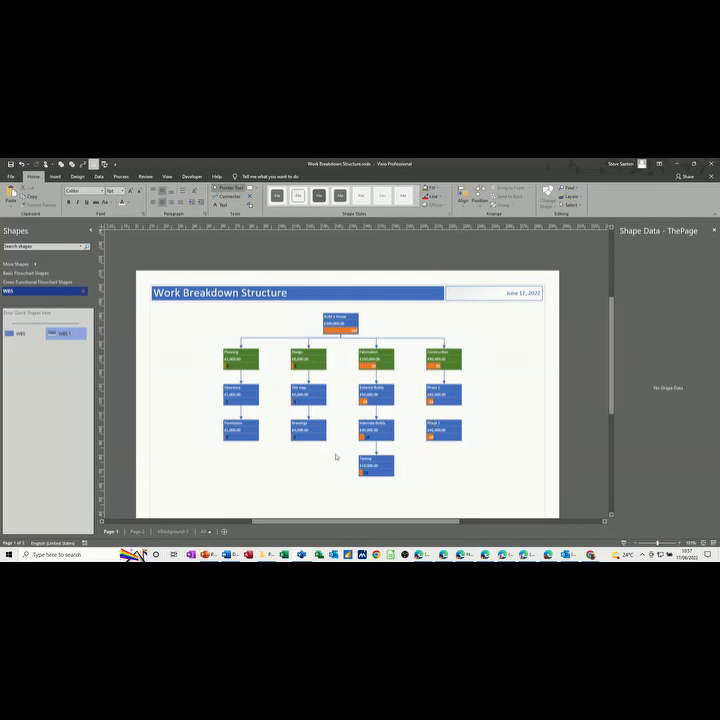
{"action": "left_click", "coordinate": [139, 531]}
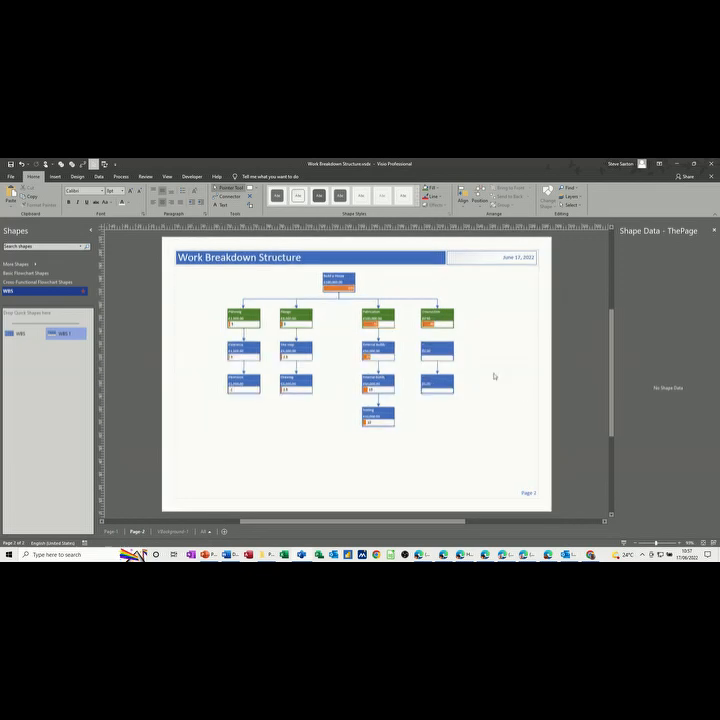
{"action": "left_click", "coordinate": [652, 242]}
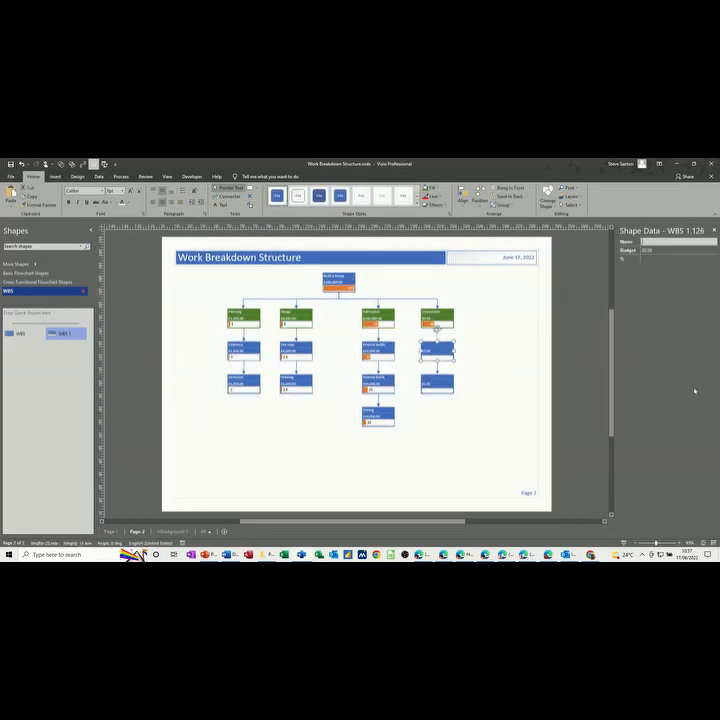
{"action": "type", "text": "Plumbing"}
{"action": "left_click", "coordinate": [437, 382]}
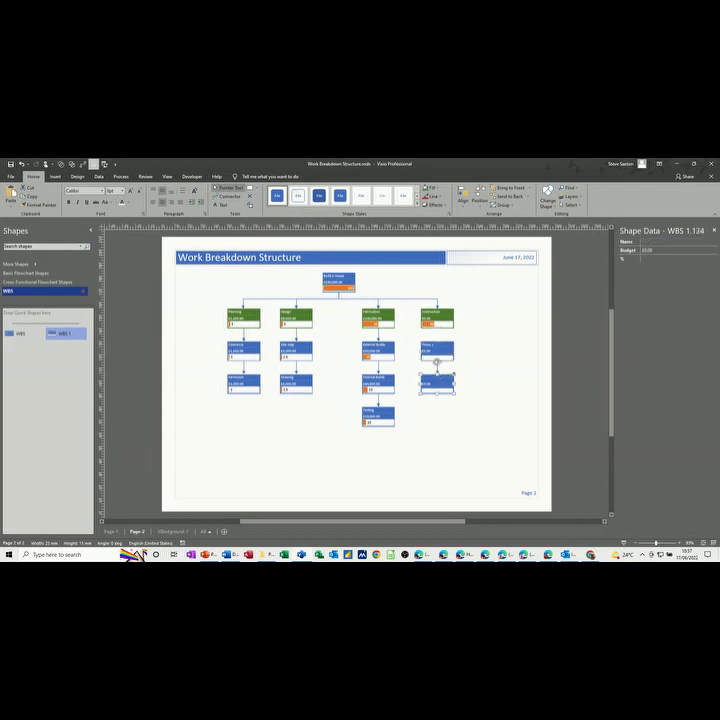
{"action": "left_click", "coordinate": [668, 242]}
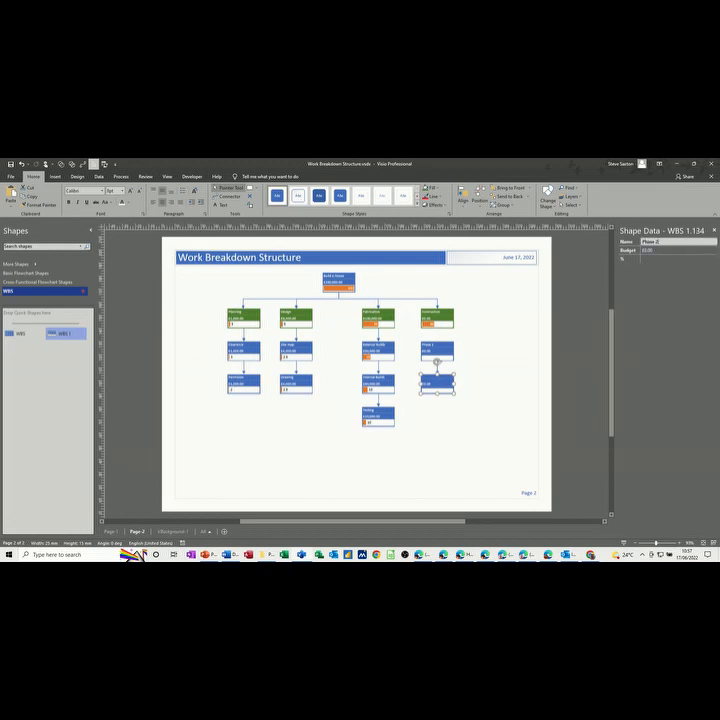
{"action": "left_click", "coordinate": [645, 251]}
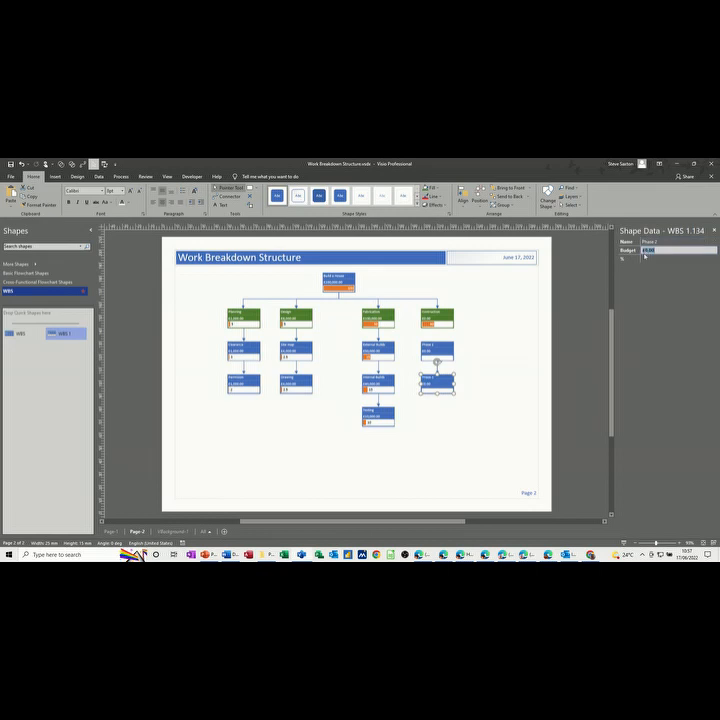
- Set the Construction box's budget to £90,000
{"action": "left_click", "coordinate": [432, 318]}
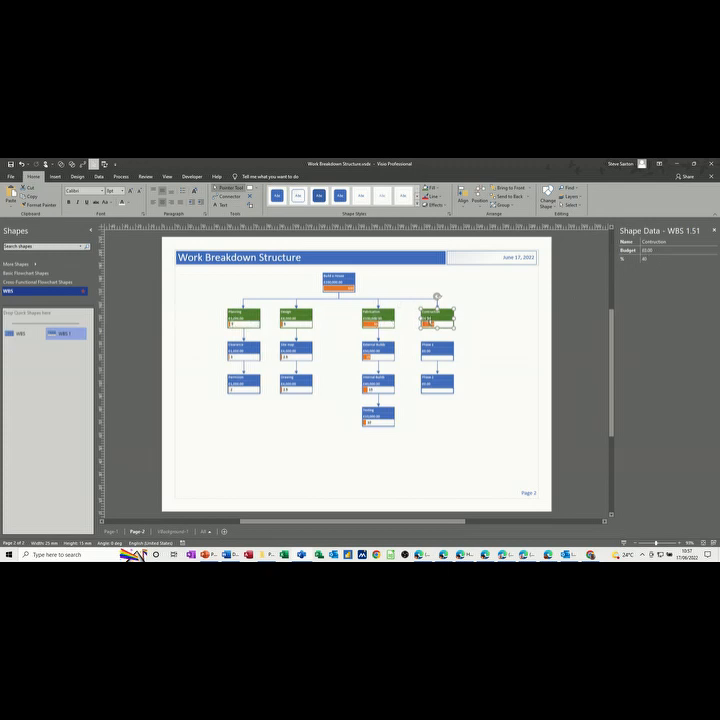
{"action": "left_click", "coordinate": [650, 250]}
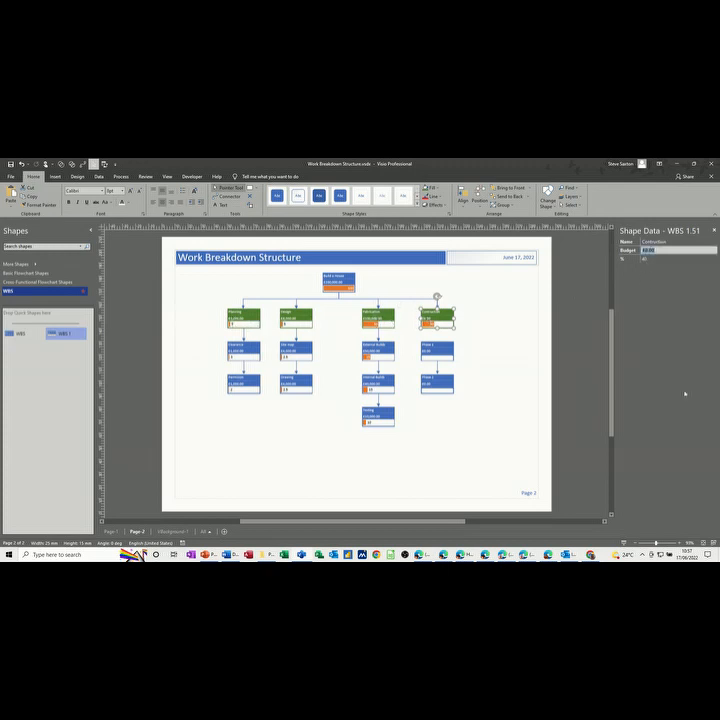
{"action": "type", "text": "80"}
- Set the budgets of Phase 1 and Phase 2 to £45,000 each
{"action": "left_click", "coordinate": [436, 350]}
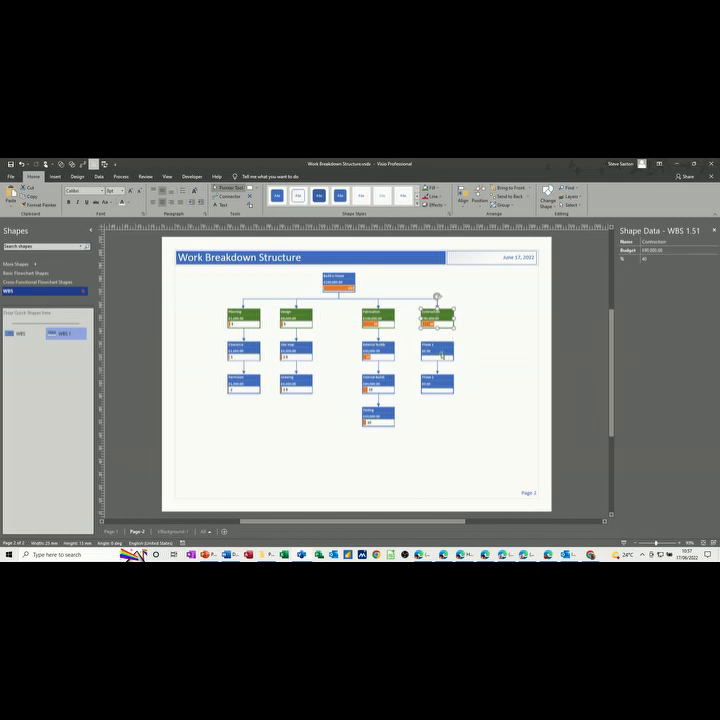
{"action": "left_click", "coordinate": [651, 251]}
{"action": "type", "text": "45000"}
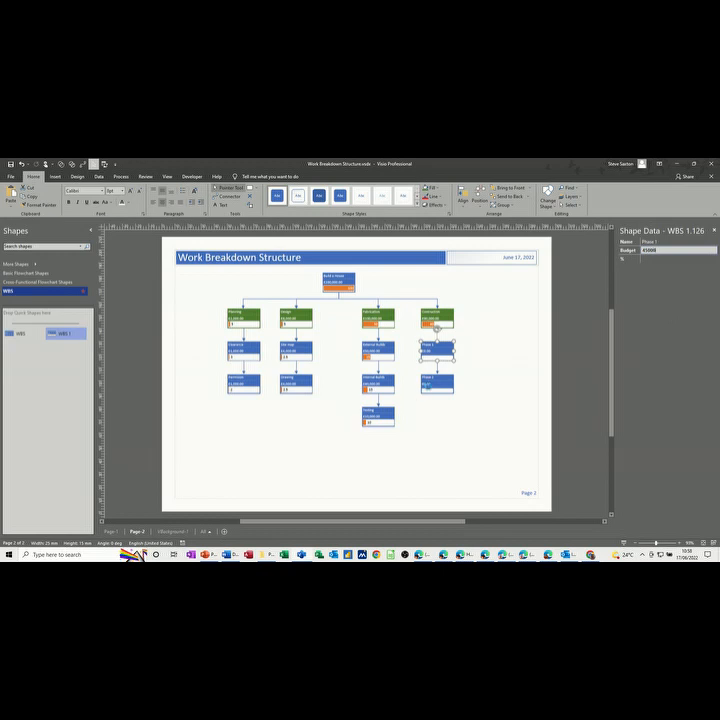
{"action": "left_click", "coordinate": [431, 385]}
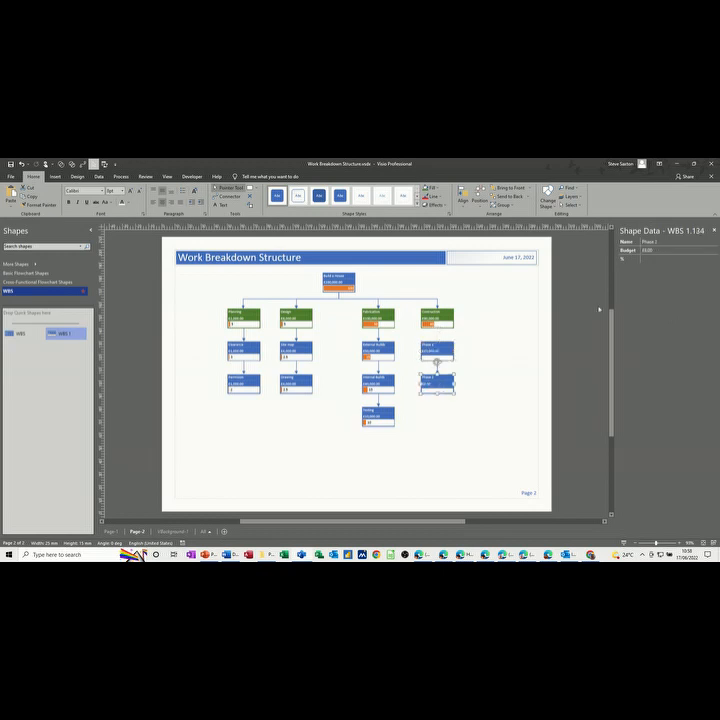
{"action": "left_click", "coordinate": [643, 252]}
{"action": "type", "text": "45000"}
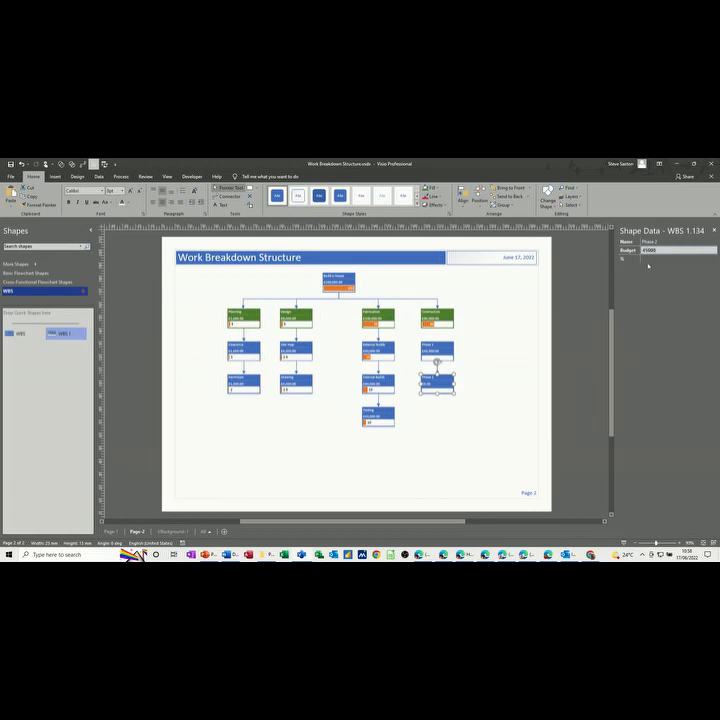
- Set the percentages of Phase 2 and Phase 1 to 20 each and deselect the box
{"action": "key", "text": "Return"}
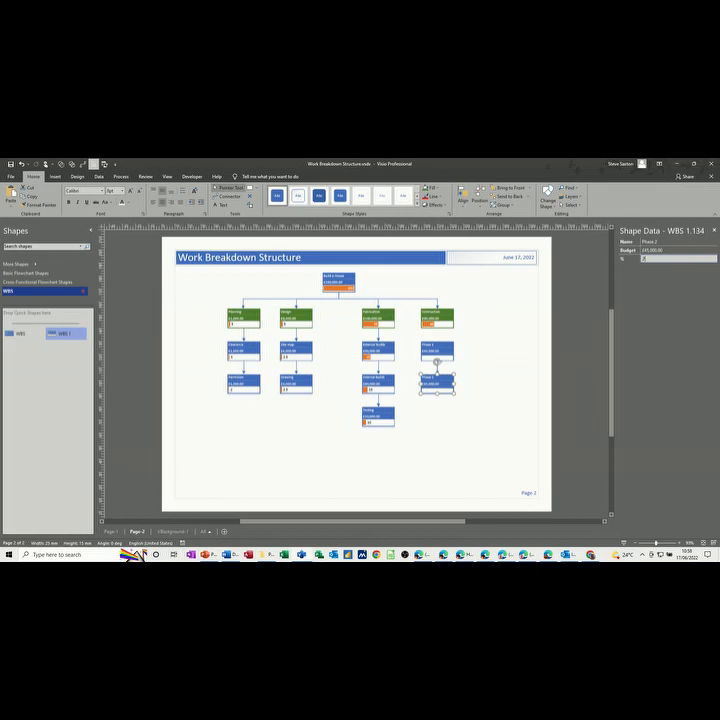
{"action": "left_click", "coordinate": [433, 349]}
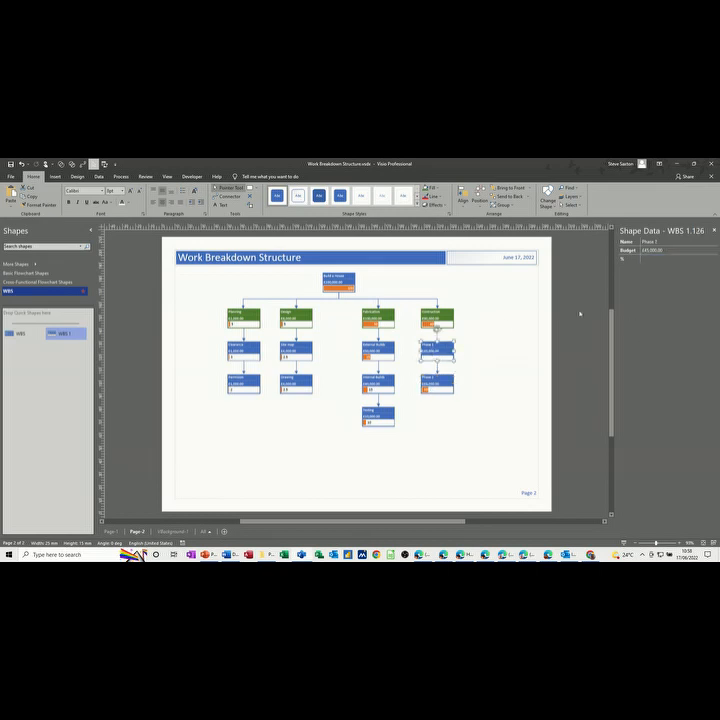
{"action": "left_click", "coordinate": [641, 259]}
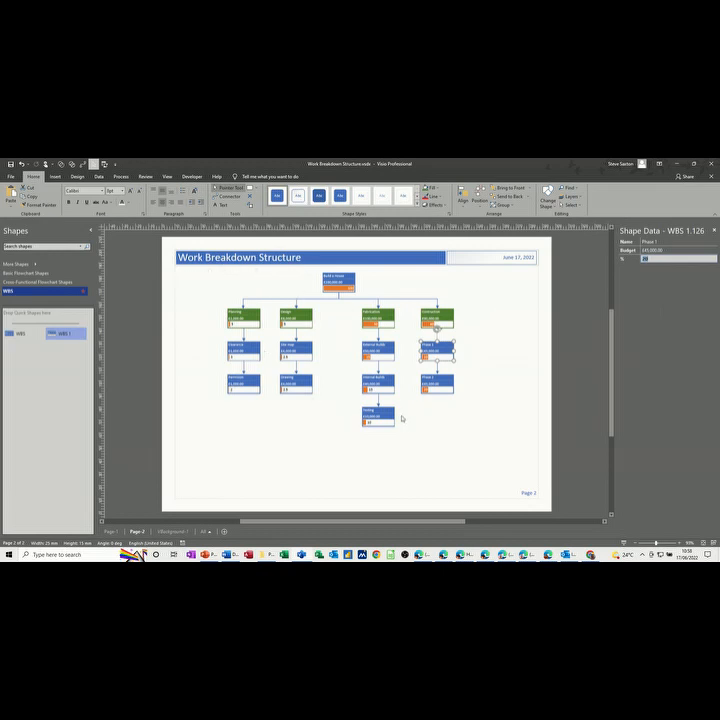
{"action": "left_click", "coordinate": [440, 428]}
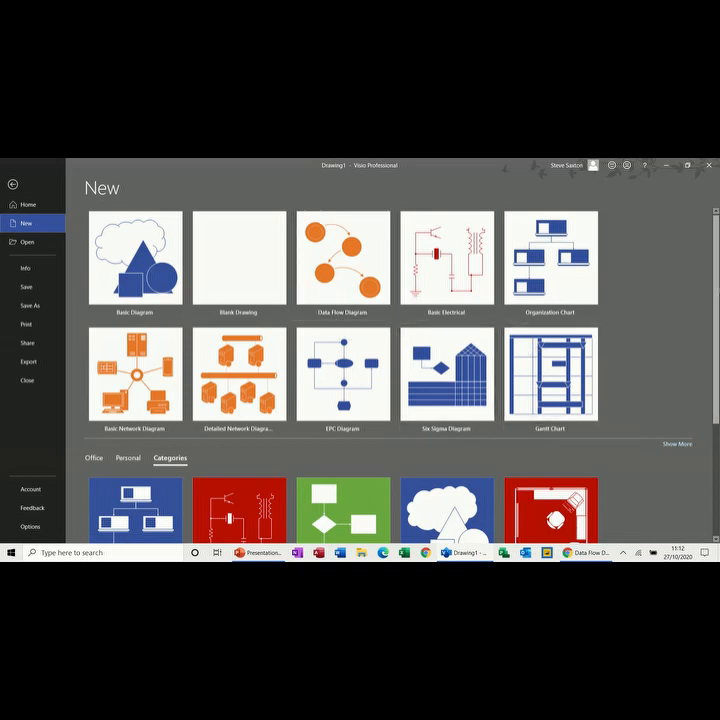
- Create a new drawing in metric units from the Data Flow Diagram template in the Software and Database category
{"action": "scroll", "coordinate": [390, 370], "scroll_direction": "down", "scroll_amount": 3}
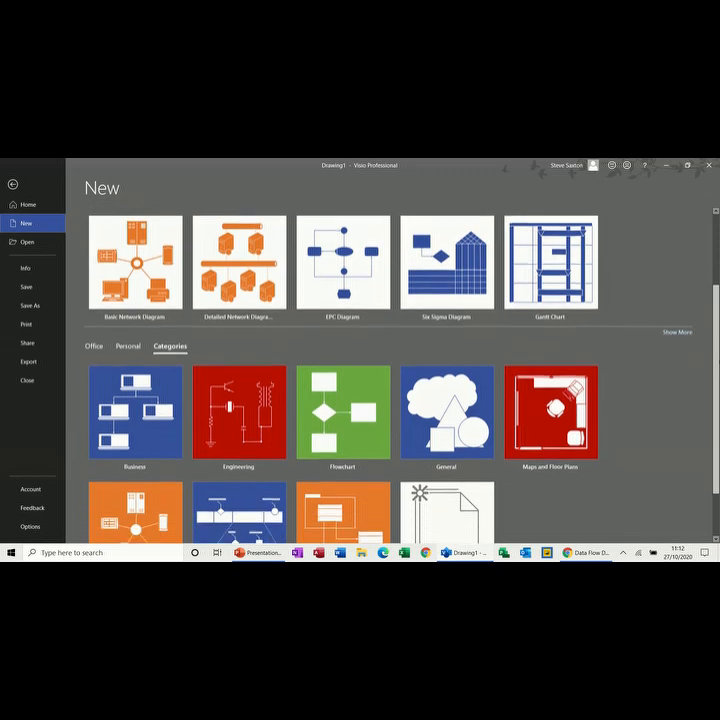
{"action": "scroll", "coordinate": [536, 494], "scroll_direction": "down", "scroll_amount": 1}
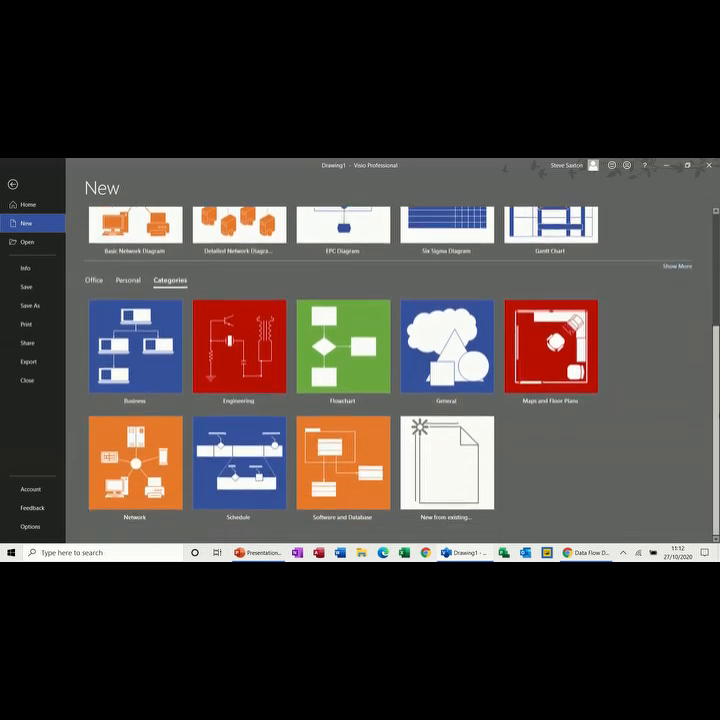
{"action": "left_click", "coordinate": [362, 500]}
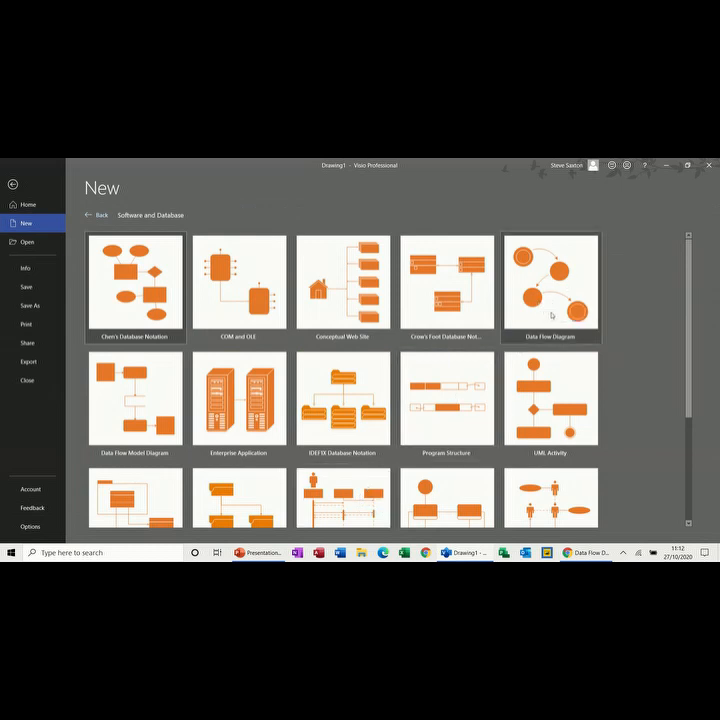
{"action": "left_click", "coordinate": [551, 315]}
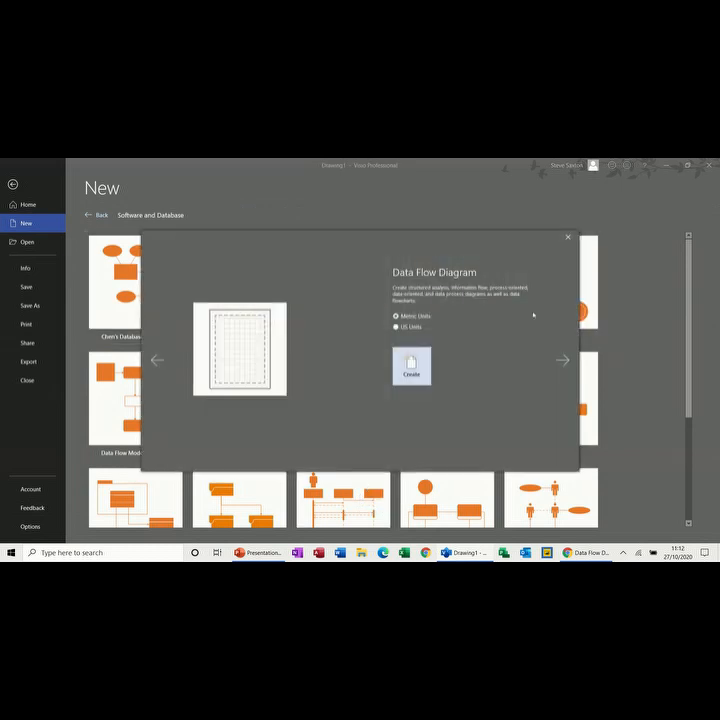
{"action": "left_click", "coordinate": [411, 366]}
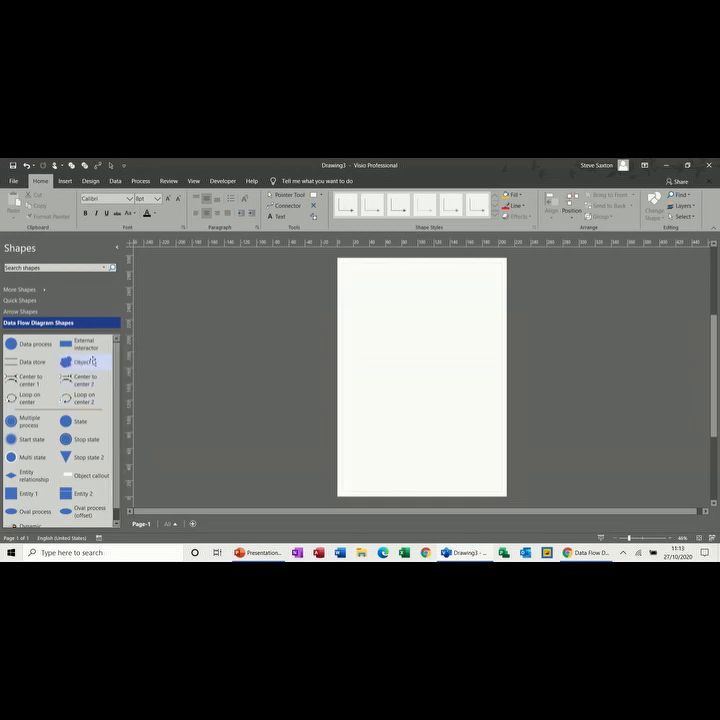
- Place an External interactor shape near the page's upper-left corner and label it Customer
{"action": "left_click_drag", "start_coordinate": [81, 347], "coordinate": [362, 287]}
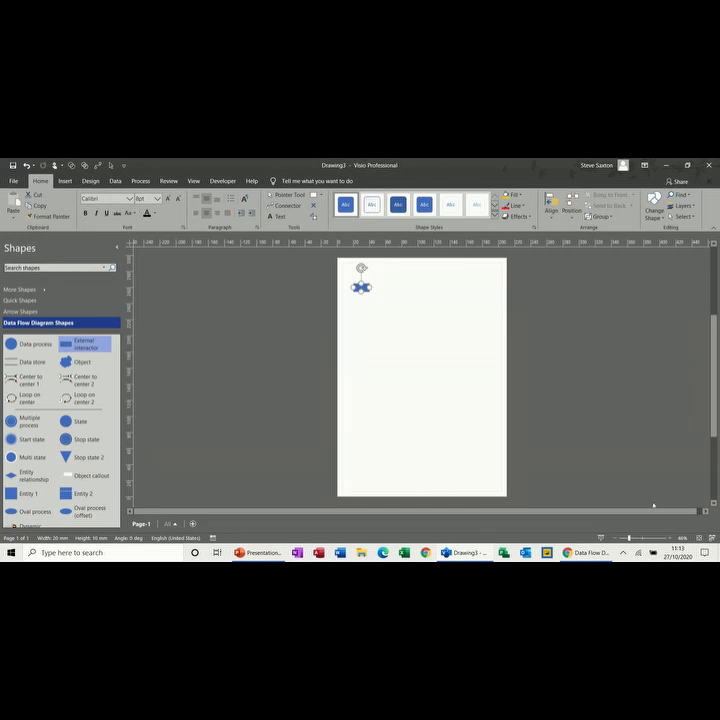
{"action": "left_click", "coordinate": [670, 538]}
{"action": "left_click", "coordinate": [670, 538]}
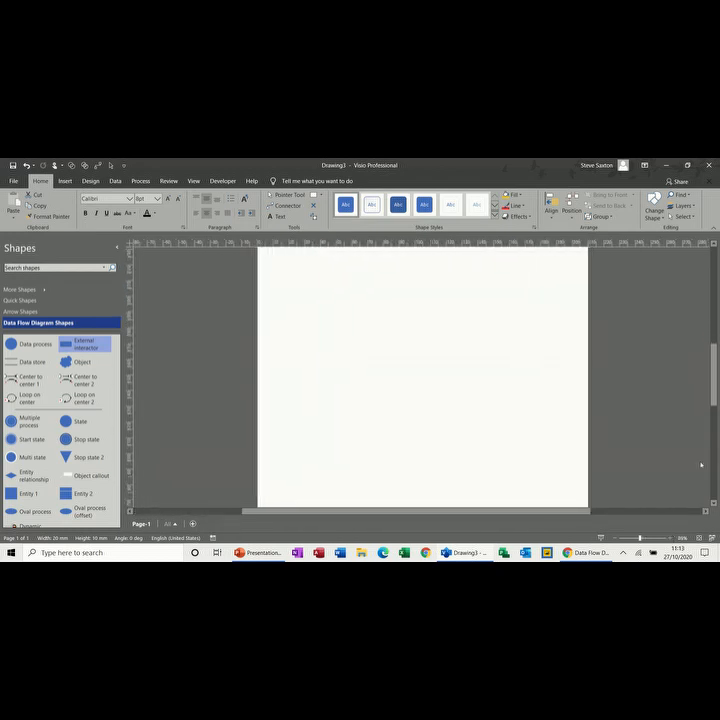
{"action": "left_click_drag", "start_coordinate": [714, 396], "coordinate": [714, 372]}
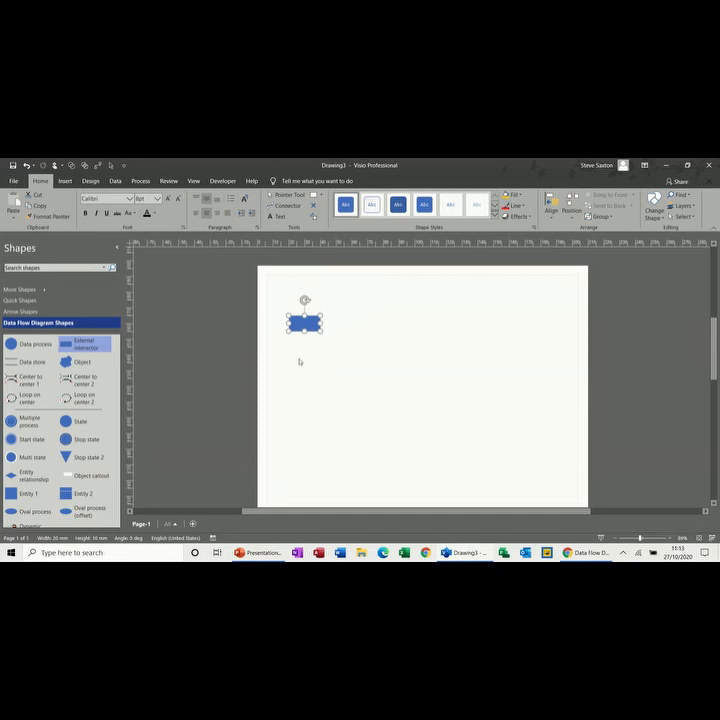
{"action": "left_click", "coordinate": [300, 352]}
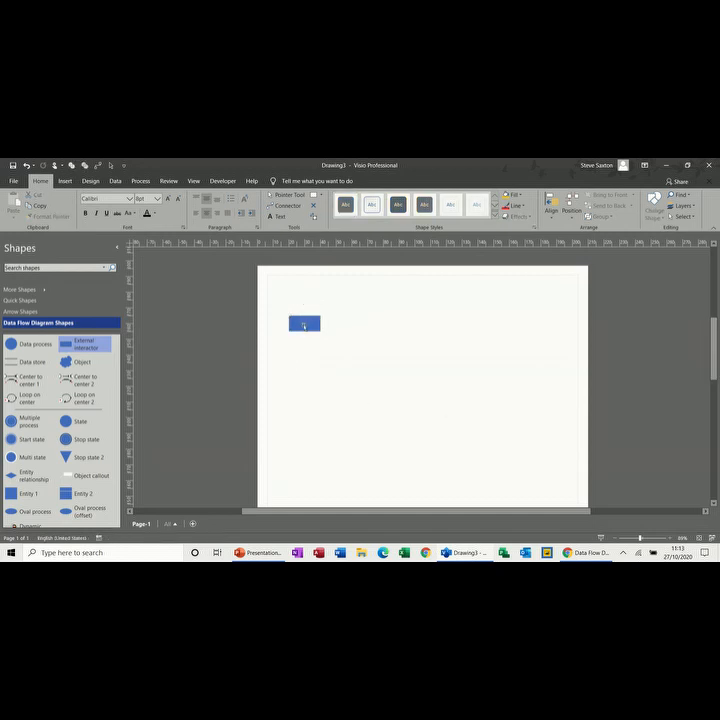
{"action": "double_click", "coordinate": [304, 326]}
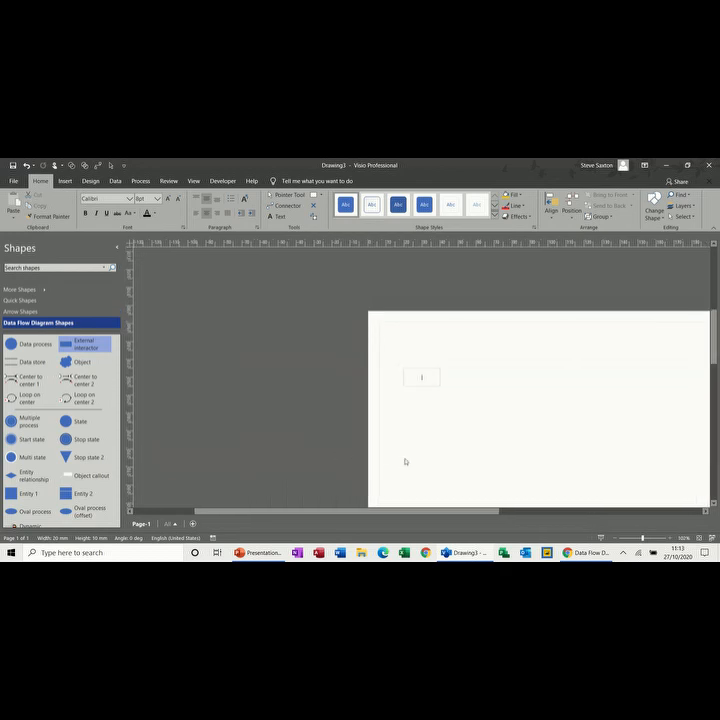
{"action": "type", "text": "Customer"}
{"action": "left_click", "coordinate": [450, 433]}
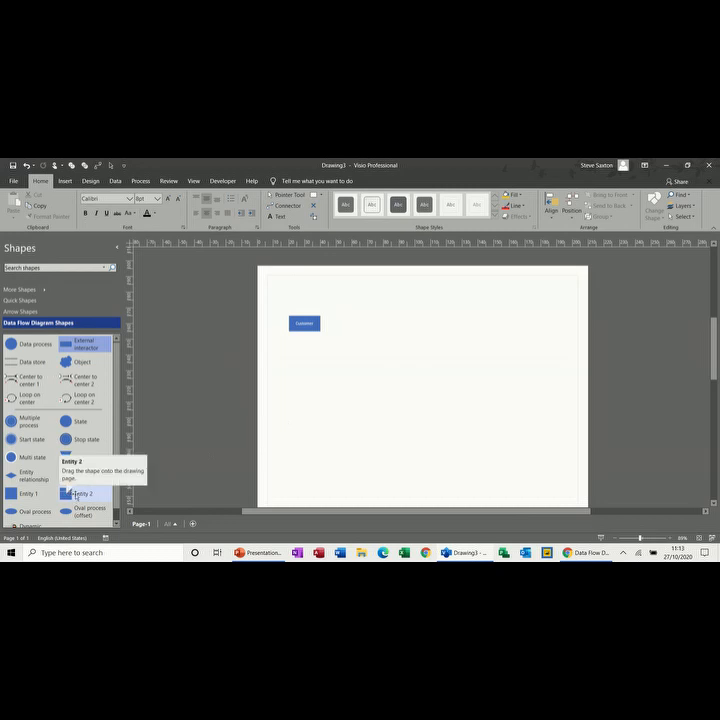
- Add an Entity 2 shape to the right of Customer, labelling its header 1.0 and its body Booking
{"action": "left_click_drag", "start_coordinate": [75, 497], "coordinate": [369, 337]}
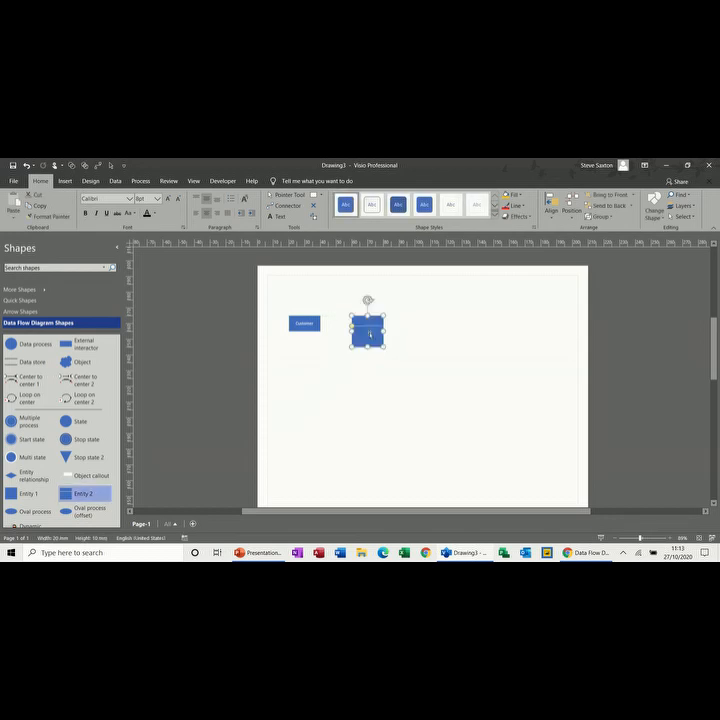
{"action": "left_click", "coordinate": [368, 322]}
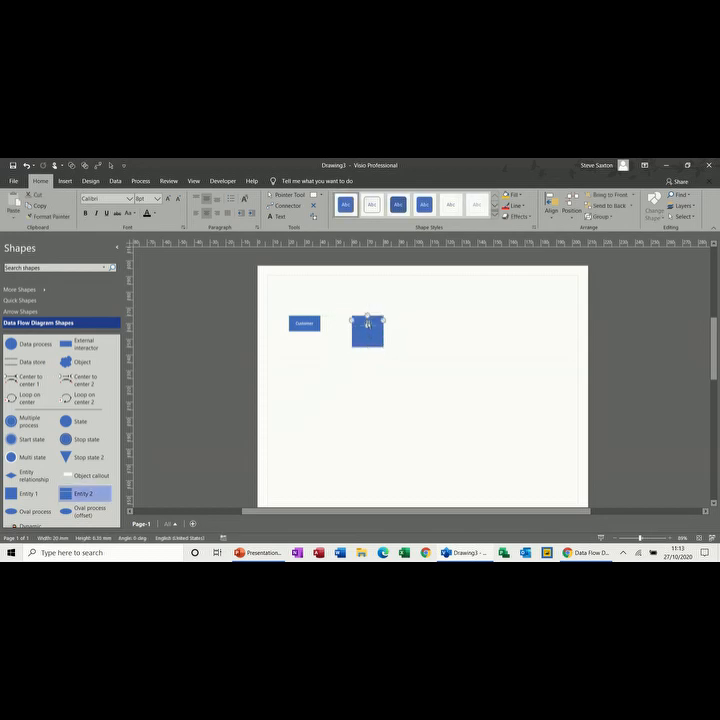
{"action": "type", "text": "10"}
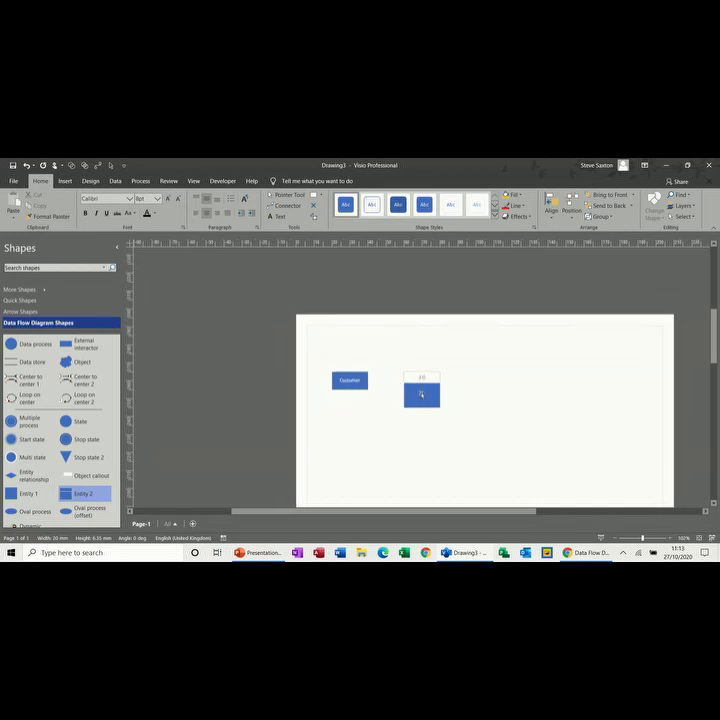
{"action": "left_click", "coordinate": [421, 394]}
{"action": "left_click", "coordinate": [401, 472]}
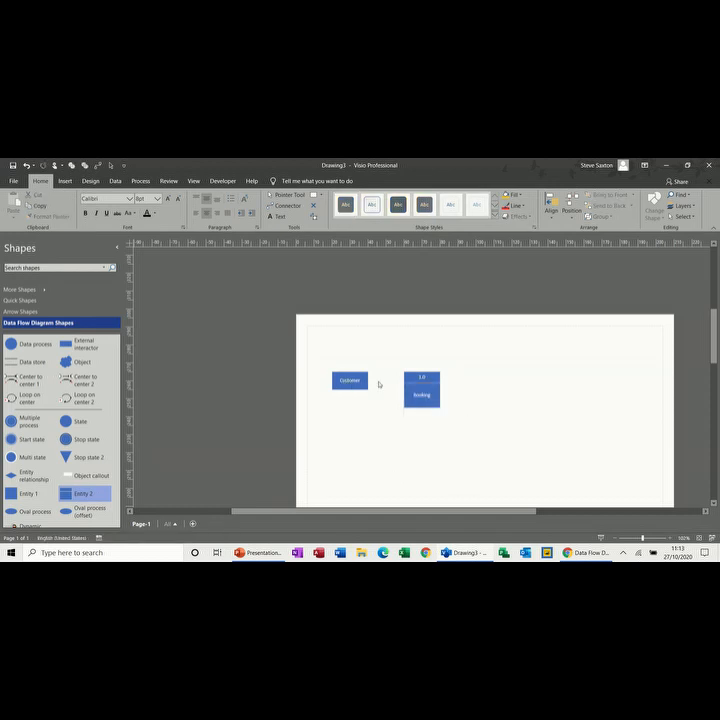
- Draw a connector from the right side of the Customer box to the left side of the Booking box
{"action": "left_click", "coordinate": [285, 206]}
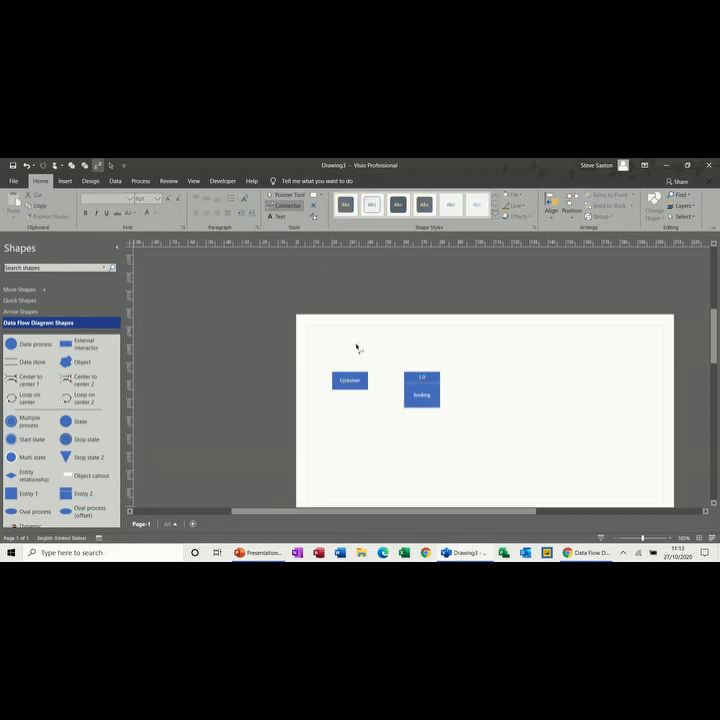
{"action": "mouse_move", "coordinate": [369, 380]}
{"action": "left_mouse_down"}
{"action": "mouse_move", "coordinate": [405, 382]}
{"action": "mouse_move", "coordinate": [403, 390]}
{"action": "left_mouse_up"}
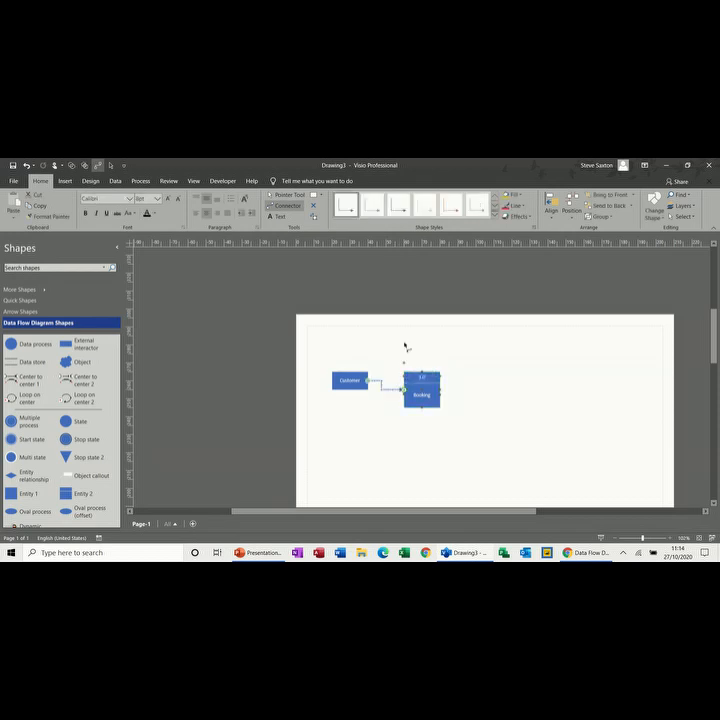
{"action": "left_click", "coordinate": [289, 195]}
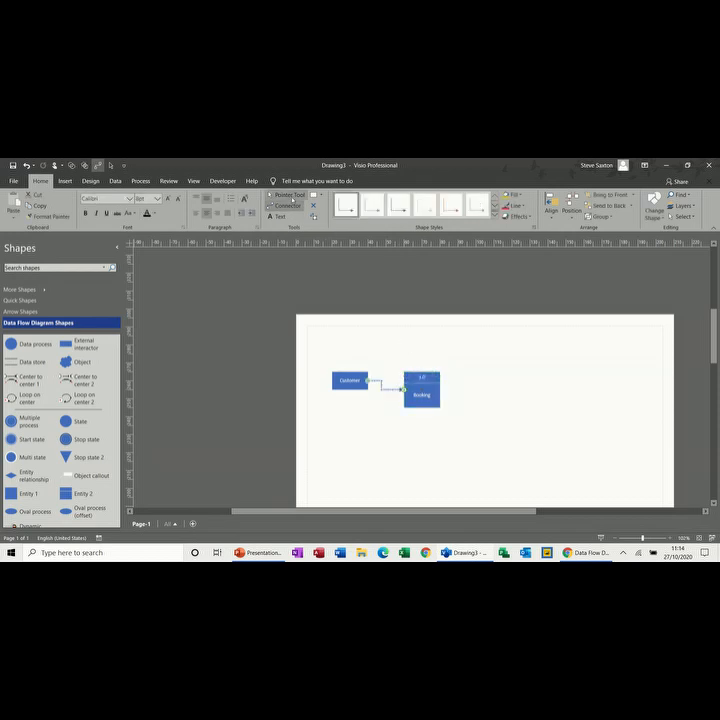
- Nudge the Booking box upward until its connector from Customer runs straight, and deselect the box
{"action": "left_click", "coordinate": [431, 376]}
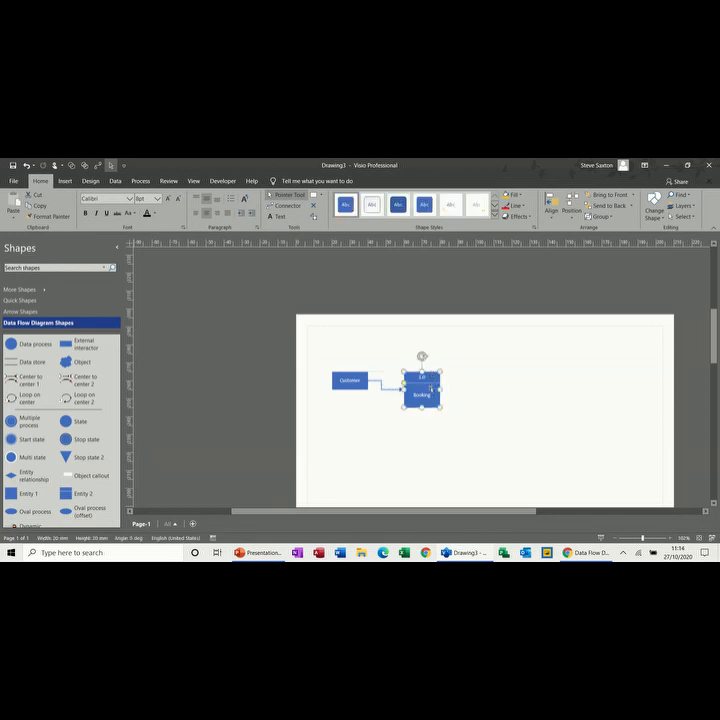
{"action": "key", "text": "Up"}
{"action": "key", "text": "Up"}
{"action": "left_click", "coordinate": [408, 391]}
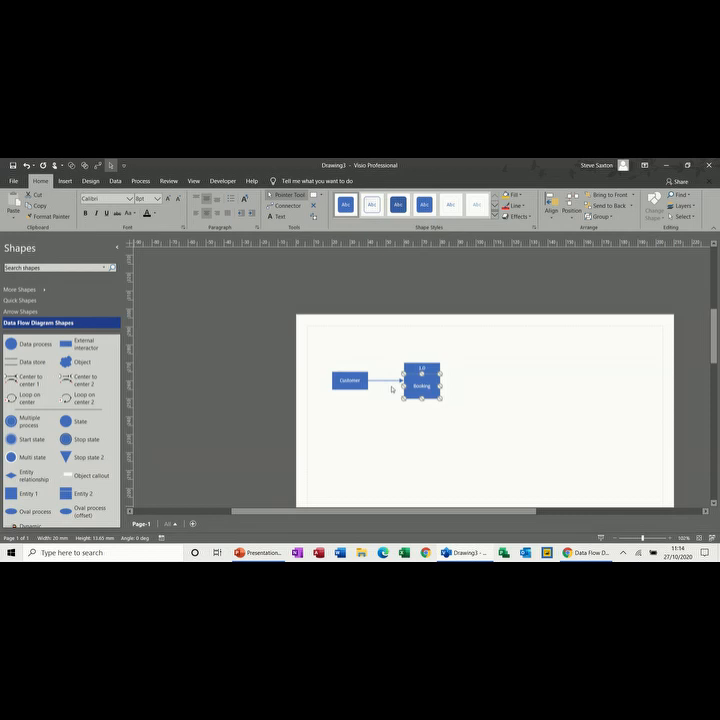
{"action": "left_click", "coordinate": [392, 389]}
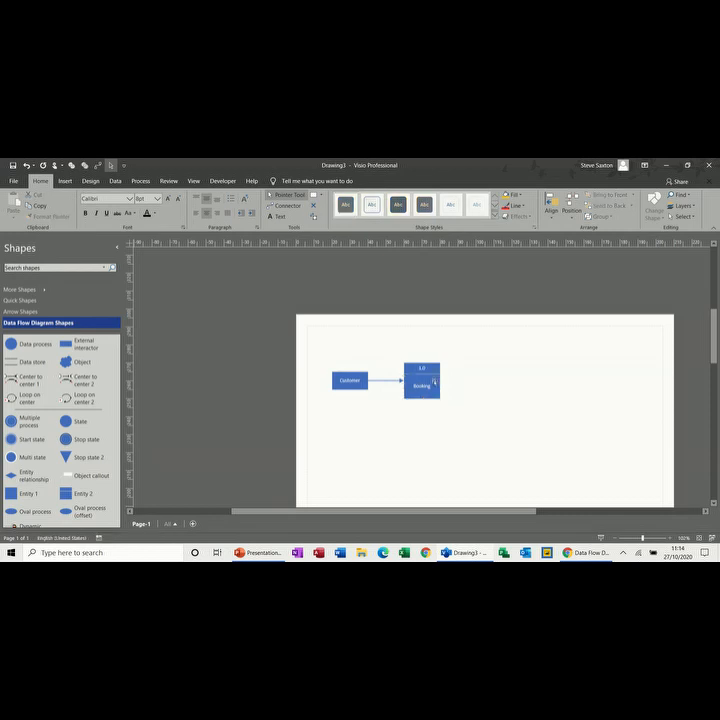
- Move the Booking box down and to the right, and place an Entity 1 shape labelled Telephone above it, right of Customer
{"action": "left_click_drag", "start_coordinate": [433, 382], "coordinate": [466, 405]}
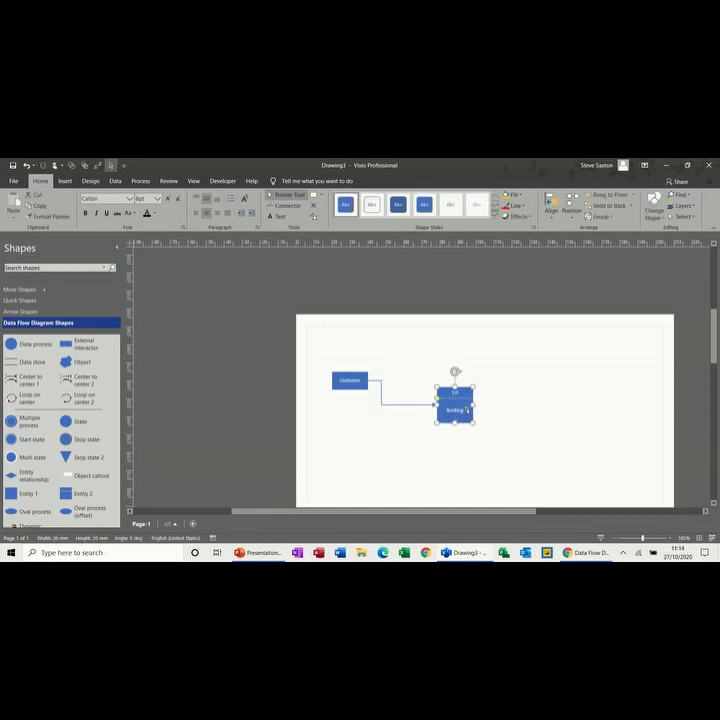
{"action": "left_click_drag", "start_coordinate": [461, 408], "coordinate": [466, 421]}
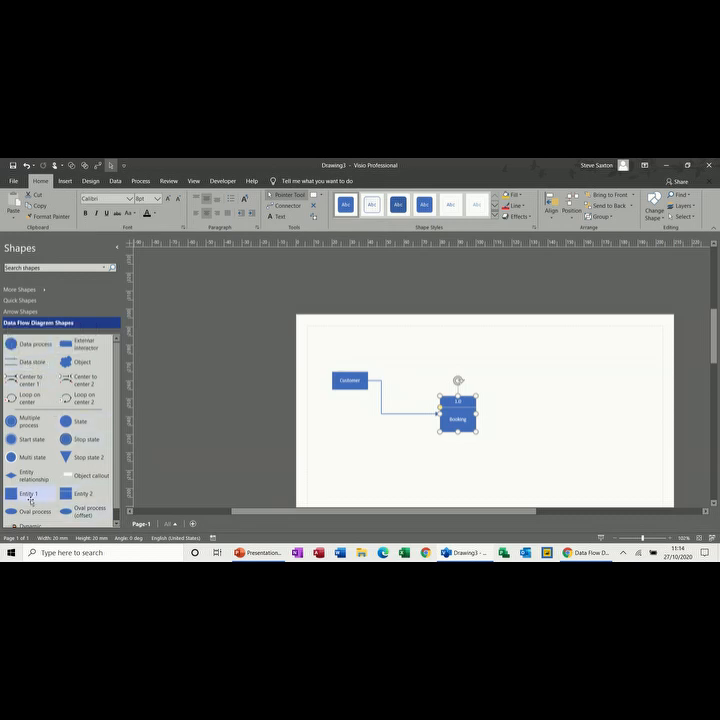
{"action": "left_click_drag", "start_coordinate": [19, 497], "coordinate": [424, 357]}
{"action": "type", "text": "Telephone"}
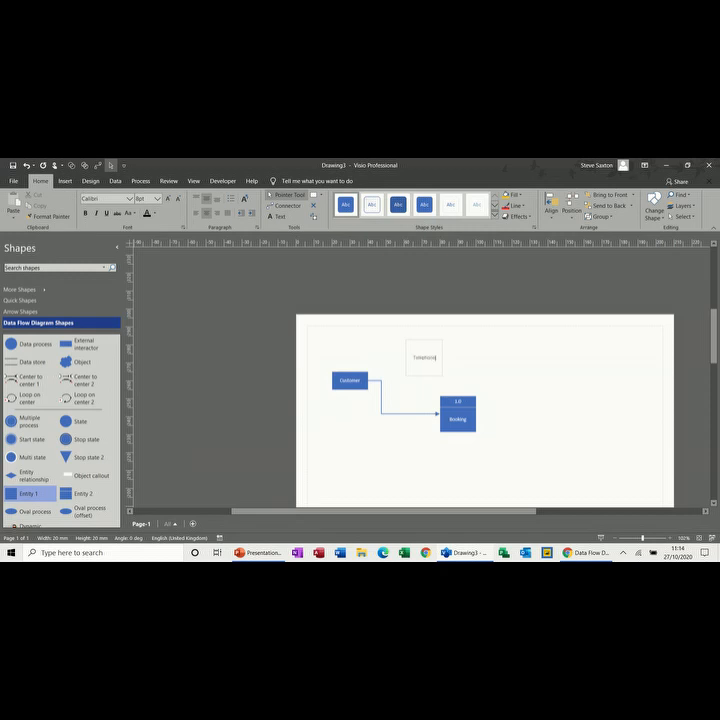
{"action": "left_click", "coordinate": [421, 399]}
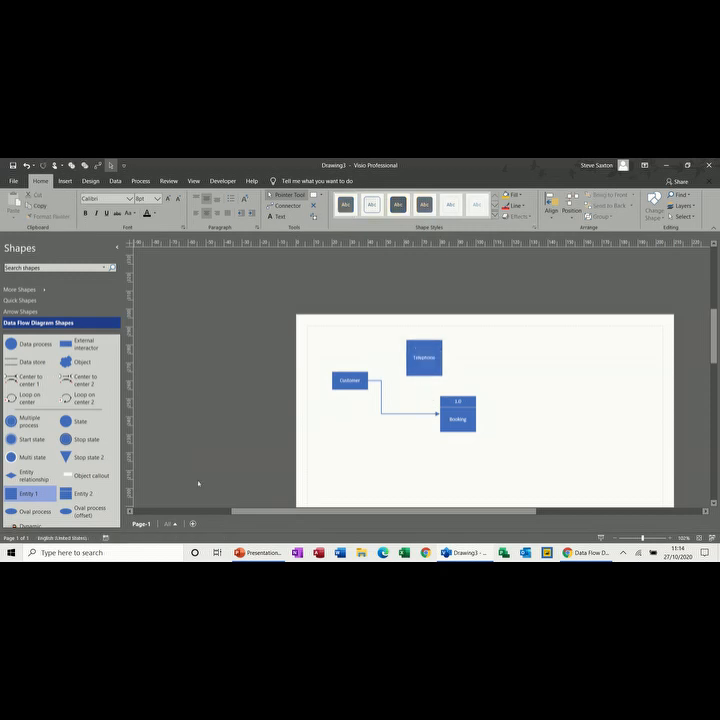
- Add an Entity 1 shape labelled Email below Telephone, and move the Booking box farther right of both
{"action": "left_click_drag", "start_coordinate": [28, 493], "coordinate": [522, 383]}
{"action": "left_click_drag", "start_coordinate": [423, 390], "coordinate": [435, 418]}
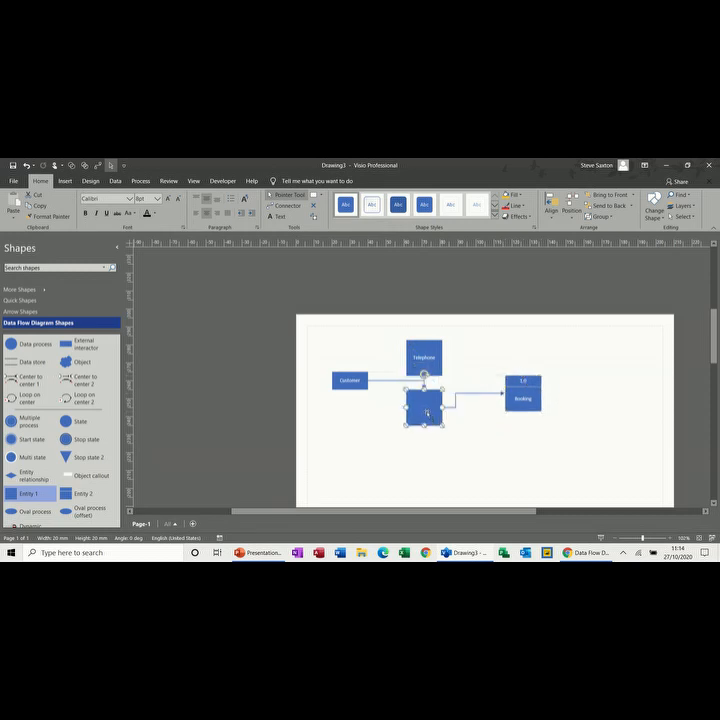
{"action": "key", "text": "Delete"}
{"action": "key", "text": "ctrl+z"}
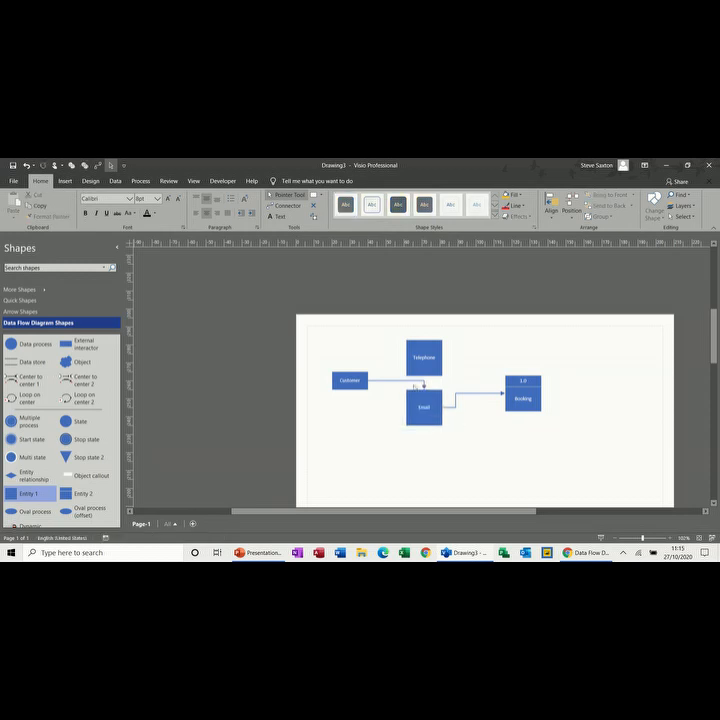
- Reattach the end of the Customer connector from the Email box to the left side of the Telephone box
{"action": "left_click", "coordinate": [396, 380]}
{"action": "left_click_drag", "start_coordinate": [424, 387], "coordinate": [406, 358]}
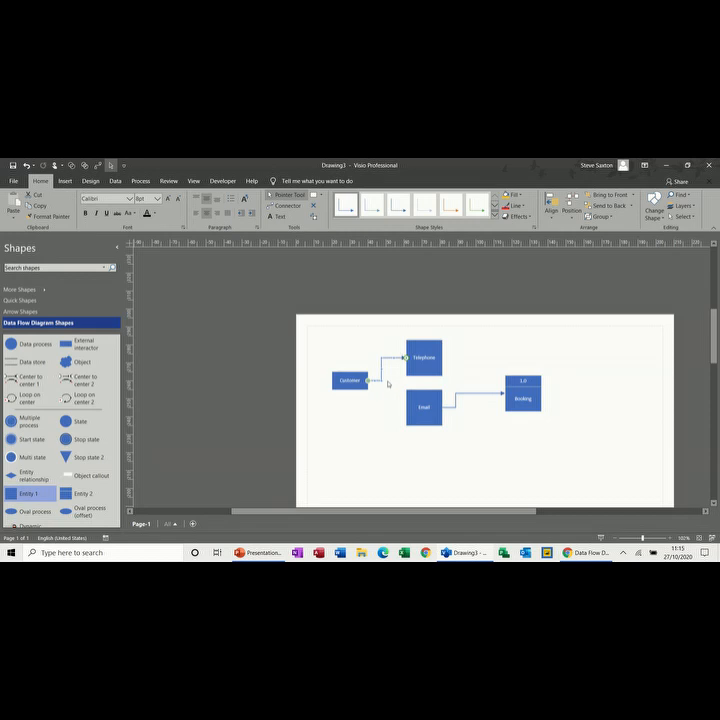
- Try to connect the right side of the Customer box with the left side of the Email box
{"action": "left_click", "coordinate": [288, 205]}
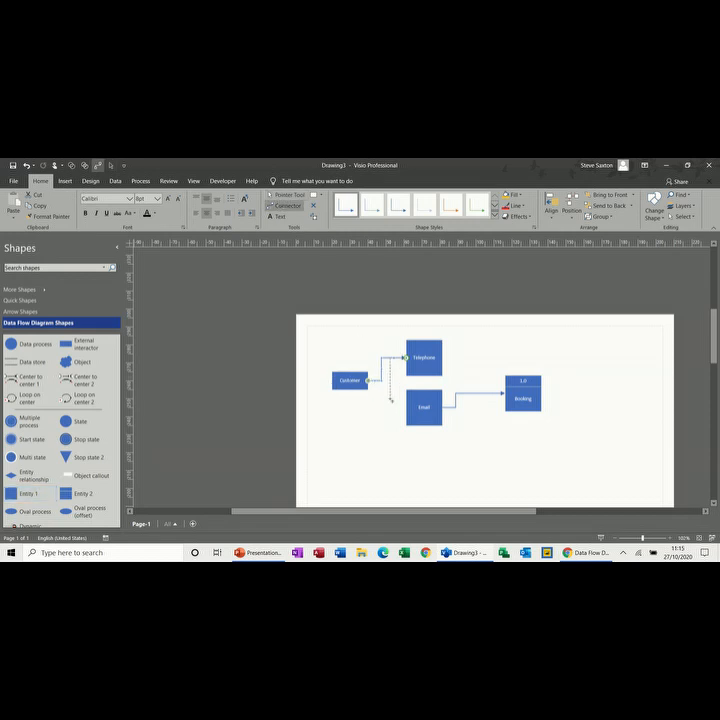
{"action": "mouse_move", "coordinate": [370, 380]}
{"action": "left_mouse_down"}
{"action": "mouse_move", "coordinate": [408, 406]}
{"action": "mouse_move", "coordinate": [368, 381]}
{"action": "left_mouse_up"}
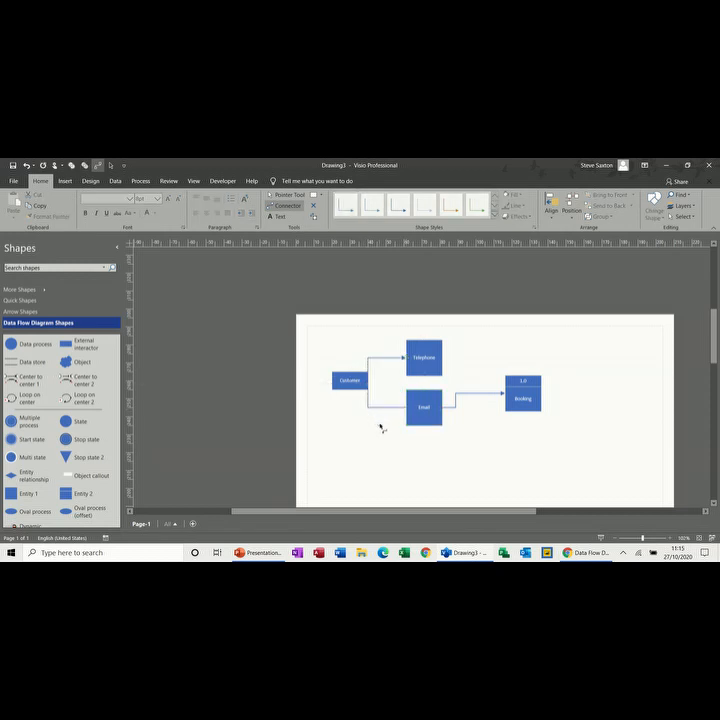
{"action": "left_click", "coordinate": [276, 216]}
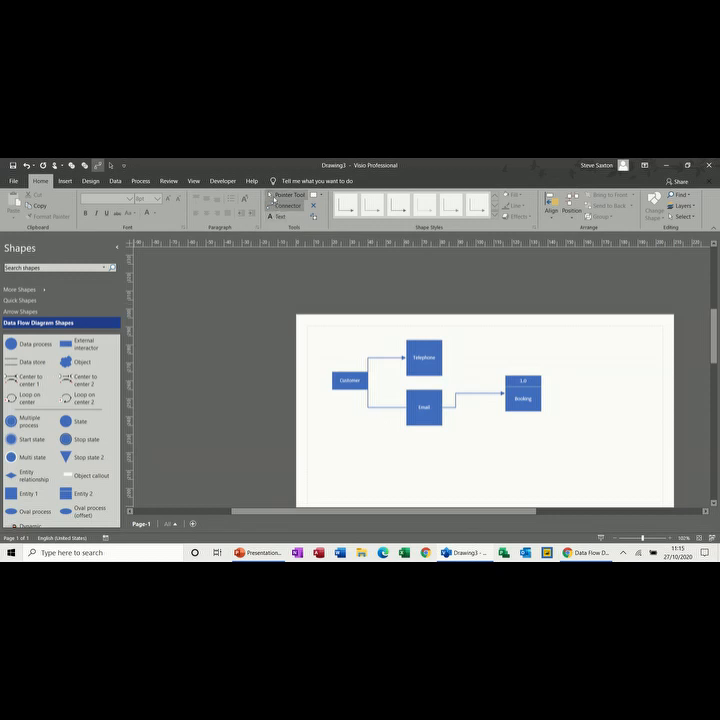
{"action": "left_click", "coordinate": [285, 195]}
- Shift the Customer box slightly left and replace its Email connector with one running from Customer's bottom edge to Email's left side
{"action": "left_click_drag", "start_coordinate": [345, 389], "coordinate": [335, 389]}
{"action": "left_click", "coordinate": [368, 385]}
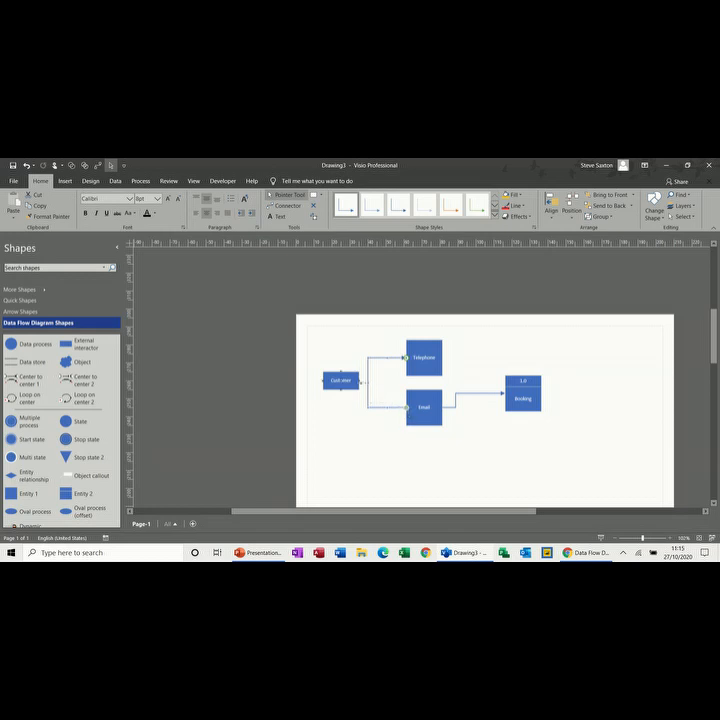
{"action": "key", "text": "Delete"}
{"action": "left_click", "coordinate": [284, 205]}
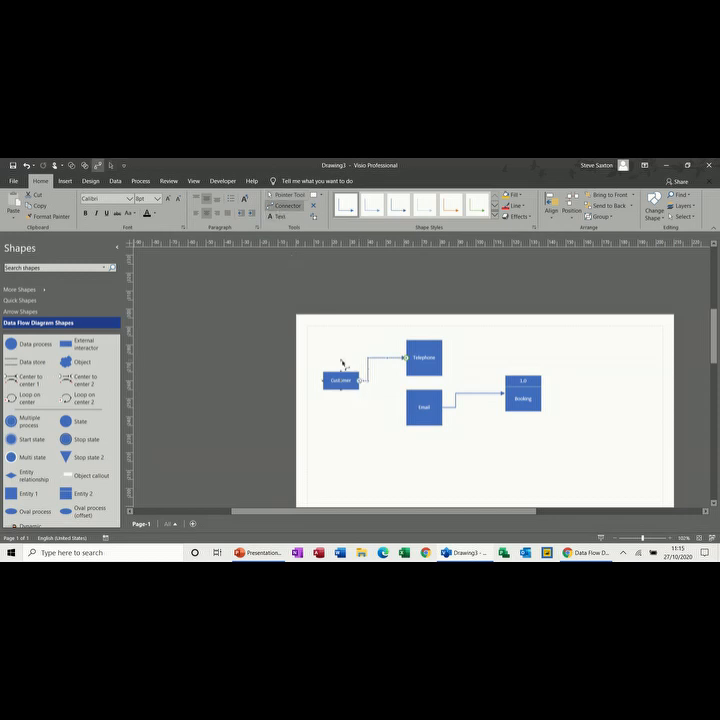
{"action": "left_click_drag", "start_coordinate": [342, 390], "coordinate": [406, 407]}
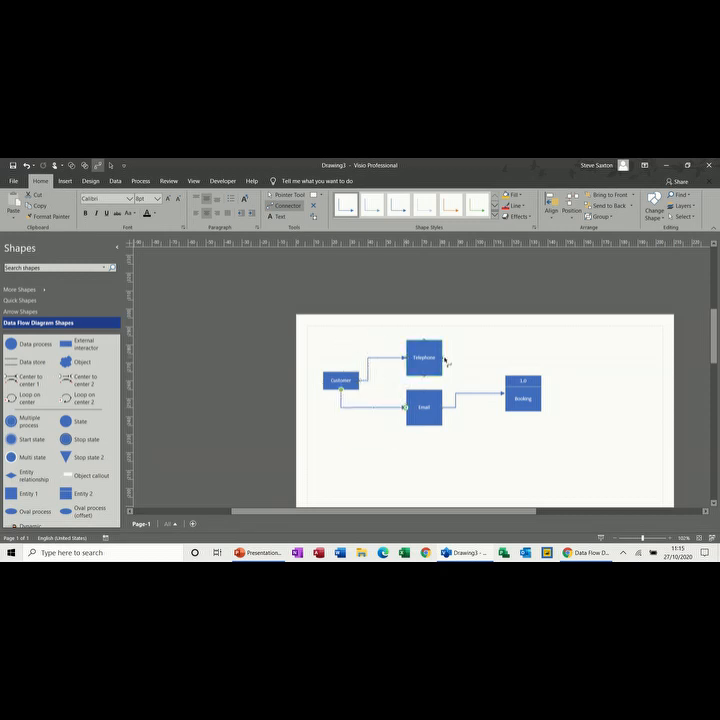
- Connect the Telephone box to the 1.0 header of the Booking entity, and move Booking closer to Telephone and Email
{"action": "left_click_drag", "start_coordinate": [444, 361], "coordinate": [505, 380]}
{"action": "left_click", "coordinate": [274, 195]}
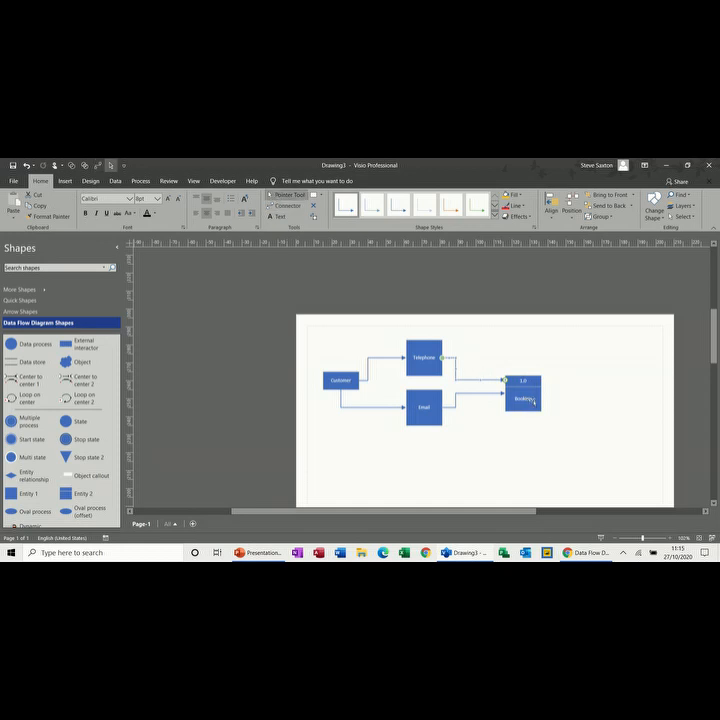
{"action": "left_click_drag", "start_coordinate": [533, 402], "coordinate": [508, 401]}
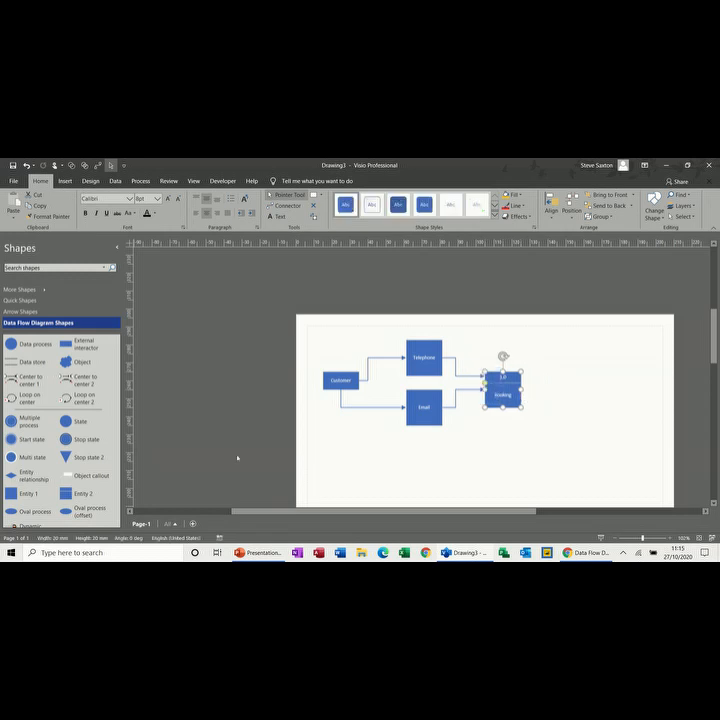
- Place a Data store shape to the upper right of the Booking box and label it Database
{"action": "left_click_drag", "start_coordinate": [33, 362], "coordinate": [585, 357]}
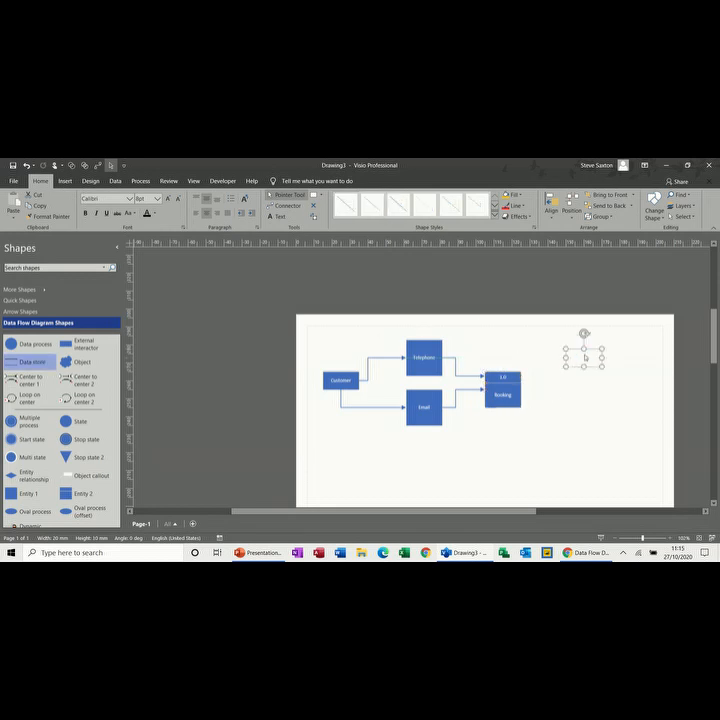
{"action": "type", "text": "Database"}
{"action": "left_click", "coordinate": [541, 393]}
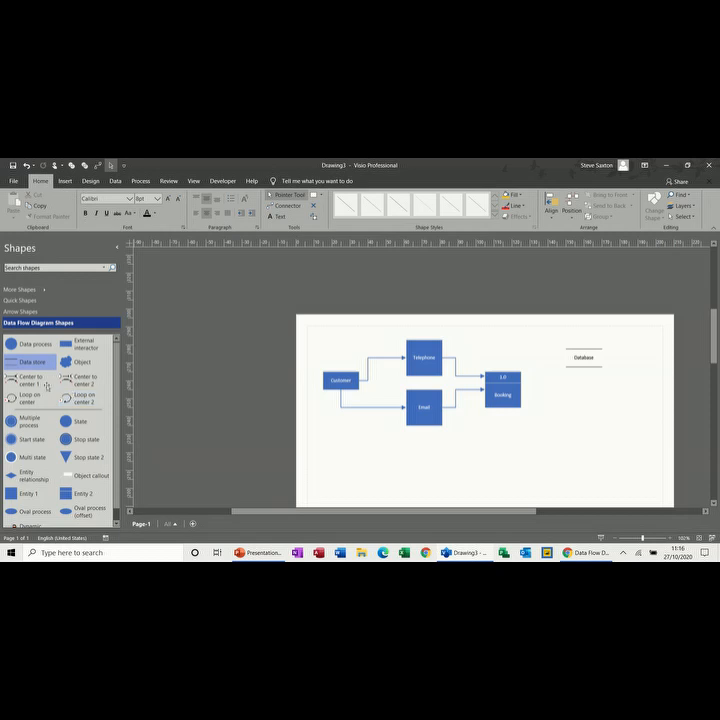
- Add another Data store shape directly below Database and label it New Customer
{"action": "left_click_drag", "start_coordinate": [32, 362], "coordinate": [585, 394]}
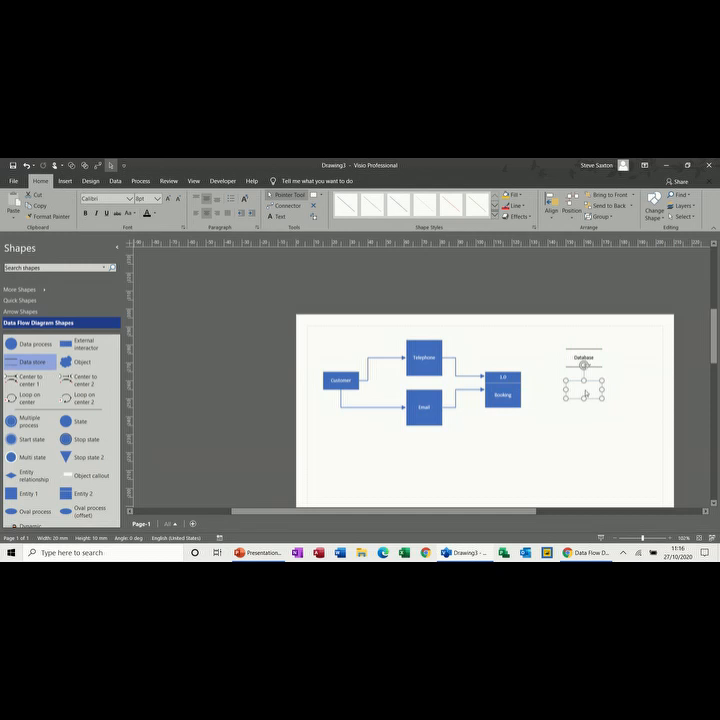
{"action": "double_click", "coordinate": [585, 391]}
{"action": "type", "text": "New Customer"}
{"action": "left_click", "coordinate": [585, 418]}
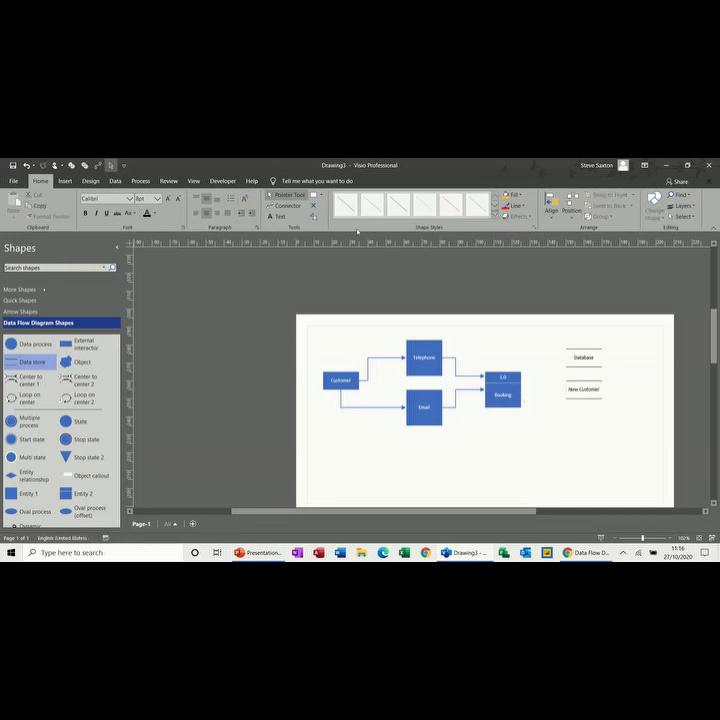
- Connect the Booking box's right side to the New Customer data store, and link New Customer's right side to Database's right side
{"action": "left_click", "coordinate": [287, 205]}
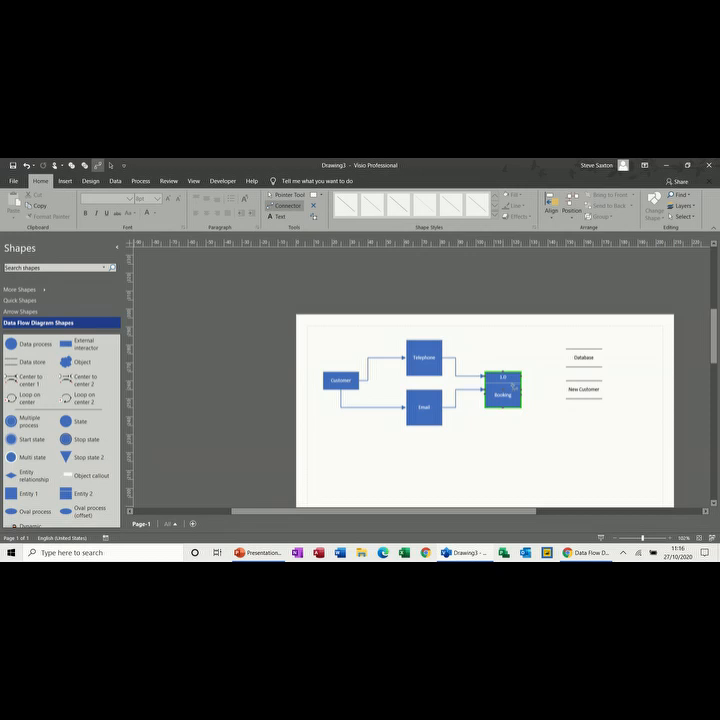
{"action": "left_click_drag", "start_coordinate": [521, 390], "coordinate": [603, 357]}
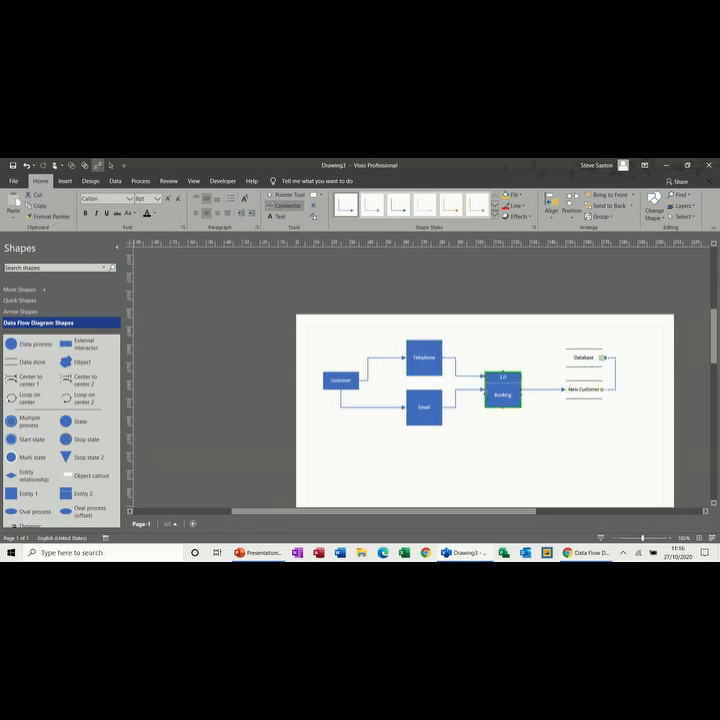
{"action": "left_click", "coordinate": [283, 199]}
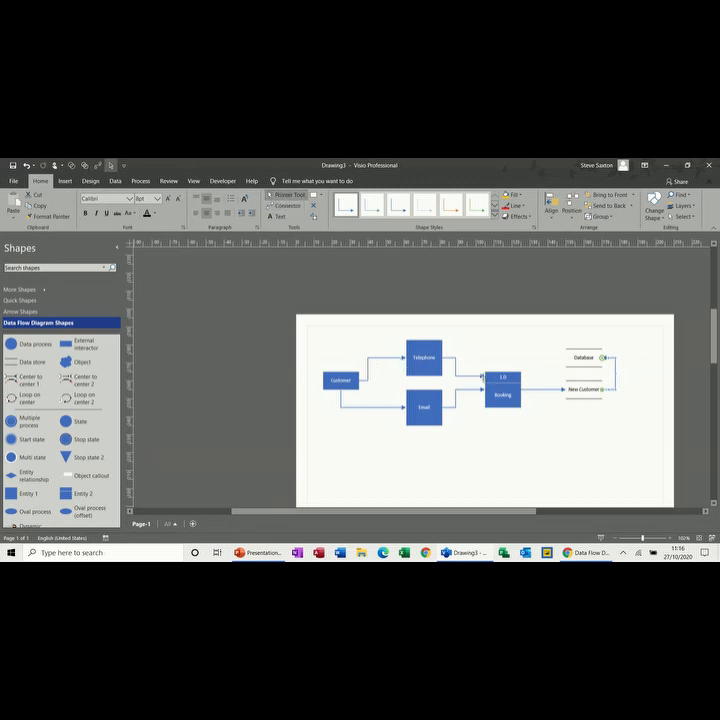
- Replace the Booking label in the 1.0 process box with Enquire
{"action": "left_click", "coordinate": [500, 396]}
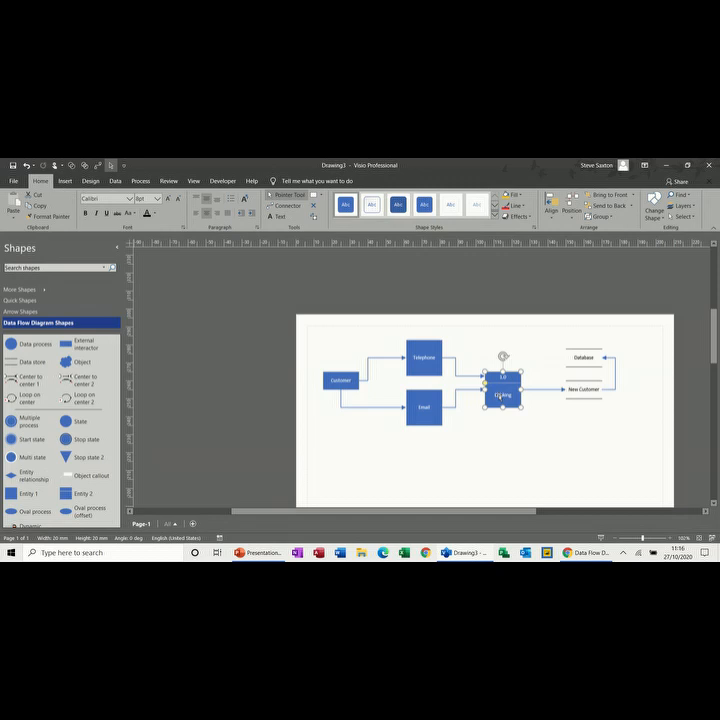
{"action": "double_click", "coordinate": [500, 396]}
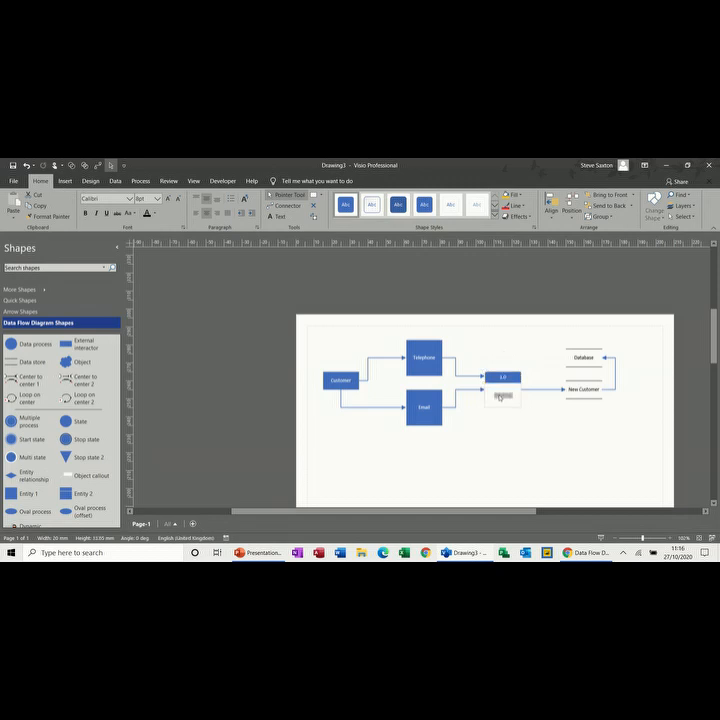
{"action": "key", "text": "BackSpace"}
{"action": "type", "text": "Enquire"}
{"action": "key", "text": "BackSpace"}
{"action": "left_click", "coordinate": [541, 411]}
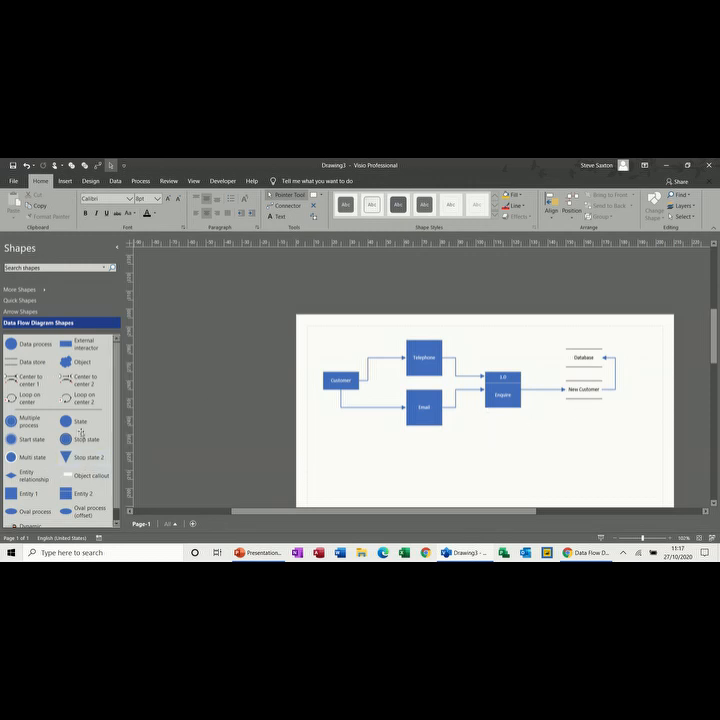
- Place an Entity 2 shape directly below the Enquire box, with 2.0 in its header and Booking in its body
{"action": "left_click_drag", "start_coordinate": [73, 497], "coordinate": [503, 455]}
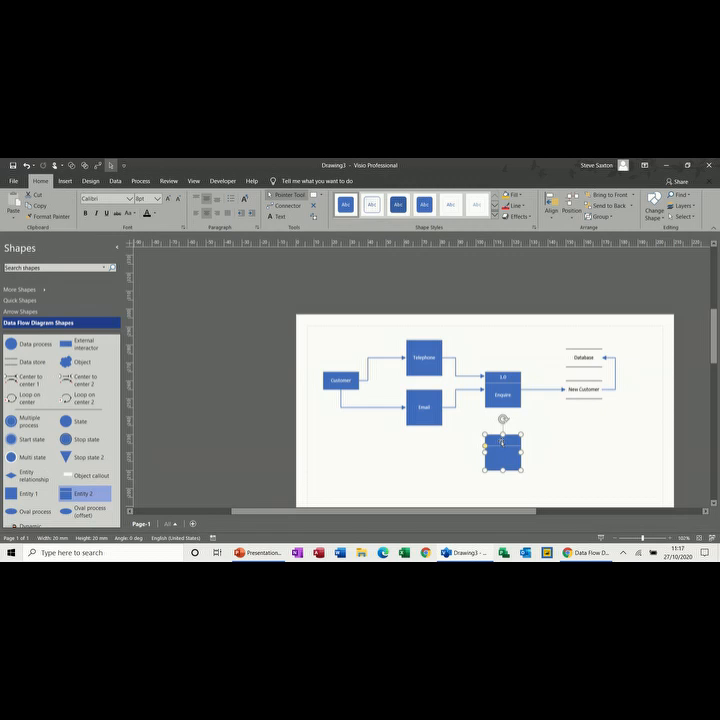
{"action": "left_click", "coordinate": [503, 442]}
{"action": "double_click", "coordinate": [503, 442]}
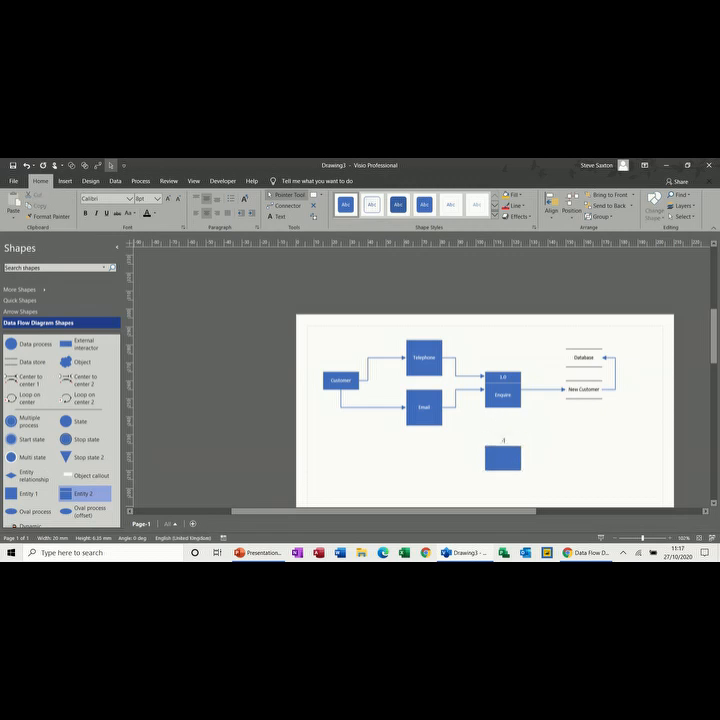
{"action": "left_click", "coordinate": [506, 459]}
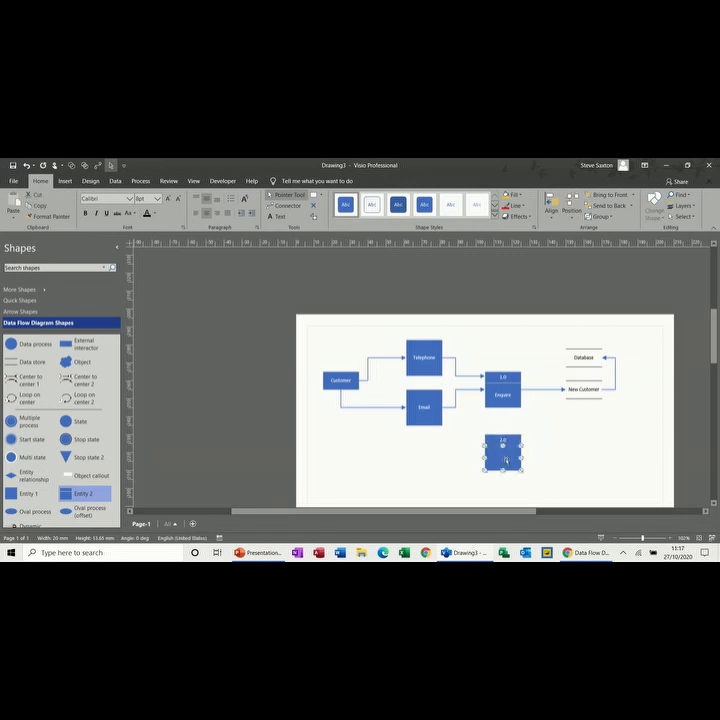
{"action": "double_click", "coordinate": [506, 459]}
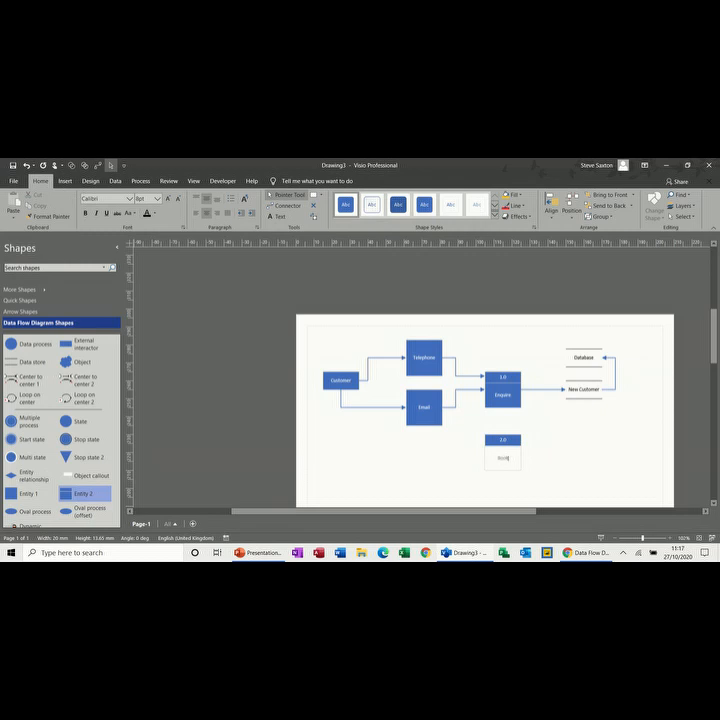
{"action": "left_click", "coordinate": [568, 437]}
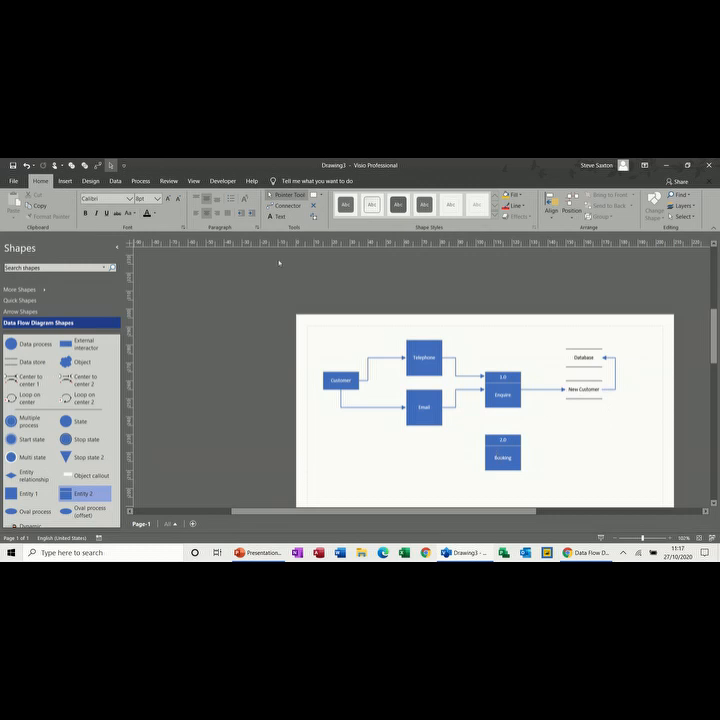
- Connect the bottom edge of the New Customer data store to the right side of the 2.0 Booking box
{"action": "left_click", "coordinate": [287, 205]}
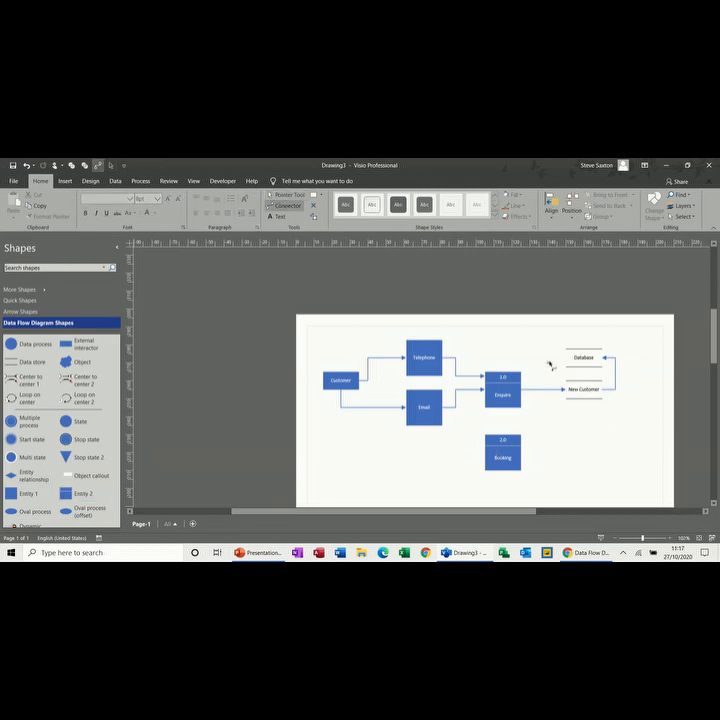
{"action": "left_click_drag", "start_coordinate": [597, 402], "coordinate": [521, 453]}
{"action": "left_click_drag", "start_coordinate": [521, 452], "coordinate": [521, 452]}
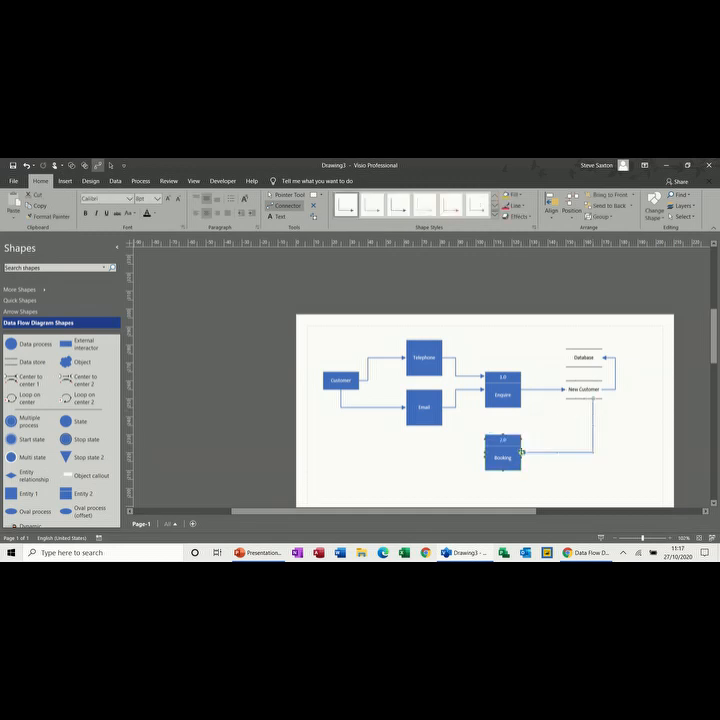
{"action": "key", "text": "ctrl+1"}
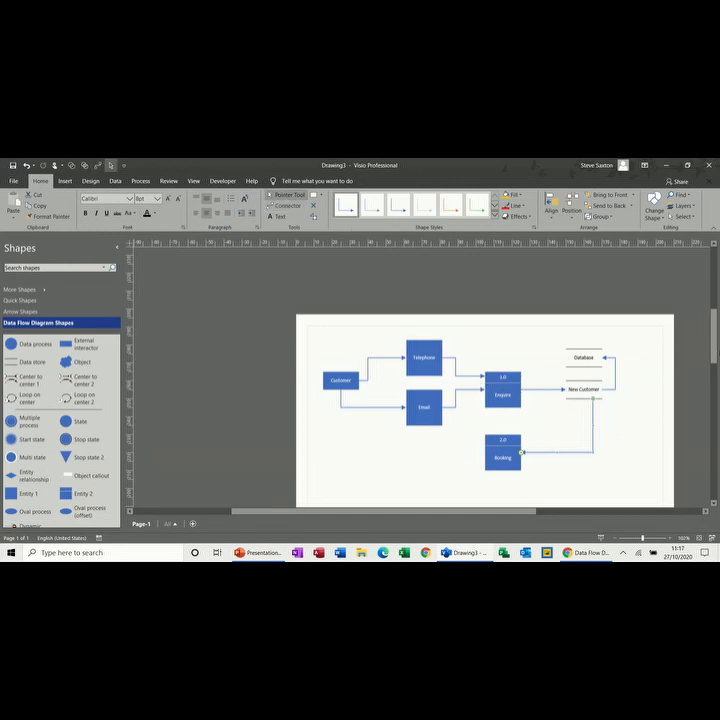
- Place an Entity 2 shape directly below the Booking box, with 3.0 in its header and Confirmation of Booking in its body
{"action": "scroll", "coordinate": [715, 343], "scroll_direction": "down", "scroll_amount": 3}
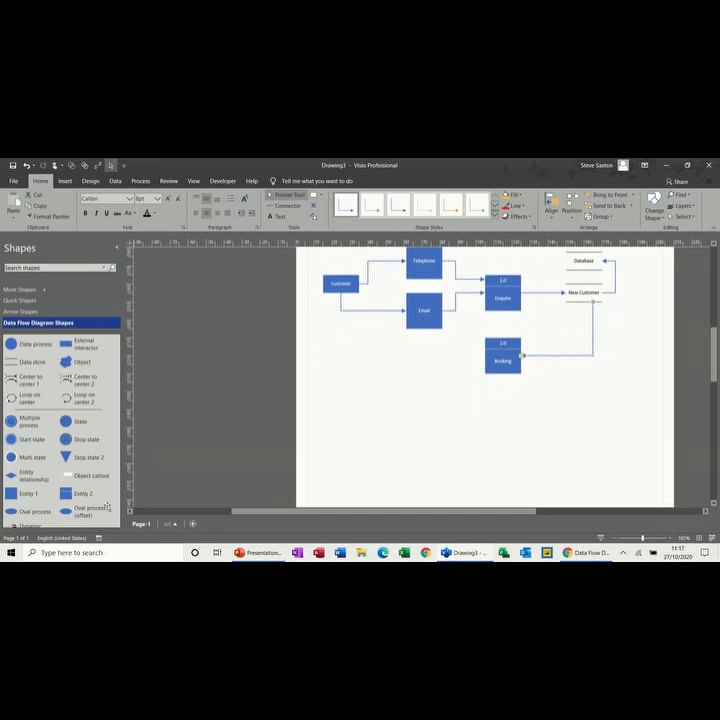
{"action": "left_click_drag", "start_coordinate": [67, 497], "coordinate": [500, 423]}
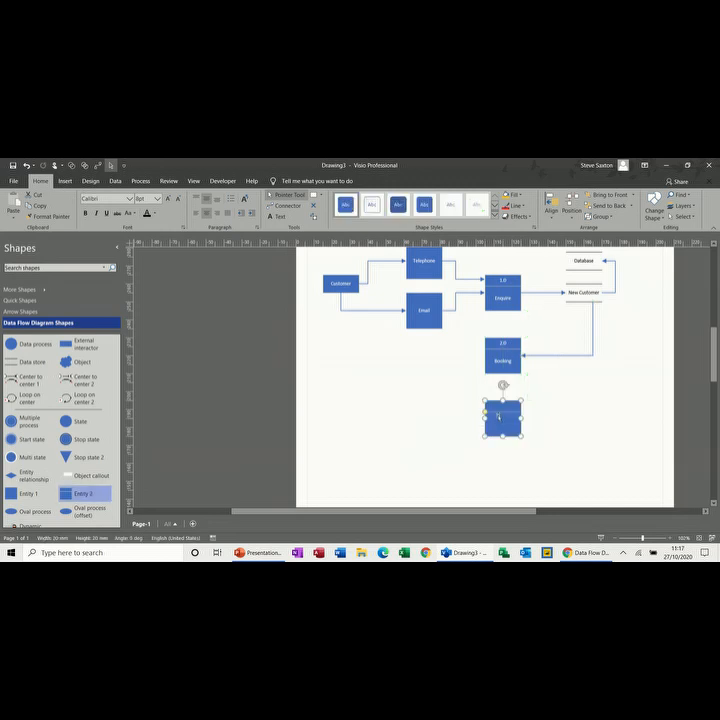
{"action": "double_click", "coordinate": [501, 408]}
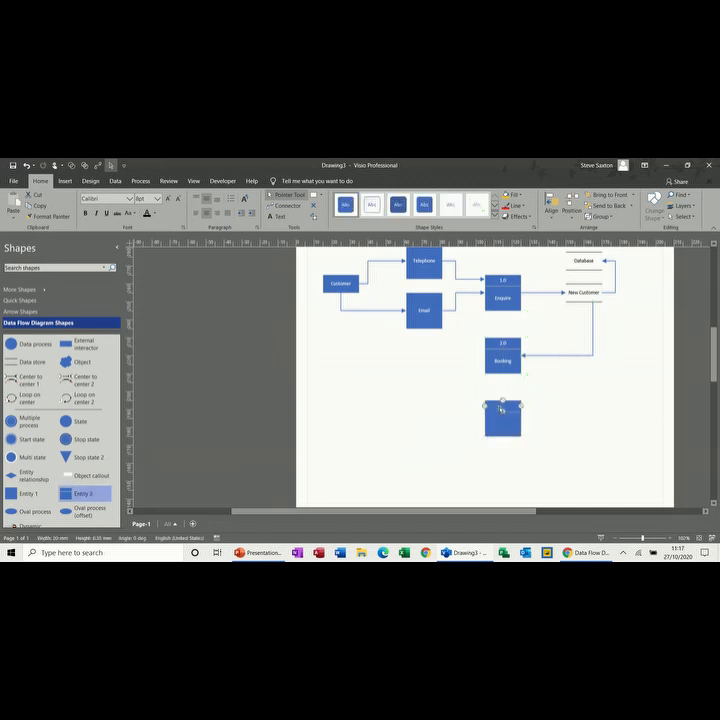
{"action": "type", "text": "1.0"}
{"action": "left_click", "coordinate": [505, 421]}
{"action": "double_click", "coordinate": [505, 422]}
{"action": "type", "text": "Customer"}
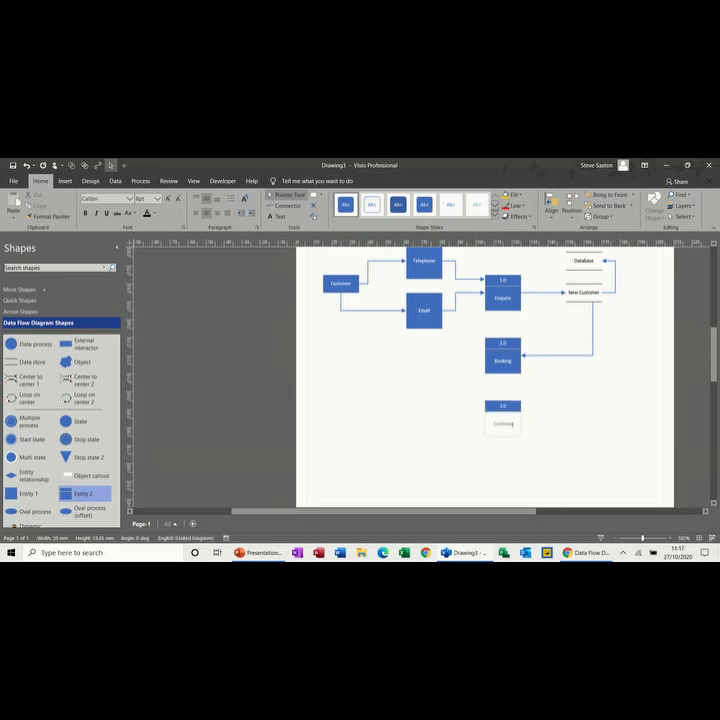
{"action": "type", "text": "tion of Booking"}
{"action": "left_click", "coordinate": [525, 445]}
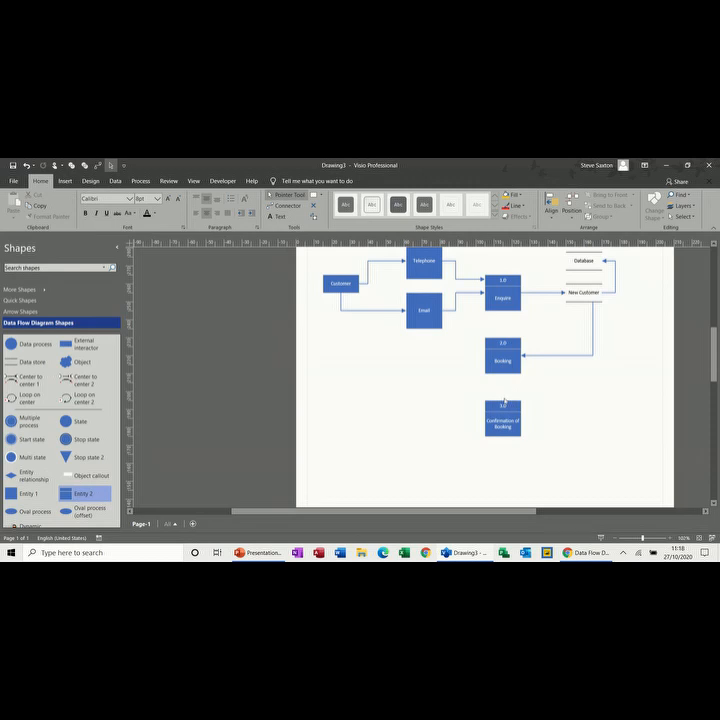
- Connect Booking's bottom edge to the top of Confirmation of Booking, and Database's left side to Confirmation of Booking's right side
{"action": "key", "text": "ctrl+3"}
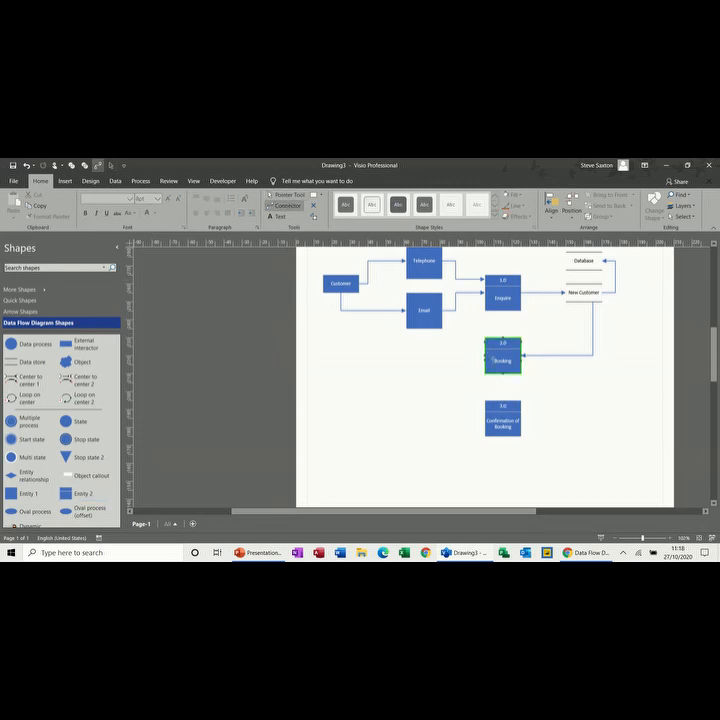
{"action": "left_click_drag", "start_coordinate": [496, 358], "coordinate": [503, 402]}
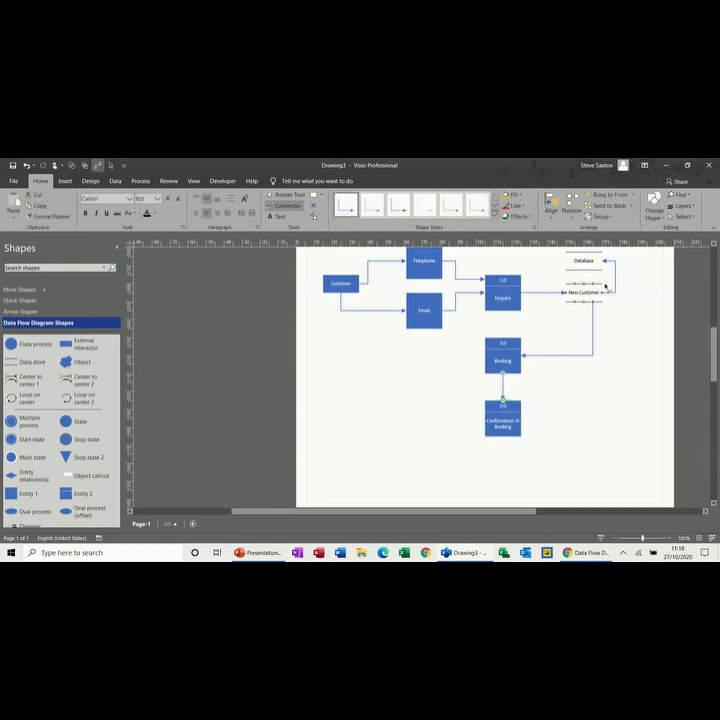
{"action": "left_click", "coordinate": [570, 264]}
{"action": "left_click_drag", "start_coordinate": [558, 262], "coordinate": [521, 419]}
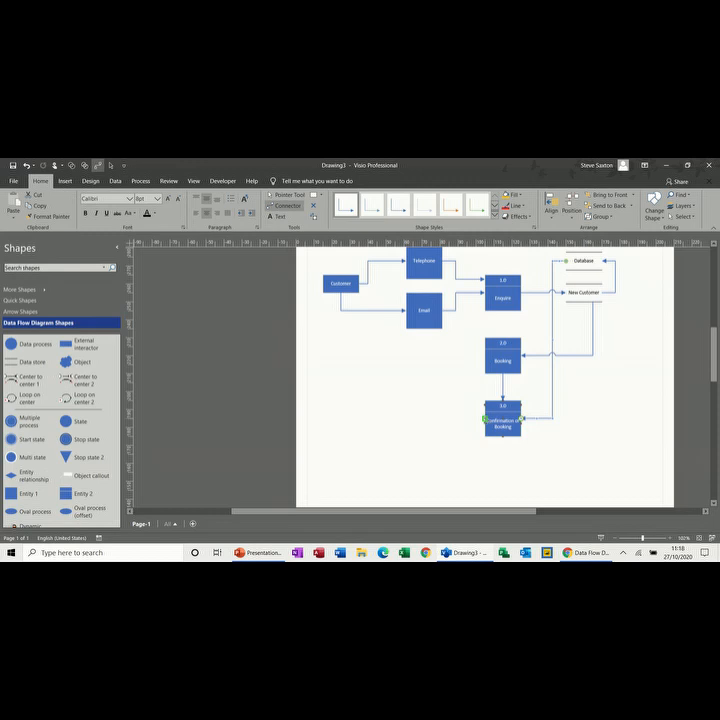
- Run a connector from the left side of Confirmation of Booking back to the left side of the Customer box
{"action": "left_click_drag", "start_coordinate": [487, 418], "coordinate": [324, 284]}
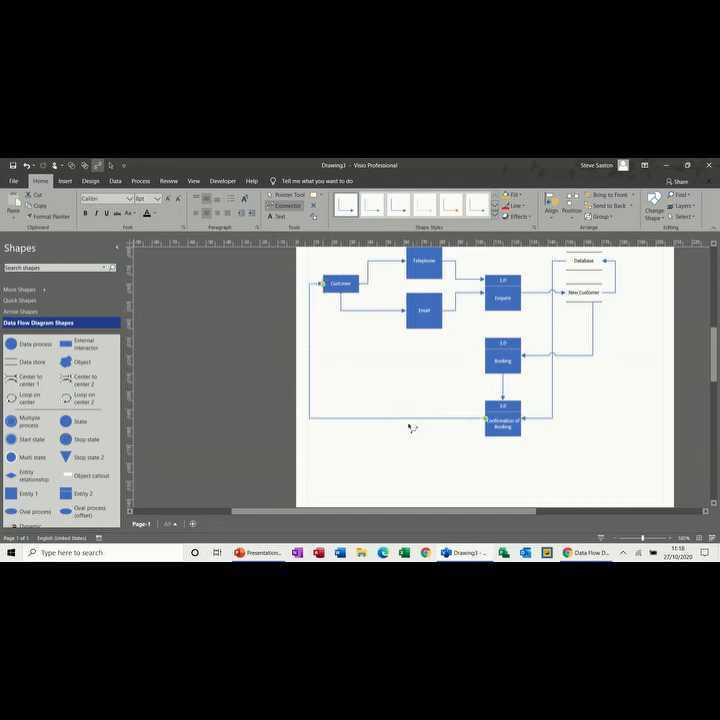
{"action": "left_click", "coordinate": [284, 195]}
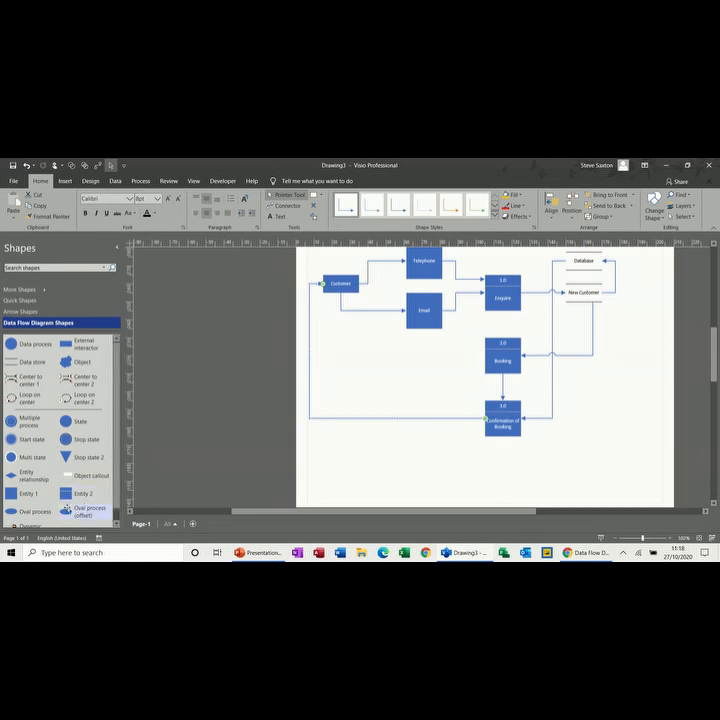
- Place an Entity 2 shape directly below Confirmation of Booking, with 4.0 in its header and Training in its body
{"action": "left_click_drag", "start_coordinate": [66, 493], "coordinate": [503, 482]}
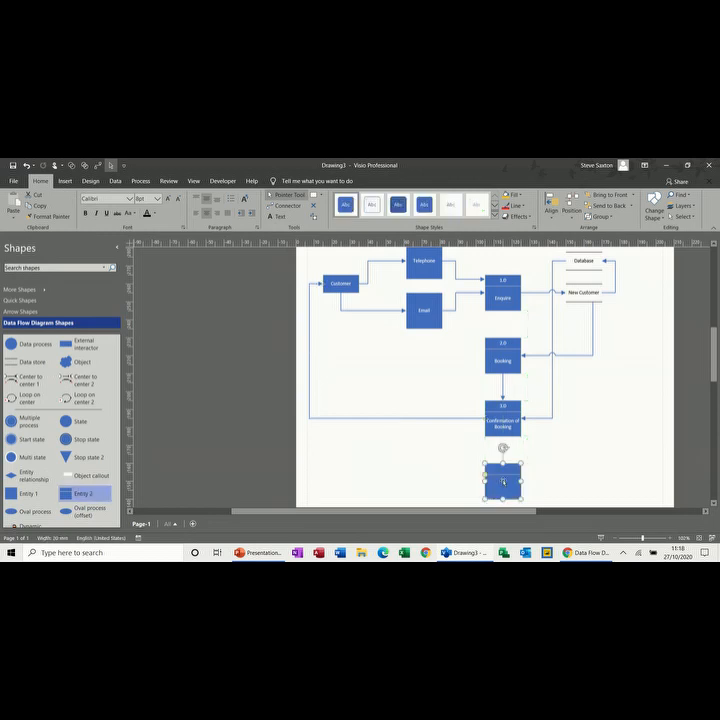
{"action": "double_click", "coordinate": [503, 470]}
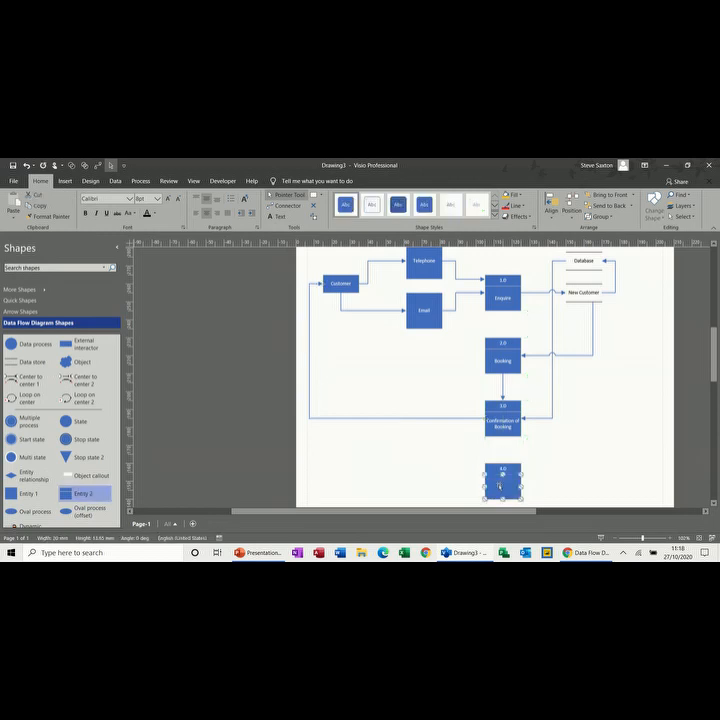
{"action": "double_click", "coordinate": [503, 486]}
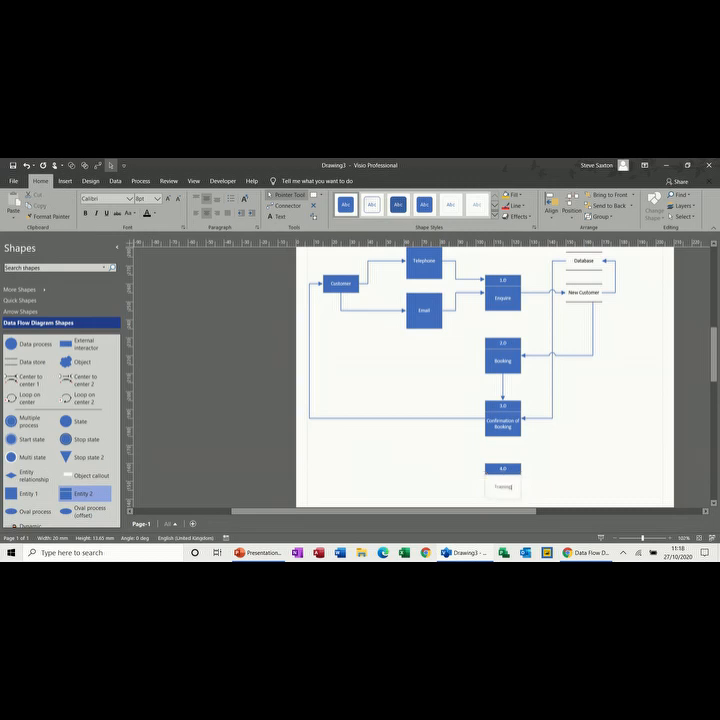
{"action": "type", "text": "Training"}
{"action": "left_click", "coordinate": [551, 476]}
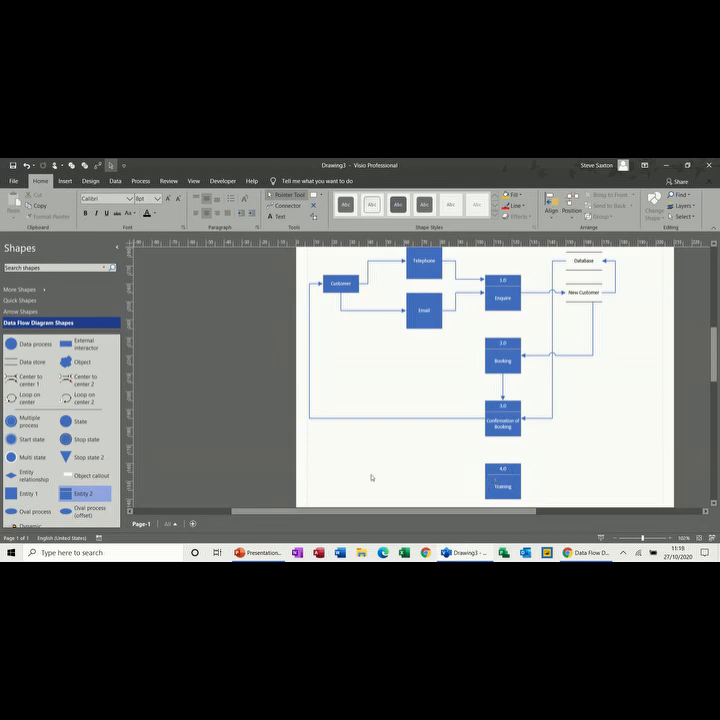
- Place an Entity 2 shape to the left of the Training box, level with it, with 5.0 in its header and Invoice in its body
{"action": "left_click_drag", "start_coordinate": [85, 494], "coordinate": [361, 484]}
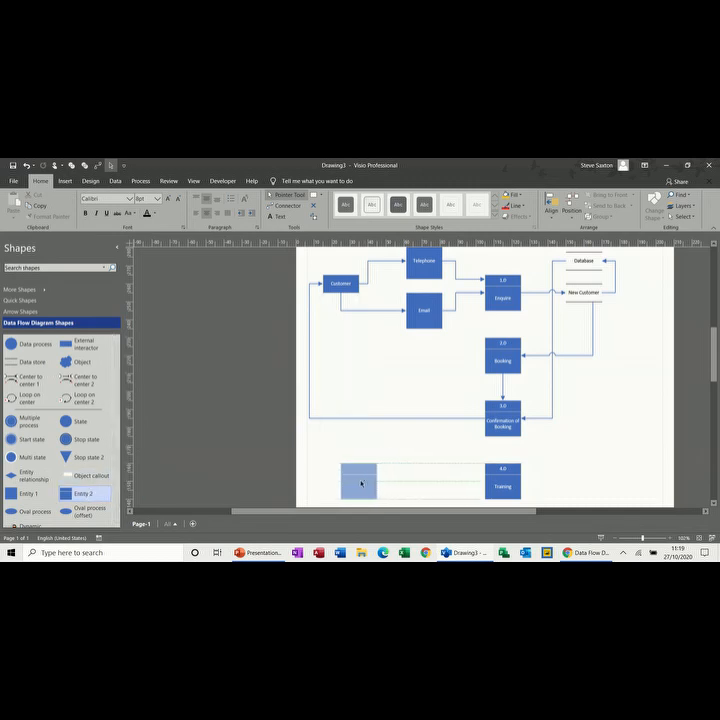
{"action": "left_click_drag", "start_coordinate": [361, 484], "coordinate": [361, 482]}
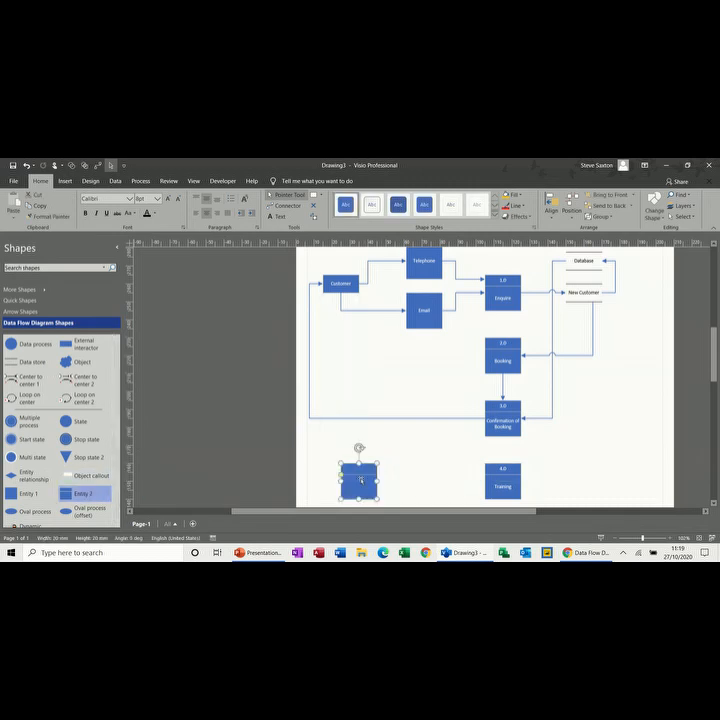
{"action": "left_click", "coordinate": [360, 471]}
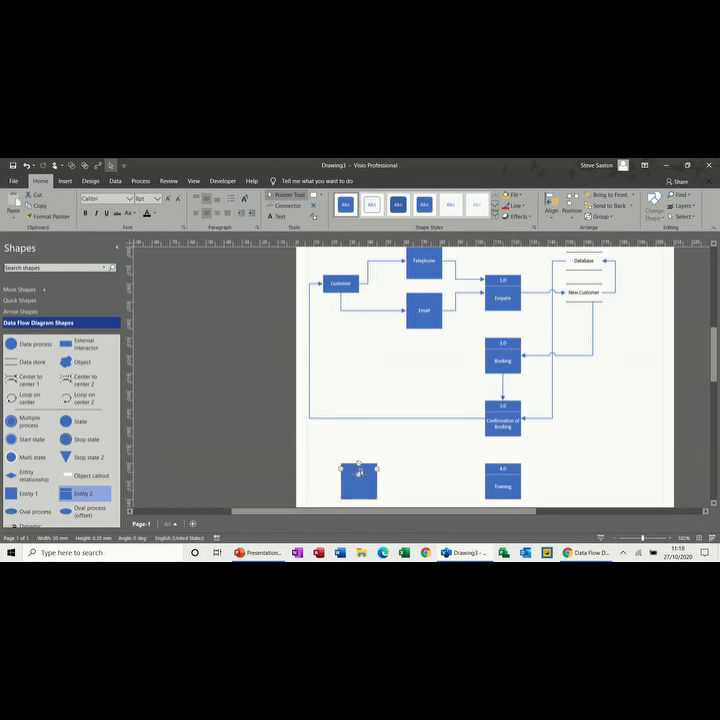
{"action": "type", "text": "5.0"}
{"action": "left_click", "coordinate": [358, 484]}
{"action": "double_click", "coordinate": [358, 485]}
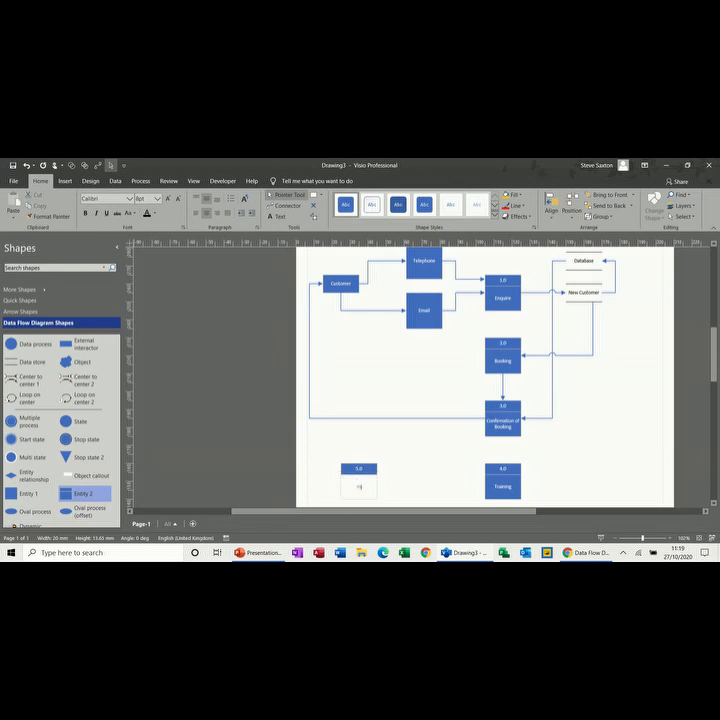
{"action": "left_click", "coordinate": [436, 471]}
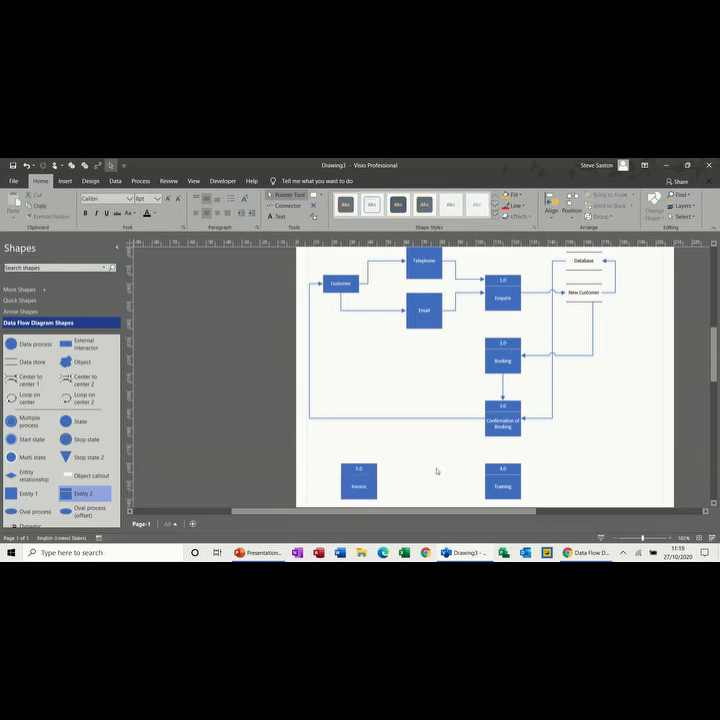
- Connect the top of Invoice to the bottom of Customer, and Database's bottom edge to the right side of Invoice's header
{"action": "left_click_drag", "start_coordinate": [715, 377], "coordinate": [716, 389]}
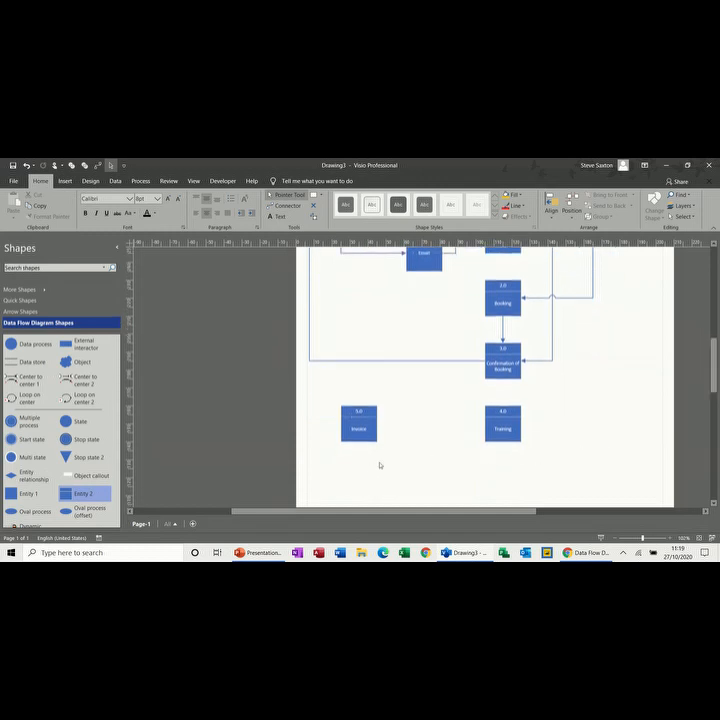
{"action": "left_click", "coordinate": [288, 206]}
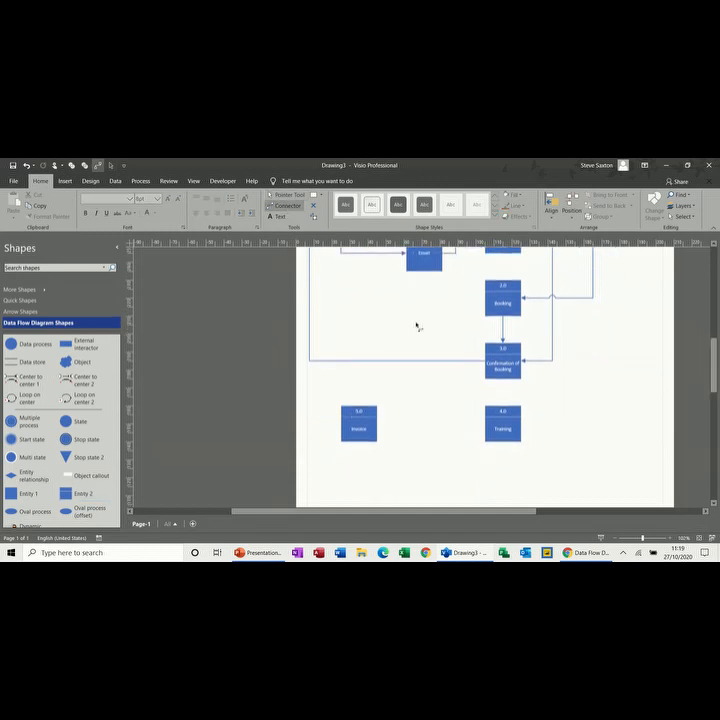
{"action": "scroll", "coordinate": [540, 438], "scroll_direction": "down", "scroll_amount": 2}
{"action": "scroll", "coordinate": [540, 438], "scroll_direction": "up", "scroll_amount": 4}
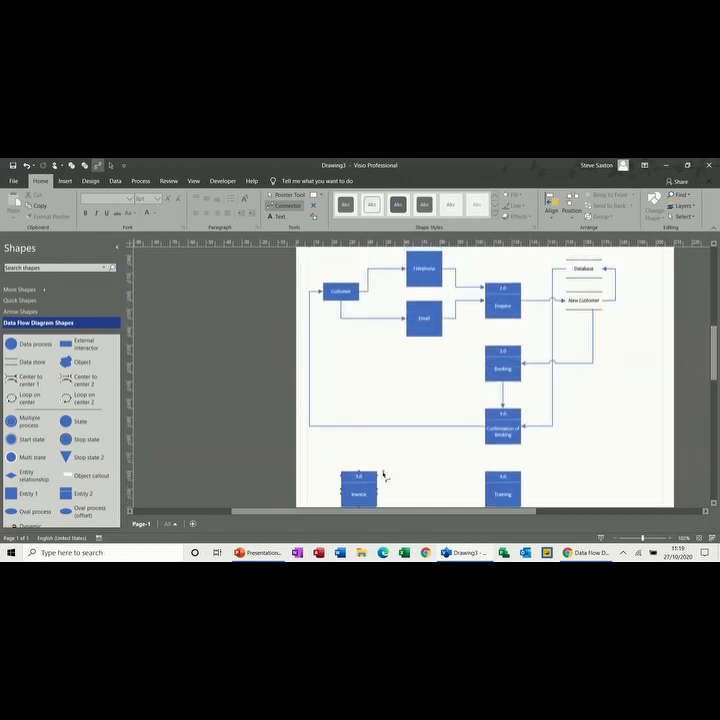
{"action": "left_click_drag", "start_coordinate": [359, 473], "coordinate": [341, 299]}
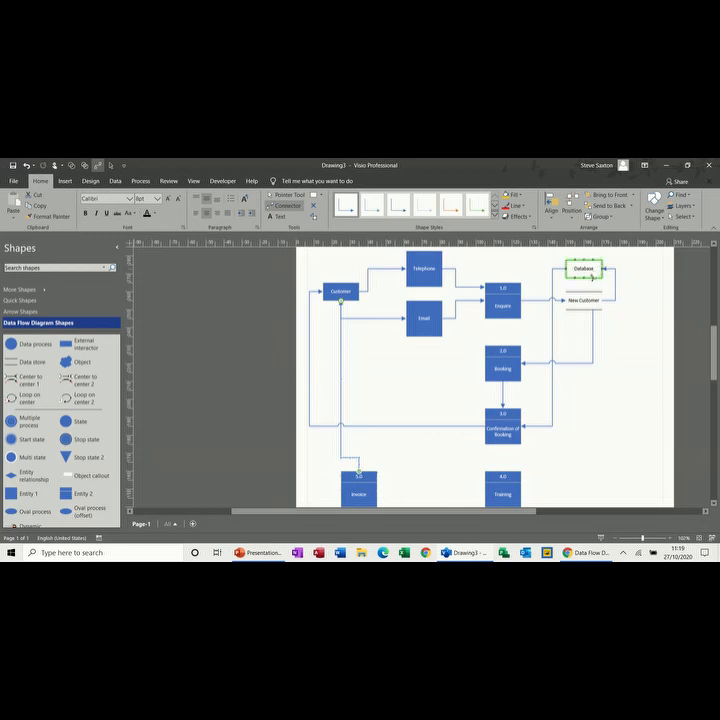
{"action": "left_click_drag", "start_coordinate": [566, 268], "coordinate": [378, 476]}
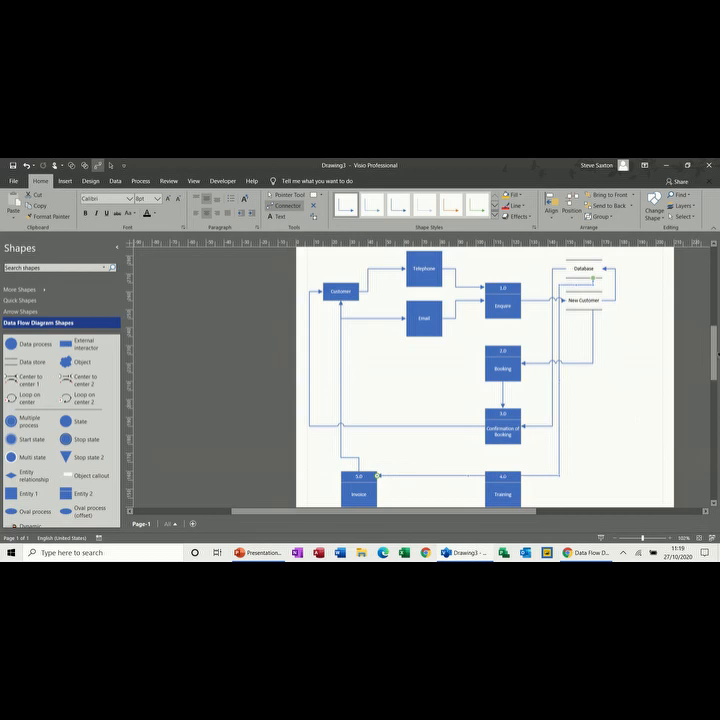
- Move the 4.0 Training box slightly lower than Invoice and change its body text to Venue Booking
{"action": "scroll", "coordinate": [537, 374], "scroll_direction": "down", "scroll_amount": 3}
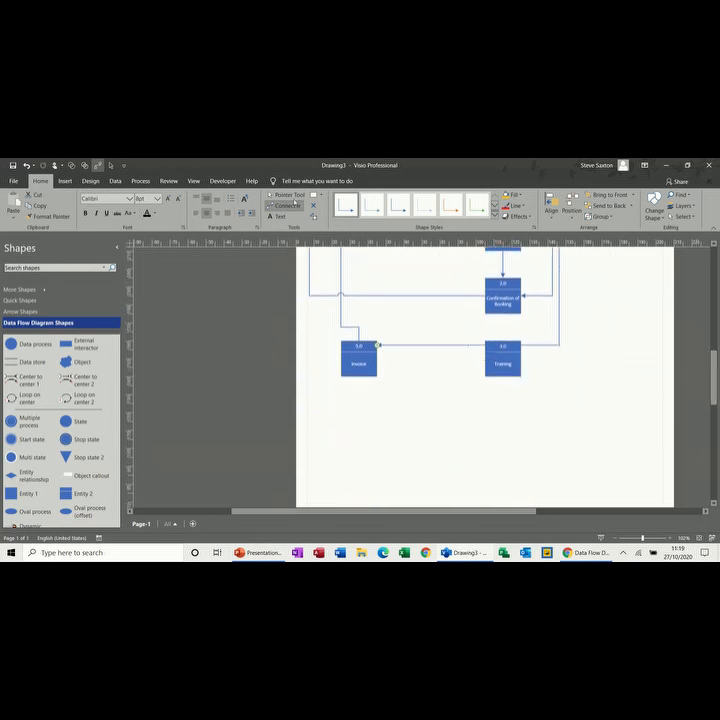
{"action": "left_click", "coordinate": [288, 195]}
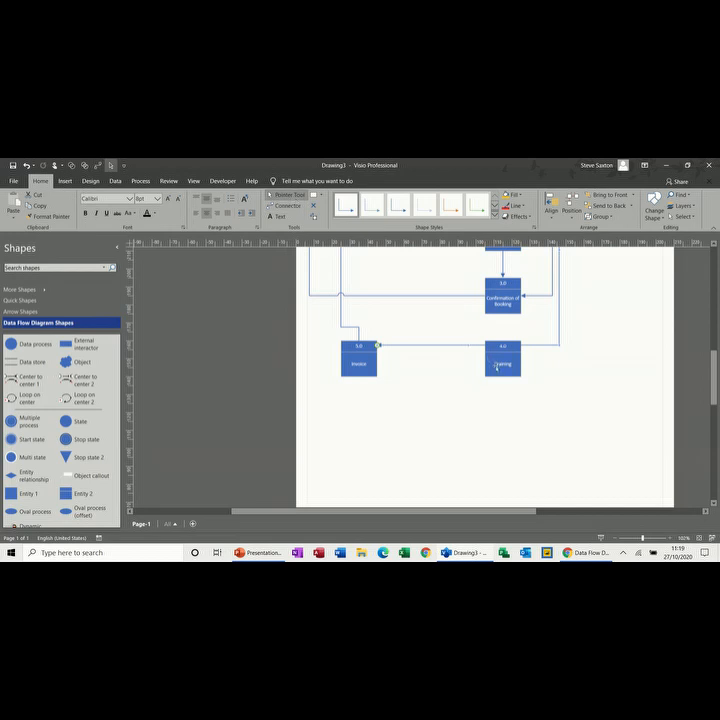
{"action": "left_click_drag", "start_coordinate": [496, 369], "coordinate": [497, 381]}
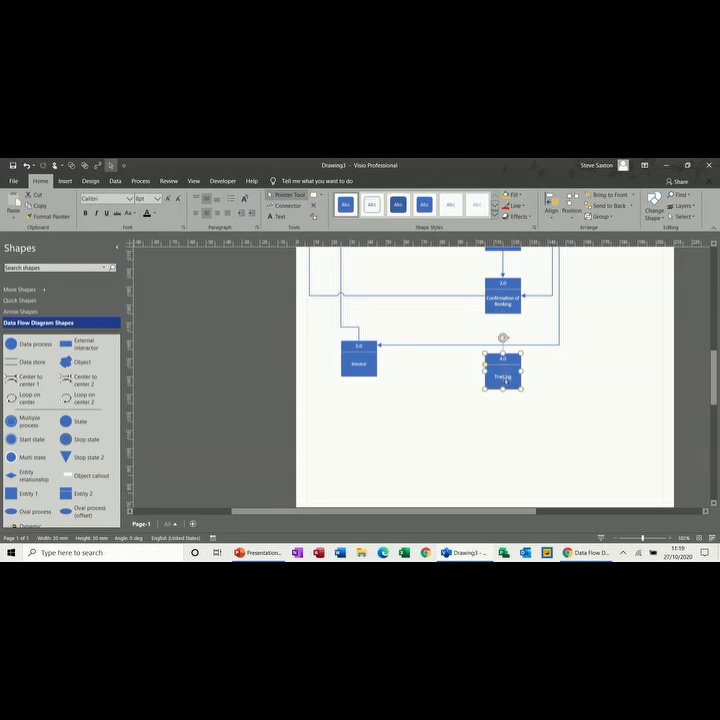
{"action": "left_click_drag", "start_coordinate": [506, 380], "coordinate": [506, 395]}
{"action": "double_click", "coordinate": [504, 391]}
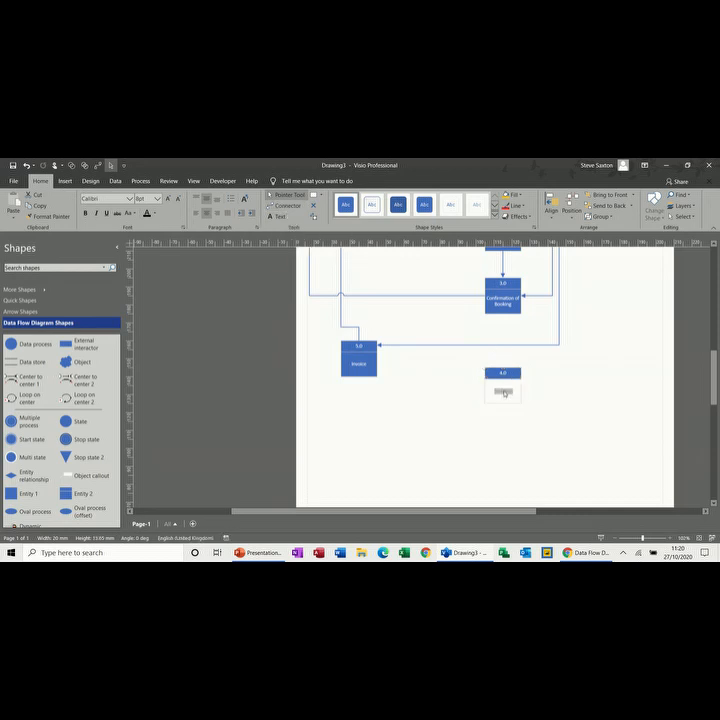
{"action": "type", "text": "Tri"}
{"action": "type", "text": "ue Booking"}
{"action": "left_click", "coordinate": [541, 388]}
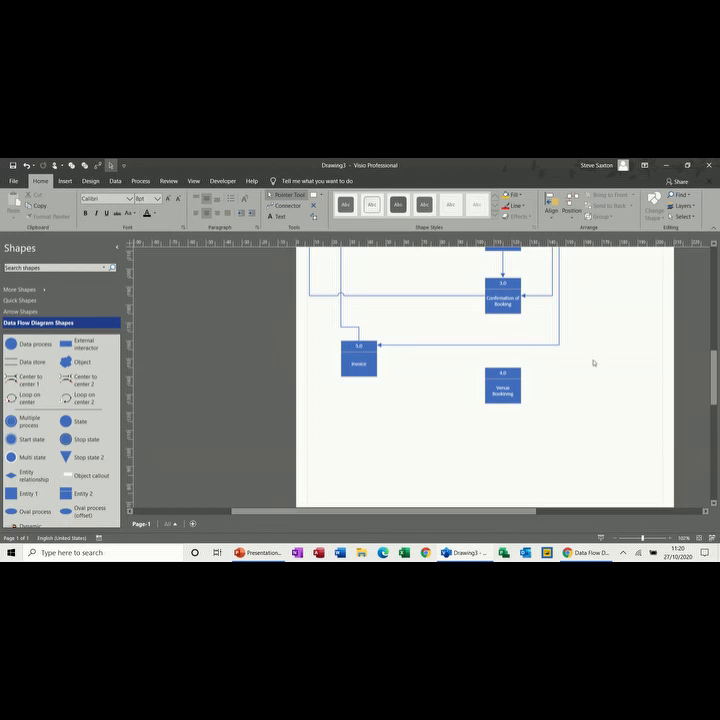
- Connect Database's bottom edge to the right side of Venue Booking's header
{"action": "left_click_drag", "start_coordinate": [714, 372], "coordinate": [714, 352]}
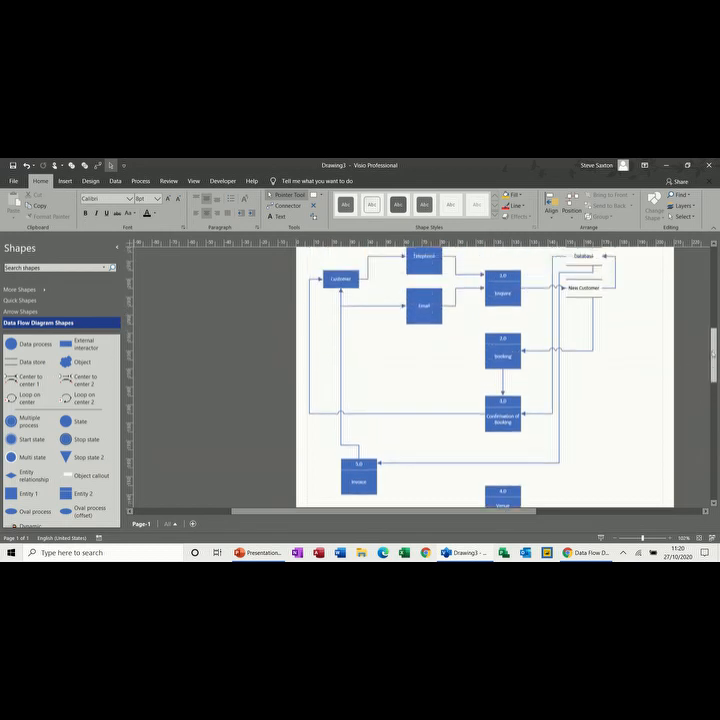
{"action": "left_click", "coordinate": [286, 205]}
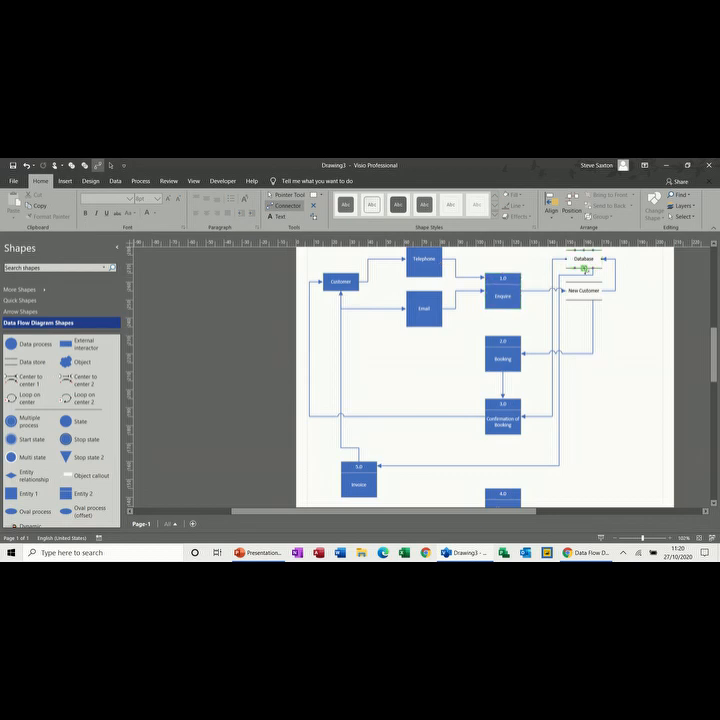
{"action": "left_click_drag", "start_coordinate": [586, 271], "coordinate": [521, 481]}
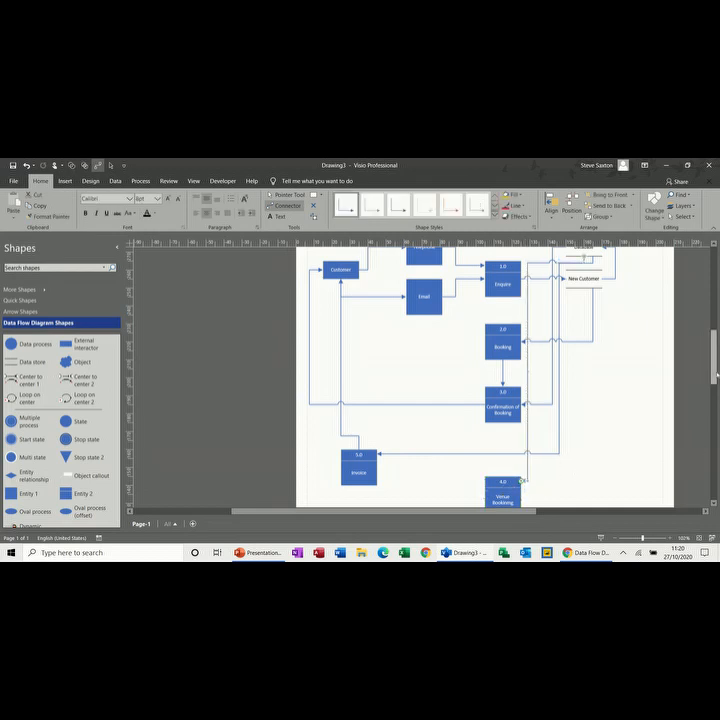
- Place an Entity 2 shape between Invoice and Venue Booking, level with Venue Booking, with 5.0 in its header and Training in its body
{"action": "scroll", "coordinate": [603, 433], "scroll_direction": "down", "scroll_amount": 3}
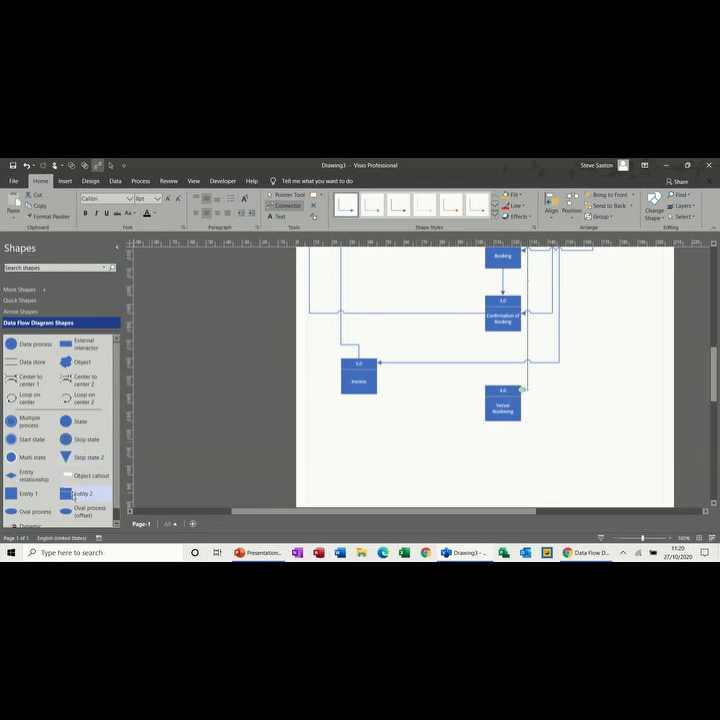
{"action": "left_click_drag", "start_coordinate": [73, 494], "coordinate": [421, 400]}
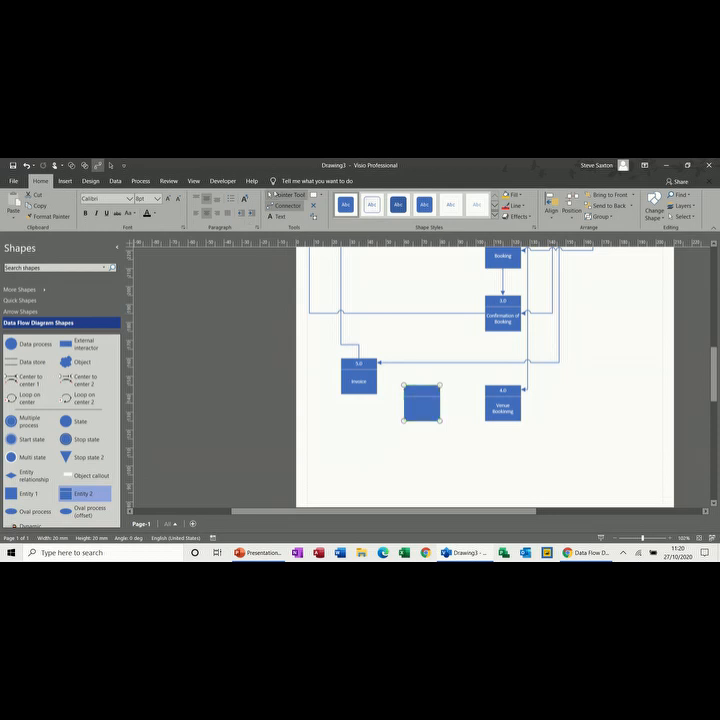
{"action": "key", "text": "ctrl+1"}
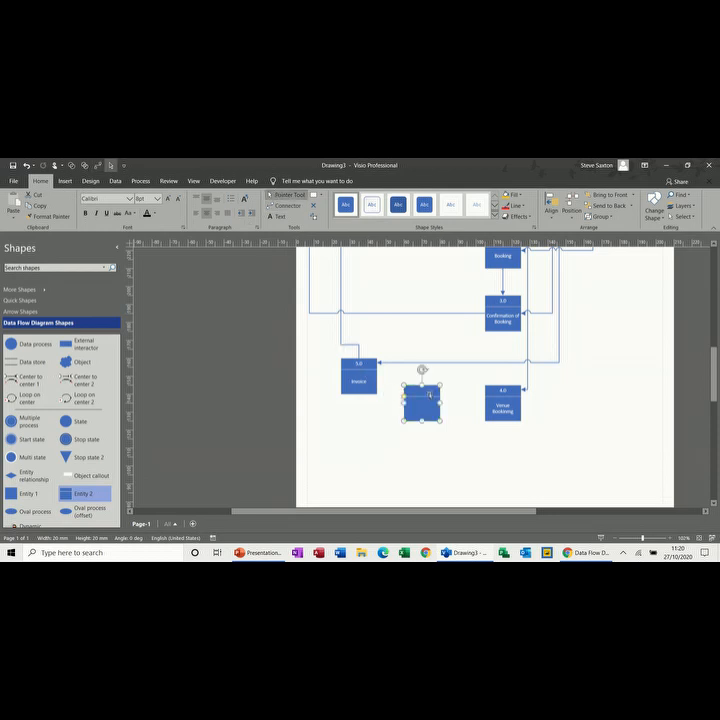
{"action": "left_click", "coordinate": [422, 396]}
{"action": "left_click", "coordinate": [424, 394]}
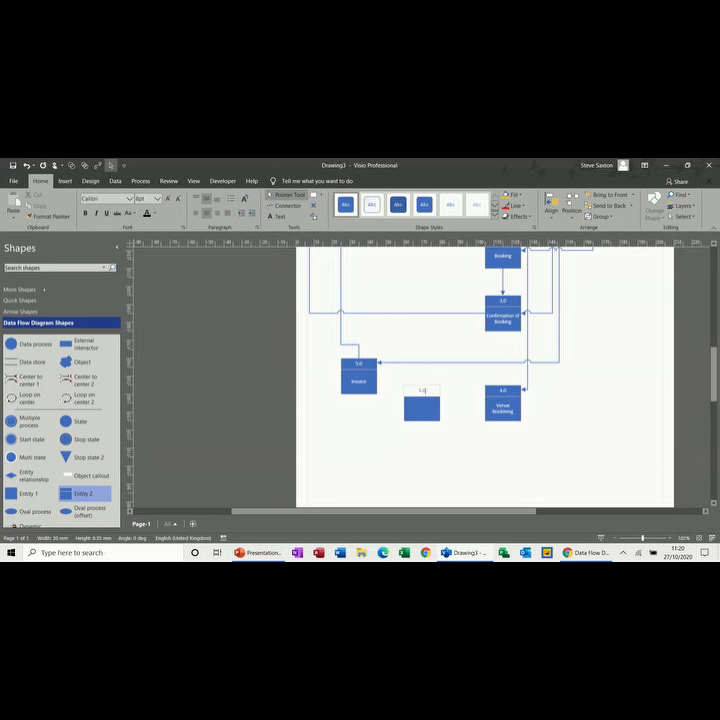
{"action": "left_click", "coordinate": [424, 405]}
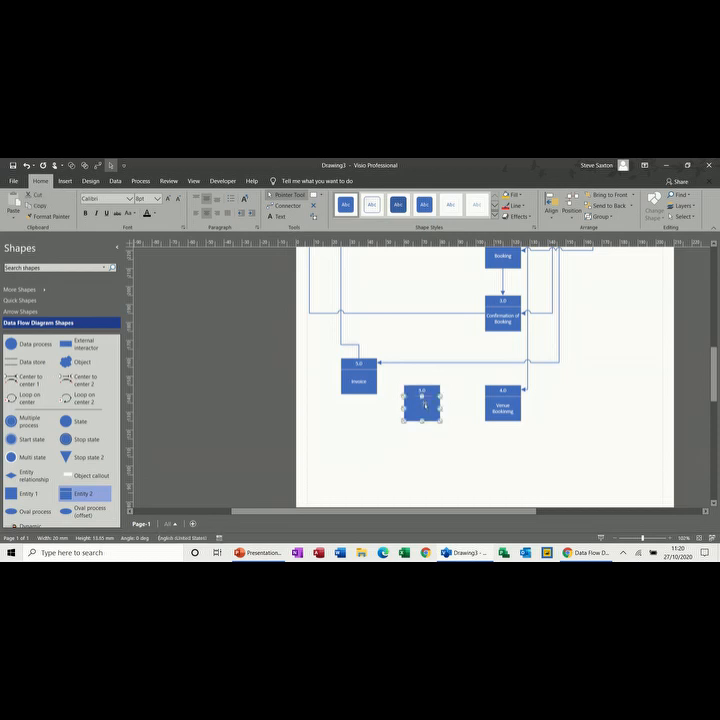
{"action": "type", "text": "Training"}
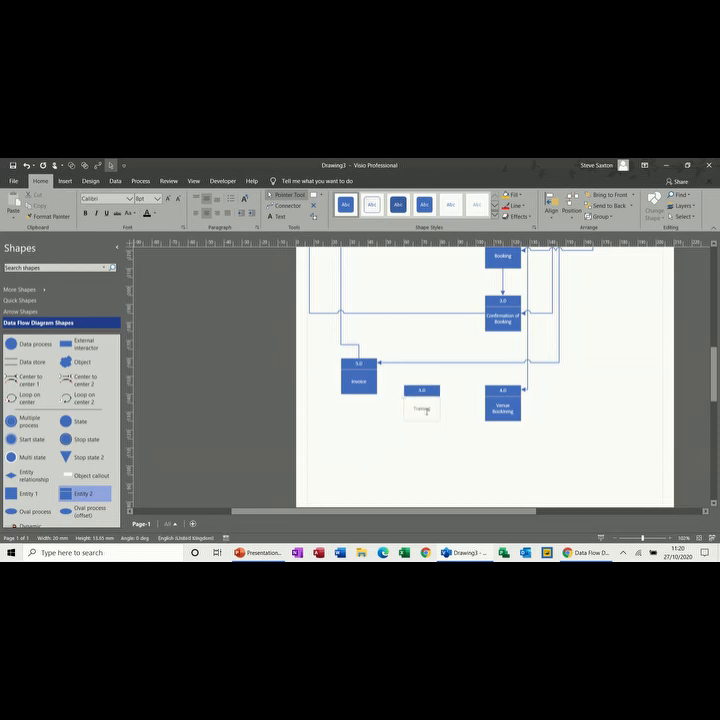
{"action": "left_click", "coordinate": [427, 437]}
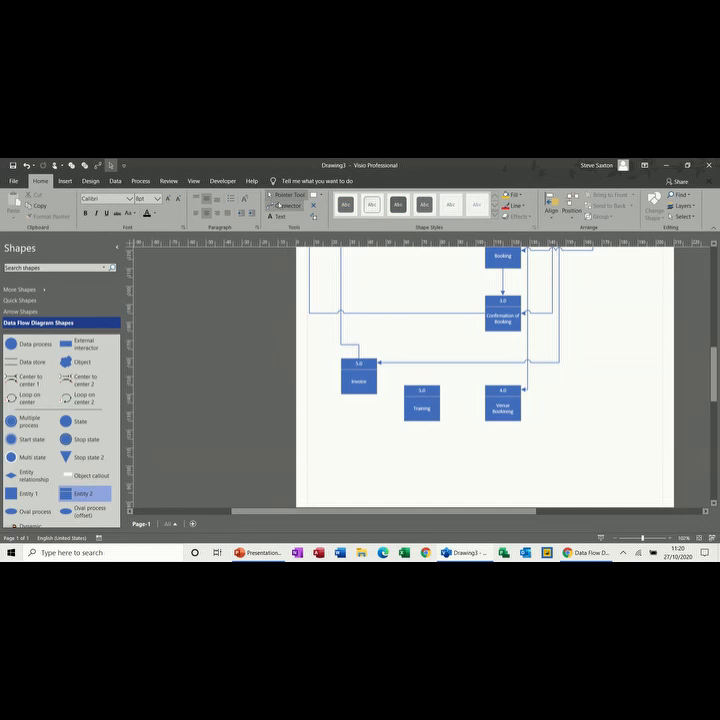
- Connect Venue Booking's left side to Training's right side, and Training's left side to the bottom of Invoice
{"action": "key", "text": "ctrl+3"}
{"action": "left_click_drag", "start_coordinate": [485, 404], "coordinate": [441, 404]}
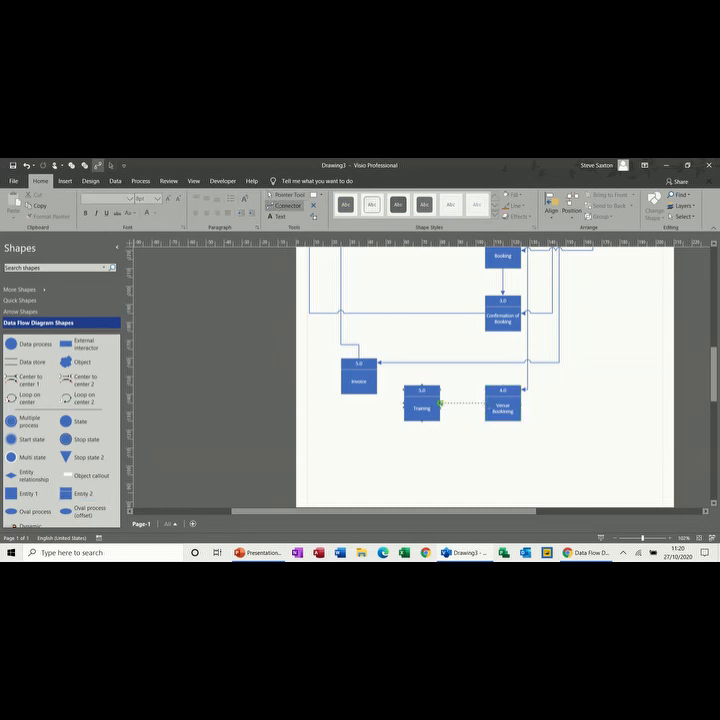
{"action": "left_click_drag", "start_coordinate": [441, 404], "coordinate": [441, 403]}
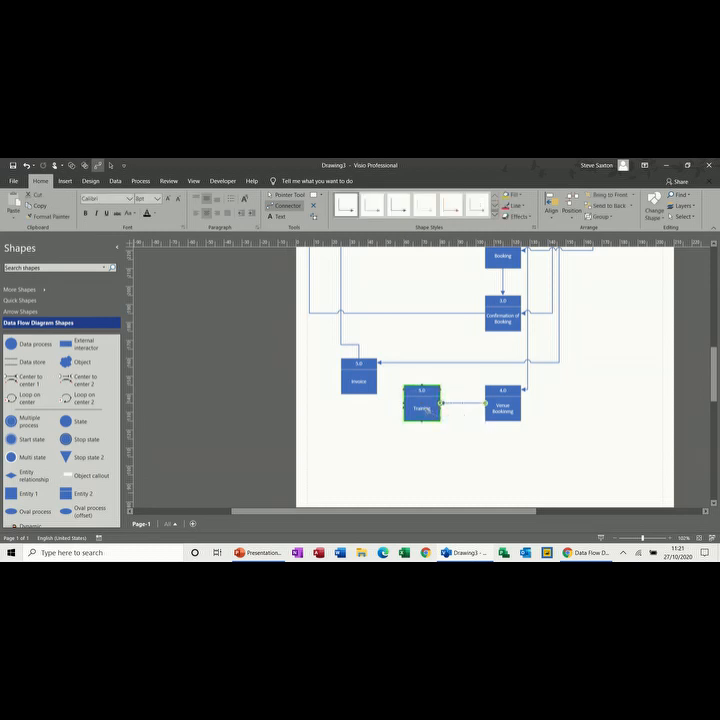
{"action": "left_click_drag", "start_coordinate": [404, 403], "coordinate": [359, 395]}
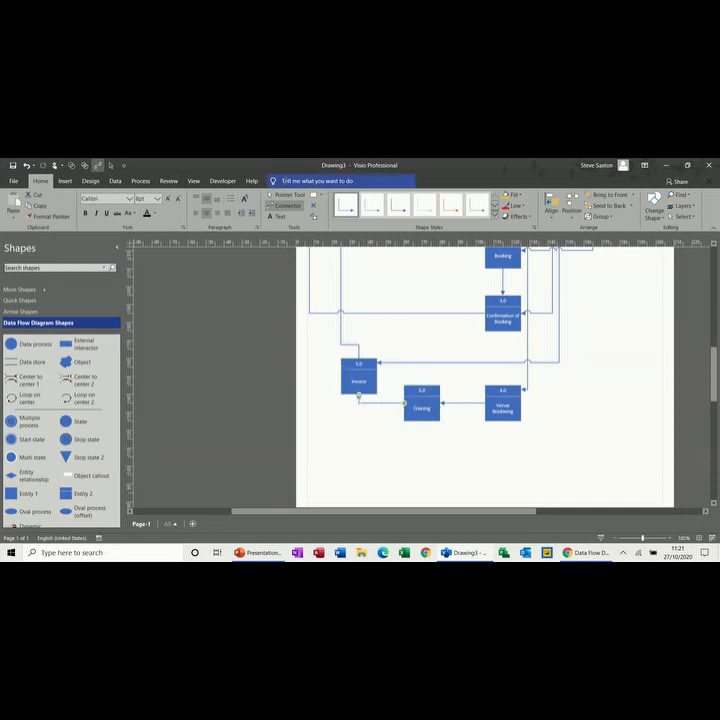
{"action": "left_click", "coordinate": [283, 195]}
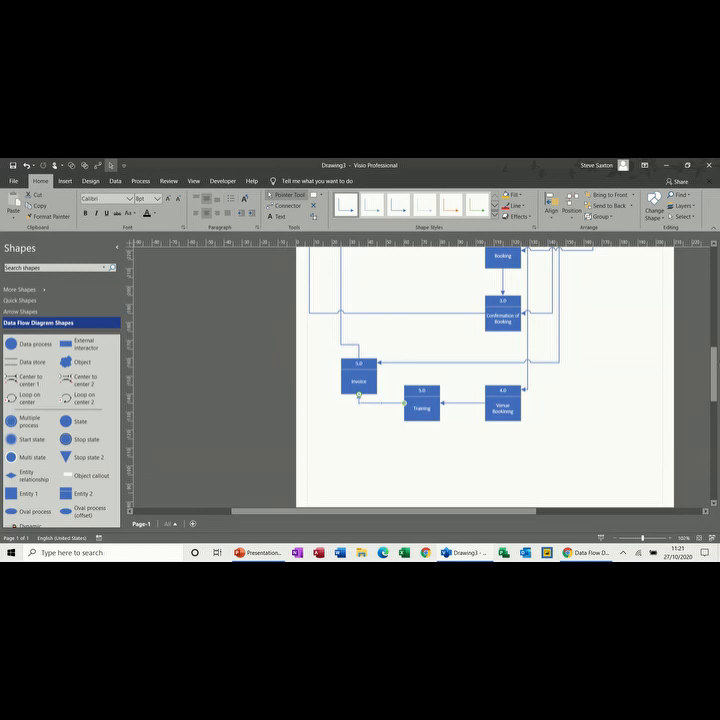
- Change the number in the Invoice box's header to 6.0
{"action": "scroll", "coordinate": [714, 343], "scroll_direction": "up", "scroll_amount": 5}
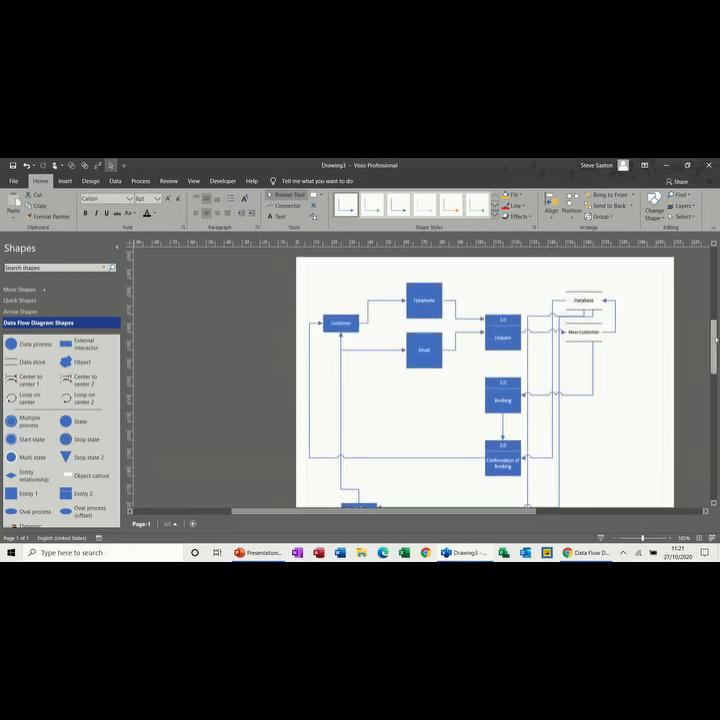
{"action": "scroll", "coordinate": [714, 340], "scroll_direction": "down", "scroll_amount": 5}
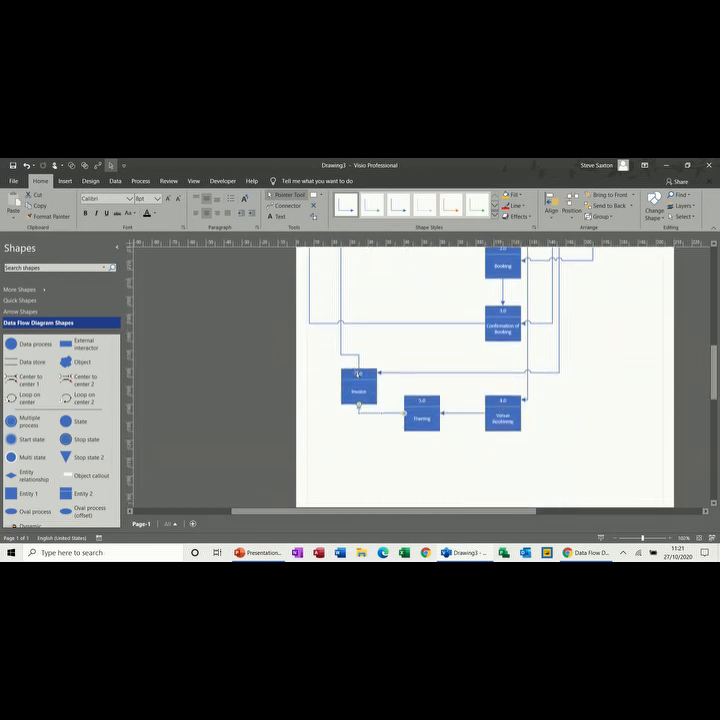
{"action": "left_click", "coordinate": [358, 373]}
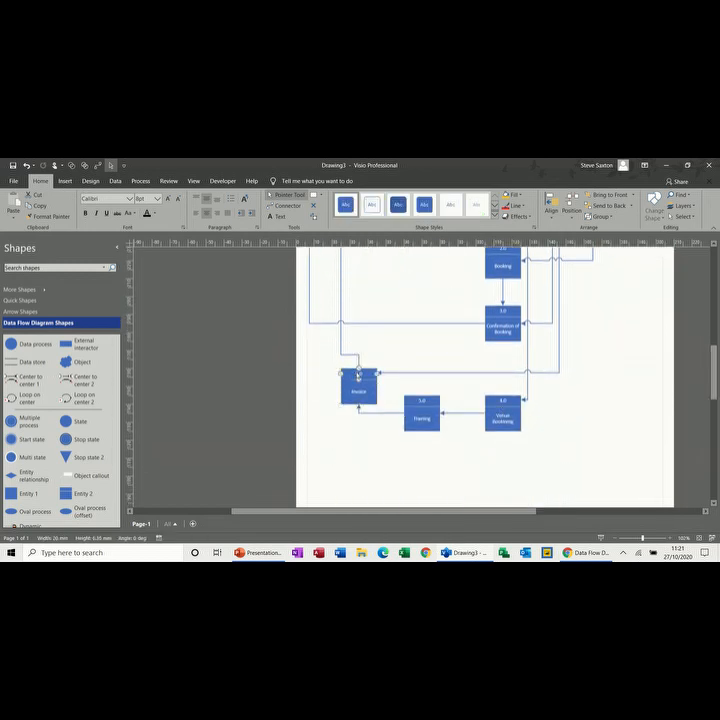
{"action": "double_click", "coordinate": [358, 373]}
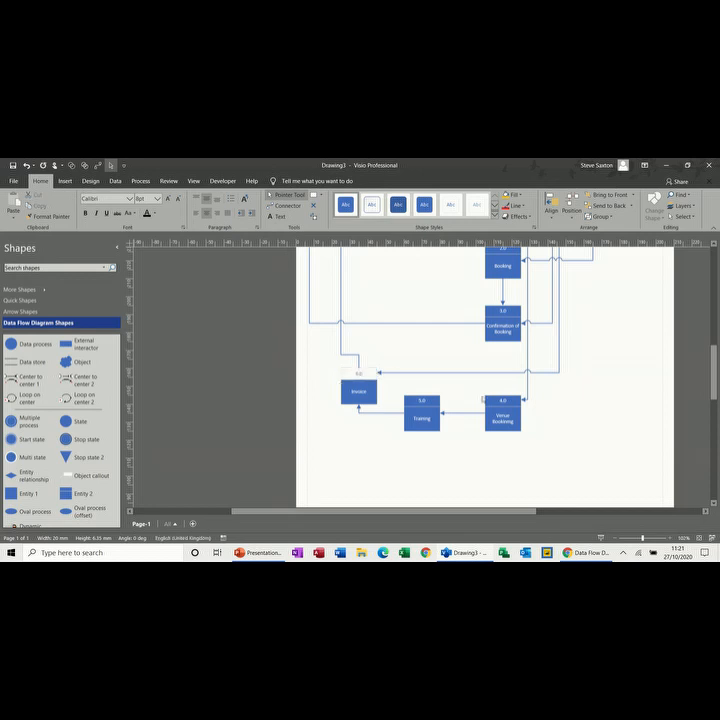
{"action": "left_click", "coordinate": [567, 421]}
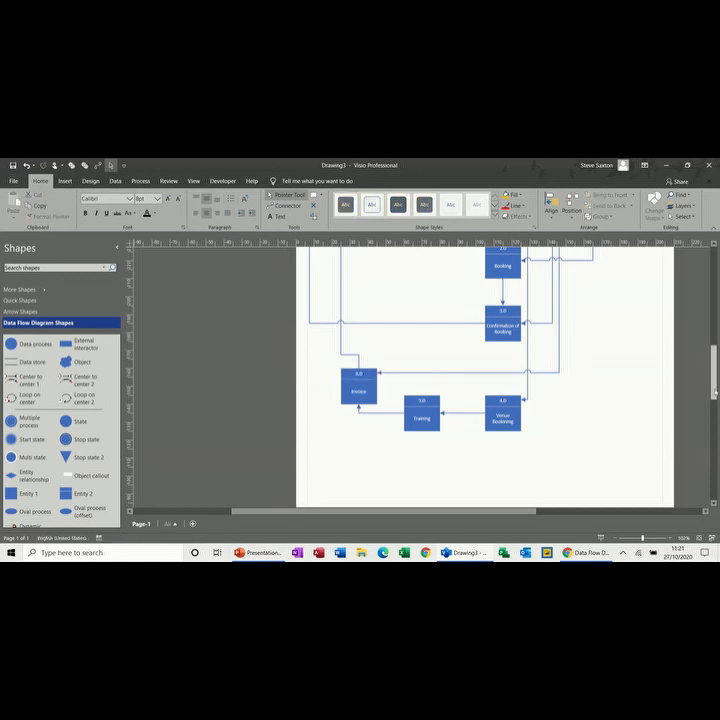
- Connect the bottom of Confirmation of Booking to the top of Venue Booking
{"action": "scroll", "coordinate": [714, 393], "scroll_direction": "up", "scroll_amount": 5}
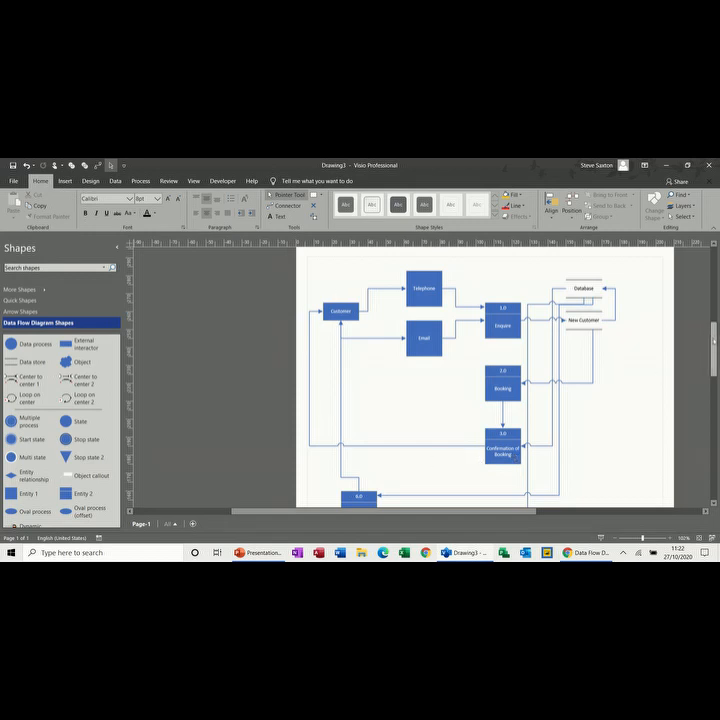
{"action": "scroll", "coordinate": [530, 330], "scroll_direction": "down", "scroll_amount": 3}
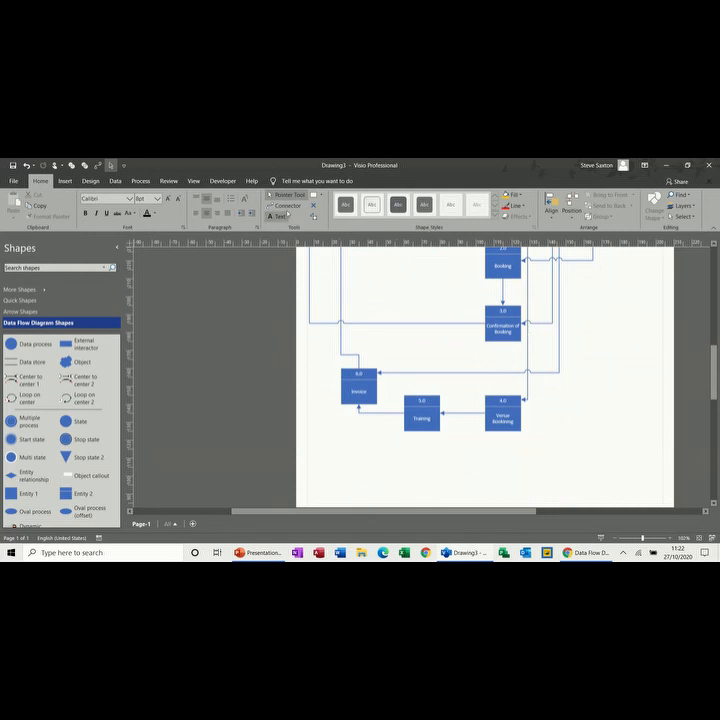
{"action": "key", "text": "ctrl+3"}
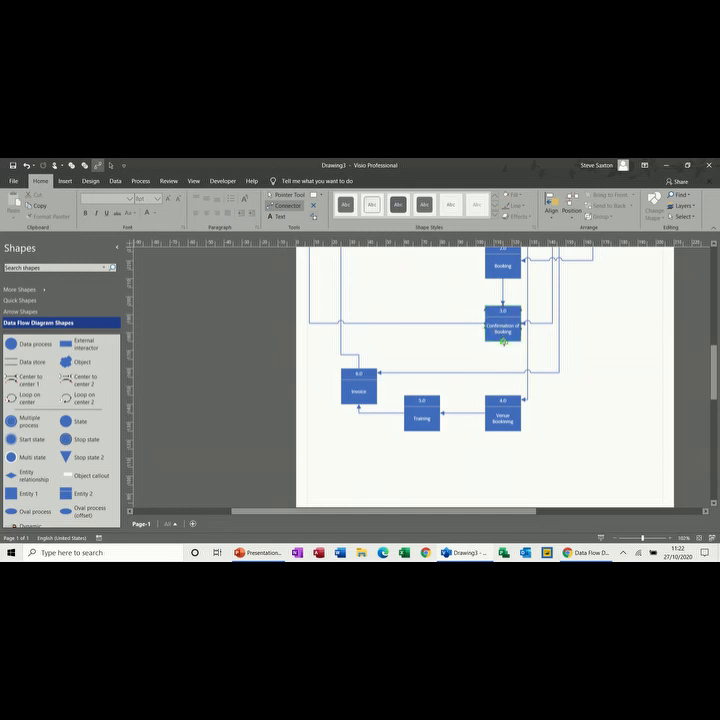
{"action": "left_click_drag", "start_coordinate": [503, 341], "coordinate": [503, 398]}
{"action": "left_click", "coordinate": [283, 197]}
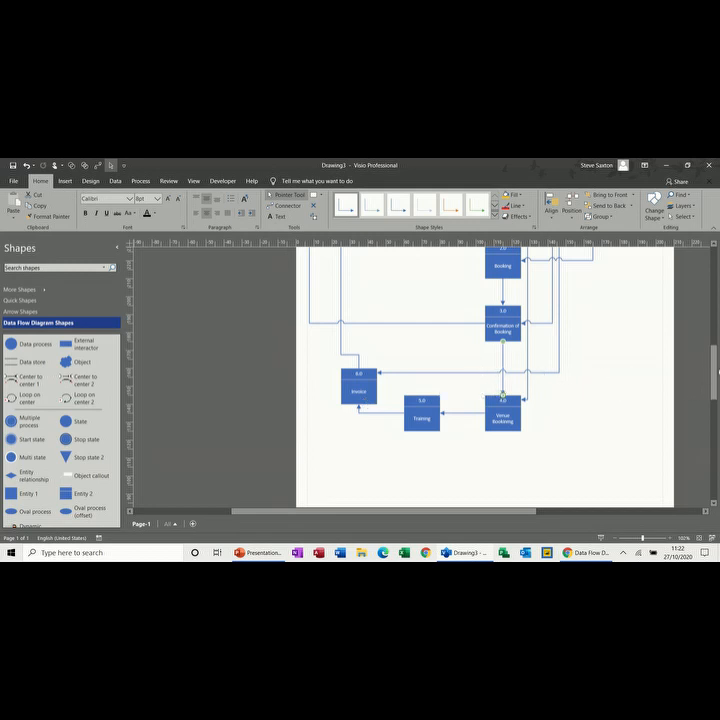
{"action": "mouse_move", "coordinate": [716, 376]}
{"action": "left_mouse_down"}
{"action": "mouse_move", "coordinate": [717, 338]}
{"action": "mouse_move", "coordinate": [717, 358]}
{"action": "left_mouse_up"}
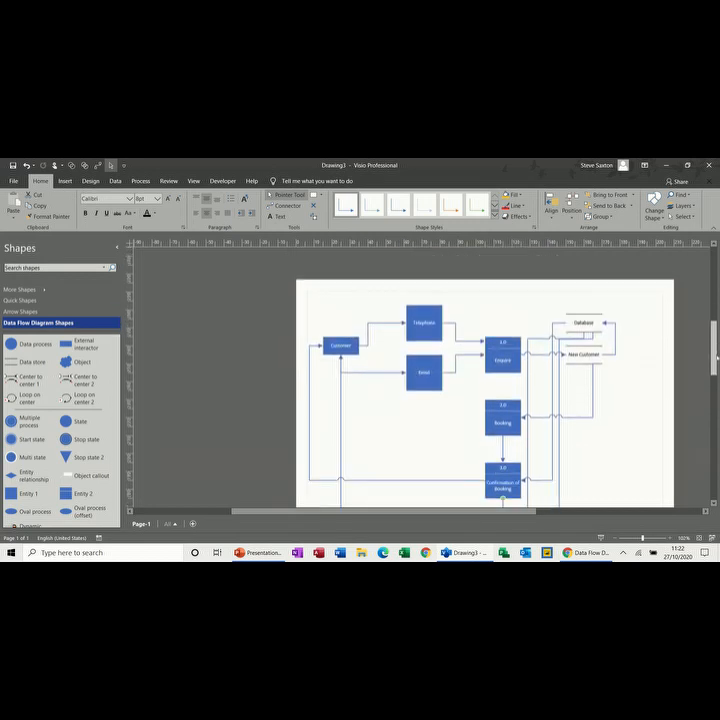
{"action": "scroll", "coordinate": [538, 455], "scroll_direction": "down", "scroll_amount": 3}
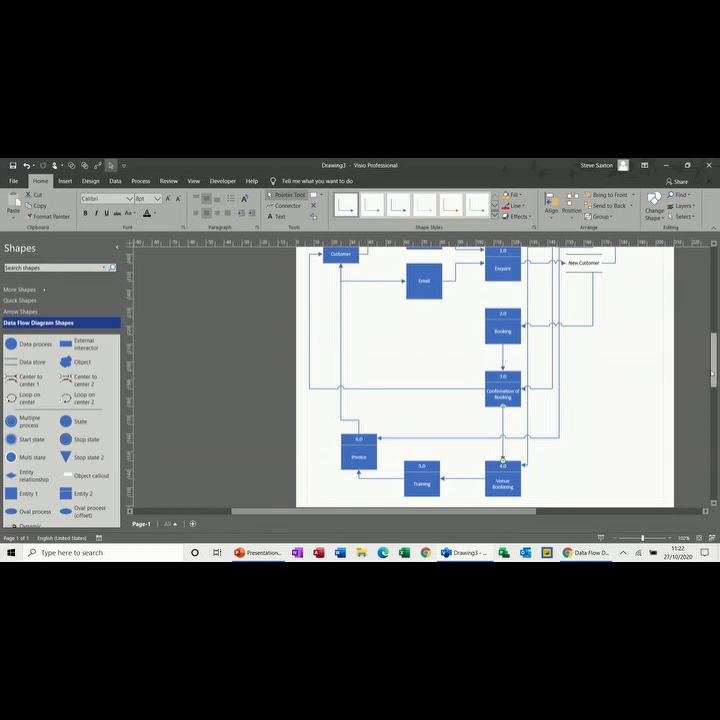
- Place a Data store shape just below the Invoice process and label it Invoice Table
{"action": "scroll", "coordinate": [467, 297], "scroll_direction": "up", "scroll_amount": 3}
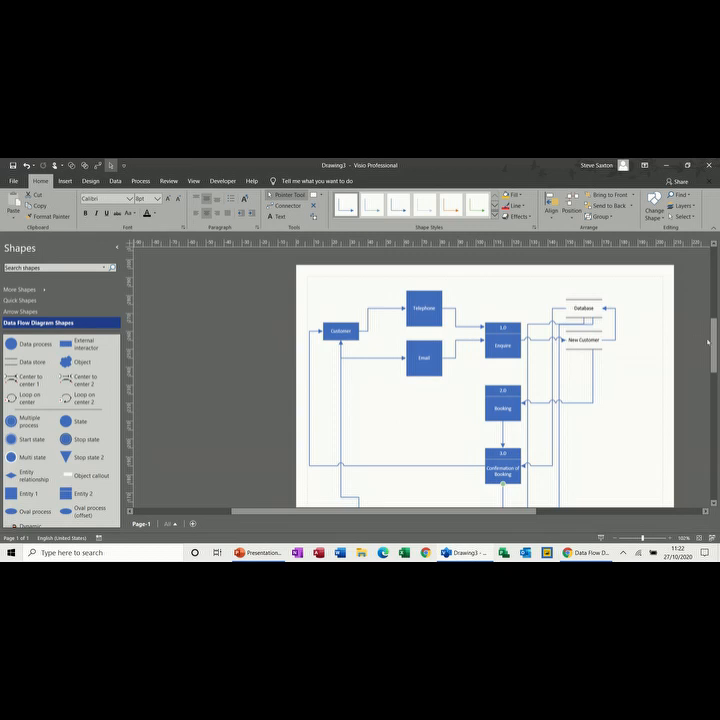
{"action": "left_click_drag", "start_coordinate": [713, 352], "coordinate": [715, 372]}
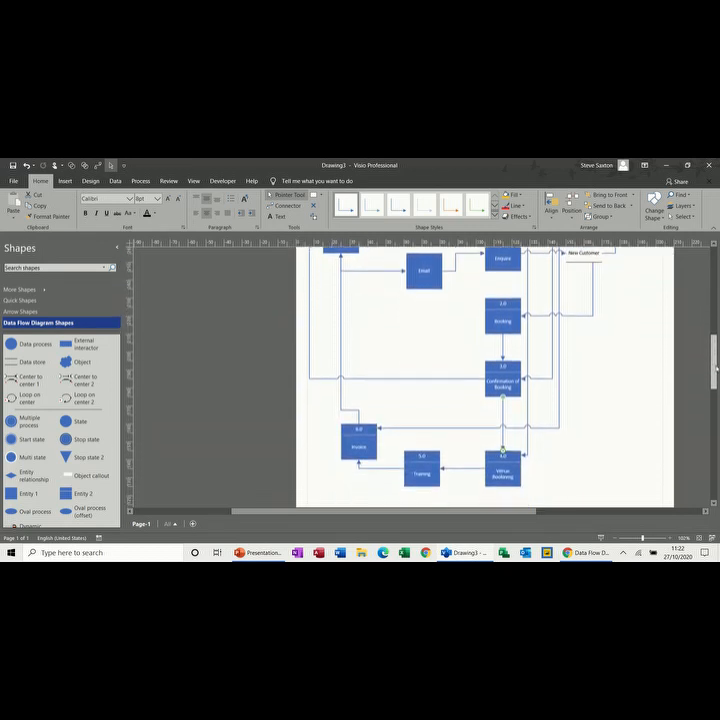
{"action": "scroll", "coordinate": [318, 484], "scroll_direction": "up", "scroll_amount": 3}
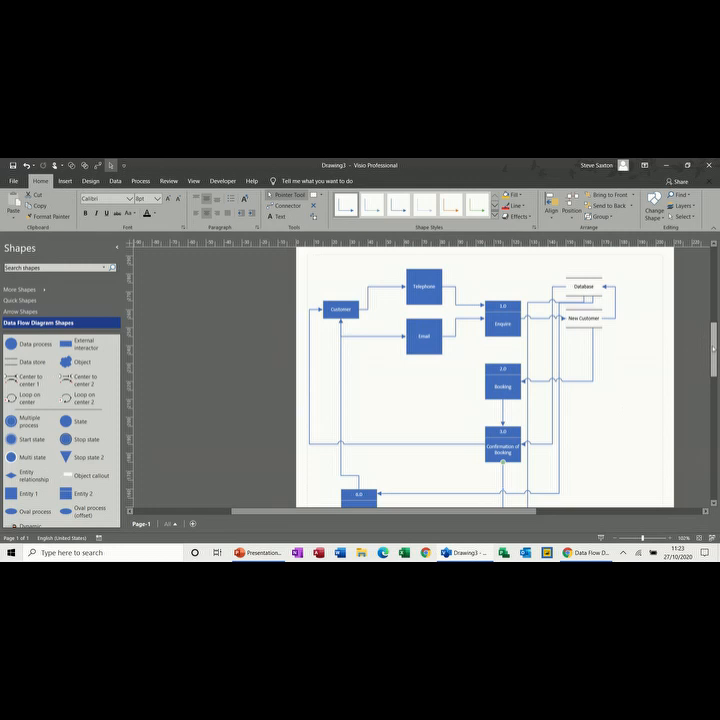
{"action": "scroll", "coordinate": [714, 345], "scroll_direction": "down", "scroll_amount": 3}
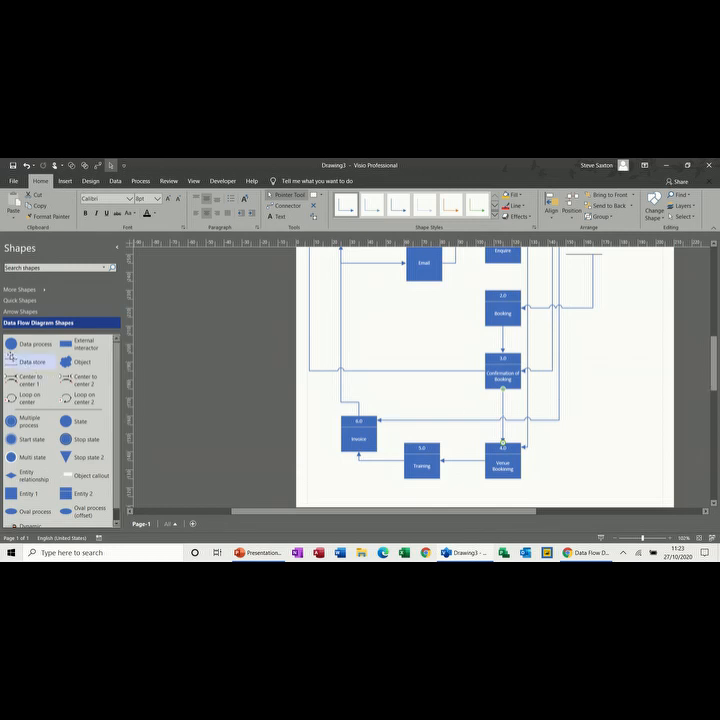
{"action": "left_click_drag", "start_coordinate": [30, 361], "coordinate": [336, 483]}
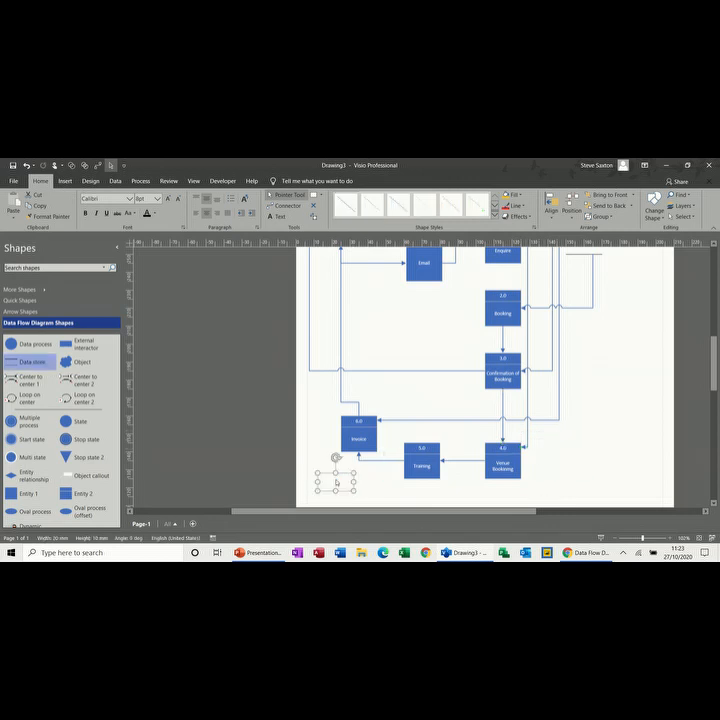
{"action": "double_click", "coordinate": [337, 483]}
{"action": "type", "text": "Invoice Table"}
{"action": "left_click", "coordinate": [283, 324]}
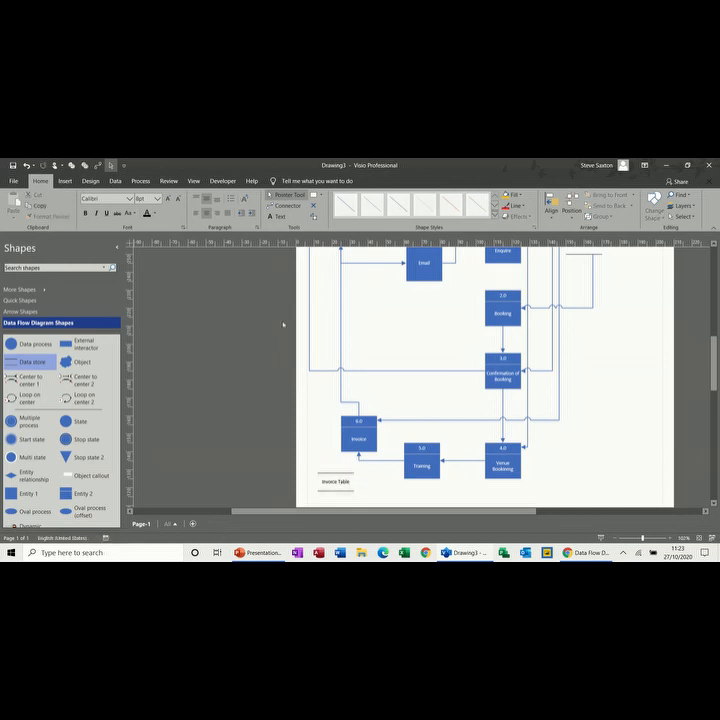
- Connect Invoice's left side to the top of Invoice Table, and Invoice Table's right side to the top of Database
{"action": "left_click", "coordinate": [288, 205]}
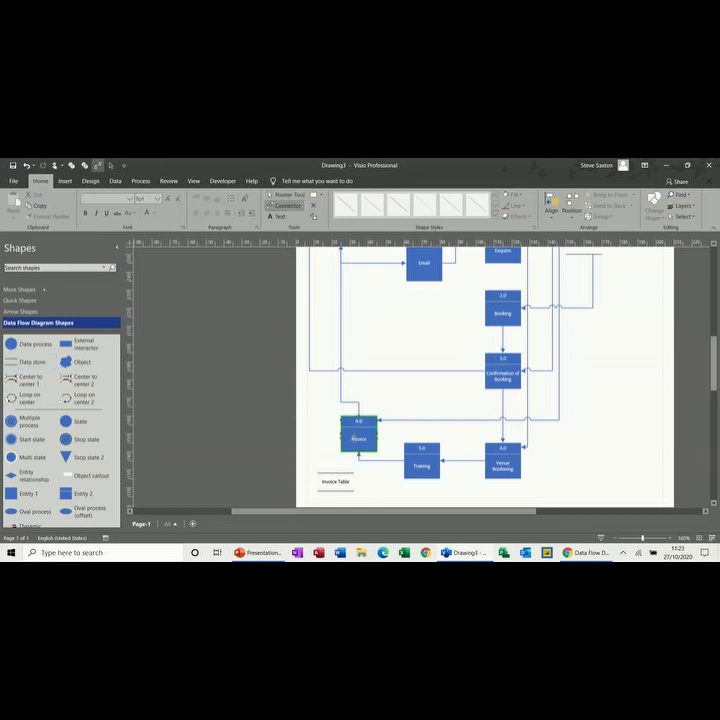
{"action": "left_click_drag", "start_coordinate": [348, 437], "coordinate": [592, 288]}
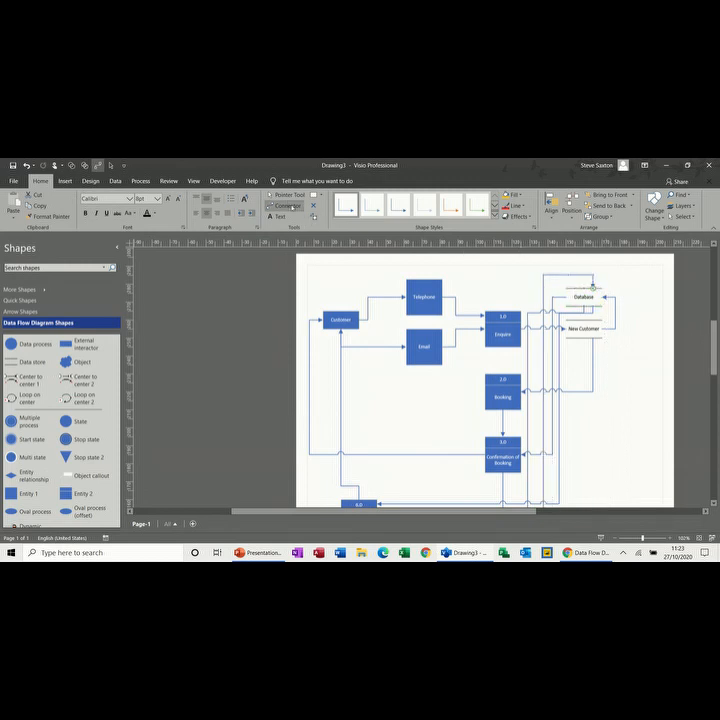
{"action": "key", "text": "ctrl+1"}
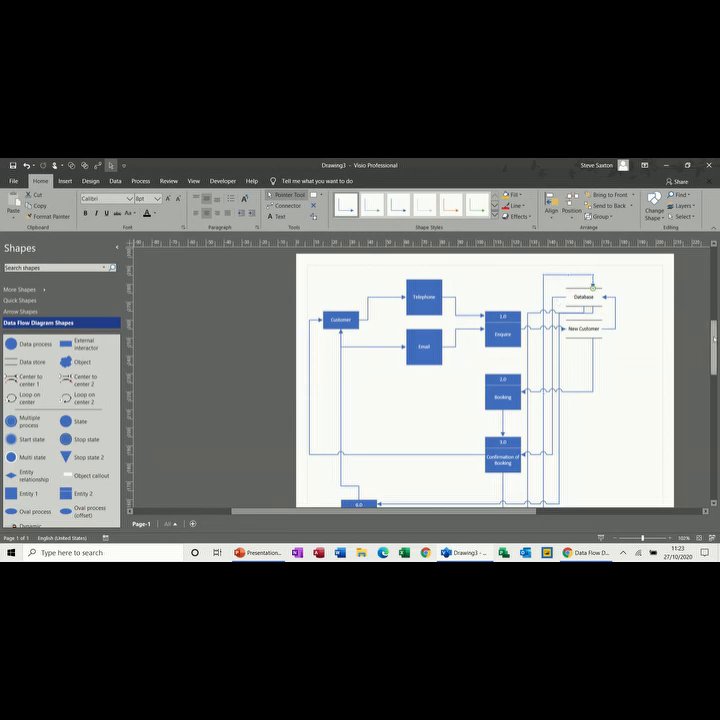
- Move the Database data store down the page, to the lower right of the Venue Booking process
{"action": "scroll", "coordinate": [700, 328], "scroll_direction": "down", "scroll_amount": 3}
{"action": "scroll", "coordinate": [632, 319], "scroll_direction": "up", "scroll_amount": 3}
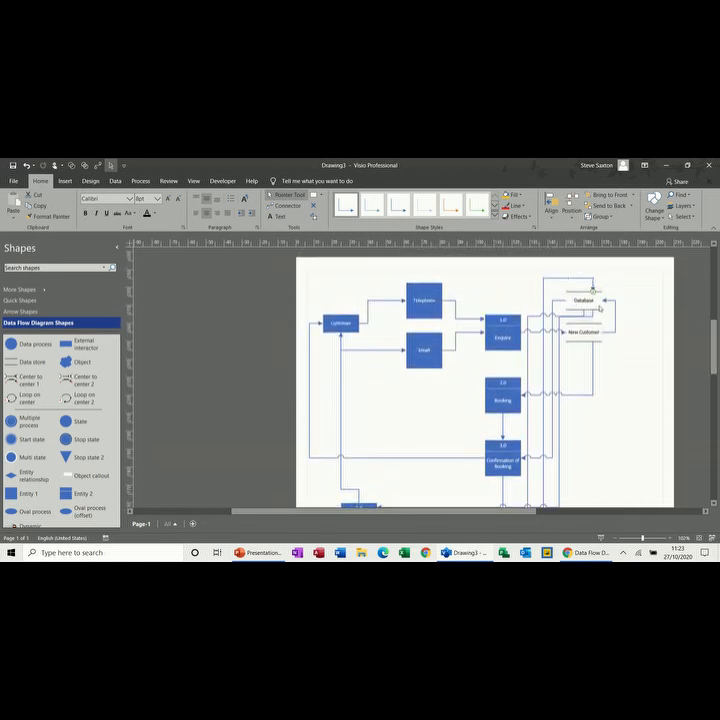
{"action": "left_click_drag", "start_coordinate": [595, 306], "coordinate": [648, 462]}
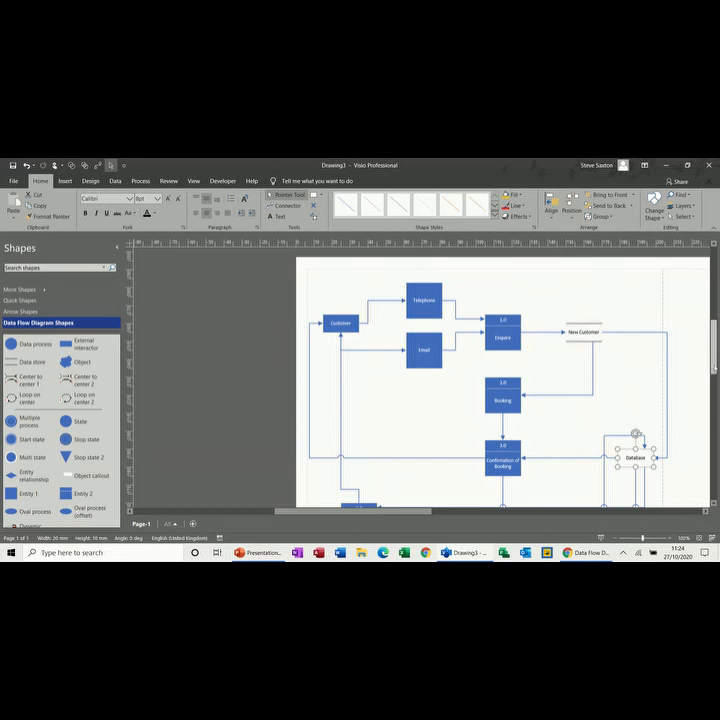
{"action": "scroll", "coordinate": [668, 368], "scroll_direction": "down", "scroll_amount": 3}
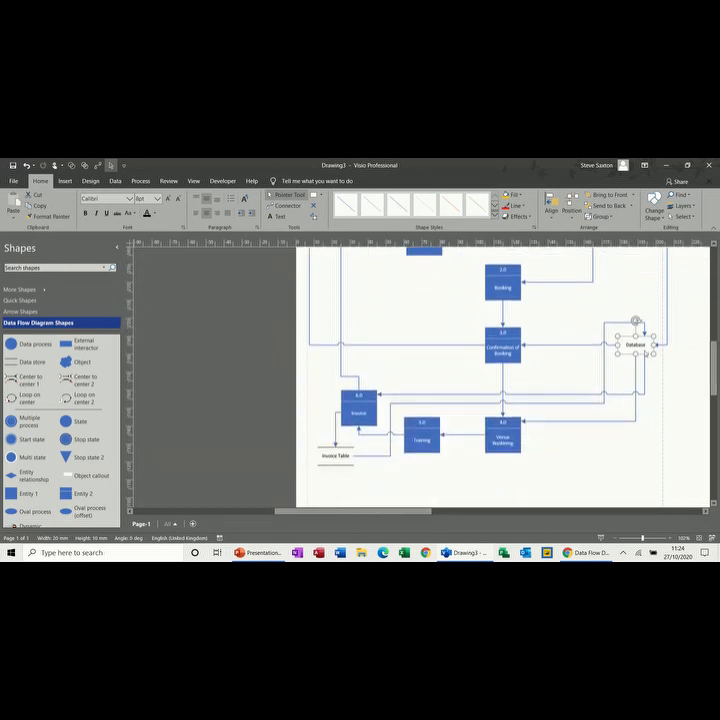
{"action": "left_click_drag", "start_coordinate": [637, 349], "coordinate": [591, 468]}
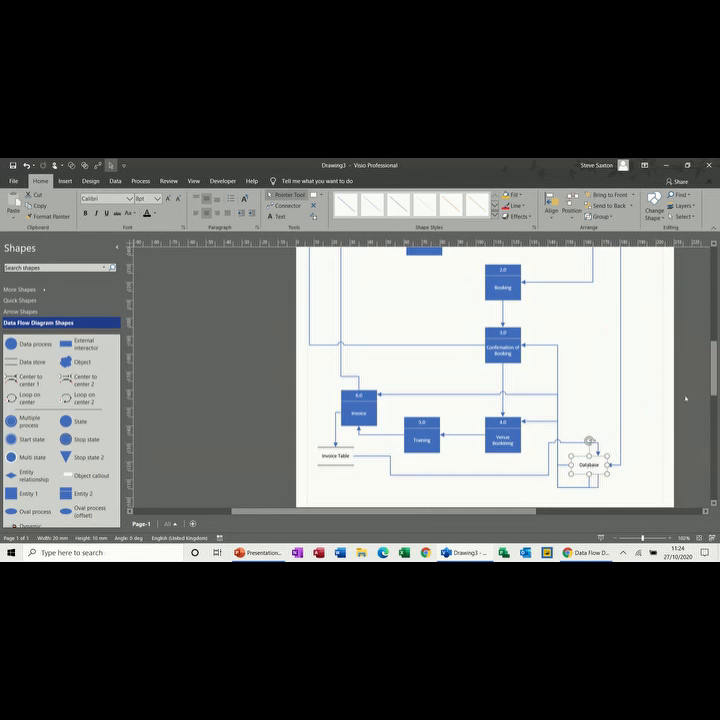
{"action": "mouse_move", "coordinate": [710, 381]}
{"action": "left_mouse_down"}
{"action": "mouse_move", "coordinate": [713, 351]}
{"action": "mouse_move", "coordinate": [719, 396]}
{"action": "left_mouse_up"}
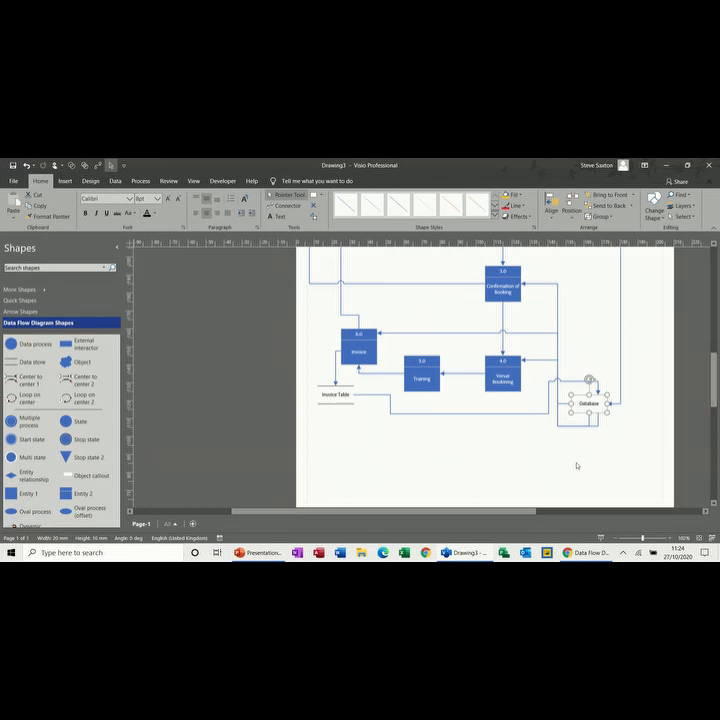
- Reattach the Database end of the Invoice Table connector from the top to the bottom of Database
{"action": "left_click", "coordinate": [580, 455]}
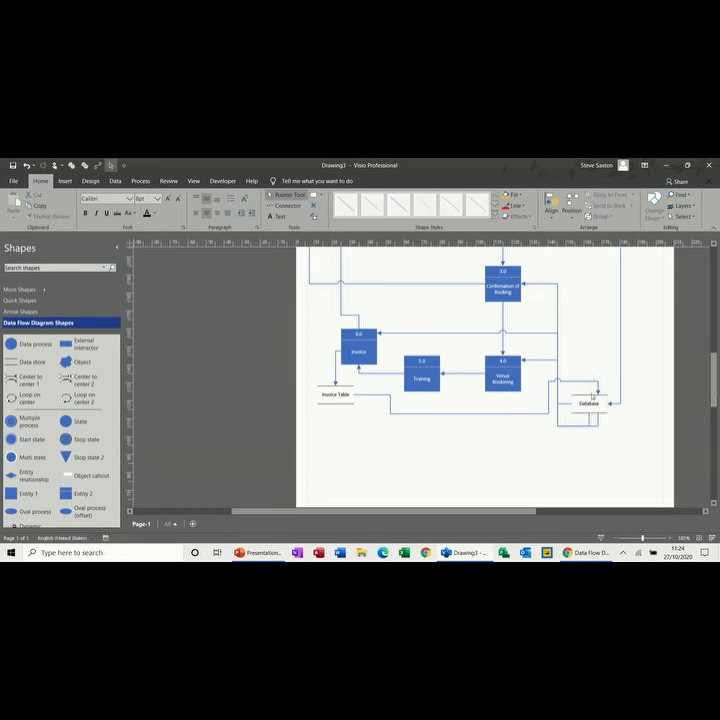
{"action": "left_click", "coordinate": [597, 392]}
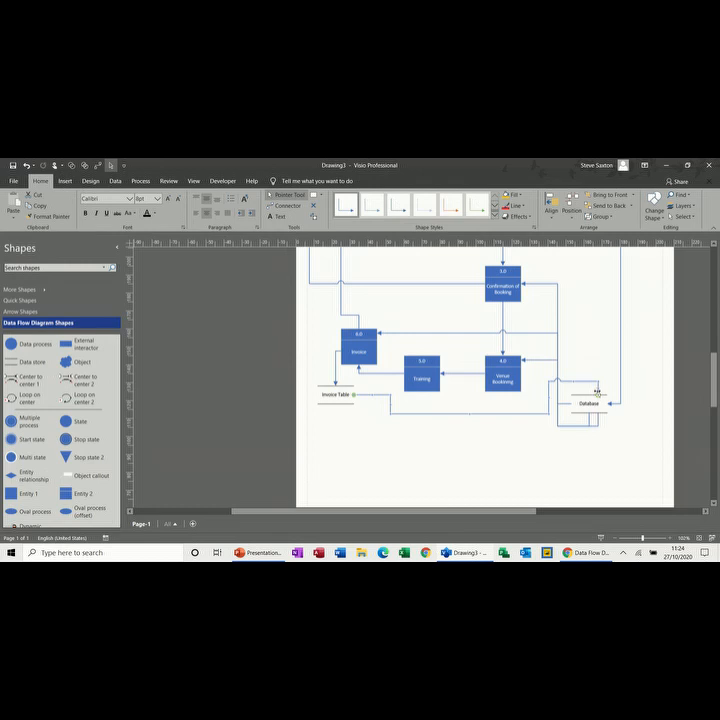
{"action": "left_click_drag", "start_coordinate": [598, 395], "coordinate": [580, 430]}
{"action": "left_click", "coordinate": [619, 436]}
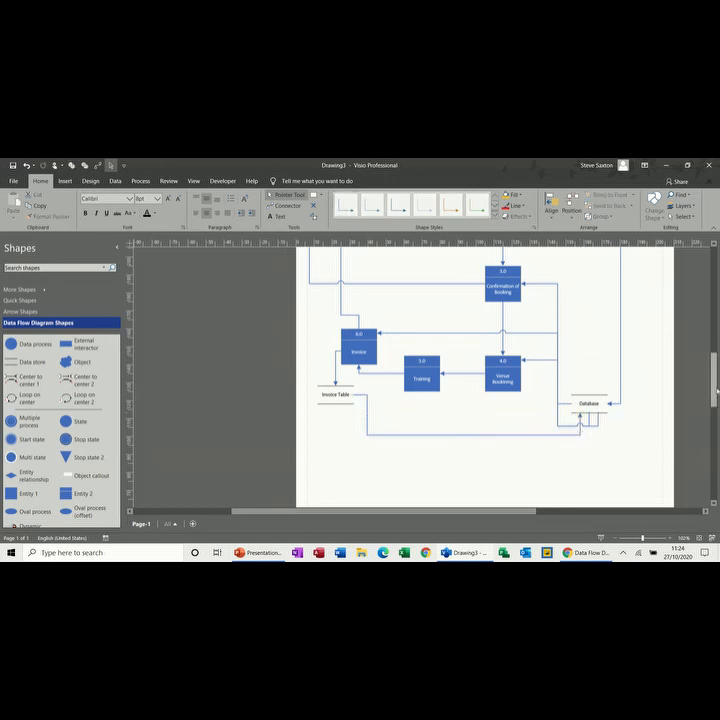
- Add a Data store shape labelled Booking Table, positioned below Venue Booking and clear of the connector between Invoice Table and Database
{"action": "mouse_move", "coordinate": [716, 391]}
{"action": "left_mouse_down"}
{"action": "mouse_move", "coordinate": [716, 374]}
{"action": "mouse_move", "coordinate": [718, 394]}
{"action": "left_mouse_up"}
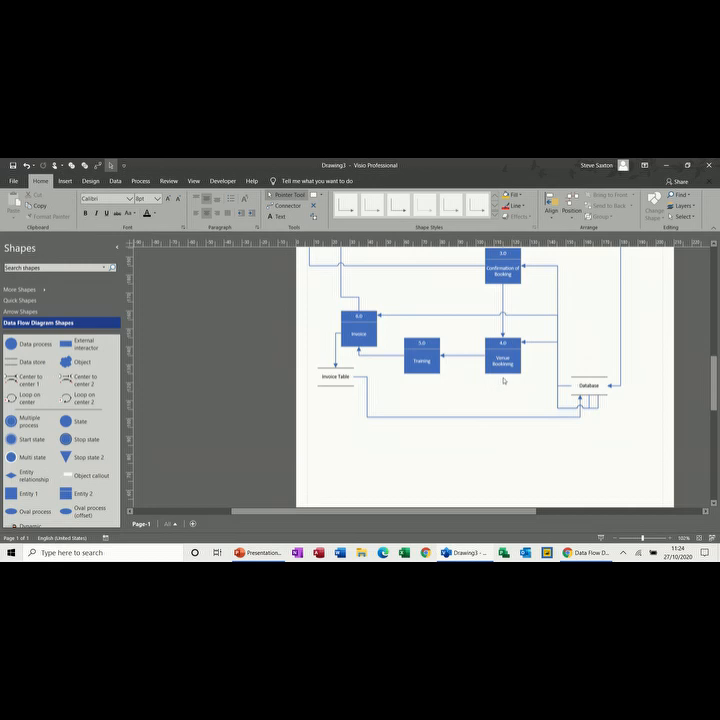
{"action": "left_click_drag", "start_coordinate": [32, 361], "coordinate": [502, 397]}
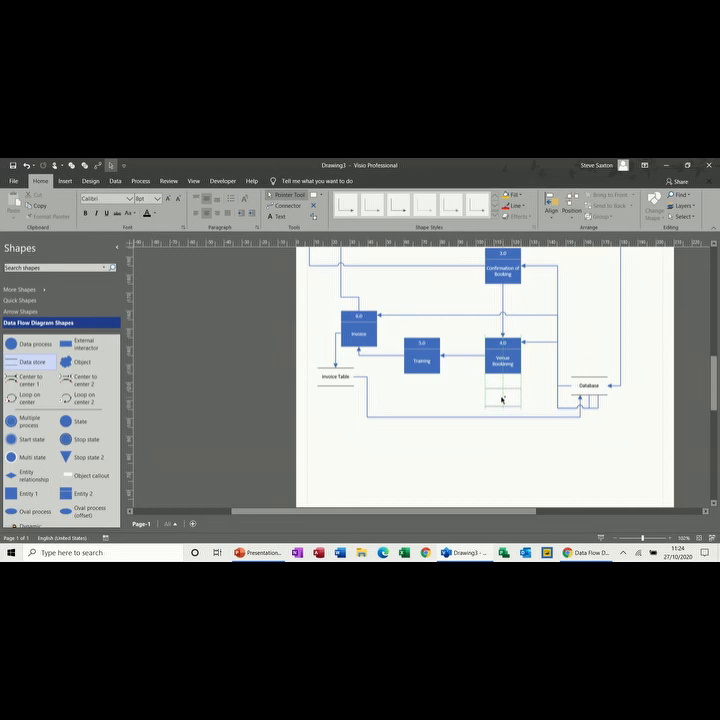
{"action": "double_click", "coordinate": [503, 397]}
{"action": "type", "text": "Booking Table"}
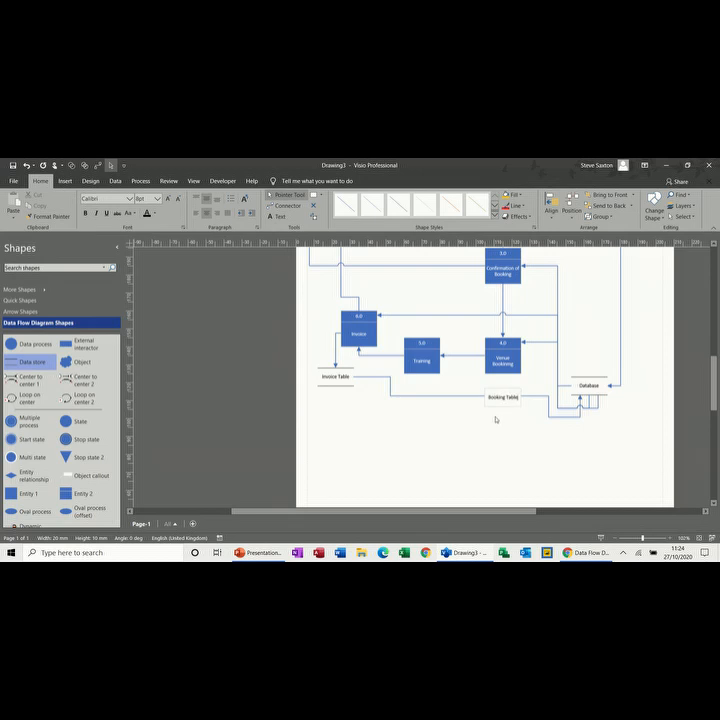
{"action": "left_click", "coordinate": [497, 417]}
{"action": "left_click_drag", "start_coordinate": [505, 406], "coordinate": [503, 432]}
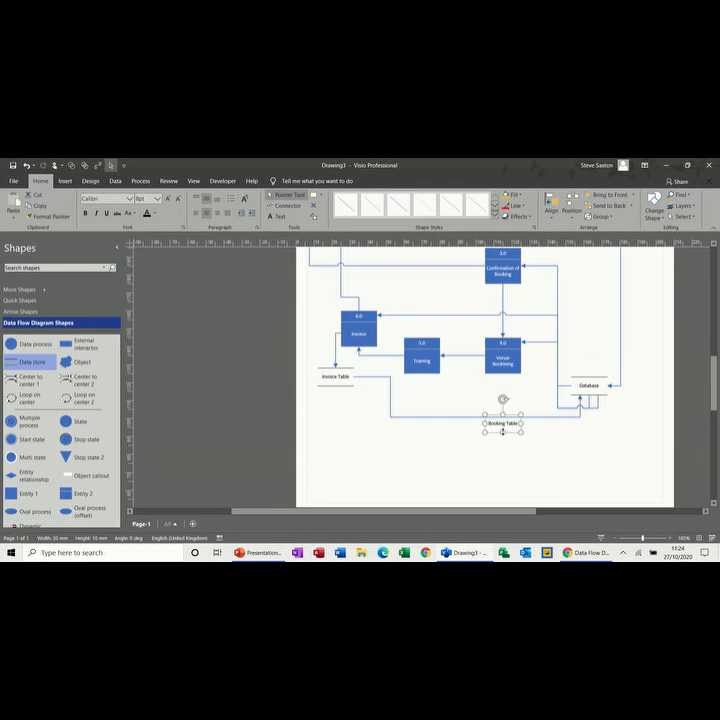
{"action": "left_click", "coordinate": [528, 418]}
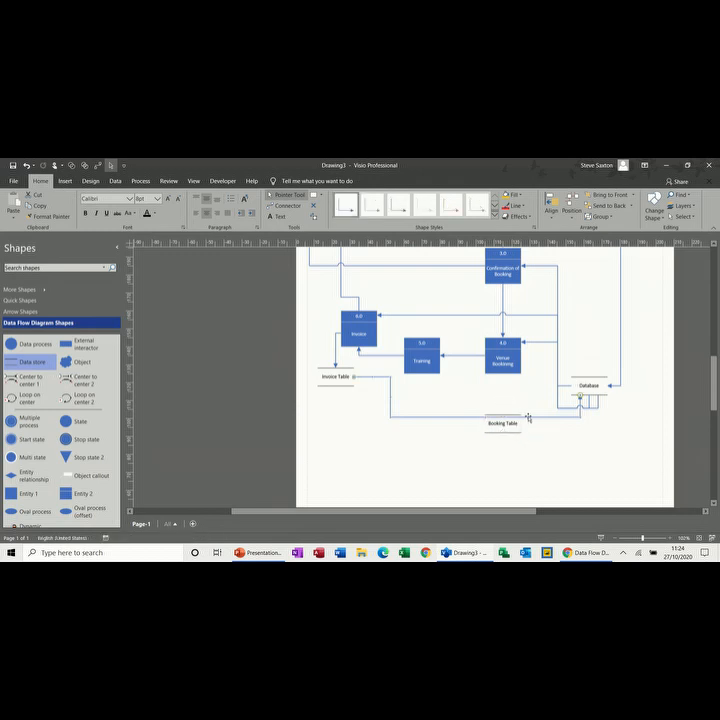
{"action": "left_click_drag", "start_coordinate": [491, 431], "coordinate": [443, 479]}
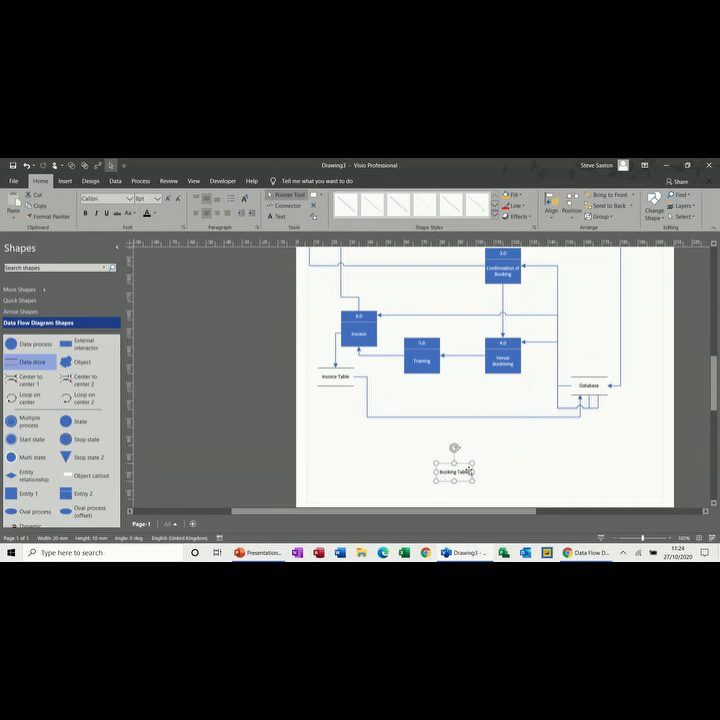
- Connect the bottom of Venue Booking to the top of Booking Table, and Booking Table's right side to the top of Database
{"action": "left_click", "coordinate": [505, 362]}
{"action": "key", "text": "ctrl+3"}
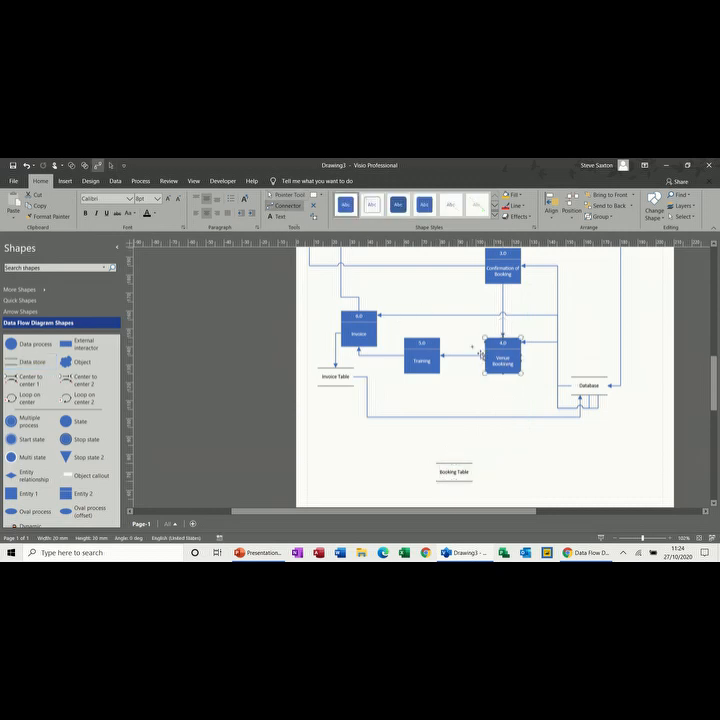
{"action": "left_click_drag", "start_coordinate": [503, 377], "coordinate": [581, 377]}
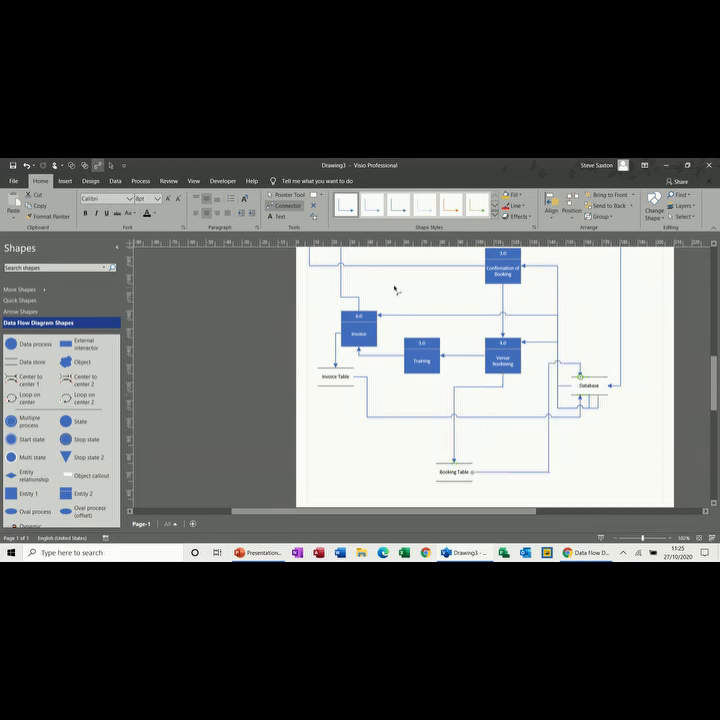
{"action": "left_click", "coordinate": [281, 196]}
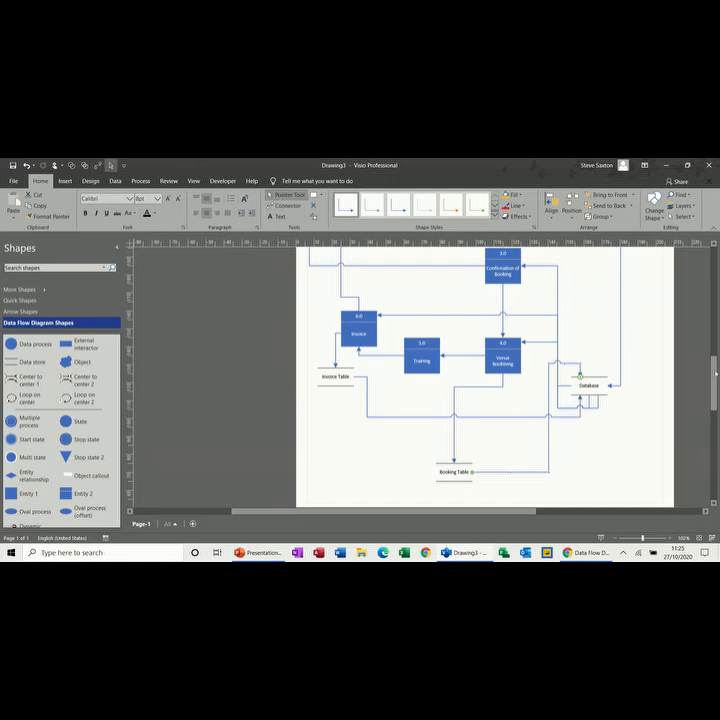
{"action": "mouse_move", "coordinate": [714, 387]}
{"action": "left_mouse_down"}
{"action": "mouse_move", "coordinate": [714, 345]}
{"action": "mouse_move", "coordinate": [715, 385]}
{"action": "left_mouse_up"}
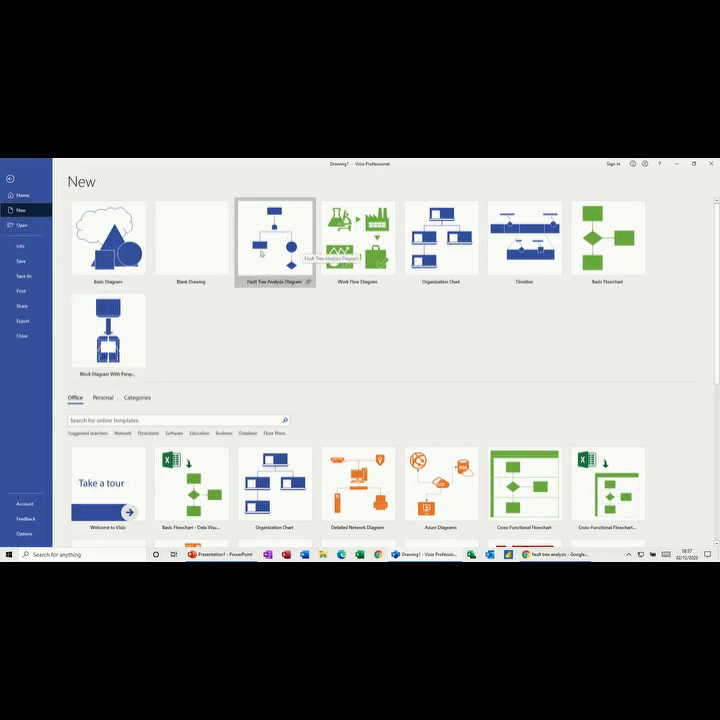
- Create a new drawing in metric units from the Fault Tree Analysis Diagram template in the Business category
{"action": "left_click", "coordinate": [220, 435]}
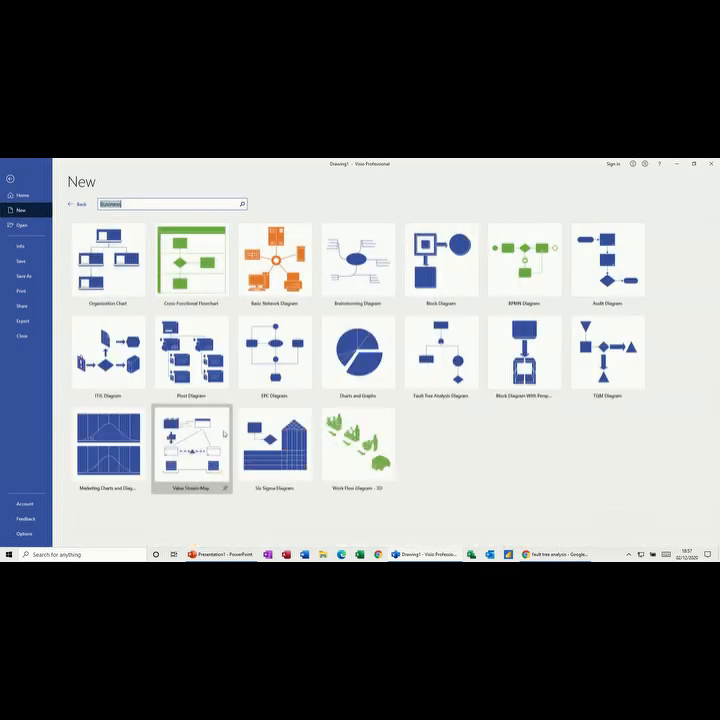
{"action": "left_click", "coordinate": [445, 358]}
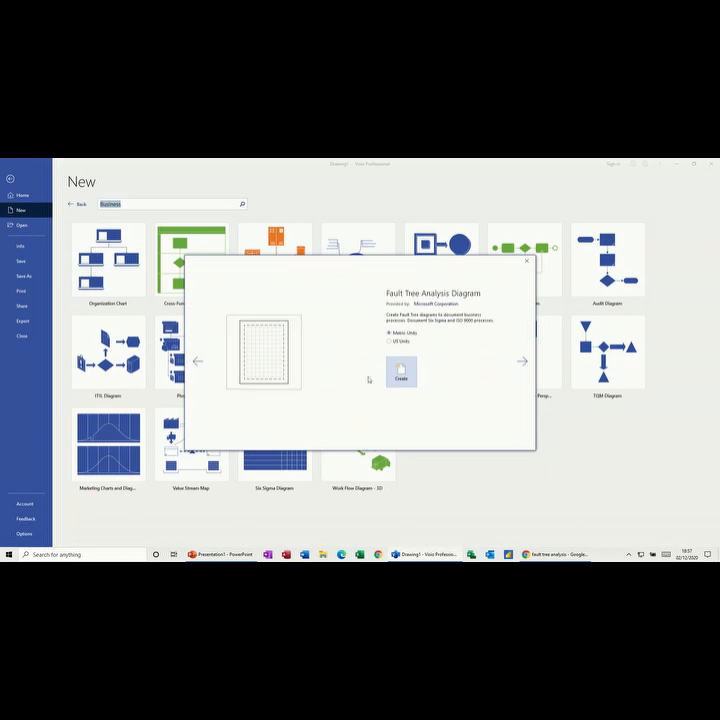
{"action": "left_click", "coordinate": [401, 373]}
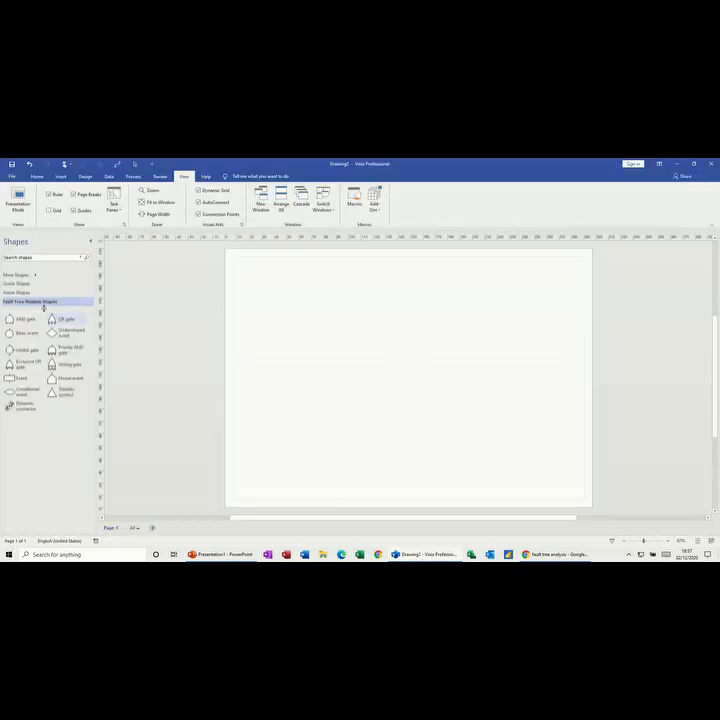
- Examine the Quick Shapes, Arrow Shapes and Fault Tree Analysis Shapes stencils, and the choices for opening additional stencils
{"action": "left_click", "coordinate": [18, 285]}
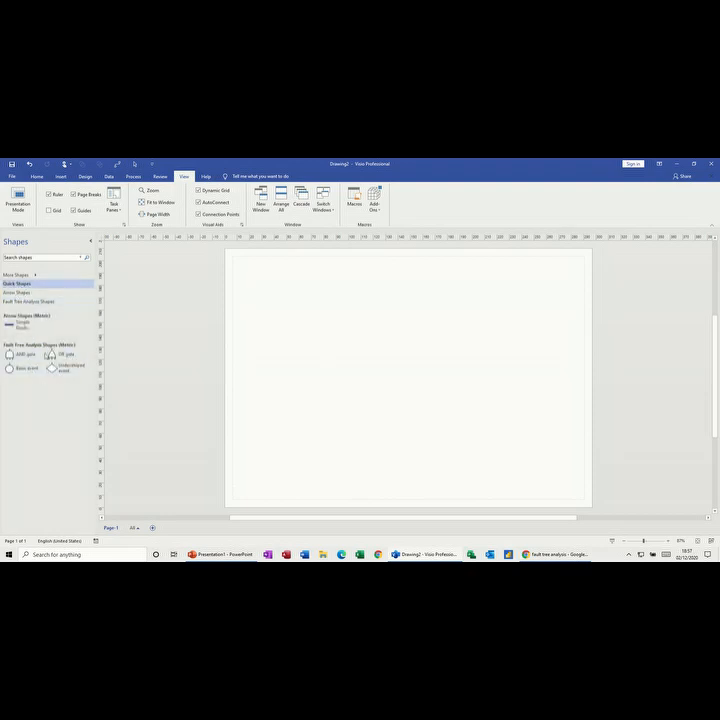
{"action": "left_click", "coordinate": [18, 292]}
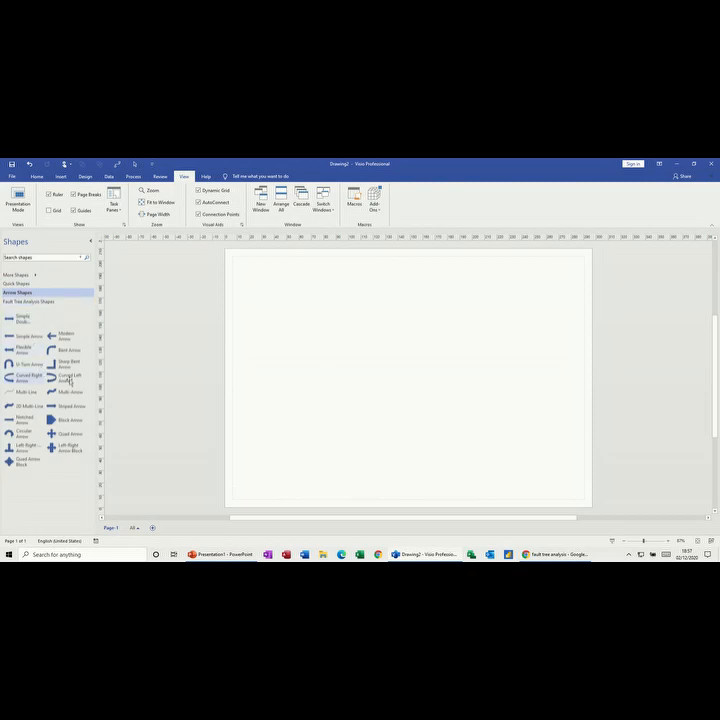
{"action": "left_click", "coordinate": [8, 302]}
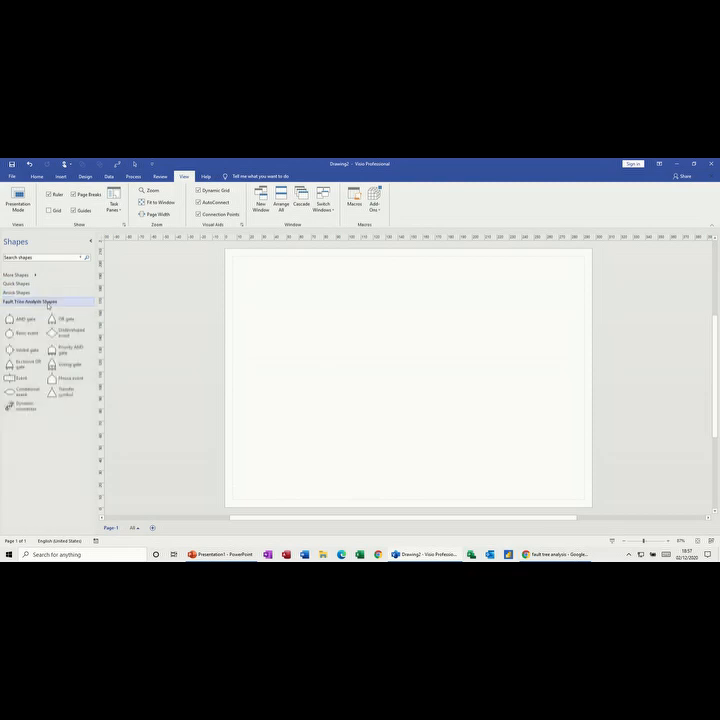
{"action": "left_click", "coordinate": [35, 276]}
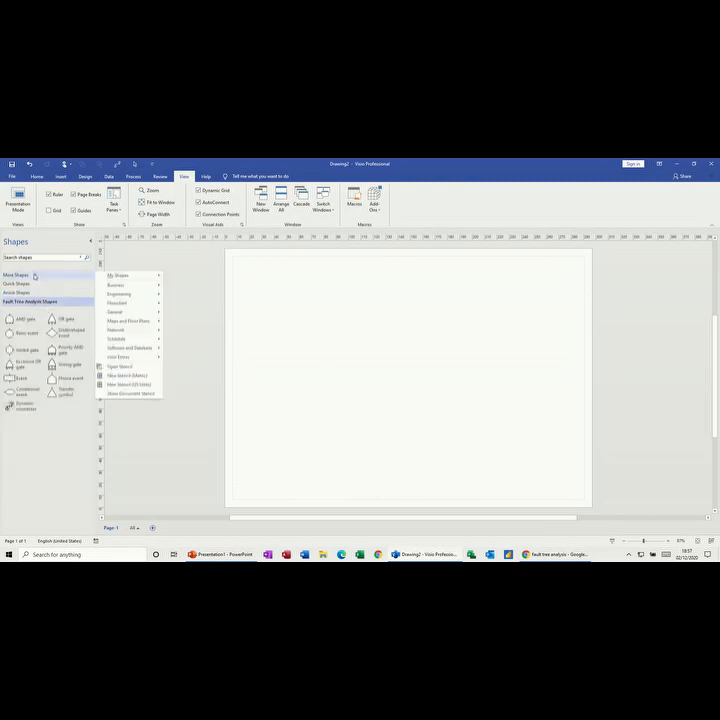
{"action": "mouse_move", "coordinate": [125, 295]}
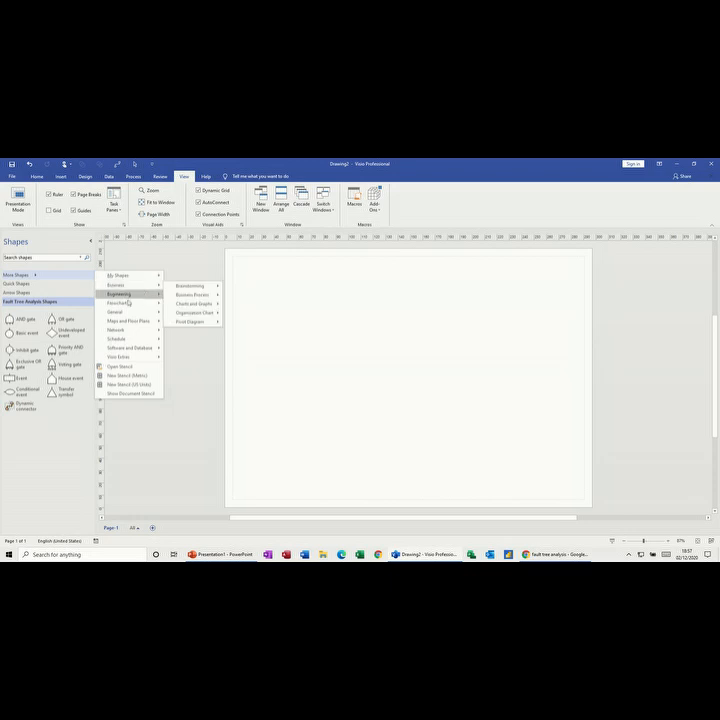
{"action": "mouse_move", "coordinate": [118, 329]}
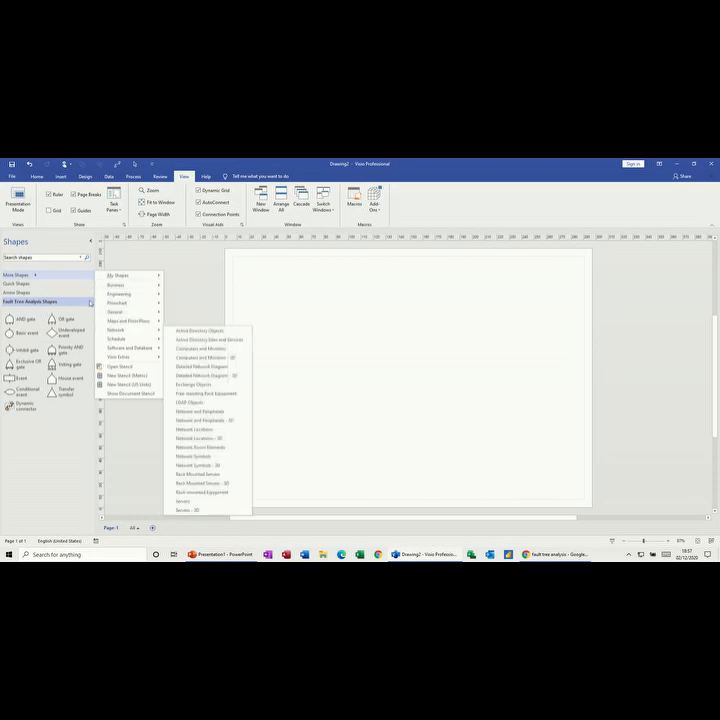
{"action": "left_click", "coordinate": [121, 368]}
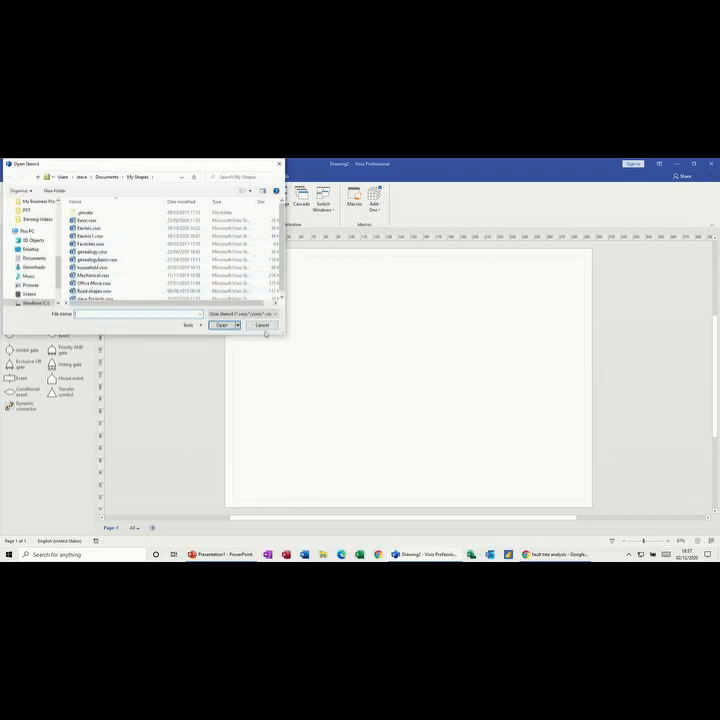
{"action": "left_click", "coordinate": [262, 325]}
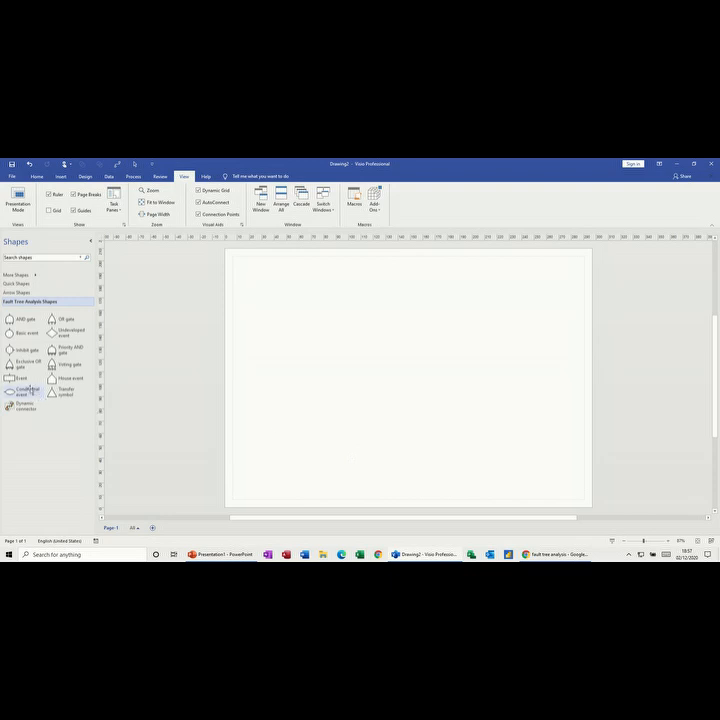
- Add an Event shape centred near the top of the page and label it Model Aircraft Crash
{"action": "left_click_drag", "start_coordinate": [20, 382], "coordinate": [408, 285]}
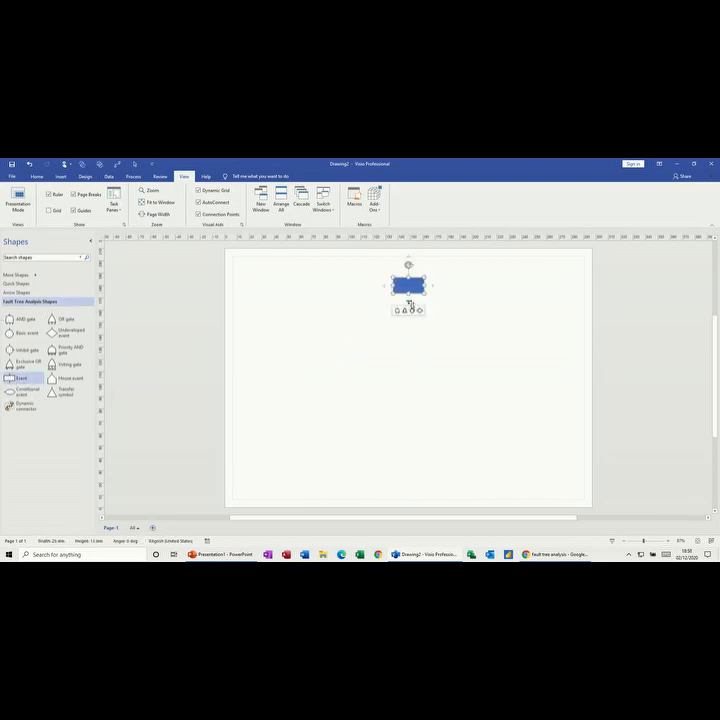
{"action": "type", "text": "Fire al"}
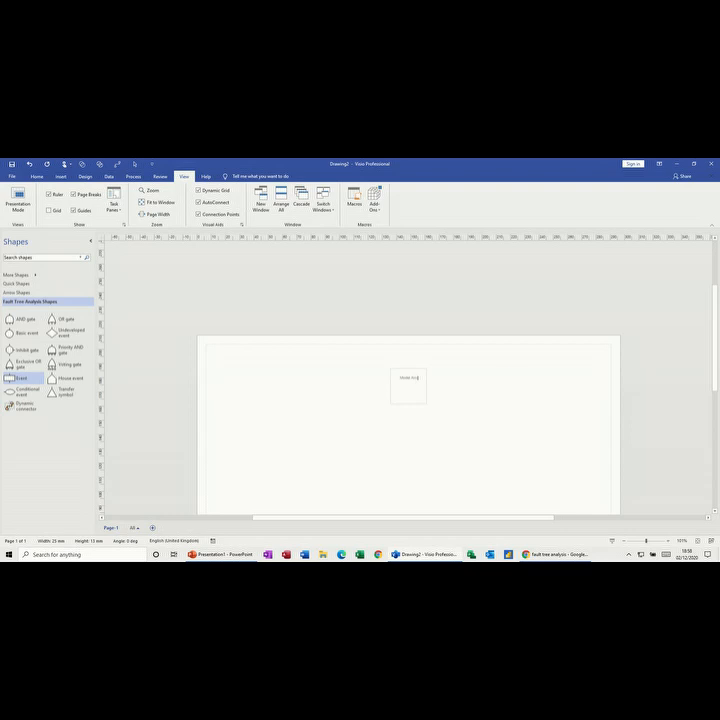
{"action": "left_click", "coordinate": [512, 372]}
{"action": "type", "text": "sh"}
{"action": "key", "text": "Escape"}
- Add a connected OR gate directly below the Model Aircraft Crash event
{"action": "mouse_move", "coordinate": [407, 401]}
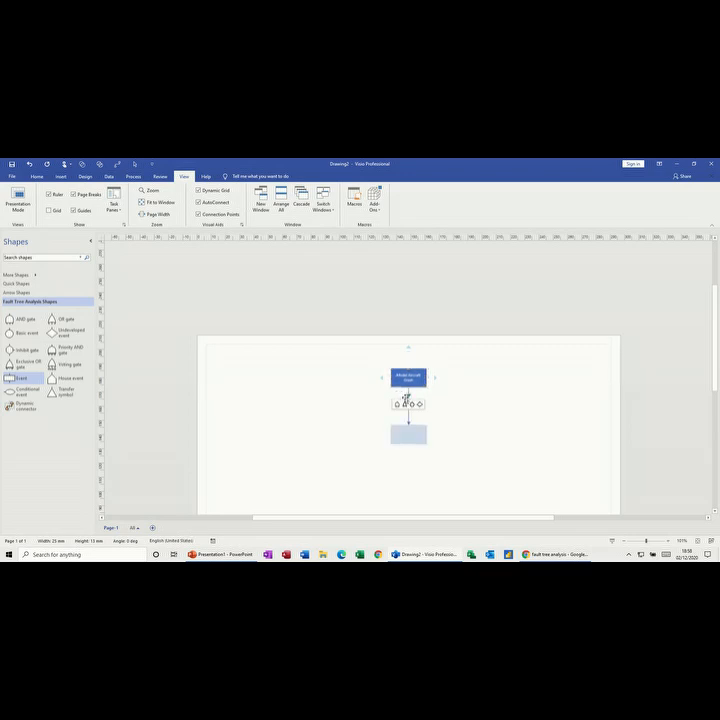
{"action": "mouse_move", "coordinate": [383, 379]}
{"action": "mouse_move", "coordinate": [407, 348]}
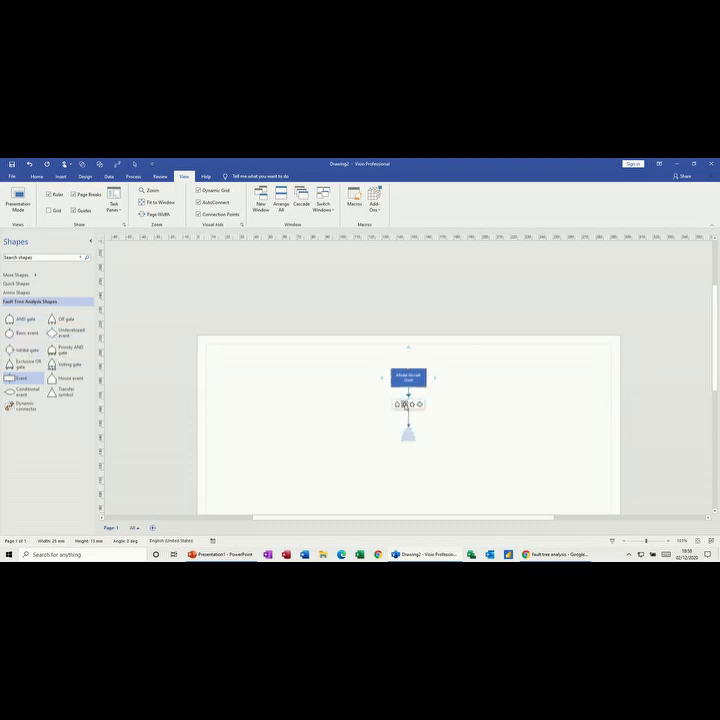
{"action": "left_click", "coordinate": [407, 404]}
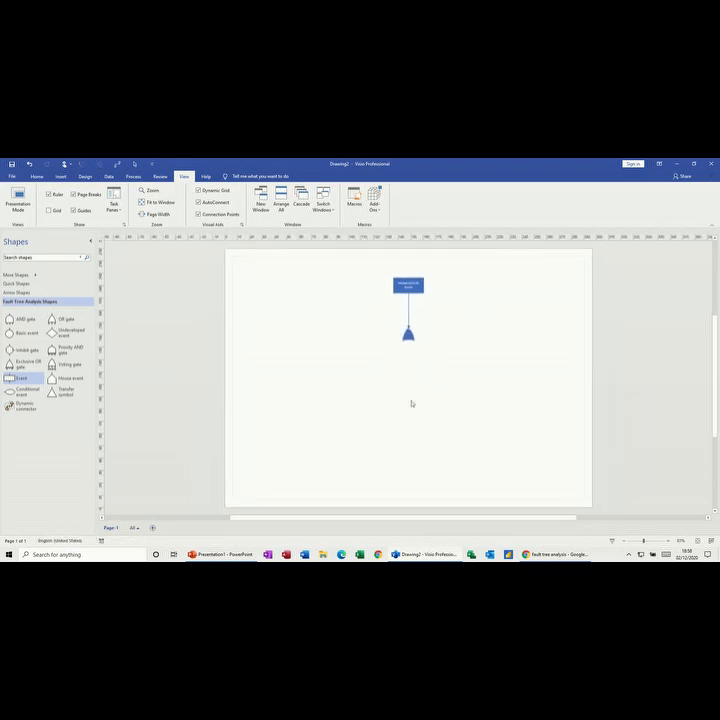
{"action": "mouse_move", "coordinate": [413, 339]}
{"action": "left_click", "coordinate": [37, 177]}
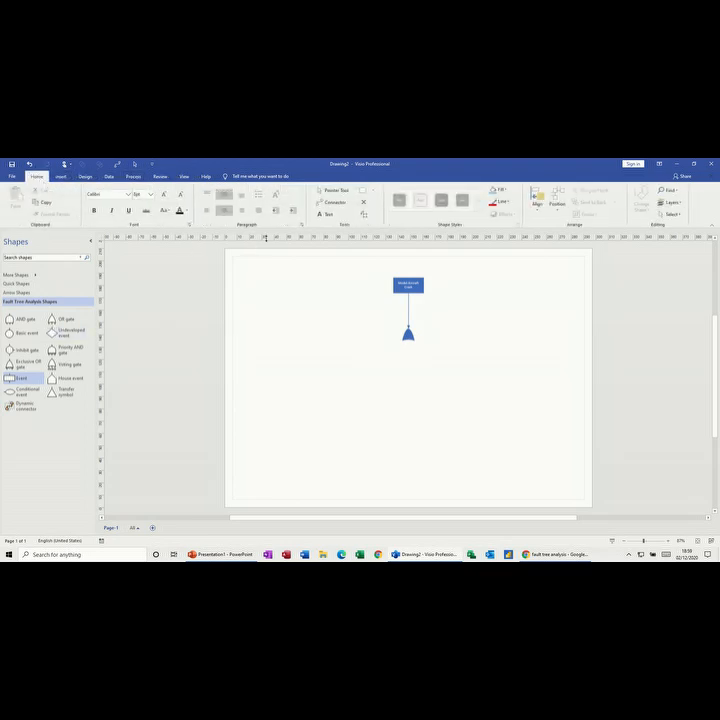
{"action": "left_click", "coordinate": [331, 202]}
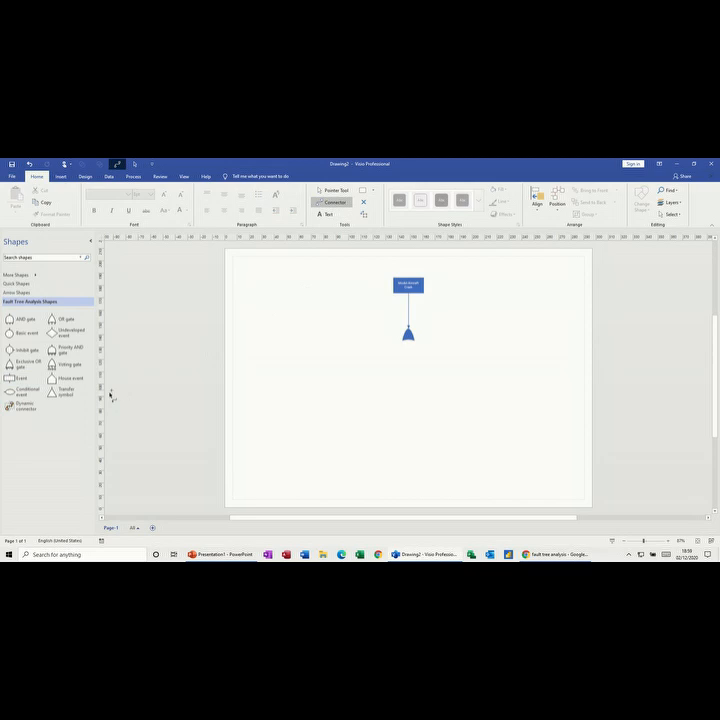
{"action": "left_click_drag", "start_coordinate": [12, 378], "coordinate": [345, 349]}
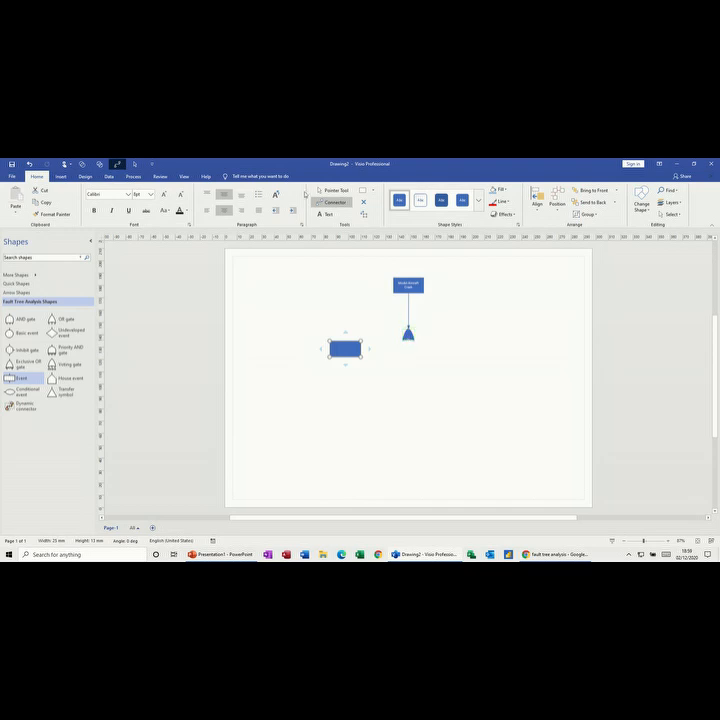
{"action": "key", "text": "ctrl+1"}
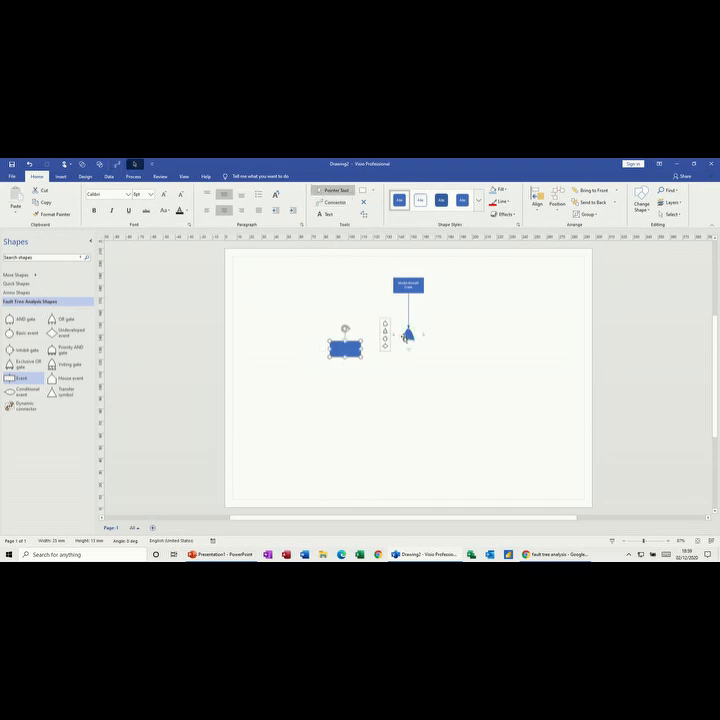
{"action": "left_click", "coordinate": [407, 336]}
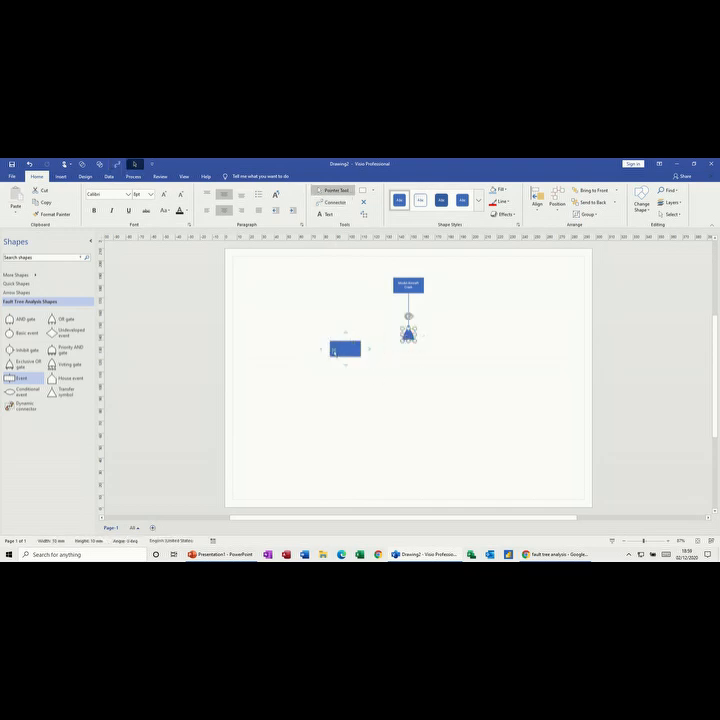
{"action": "left_click", "coordinate": [335, 351]}
{"action": "key", "text": "Delete"}
- Add three Event shapes in a row below the OR gate, each connected automatically from the gate
{"action": "left_click", "coordinate": [407, 336]}
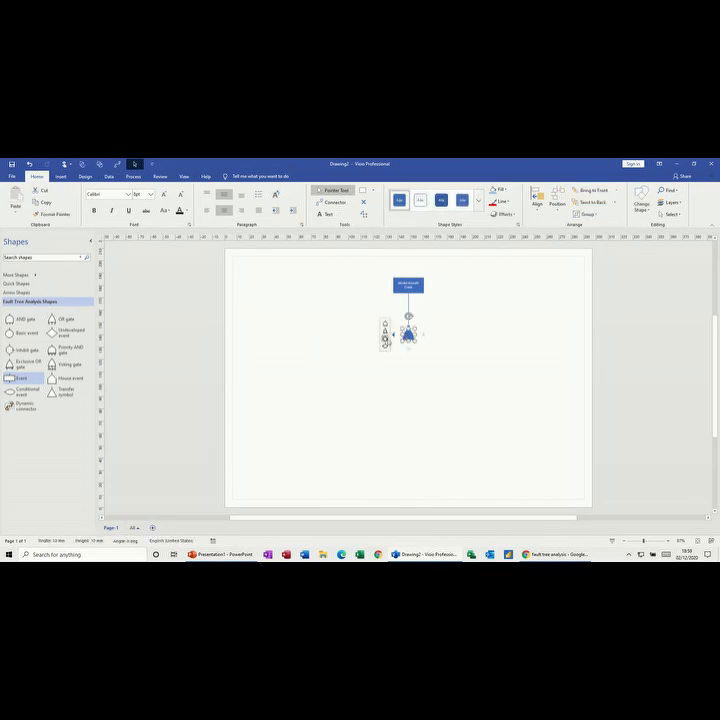
{"action": "left_click", "coordinate": [335, 202]}
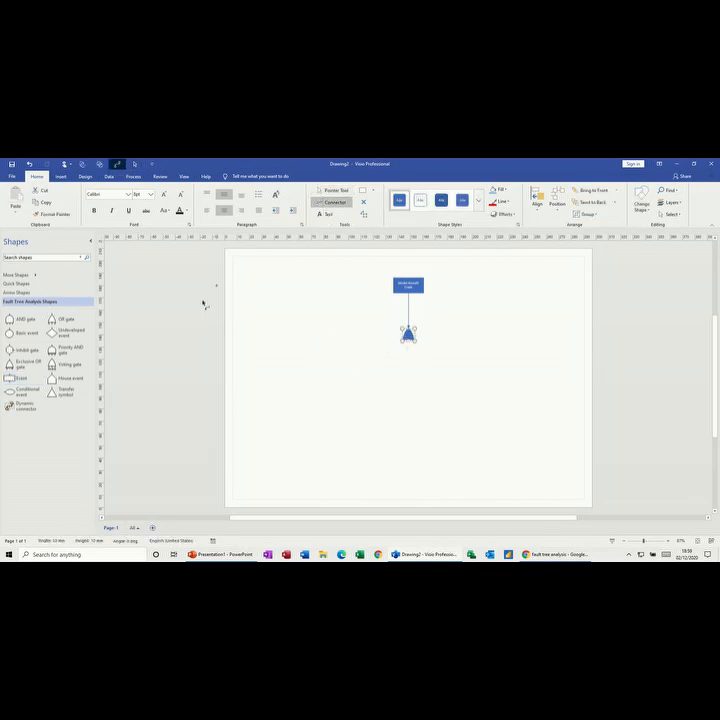
{"action": "left_click_drag", "start_coordinate": [14, 380], "coordinate": [367, 368]}
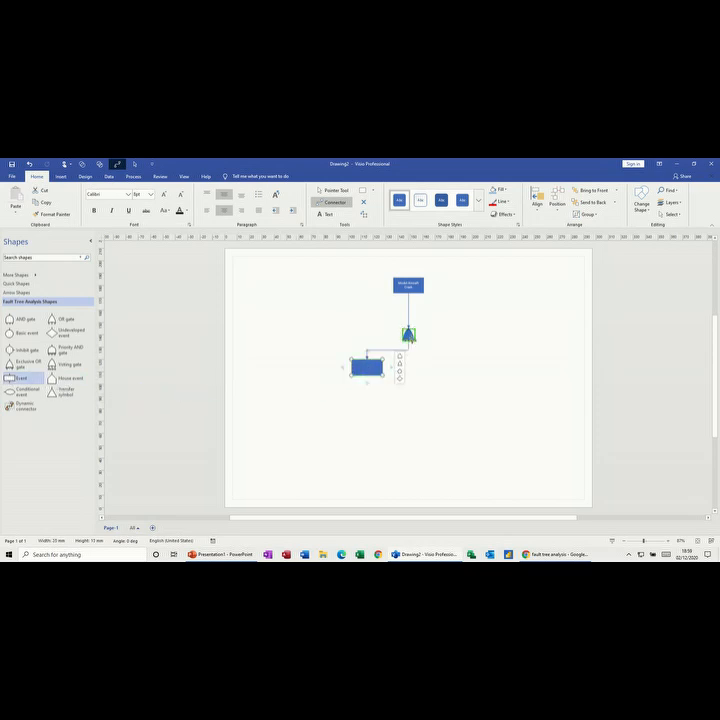
{"action": "left_click", "coordinate": [408, 333]}
{"action": "left_click_drag", "start_coordinate": [14, 378], "coordinate": [445, 368]}
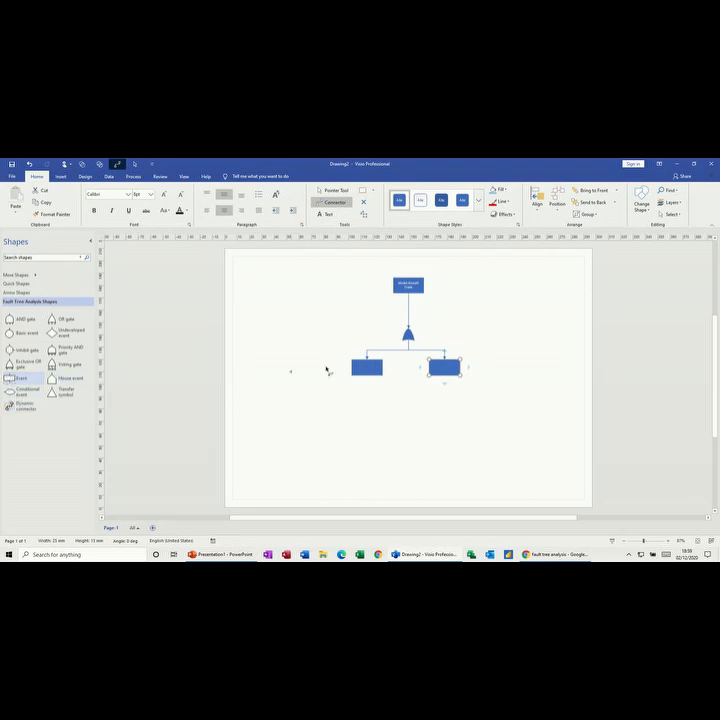
{"action": "left_click", "coordinate": [408, 335]}
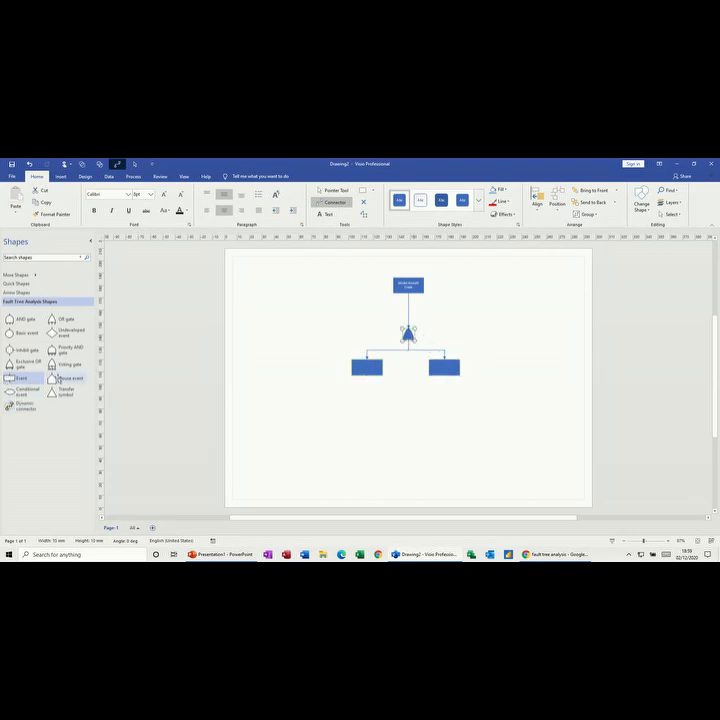
{"action": "left_click_drag", "start_coordinate": [31, 380], "coordinate": [306, 368]}
{"action": "left_click", "coordinate": [332, 190]}
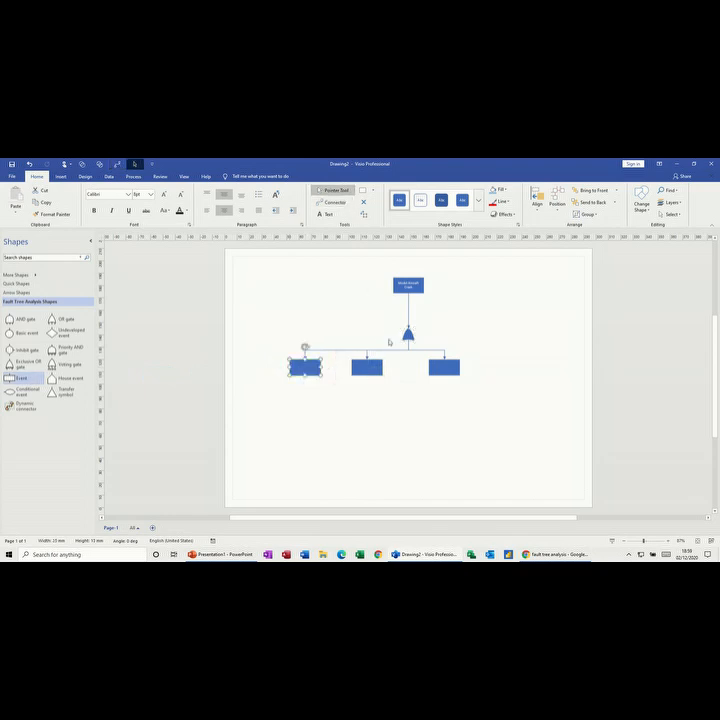
- Spread out the lower events with the middle one centred under the OR gate, and raise the gate closer to Model Aircraft Crash
{"action": "left_click_drag", "start_coordinate": [437, 370], "coordinate": [509, 370]}
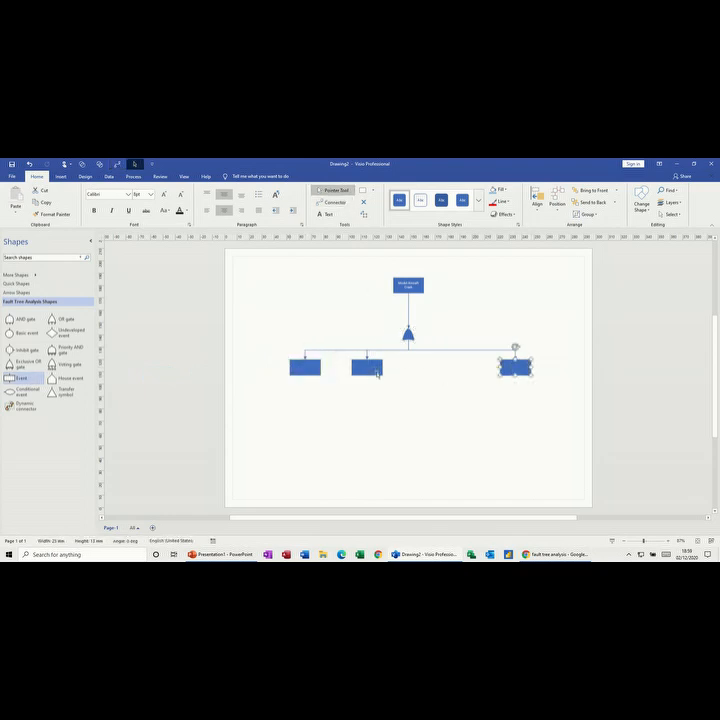
{"action": "left_click_drag", "start_coordinate": [365, 372], "coordinate": [407, 370]}
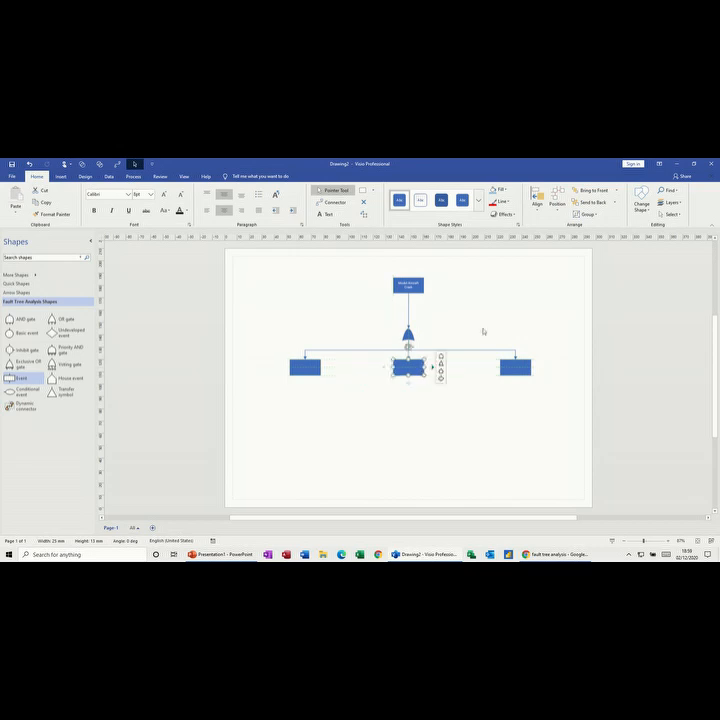
{"action": "left_click", "coordinate": [408, 333]}
{"action": "left_click_drag", "start_coordinate": [408, 333], "coordinate": [408, 317]}
- Move the row of three lower events up together, closer to the OR gate
{"action": "left_click", "coordinate": [408, 368]}
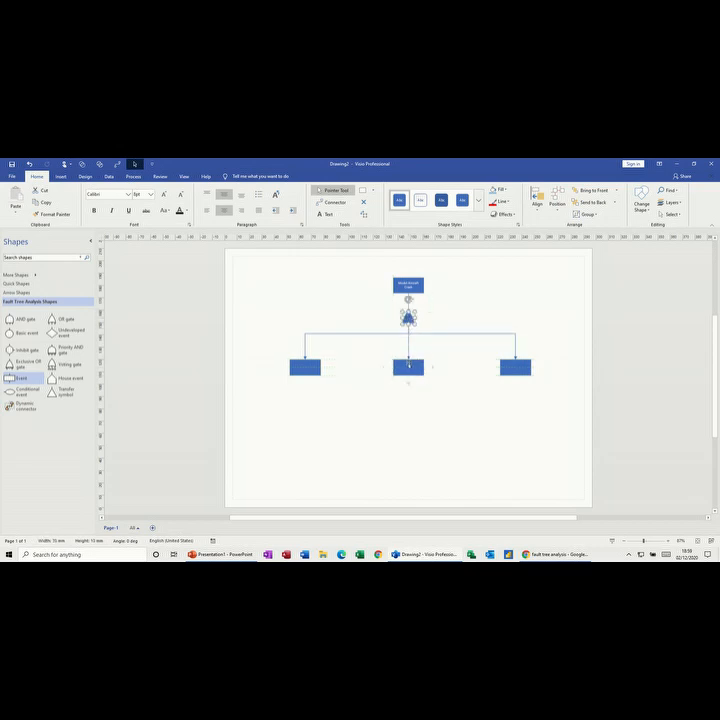
{"action": "left_click_drag", "start_coordinate": [272, 350], "coordinate": [538, 392]}
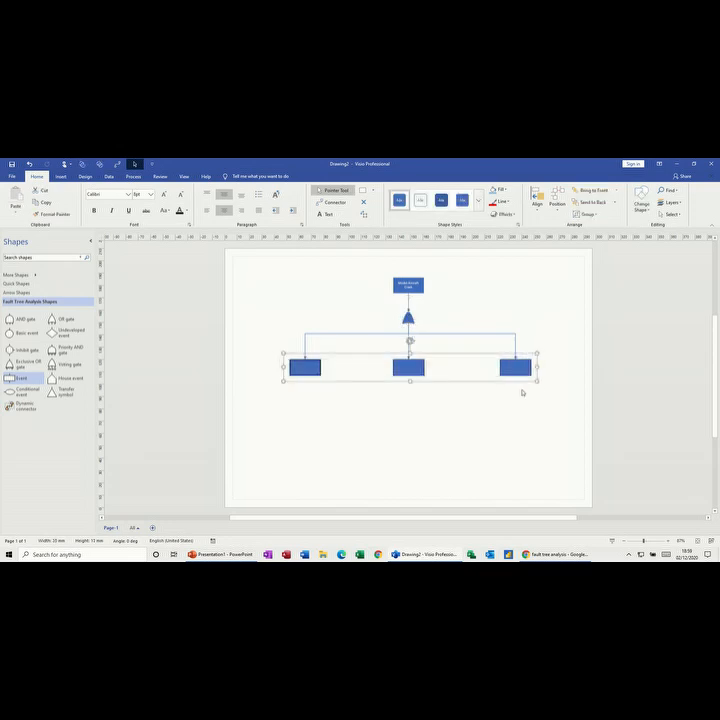
{"action": "key", "text": "Up"}
{"action": "key", "text": "Up"}
{"action": "key", "text": "Up"}
{"action": "key", "text": "Up"}
{"action": "key", "text": "Up"}
{"action": "key", "text": "Up"}
{"action": "key", "text": "Up"}
{"action": "key", "text": "Up"}
{"action": "left_click", "coordinate": [510, 297]}
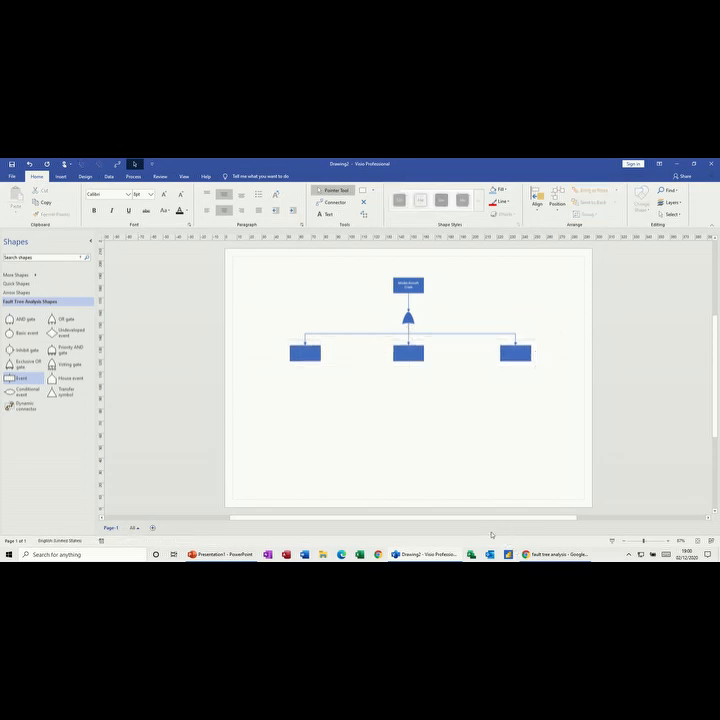
- Label the three lower events, from left to right, Loss of Control, Loss of Comms and Hit Object
{"action": "left_click", "coordinate": [302, 355]}
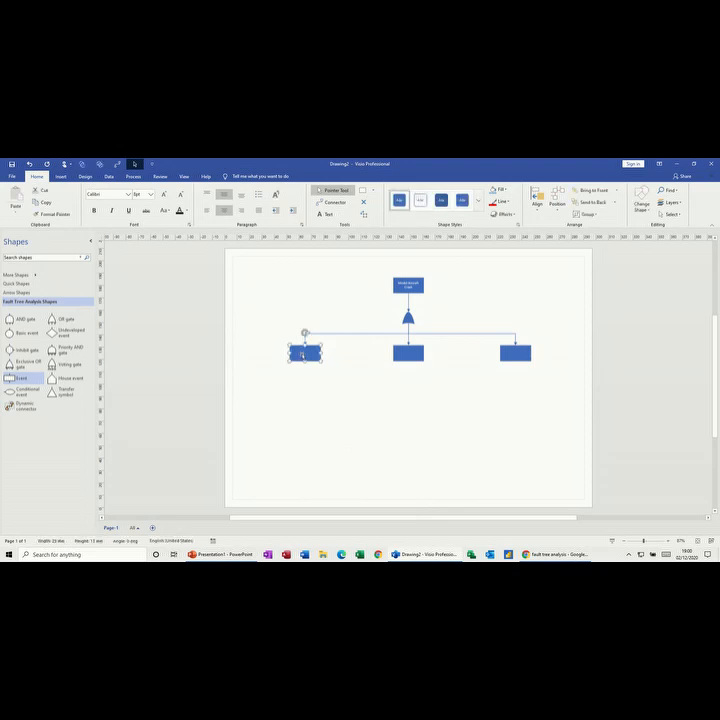
{"action": "double_click", "coordinate": [302, 355]}
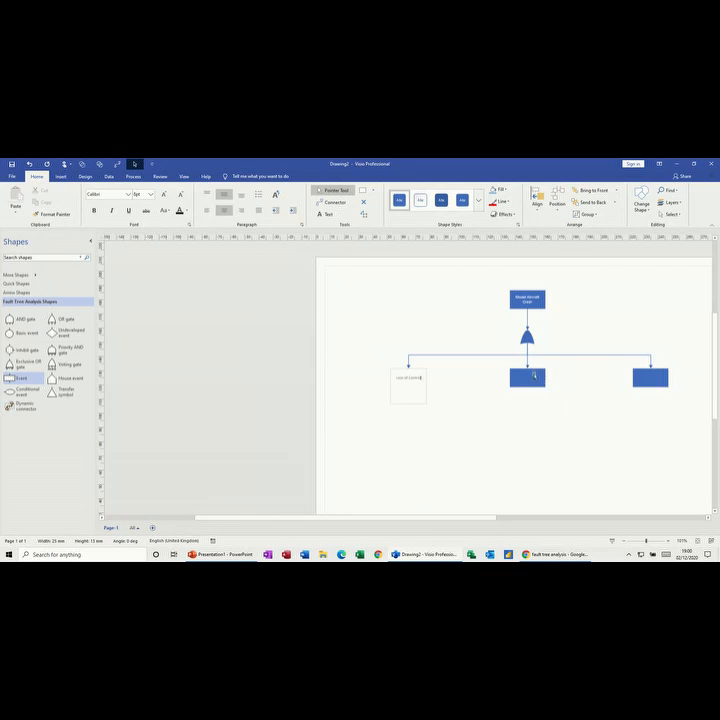
{"action": "key", "text": "Escape"}
{"action": "left_click", "coordinate": [535, 378]}
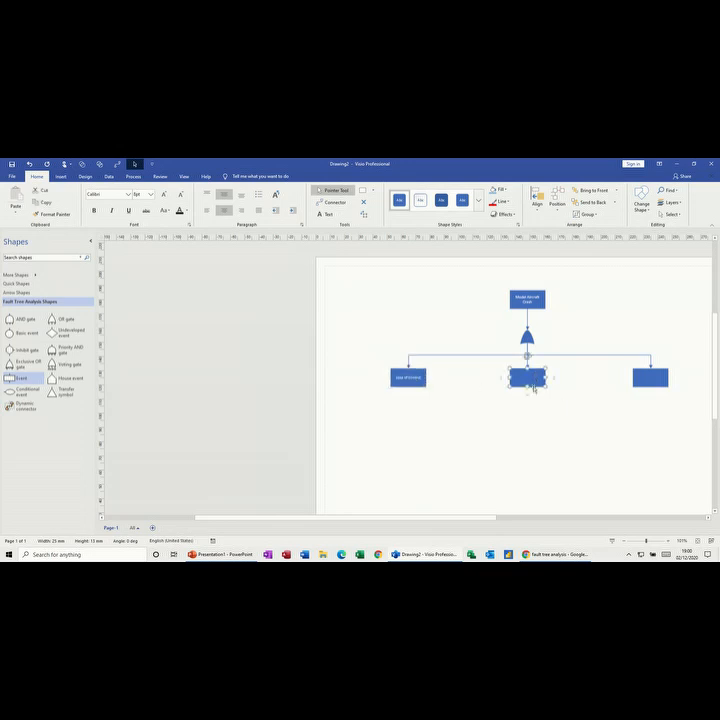
{"action": "double_click", "coordinate": [533, 384]}
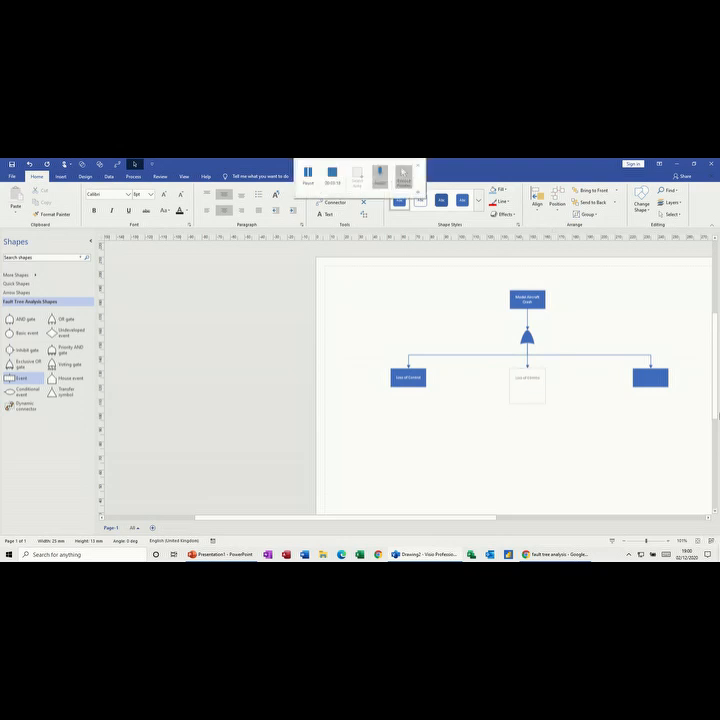
{"action": "left_click", "coordinate": [646, 383]}
{"action": "left_click", "coordinate": [652, 384]}
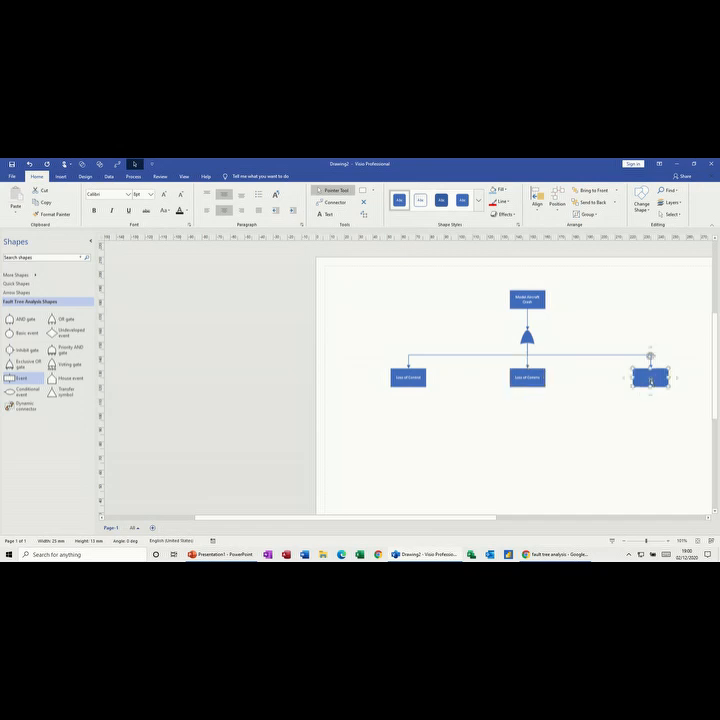
{"action": "double_click", "coordinate": [651, 378]}
{"action": "key", "text": "Escape"}
- Add a connected OR gate directly below the Loss of Control event
{"action": "left_click", "coordinate": [410, 378]}
{"action": "mouse_move", "coordinate": [409, 399]}
{"action": "left_click", "coordinate": [405, 404]}
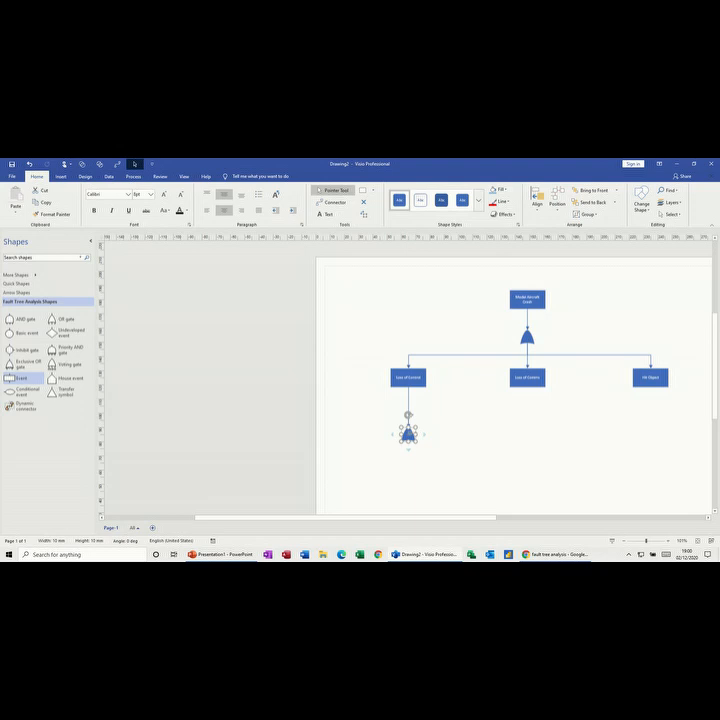
- Raise the OR gate beneath Loss of Control closer to its event, and add a connected OR gate below Loss of Comms
{"action": "left_click_drag", "start_coordinate": [410, 435], "coordinate": [411, 412]}
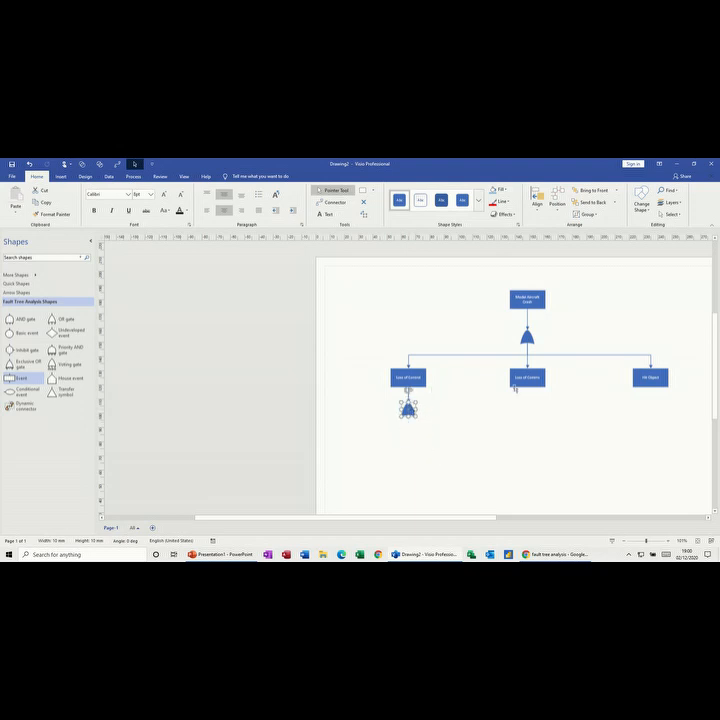
{"action": "left_click", "coordinate": [530, 381]}
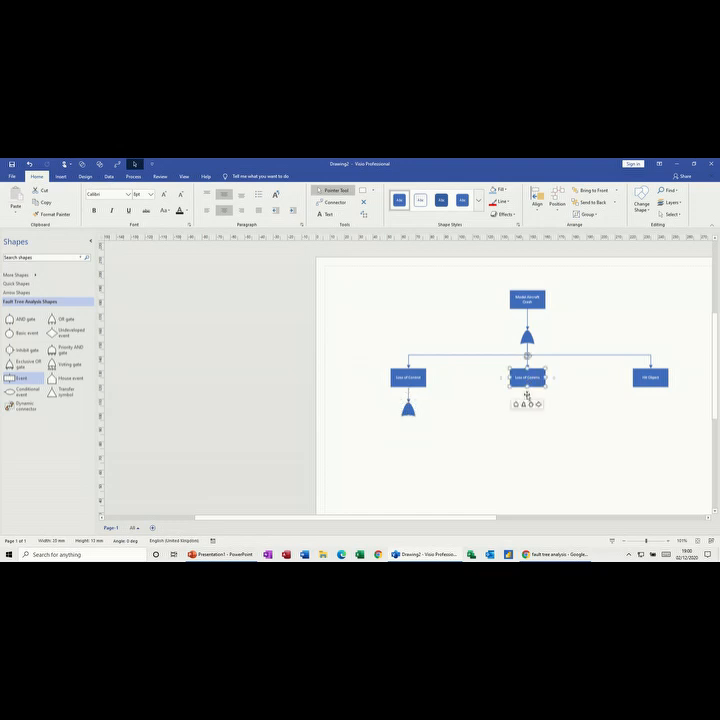
{"action": "left_click", "coordinate": [527, 396]}
{"action": "left_click", "coordinate": [29, 163]}
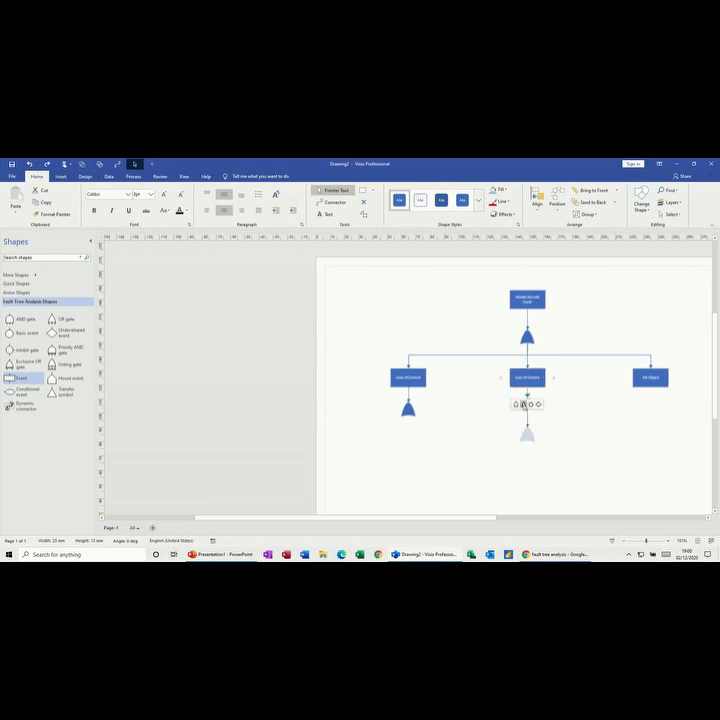
{"action": "left_click", "coordinate": [522, 405]}
{"action": "left_click_drag", "start_coordinate": [529, 433], "coordinate": [529, 414]}
- Show the grid and raise the Loss of Comms OR gate level with the gate under Loss of Control
{"action": "left_click", "coordinate": [184, 176]}
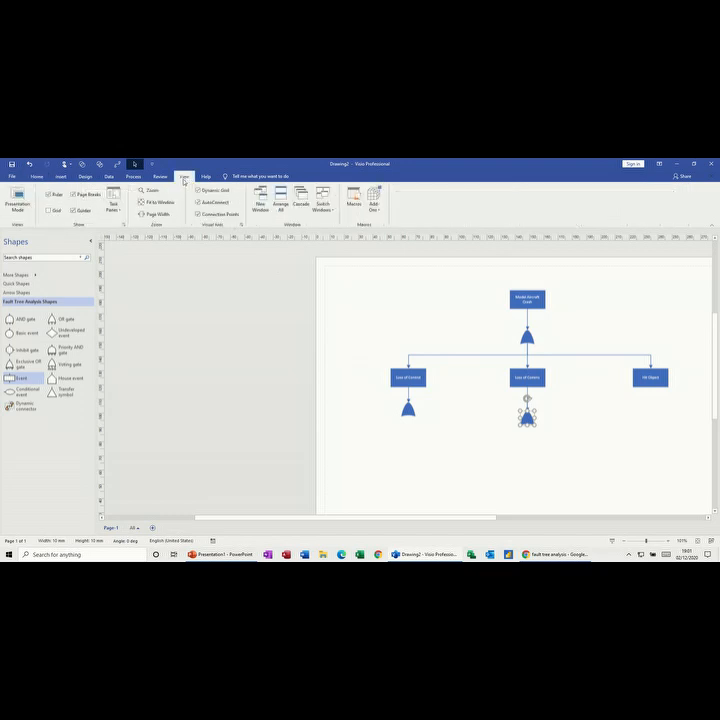
{"action": "left_click", "coordinate": [58, 210]}
{"action": "mouse_move", "coordinate": [527, 418]}
{"action": "left_click_drag", "start_coordinate": [527, 417], "coordinate": [527, 408]}
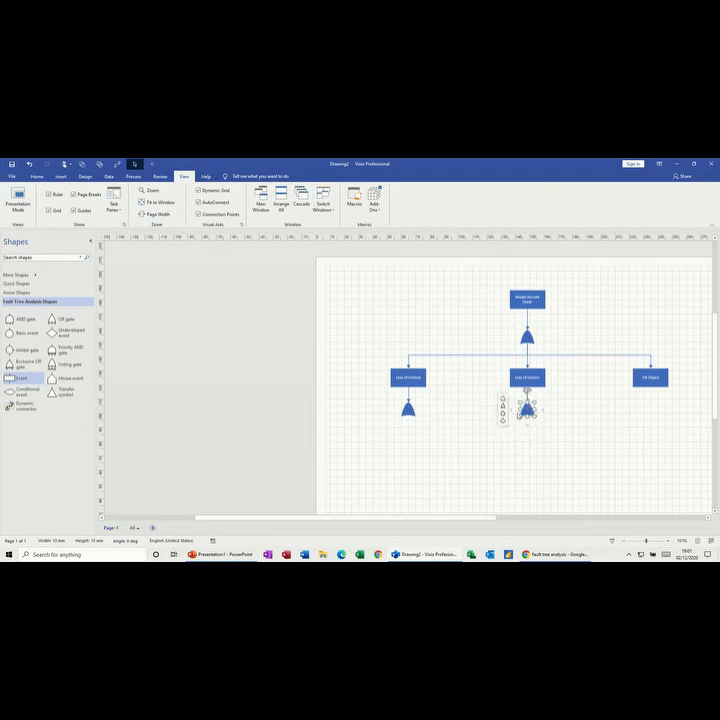
- Add a connected OR gate below Hit Object, level with the other two lower gates
{"action": "mouse_move", "coordinate": [650, 388]}
{"action": "left_click", "coordinate": [650, 400]}
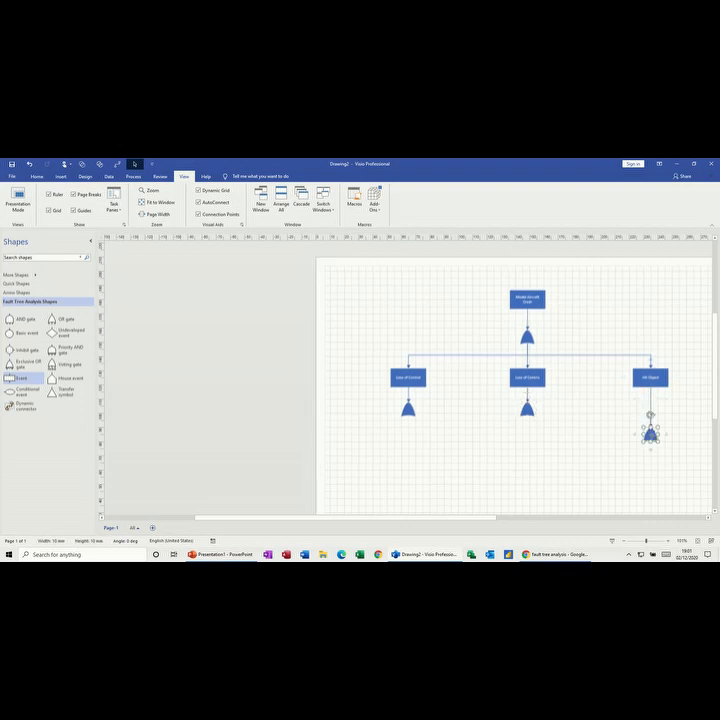
{"action": "left_click_drag", "start_coordinate": [650, 435], "coordinate": [650, 410]}
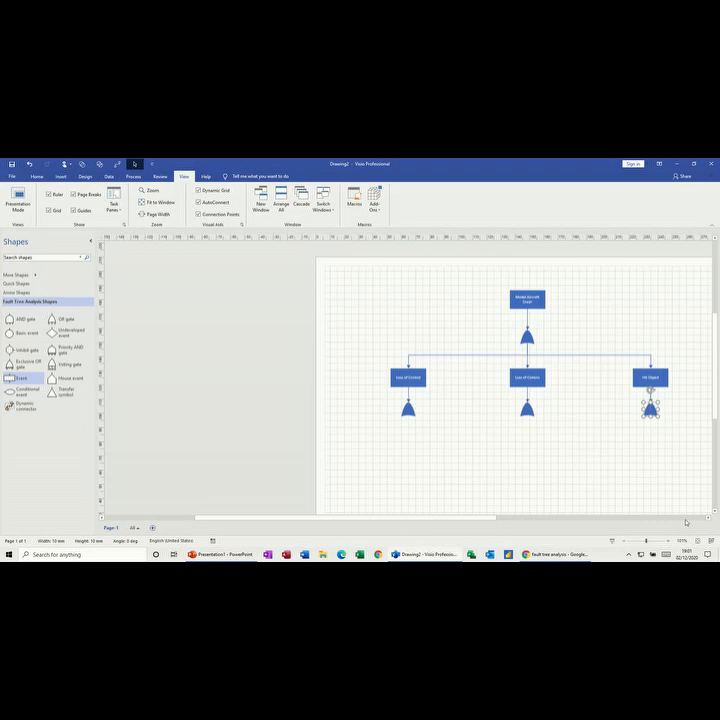
- Add two automatically connected events below the Loss of Control OR gate, one on each side
{"action": "left_click", "coordinate": [409, 414]}
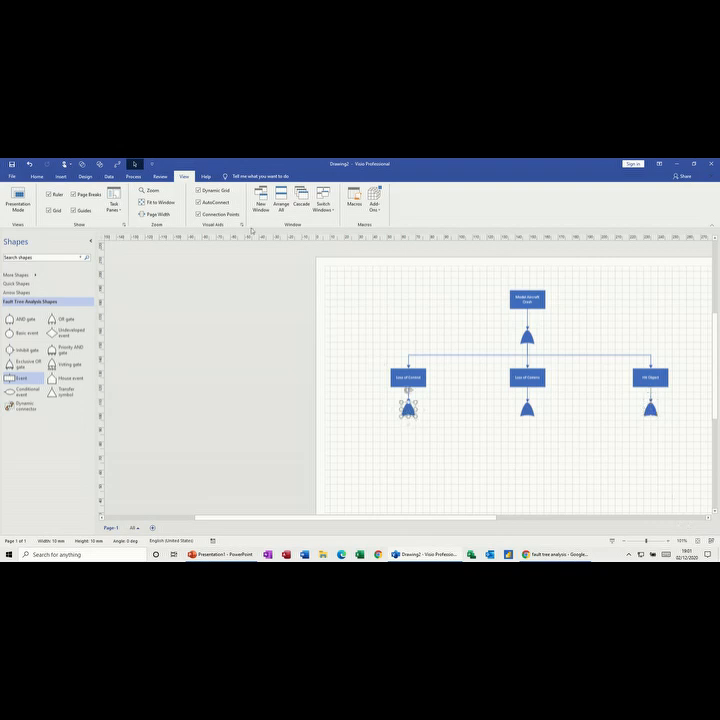
{"action": "left_click", "coordinate": [37, 177]}
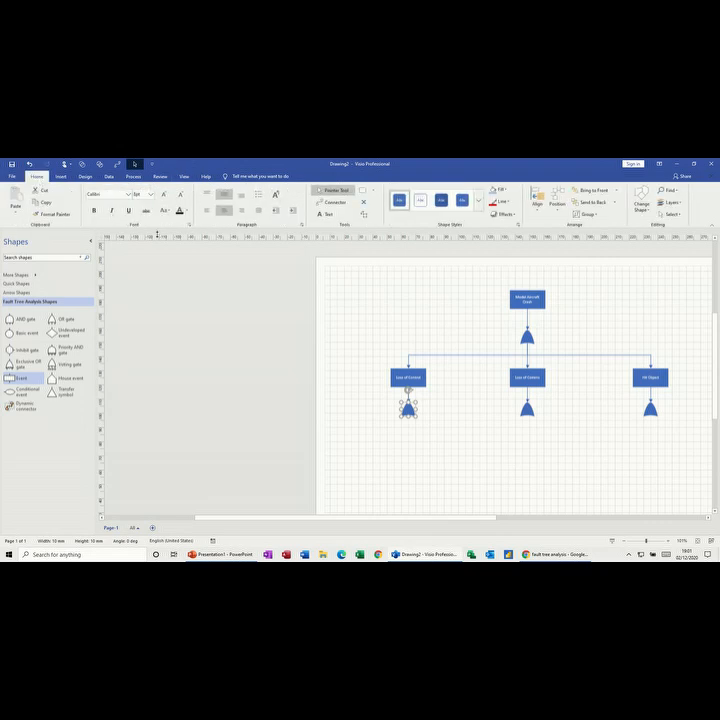
{"action": "left_click", "coordinate": [117, 165]}
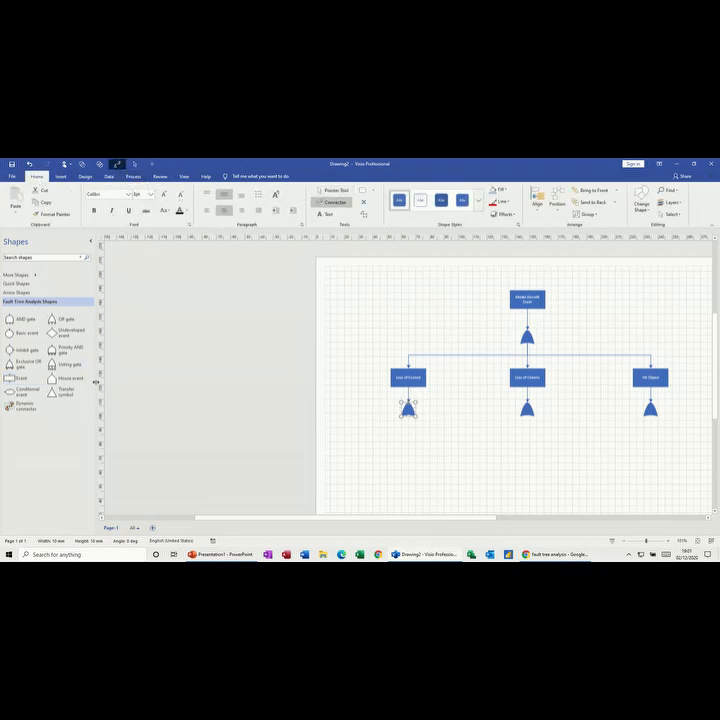
{"action": "left_click_drag", "start_coordinate": [14, 380], "coordinate": [372, 433]}
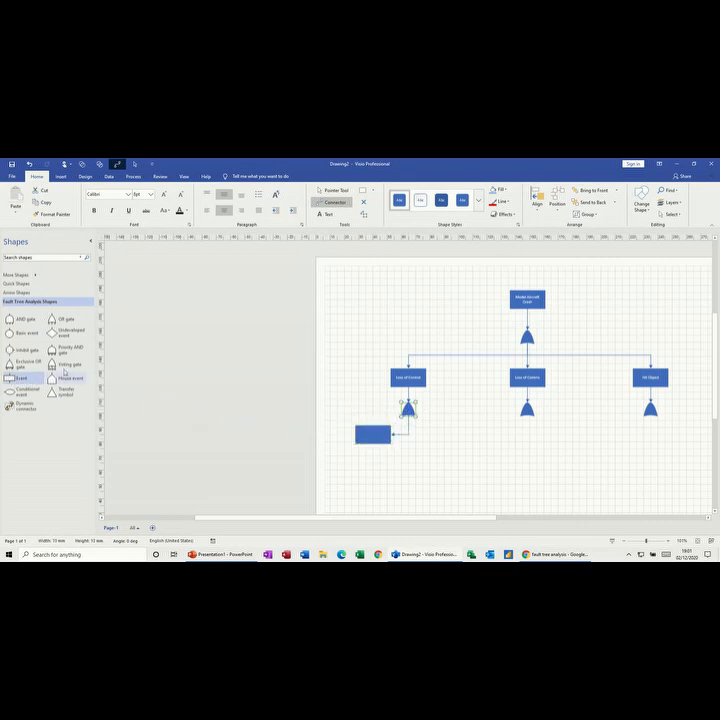
{"action": "left_click_drag", "start_coordinate": [18, 378], "coordinate": [437, 433]}
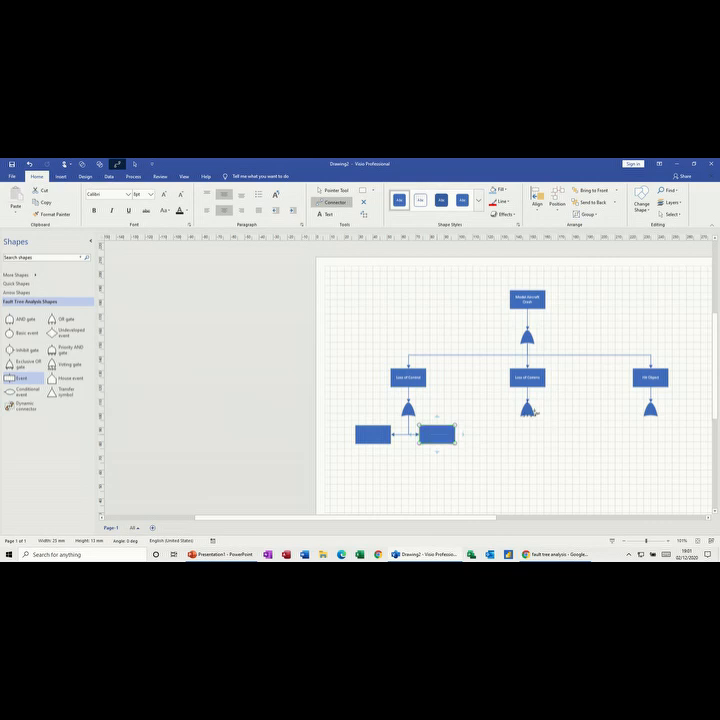
- Add two connected events side by side below the Loss of Comms OR gate, in line with the existing row
{"action": "left_click", "coordinate": [527, 408]}
{"action": "left_click_drag", "start_coordinate": [17, 378], "coordinate": [508, 436]}
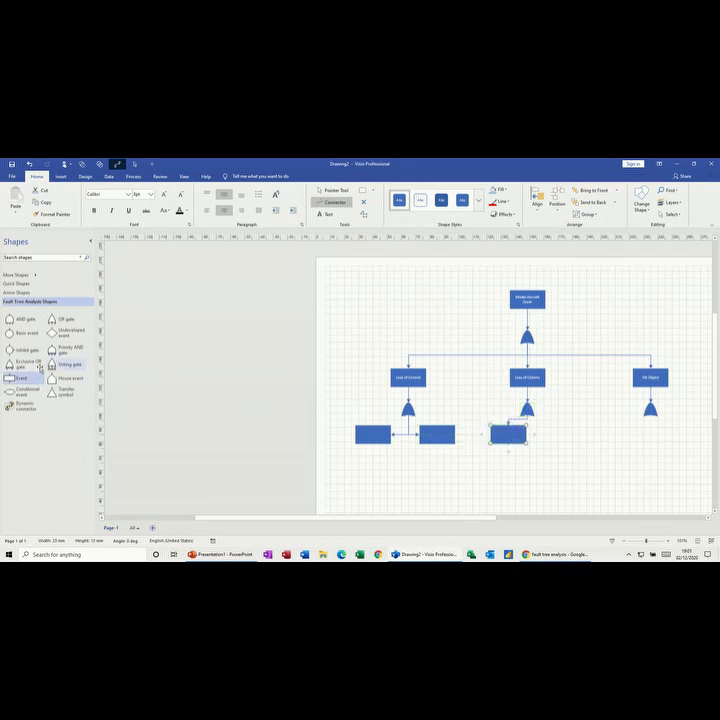
{"action": "left_click_drag", "start_coordinate": [27, 381], "coordinate": [3, 380]}
{"action": "left_click", "coordinate": [527, 409]}
{"action": "left_click_drag", "start_coordinate": [22, 379], "coordinate": [557, 436]}
- Add two connected events below the Hit Object OR gate, one on each side, and return to the Pointer Tool
{"action": "left_click", "coordinate": [651, 409]}
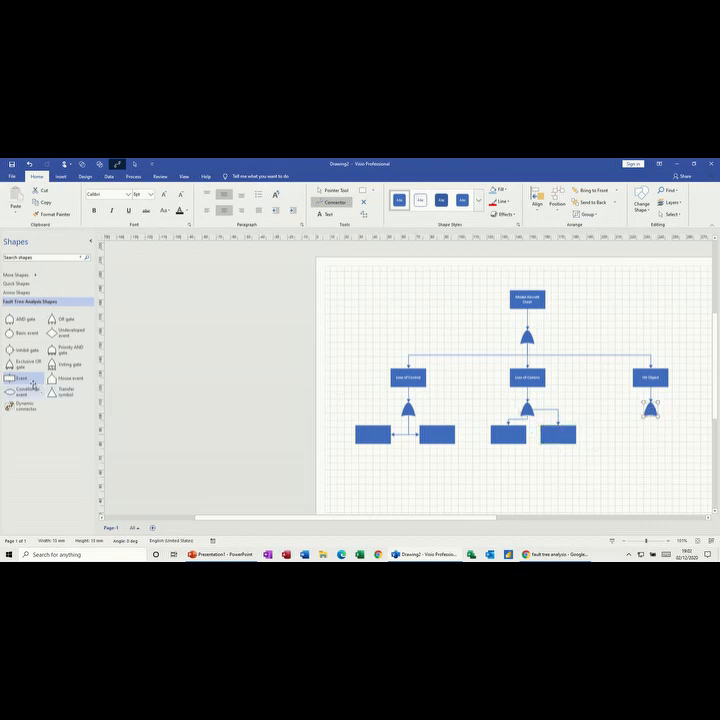
{"action": "left_click_drag", "start_coordinate": [24, 381], "coordinate": [620, 433]}
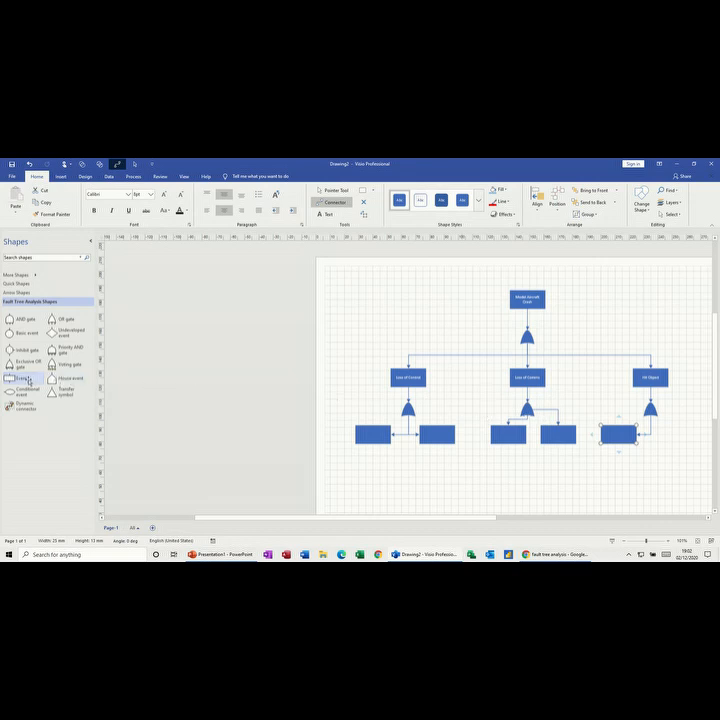
{"action": "left_click", "coordinate": [651, 409]}
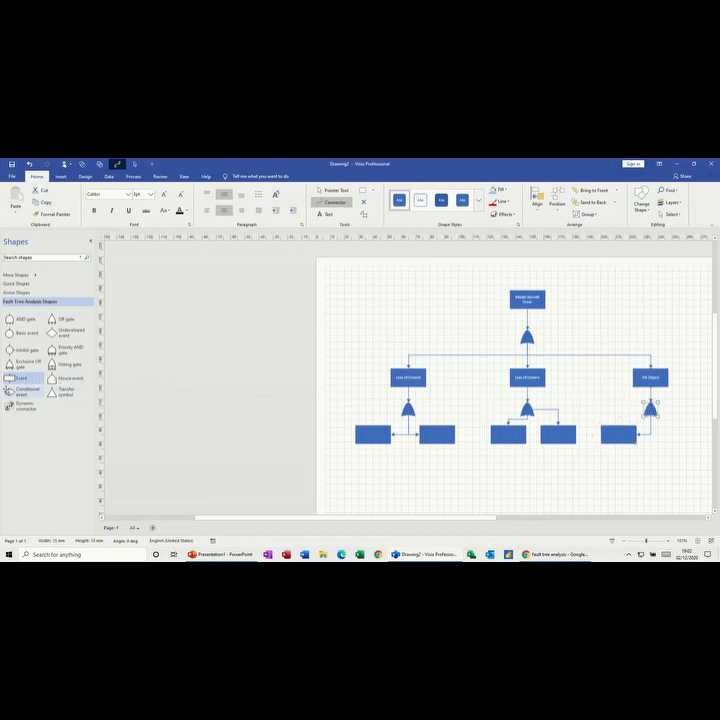
{"action": "left_click_drag", "start_coordinate": [19, 381], "coordinate": [679, 436]}
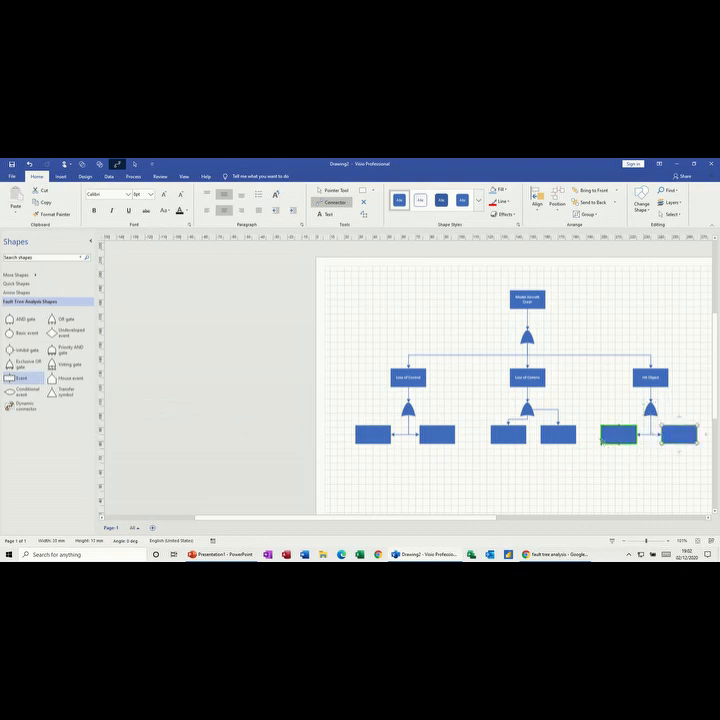
{"action": "key", "text": "ctrl+1"}
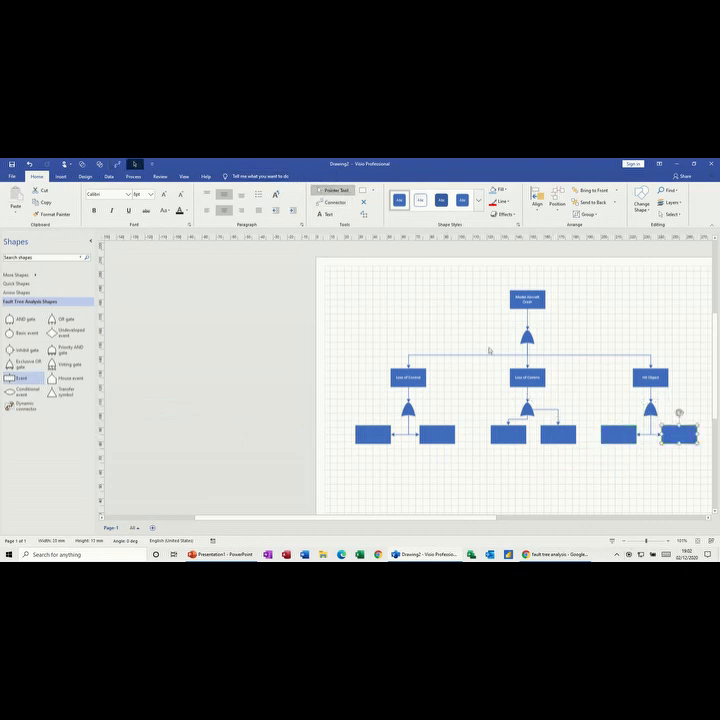
{"action": "left_click", "coordinate": [558, 424]}
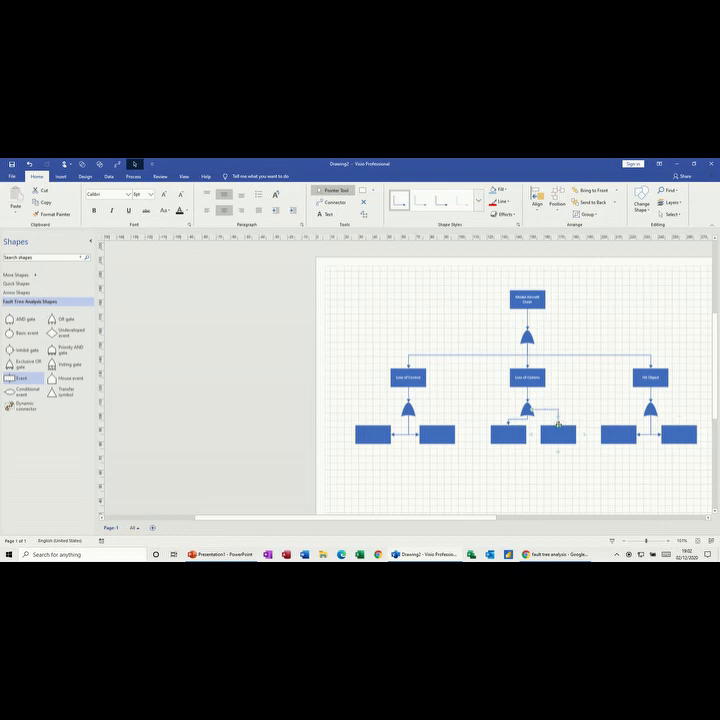
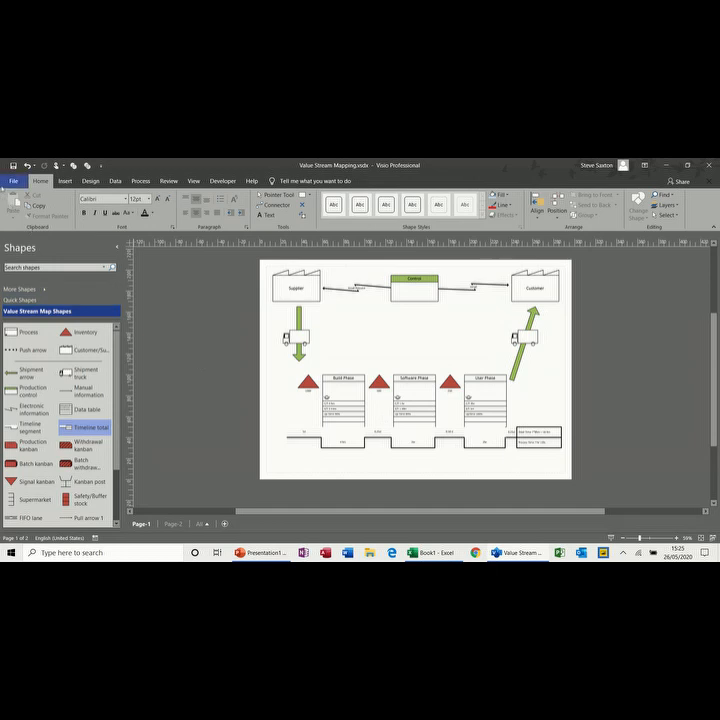
- Create a new drawing from the Value Stream Map template in the Business category, using metric units
{"action": "left_click", "coordinate": [12, 184]}
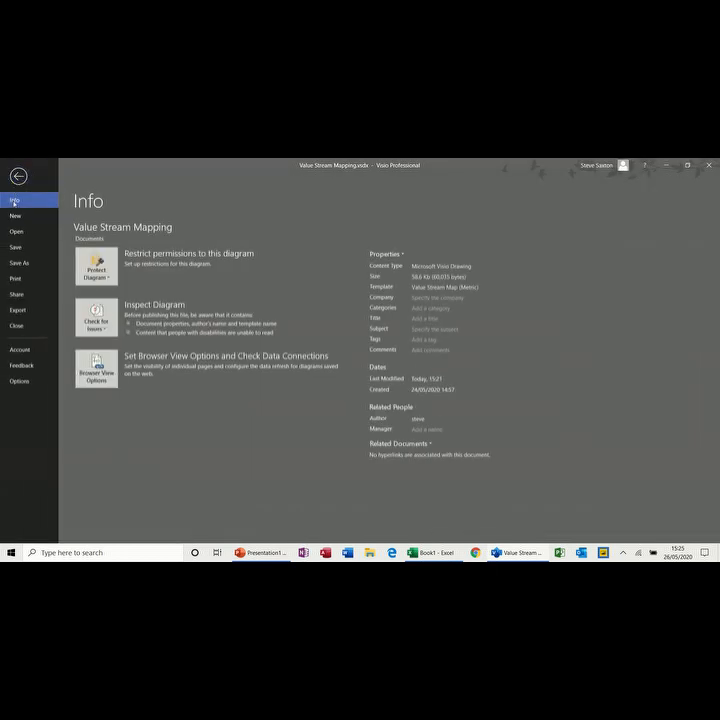
{"action": "left_click", "coordinate": [14, 215]}
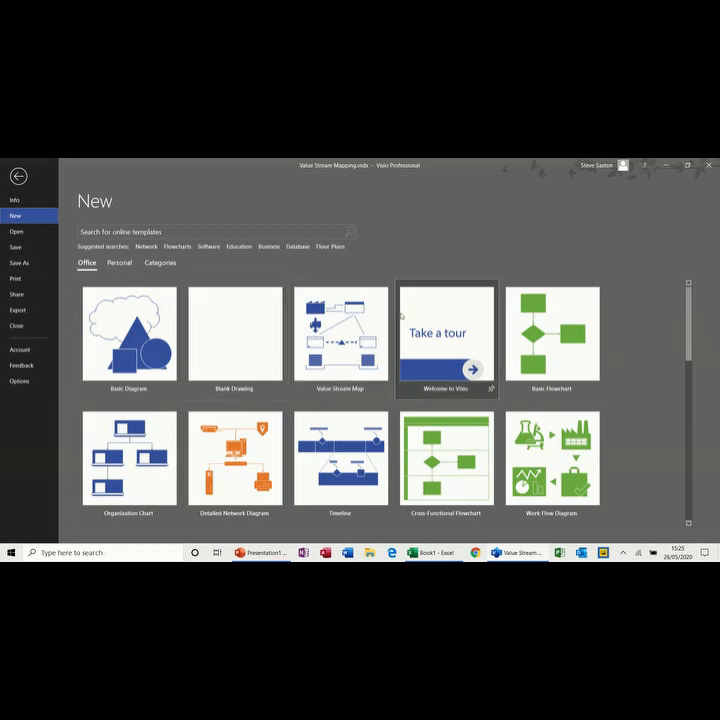
{"action": "left_click", "coordinate": [163, 264]}
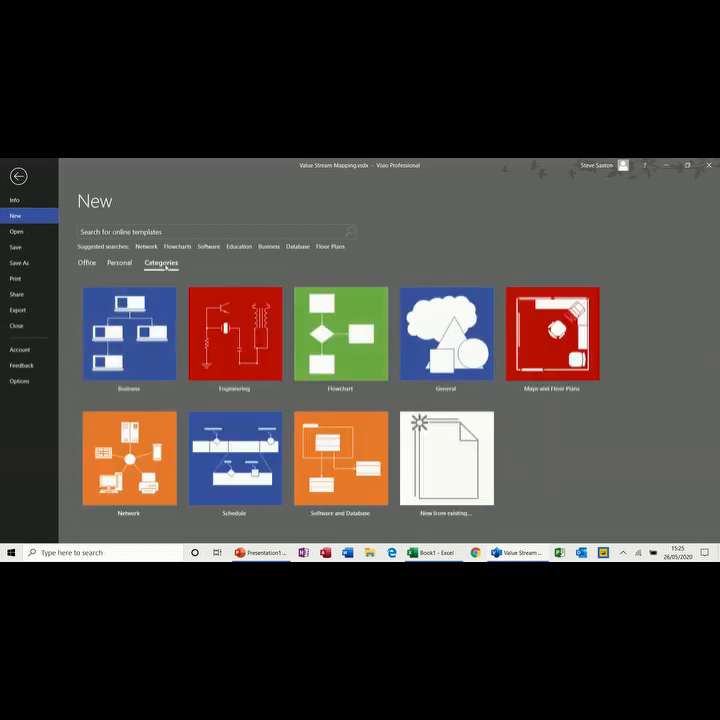
{"action": "left_click", "coordinate": [152, 337]}
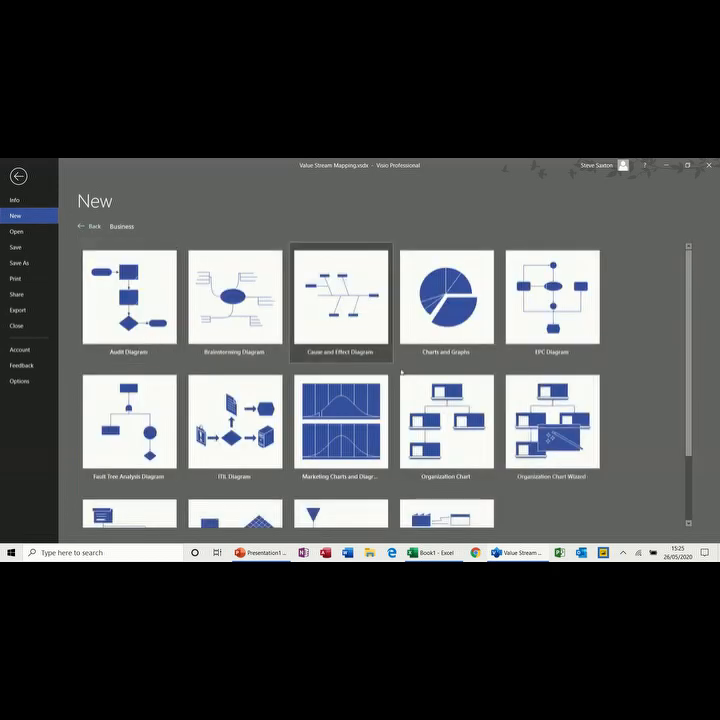
{"action": "scroll", "coordinate": [687, 398], "scroll_direction": "down", "scroll_amount": 2}
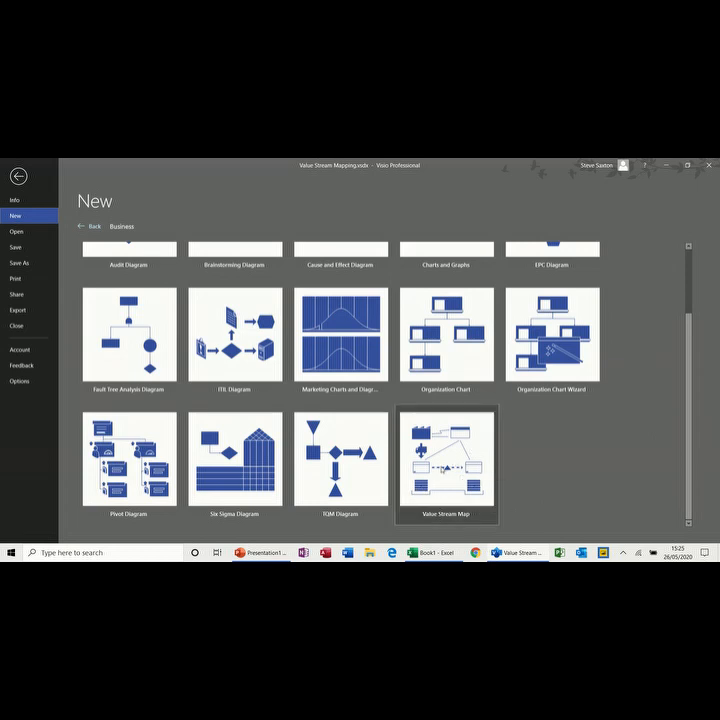
{"action": "left_click", "coordinate": [456, 464]}
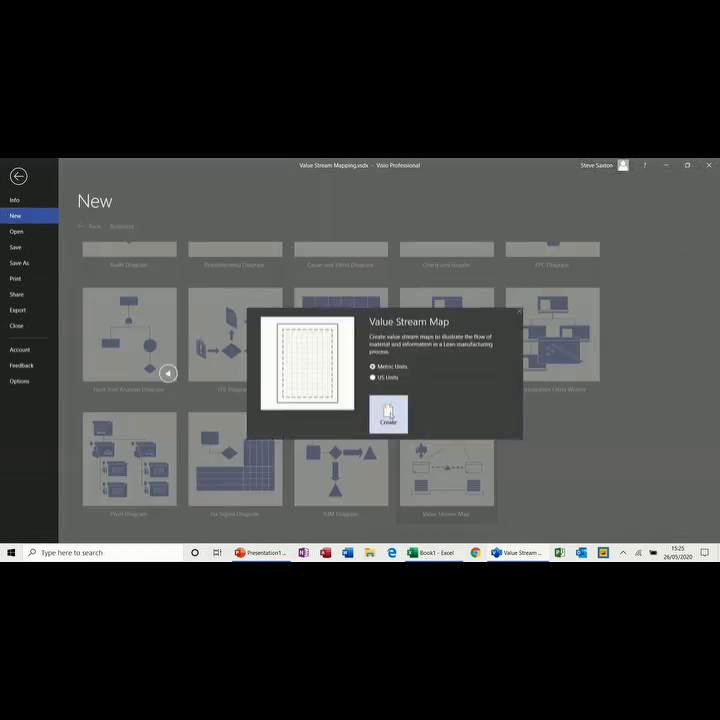
{"action": "left_click", "coordinate": [388, 412]}
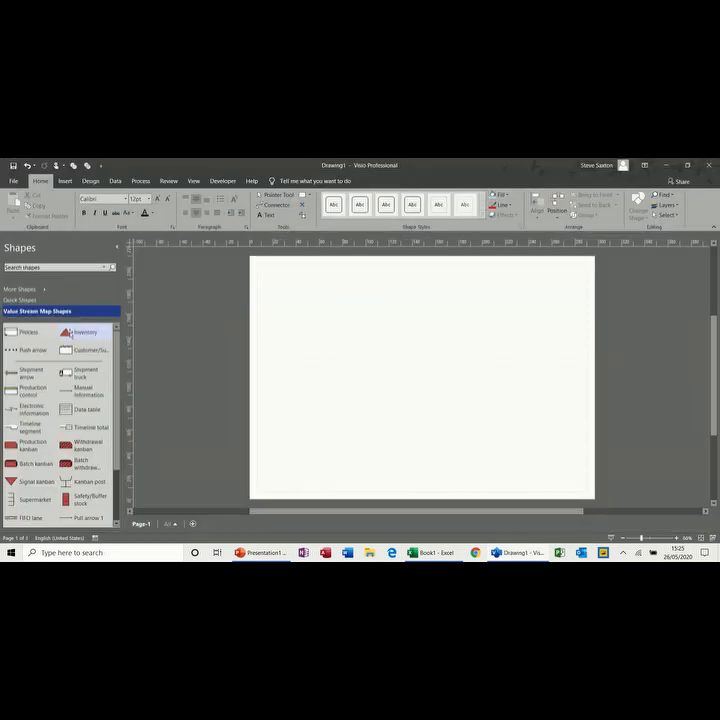
- Place a Customer/Supplier shape in each upper corner of the page and label the left one Supplier
{"action": "left_click_drag", "start_coordinate": [74, 350], "coordinate": [554, 284]}
{"action": "left_click_drag", "start_coordinate": [80, 350], "coordinate": [283, 286]}
{"action": "double_click", "coordinate": [283, 286]}
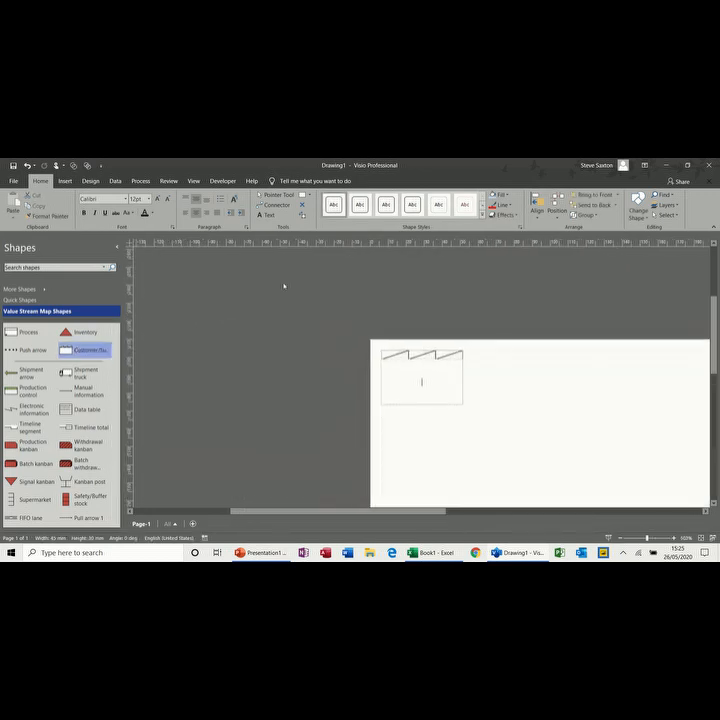
{"action": "type", "text": "Supp"}
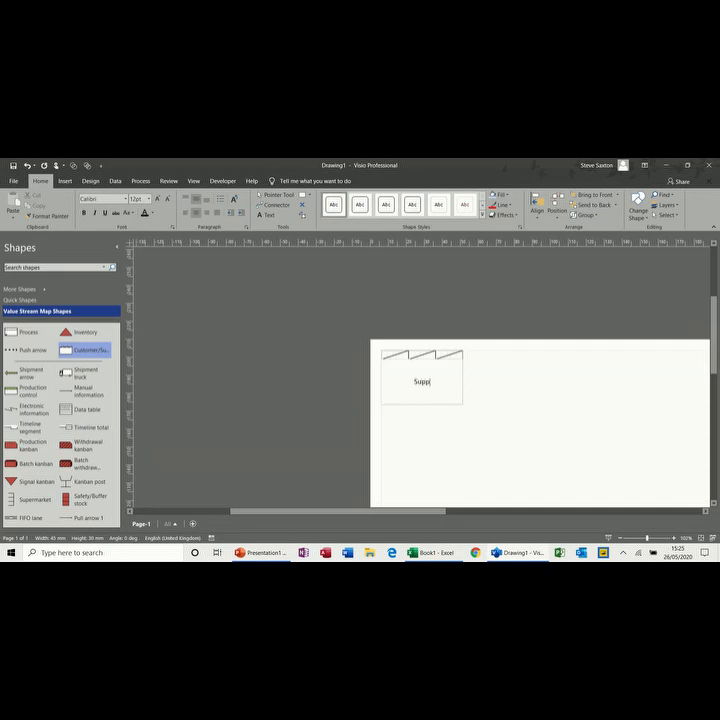
{"action": "type", "text": "liert"}
{"action": "key", "text": "BackSpace"}
- Label the Customer/Supplier shape in the page's upper-right corner Customer
{"action": "left_click_drag", "start_coordinate": [336, 511], "coordinate": [457, 515]}
{"action": "left_click", "coordinate": [491, 385]}
{"action": "left_click", "coordinate": [492, 383]}
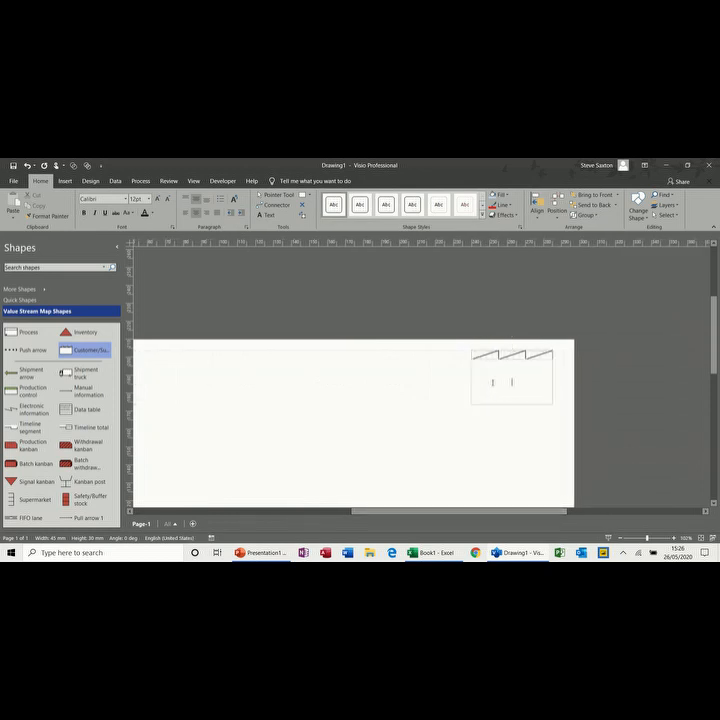
{"action": "type", "text": "Customer"}
- Place a Production control shape midway between Supplier and Customer and label it Control
{"action": "left_click_drag", "start_coordinate": [30, 390], "coordinate": [275, 384]}
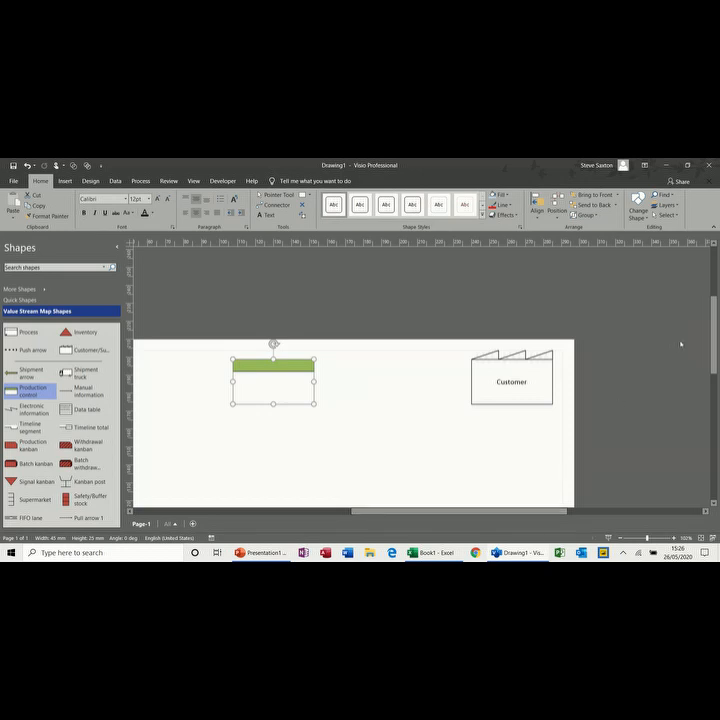
{"action": "scroll", "coordinate": [705, 336], "scroll_direction": "down", "scroll_amount": 2}
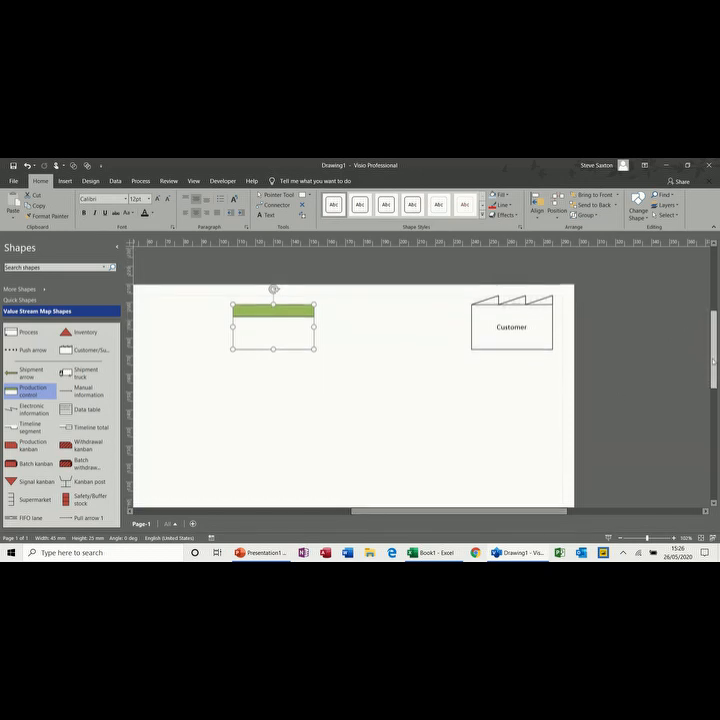
{"action": "left_click_drag", "start_coordinate": [464, 511], "coordinate": [419, 511]}
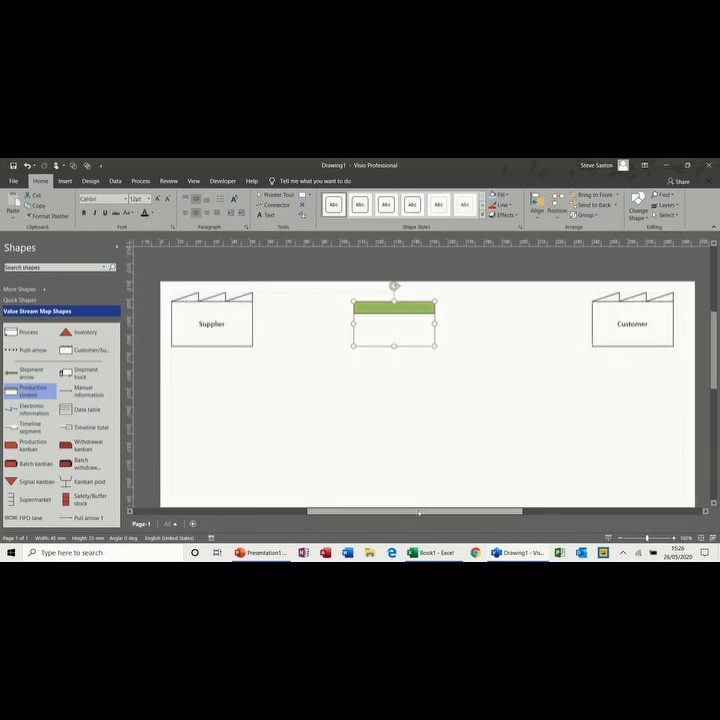
{"action": "left_click_drag", "start_coordinate": [410, 335], "coordinate": [419, 334]}
{"action": "double_click", "coordinate": [418, 333]}
{"action": "type", "text": "Co"}
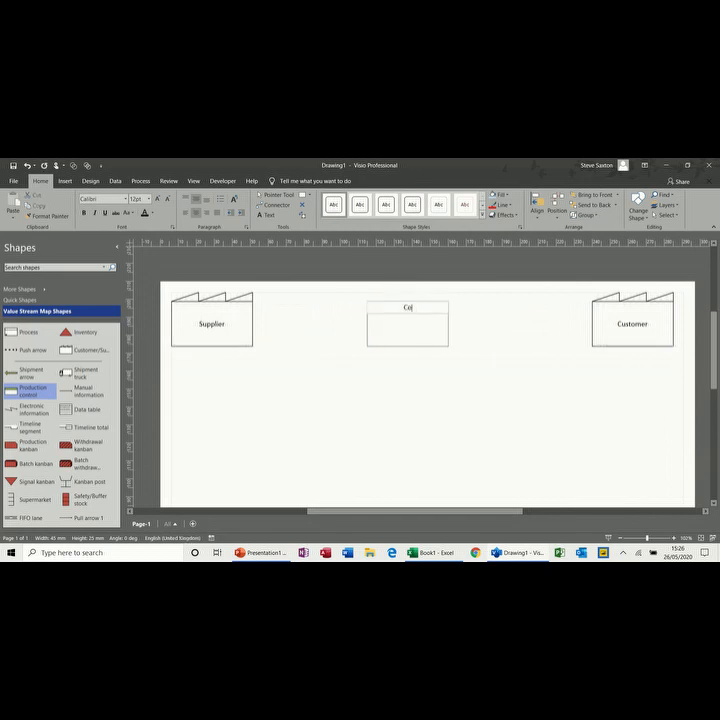
{"action": "type", "text": "ntrol"}
{"action": "left_click", "coordinate": [345, 378]}
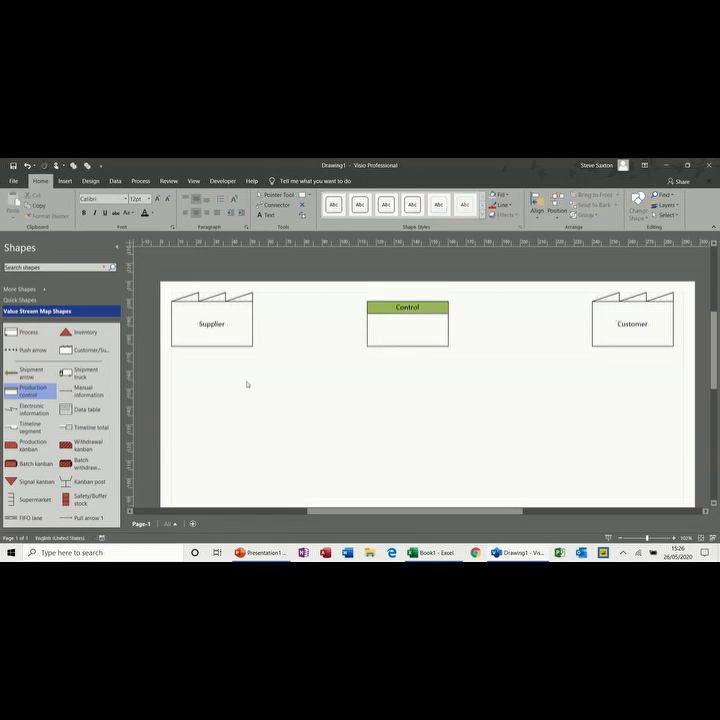
- Connect Customer to Control and Control to Supplier with Electronic information arrows pointing toward the Supplier side
{"action": "left_click_drag", "start_coordinate": [31, 412], "coordinate": [592, 325]}
{"action": "left_click_drag", "start_coordinate": [527, 361], "coordinate": [448, 325]}
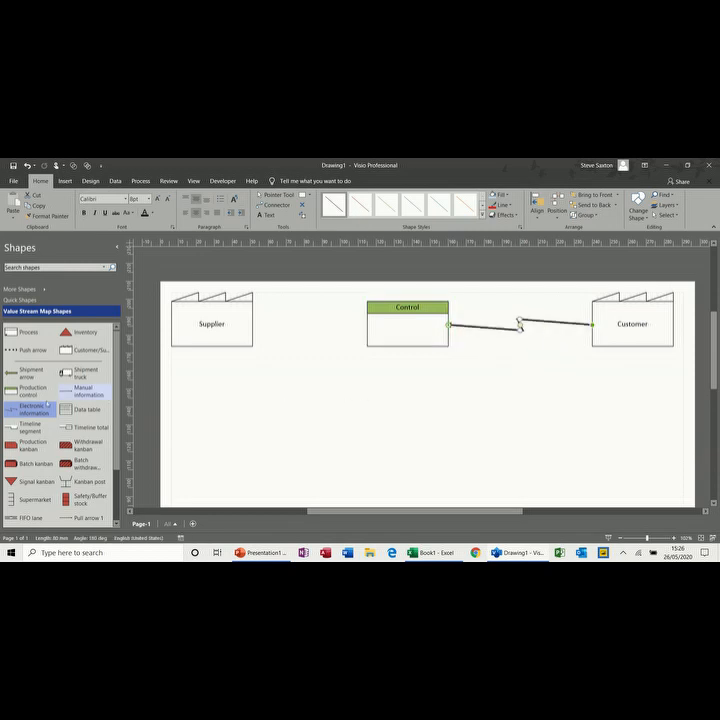
{"action": "left_click_drag", "start_coordinate": [30, 409], "coordinate": [253, 323]}
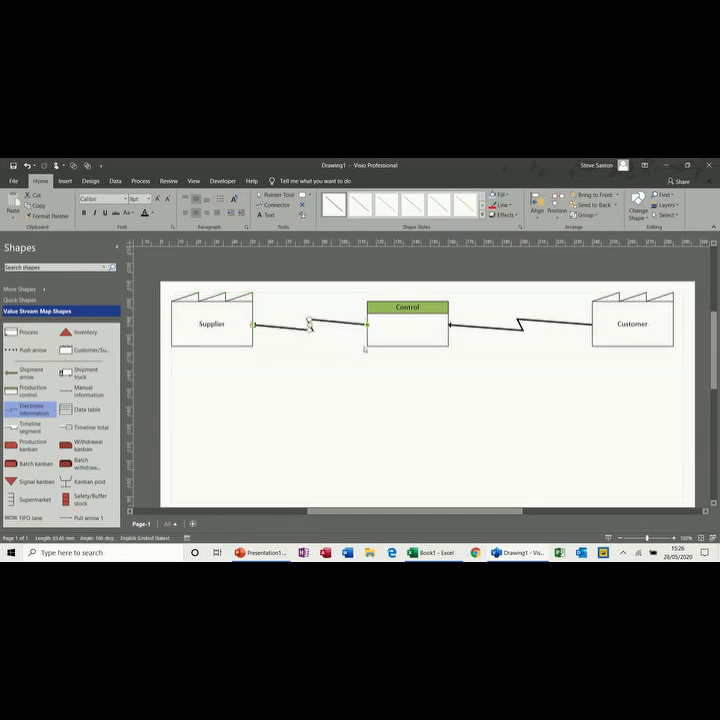
{"action": "left_click", "coordinate": [364, 350]}
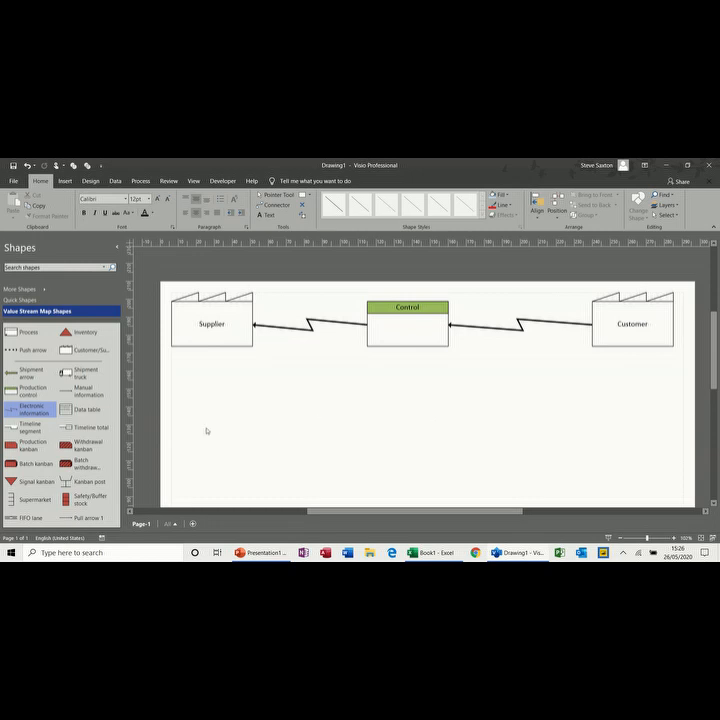
- Place three Process shapes in a horizontal row below the Supplier, Control and Customer shapes
{"action": "left_click_drag", "start_coordinate": [25, 332], "coordinate": [293, 404]}
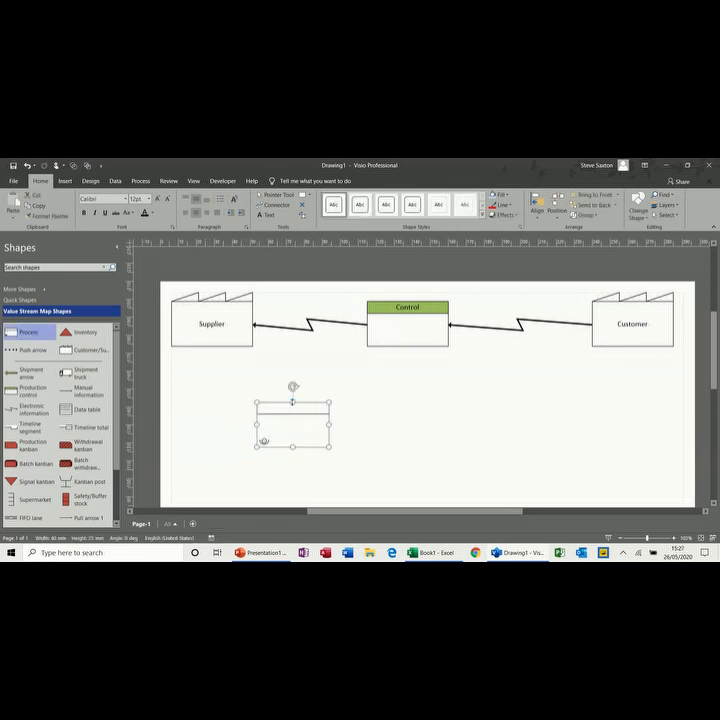
{"action": "left_click_drag", "start_coordinate": [13, 337], "coordinate": [413, 400]}
{"action": "left_click_drag", "start_coordinate": [14, 333], "coordinate": [541, 400]}
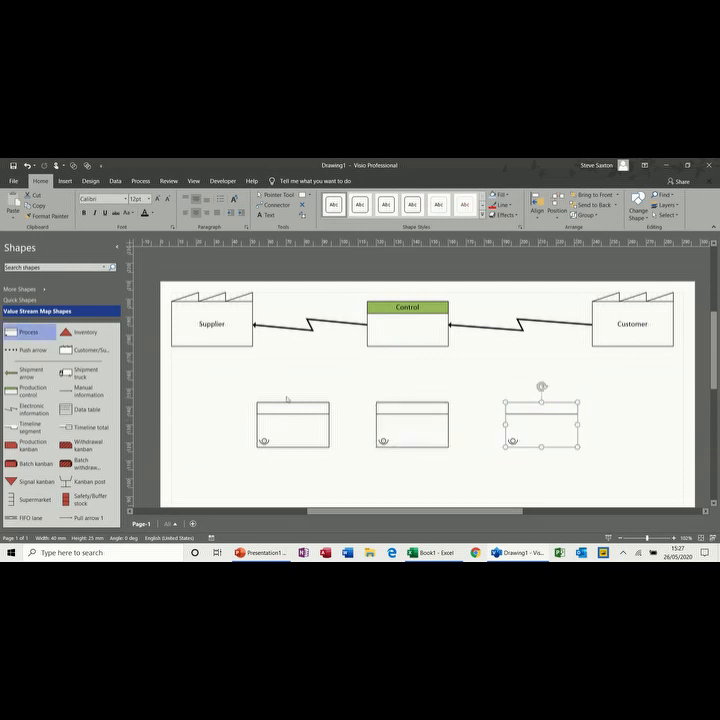
- Label the three Process shapes, from left to right, Build Machine, Install Software and User Profile
{"action": "left_click", "coordinate": [273, 410]}
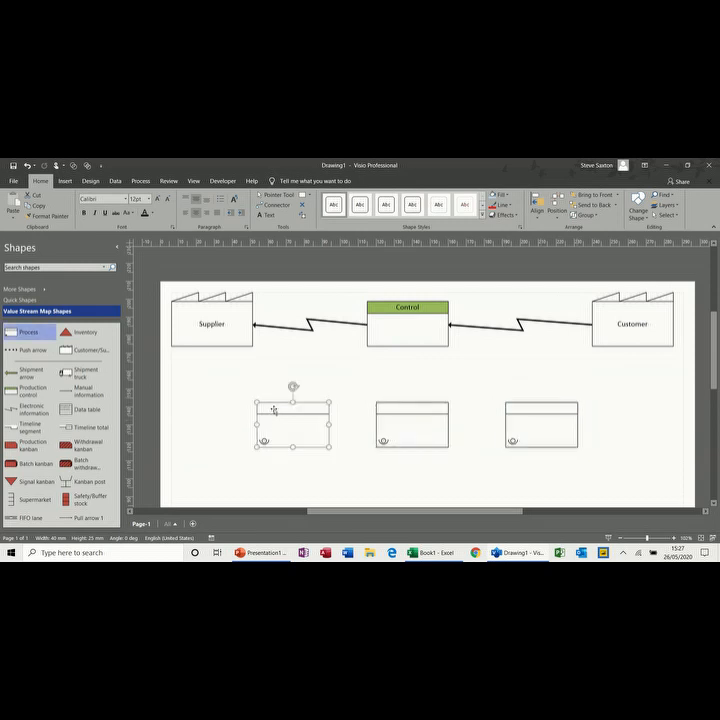
{"action": "type", "text": "Build Machine"}
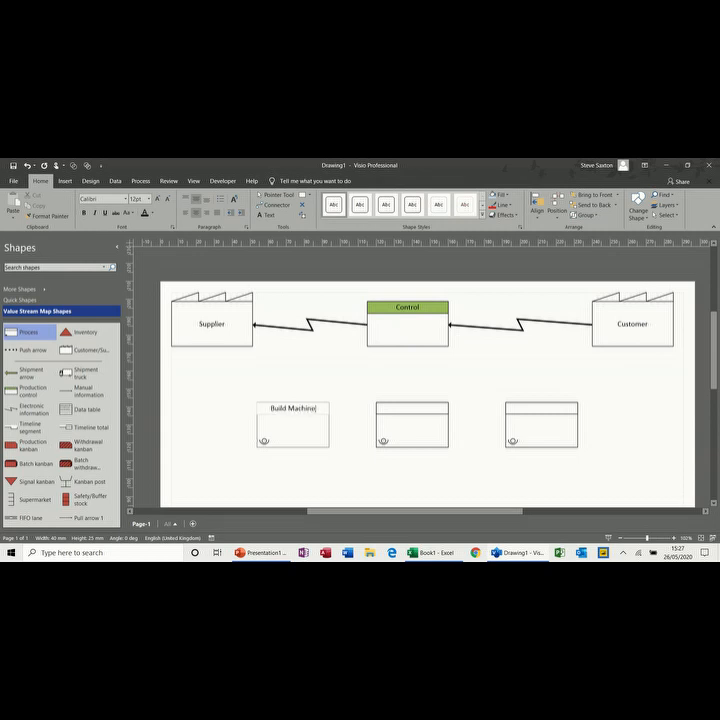
{"action": "left_click", "coordinate": [390, 413]}
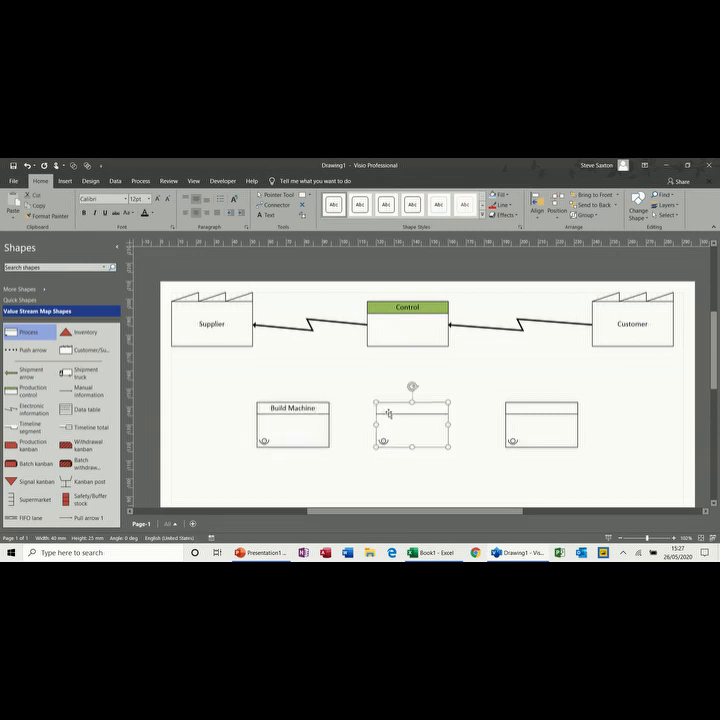
{"action": "type", "text": "Install Software"}
{"action": "left_click", "coordinate": [519, 409]}
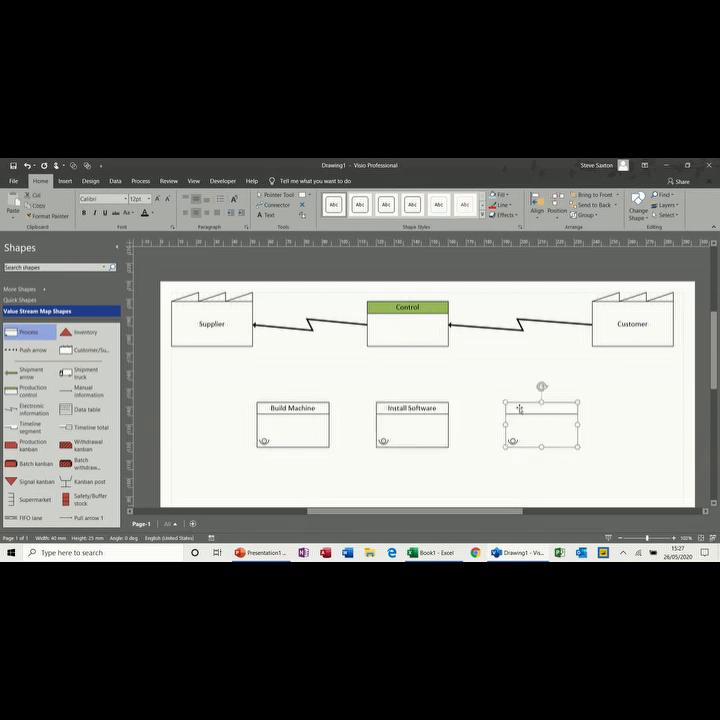
{"action": "type", "text": "User Profi"}
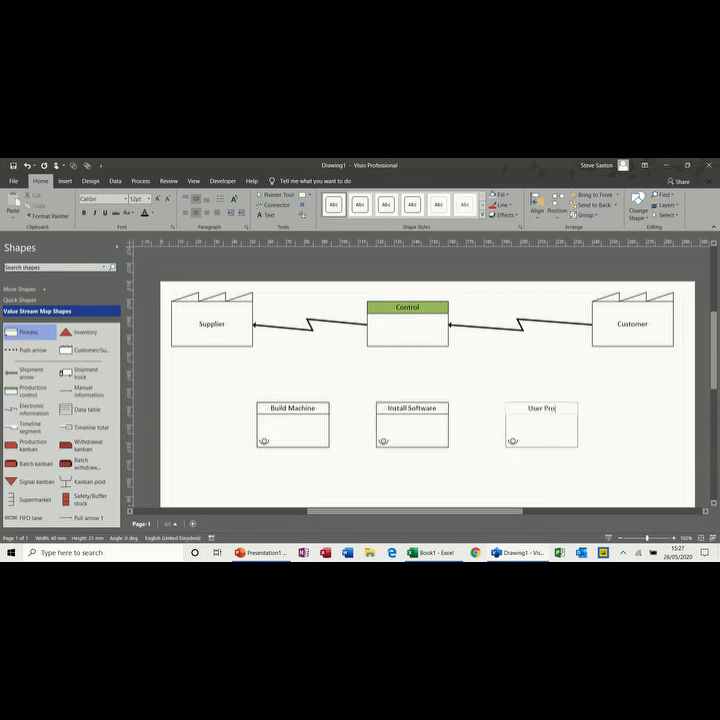
{"action": "type", "text": "le"}
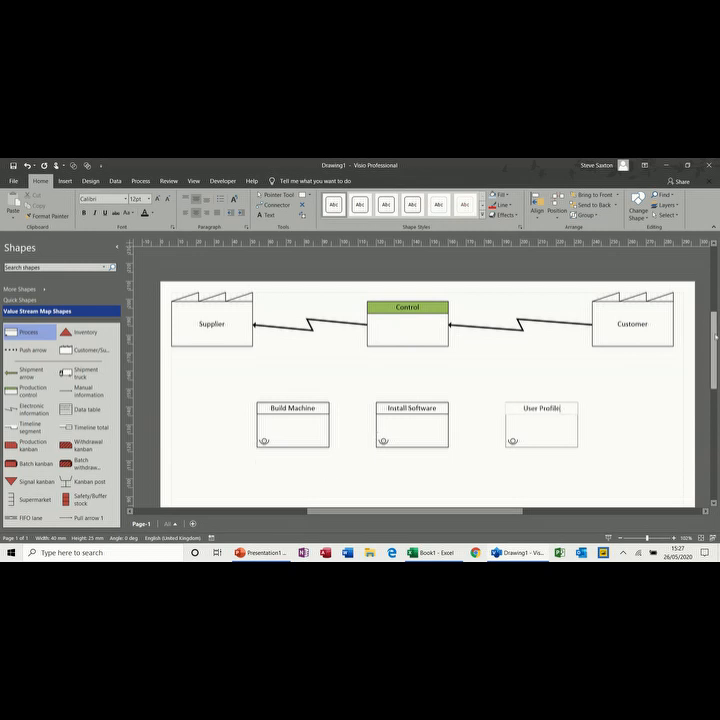
- Attach a Data table beneath the Build Machine process and fill it with C/T 1 Hr and S/T 5 min
{"action": "scroll", "coordinate": [715, 337], "scroll_direction": "down", "scroll_amount": 2}
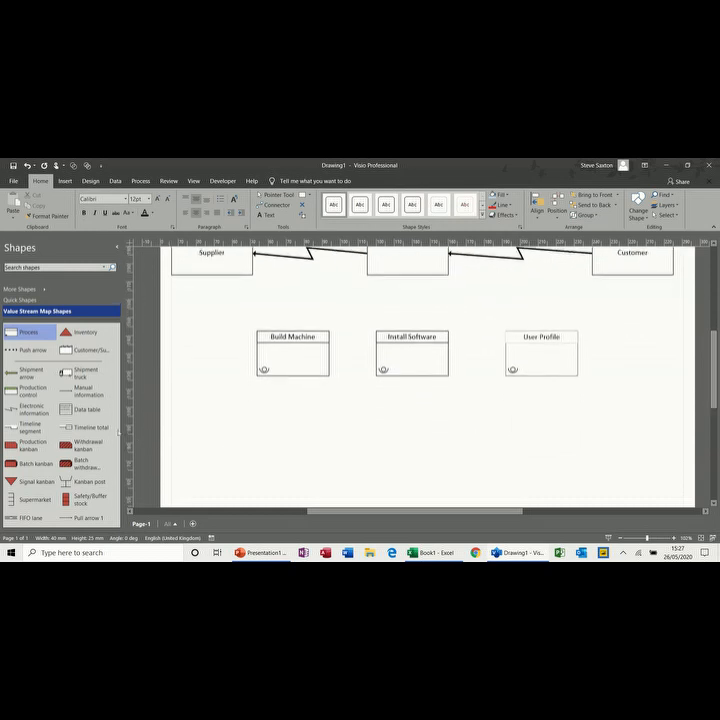
{"action": "left_click_drag", "start_coordinate": [80, 409], "coordinate": [329, 398]}
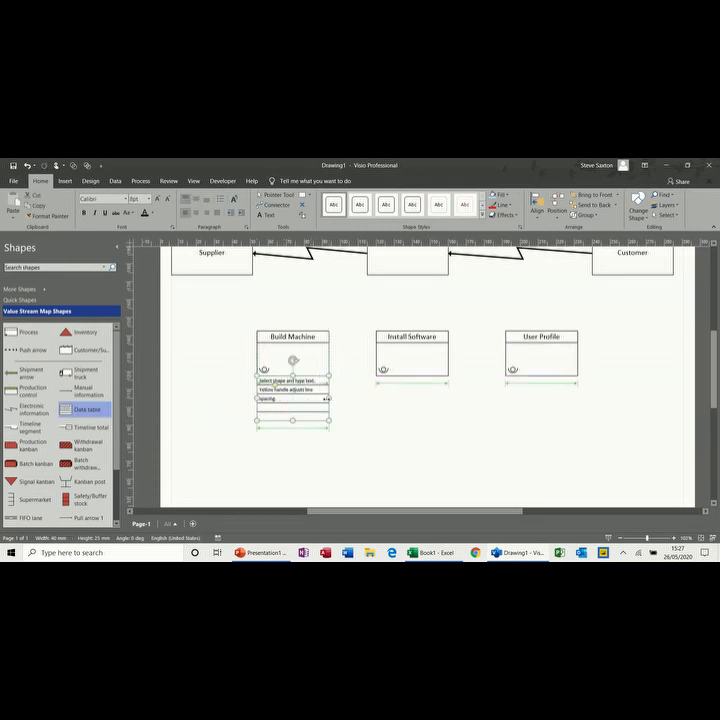
{"action": "double_click", "coordinate": [288, 392]}
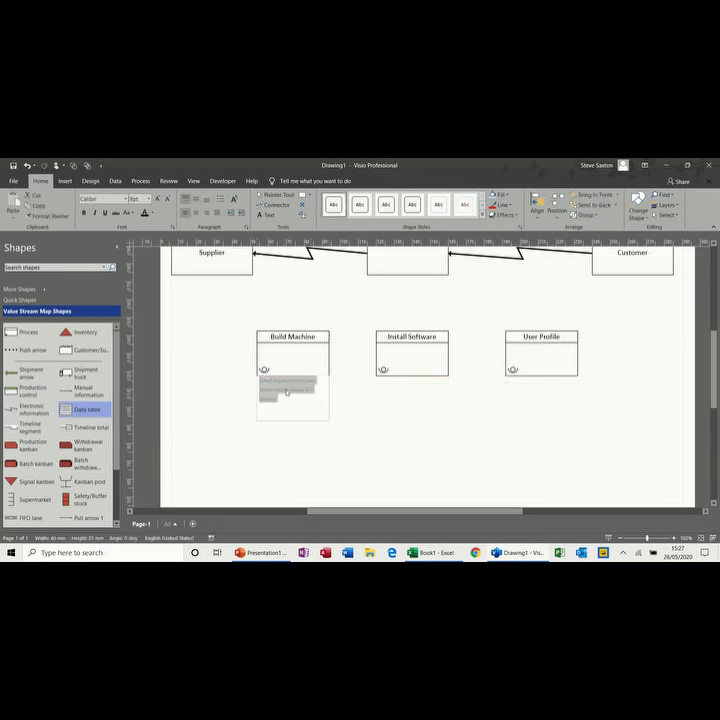
{"action": "type", "text": "C"}
{"action": "type", "text": "/T (h)"}
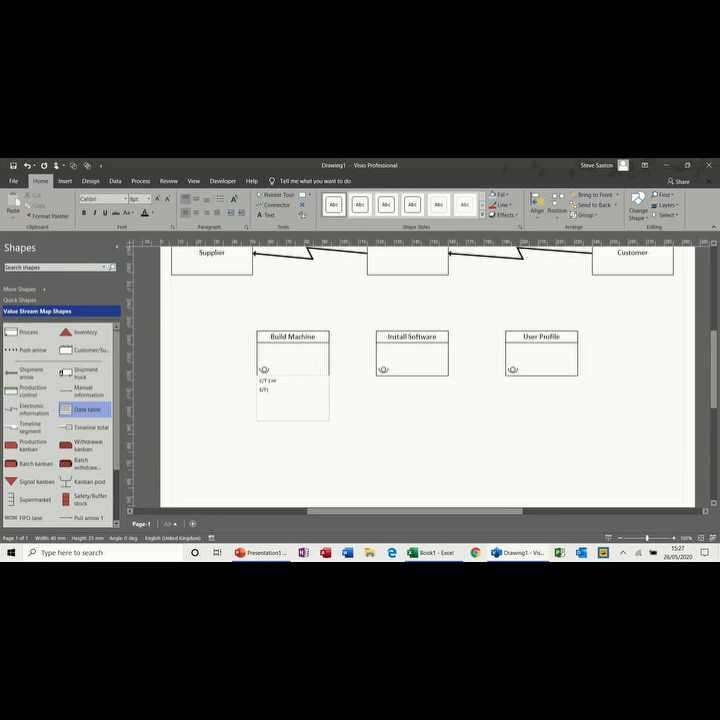
{"action": "type", "text": "min"}
{"action": "left_click", "coordinate": [381, 404]}
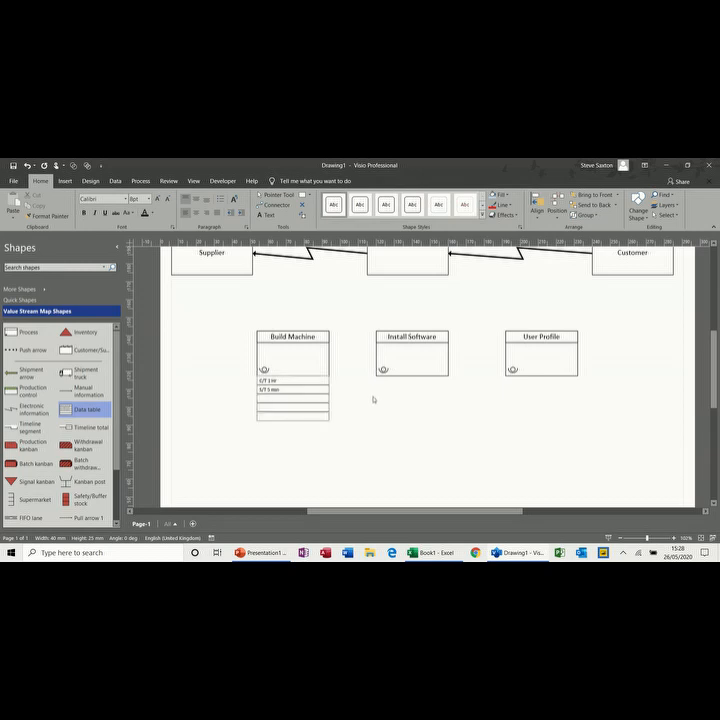
- Attach a Data table beneath the Install Software process and fill it with C/T 2hrs and S/T 5 Min
{"action": "left_click_drag", "start_coordinate": [84, 407], "coordinate": [446, 397]}
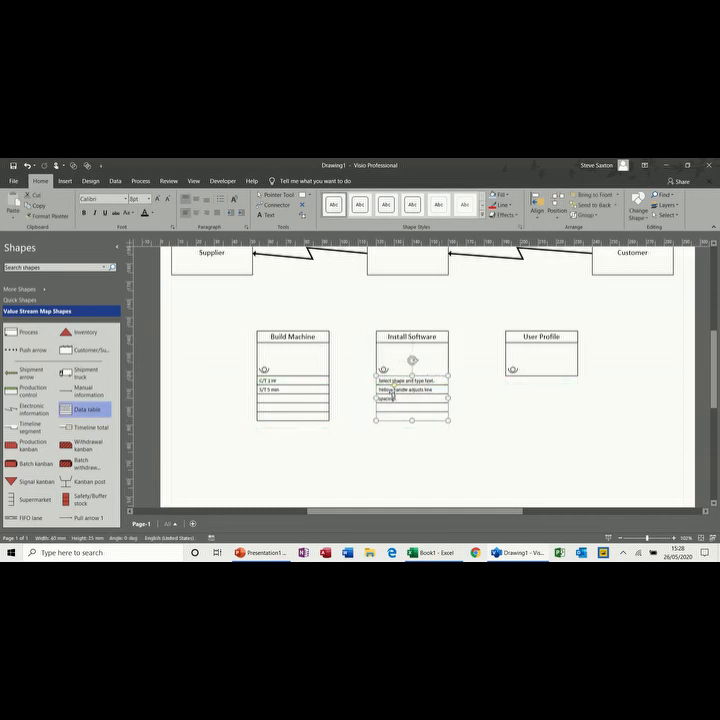
{"action": "double_click", "coordinate": [389, 389]}
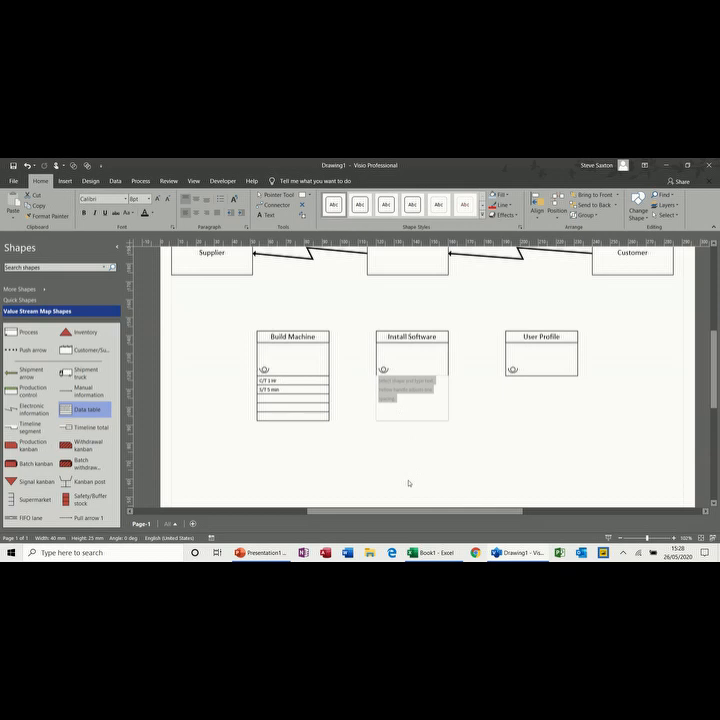
{"action": "type", "text": "C"}
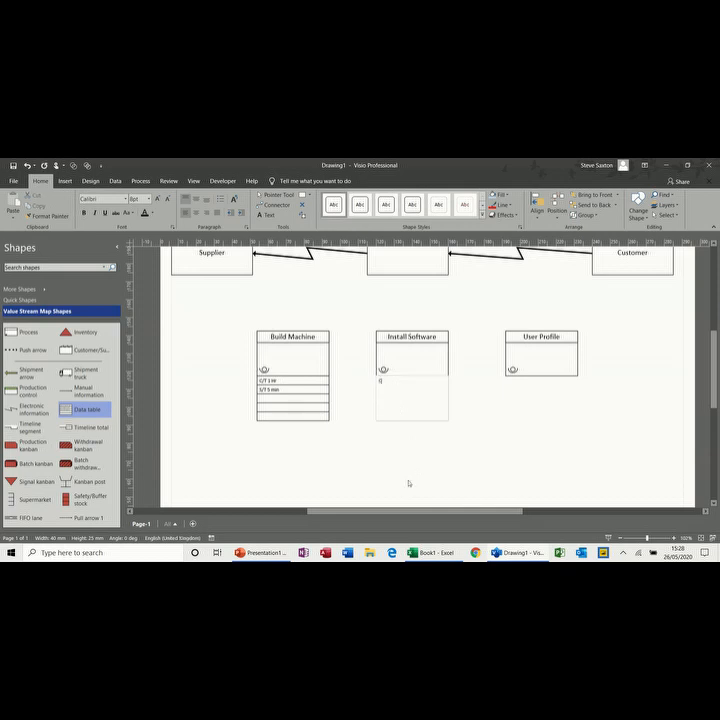
{"action": "type", "text": "/T 2hrs"}
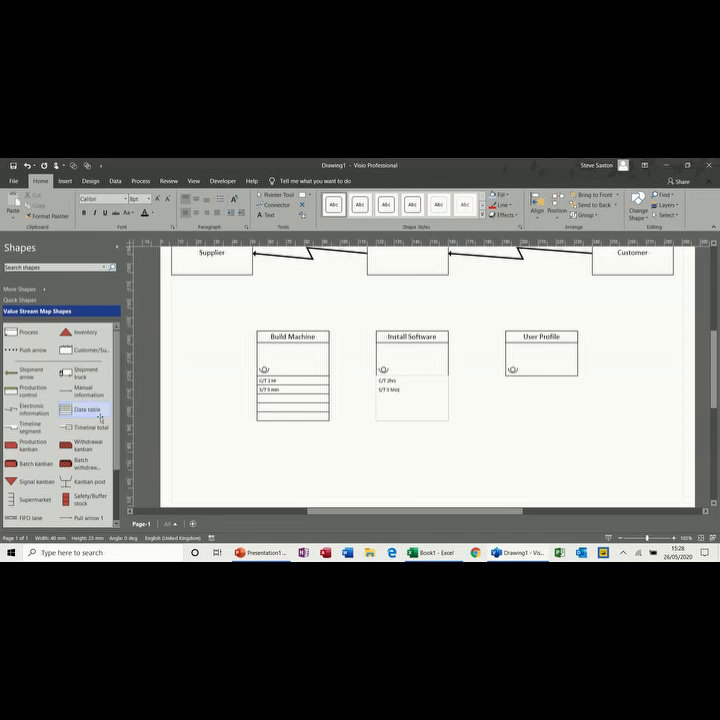
- Attach a Data table beneath the User Profile process and fill it with C/T 4 hrs and S/T 5 Min
{"action": "left_click_drag", "start_coordinate": [79, 413], "coordinate": [577, 398]}
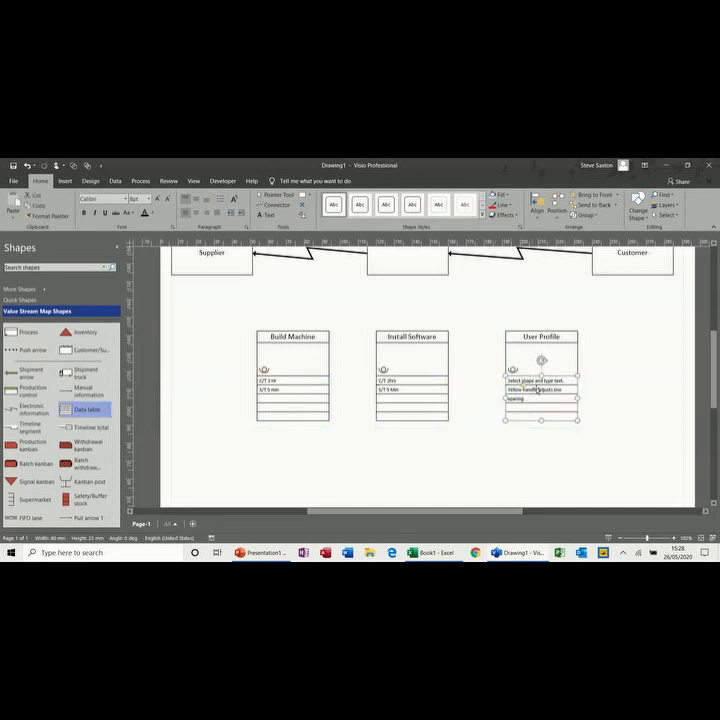
{"action": "double_click", "coordinate": [538, 390]}
{"action": "key", "text": "Delete"}
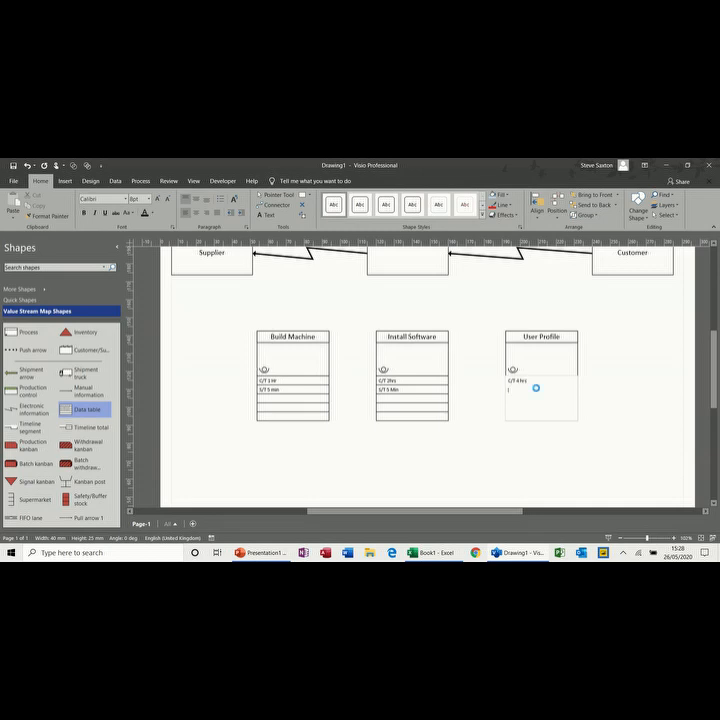
{"action": "key", "text": "Return"}
{"action": "type", "text": "S/T 5 Min"}
{"action": "left_click", "coordinate": [481, 402]}
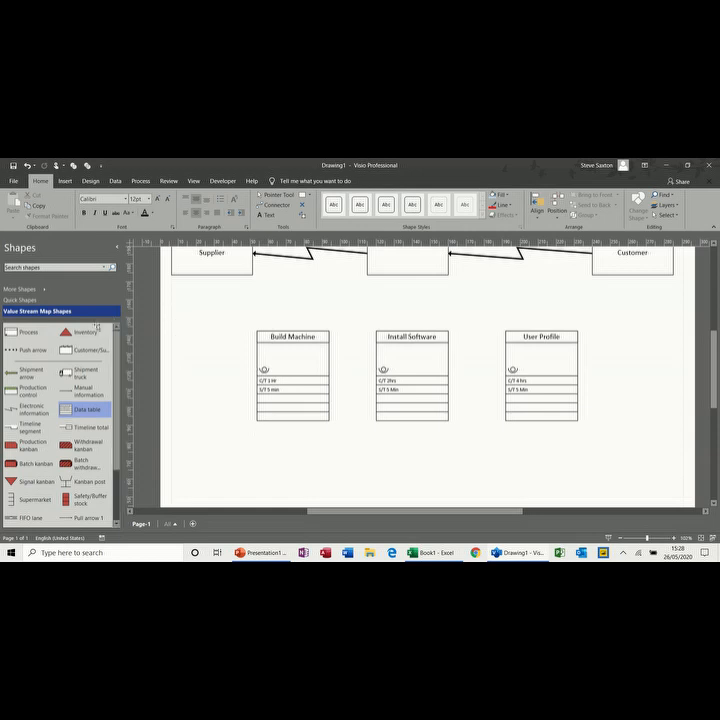
- Place Inventory triangles before Build Machine and between Build Machine and Install Software, and show the page grid
{"action": "left_click_drag", "start_coordinate": [92, 330], "coordinate": [212, 373]}
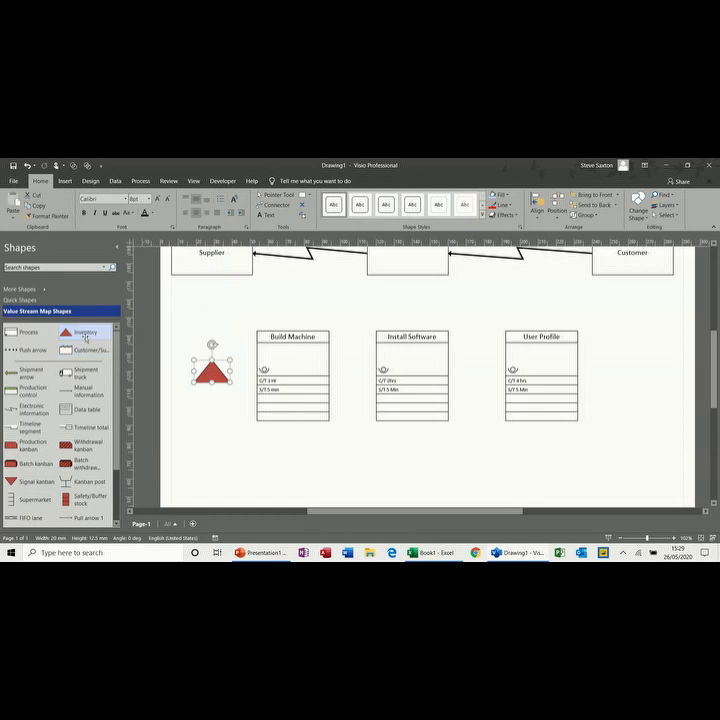
{"action": "left_click_drag", "start_coordinate": [100, 334], "coordinate": [350, 377]}
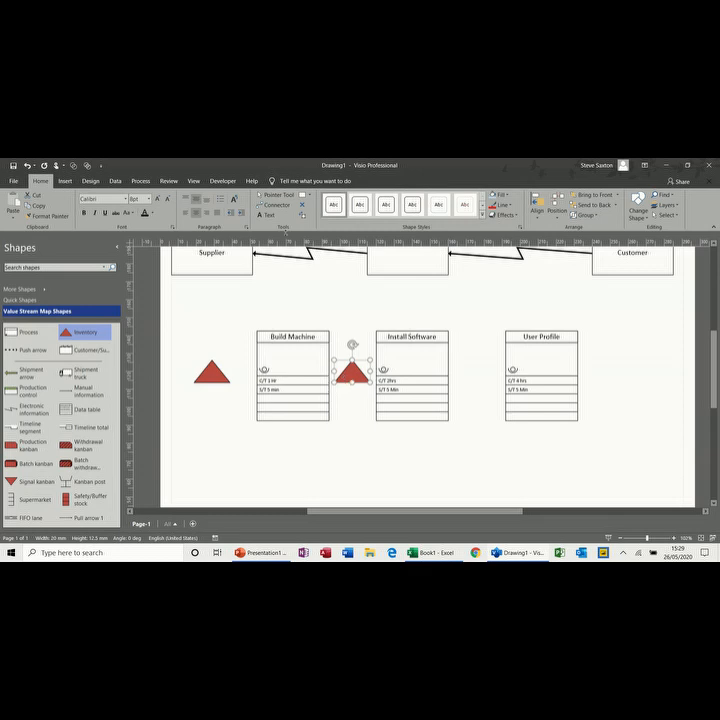
{"action": "left_click", "coordinate": [194, 181]}
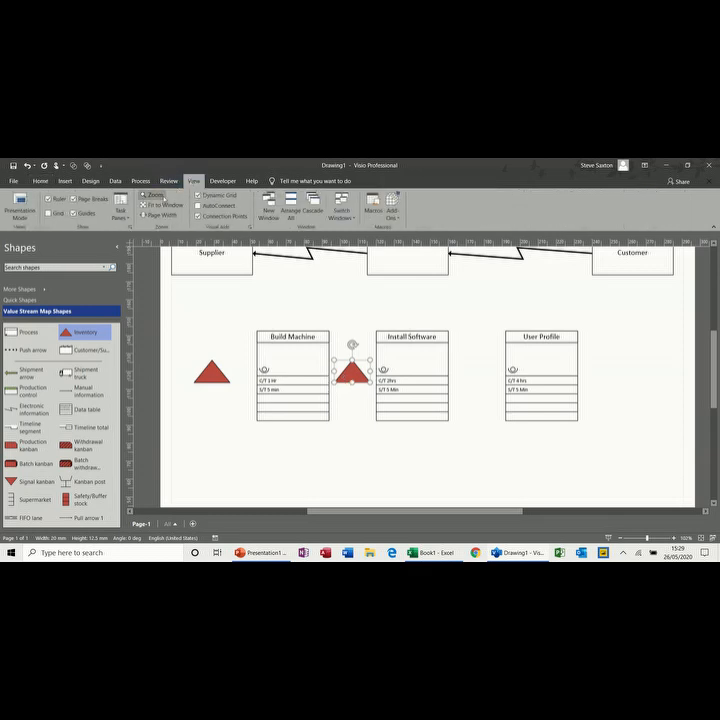
{"action": "left_click", "coordinate": [45, 213]}
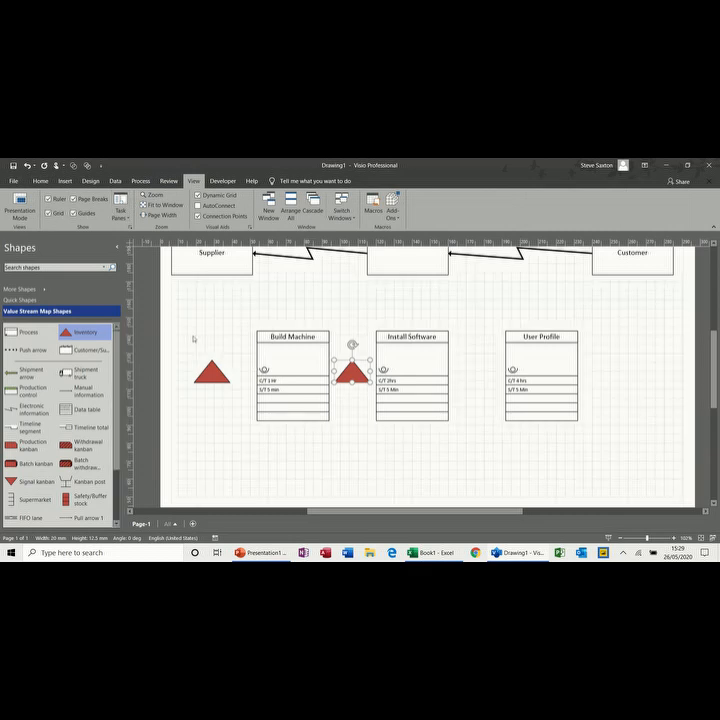
- Place Inventory triangles before and after User Profile, and align the two earlier triangles level with them
{"action": "left_click_drag", "start_coordinate": [65, 331], "coordinate": [474, 370]}
{"action": "left_click", "coordinate": [351, 373]}
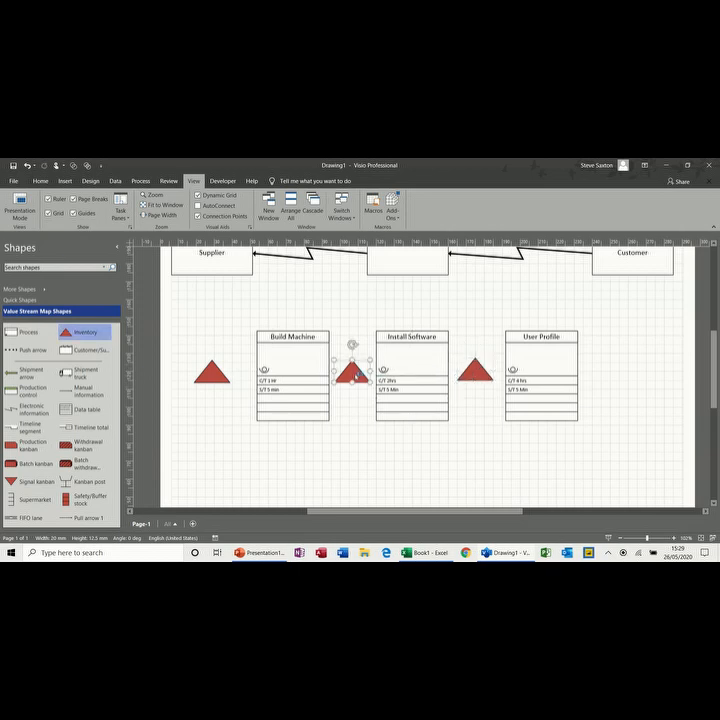
{"action": "left_click", "coordinate": [218, 380]}
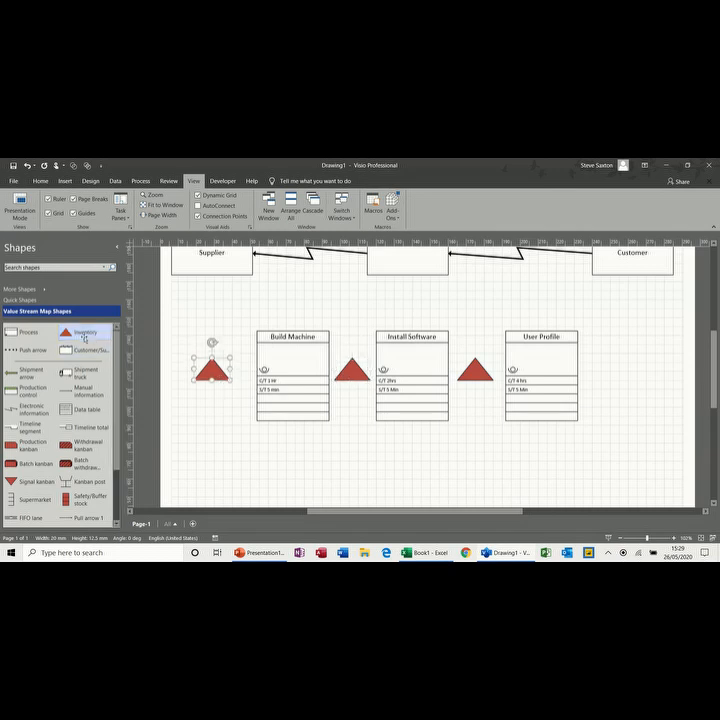
{"action": "left_click_drag", "start_coordinate": [80, 331], "coordinate": [610, 370]}
{"action": "left_click", "coordinate": [433, 451]}
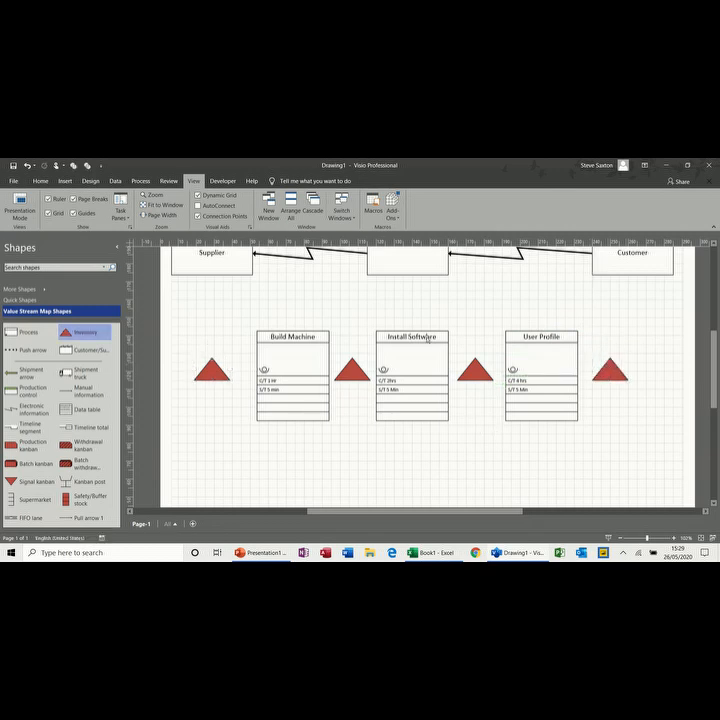
- Add Shipment arrows from Supplier to the first Inventory triangle and from the last triangle to Customer, with a Shipment truck on the Supplier arrow
{"action": "left_click_drag", "start_coordinate": [14, 372], "coordinate": [212, 275]}
{"action": "left_click_drag", "start_coordinate": [181, 318], "coordinate": [211, 350]}
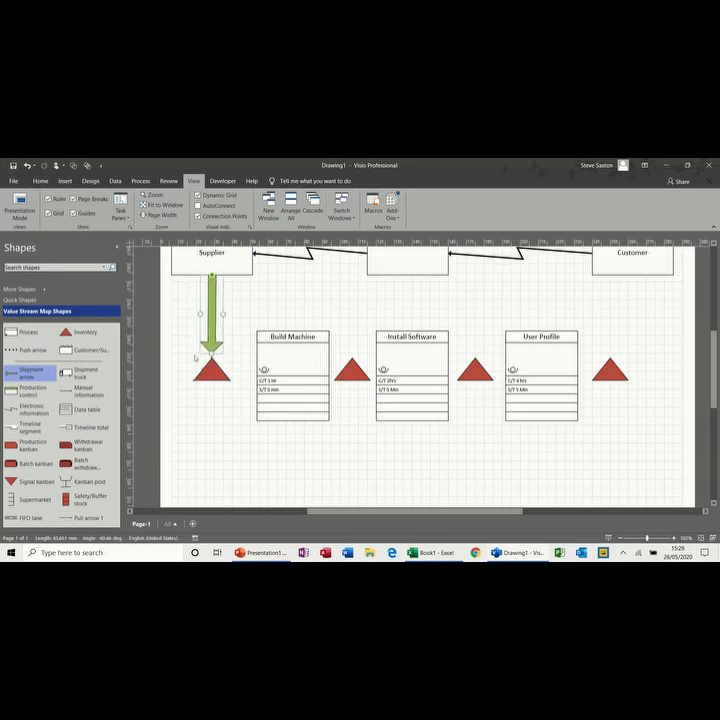
{"action": "left_click_drag", "start_coordinate": [85, 373], "coordinate": [208, 309]}
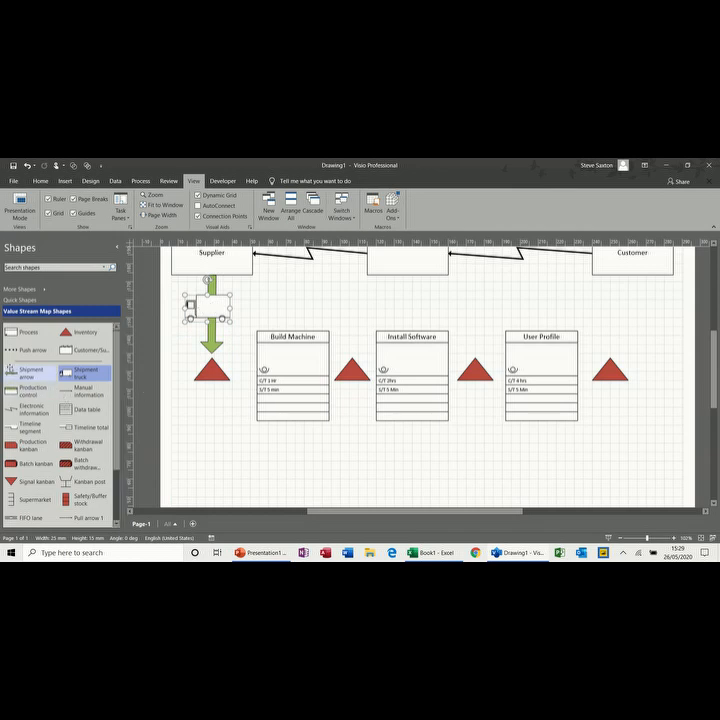
{"action": "left_click_drag", "start_coordinate": [30, 373], "coordinate": [640, 316]}
{"action": "left_click_drag", "start_coordinate": [590, 313], "coordinate": [608, 358]}
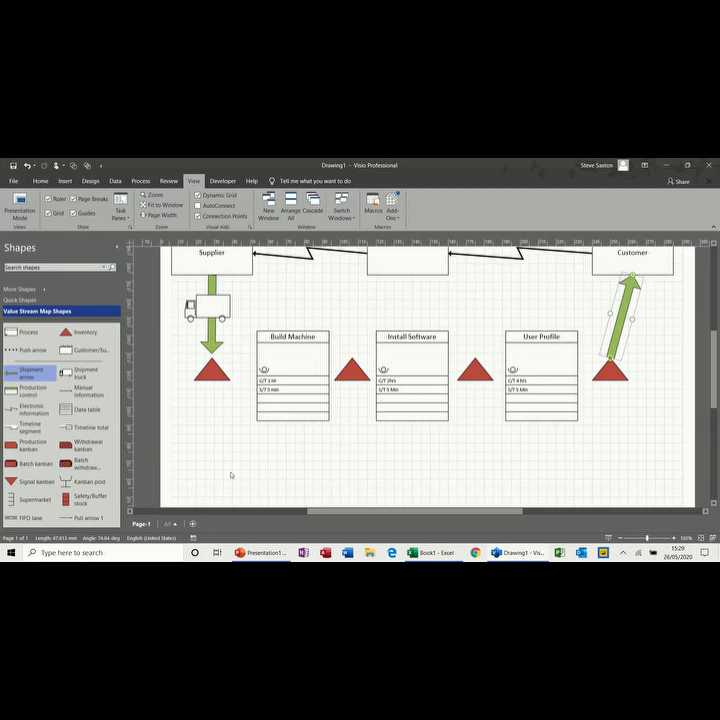
- Label the four Inventory triangles, in order from Supplier to Customer, 1000, 500, 100 and 400
{"action": "left_click", "coordinate": [210, 378]}
{"action": "type", "text": "1000"}
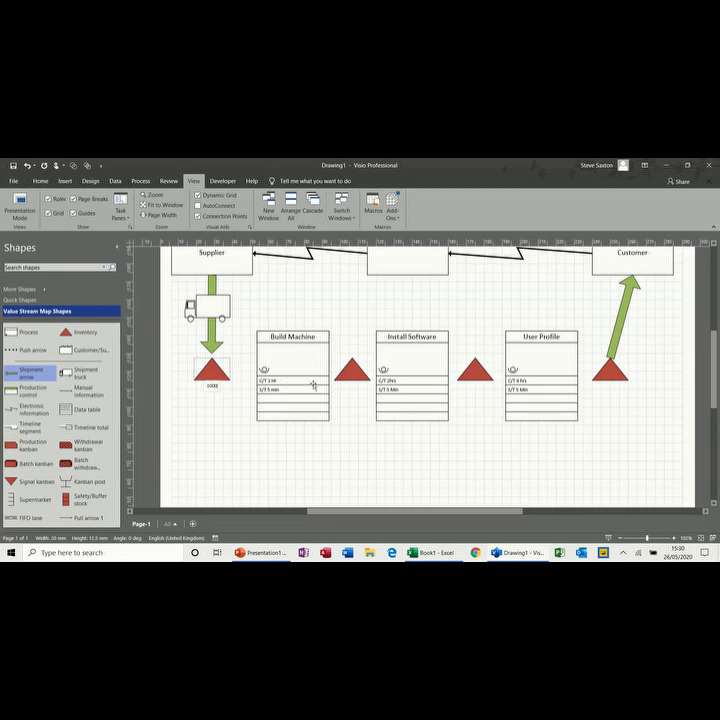
{"action": "left_click", "coordinate": [357, 376]}
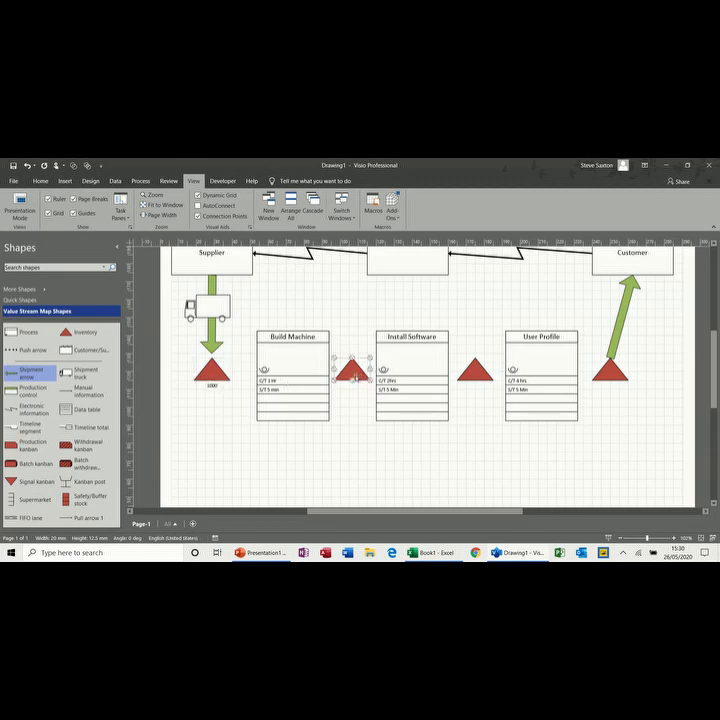
{"action": "double_click", "coordinate": [354, 378]}
{"action": "type", "text": "100"}
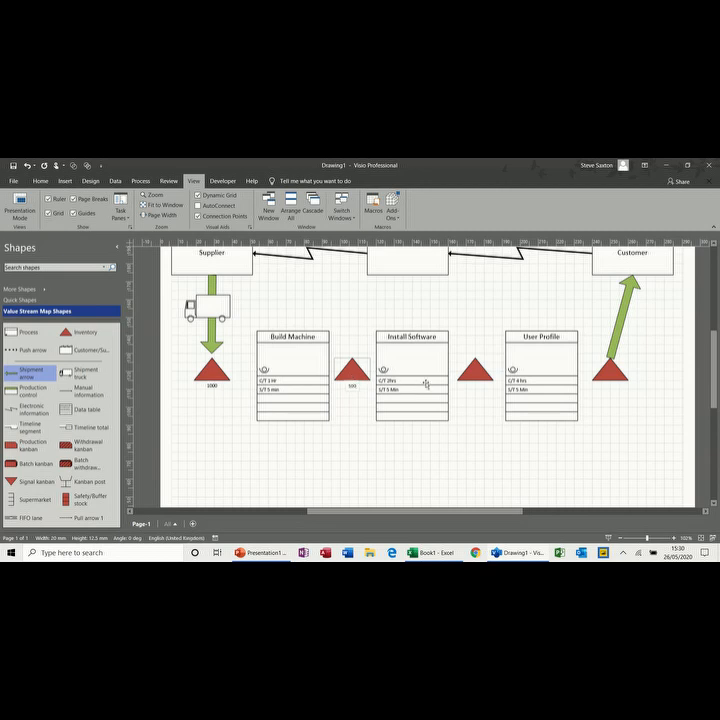
{"action": "double_click", "coordinate": [475, 381]}
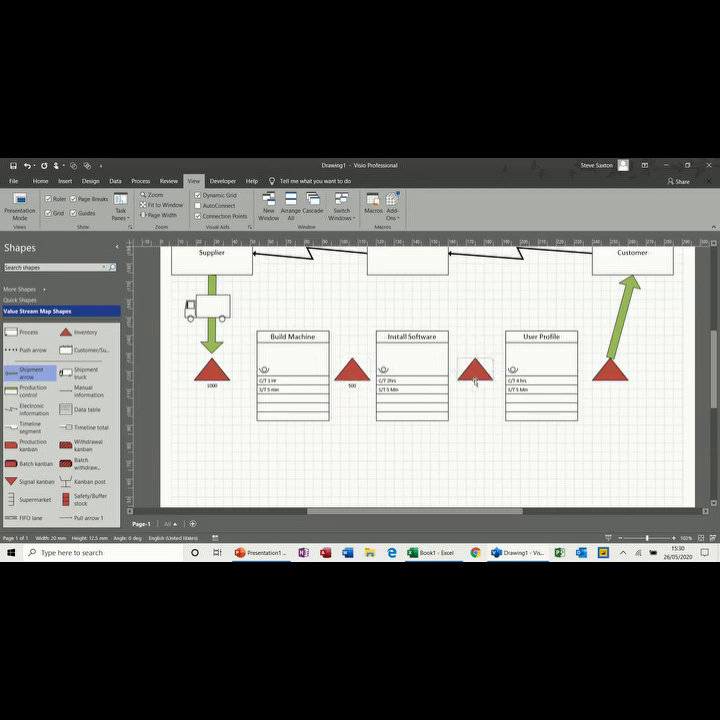
{"action": "double_click", "coordinate": [611, 381]}
{"action": "type", "text": "400"}
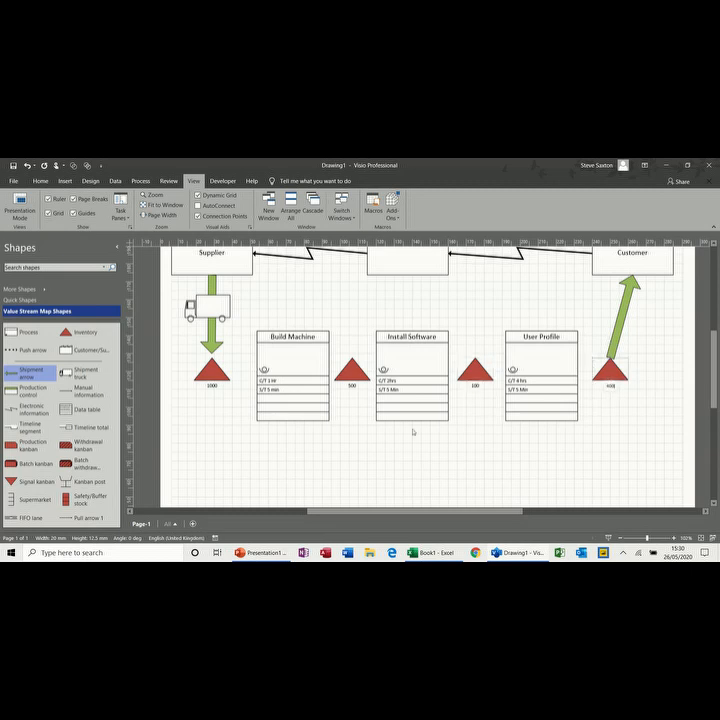
{"action": "left_click", "coordinate": [268, 455]}
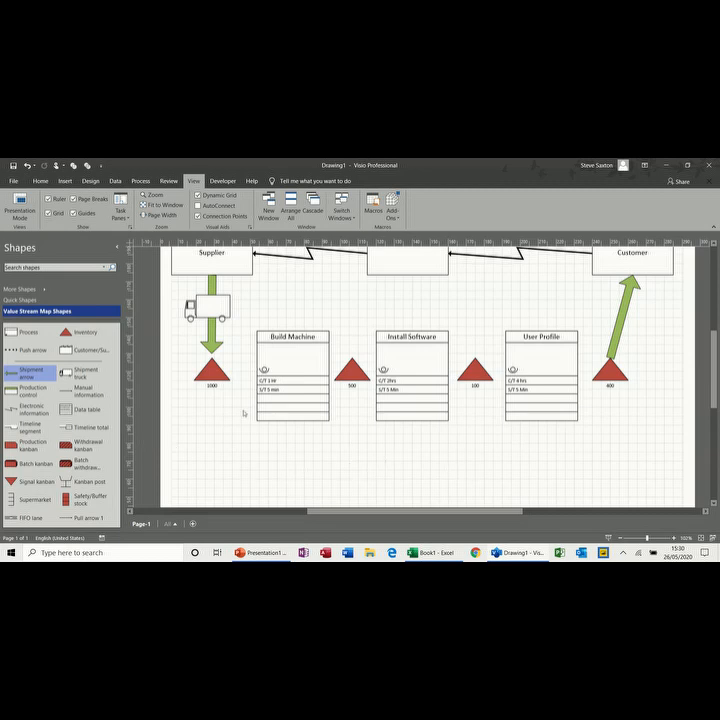
- Place a Timeline segment beneath Build Machine, fit its lower section to the process width, and label that section 1 hr
{"action": "left_click_drag", "start_coordinate": [33, 430], "coordinate": [259, 448]}
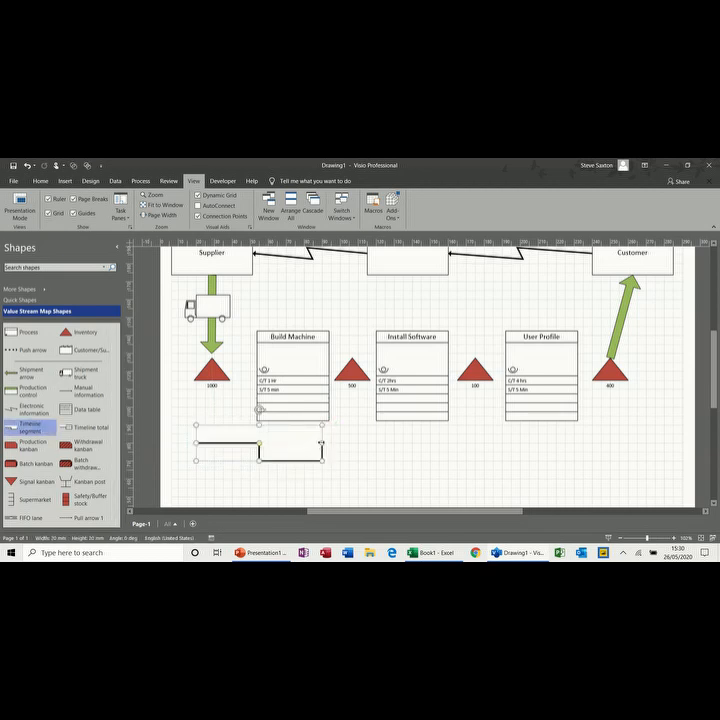
{"action": "left_click_drag", "start_coordinate": [321, 442], "coordinate": [328, 442]}
{"action": "left_click_drag", "start_coordinate": [262, 443], "coordinate": [256, 443]}
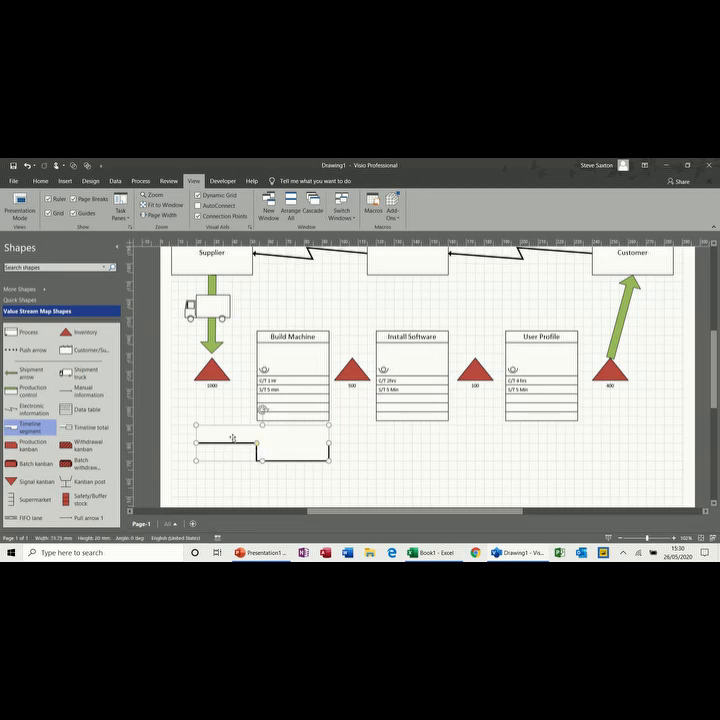
{"action": "left_click", "coordinate": [289, 457]}
{"action": "type", "text": "1 Hr"}
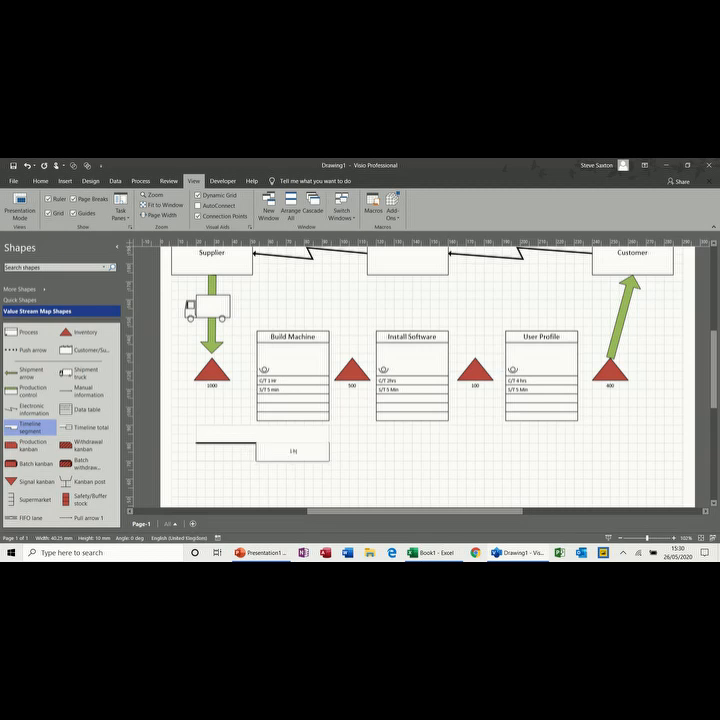
{"action": "left_click", "coordinate": [214, 471]}
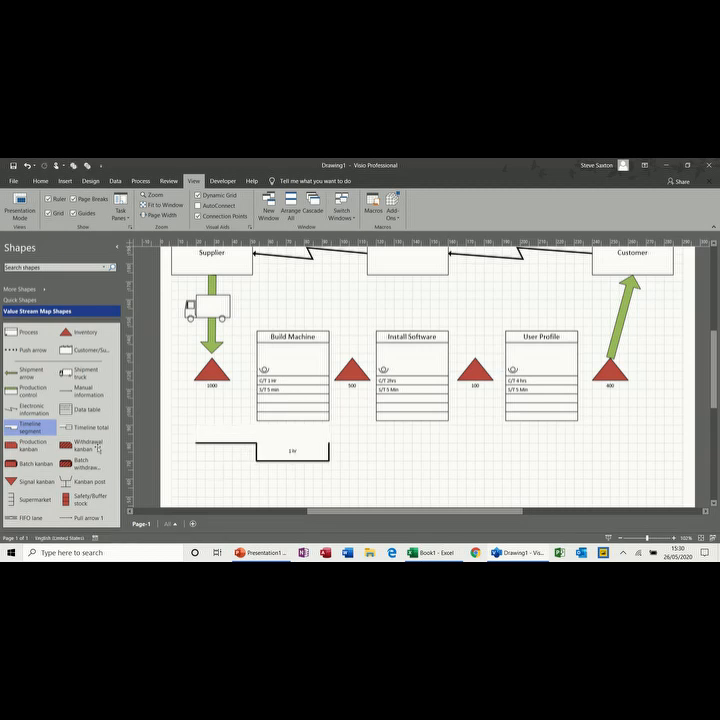
- Join a second Timeline segment to the first, end it level with Install Software's far edge, and label its lower section 2 hrs
{"action": "left_click_drag", "start_coordinate": [65, 434], "coordinate": [391, 445]}
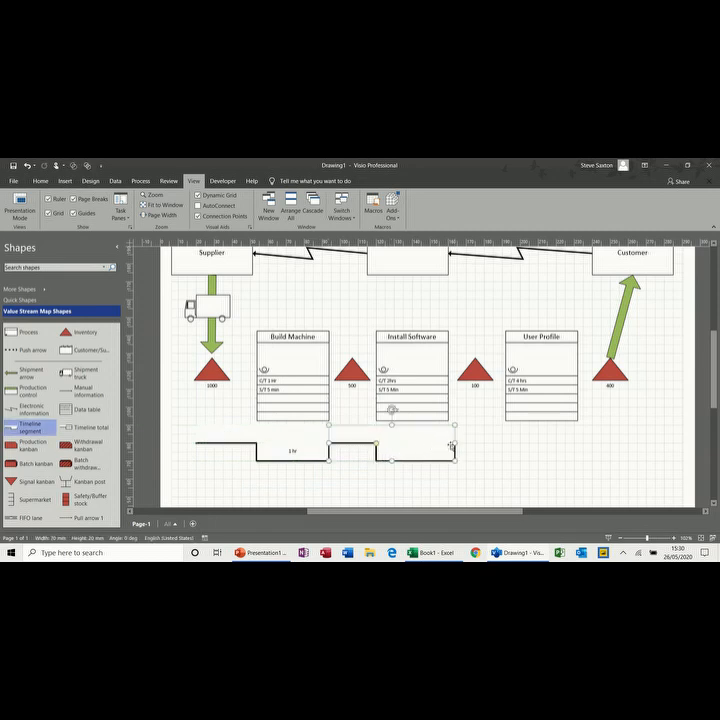
{"action": "left_click_drag", "start_coordinate": [454, 443], "coordinate": [449, 443]}
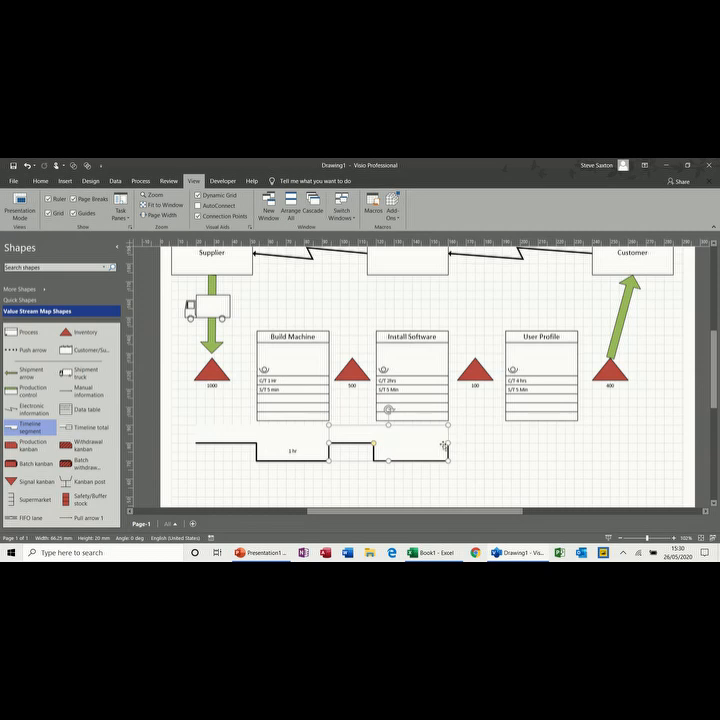
{"action": "left_click", "coordinate": [410, 454]}
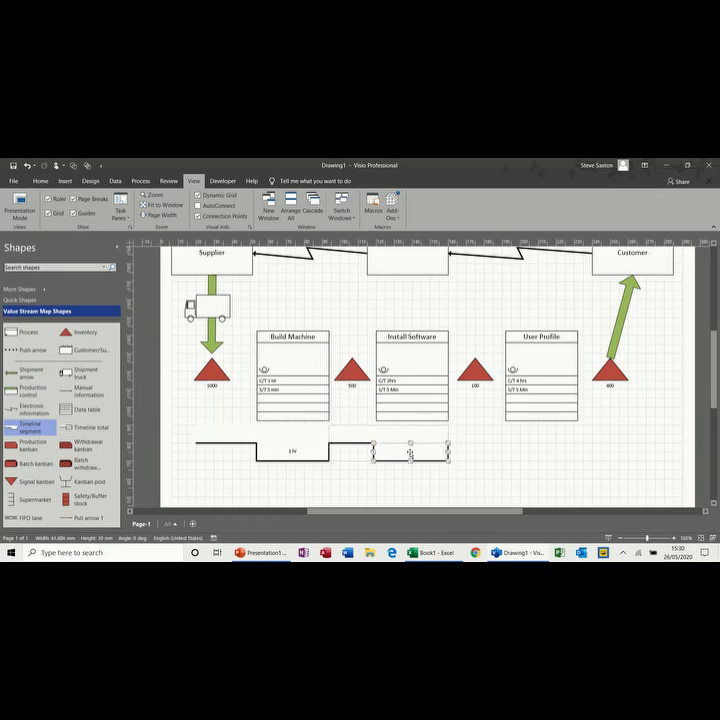
{"action": "double_click", "coordinate": [410, 454]}
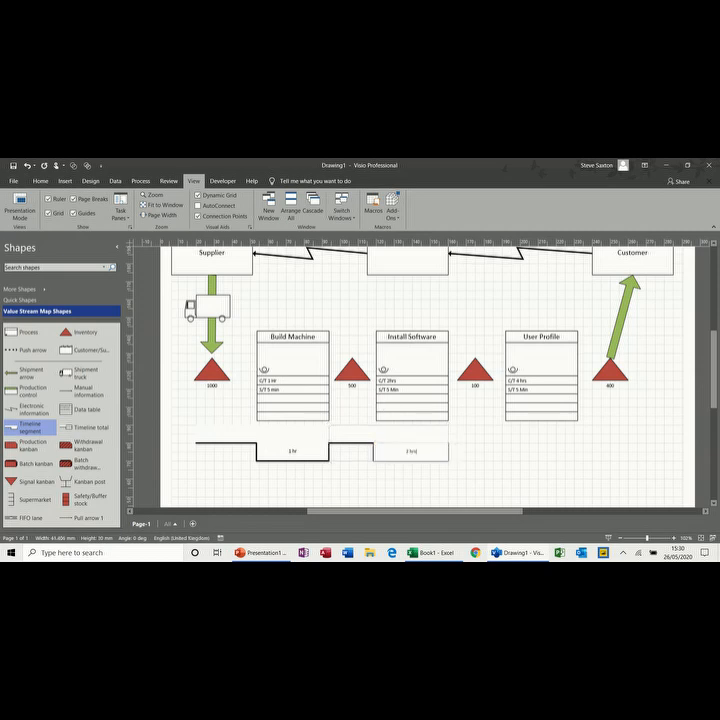
- Add a third Timeline segment beneath User Profile, label its lower section 4 hrs, and join it to the Install Software segment
{"action": "left_click_drag", "start_coordinate": [41, 429], "coordinate": [516, 441]}
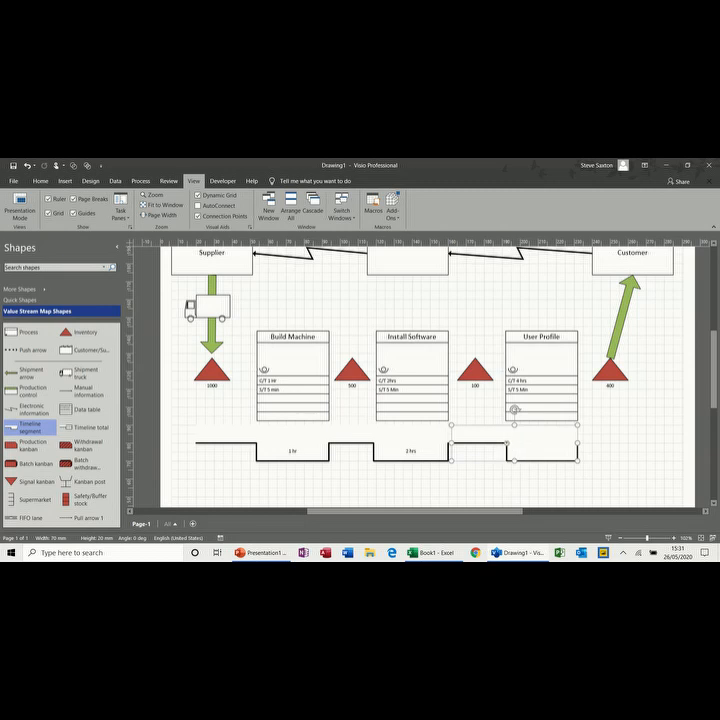
{"action": "left_click", "coordinate": [541, 452]}
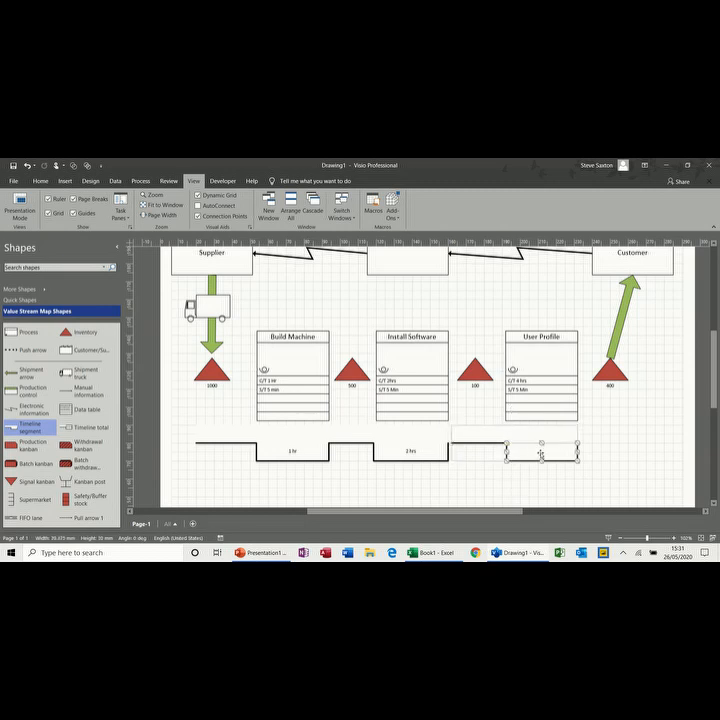
{"action": "type", "text": "4 h"}
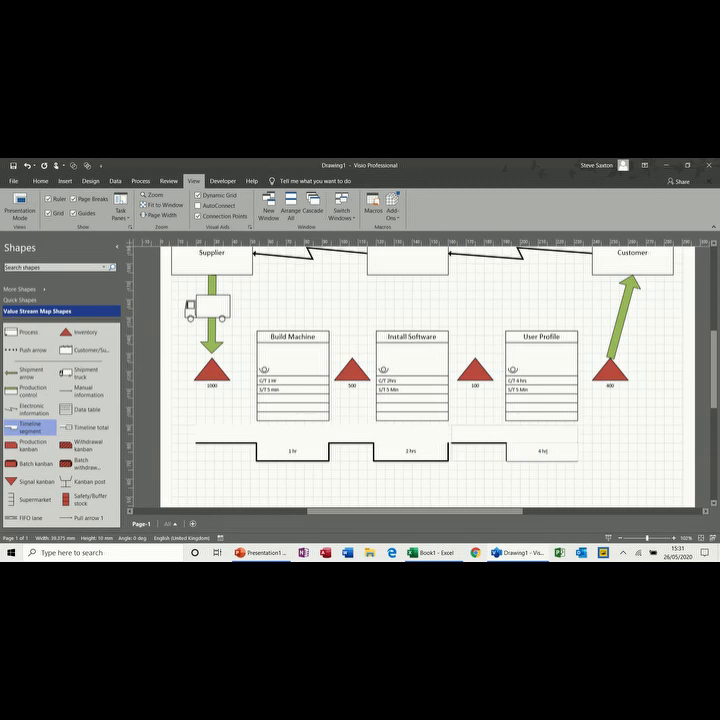
{"action": "type", "text": "rs"}
{"action": "left_click", "coordinate": [458, 446]}
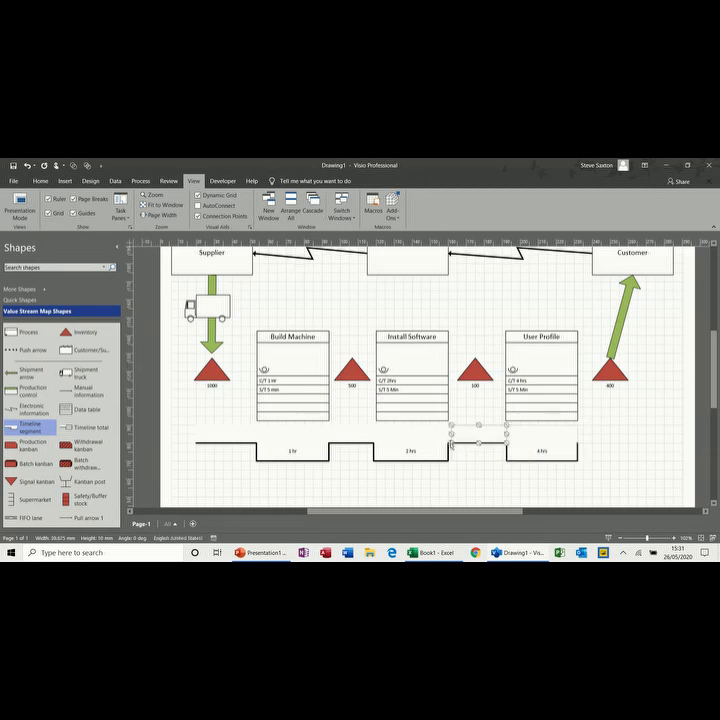
{"action": "left_click", "coordinate": [465, 453]}
{"action": "left_click", "coordinate": [467, 443]}
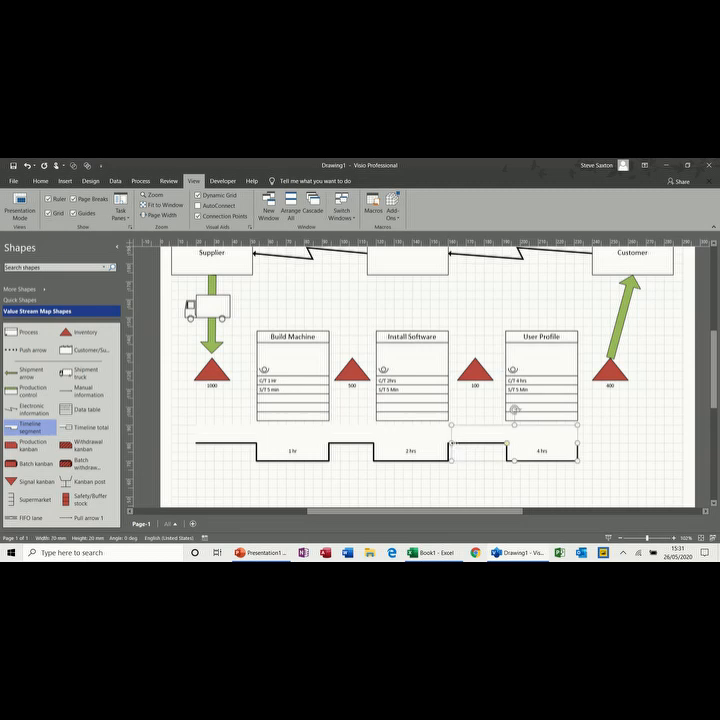
{"action": "left_click", "coordinate": [423, 478]}
- Attach a Timeline total to the end of the timeline, fit it within the page, and label its lower box Process Time 7 hrs
{"action": "left_click_drag", "start_coordinate": [90, 427], "coordinate": [633, 447]}
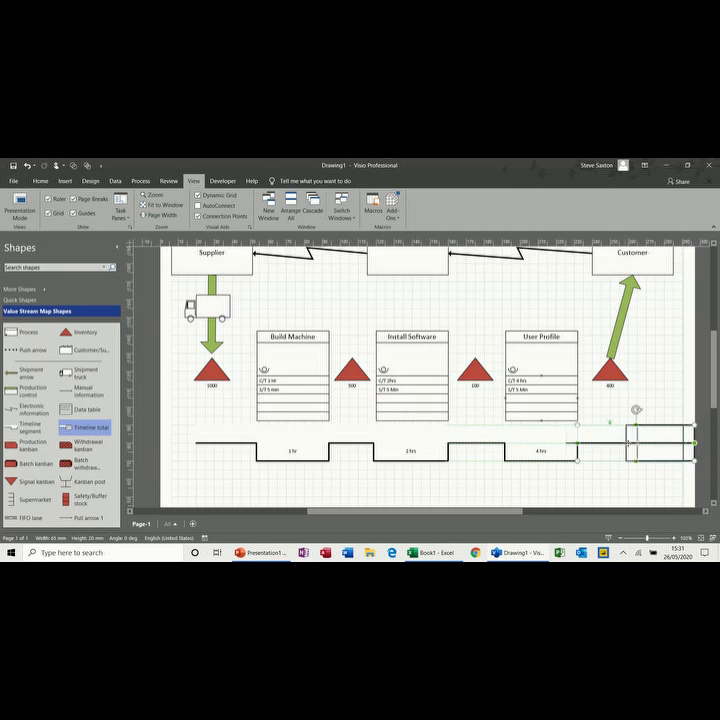
{"action": "left_click_drag", "start_coordinate": [637, 445], "coordinate": [626, 443]}
{"action": "left_click_drag", "start_coordinate": [566, 443], "coordinate": [577, 443]}
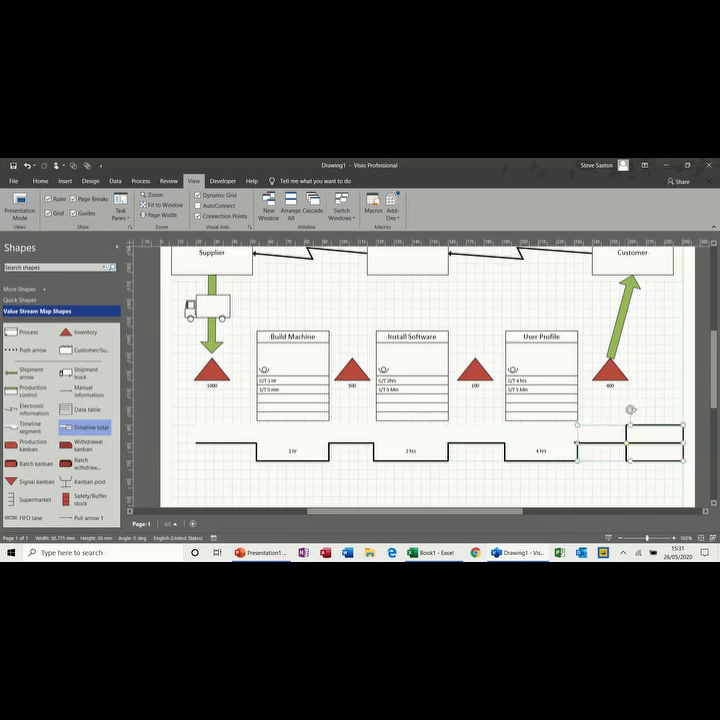
{"action": "left_click", "coordinate": [645, 453]}
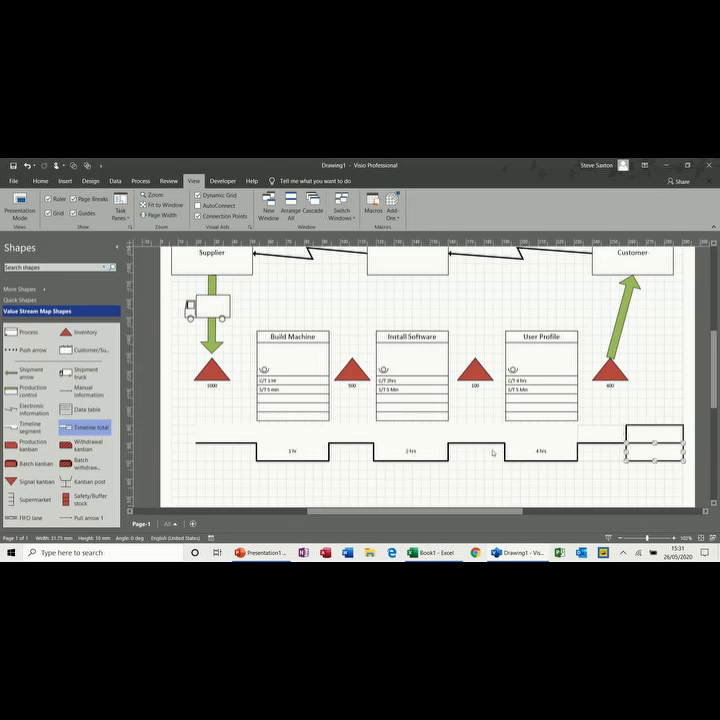
{"action": "double_click", "coordinate": [641, 449]}
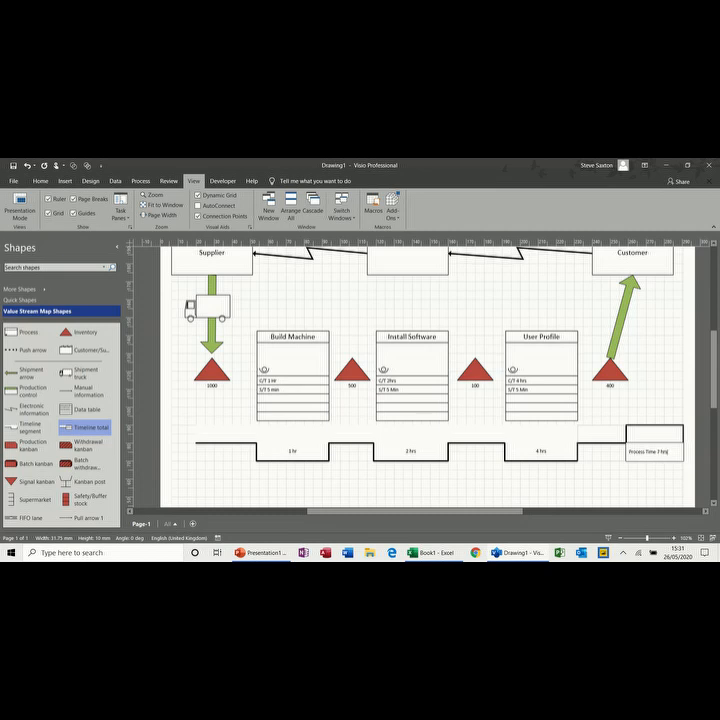
- Label the upper timeline sections before Build Machine and Install Software 2d and 3d, and select the one before User Profile
{"action": "left_click", "coordinate": [220, 435]}
{"action": "left_click", "coordinate": [220, 434]}
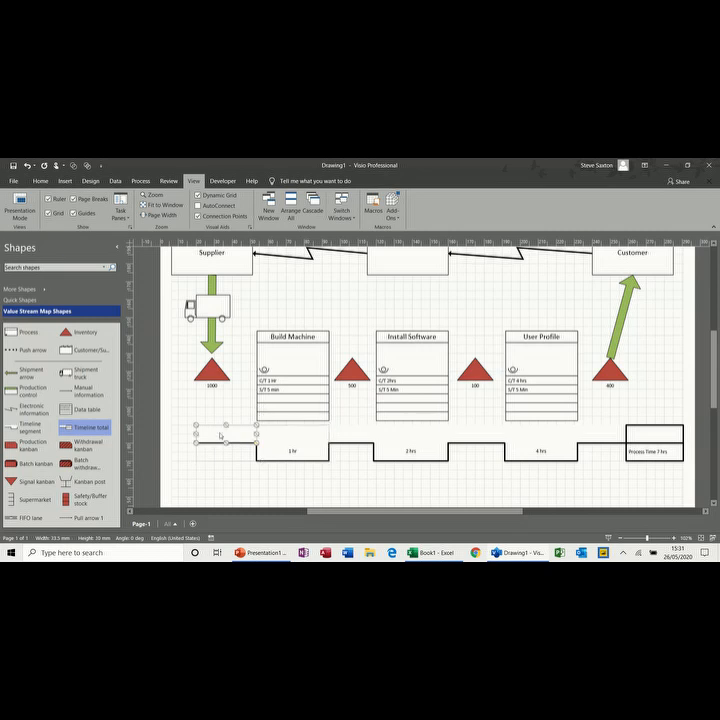
{"action": "type", "text": "1d"}
{"action": "left_click", "coordinate": [348, 437]}
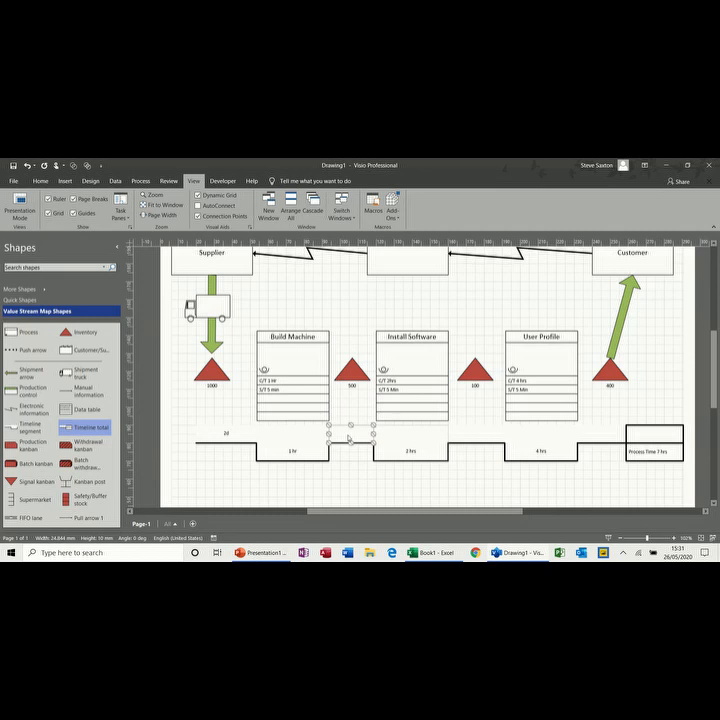
{"action": "type", "text": "1d"}
{"action": "left_click", "coordinate": [478, 436]}
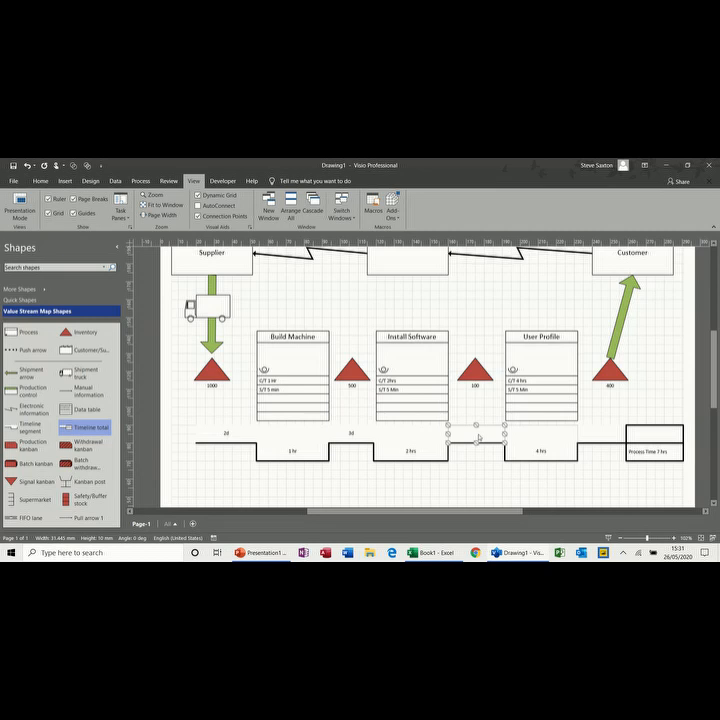
- Label the raised timeline segment between Install Software and User Profile "2d" and the last raised segment "2d"
{"action": "double_click", "coordinate": [477, 441]}
{"action": "left_click", "coordinate": [595, 433]}
{"action": "left_click", "coordinate": [595, 435]}
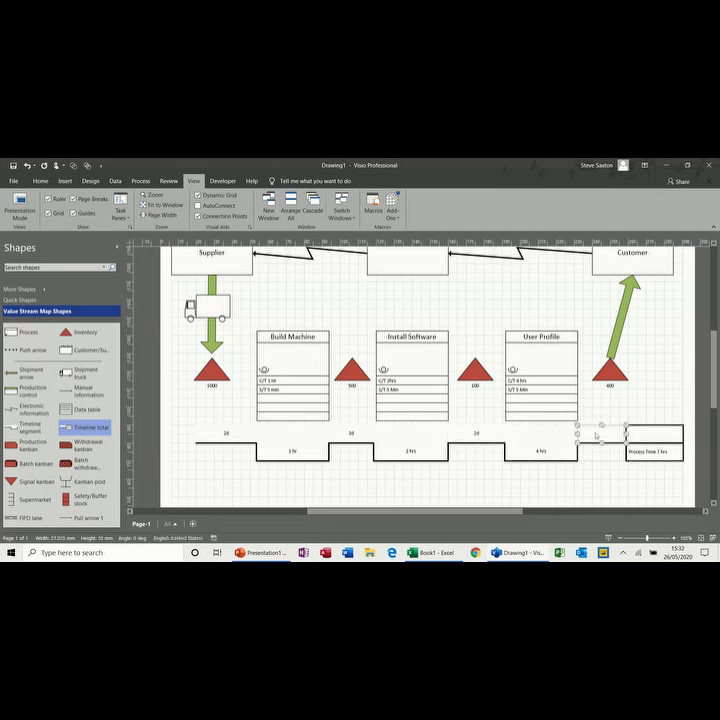
{"action": "double_click", "coordinate": [596, 435]}
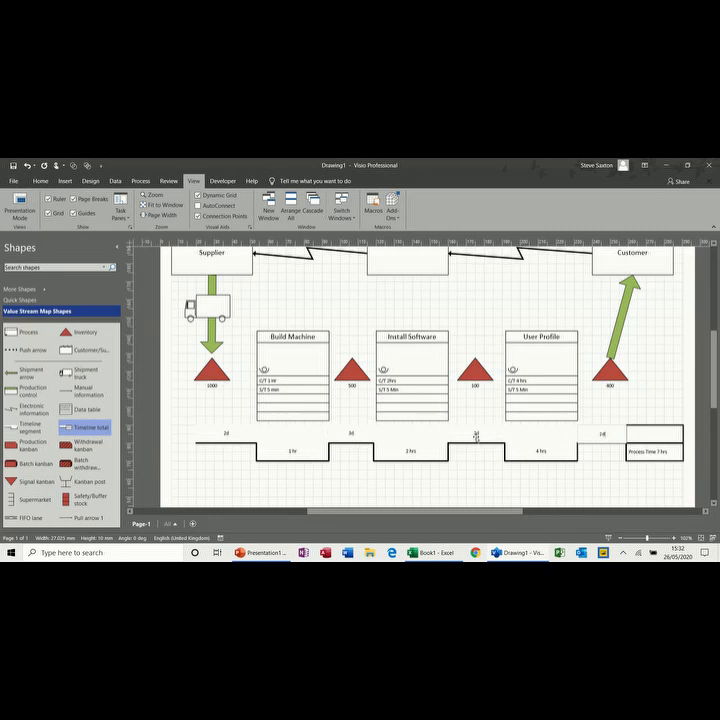
- Enter "Down Time 9 days" in the upper box of the timeline total
{"action": "left_click", "coordinate": [645, 436]}
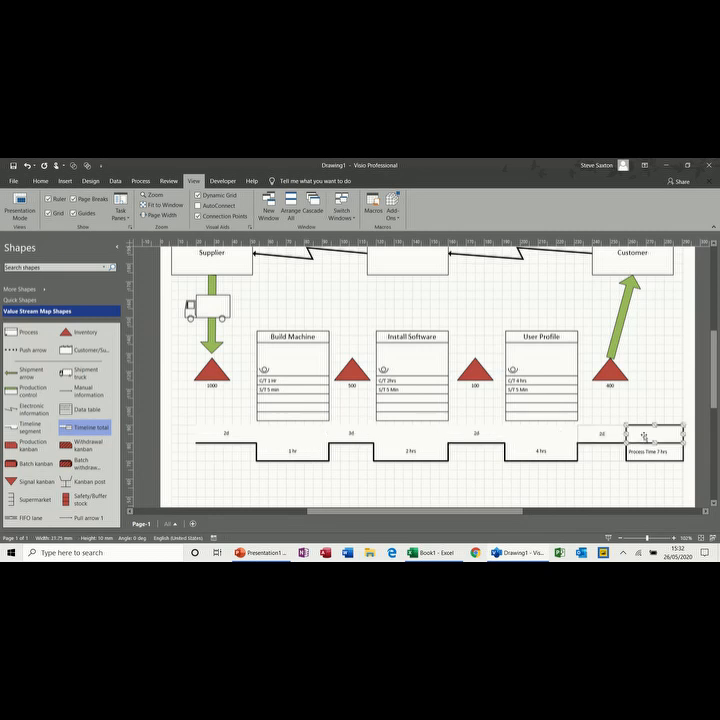
{"action": "type", "text": "3"}
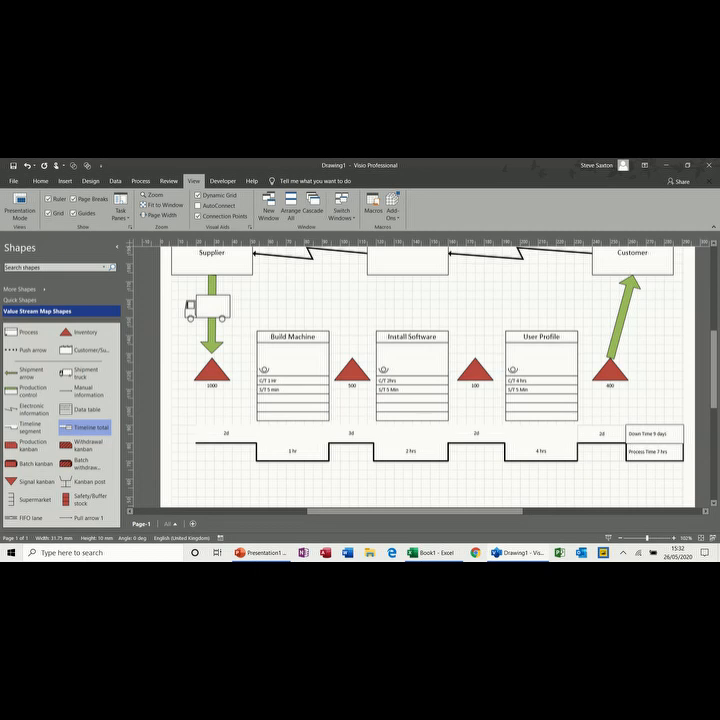
{"action": "left_click", "coordinate": [592, 454]}
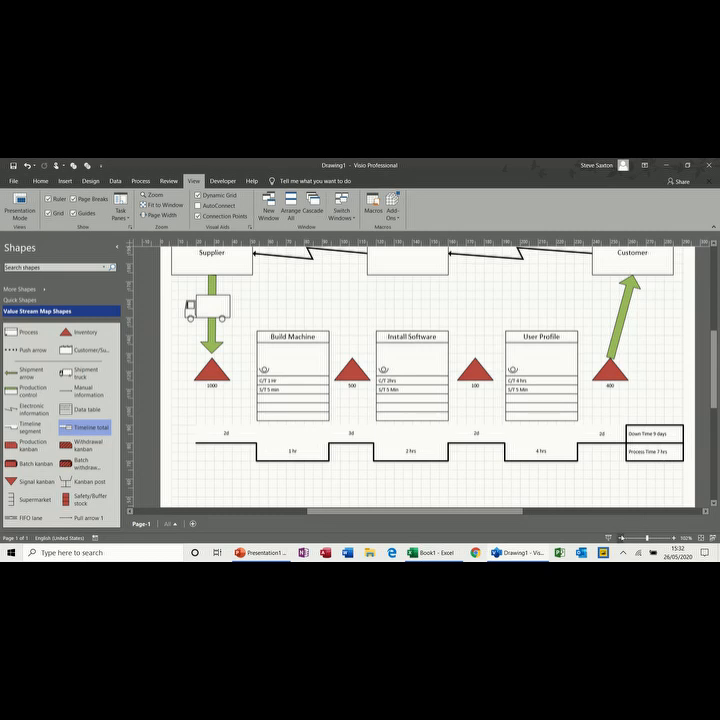
{"action": "left_click", "coordinate": [620, 538]}
{"action": "left_click", "coordinate": [620, 538]}
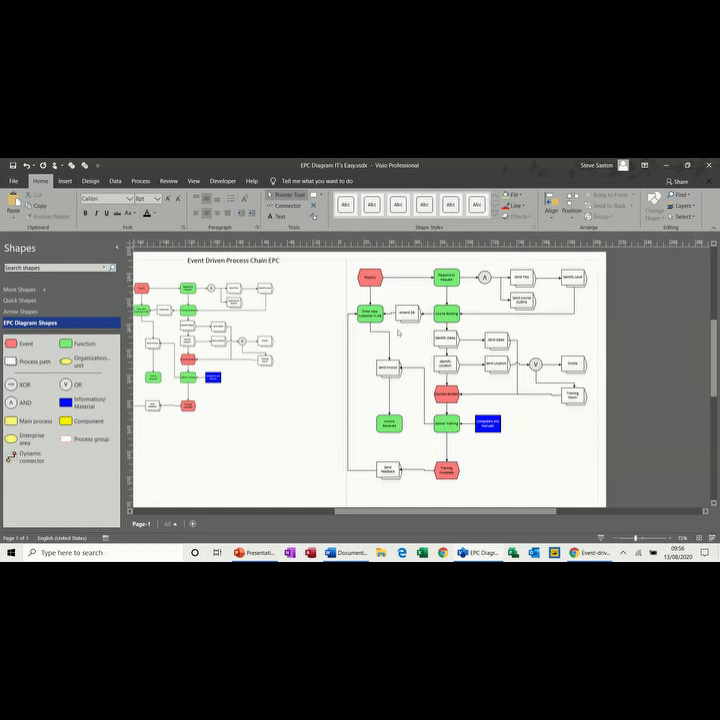
- Delete the large editable diagram beside the reference picture in the EPC drawing and move the picture beneath the title
{"action": "left_click_drag", "start_coordinate": [343, 266], "coordinate": [598, 477]}
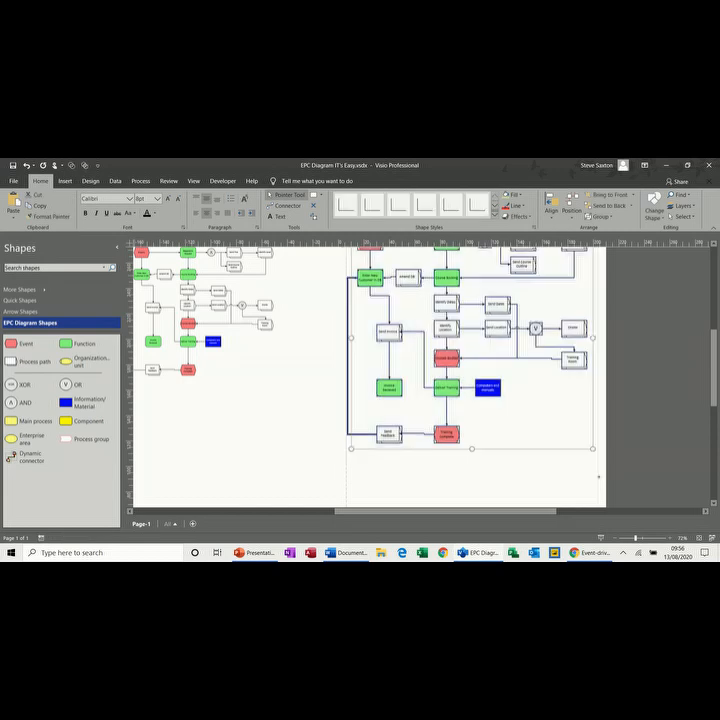
{"action": "key", "text": "Delete"}
{"action": "left_click_drag", "start_coordinate": [716, 384], "coordinate": [713, 358]}
{"action": "left_click_drag", "start_coordinate": [241, 405], "coordinate": [285, 370]}
{"action": "left_click", "coordinate": [463, 357]}
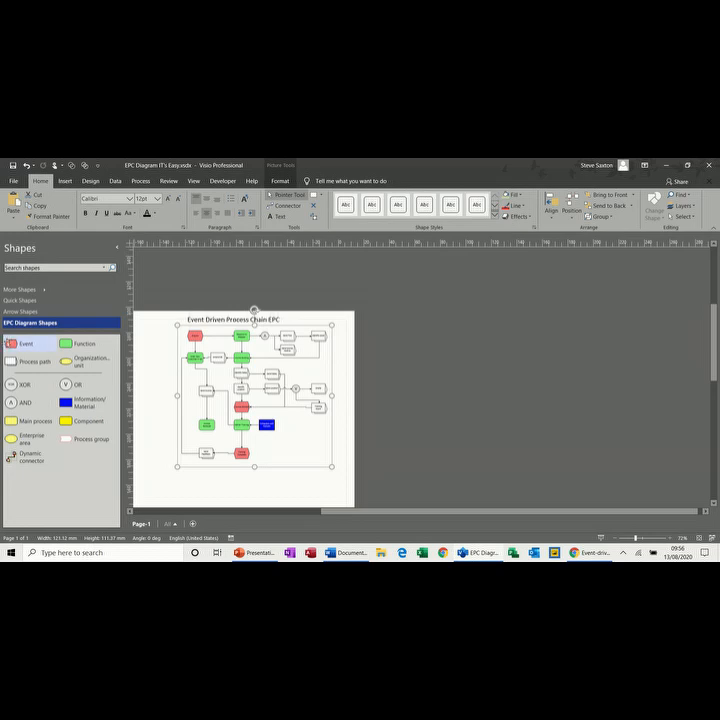
- Place an Event shape near the upper left of the blank page beside the reference picture and label it "Enquiry"
{"action": "left_click_drag", "start_coordinate": [218, 319], "coordinate": [461, 335]}
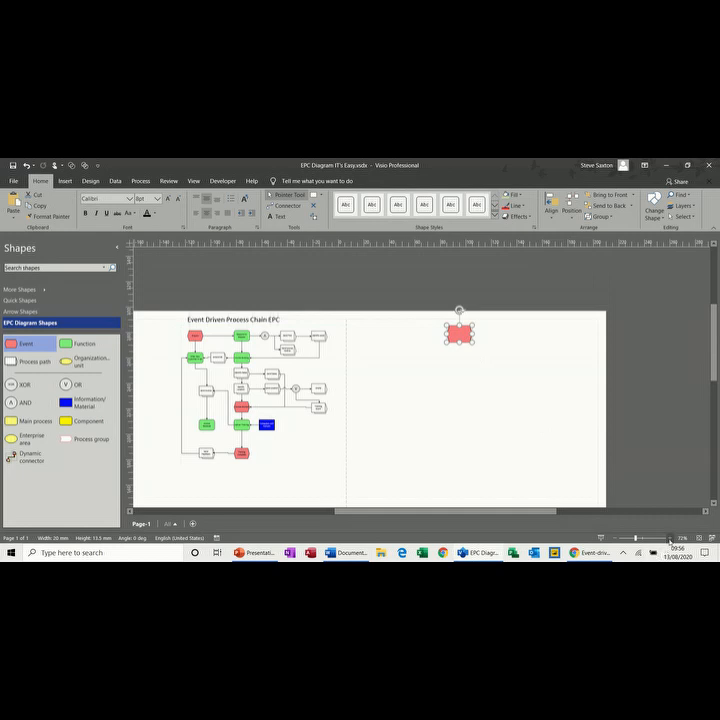
{"action": "left_click", "coordinate": [670, 539]}
{"action": "left_click", "coordinate": [670, 539]}
{"action": "left_click", "coordinate": [670, 539]}
{"action": "left_click_drag", "start_coordinate": [500, 517], "coordinate": [485, 517]}
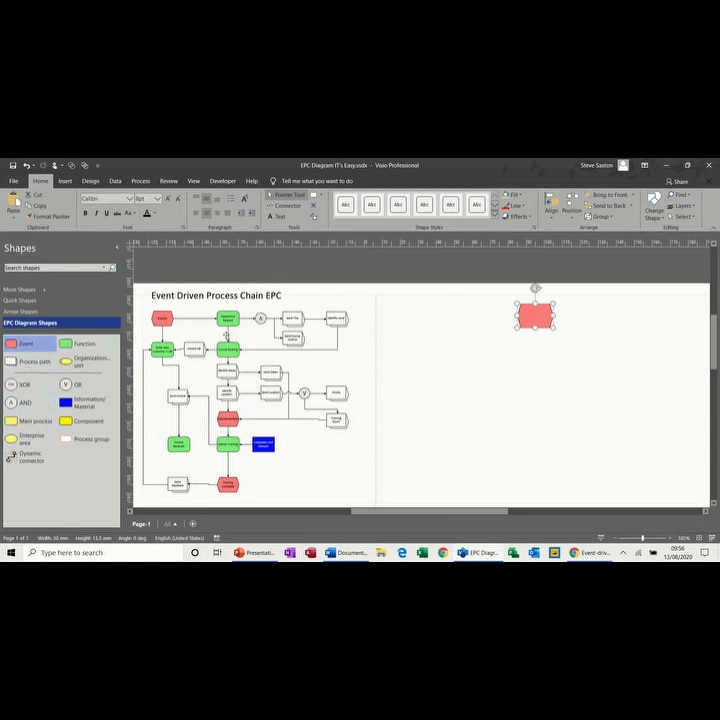
{"action": "left_click_drag", "start_coordinate": [536, 316], "coordinate": [426, 317]}
{"action": "key", "text": "Delete"}
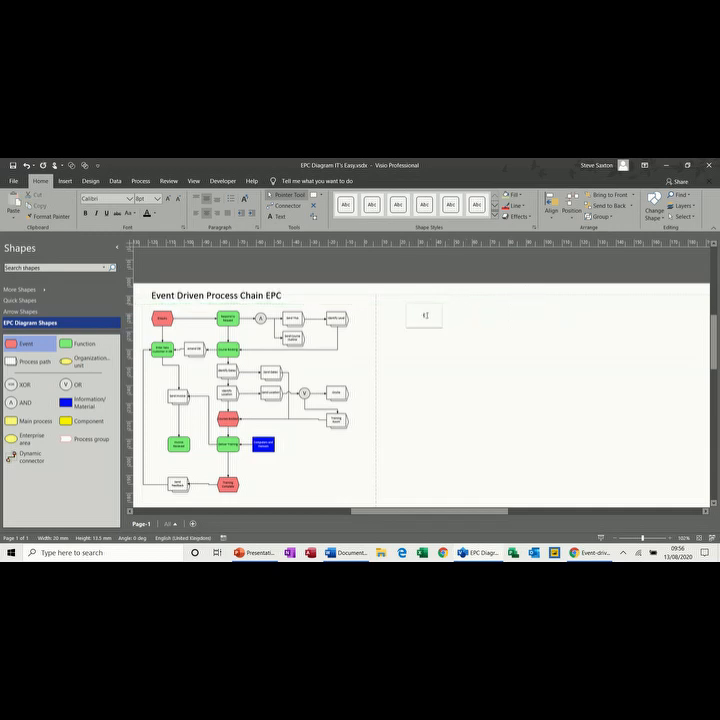
{"action": "type", "text": "ry"}
{"action": "left_click", "coordinate": [425, 341]}
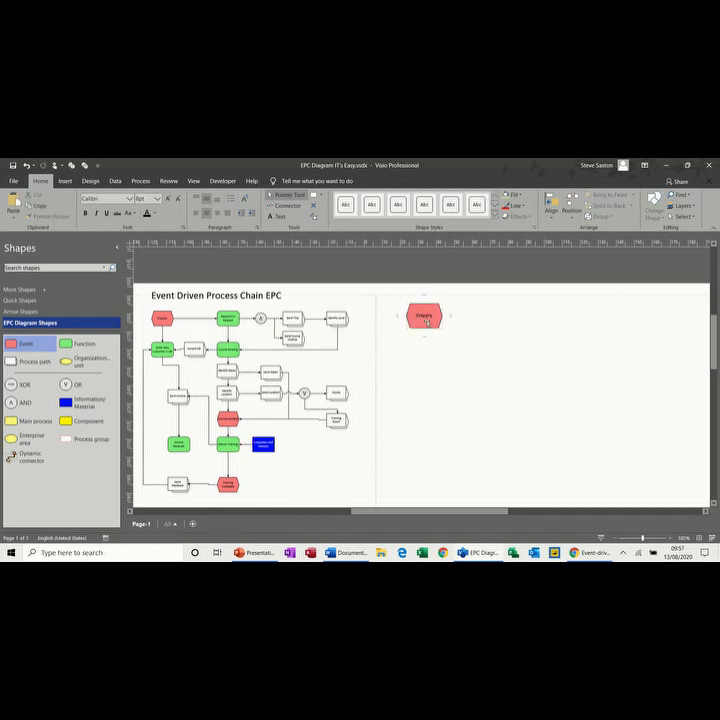
- Add a connected Function shape to the right of Enquiry and label it "Respond to request"
{"action": "mouse_move", "coordinate": [449, 318]}
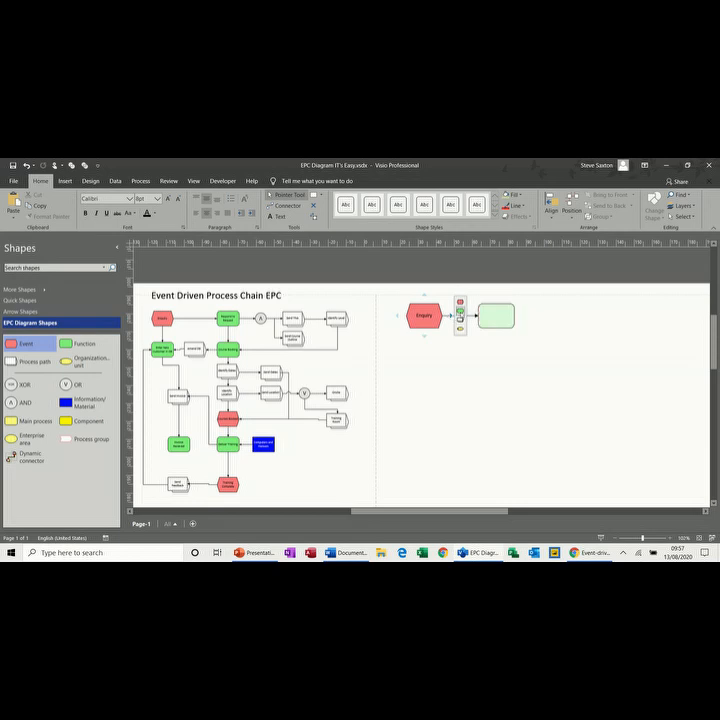
{"action": "left_click", "coordinate": [460, 313]}
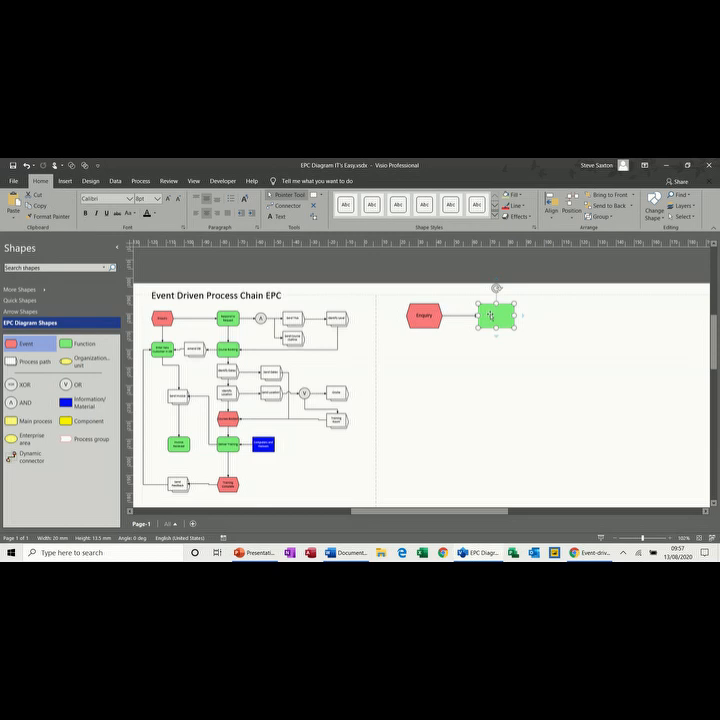
{"action": "left_click_drag", "start_coordinate": [490, 316], "coordinate": [483, 316]}
{"action": "type", "text": "N"}
{"action": "type", "text": "equest"}
{"action": "type", "text": "o request"}
- Add a connected Process path shape to the right of Respond to request and insert an AND shape on their connector
{"action": "mouse_move", "coordinate": [517, 315]}
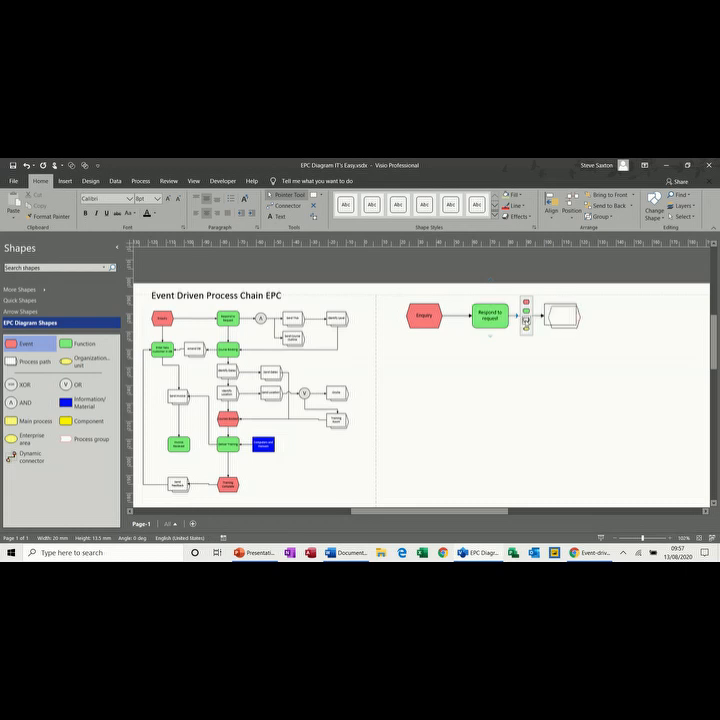
{"action": "left_click", "coordinate": [526, 320]}
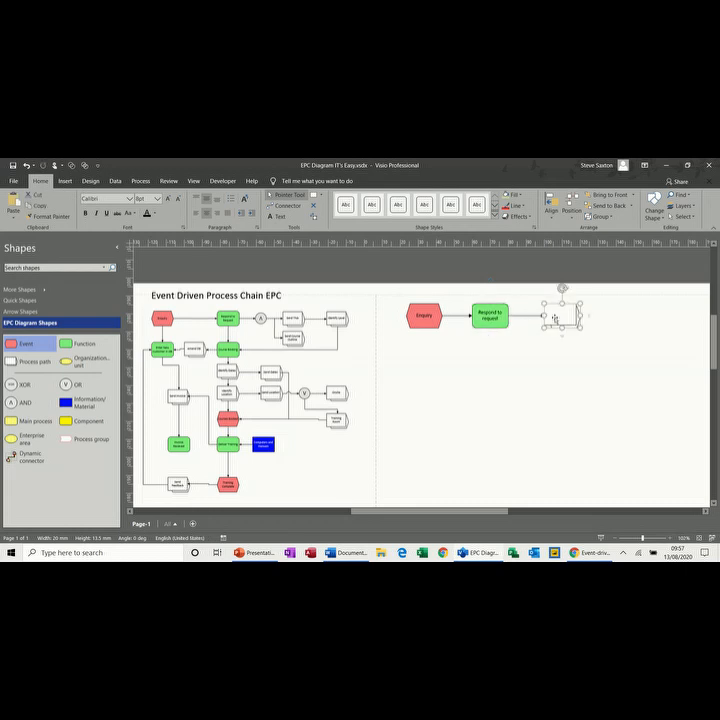
{"action": "key", "text": "Escape"}
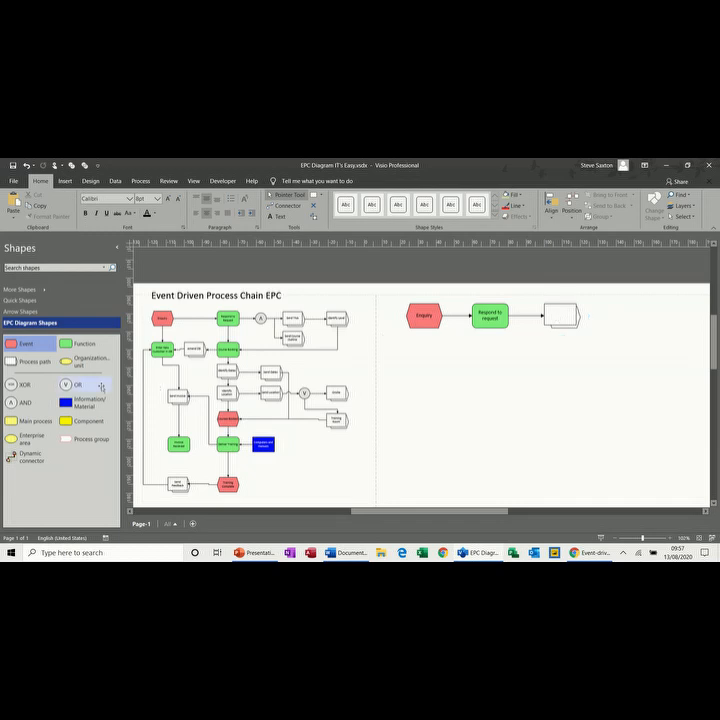
{"action": "left_click_drag", "start_coordinate": [25, 404], "coordinate": [526, 316]}
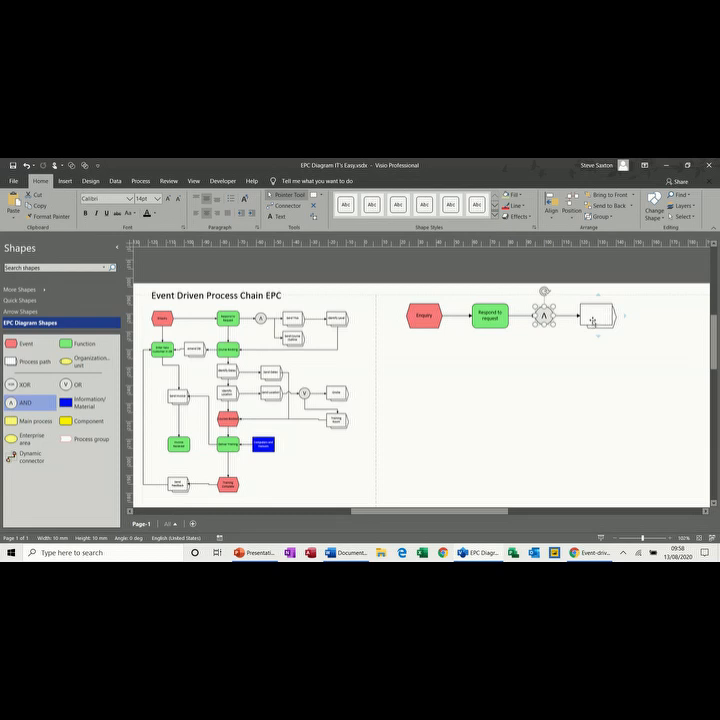
- Add a second Process path shape close below the first one and label it "Send Course Outline"
{"action": "mouse_move", "coordinate": [597, 336]}
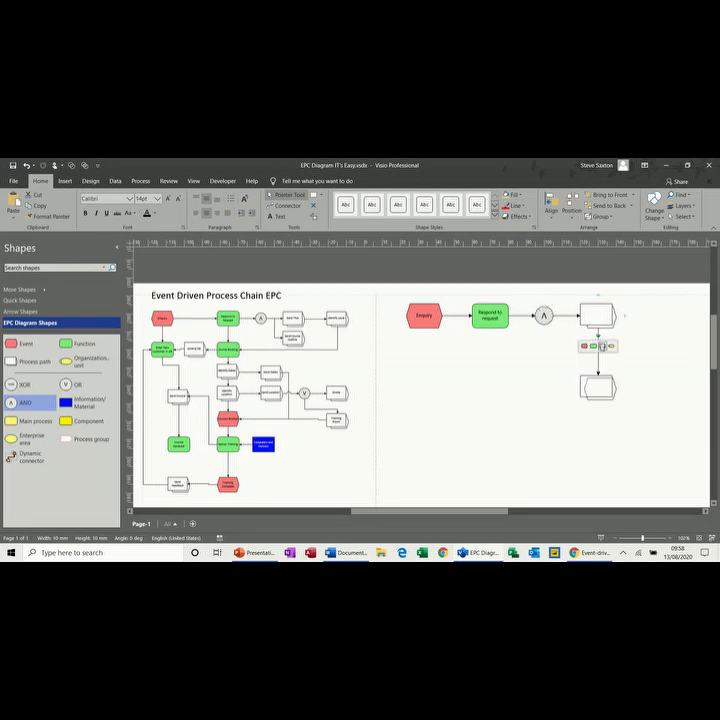
{"action": "left_click", "coordinate": [601, 346]}
{"action": "mouse_move", "coordinate": [606, 365]}
{"action": "left_mouse_down"}
{"action": "mouse_move", "coordinate": [606, 355]}
{"action": "mouse_move", "coordinate": [598, 356]}
{"action": "left_mouse_up"}
{"action": "key", "text": "Escape"}
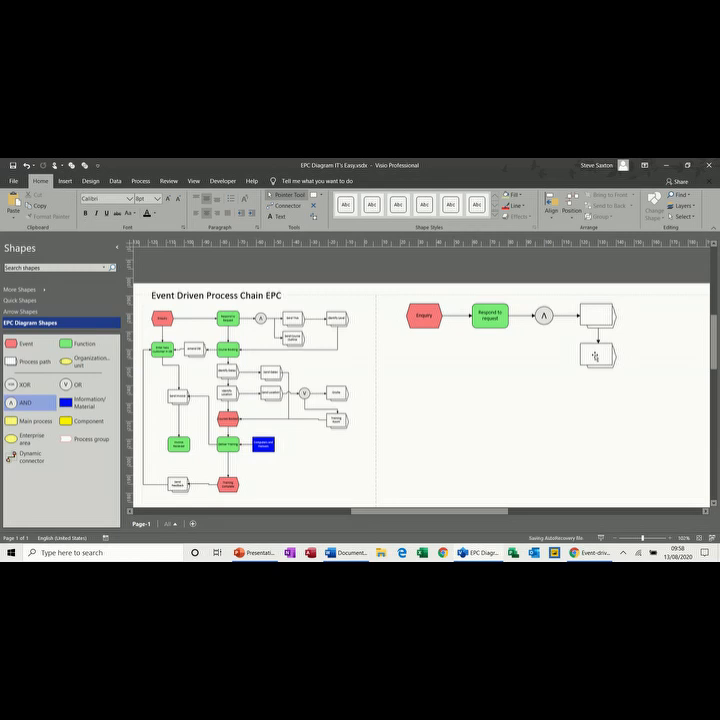
{"action": "left_click", "coordinate": [595, 355]}
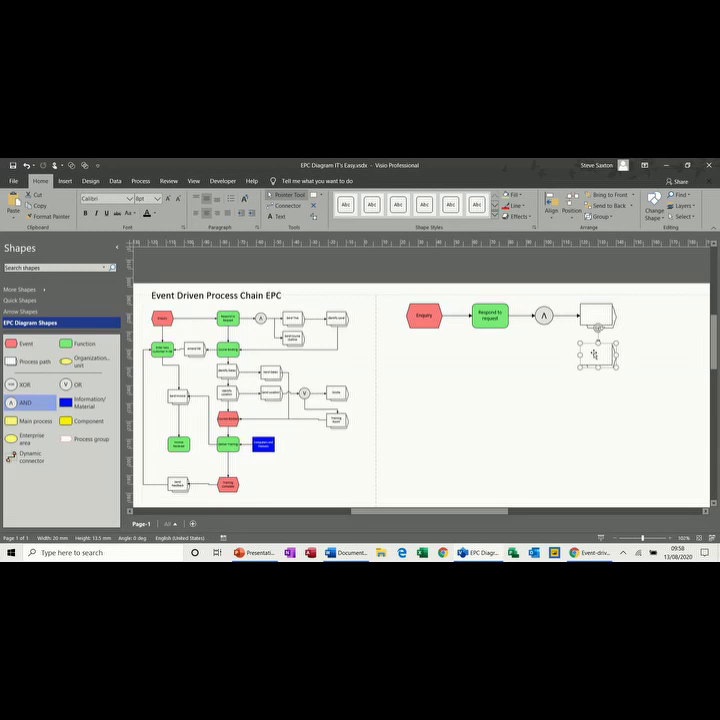
{"action": "left_click_drag", "start_coordinate": [595, 353], "coordinate": [598, 355]}
{"action": "type", "text": "Send Cost"}
- Label the upper Process path shape "Send TNA" and reroute the Send Course Outline connector to start from the AND shape
{"action": "left_click", "coordinate": [597, 316]}
{"action": "type", "text": "Send FAQ"}
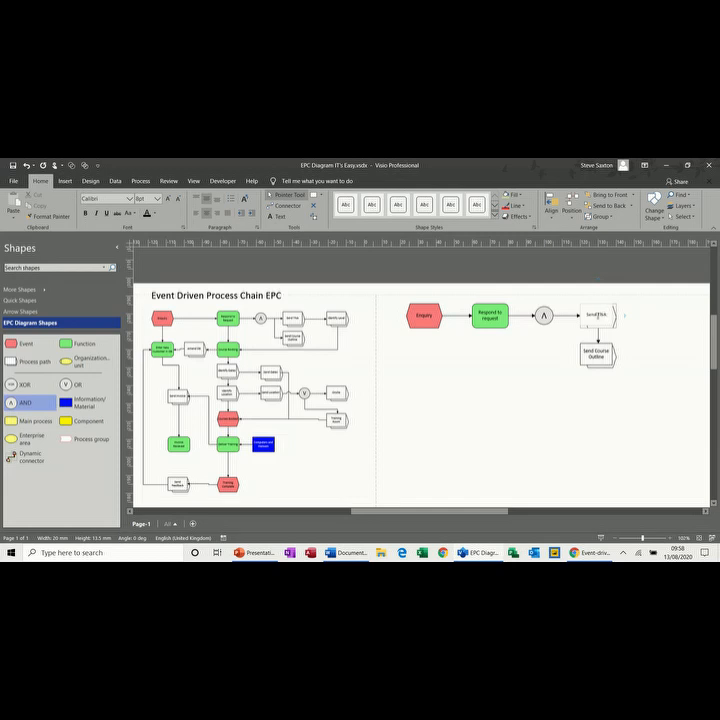
{"action": "left_click", "coordinate": [597, 340]}
{"action": "left_click_drag", "start_coordinate": [598, 329], "coordinate": [553, 316]}
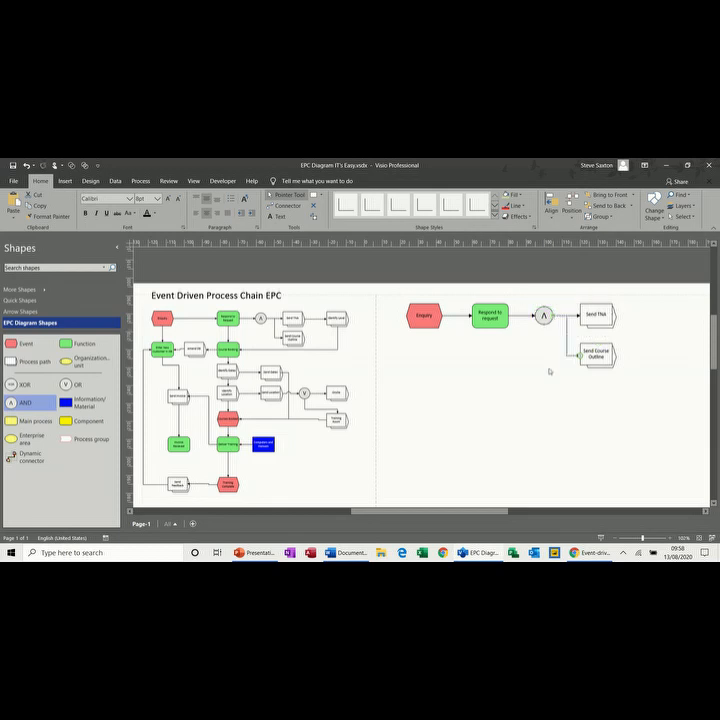
- Add a connected Process path shape to the right of Send TNA and label it "Identify Level"
{"action": "mouse_move", "coordinate": [598, 377]}
{"action": "left_click", "coordinate": [633, 321]}
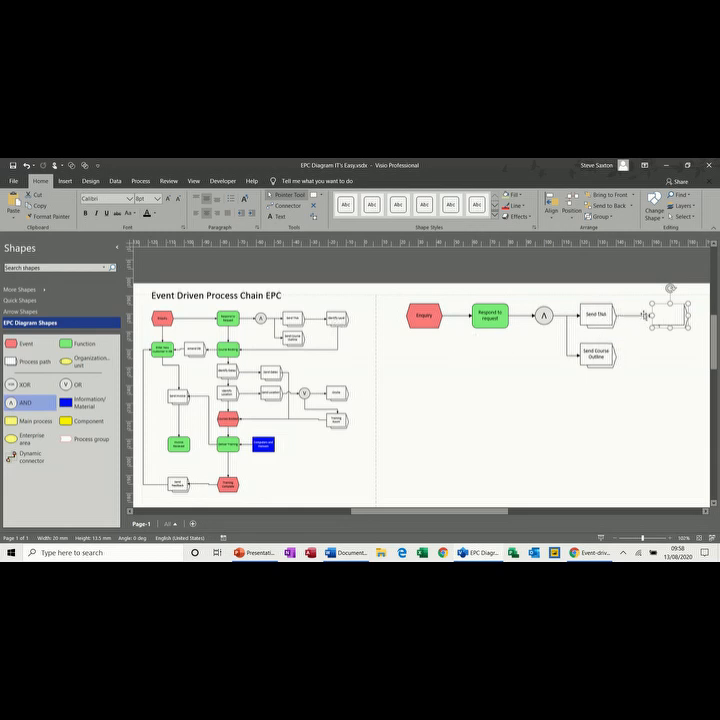
{"action": "left_click_drag", "start_coordinate": [670, 315], "coordinate": [661, 316]}
{"action": "type", "text": "Even"}
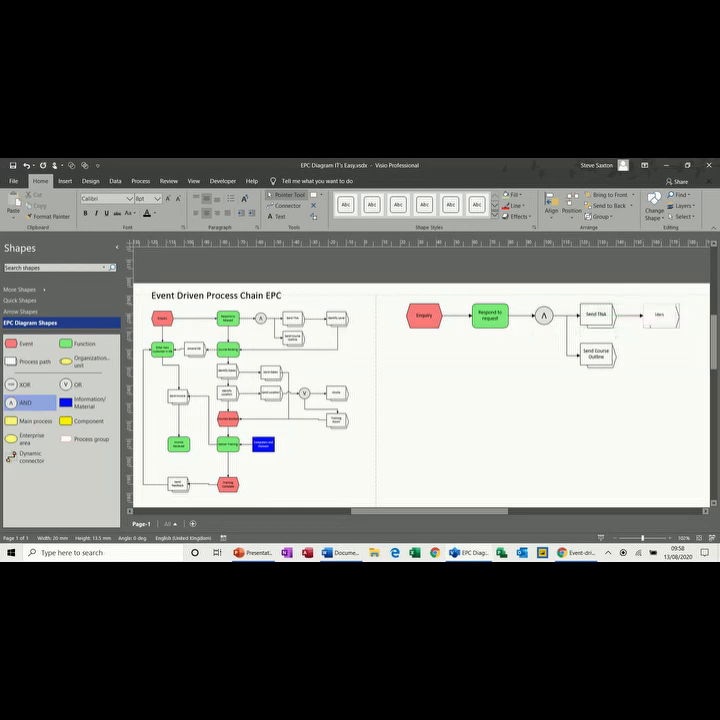
{"action": "type", "text": "dentify Level"}
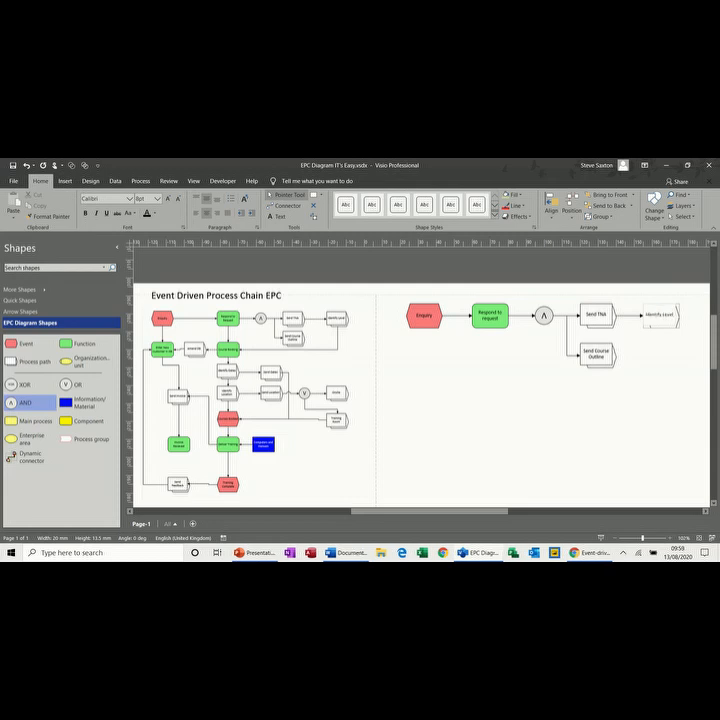
{"action": "left_click", "coordinate": [663, 342]}
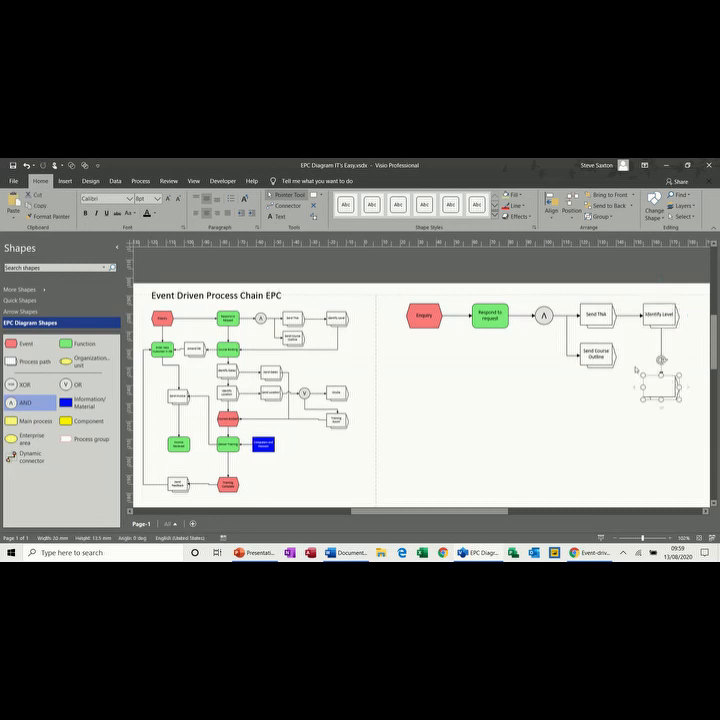
{"action": "key", "text": "ctrl+z"}
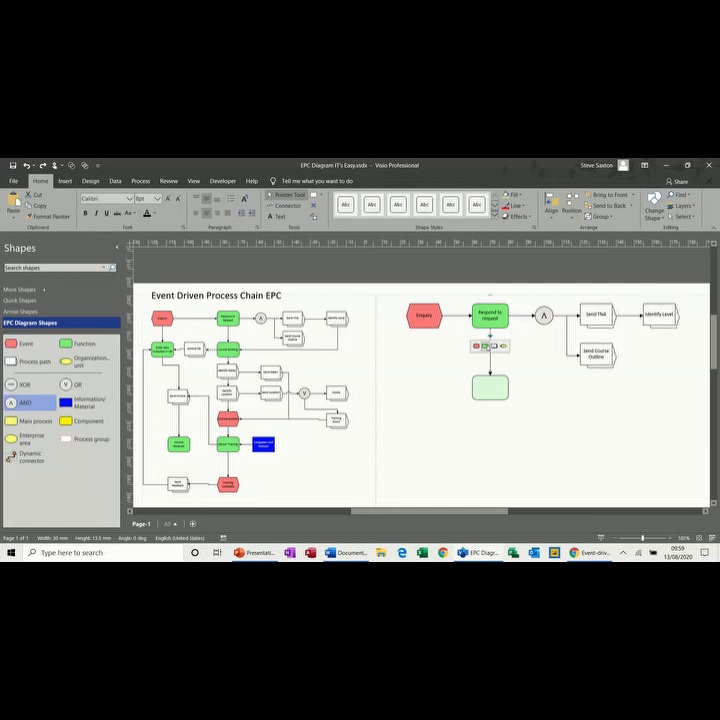
- Add a connected Function shape below Respond to request and label it "Course Booking"
{"action": "left_click", "coordinate": [488, 345]}
{"action": "mouse_move", "coordinate": [490, 385]}
{"action": "left_mouse_down"}
{"action": "mouse_move", "coordinate": [490, 350]}
{"action": "mouse_move", "coordinate": [490, 381]}
{"action": "left_mouse_up"}
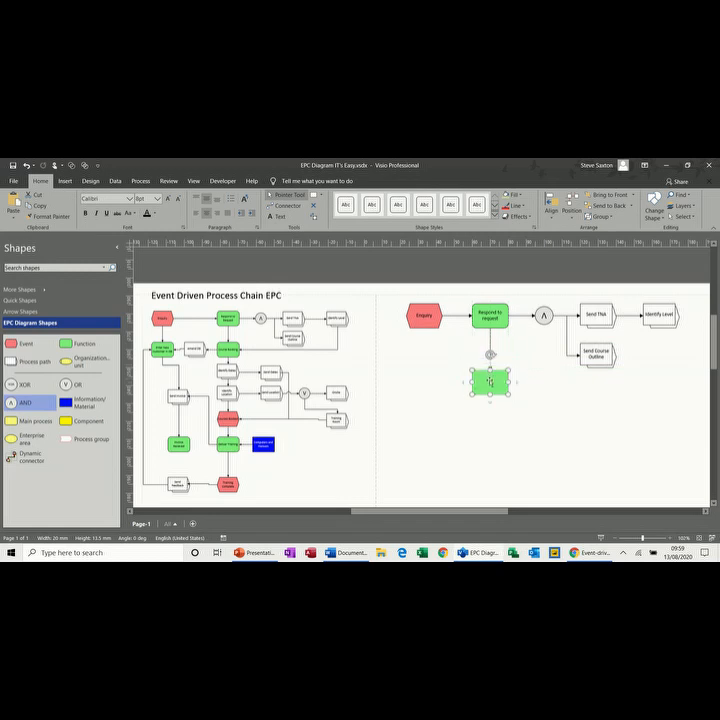
{"action": "key", "text": "Delete"}
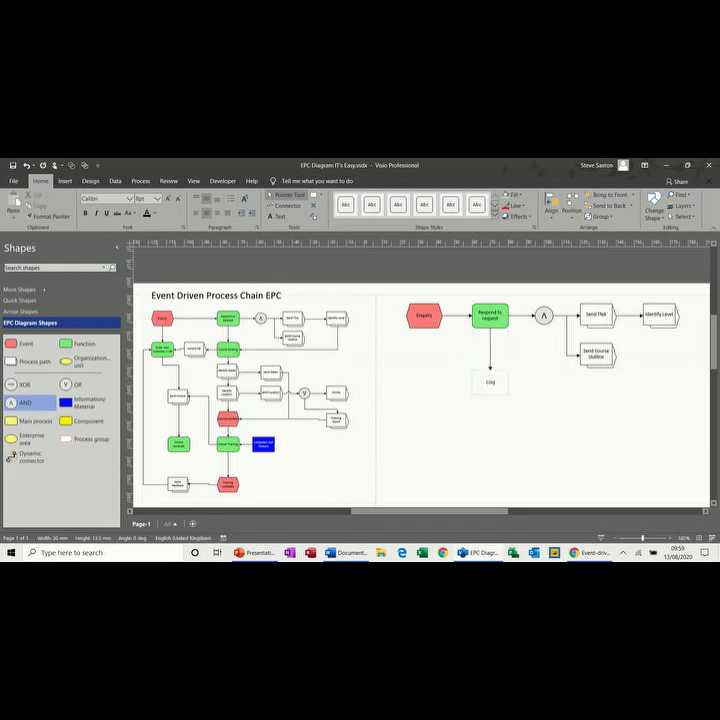
{"action": "type", "text": "Course Booking"}
{"action": "left_click", "coordinate": [542, 413]}
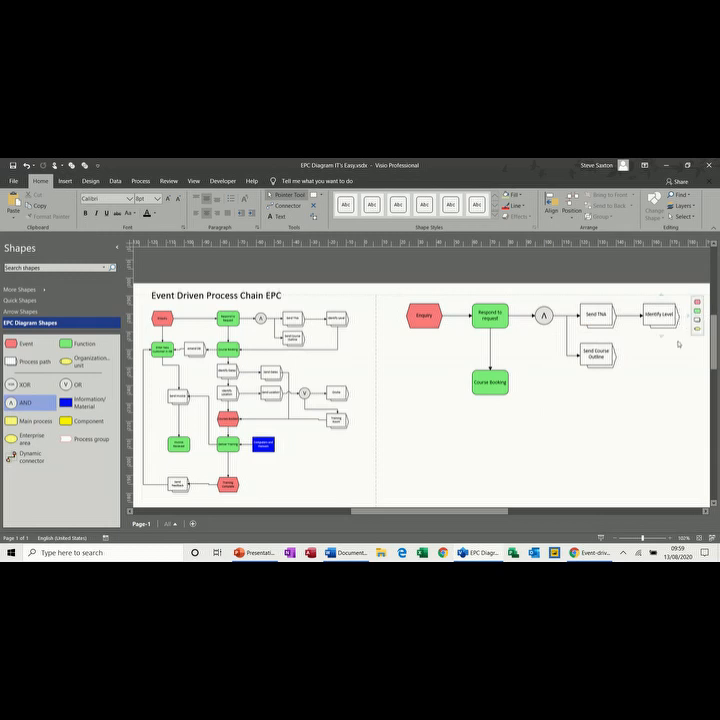
- Draw a connector from the underside of Identify Level to the right side of Course Booking
{"action": "left_click", "coordinate": [294, 205]}
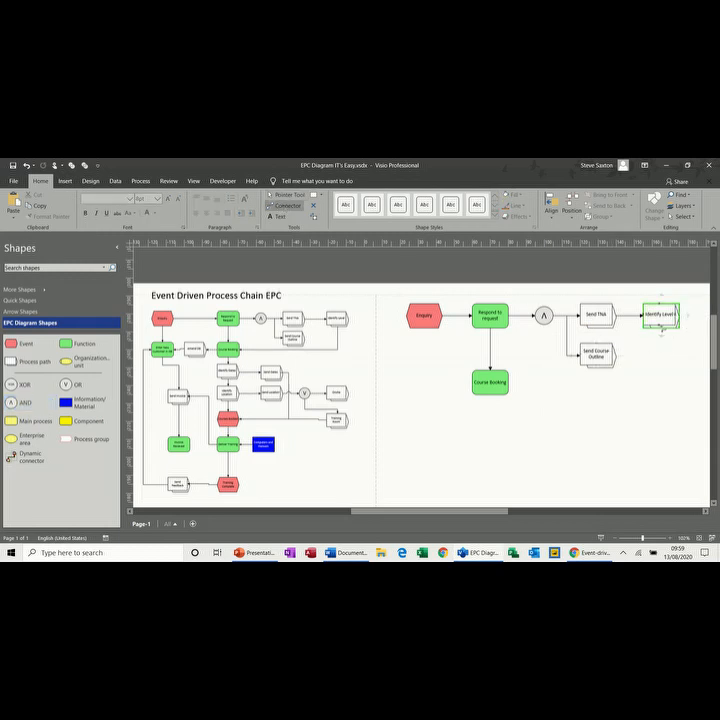
{"action": "left_click_drag", "start_coordinate": [659, 325], "coordinate": [509, 383]}
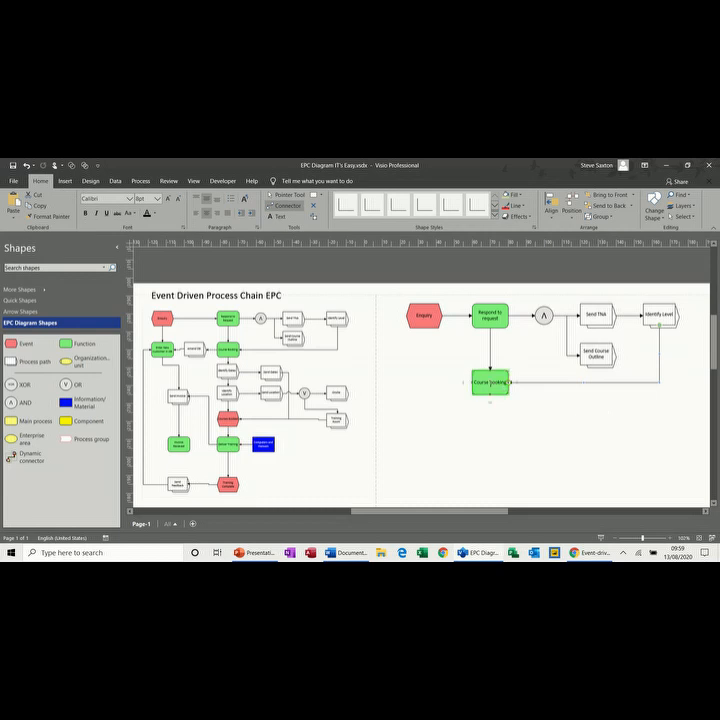
{"action": "left_click", "coordinate": [289, 197]}
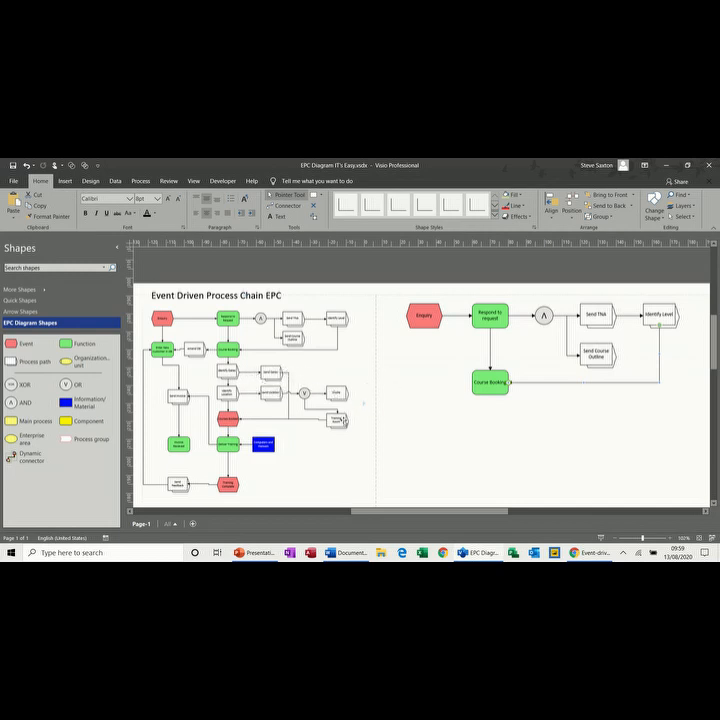
- Add a connected Process path shape below Course Booking and label it "ID Dates"
{"action": "mouse_move", "coordinate": [492, 404]}
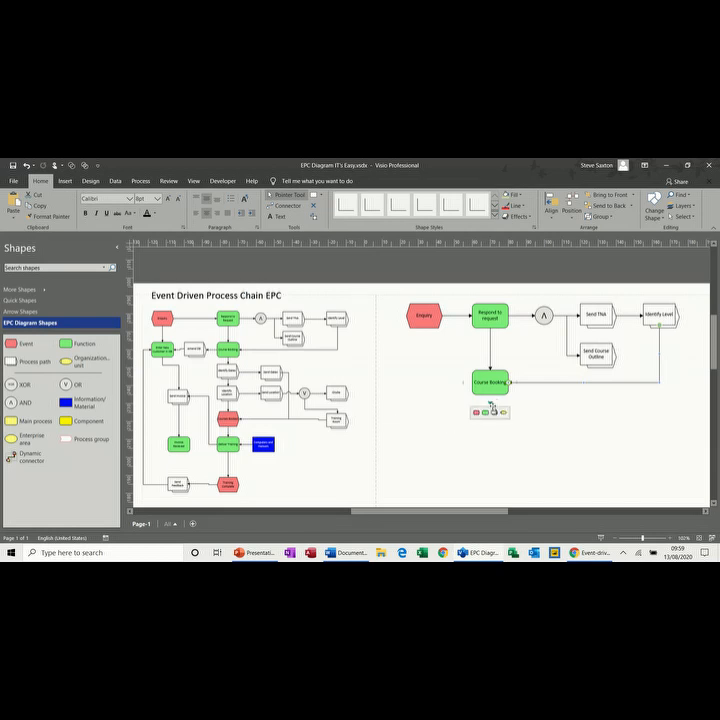
{"action": "left_click", "coordinate": [494, 412]}
{"action": "left_click_drag", "start_coordinate": [494, 451], "coordinate": [496, 420]}
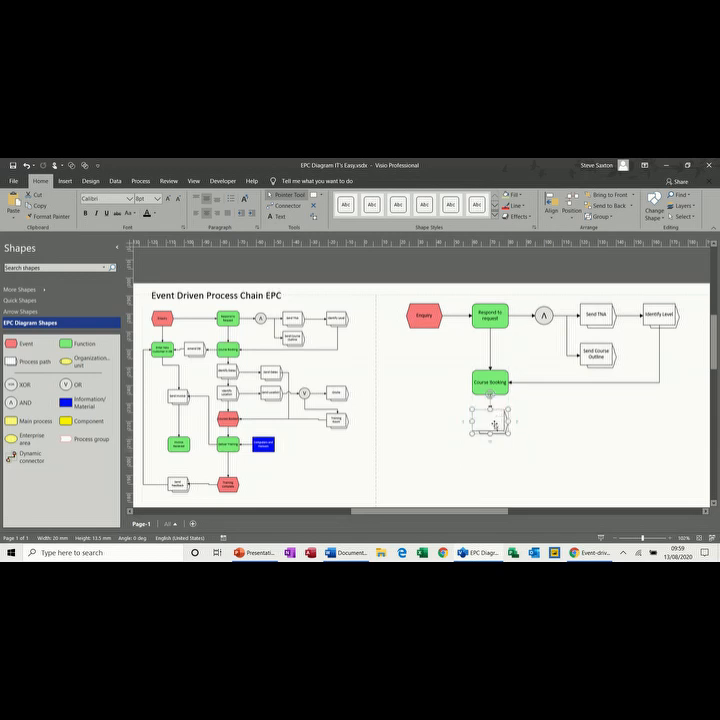
{"action": "double_click", "coordinate": [494, 424]}
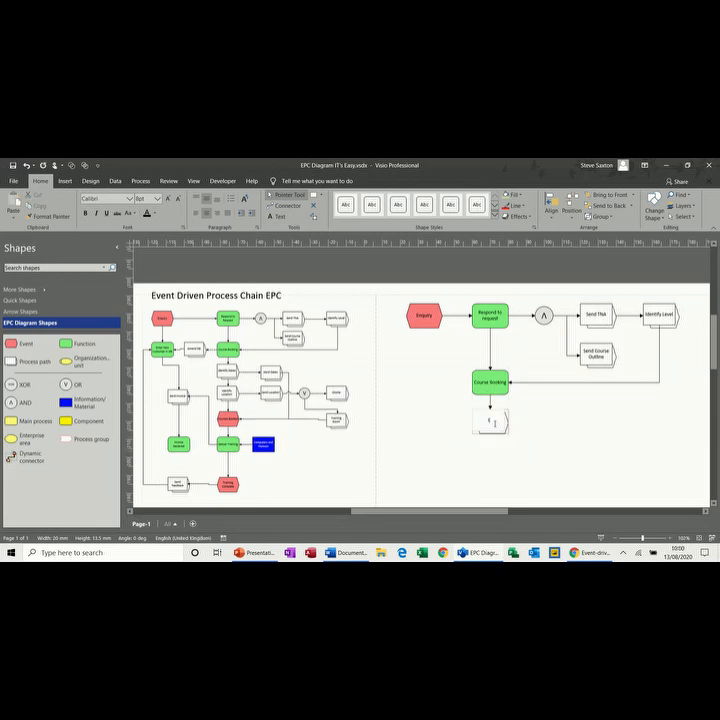
{"action": "type", "text": "ID Dates"}
- Add a connected Process path shape to the right of ID Dates and label it "Send Dates"
{"action": "mouse_move", "coordinate": [515, 422]}
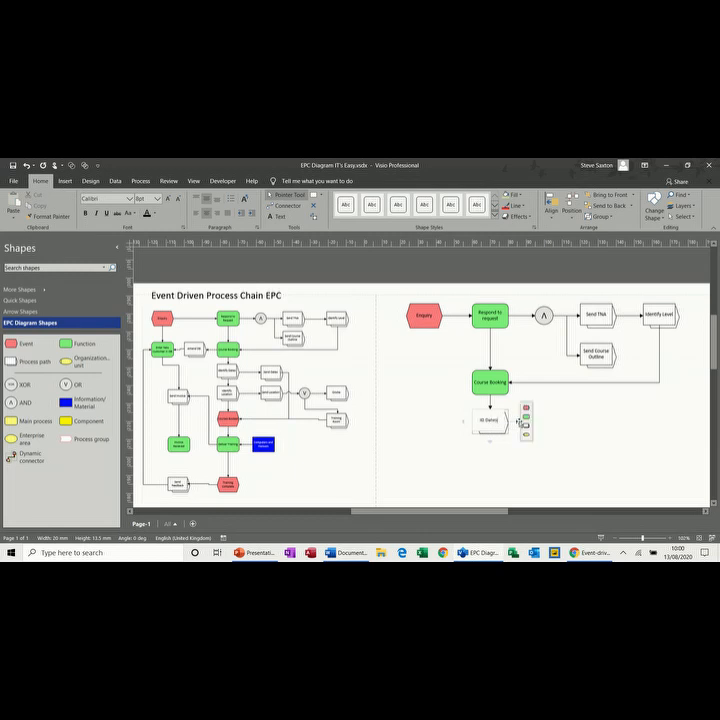
{"action": "left_click", "coordinate": [526, 425]}
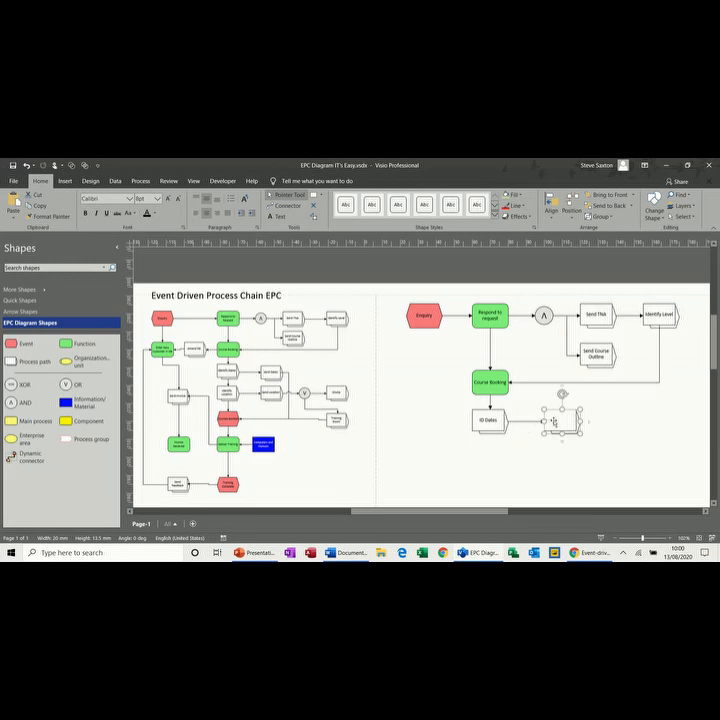
{"action": "double_click", "coordinate": [554, 420]}
{"action": "type", "text": "Ed"}
{"action": "type", "text": "nd Dates"}
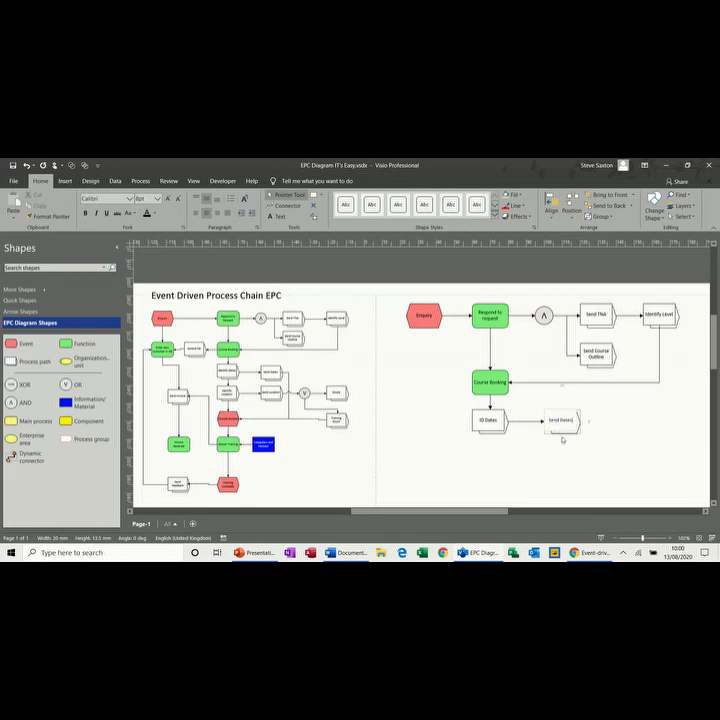
- Add a connected Process path shape below ID Dates, branch another one off it, and label the first "ID LOcation"
{"action": "left_click", "coordinate": [492, 450]}
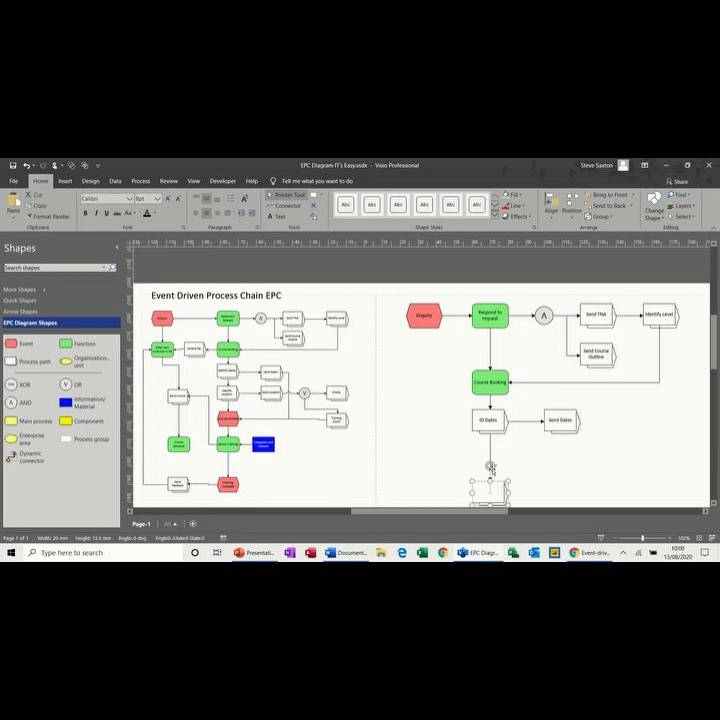
{"action": "left_click_drag", "start_coordinate": [492, 487], "coordinate": [494, 458]}
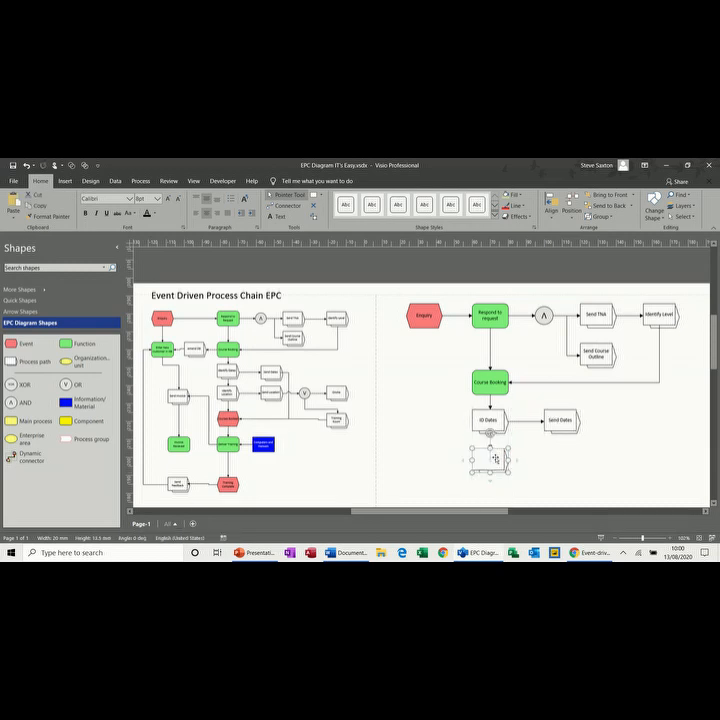
{"action": "mouse_move", "coordinate": [508, 460]}
{"action": "left_click_drag", "start_coordinate": [508, 460], "coordinate": [562, 505]}
{"action": "left_click", "coordinate": [490, 460]}
{"action": "double_click", "coordinate": [490, 460]}
{"action": "type", "text": "ID Location("}
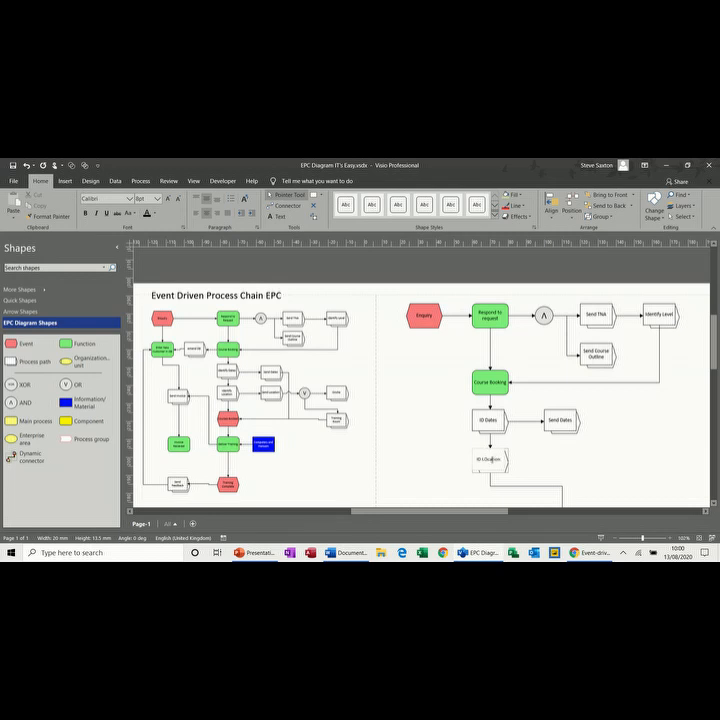
- Align the blank connected Process path shape to the right of ID LOcation, under Send Dates, and label it "Send LOcation"
{"action": "scroll", "coordinate": [670, 386], "scroll_direction": "down", "scroll_amount": 3}
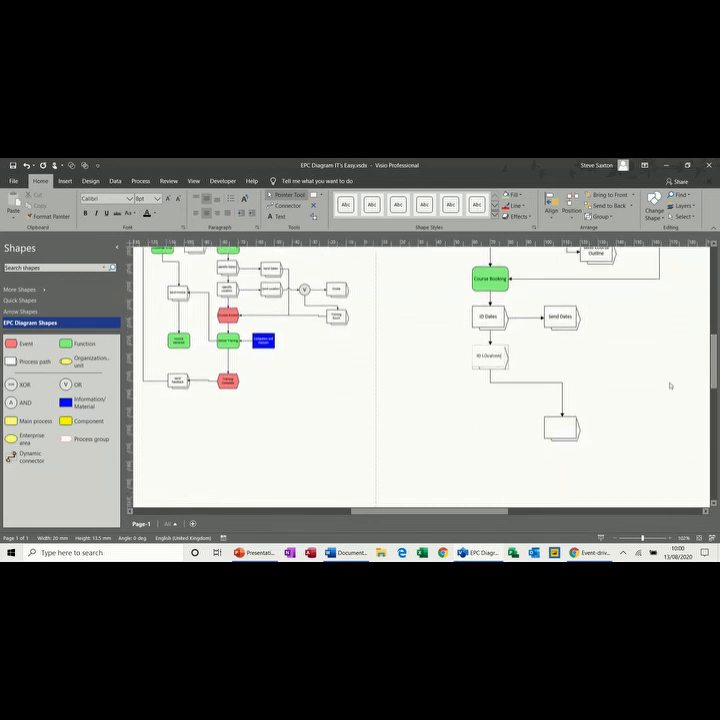
{"action": "left_click", "coordinate": [558, 431]}
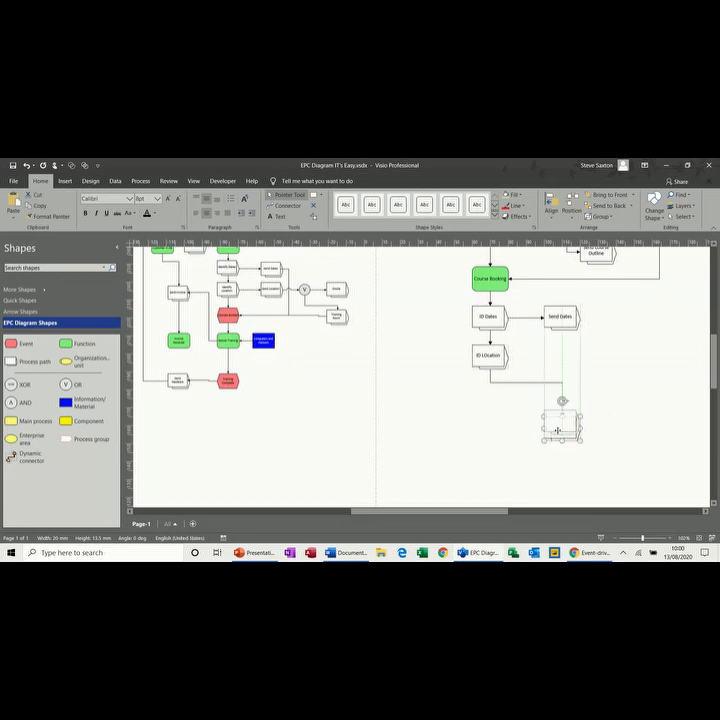
{"action": "left_click_drag", "start_coordinate": [558, 431], "coordinate": [556, 356]}
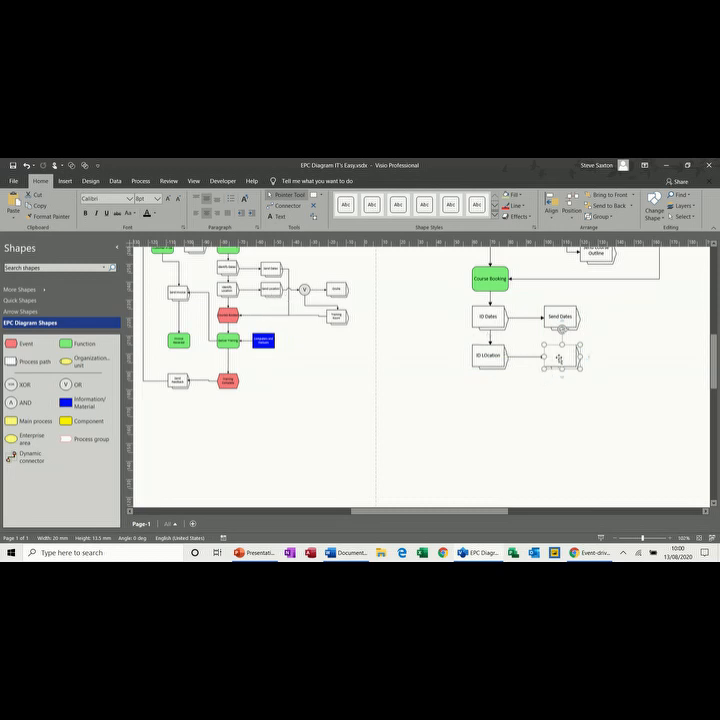
{"action": "double_click", "coordinate": [561, 358]}
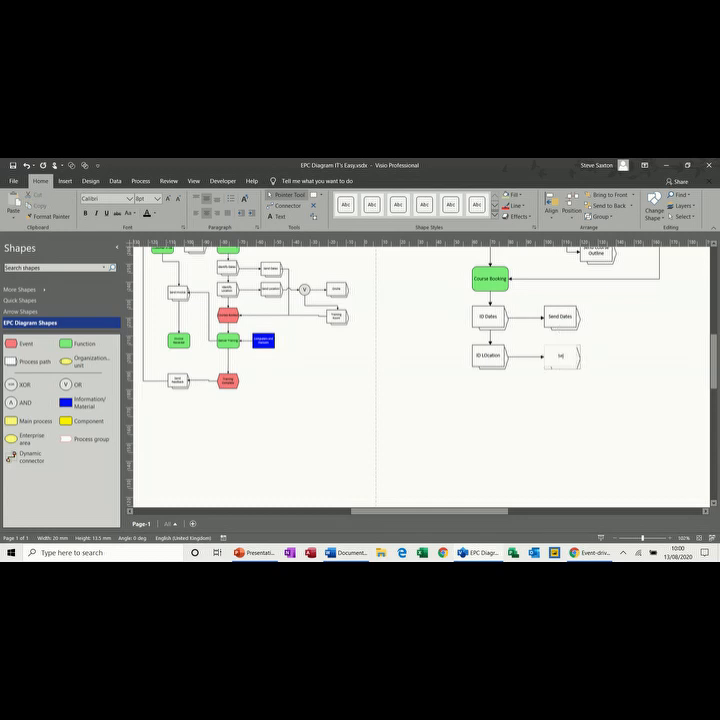
{"action": "type", "text": "Send Location"}
- Add a connected Process path shape to the right of Send LOcation and insert an OR shape into the connector between them
{"action": "mouse_move", "coordinate": [587, 358]}
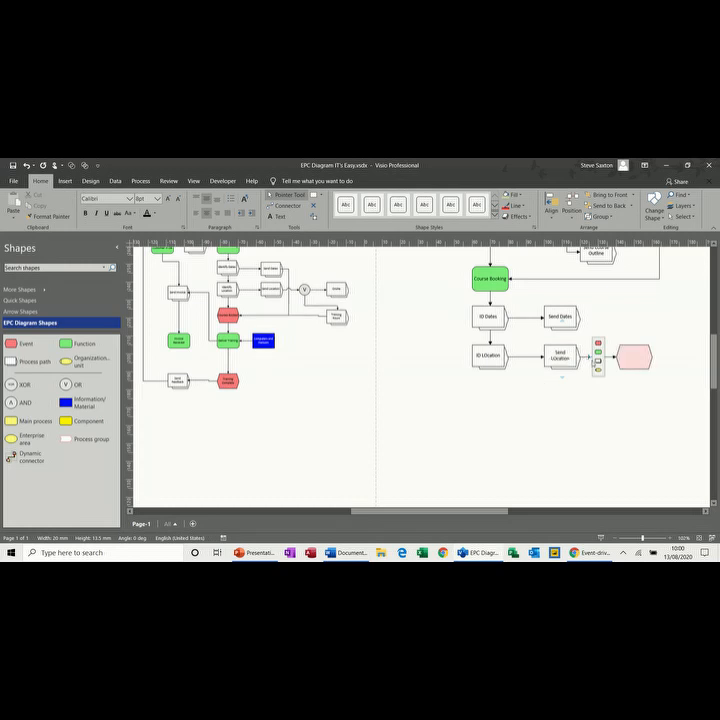
{"action": "left_click", "coordinate": [599, 362]}
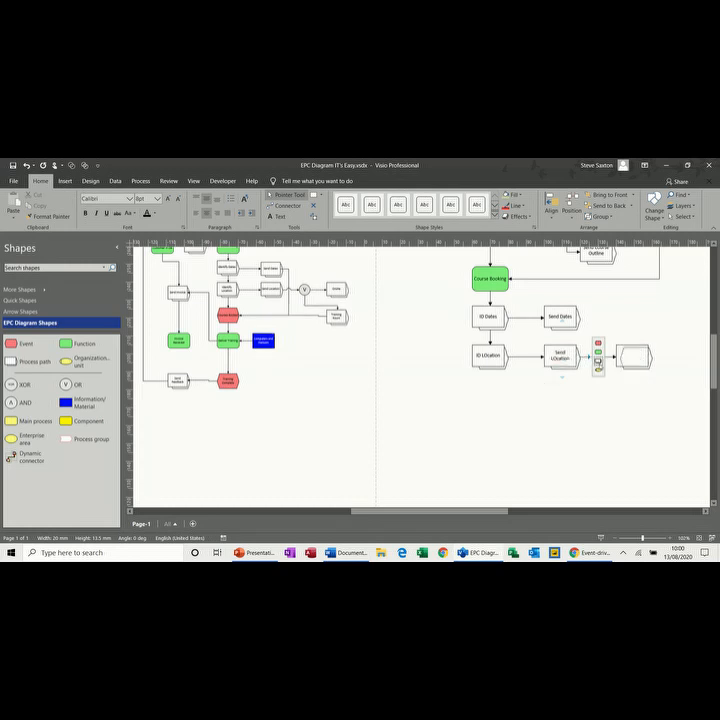
{"action": "double_click", "coordinate": [628, 358]}
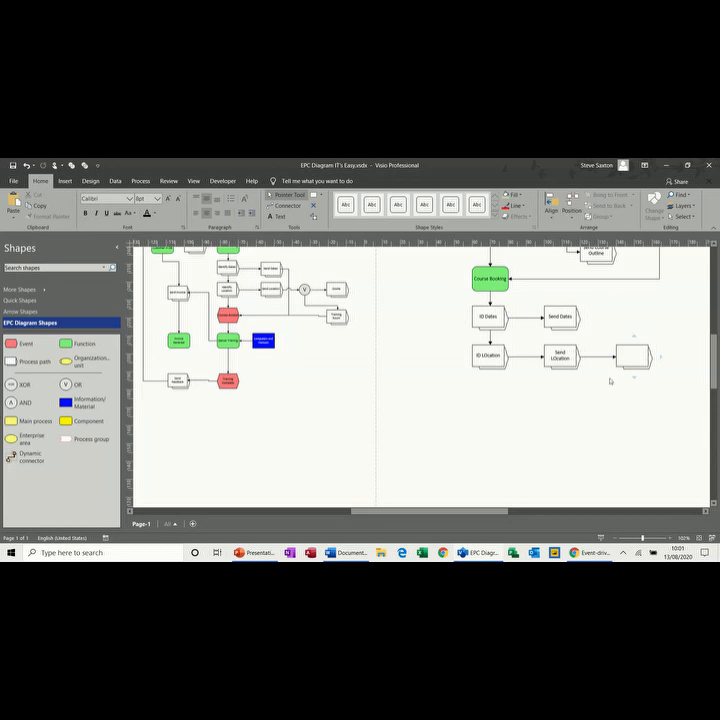
{"action": "left_click_drag", "start_coordinate": [65, 384], "coordinate": [594, 356]}
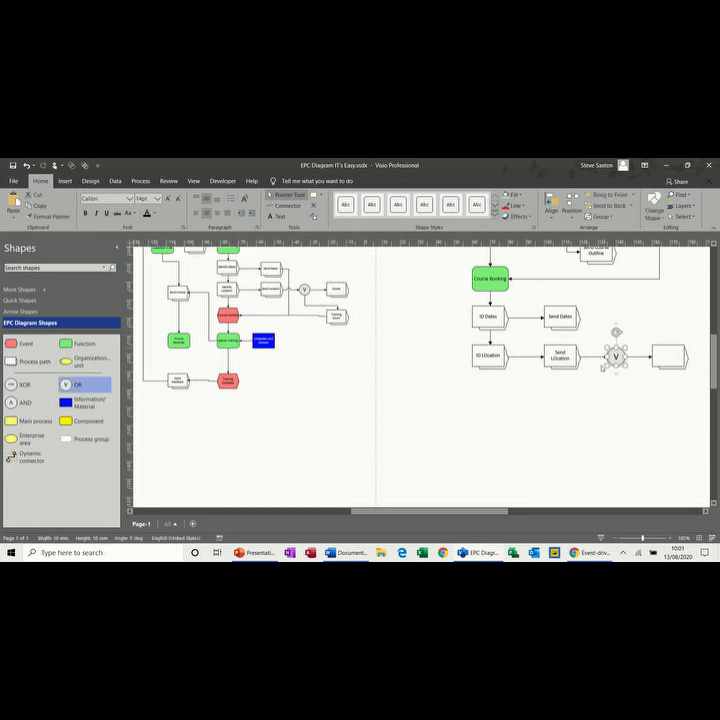
- Add a Process path shape below the one following the OR shape, labelling the upper "Onsite" and the lower "Training Room"
{"action": "left_click", "coordinate": [660, 386]}
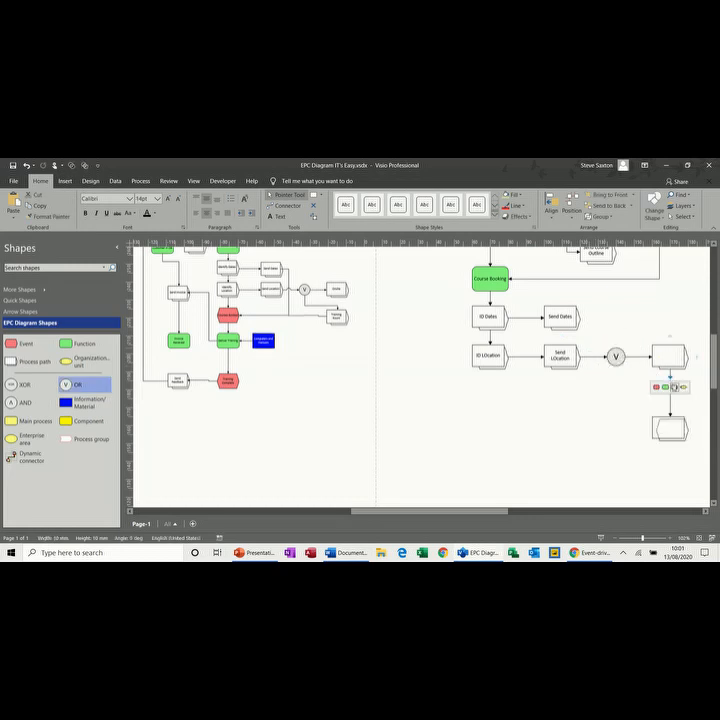
{"action": "left_click_drag", "start_coordinate": [663, 428], "coordinate": [667, 393]}
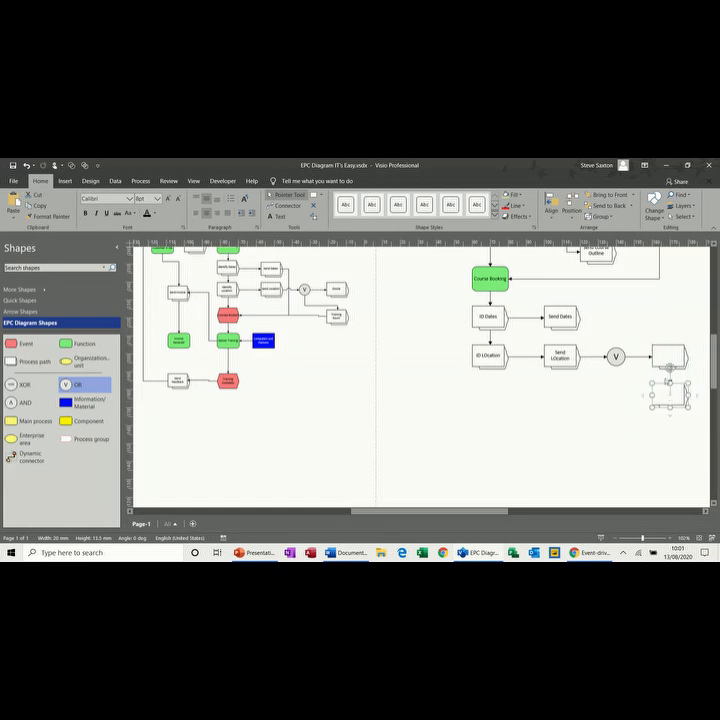
{"action": "left_click", "coordinate": [666, 359]}
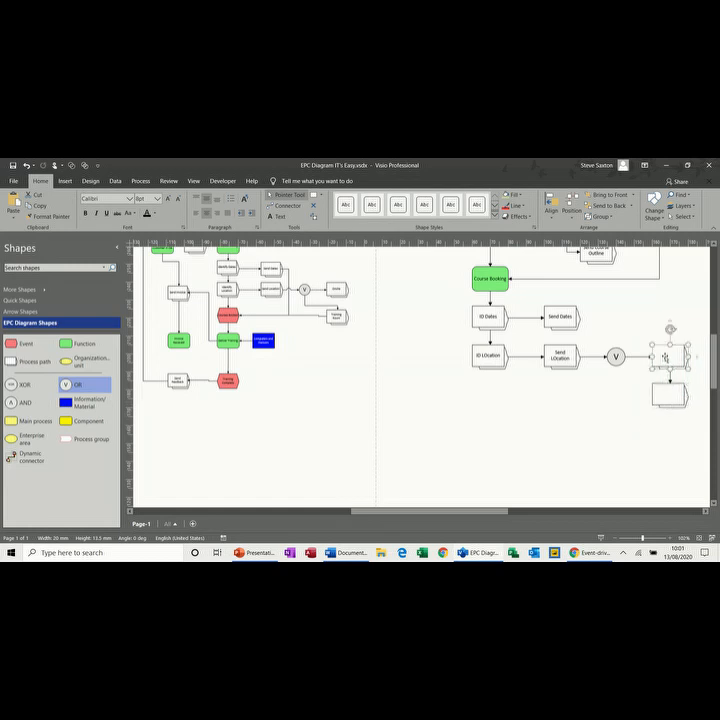
{"action": "type", "text": "Onsite"}
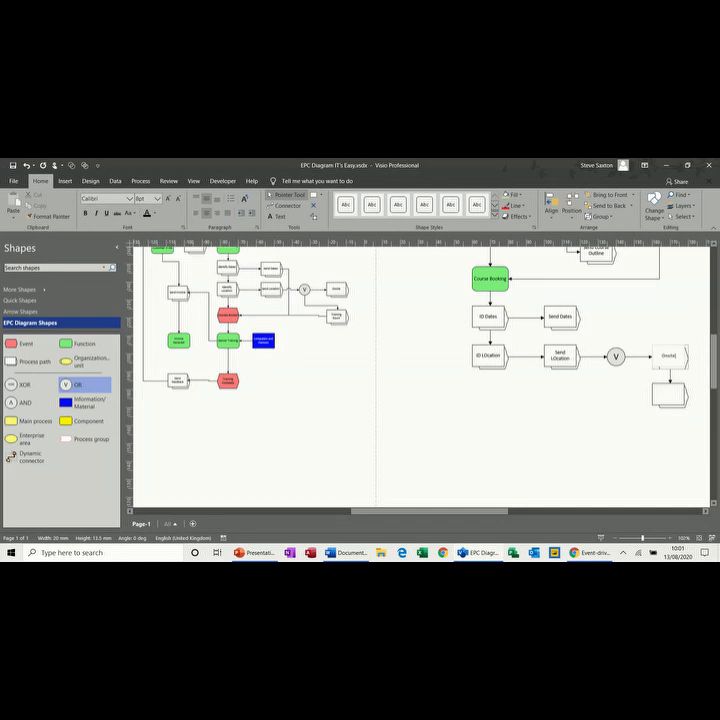
{"action": "left_click", "coordinate": [666, 390]}
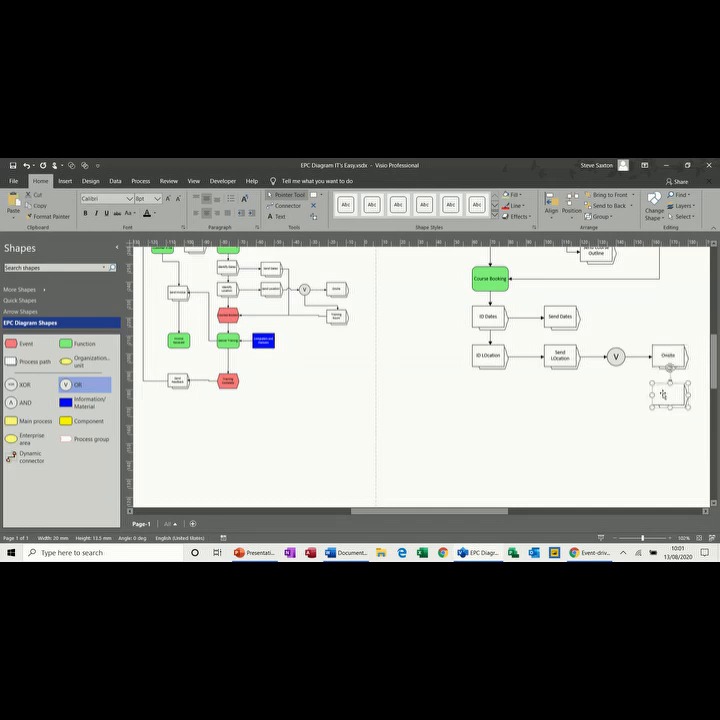
{"action": "type", "text": "Freeing"}
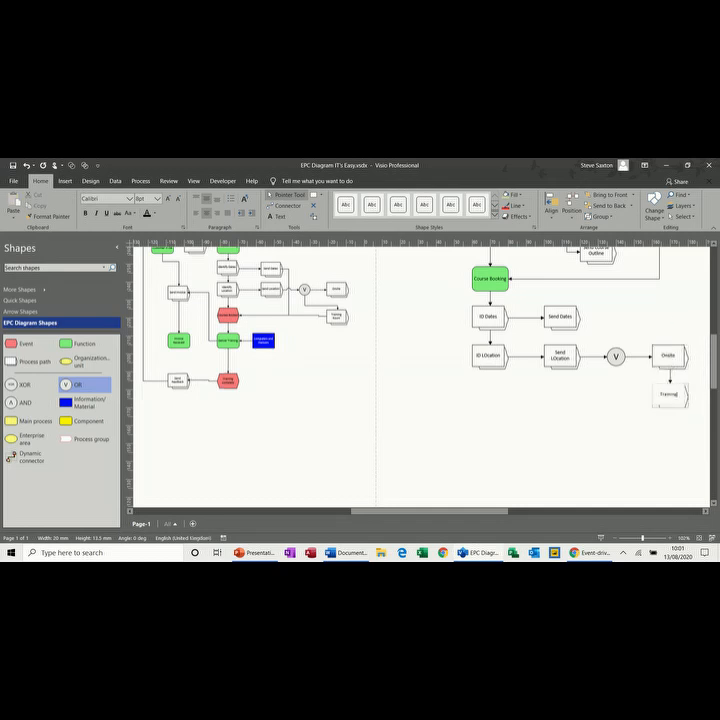
{"action": "type", "text": " Room"}
- Reroute the Training Room connector to start from the right side of the OR shape instead of Onsite
{"action": "left_click", "coordinate": [670, 373]}
{"action": "left_click_drag", "start_coordinate": [671, 370], "coordinate": [624, 357]}
{"action": "left_click", "coordinate": [665, 395]}
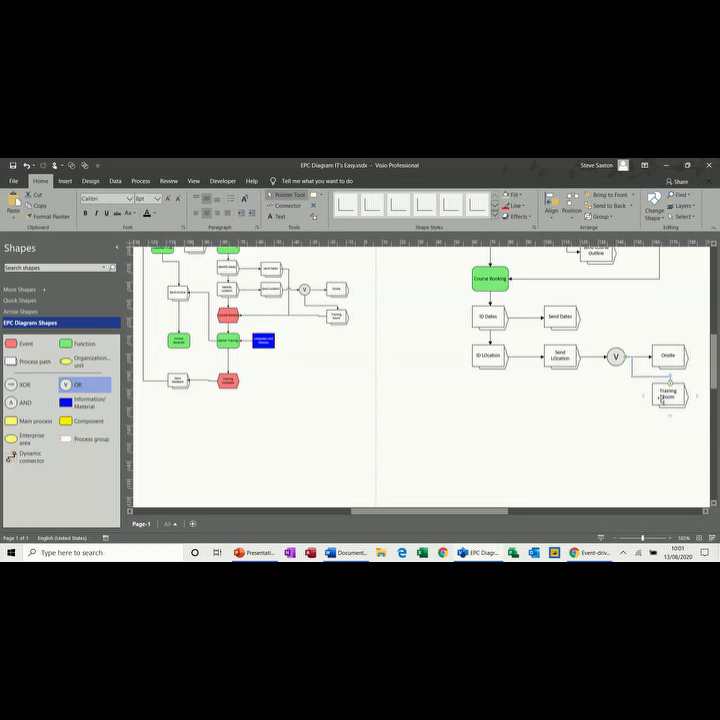
- Add a connected Event shape closely below ID LOcation and label it "Course Booked"
{"action": "left_click", "coordinate": [513, 395]}
{"action": "left_click", "coordinate": [490, 376]}
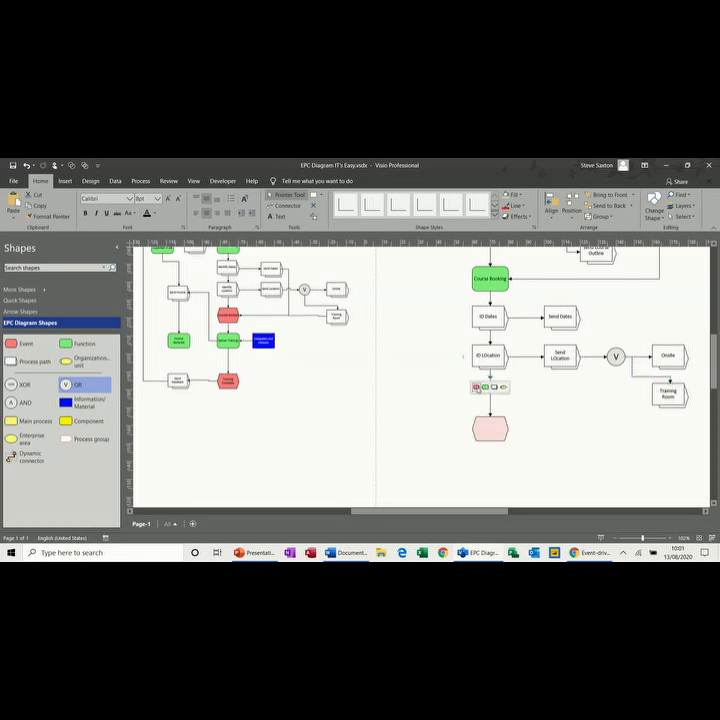
{"action": "left_click", "coordinate": [477, 387]}
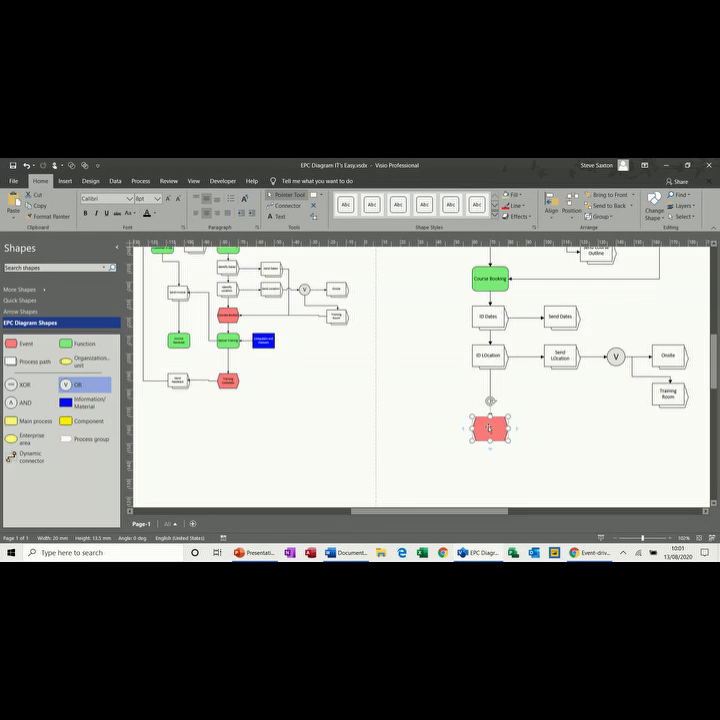
{"action": "left_click_drag", "start_coordinate": [489, 428], "coordinate": [489, 395]}
{"action": "double_click", "coordinate": [487, 395]}
{"action": "type", "text": "Course Booked"}
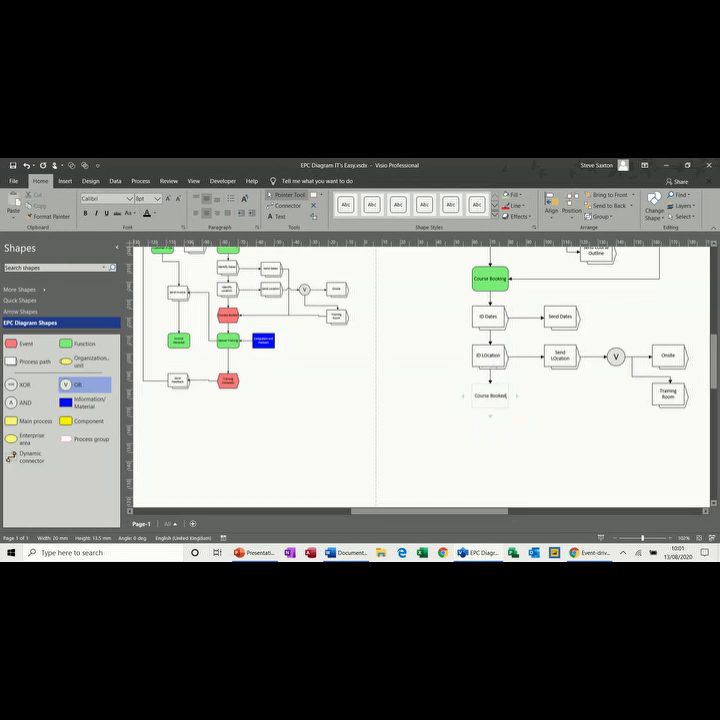
- Add a connected Function shape closely below Course Booked and label it "Deliver Training"
{"action": "left_click", "coordinate": [489, 415]}
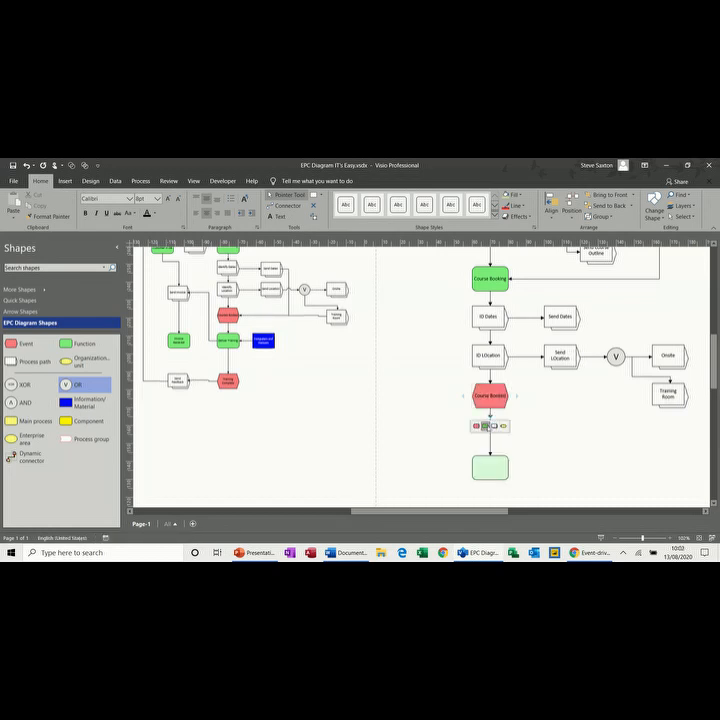
{"action": "left_click", "coordinate": [485, 426]}
{"action": "left_click_drag", "start_coordinate": [493, 460], "coordinate": [498, 436]}
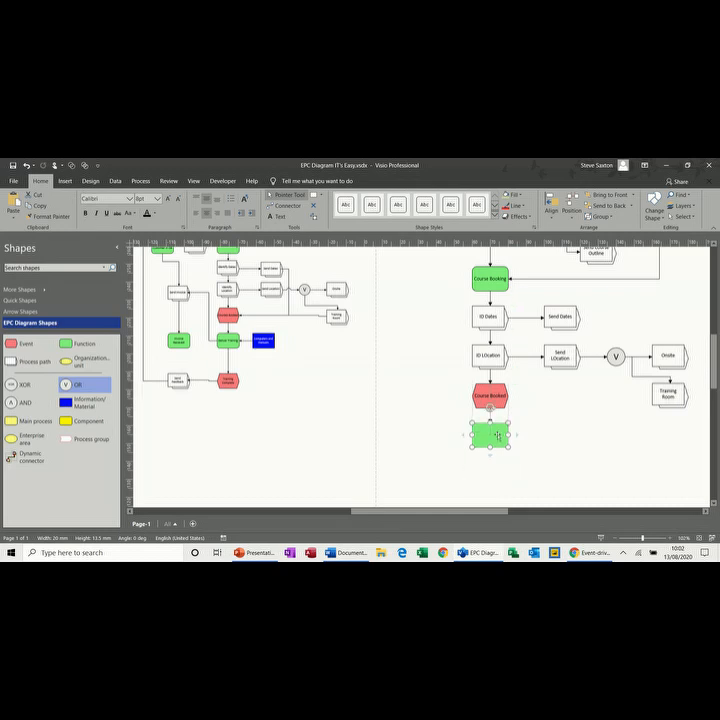
{"action": "type", "text": "Obj"}
{"action": "type", "text": "iver Trai"}
{"action": "type", "text": "ning"}
{"action": "left_click", "coordinate": [542, 411]}
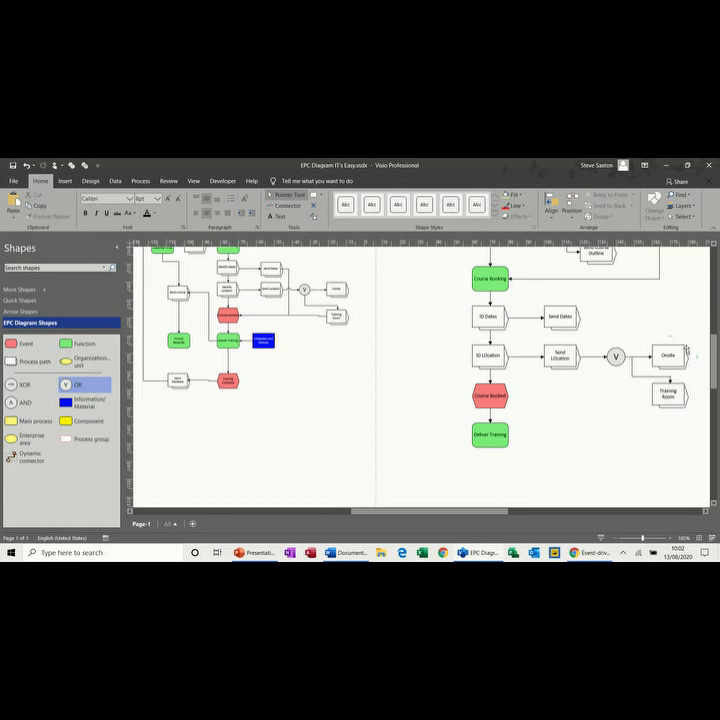
- Draw a connector from the right side of Onsite to the right side of Course Booked
{"action": "mouse_move", "coordinate": [688, 359]}
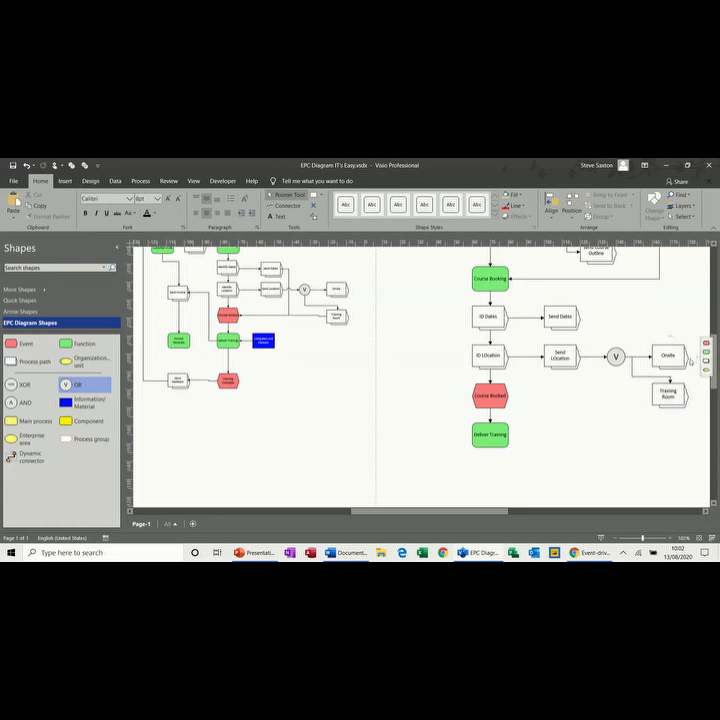
{"action": "mouse_move", "coordinate": [709, 403]}
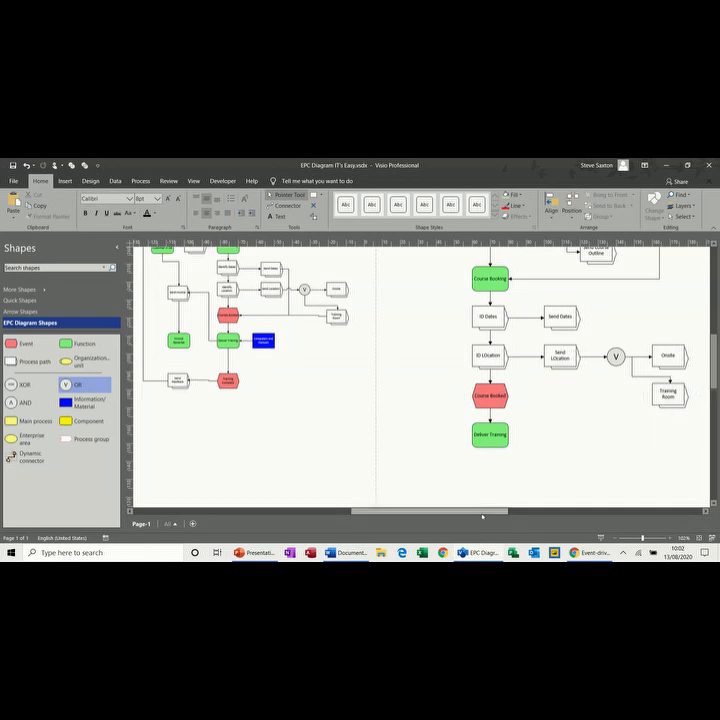
{"action": "left_click_drag", "start_coordinate": [482, 515], "coordinate": [495, 515]}
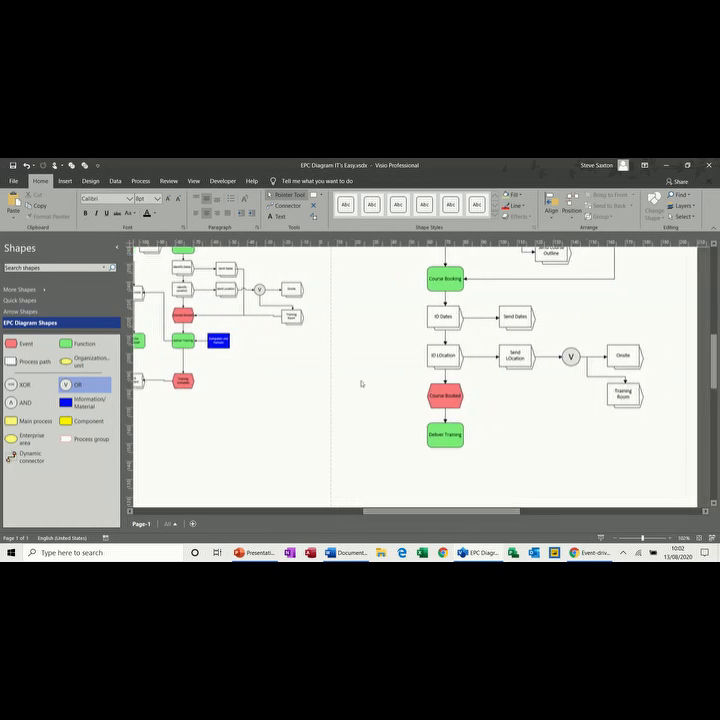
{"action": "left_click", "coordinate": [285, 206]}
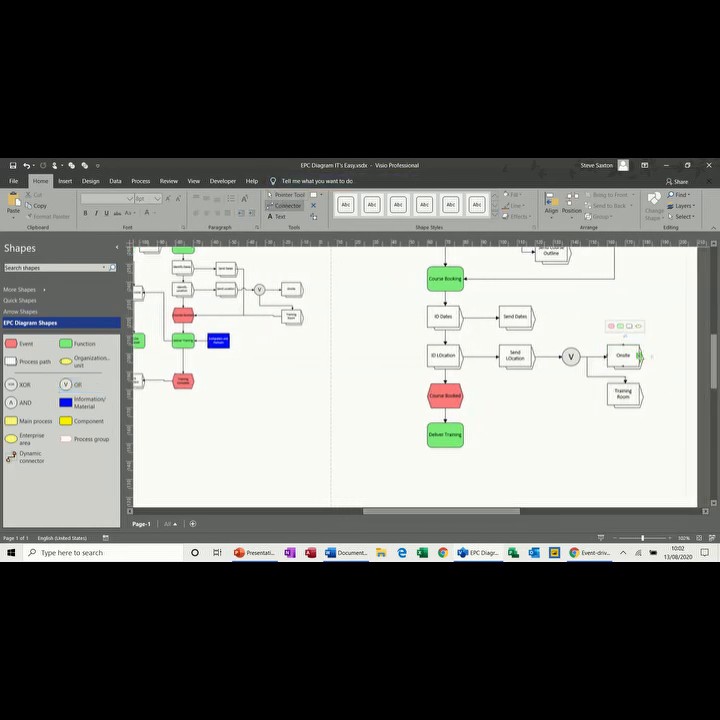
{"action": "left_click_drag", "start_coordinate": [640, 357], "coordinate": [464, 396]}
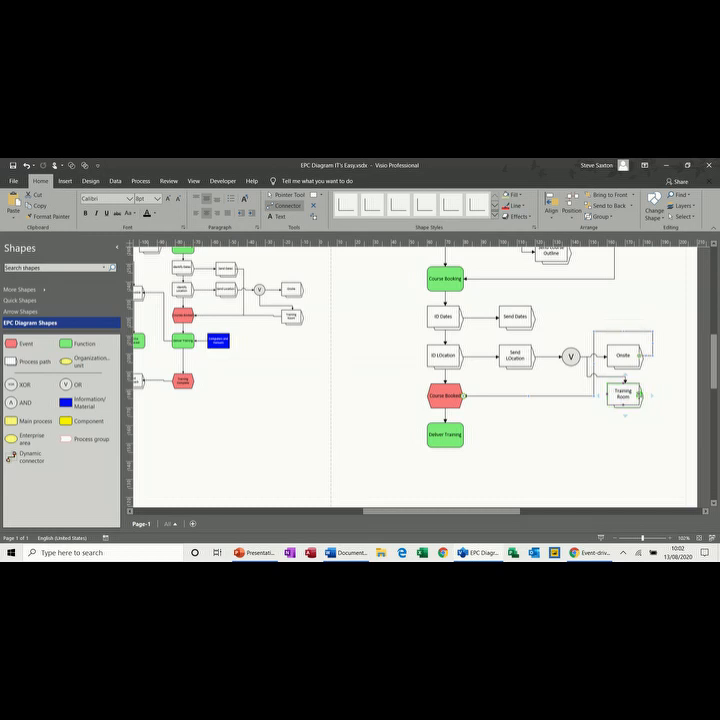
- Draw a connector from the right side of Training Room to Course Booked and reroute Onsite's connector to run below Training Room
{"action": "left_click_drag", "start_coordinate": [638, 394], "coordinate": [463, 396]}
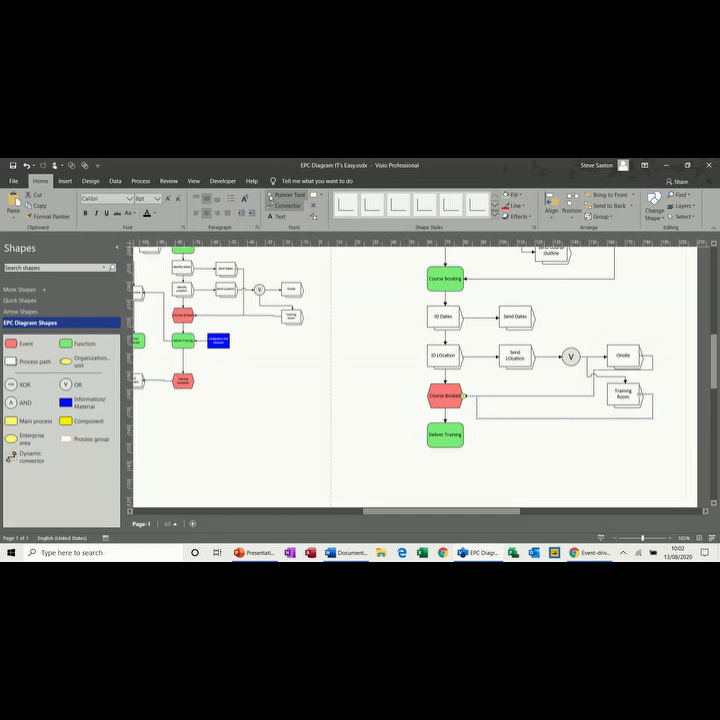
{"action": "left_click", "coordinate": [280, 196]}
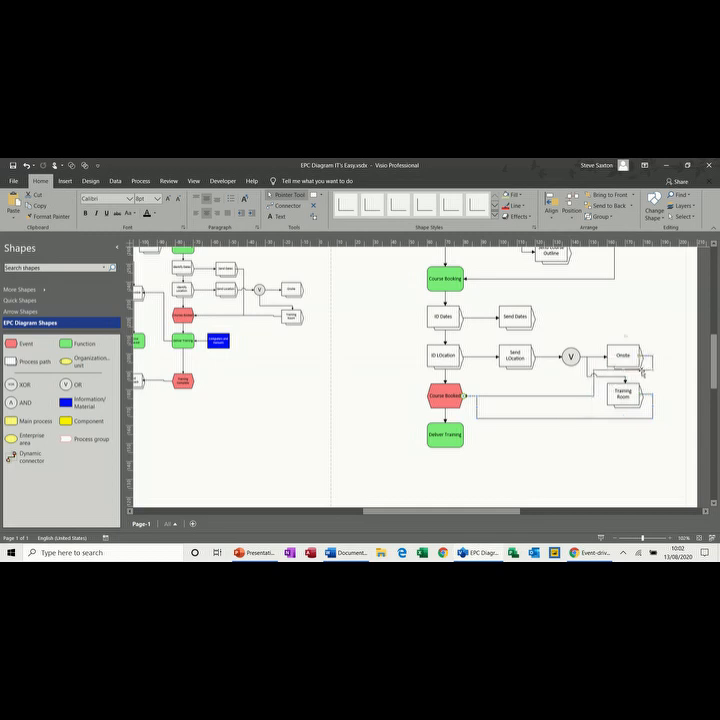
{"action": "left_click_drag", "start_coordinate": [653, 369], "coordinate": [651, 418]}
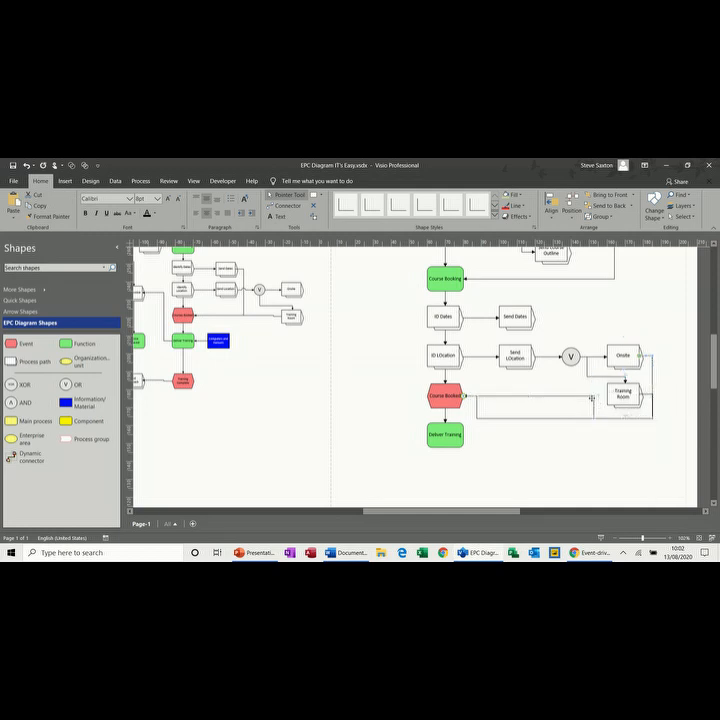
{"action": "left_click_drag", "start_coordinate": [593, 397], "coordinate": [604, 418]}
- Straighten the connector from Training Room to Course Booked and reattach its start to the left side of Training Room
{"action": "left_click_drag", "start_coordinate": [565, 419], "coordinate": [564, 396]}
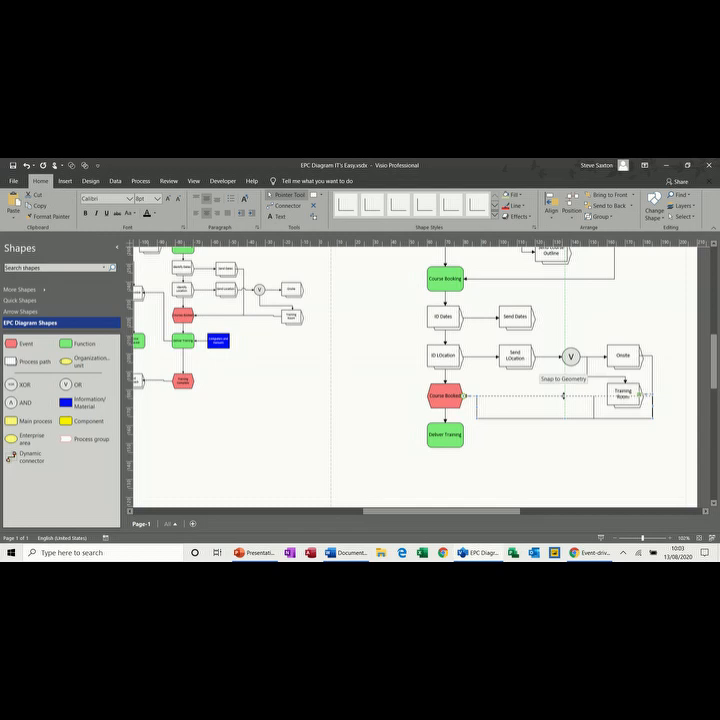
{"action": "left_click", "coordinate": [605, 397]}
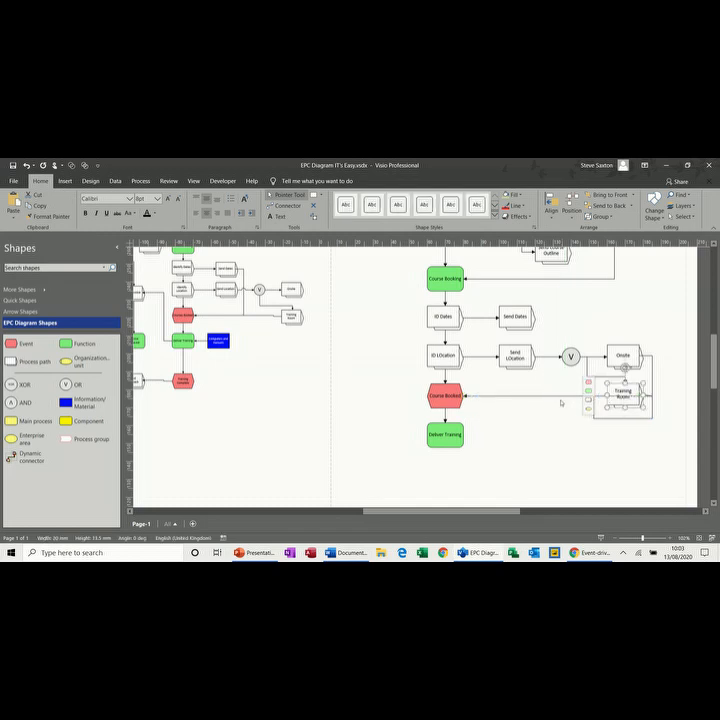
{"action": "left_click", "coordinate": [568, 443]}
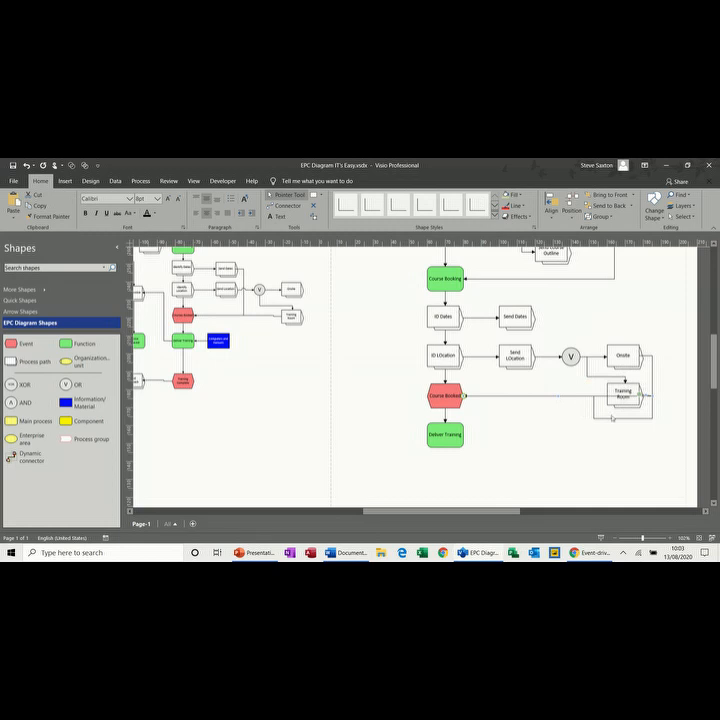
{"action": "left_click_drag", "start_coordinate": [640, 395], "coordinate": [603, 394]}
{"action": "left_click_drag", "start_coordinate": [529, 396], "coordinate": [529, 396]}
{"action": "left_click", "coordinate": [530, 421]}
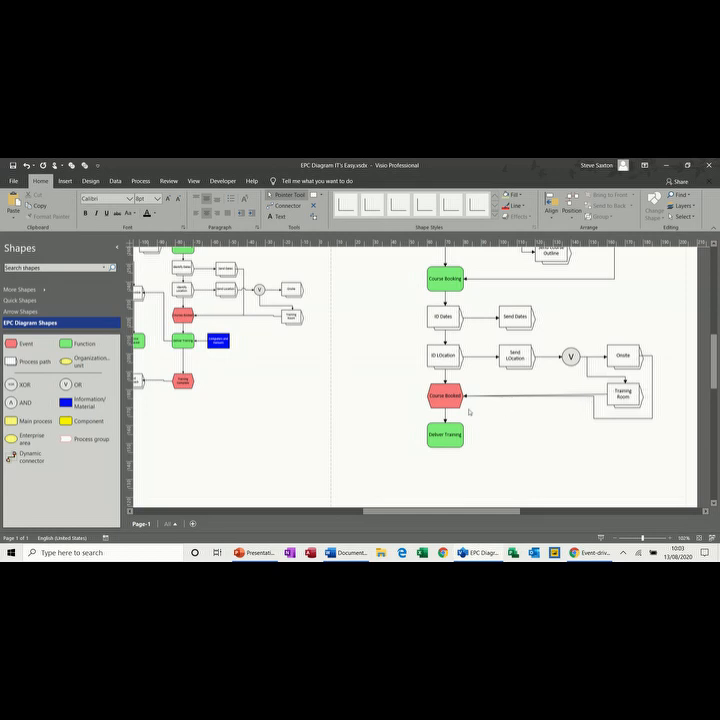
- Add a connected Event shape closely below Deliver Training and label it "Training Complete"
{"action": "left_click_drag", "start_coordinate": [479, 512], "coordinate": [462, 512]}
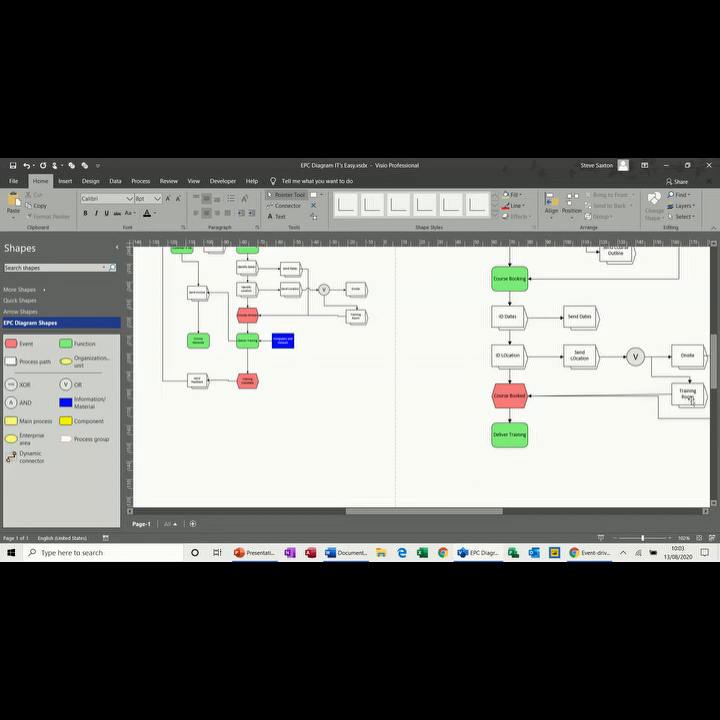
{"action": "scroll", "coordinate": [609, 398], "scroll_direction": "down", "scroll_amount": 2}
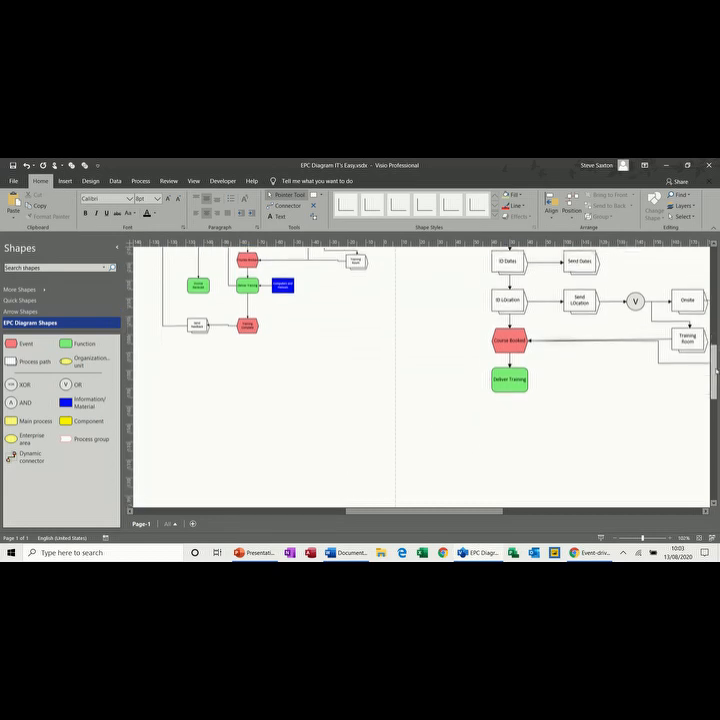
{"action": "left_click", "coordinate": [510, 382]}
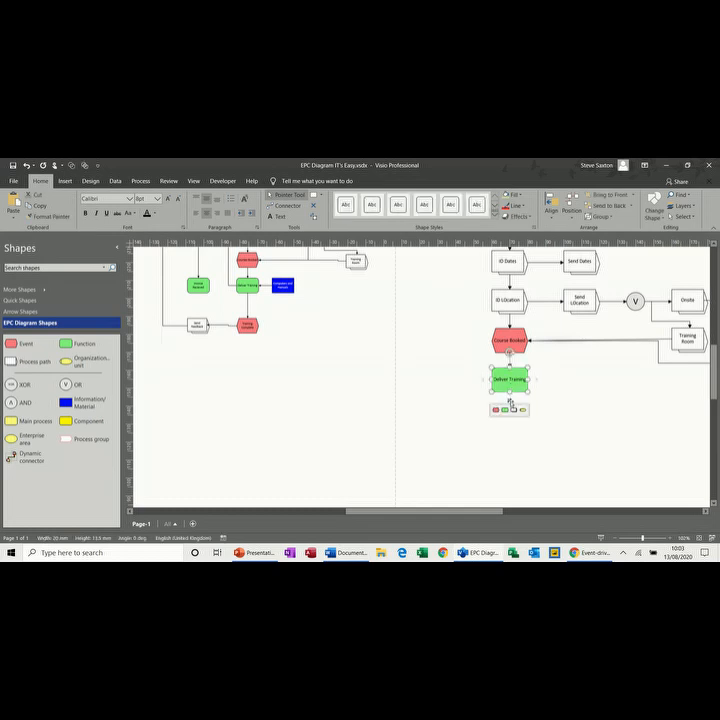
{"action": "left_click", "coordinate": [497, 411]}
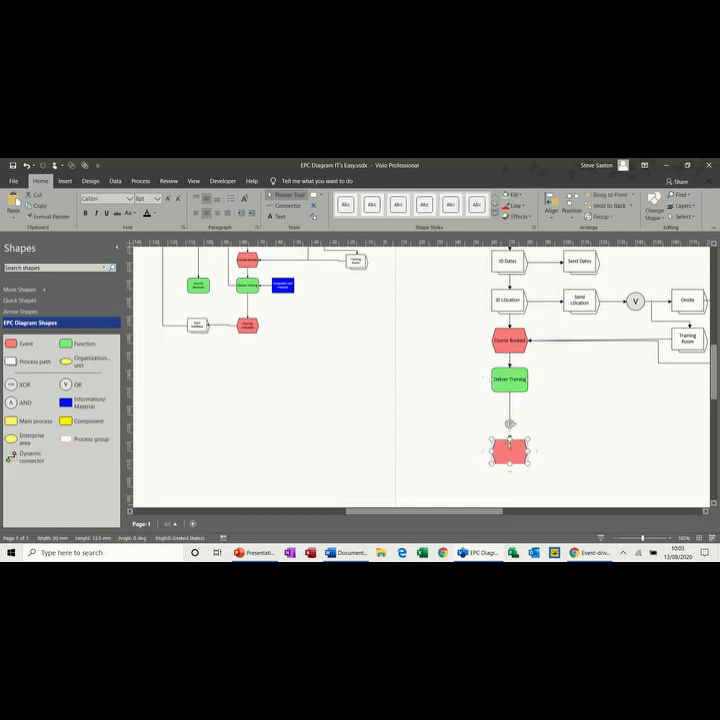
{"action": "left_click_drag", "start_coordinate": [508, 447], "coordinate": [507, 428]}
{"action": "type", "text": "E"}
{"action": "type", "text": "raining Complete"}
{"action": "left_click", "coordinate": [561, 431]}
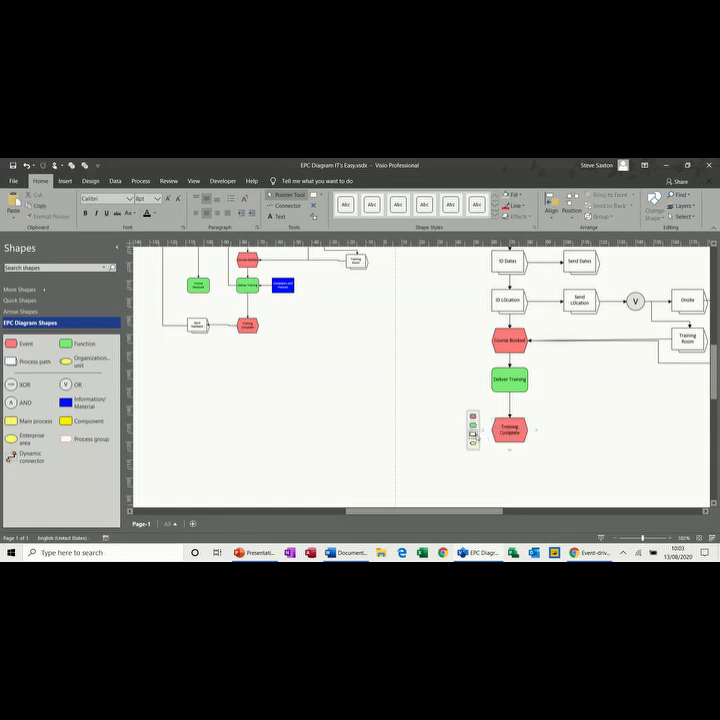
- Add a connected Process path shape to the left of Training Complete and label it "Send Feedback"
{"action": "left_click", "coordinate": [474, 433]}
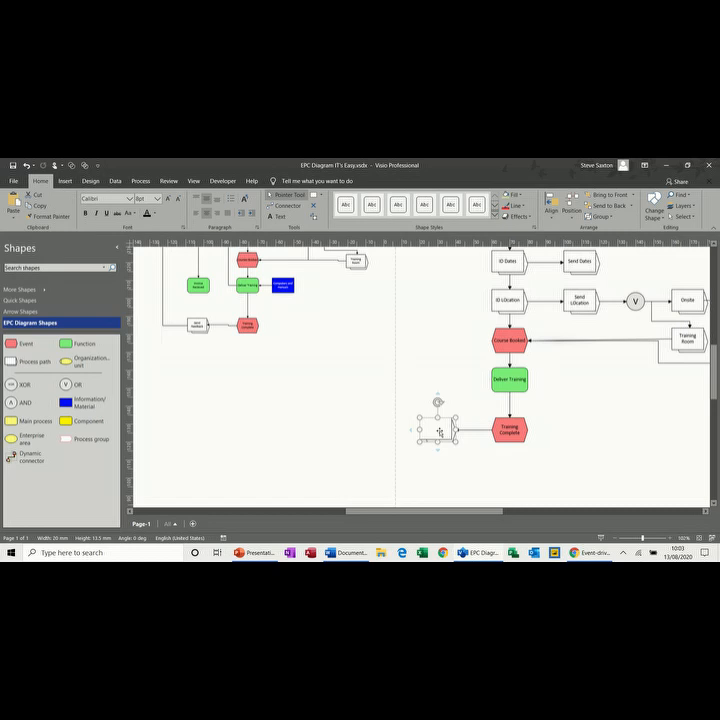
{"action": "double_click", "coordinate": [437, 430]}
{"action": "type", "text": "Send Feedback"}
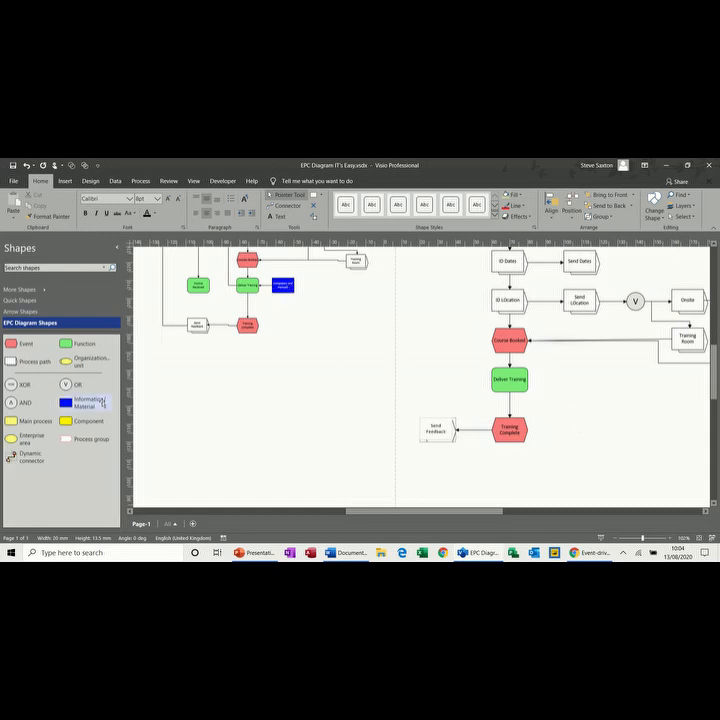
- Add an Information/Material shape to the right of Deliver Training, labelled "Computers and Manuals", with a connector running from it to Deliver Training
{"action": "mouse_move", "coordinate": [540, 380]}
{"action": "left_click_drag", "start_coordinate": [77, 403], "coordinate": [570, 378]}
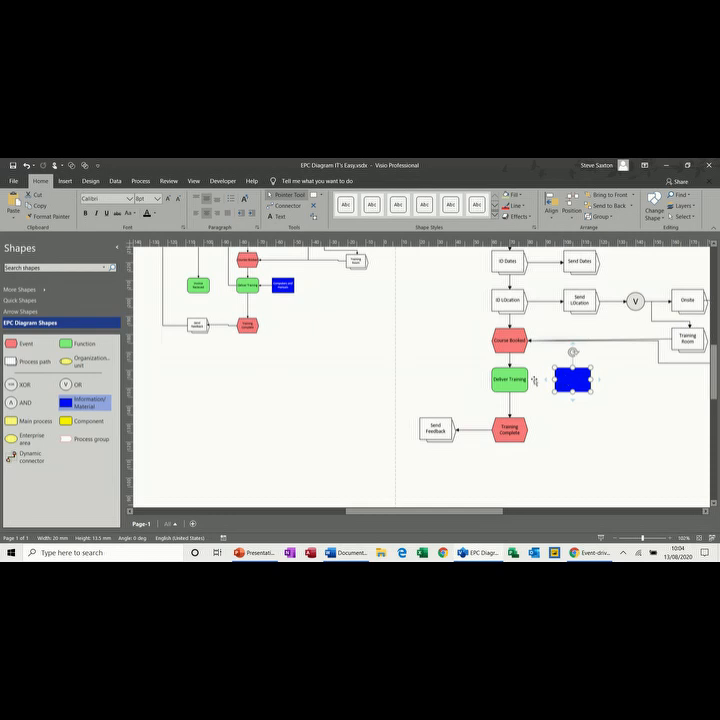
{"action": "mouse_move", "coordinate": [565, 381]}
{"action": "double_click", "coordinate": [565, 380]}
{"action": "type", "text": "Completes and V"}
{"action": "left_click", "coordinate": [570, 398]}
{"action": "left_click", "coordinate": [571, 401]}
{"action": "key", "text": "ctrl+z"}
{"action": "left_click", "coordinate": [284, 206]}
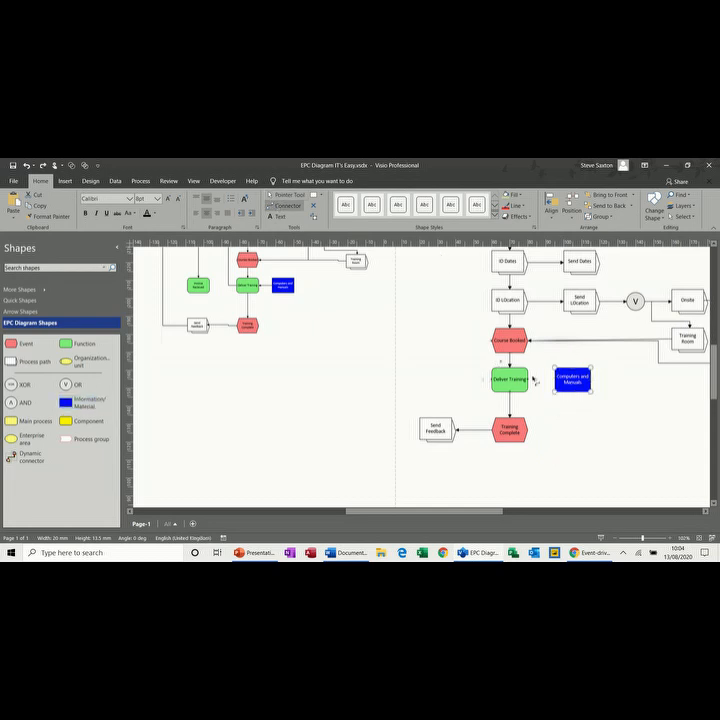
{"action": "left_click_drag", "start_coordinate": [555, 380], "coordinate": [529, 378]}
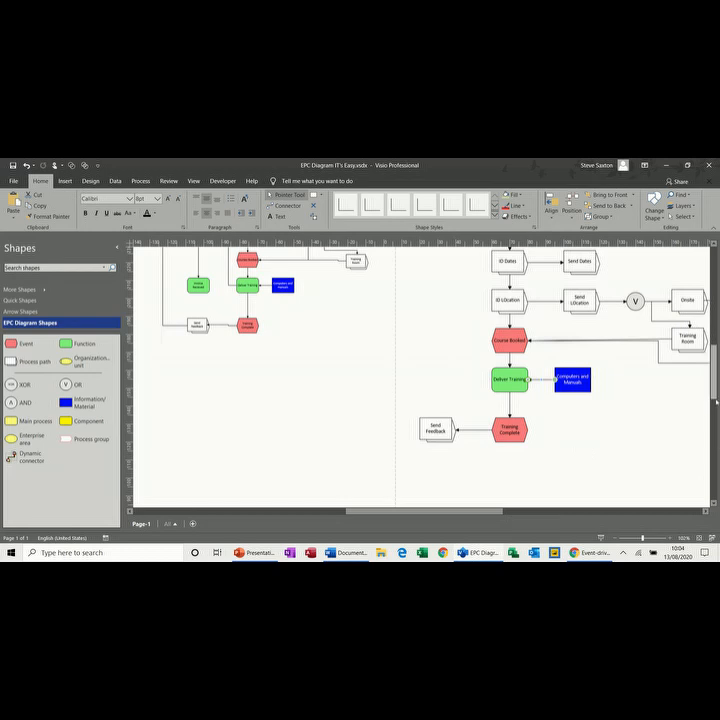
- Add a connected Process path shape to the left of Deliver Training and label it "Send Invoice"
{"action": "scroll", "coordinate": [716, 408], "scroll_direction": "up", "scroll_amount": 2}
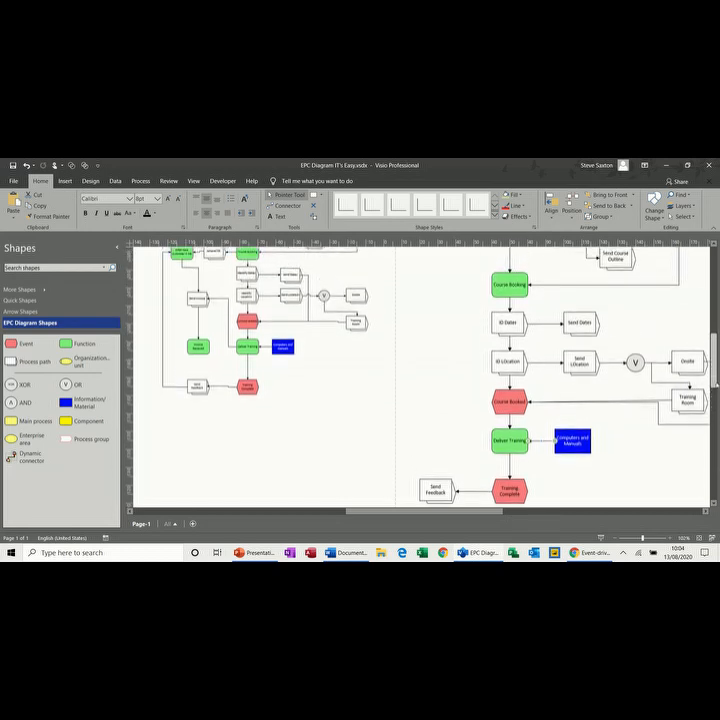
{"action": "mouse_move", "coordinate": [717, 385]}
{"action": "left_mouse_down"}
{"action": "mouse_move", "coordinate": [717, 392]}
{"action": "mouse_move", "coordinate": [716, 371]}
{"action": "left_mouse_up"}
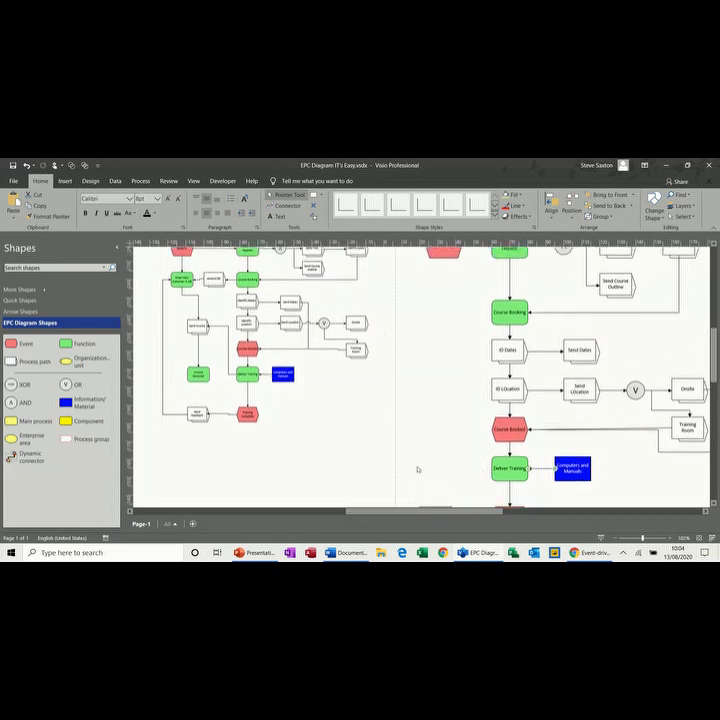
{"action": "mouse_move", "coordinate": [485, 474]}
{"action": "left_click", "coordinate": [472, 473]}
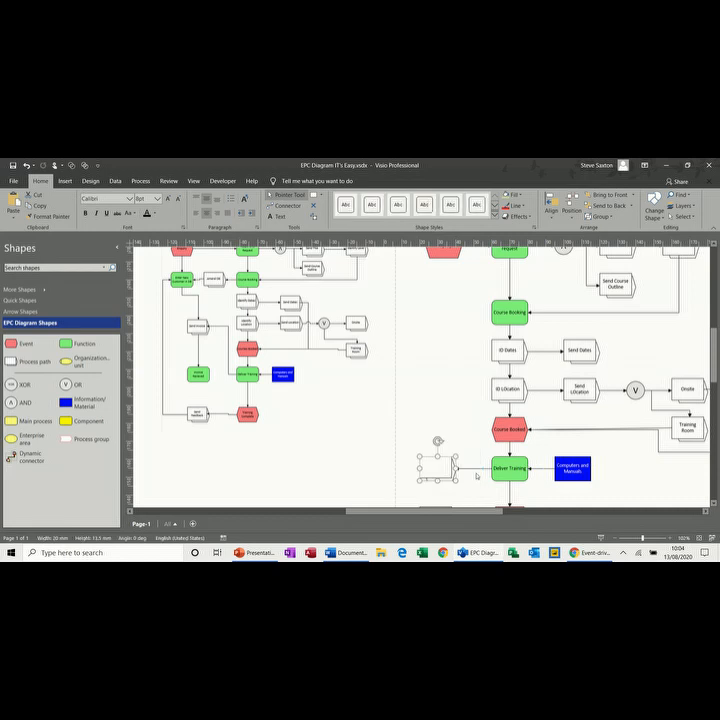
{"action": "type", "text": "Send Invoice"}
- Add a connected Function shape below Enquiry, level with Course Booking, and label it "Enter Customer in DB"
{"action": "scroll", "coordinate": [445, 309], "scroll_direction": "up", "scroll_amount": 3}
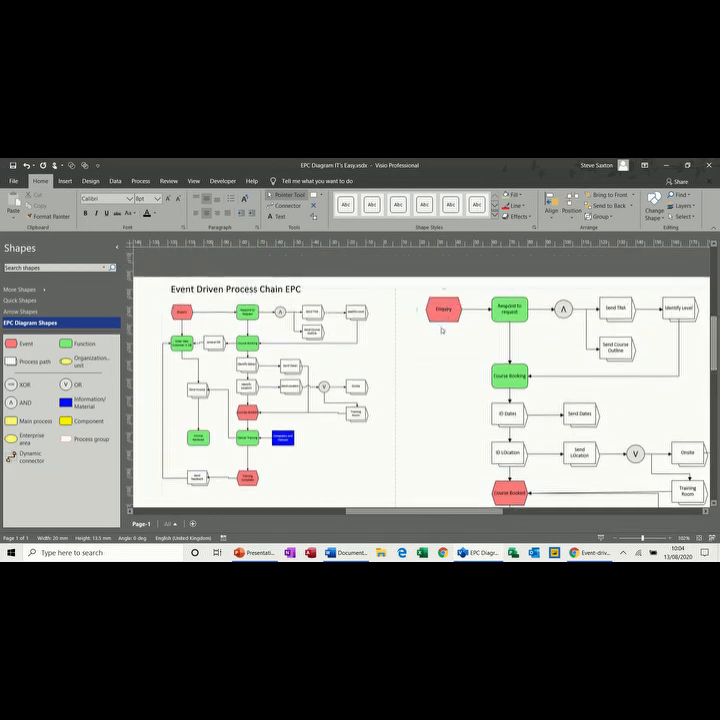
{"action": "left_click", "coordinate": [441, 339]}
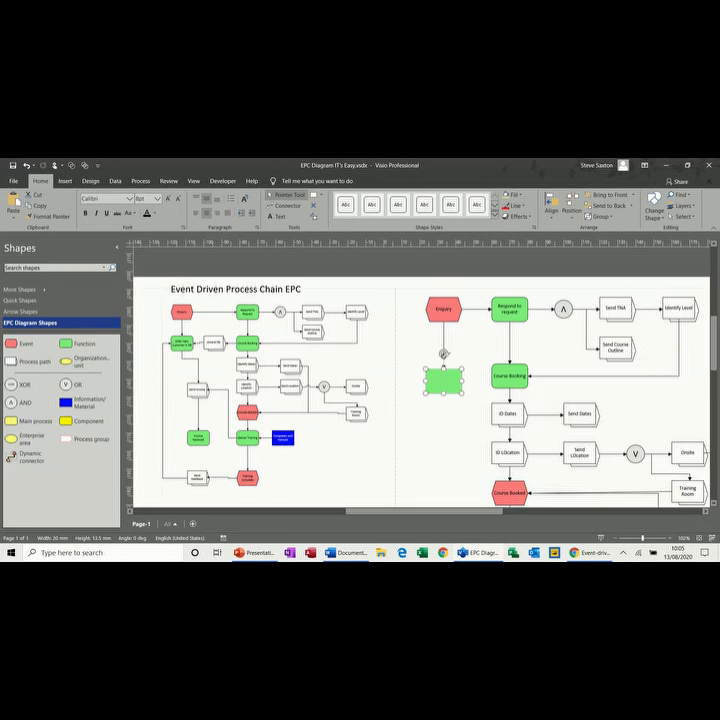
{"action": "left_click_drag", "start_coordinate": [450, 378], "coordinate": [450, 372]}
{"action": "type", "text": "En"}
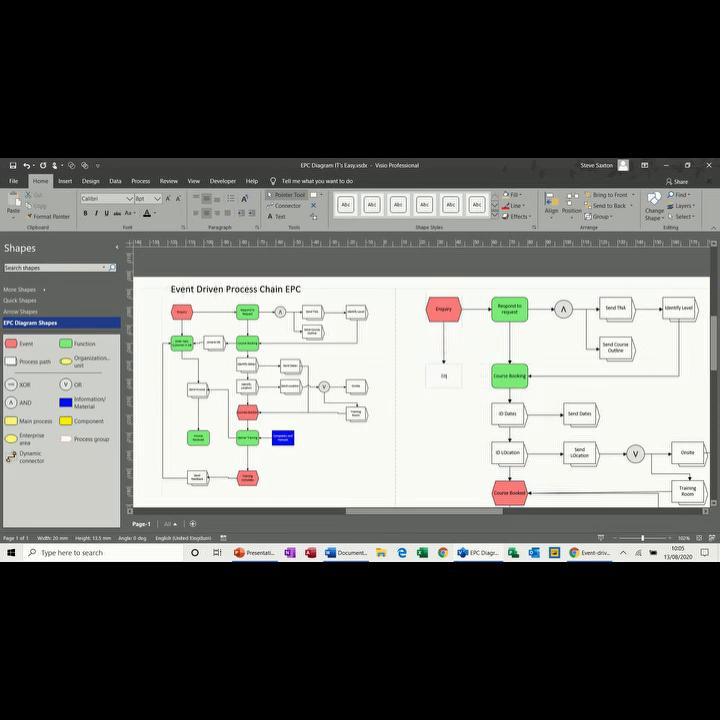
{"action": "type", "text": "ter Customer in DB"}
{"action": "left_click", "coordinate": [451, 411]}
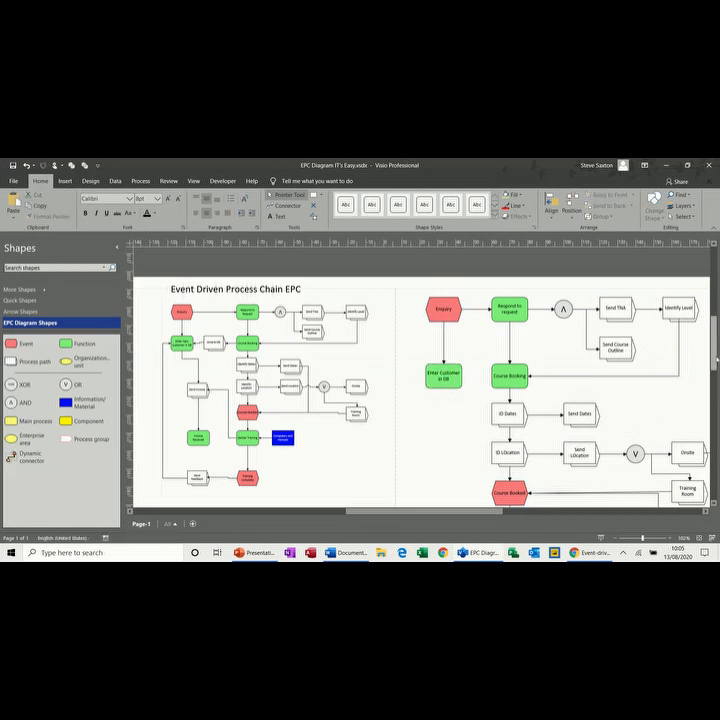
- Draw a connector from the top of Send Invoice to the bottom of Enter Customer in DB and align Send Invoice beneath that shape
{"action": "scroll", "coordinate": [524, 465], "scroll_direction": "down", "scroll_amount": 3}
{"action": "left_click", "coordinate": [444, 461]}
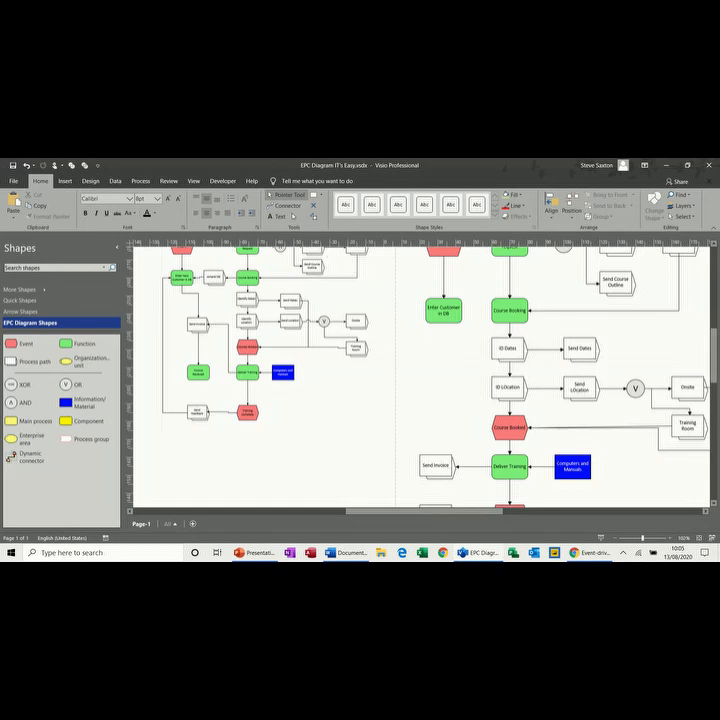
{"action": "left_click", "coordinate": [287, 205]}
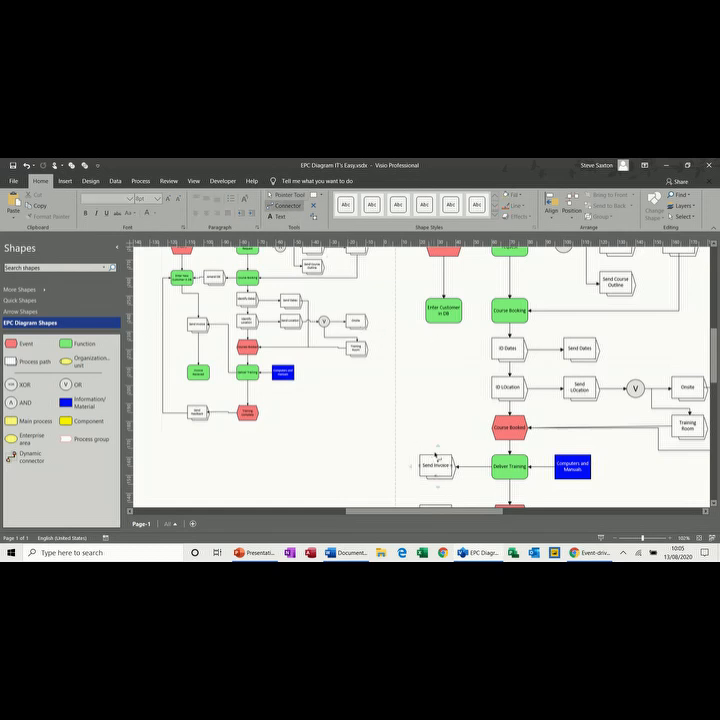
{"action": "left_click_drag", "start_coordinate": [437, 462], "coordinate": [442, 311]}
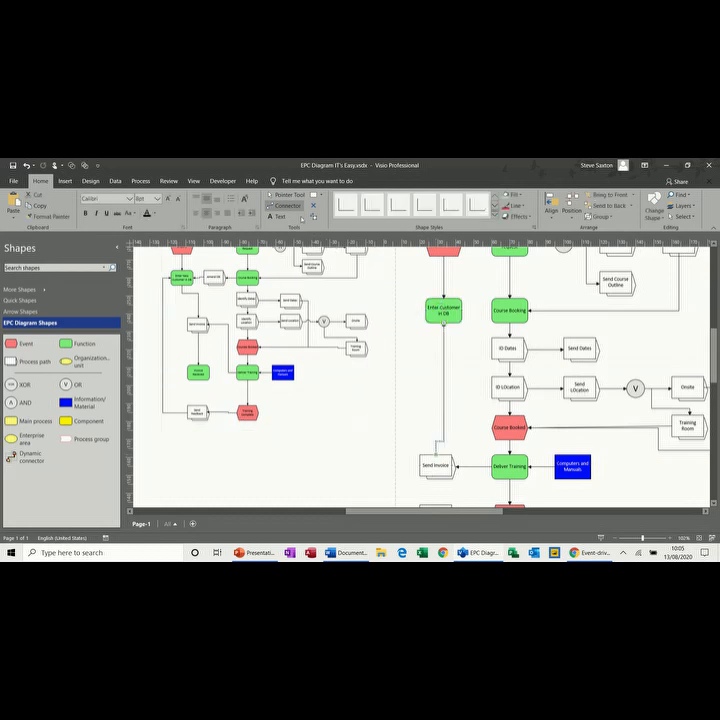
{"action": "left_click", "coordinate": [451, 458]}
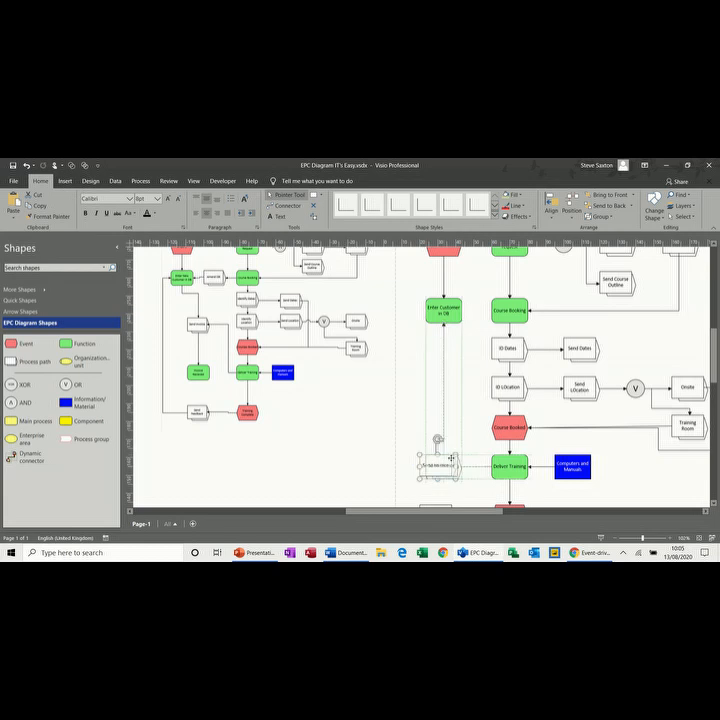
{"action": "left_click", "coordinate": [404, 421]}
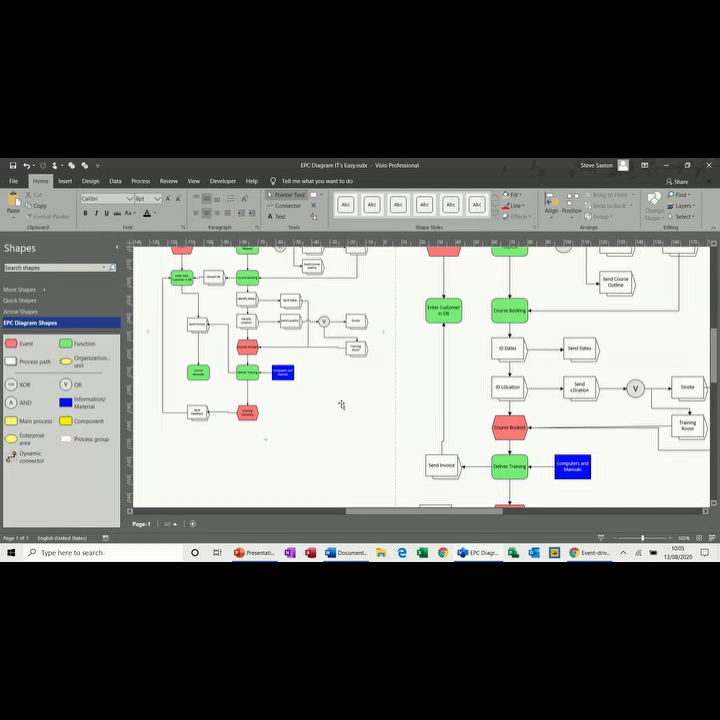
- Move Send Invoice up to just below Enter Customer in DB, level with ID Dates and offset slightly to the left
{"action": "left_click_drag", "start_coordinate": [442, 465], "coordinate": [441, 385]}
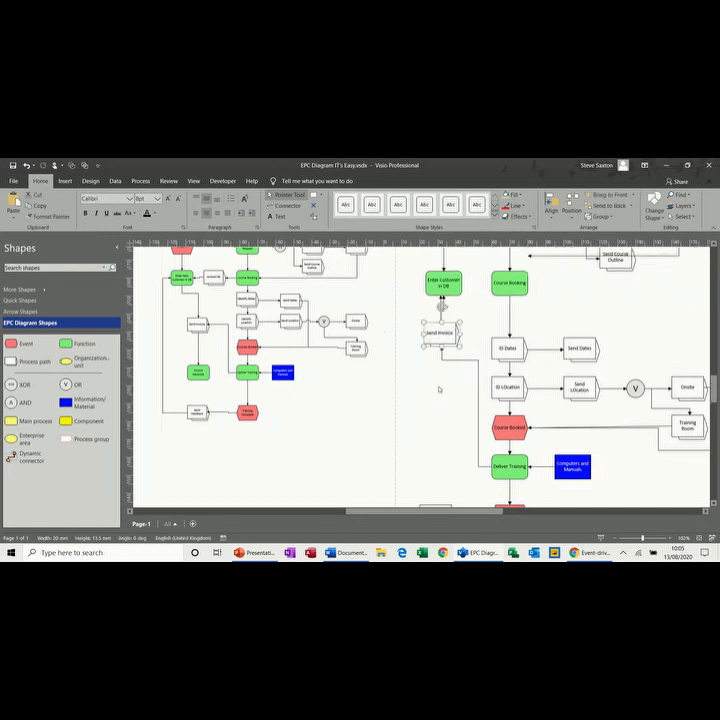
{"action": "left_click", "coordinate": [448, 388]}
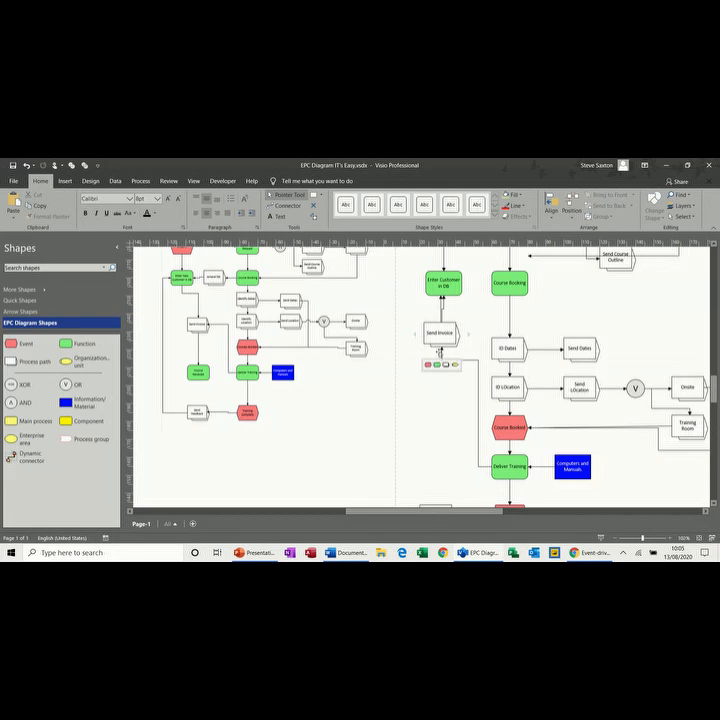
{"action": "left_click_drag", "start_coordinate": [444, 338], "coordinate": [444, 347]}
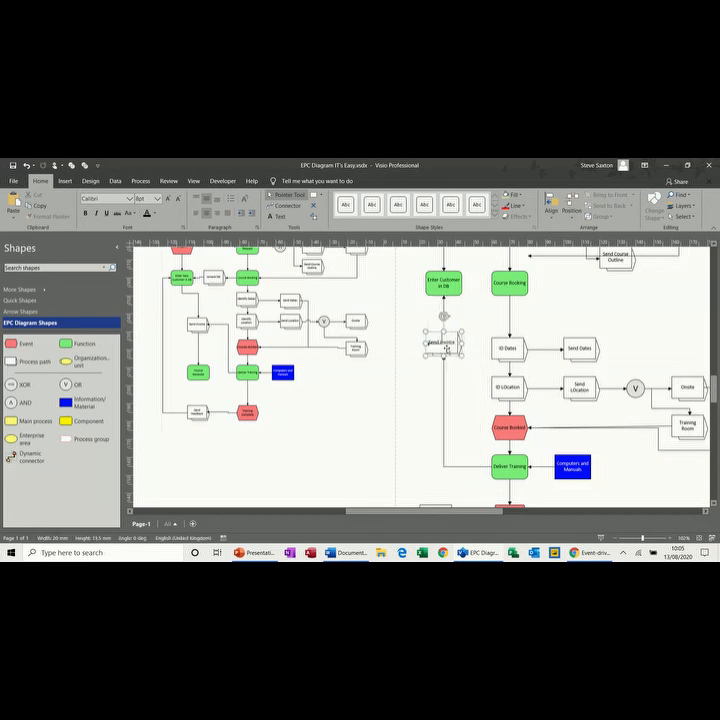
{"action": "left_click", "coordinate": [417, 411]}
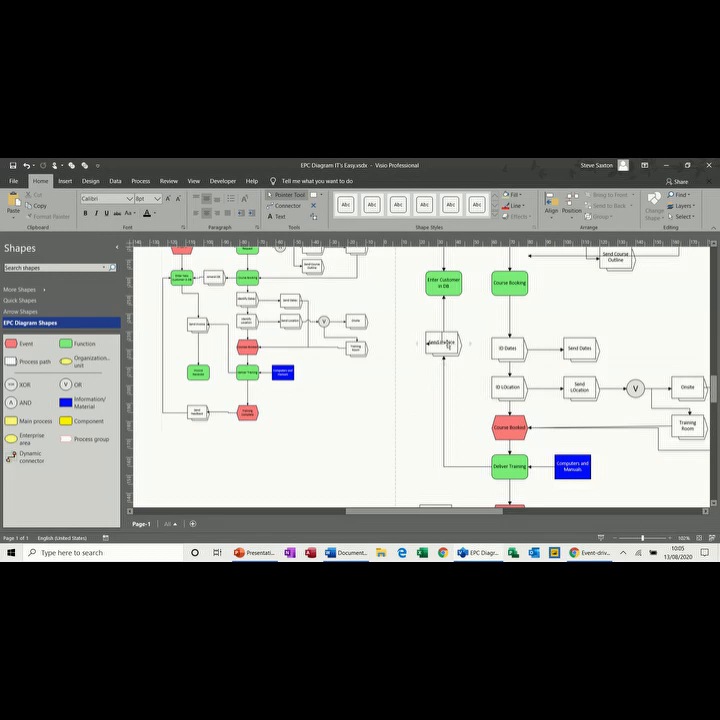
{"action": "left_click", "coordinate": [449, 344]}
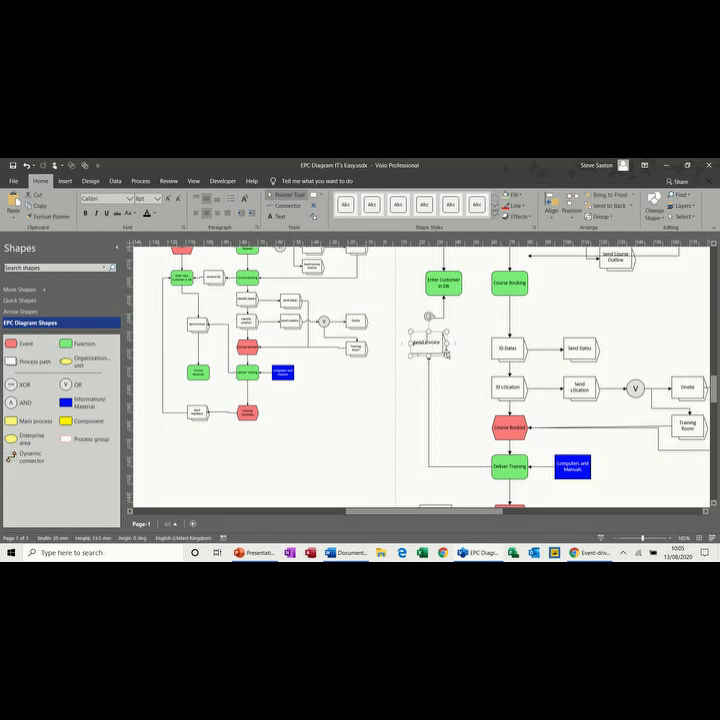
{"action": "left_click", "coordinate": [433, 398]}
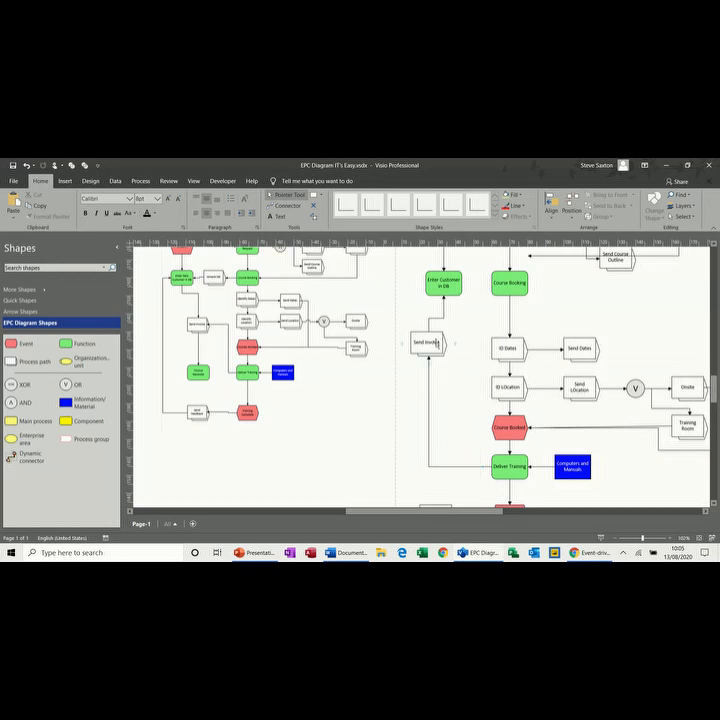
- Add a connected Function shape below Send Invoice, slightly to its left, and label it "Invoice Recieved"
{"action": "left_click", "coordinate": [418, 344]}
{"action": "mouse_move", "coordinate": [399, 346]}
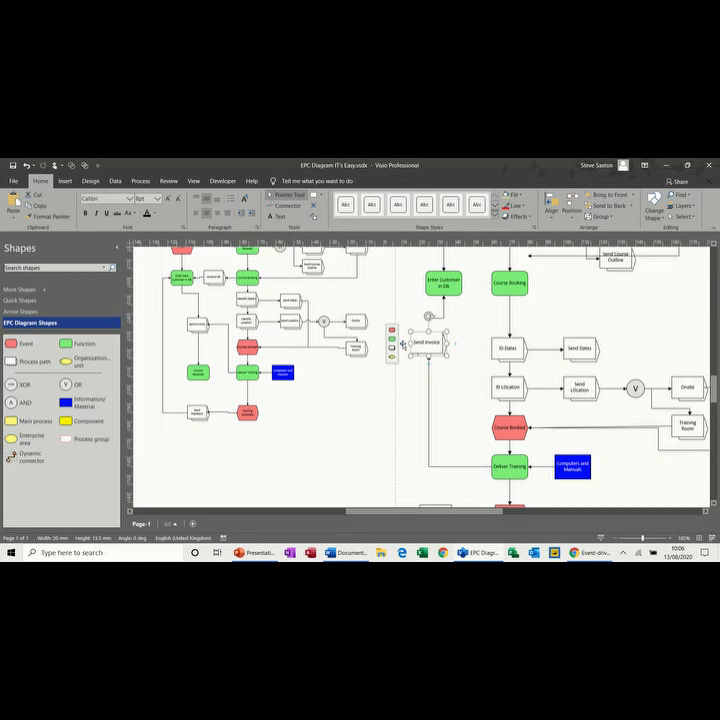
{"action": "left_click", "coordinate": [392, 348]}
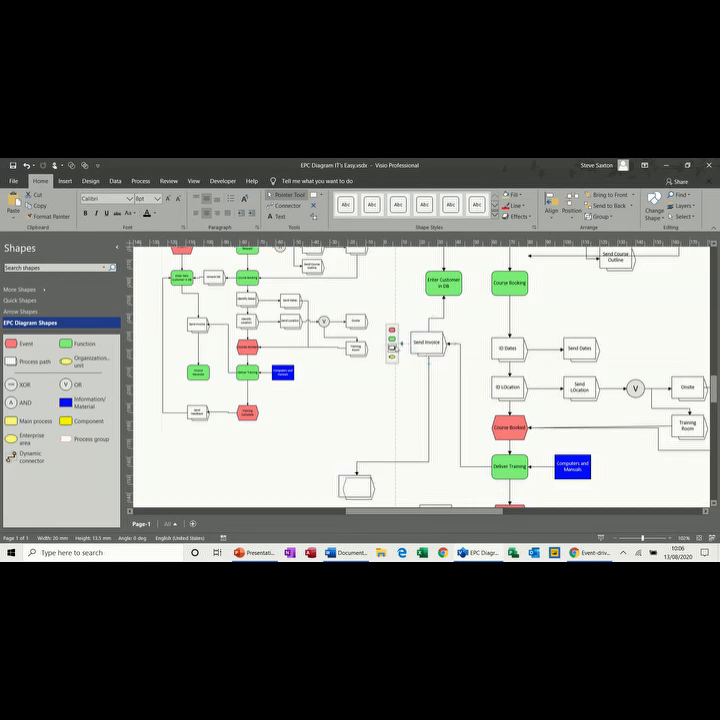
{"action": "left_click", "coordinate": [391, 339]}
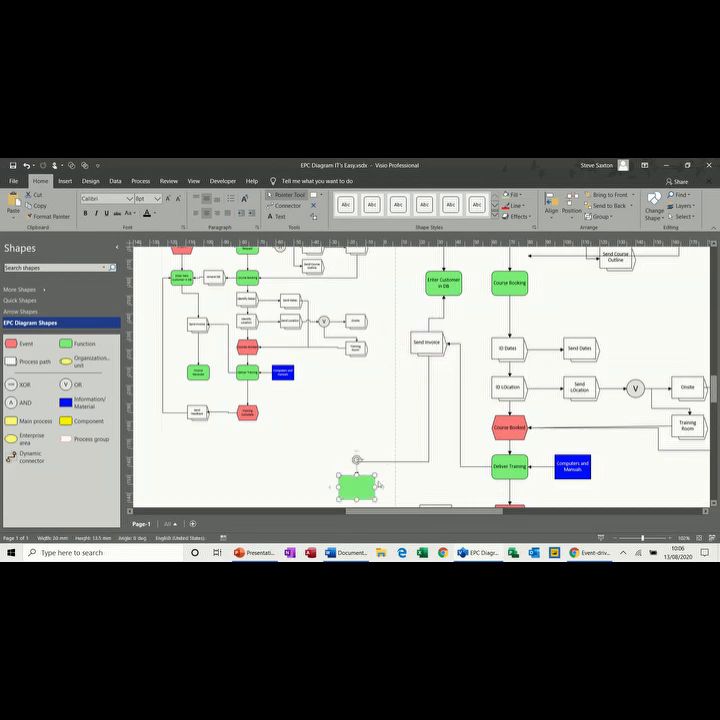
{"action": "left_click_drag", "start_coordinate": [370, 485], "coordinate": [418, 397]}
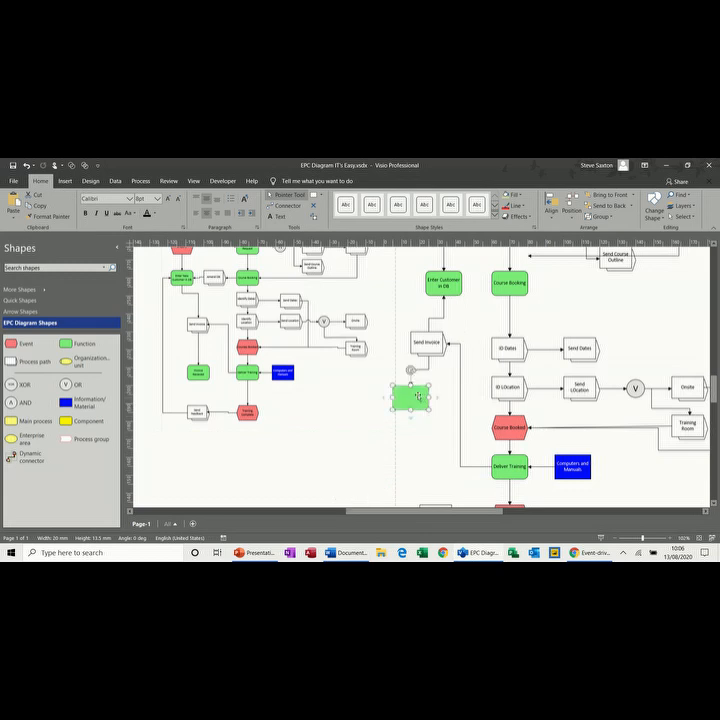
{"action": "double_click", "coordinate": [411, 397]}
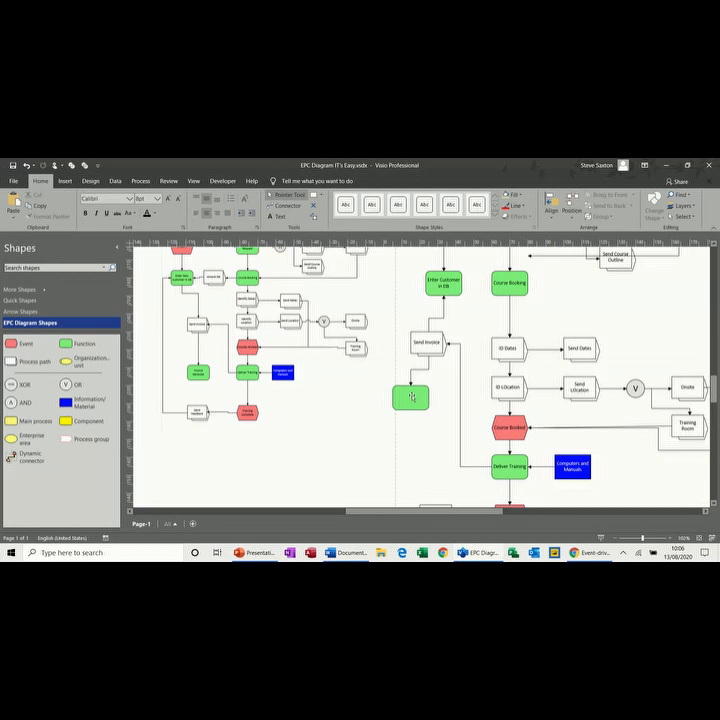
{"action": "key", "text": "Escape"}
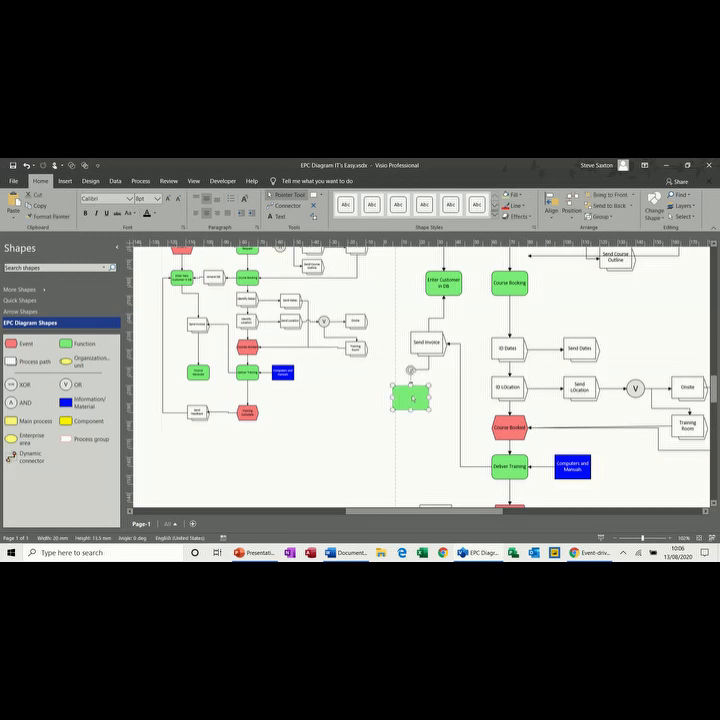
{"action": "type", "text": "Invoice Reqeivedd"}
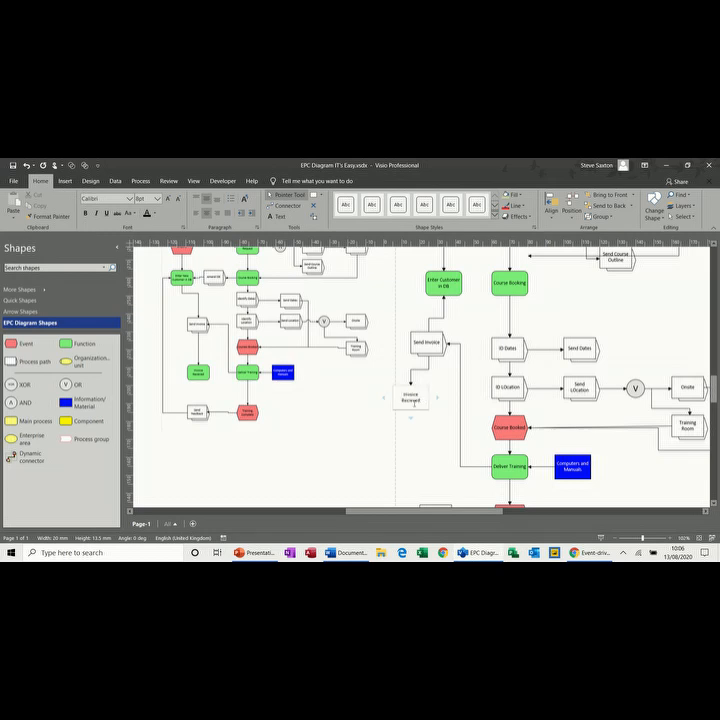
{"action": "left_click", "coordinate": [421, 438]}
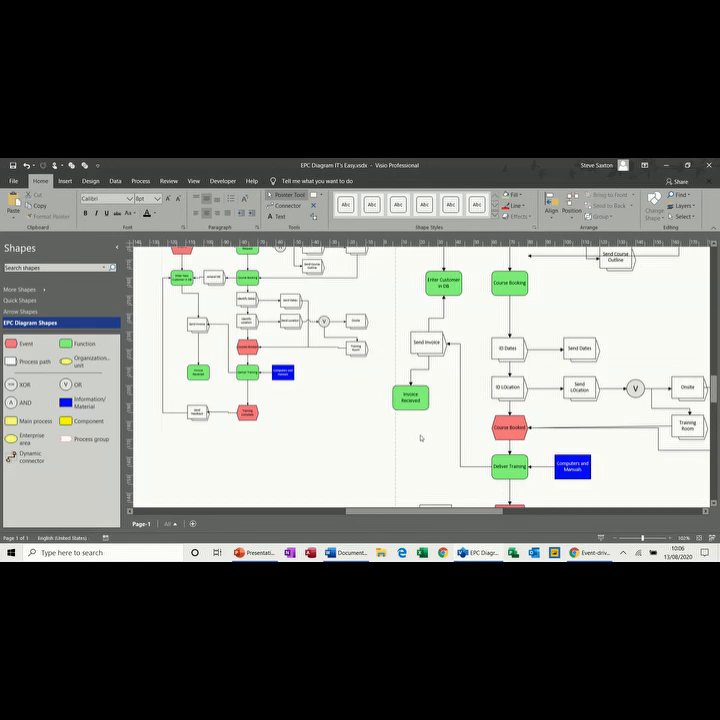
- Move the Invoice Recieved shape so it sits directly beneath Send Invoice with a straight connector
{"action": "mouse_move", "coordinate": [436, 399]}
{"action": "scroll", "coordinate": [643, 352], "scroll_direction": "down", "scroll_amount": 3}
{"action": "scroll", "coordinate": [420, 375], "scroll_direction": "up", "scroll_amount": 5}
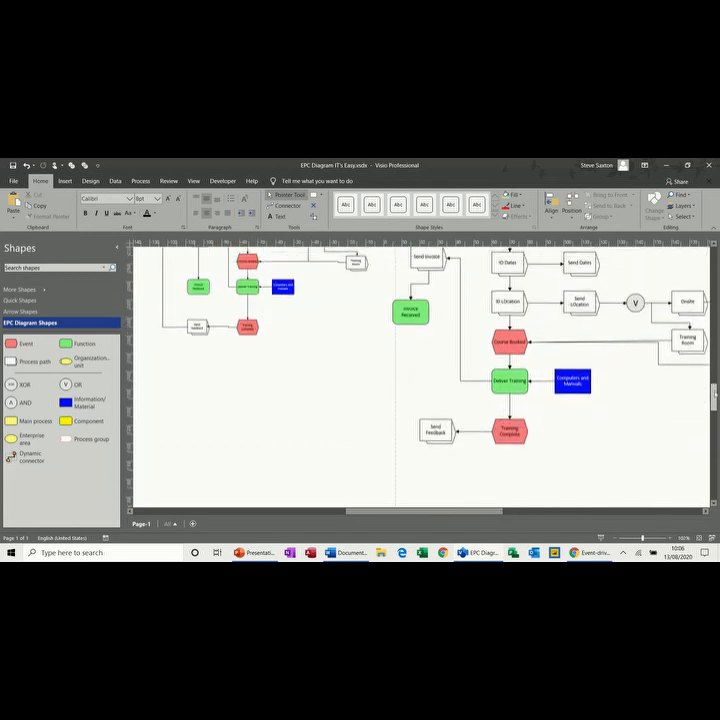
{"action": "scroll", "coordinate": [496, 372], "scroll_direction": "down", "scroll_amount": 3}
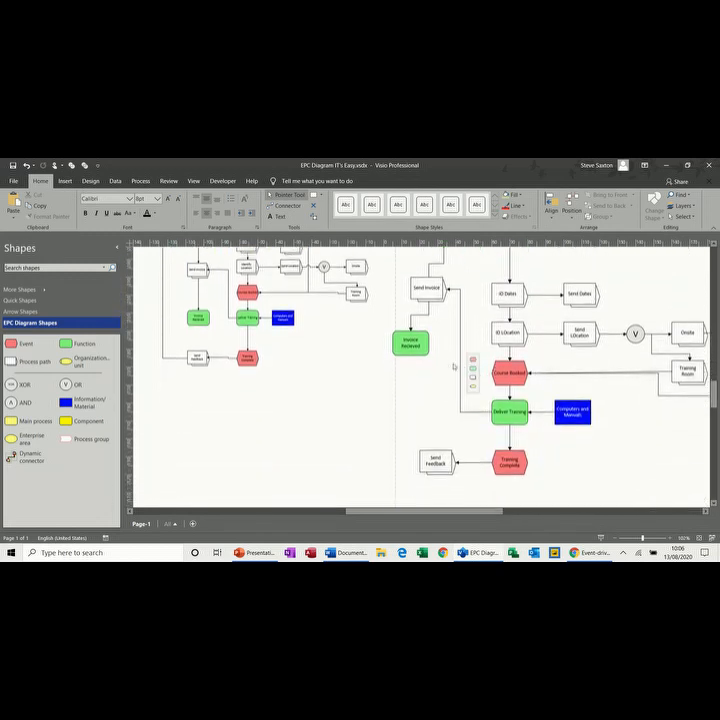
{"action": "left_click_drag", "start_coordinate": [429, 353], "coordinate": [447, 351]}
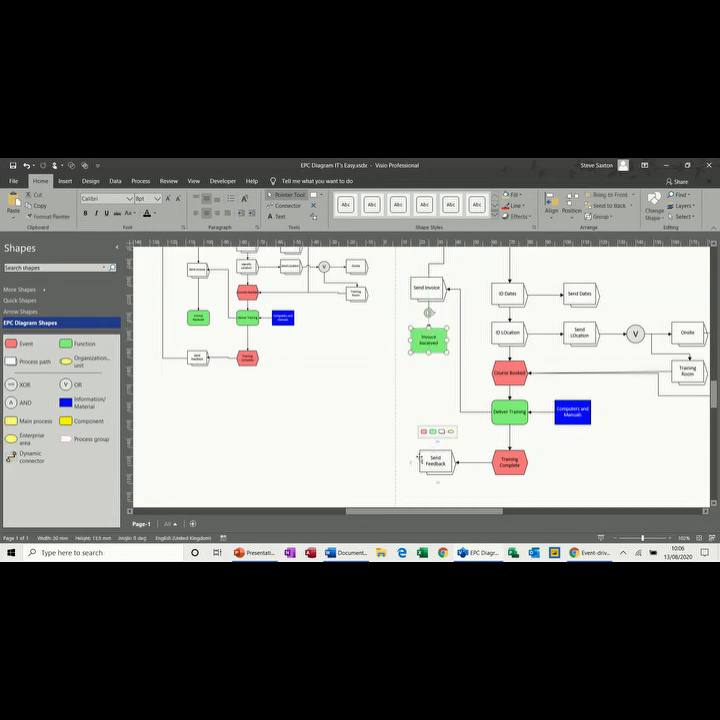
- Draw a connector from the left side of Send Feedback to the left side of Enter Customer in DB
{"action": "left_click", "coordinate": [298, 206]}
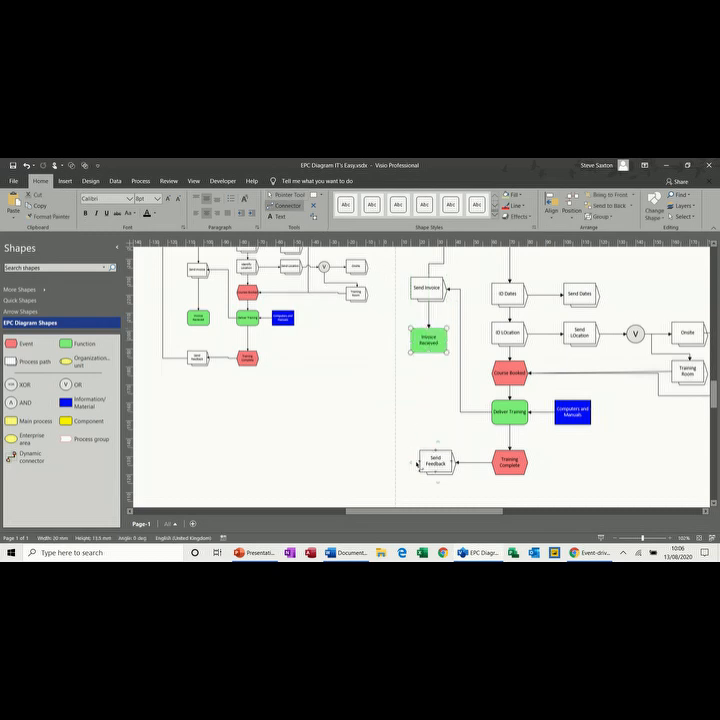
{"action": "left_click_drag", "start_coordinate": [420, 463], "coordinate": [426, 289]}
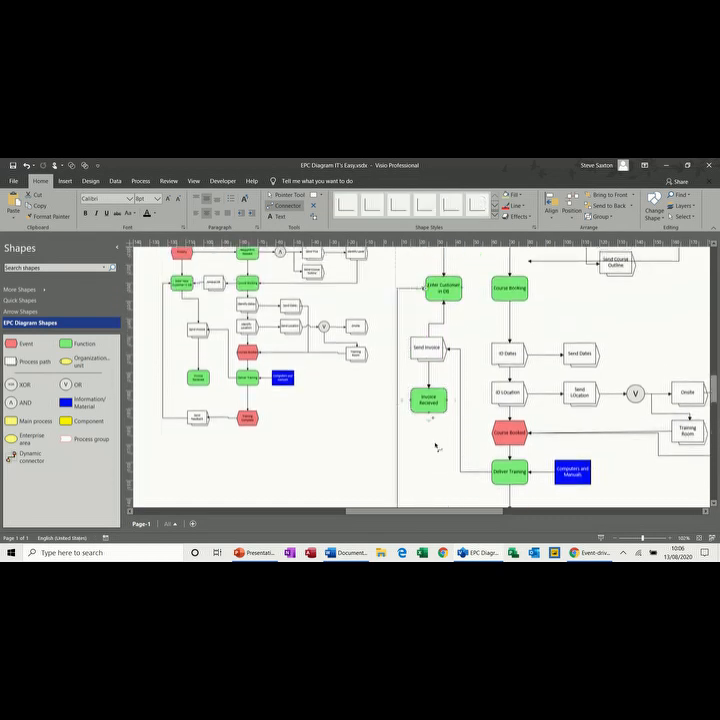
{"action": "left_click", "coordinate": [290, 195]}
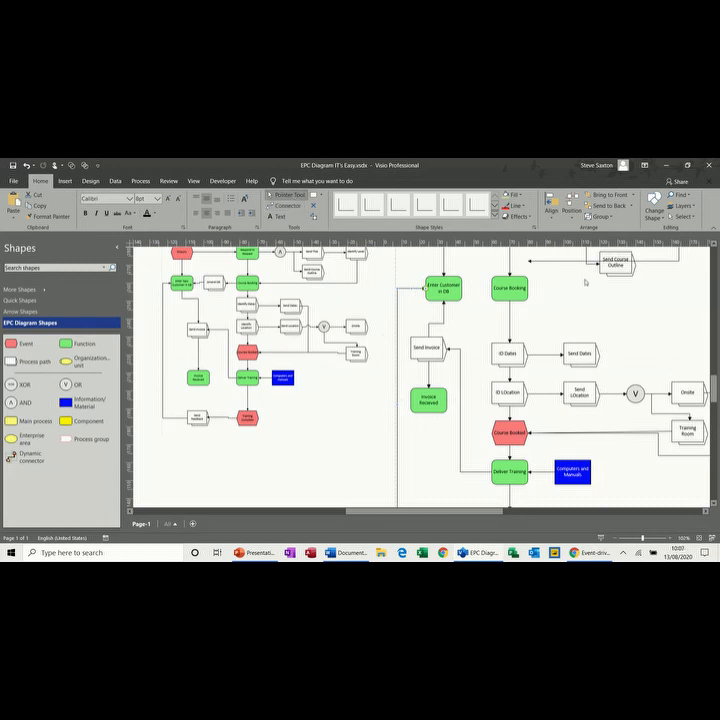
- Attach the loose end of the Identify Level connector to the right side of Course Booking
{"action": "scroll", "coordinate": [655, 300], "scroll_direction": "up", "scroll_amount": 3}
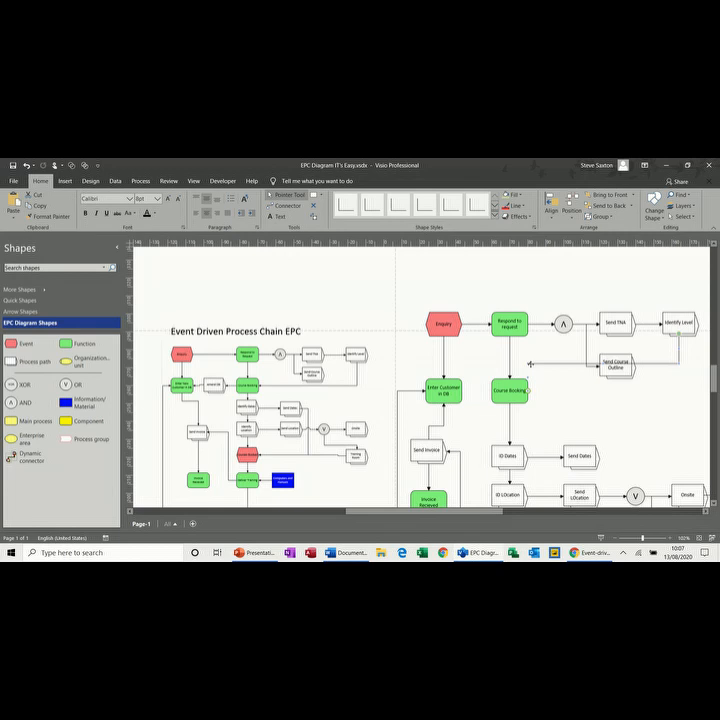
{"action": "left_click_drag", "start_coordinate": [529, 363], "coordinate": [528, 391]}
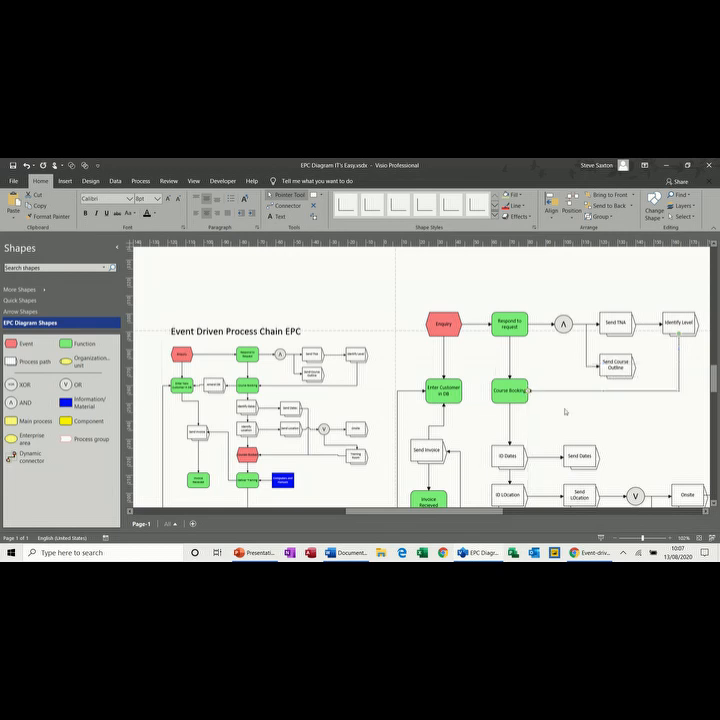
{"action": "left_click", "coordinate": [574, 414]}
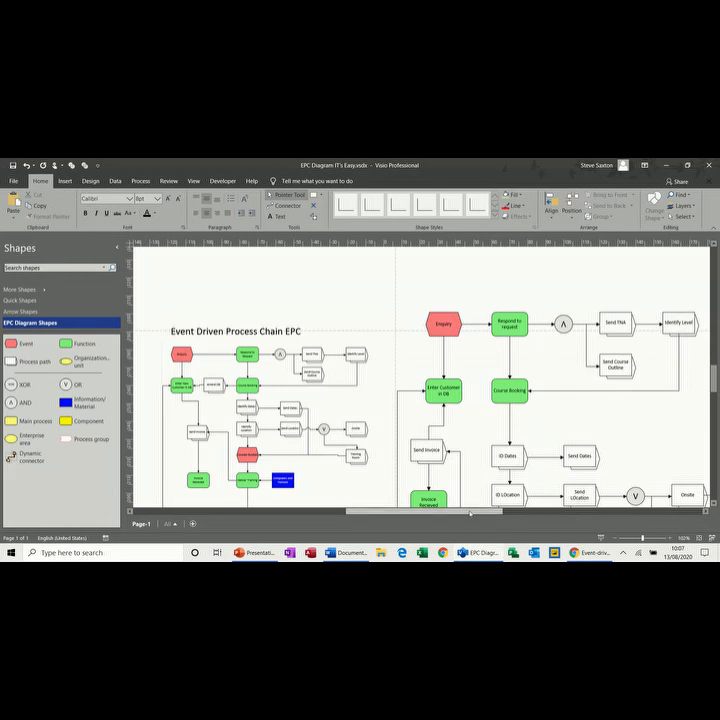
- Delete the reference picture of the EPC diagram beside the page
{"action": "mouse_move", "coordinate": [470, 513]}
{"action": "left_mouse_down"}
{"action": "mouse_move", "coordinate": [506, 514]}
{"action": "mouse_move", "coordinate": [475, 516]}
{"action": "left_mouse_up"}
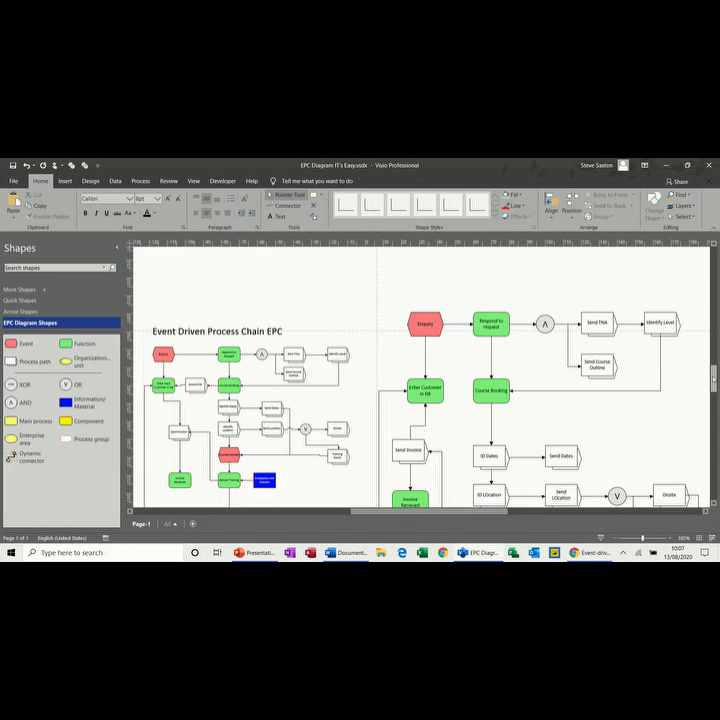
{"action": "scroll", "coordinate": [420, 380], "scroll_direction": "down", "scroll_amount": 5}
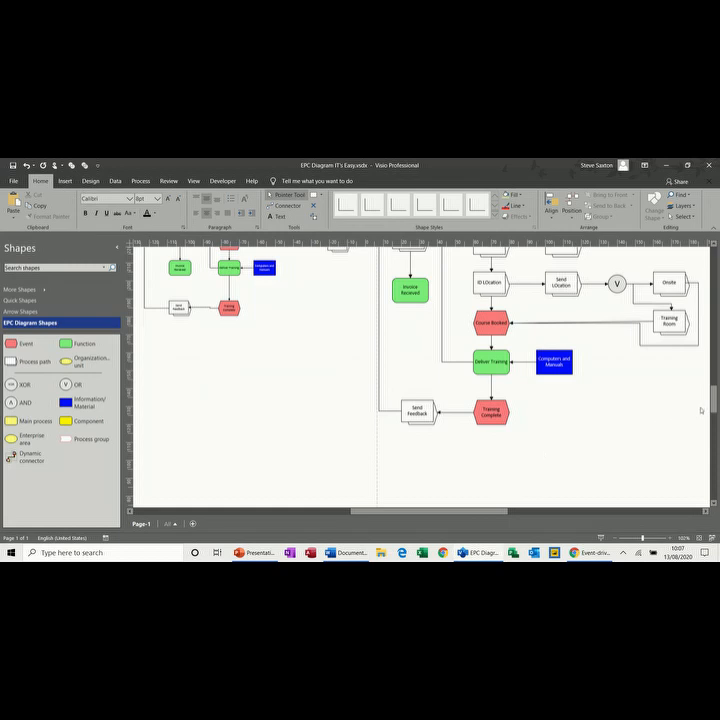
{"action": "scroll", "coordinate": [452, 355], "scroll_direction": "up", "scroll_amount": 4}
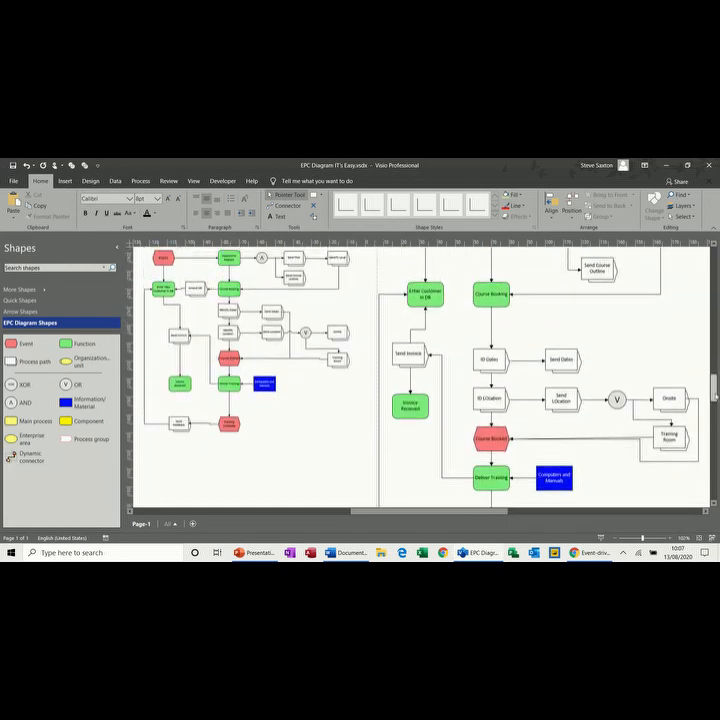
{"action": "left_click", "coordinate": [240, 327]}
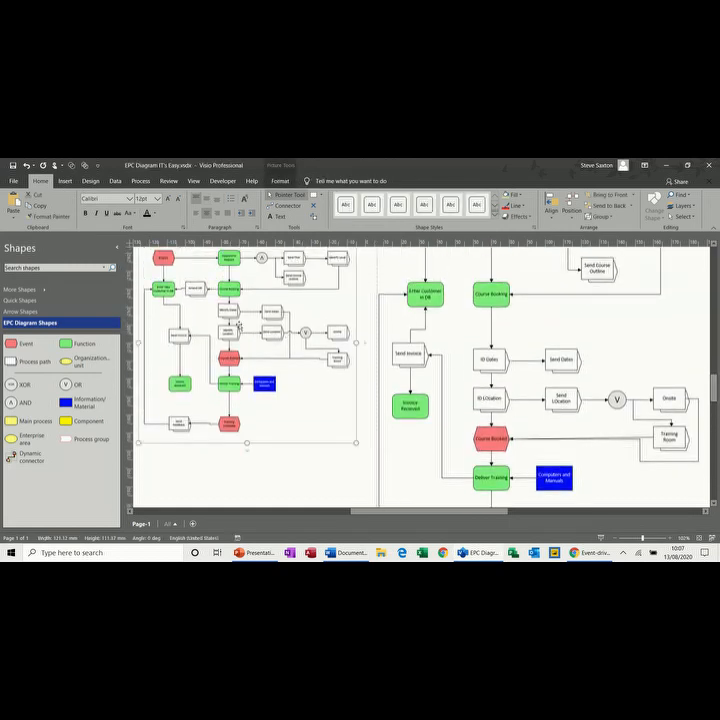
{"action": "key", "text": "Delete"}
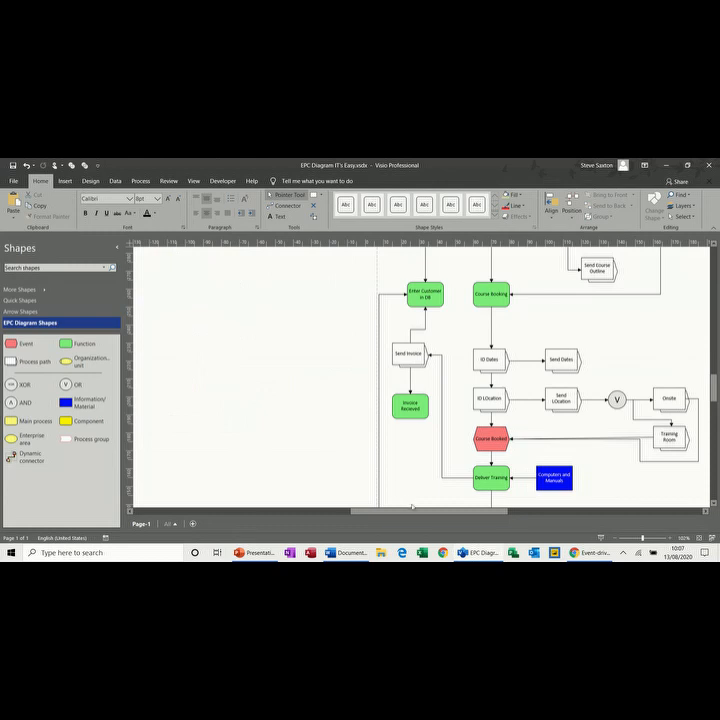
- Shift the vertical segment of the Send Feedback to Enter Customer in DB connector slightly inward from the page's left edge
{"action": "left_click_drag", "start_coordinate": [412, 510], "coordinate": [439, 512]}
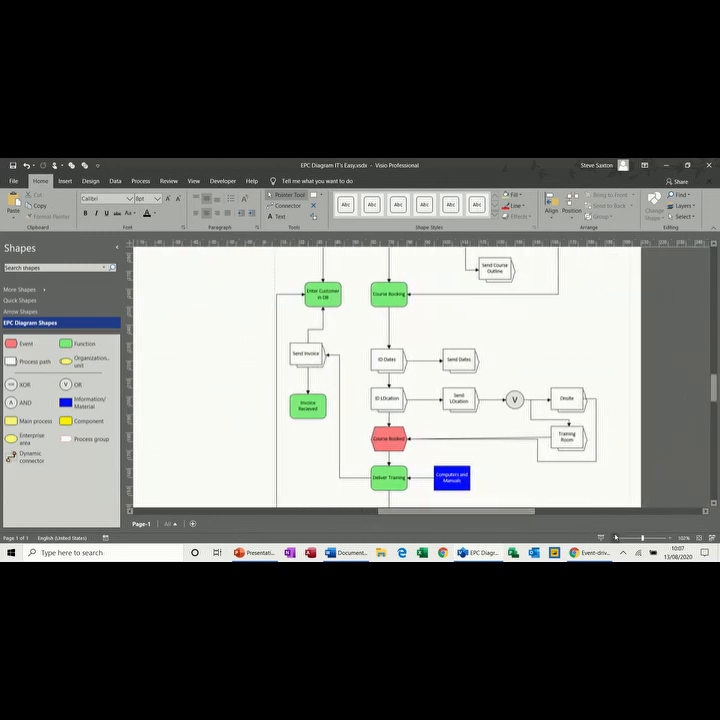
{"action": "left_click", "coordinate": [615, 538]}
{"action": "left_click", "coordinate": [615, 538]}
{"action": "left_click", "coordinate": [615, 538]}
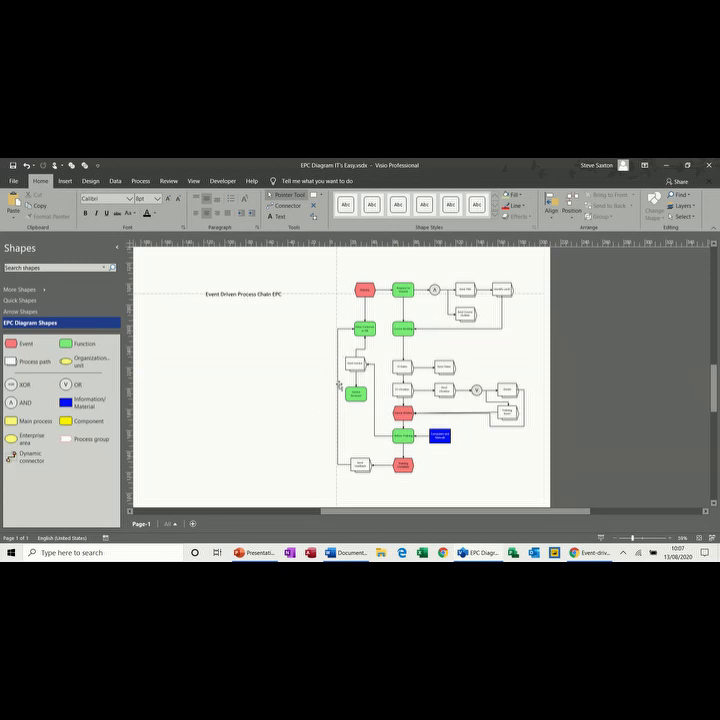
{"action": "left_click", "coordinate": [338, 386]}
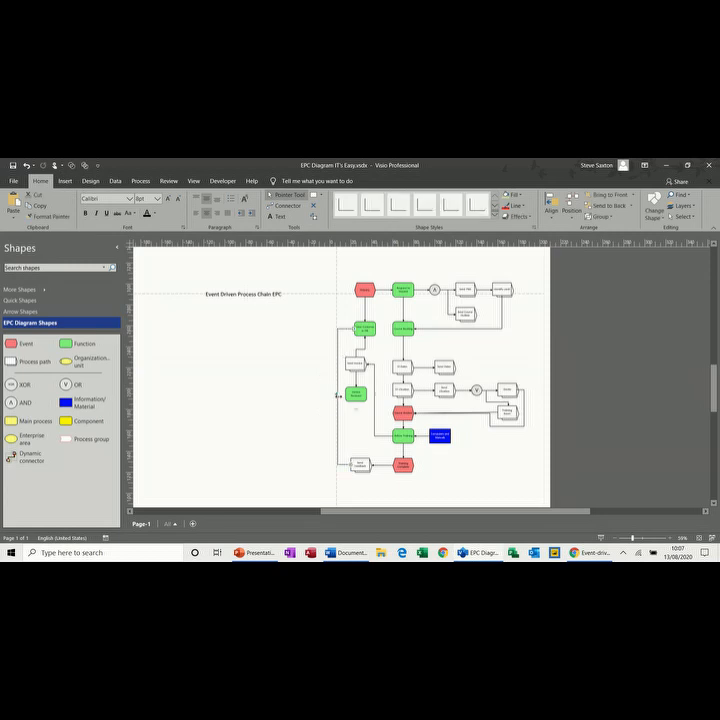
{"action": "left_click_drag", "start_coordinate": [338, 396], "coordinate": [341, 396]}
{"action": "left_click_drag", "start_coordinate": [340, 397], "coordinate": [341, 397]}
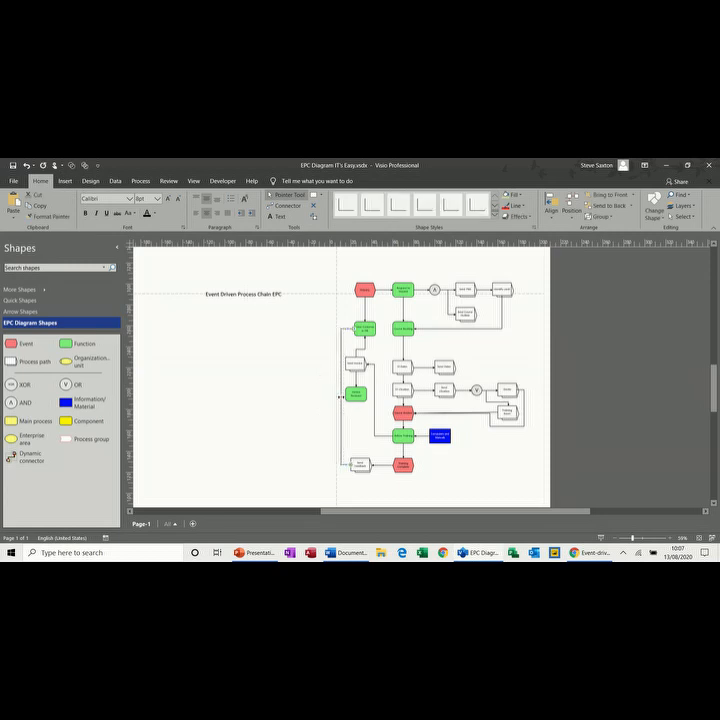
{"action": "left_click", "coordinate": [540, 338]}
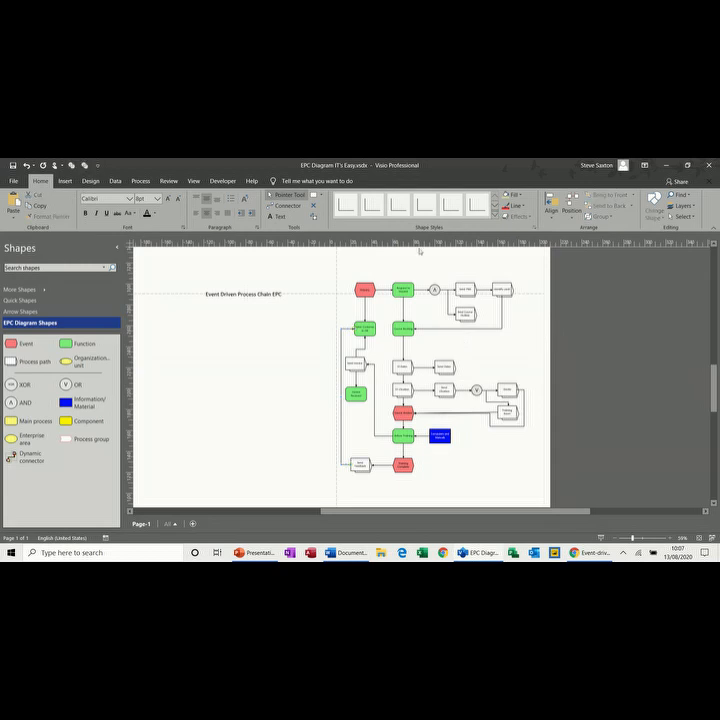
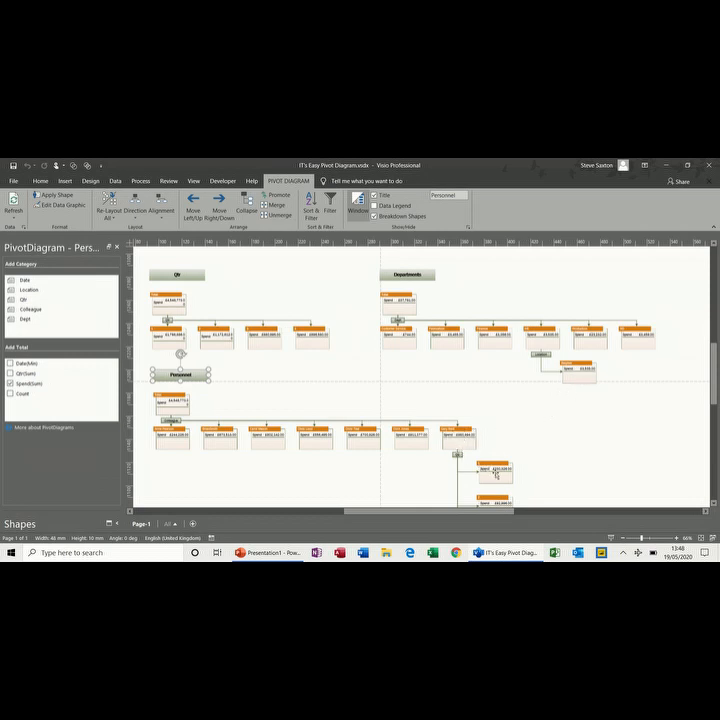
- Create a new Pivot Diagram in metric units from the Business templates and choose Microsoft Excel workbook as its data source type
{"action": "mouse_move", "coordinate": [716, 360]}
{"action": "left_mouse_down"}
{"action": "mouse_move", "coordinate": [716, 387]}
{"action": "mouse_move", "coordinate": [716, 345]}
{"action": "mouse_move", "coordinate": [716, 366]}
{"action": "left_mouse_up"}
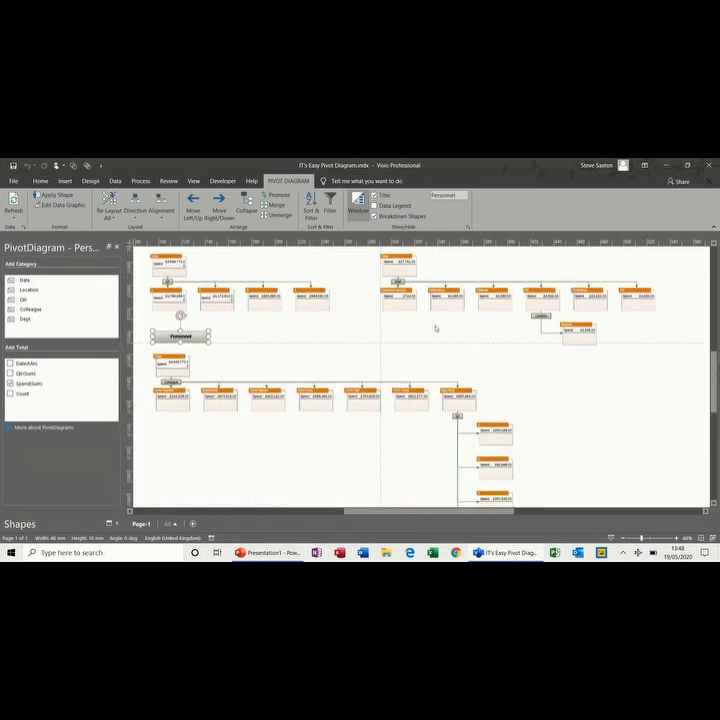
{"action": "left_click", "coordinate": [14, 181]}
{"action": "left_click", "coordinate": [14, 215]}
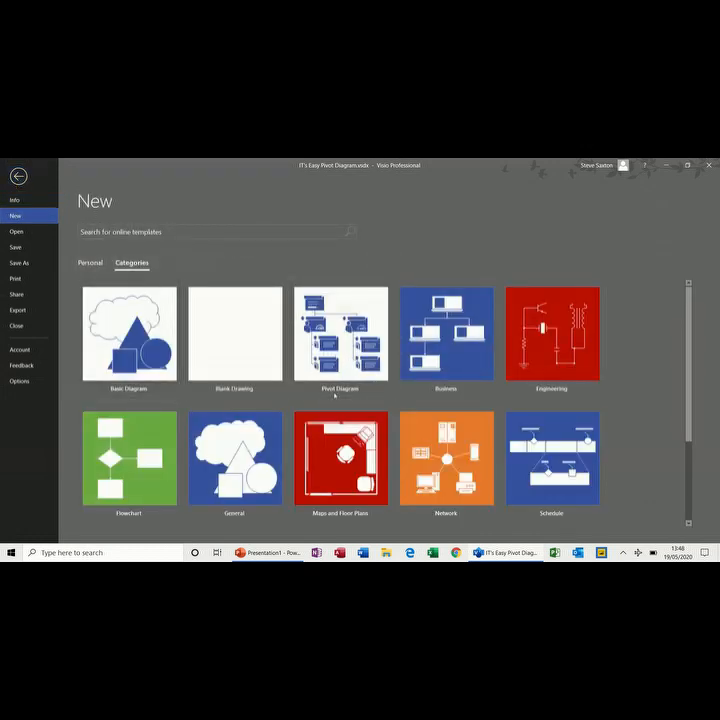
{"action": "left_click", "coordinate": [462, 368]}
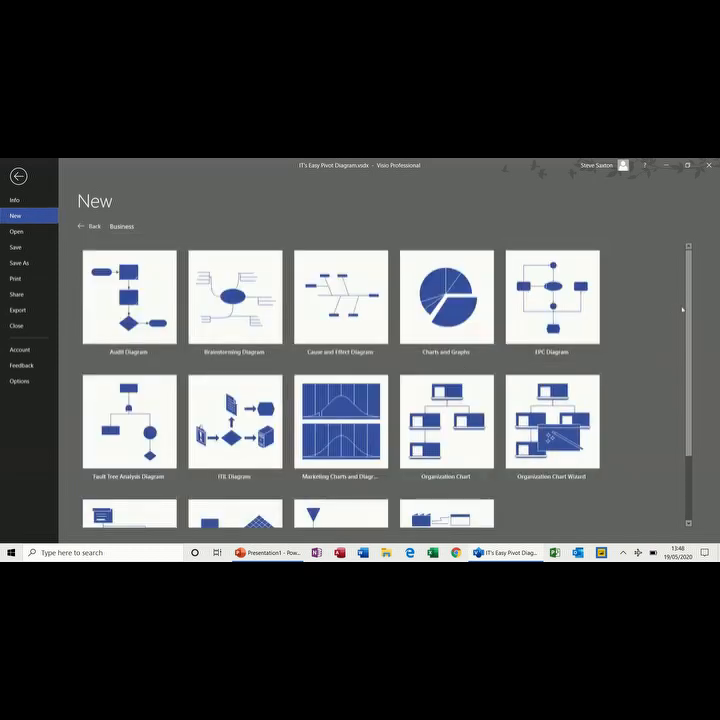
{"action": "scroll", "coordinate": [688, 360], "scroll_direction": "down", "scroll_amount": 3}
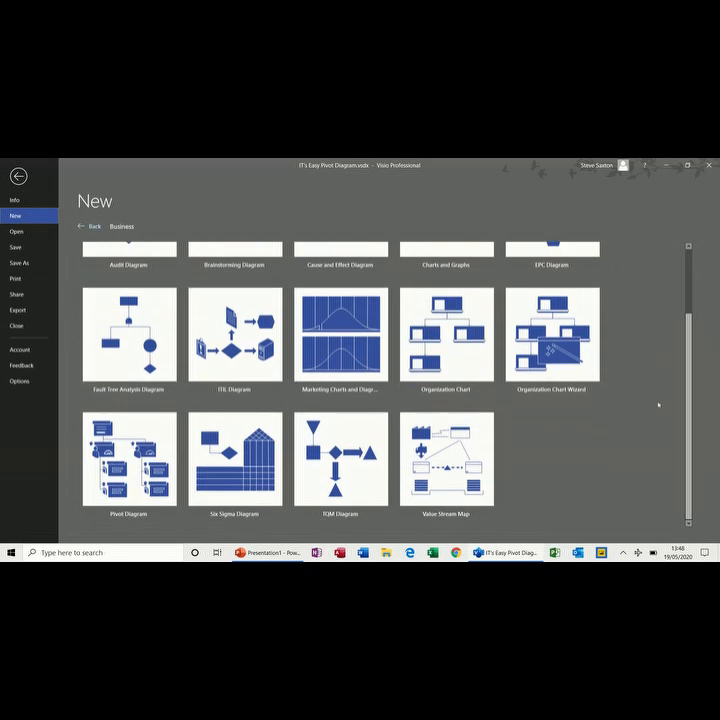
{"action": "left_click", "coordinate": [113, 410]}
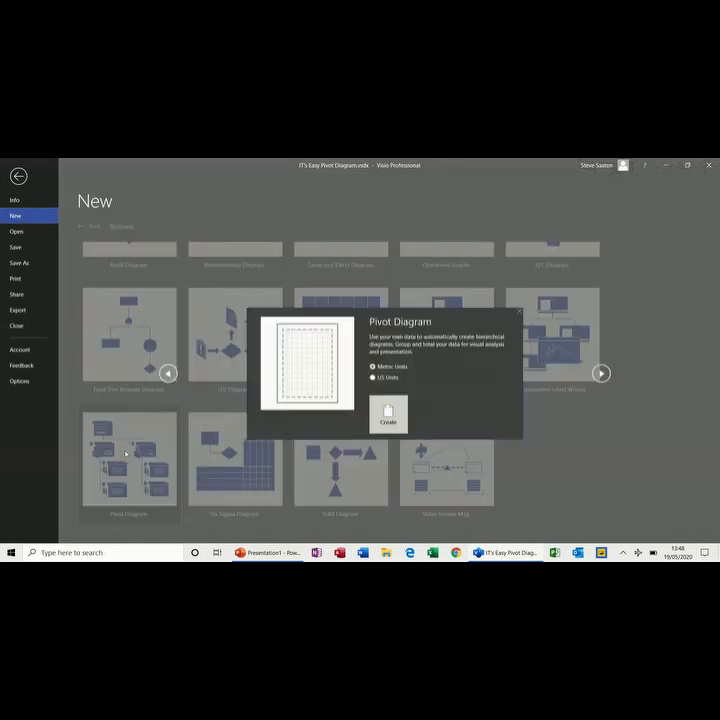
{"action": "left_click", "coordinate": [388, 420]}
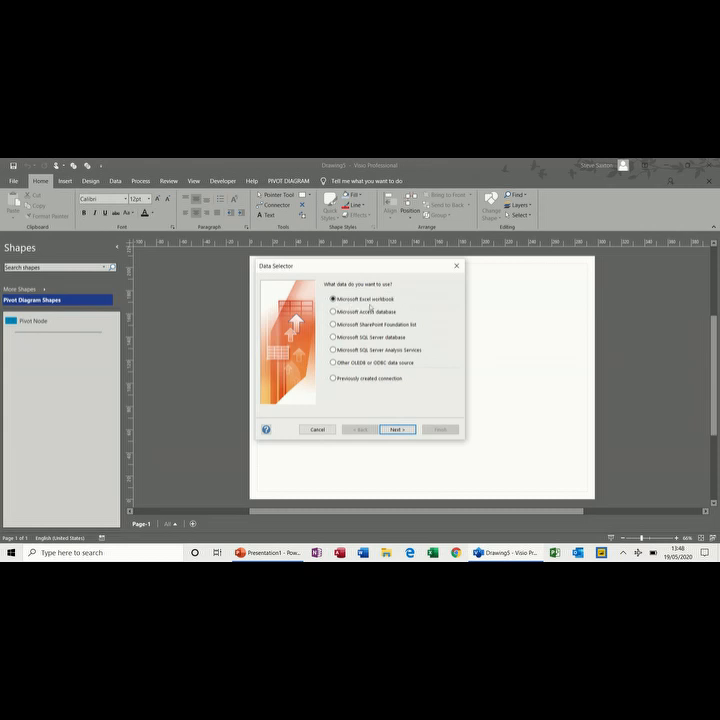
{"action": "left_click", "coordinate": [397, 429]}
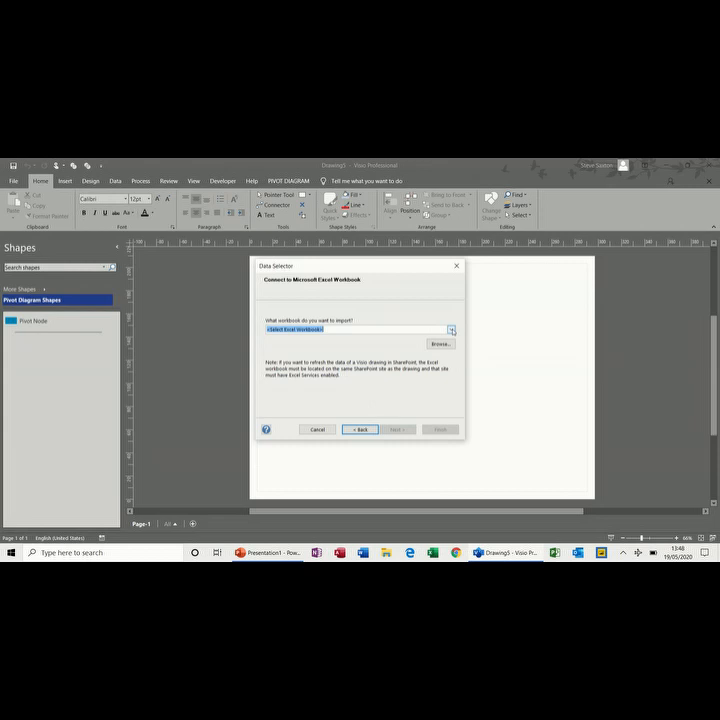
- Choose D:\DataSource.xlsx as the workbook to import and use its data range, with the first row as column headings
{"action": "left_click", "coordinate": [451, 330]}
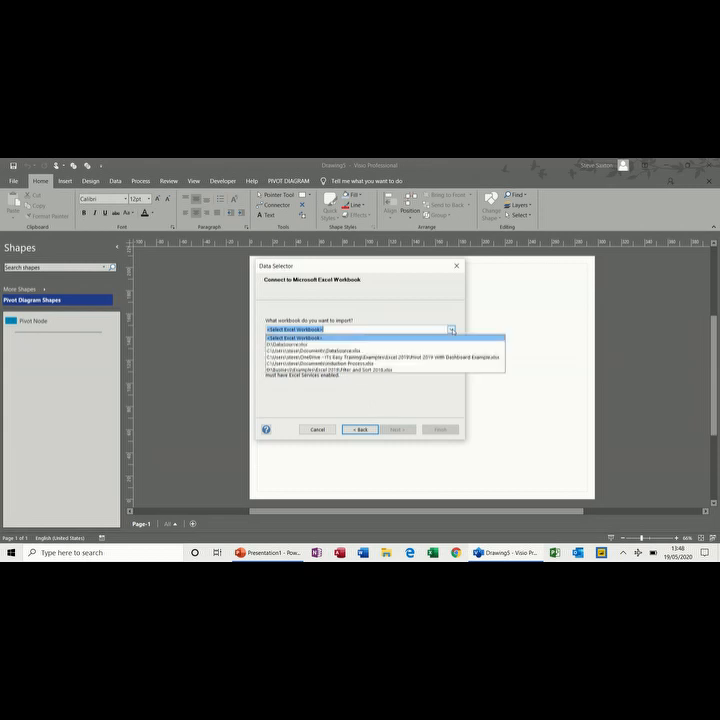
{"action": "left_click", "coordinate": [353, 346]}
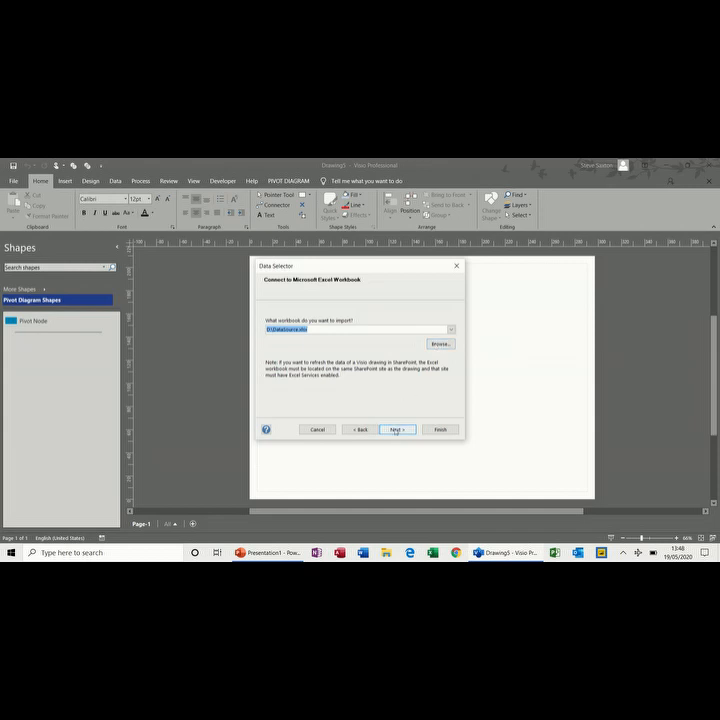
{"action": "left_click", "coordinate": [395, 430]}
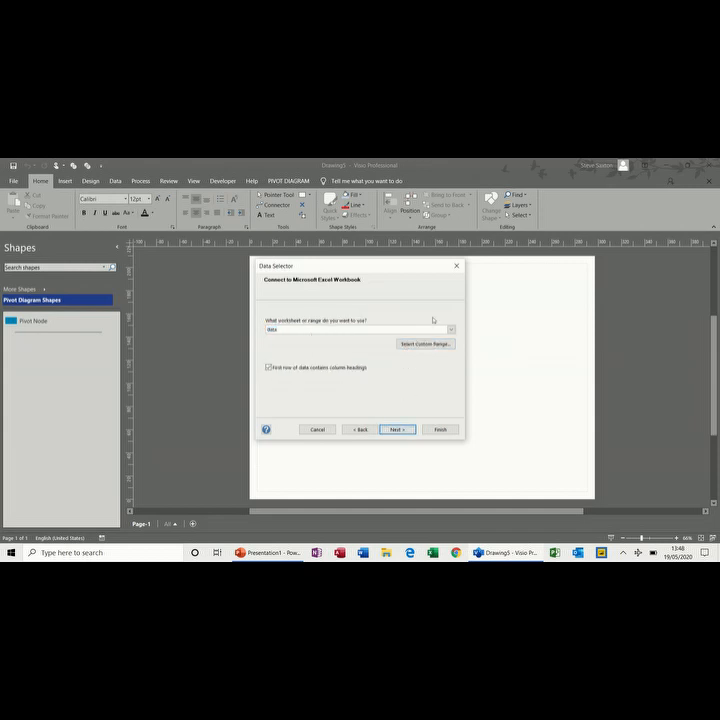
{"action": "left_click", "coordinate": [450, 330]}
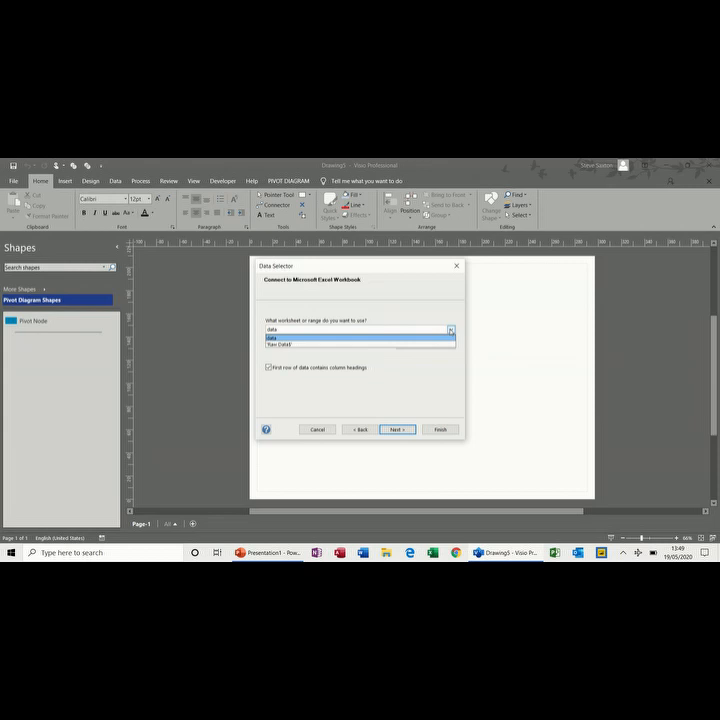
{"action": "left_click", "coordinate": [437, 338]}
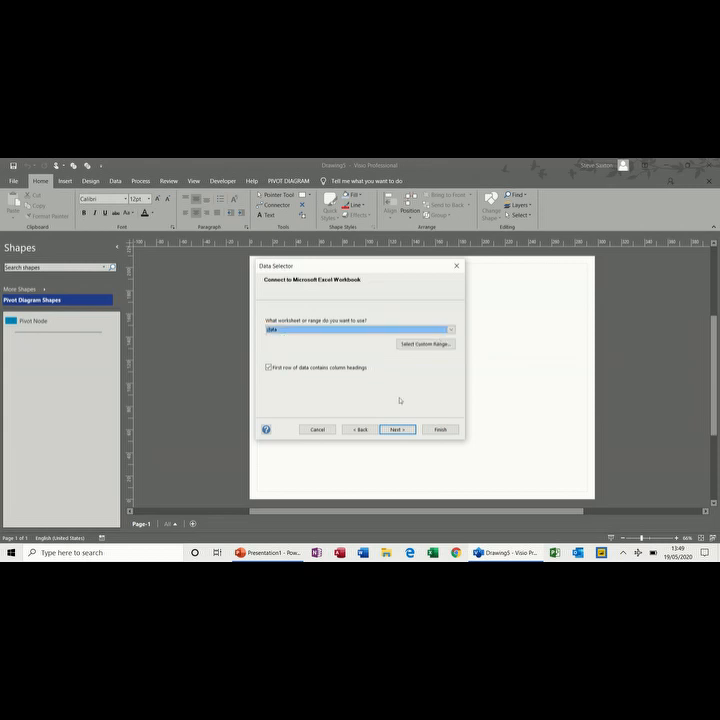
{"action": "left_click", "coordinate": [400, 431]}
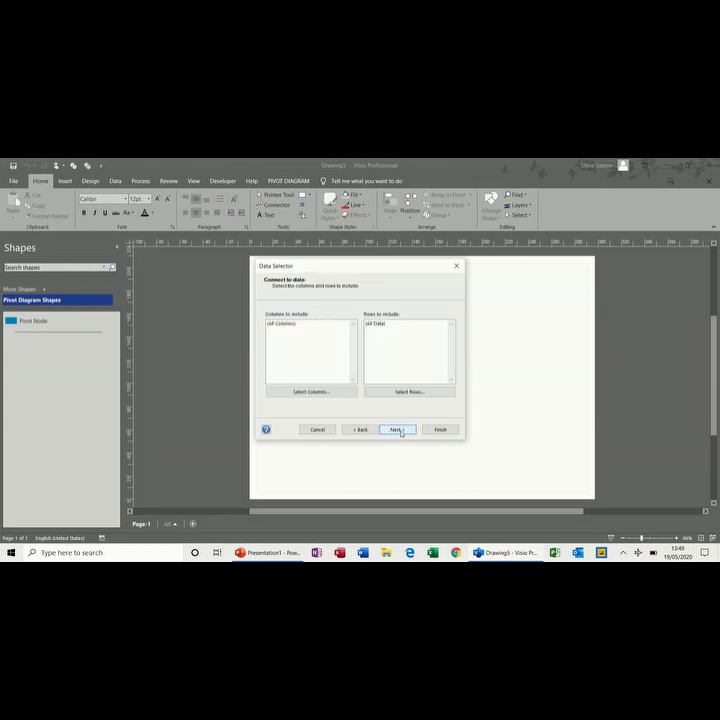
- Review the column selection, keep all columns and all rows, and finish the data import
{"action": "left_click", "coordinate": [326, 392]}
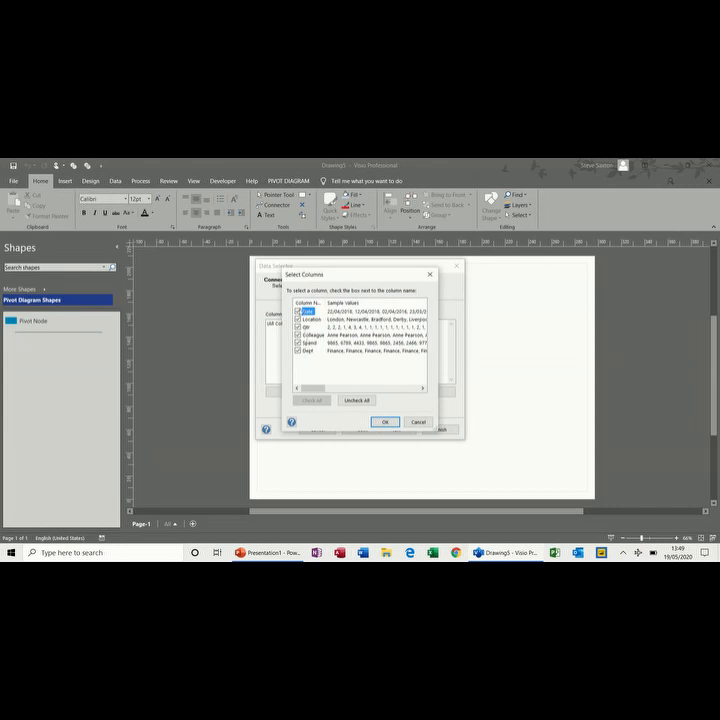
{"action": "left_click", "coordinate": [383, 422]}
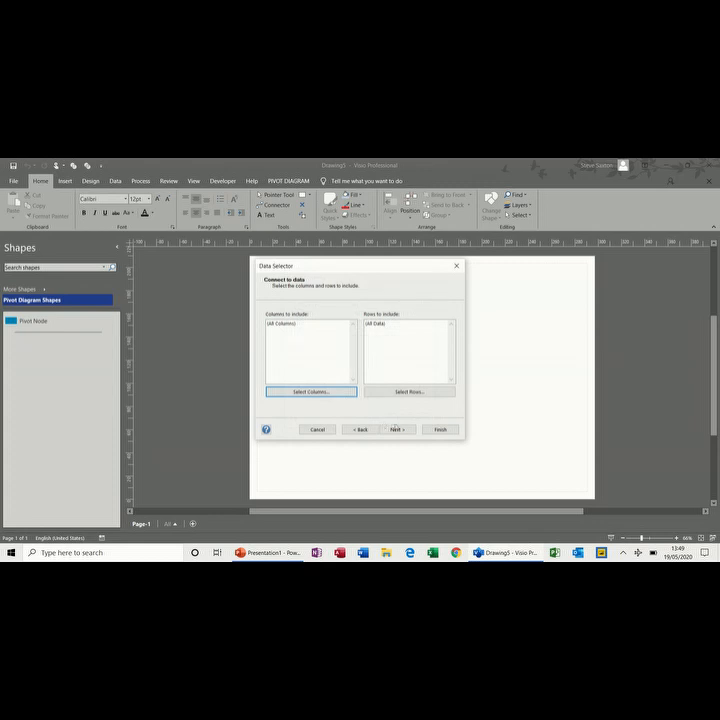
{"action": "left_click", "coordinate": [395, 429]}
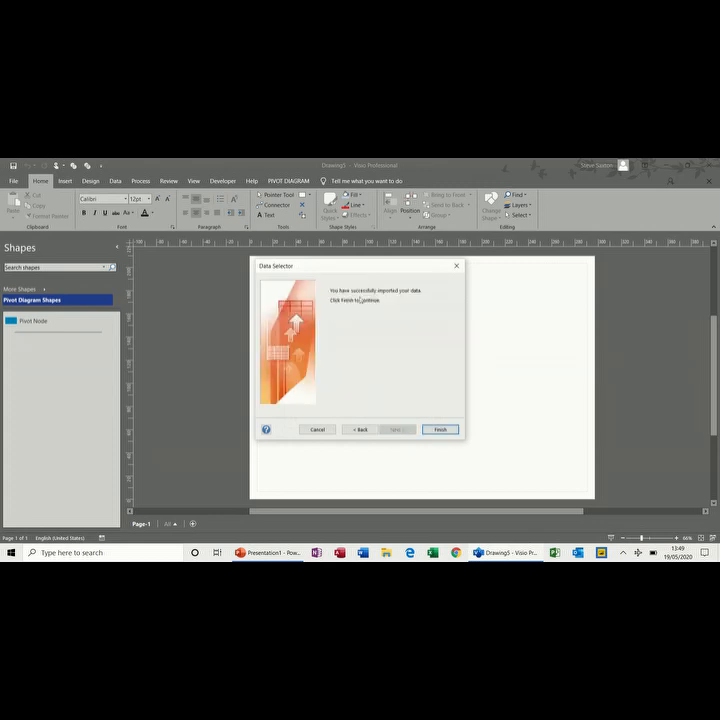
{"action": "left_click", "coordinate": [437, 429]}
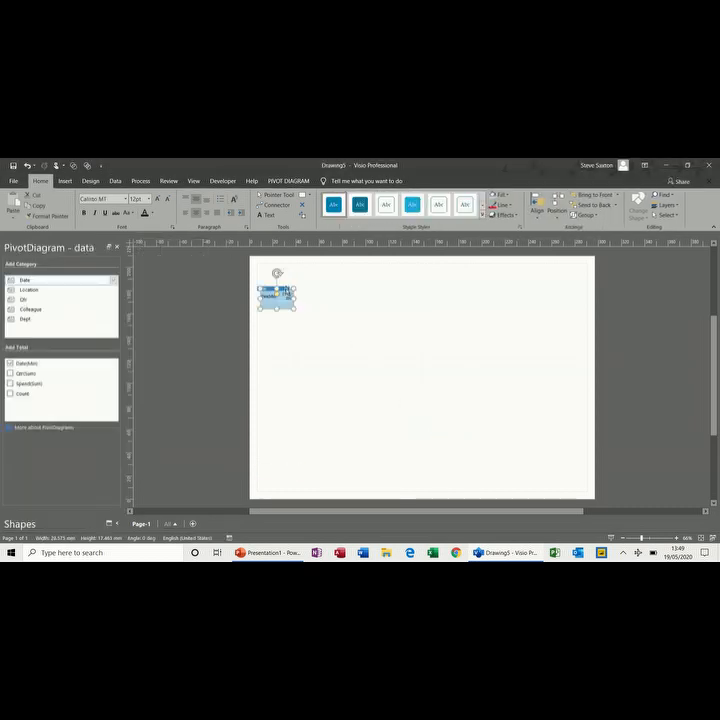
- Nudge the Total node slightly up and to the right, and colour the diagram's title text black
{"action": "left_click_drag", "start_coordinate": [288, 293], "coordinate": [296, 288]}
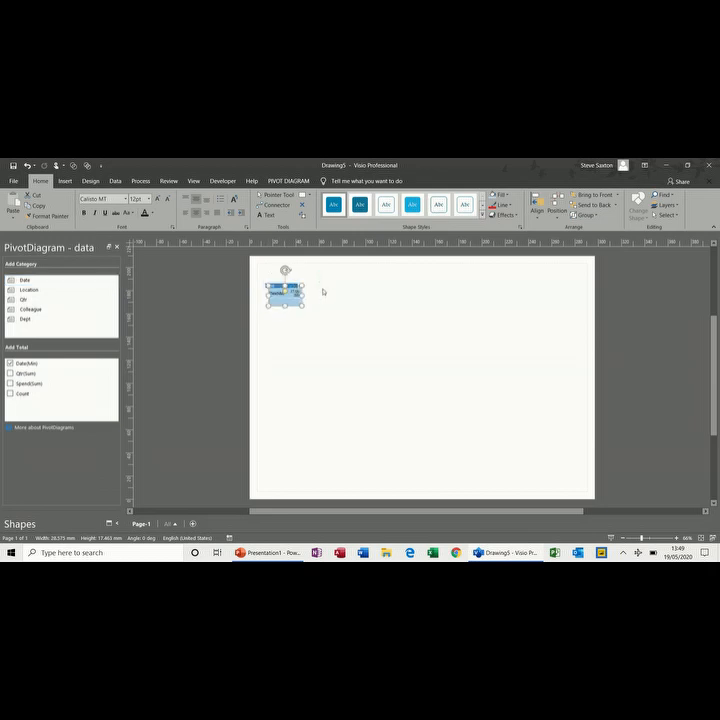
{"action": "left_click", "coordinate": [322, 291]}
{"action": "left_click", "coordinate": [290, 273]}
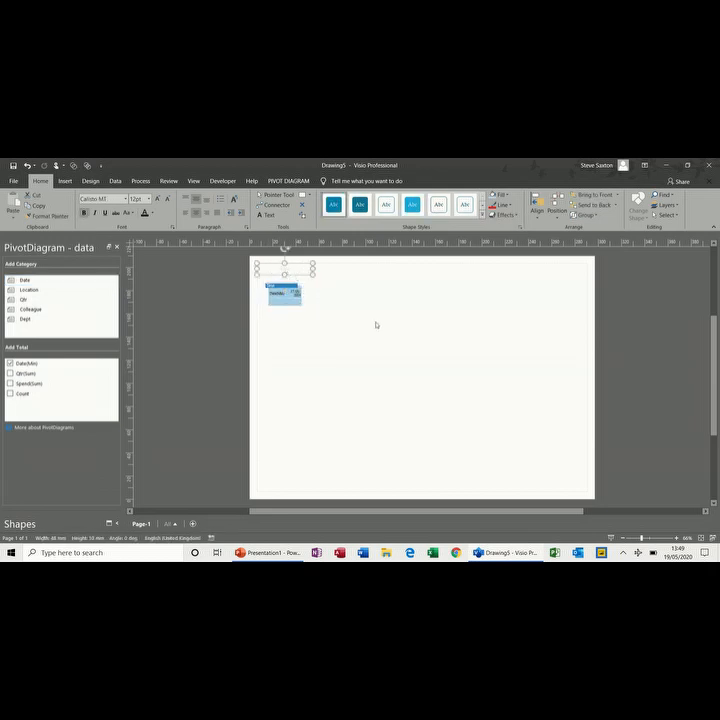
{"action": "left_click", "coordinate": [145, 213]}
- Show Spend(Sum) instead of Date(Min) as the total on the Total node
{"action": "left_click", "coordinate": [293, 293]}
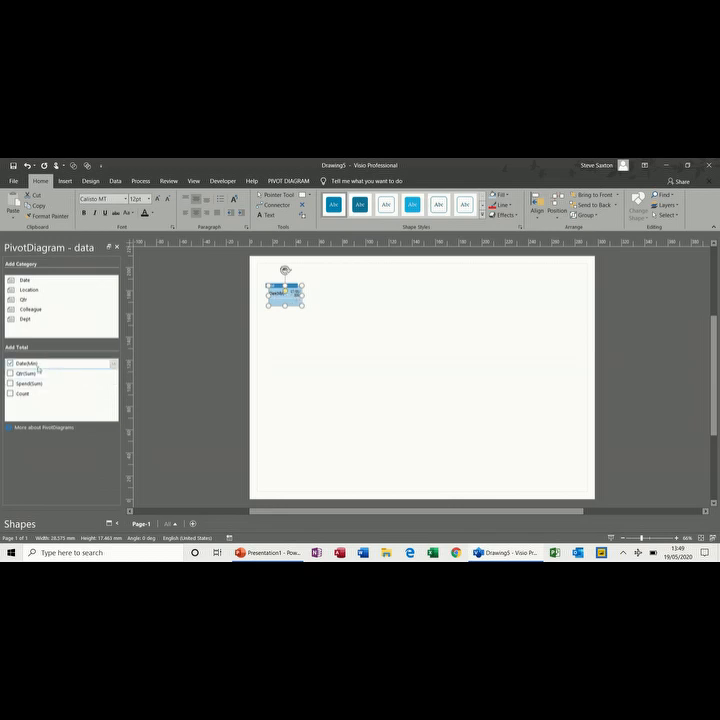
{"action": "left_click", "coordinate": [10, 383]}
{"action": "left_click", "coordinate": [11, 365]}
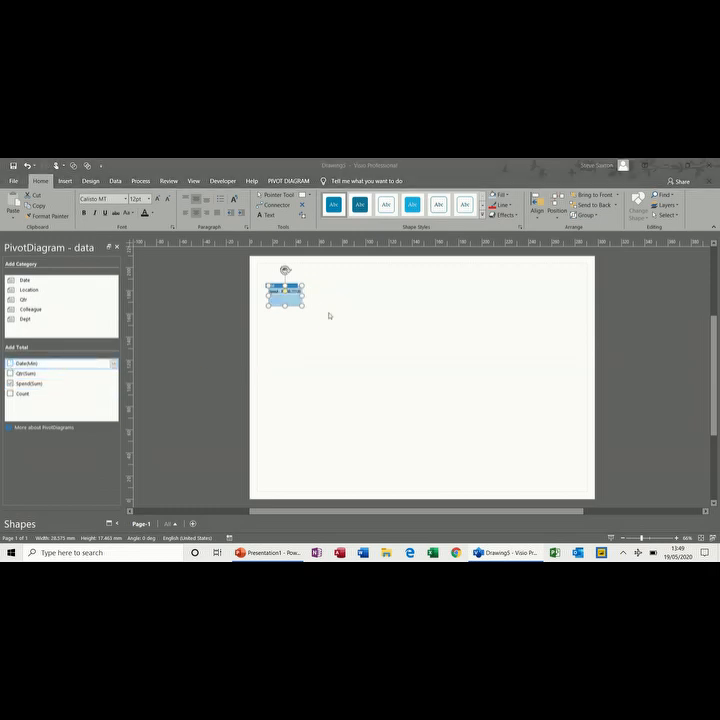
{"action": "left_click", "coordinate": [315, 318]}
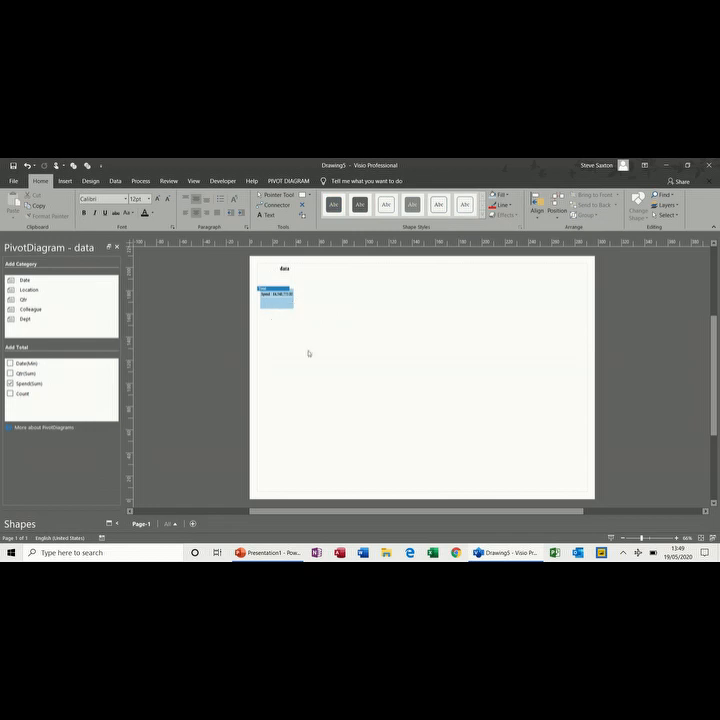
- Change the diagram's title text to Qtr Spend
{"action": "left_click", "coordinate": [285, 269]}
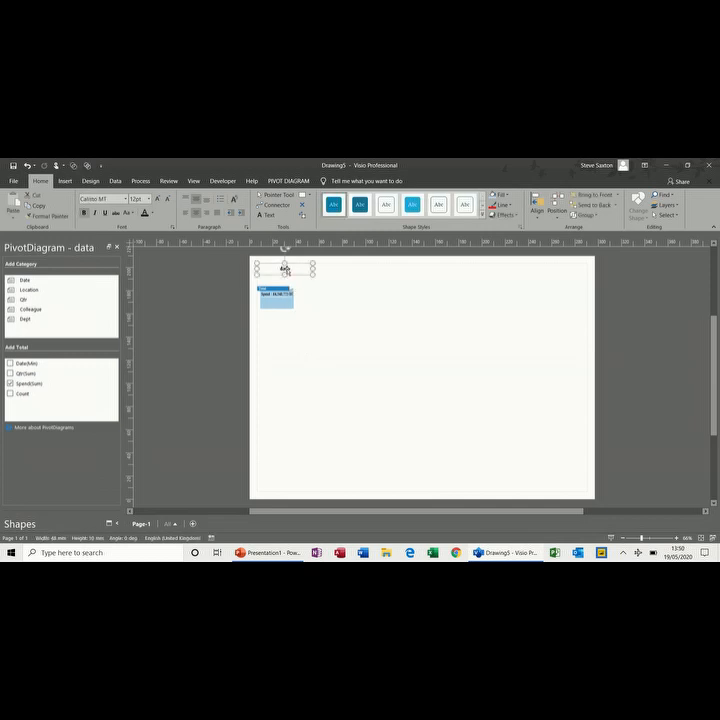
{"action": "double_click", "coordinate": [285, 269]}
{"action": "type", "text": "Qtr"}
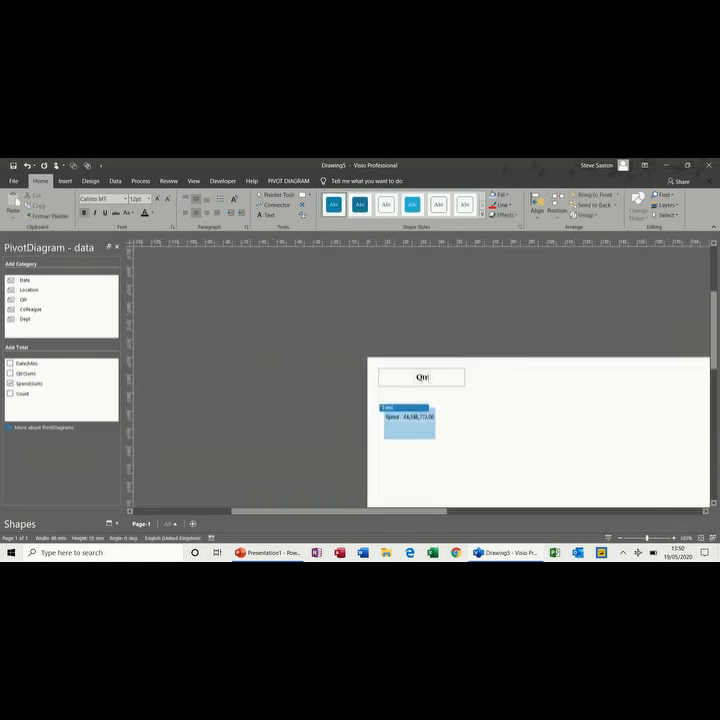
{"action": "type", "text": " Npend"}
{"action": "left_click", "coordinate": [472, 430]}
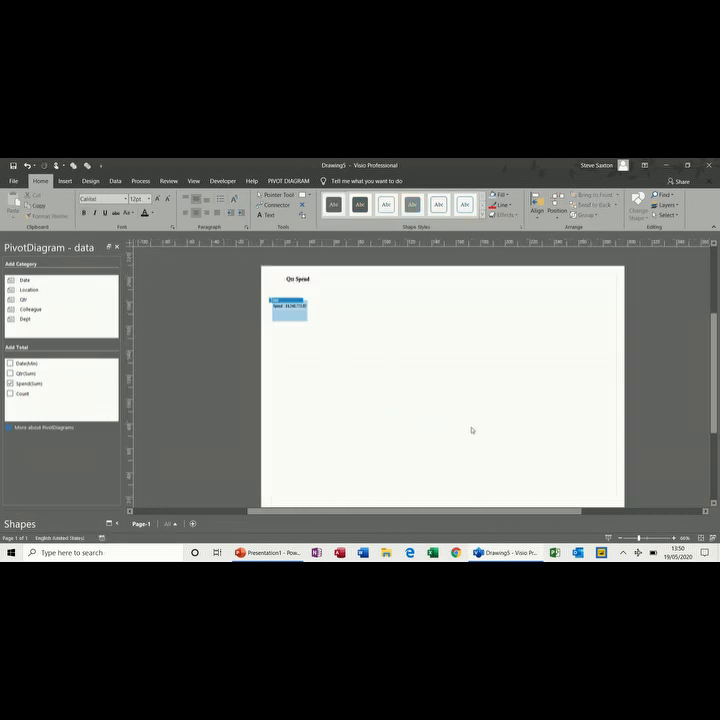
- Show the pivot diagram's data legend, inspect it up close, and hide it again
{"action": "left_click", "coordinate": [288, 297]}
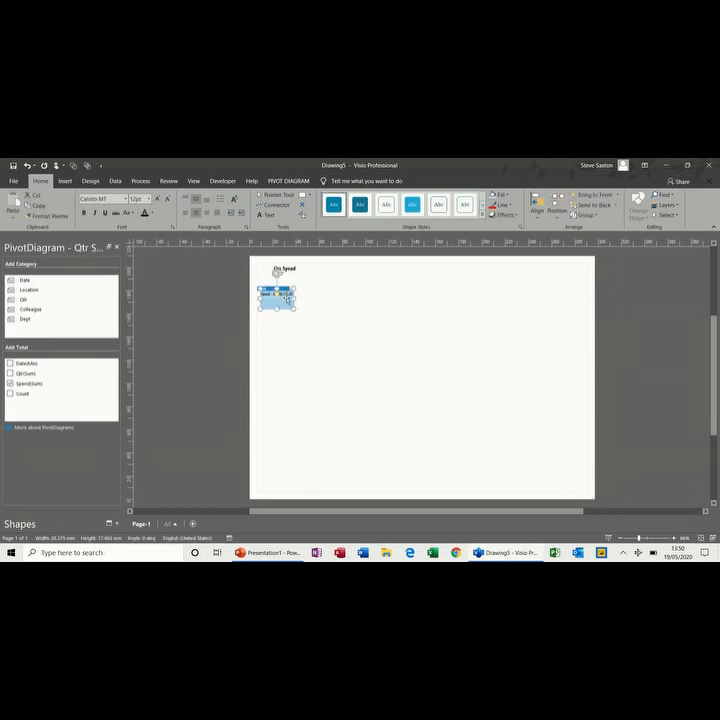
{"action": "left_click", "coordinate": [283, 182]}
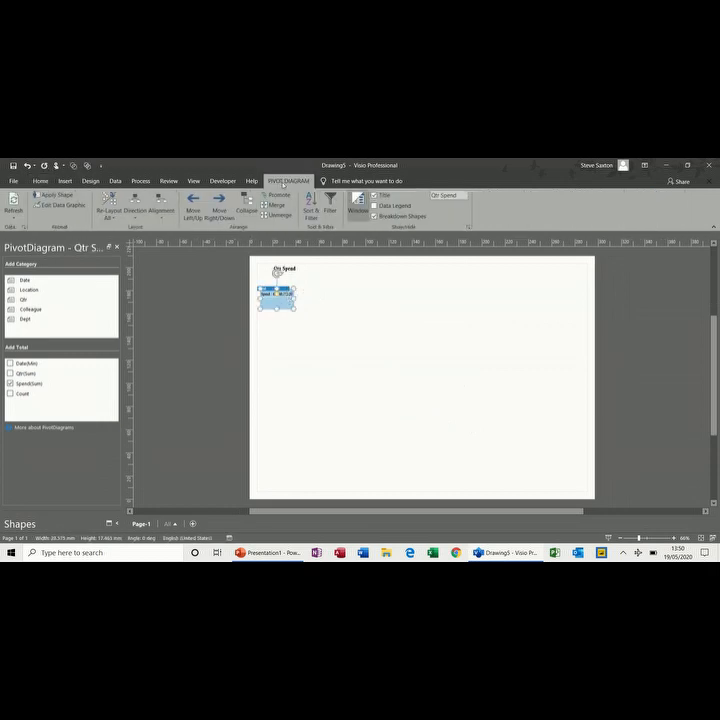
{"action": "left_click", "coordinate": [384, 206]}
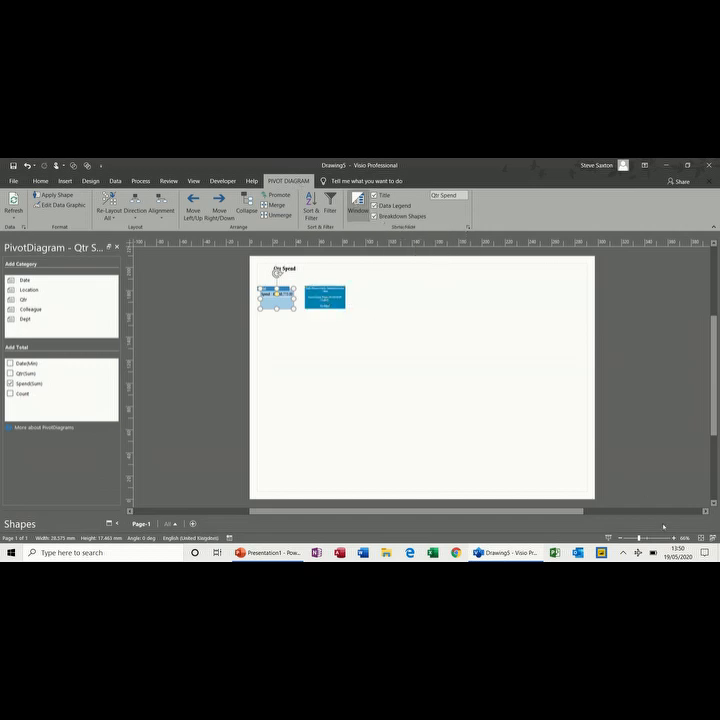
{"action": "left_click", "coordinate": [673, 538]}
{"action": "left_click", "coordinate": [673, 538]}
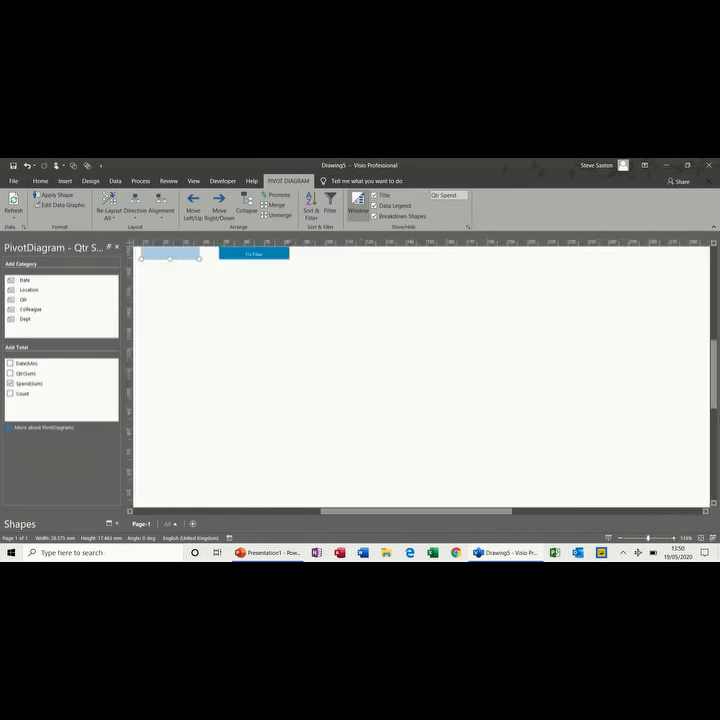
{"action": "left_click_drag", "start_coordinate": [714, 405], "coordinate": [716, 377]}
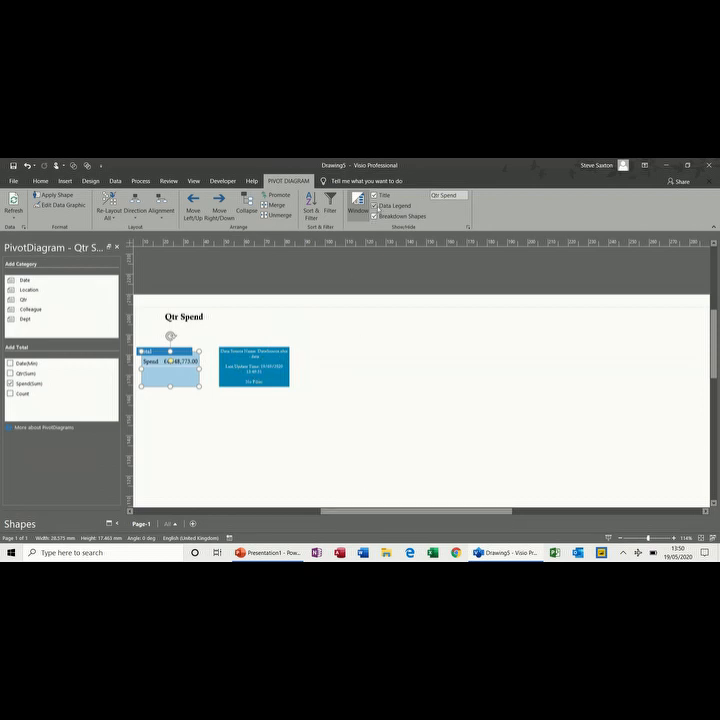
{"action": "left_click", "coordinate": [374, 205]}
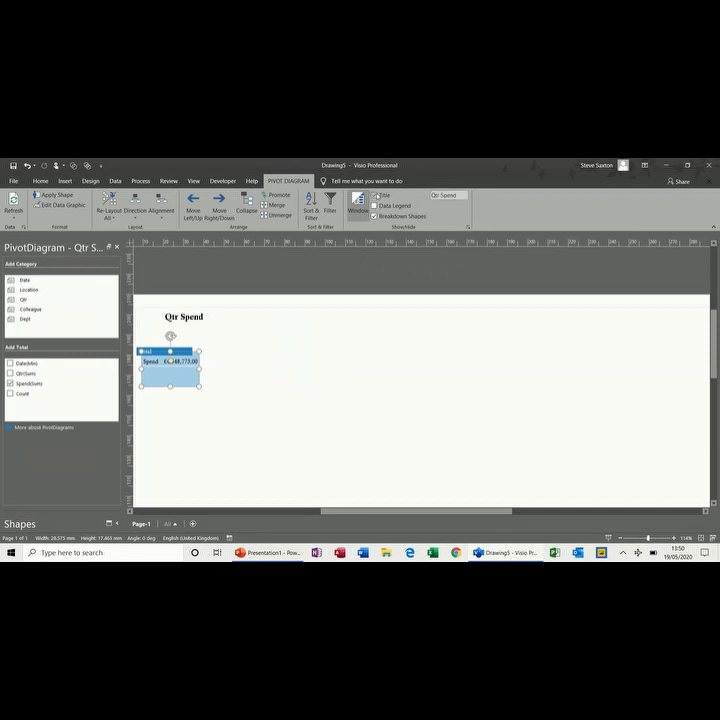
- Move the Qtr Spend title slightly down and to the left, closer to the Total node
{"action": "left_click", "coordinate": [197, 317]}
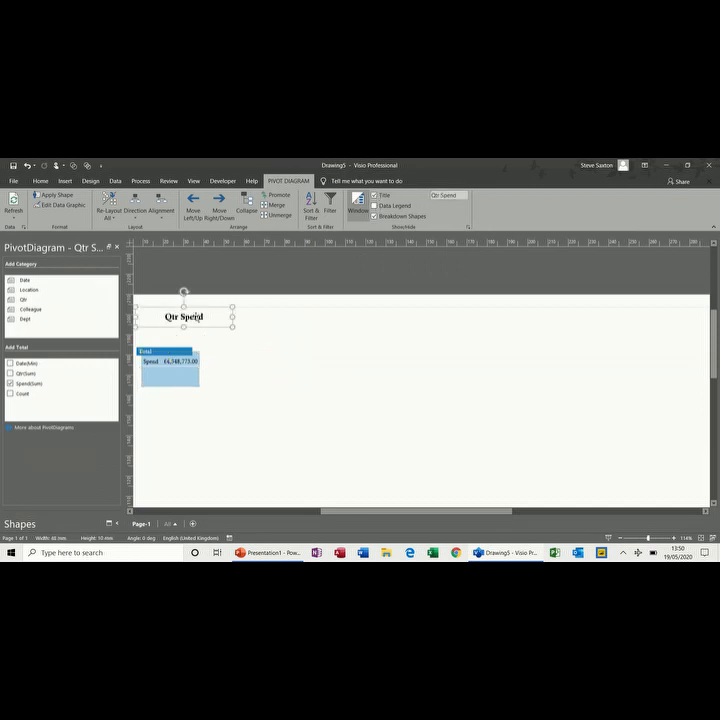
{"action": "left_click_drag", "start_coordinate": [197, 311], "coordinate": [190, 322]}
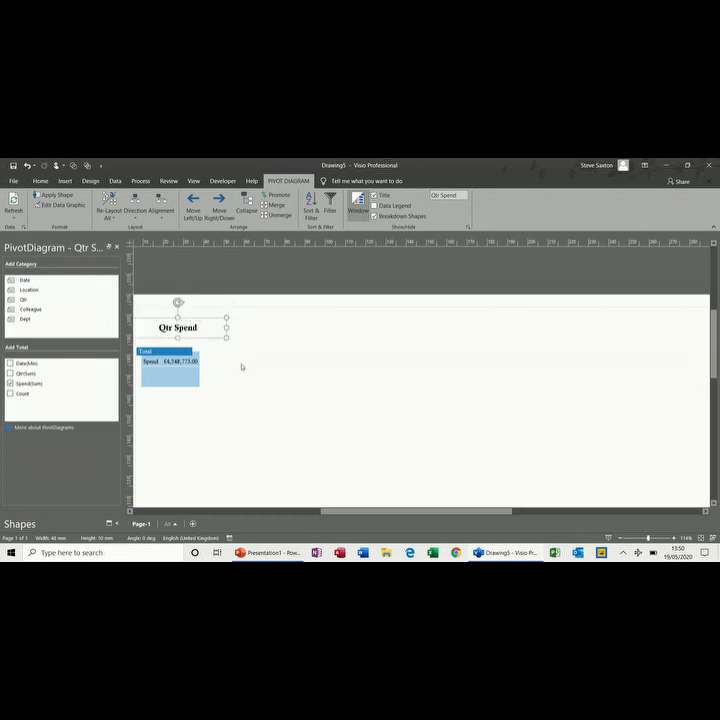
{"action": "left_click", "coordinate": [241, 367]}
- Break the Total node down by the Qtr category
{"action": "left_click", "coordinate": [188, 374]}
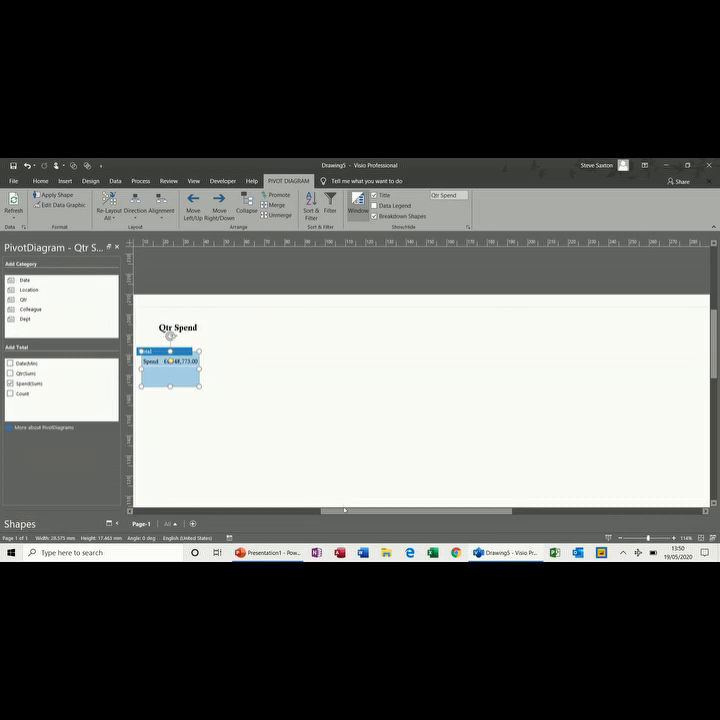
{"action": "left_click_drag", "start_coordinate": [345, 512], "coordinate": [314, 512]}
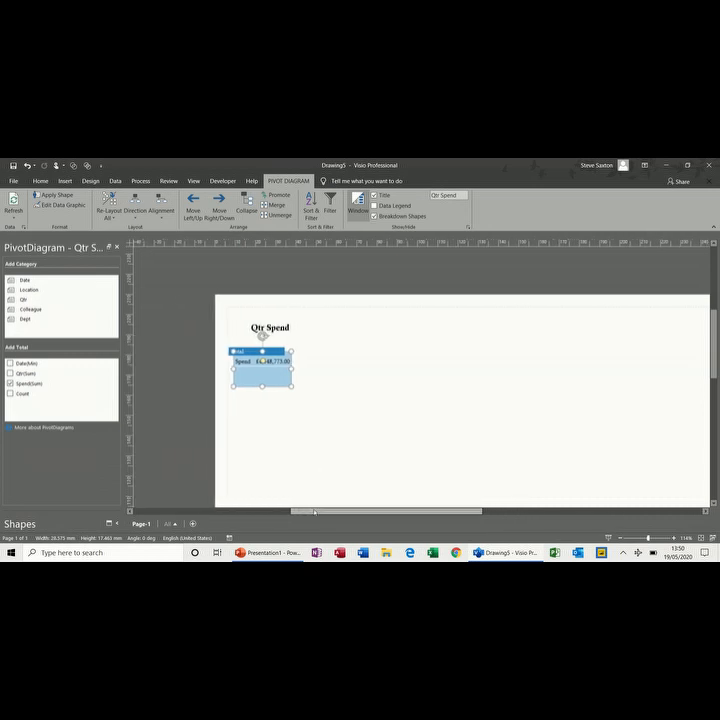
{"action": "left_click", "coordinate": [54, 302]}
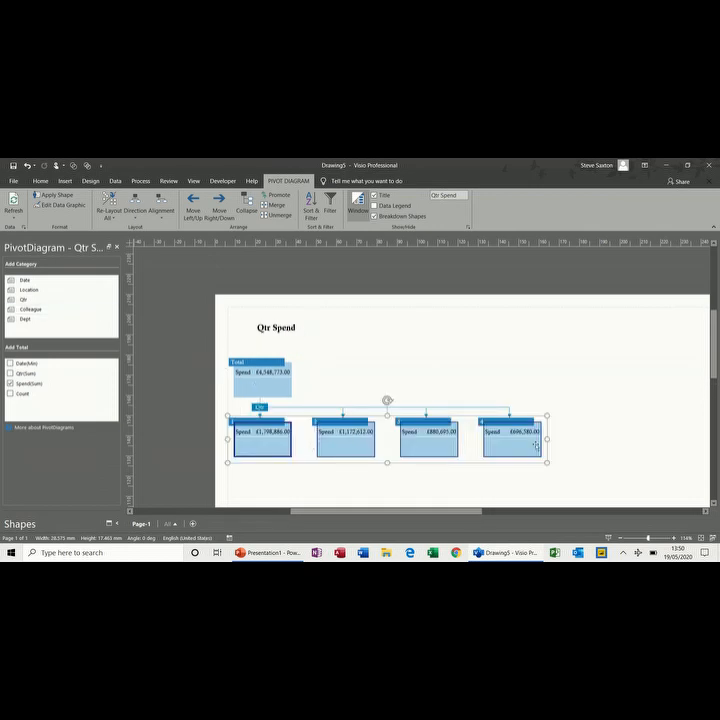
{"action": "left_click", "coordinate": [163, 216]}
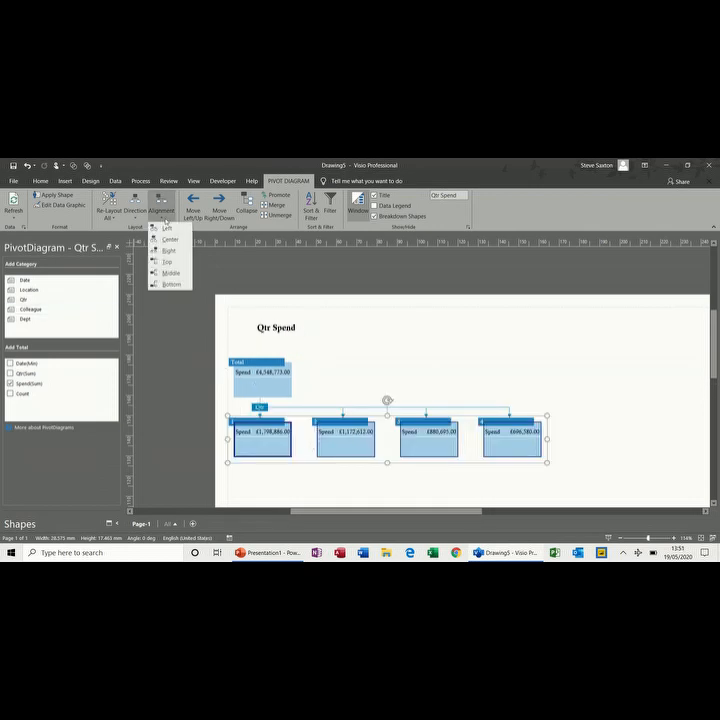
{"action": "left_click", "coordinate": [136, 214]}
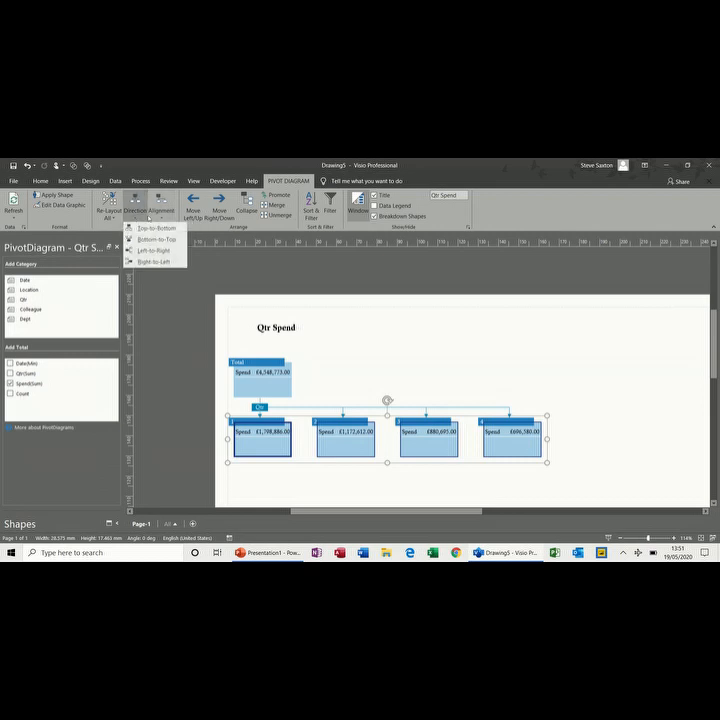
{"action": "left_click", "coordinate": [164, 217]}
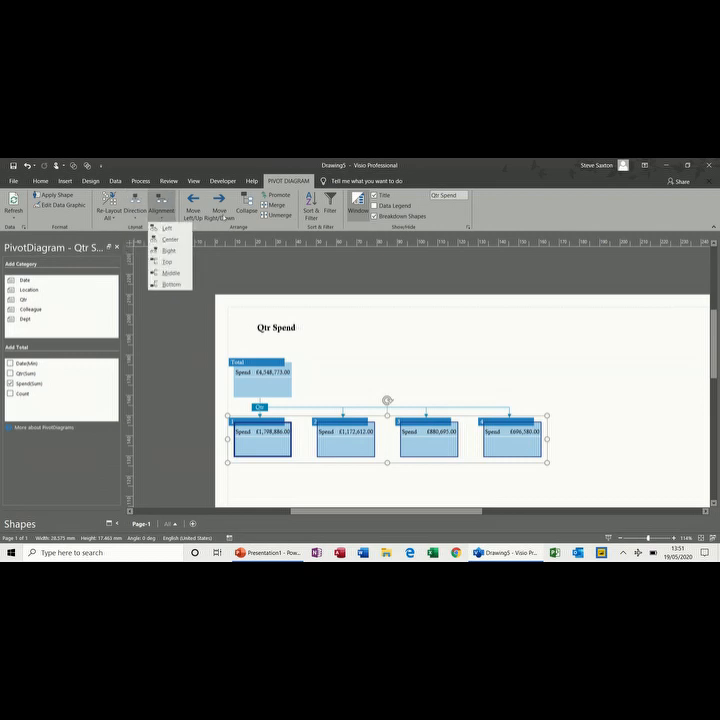
{"action": "left_click", "coordinate": [344, 436]}
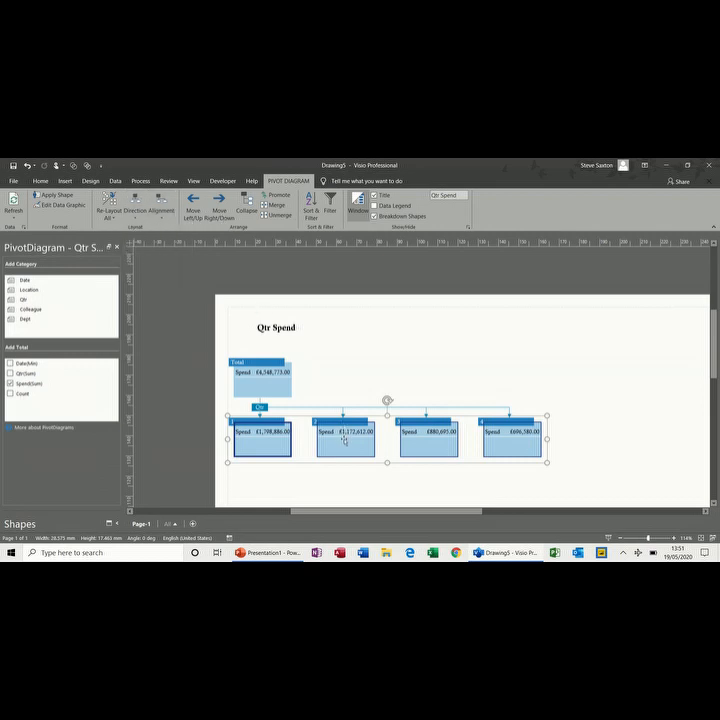
{"action": "left_click", "coordinate": [344, 440]}
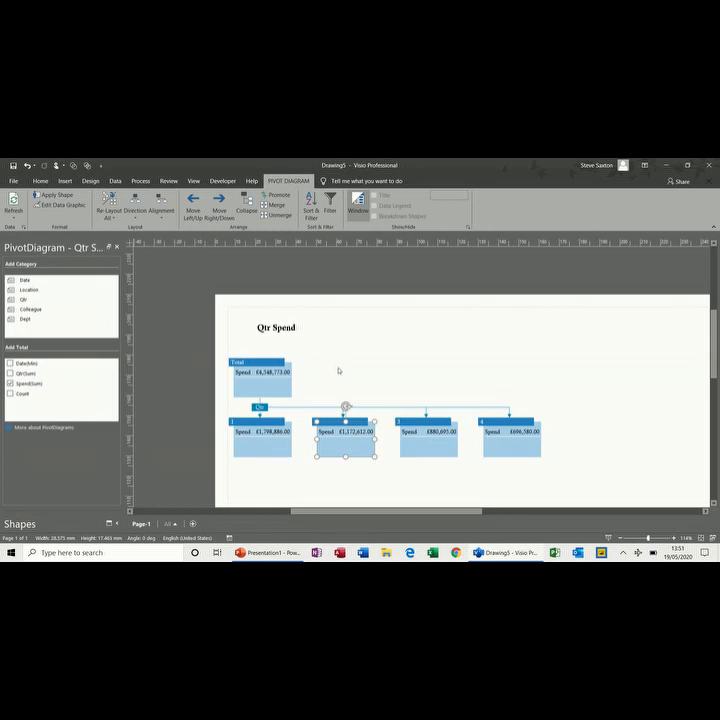
{"action": "left_click", "coordinate": [284, 386]}
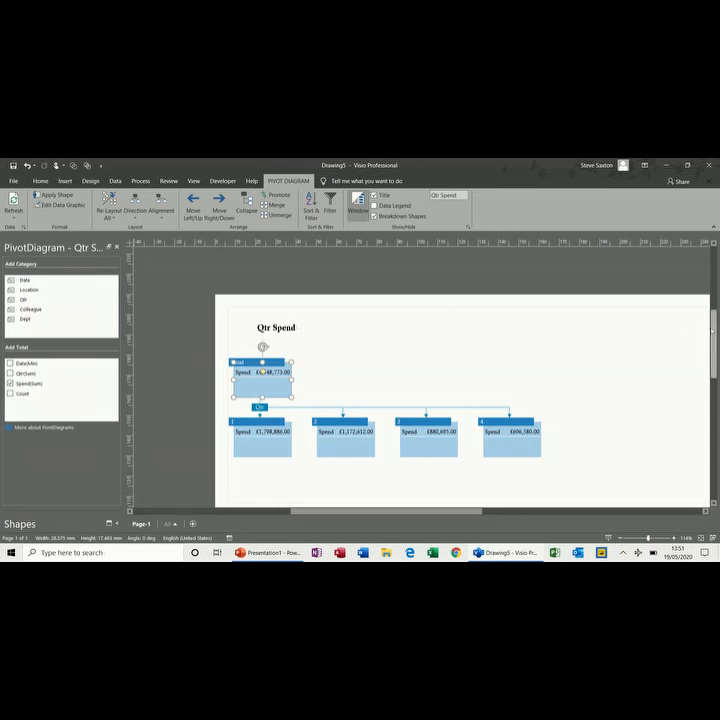
- Break the quarter 1 node down by the Dept category
{"action": "scroll", "coordinate": [408, 362], "scroll_direction": "down", "scroll_amount": 3}
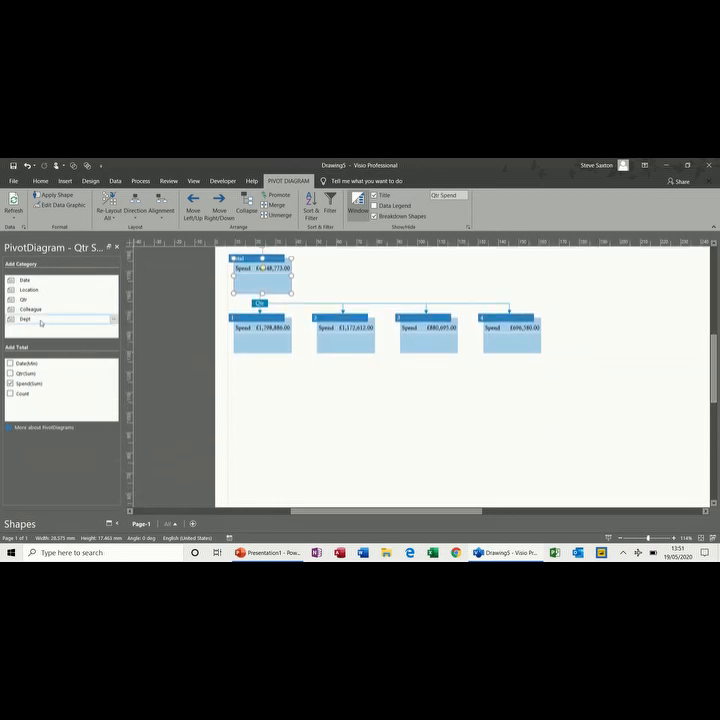
{"action": "left_click", "coordinate": [241, 339]}
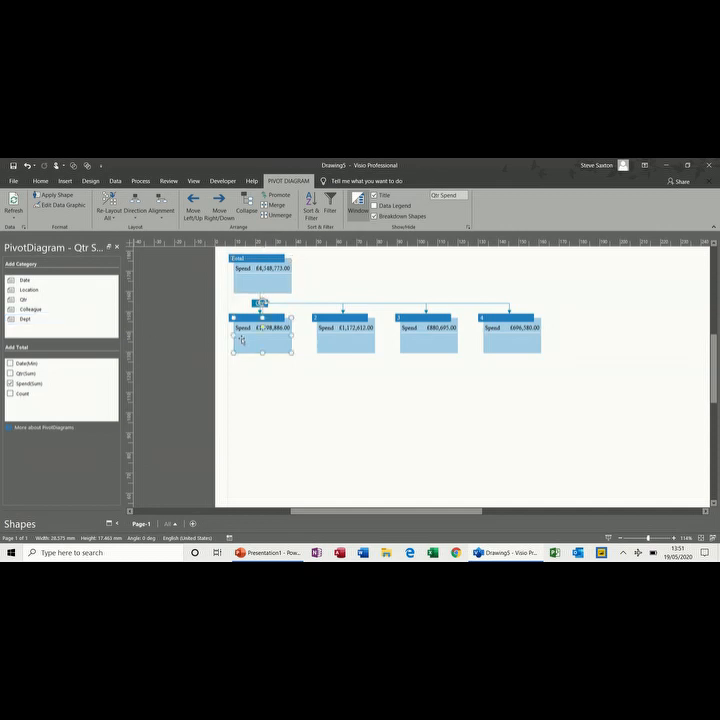
{"action": "left_click", "coordinate": [29, 320]}
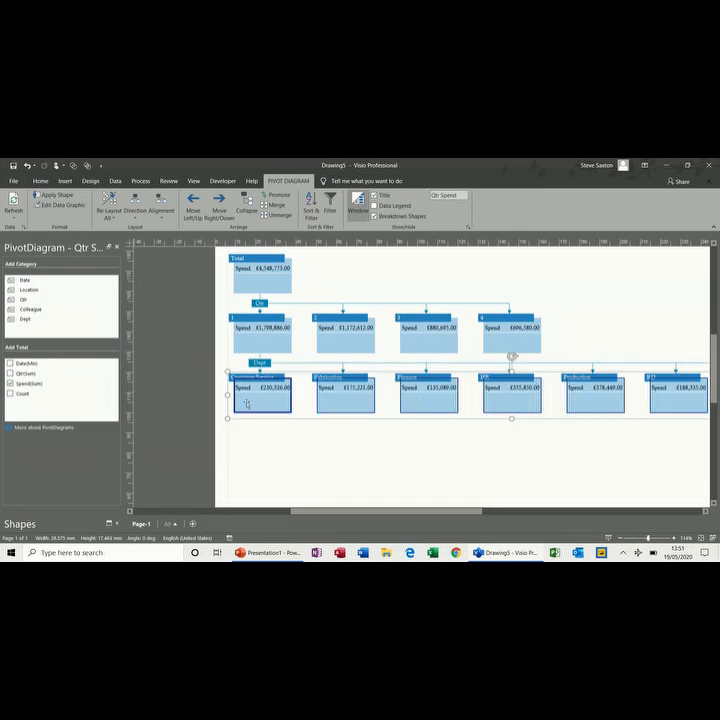
- Apply Right alignment to the department nodes under quarter 1 and check the whole column down to Sales
{"action": "left_click", "coordinate": [261, 347]}
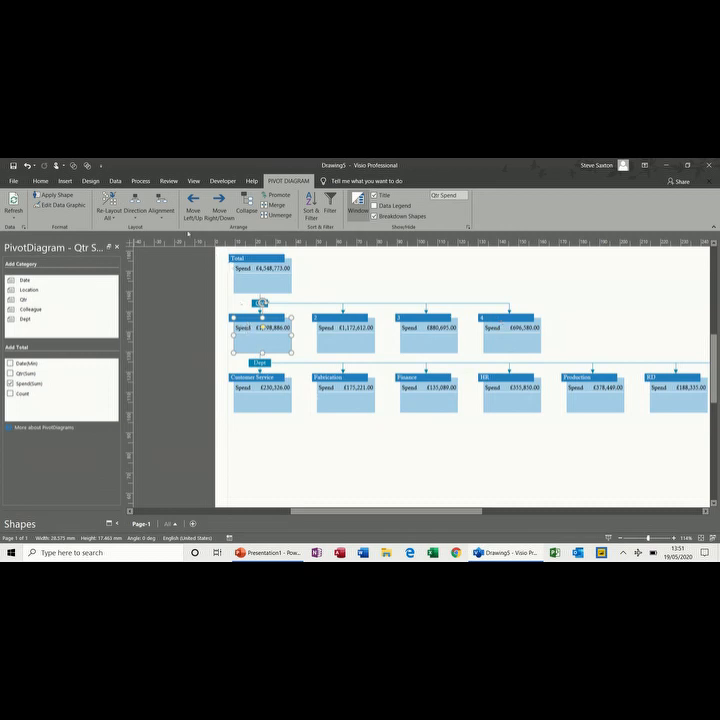
{"action": "left_click", "coordinate": [163, 214]}
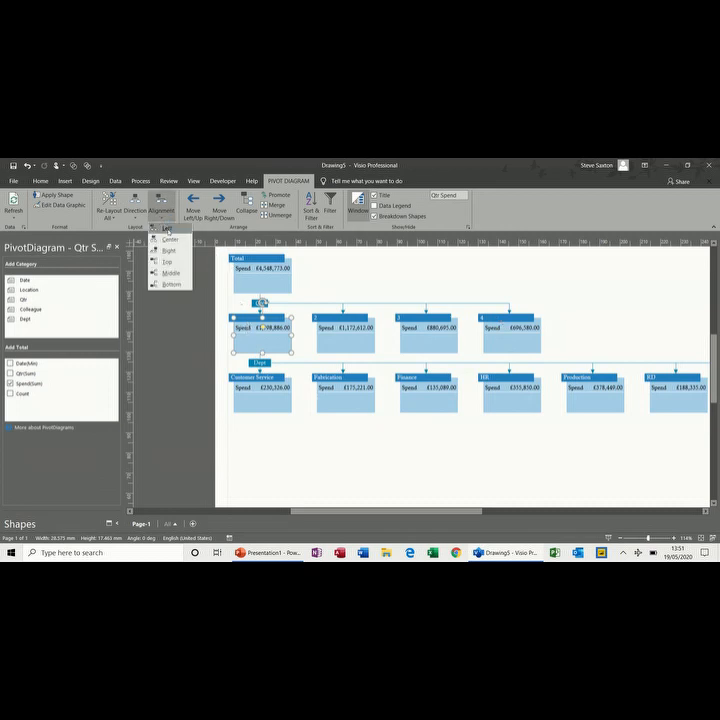
{"action": "left_click", "coordinate": [168, 251]}
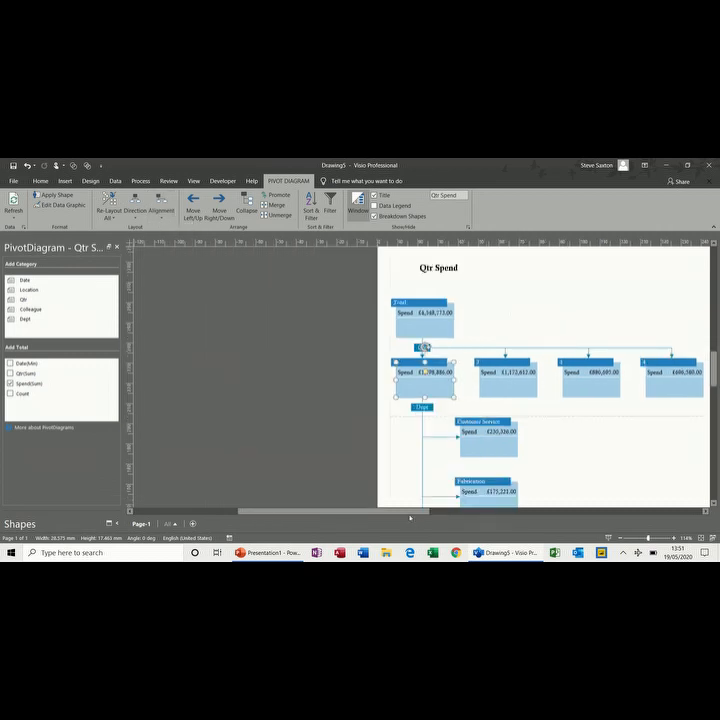
{"action": "left_click_drag", "start_coordinate": [410, 517], "coordinate": [464, 519]}
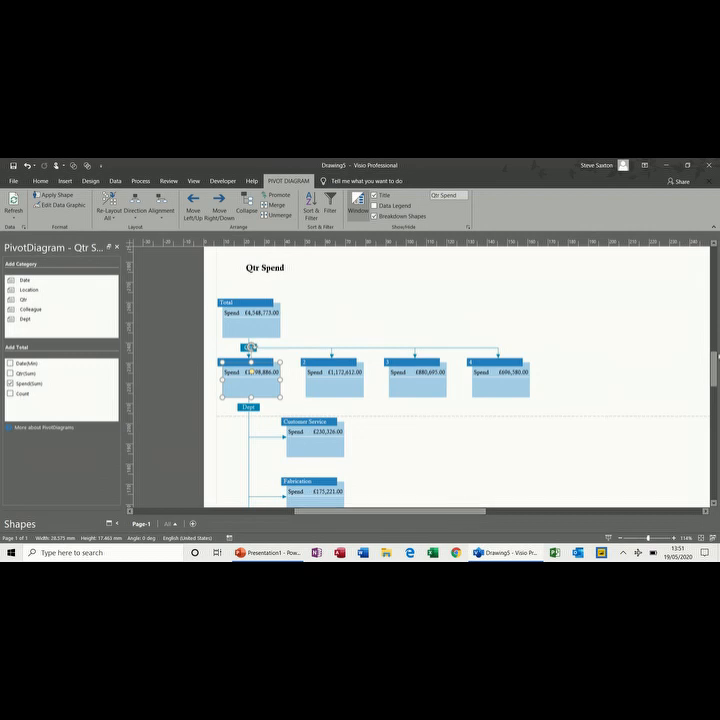
{"action": "scroll", "coordinate": [251, 346], "scroll_direction": "down", "scroll_amount": 5}
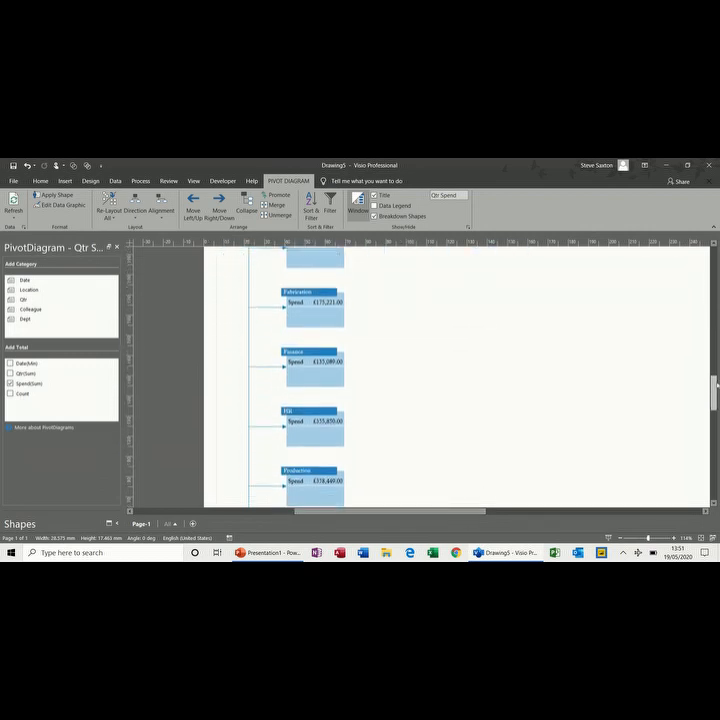
{"action": "scroll", "coordinate": [455, 375], "scroll_direction": "down", "scroll_amount": 4}
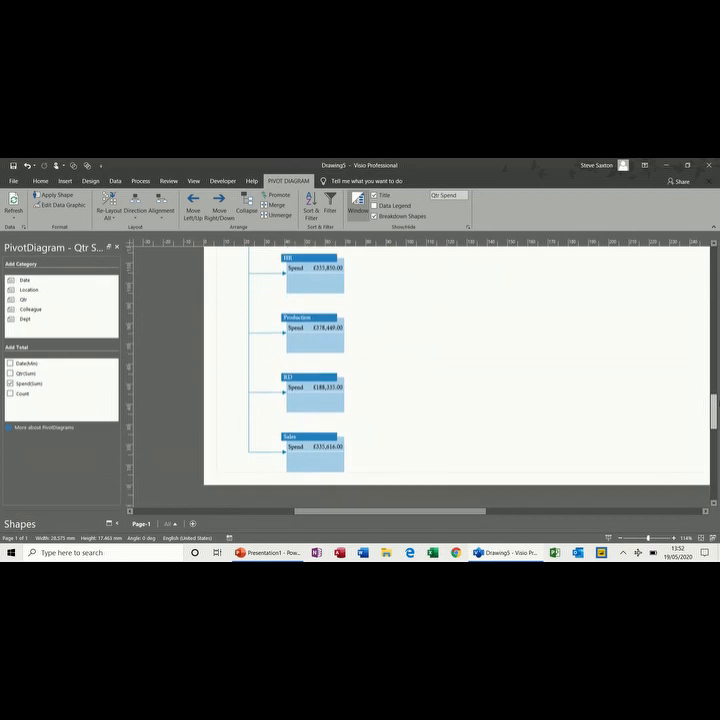
- Filter the Dept breakdown level under quarter 1 to show only data where Dept equals HR
{"action": "scroll", "coordinate": [250, 300], "scroll_direction": "up", "scroll_amount": 6}
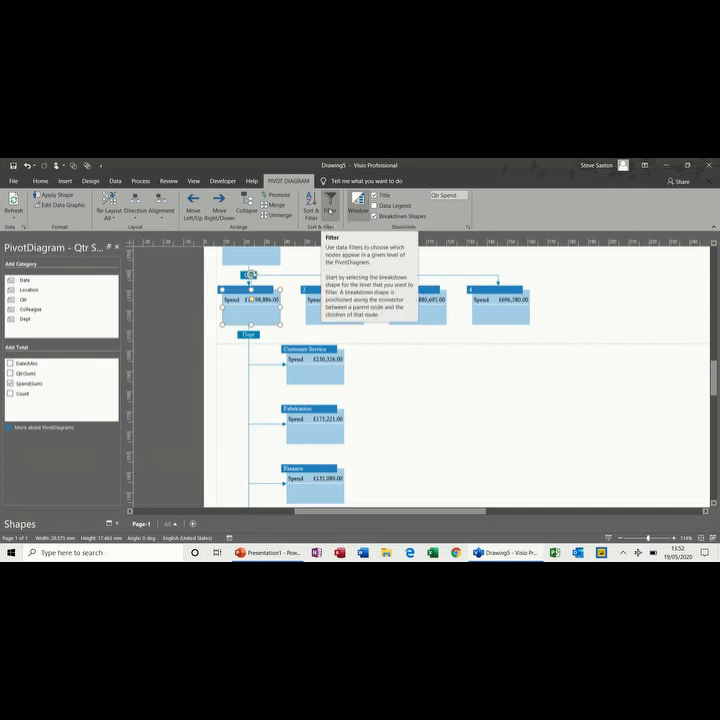
{"action": "left_click", "coordinate": [330, 205]}
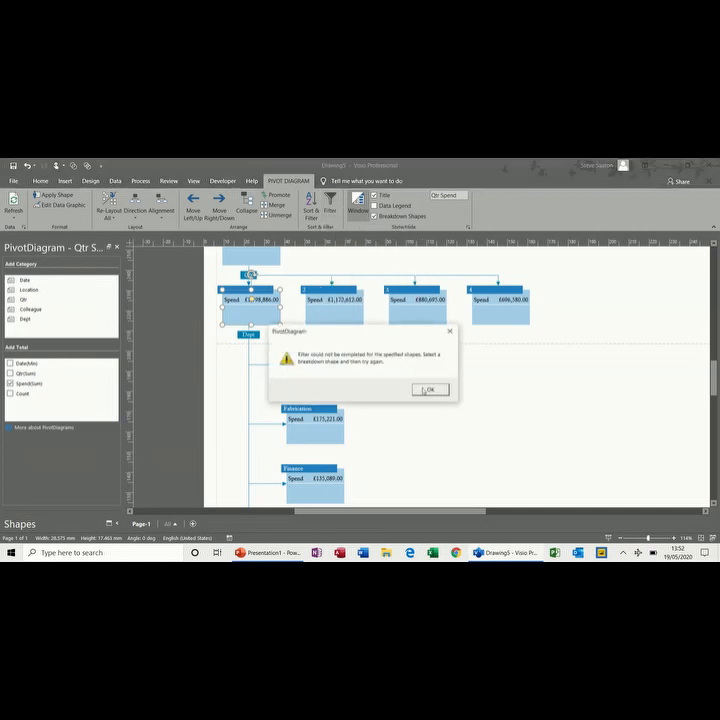
{"action": "left_click", "coordinate": [430, 389]}
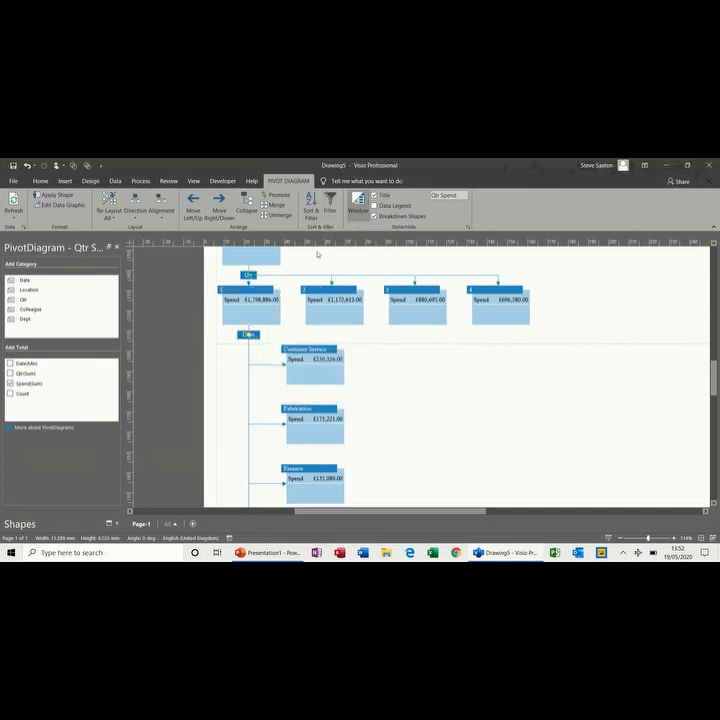
{"action": "left_click", "coordinate": [330, 211]}
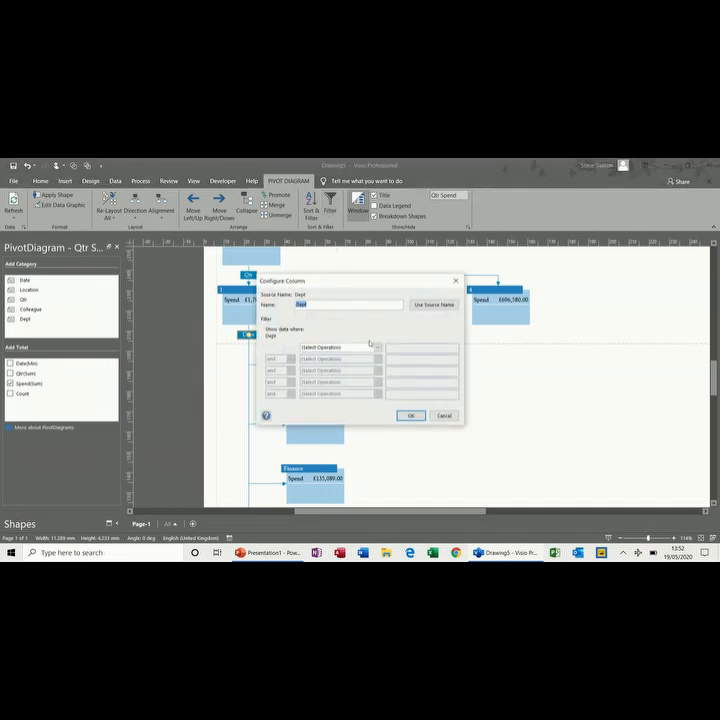
{"action": "left_click", "coordinate": [345, 347]}
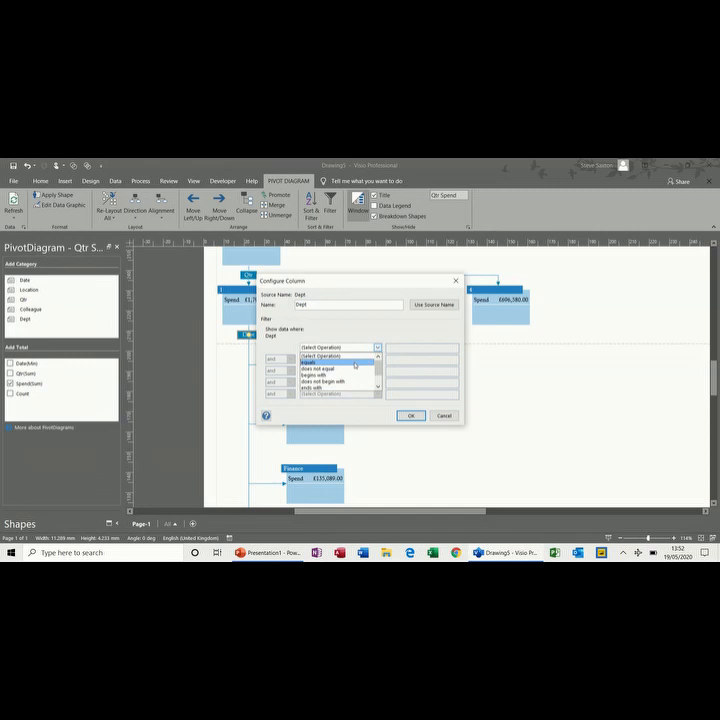
{"action": "left_click", "coordinate": [350, 362]}
{"action": "left_click", "coordinate": [395, 349]}
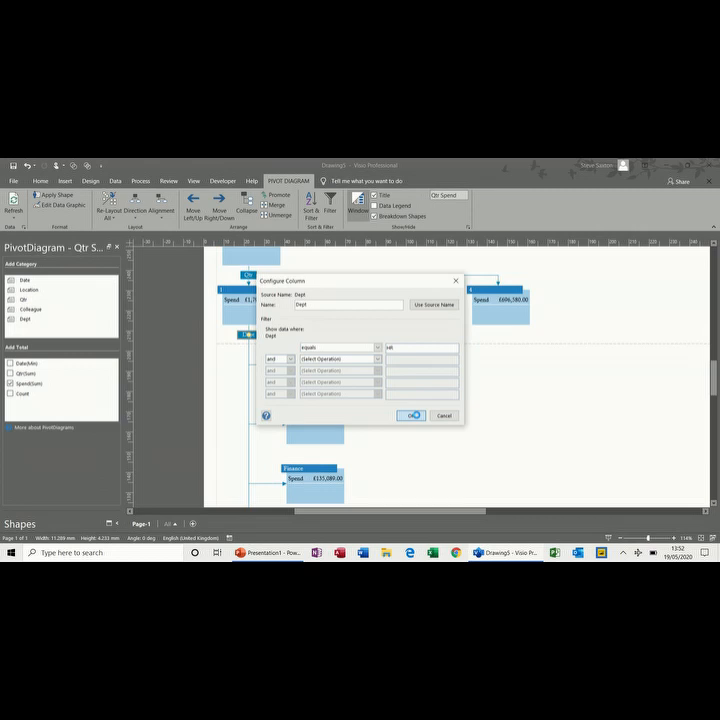
{"action": "left_click", "coordinate": [413, 415]}
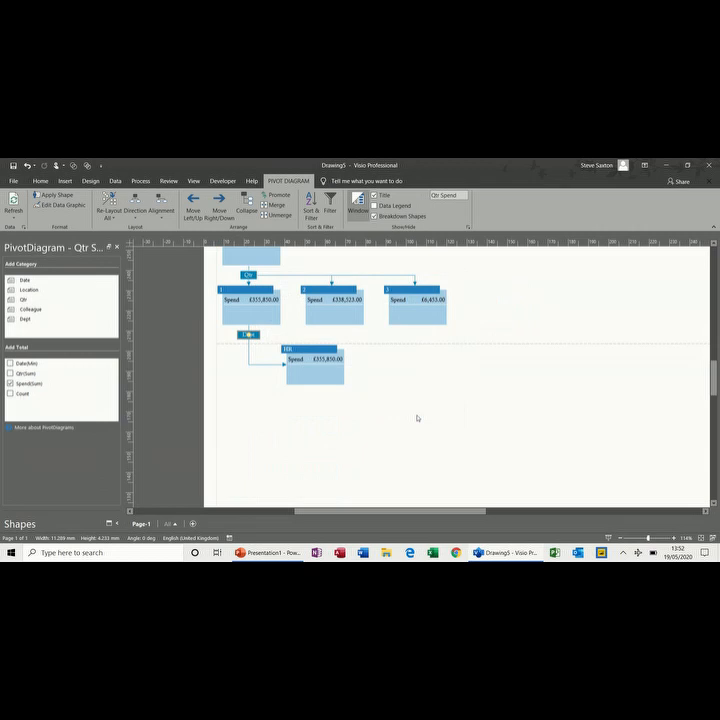
- Break the HR node down by the Colleague category
{"action": "left_click", "coordinate": [325, 376]}
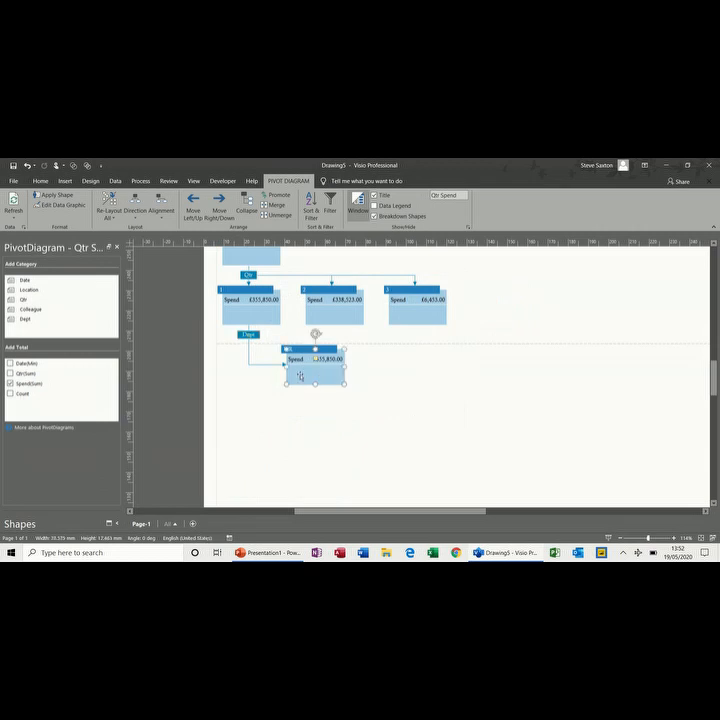
{"action": "left_click", "coordinate": [61, 310]}
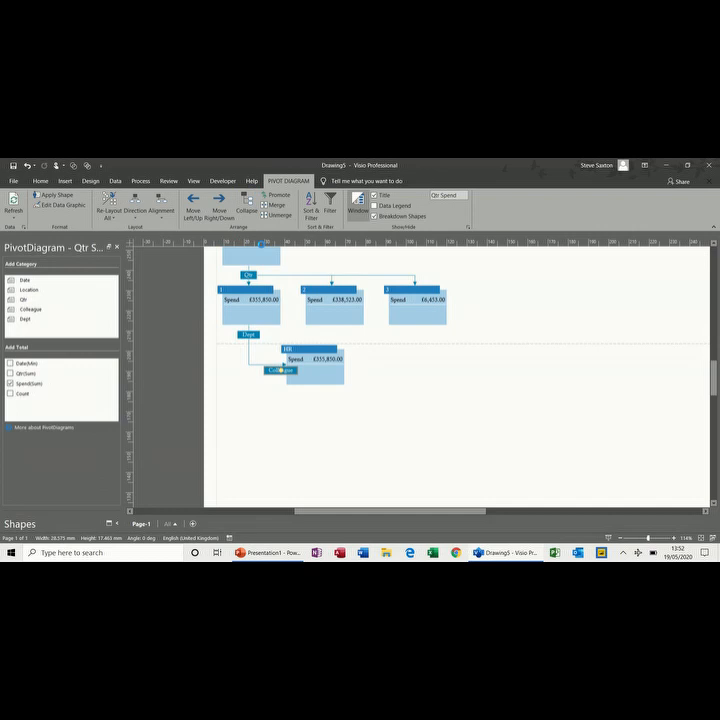
{"action": "left_click_drag", "start_coordinate": [284, 370], "coordinate": [283, 370]}
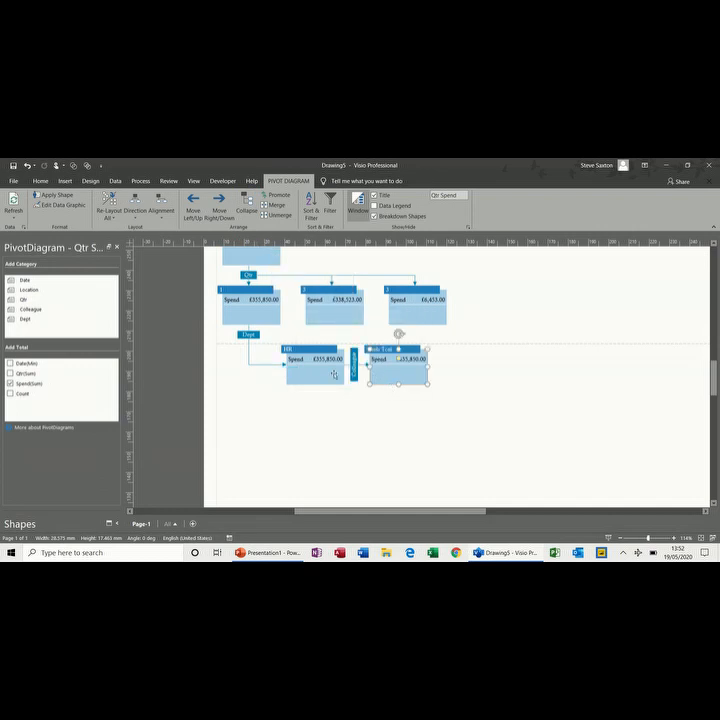
- Apply Top alignment to the colleague level beneath the HR node
{"action": "left_click", "coordinate": [300, 350]}
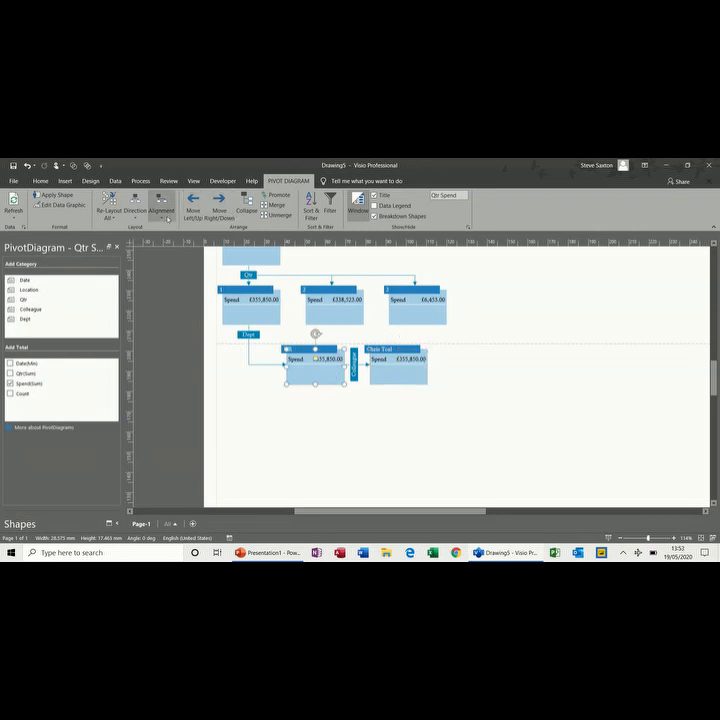
{"action": "left_click", "coordinate": [165, 217]}
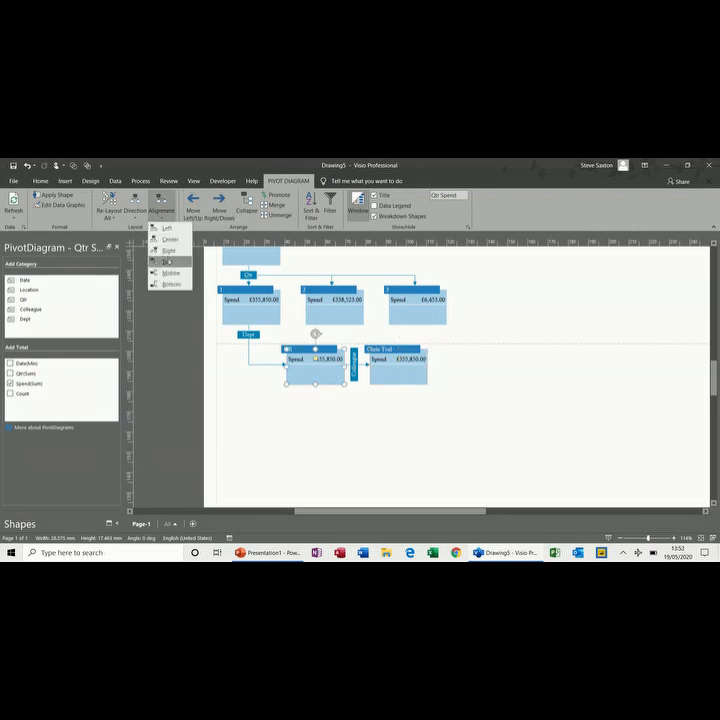
{"action": "left_click", "coordinate": [168, 261]}
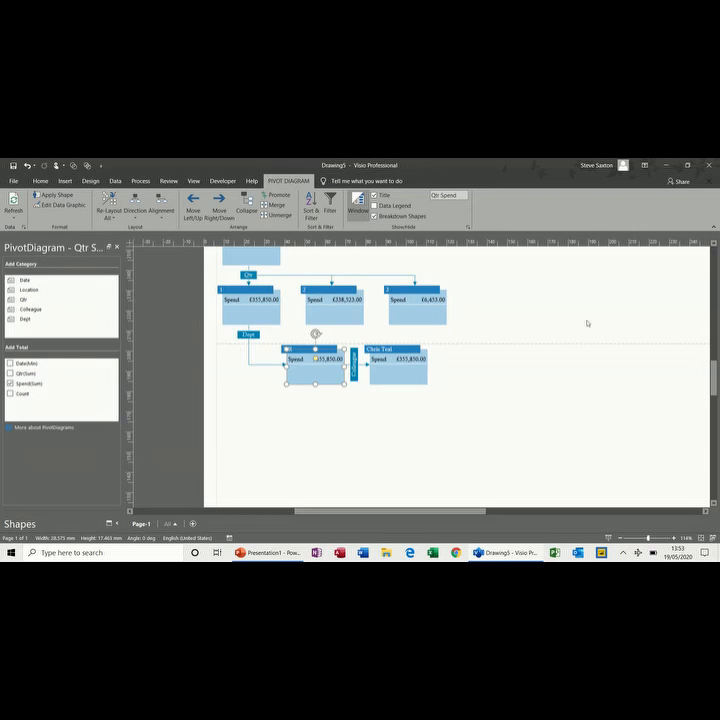
- Collapse the levels under the HR node, the quarter 1 node and finally the Total node
{"action": "scroll", "coordinate": [515, 331], "scroll_direction": "up", "scroll_amount": 1}
{"action": "scroll", "coordinate": [518, 423], "scroll_direction": "up", "scroll_amount": 1}
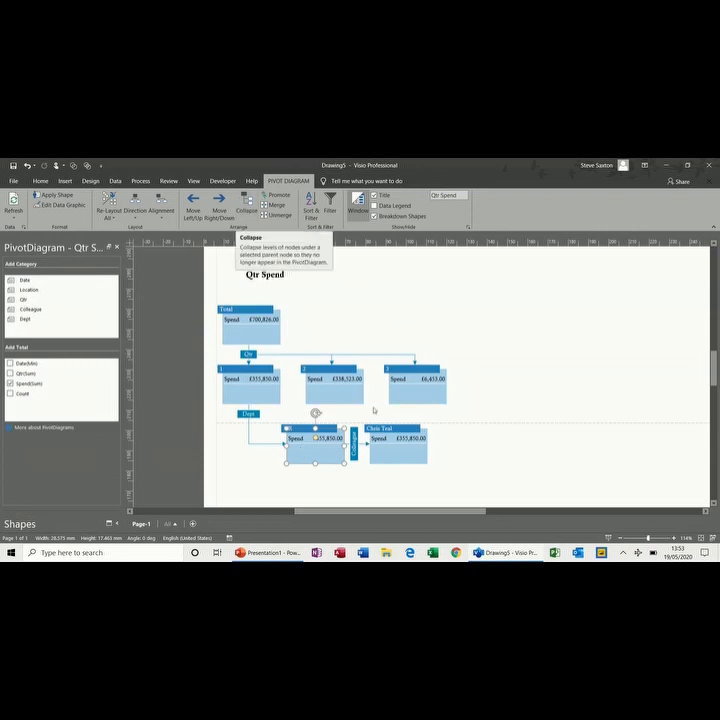
{"action": "left_click", "coordinate": [246, 204]}
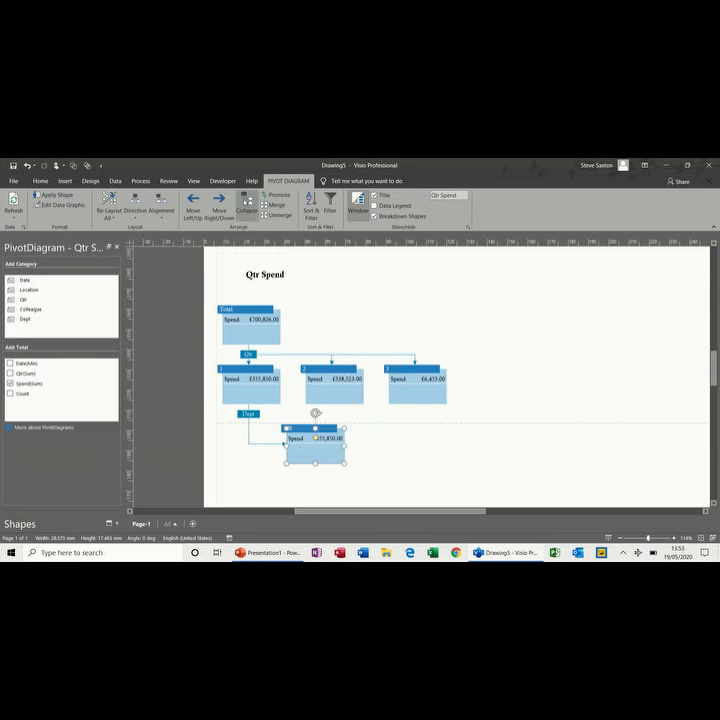
{"action": "left_click", "coordinate": [258, 397]}
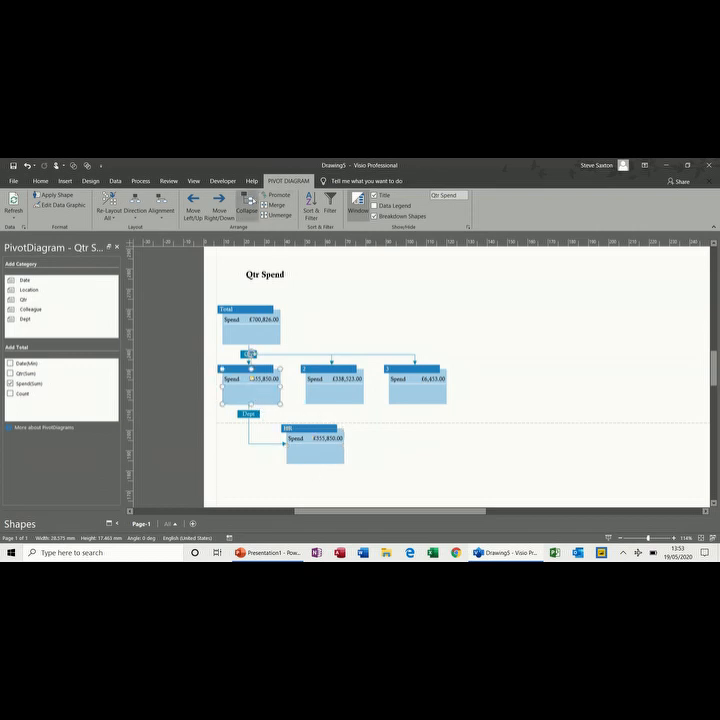
{"action": "left_click", "coordinate": [246, 210]}
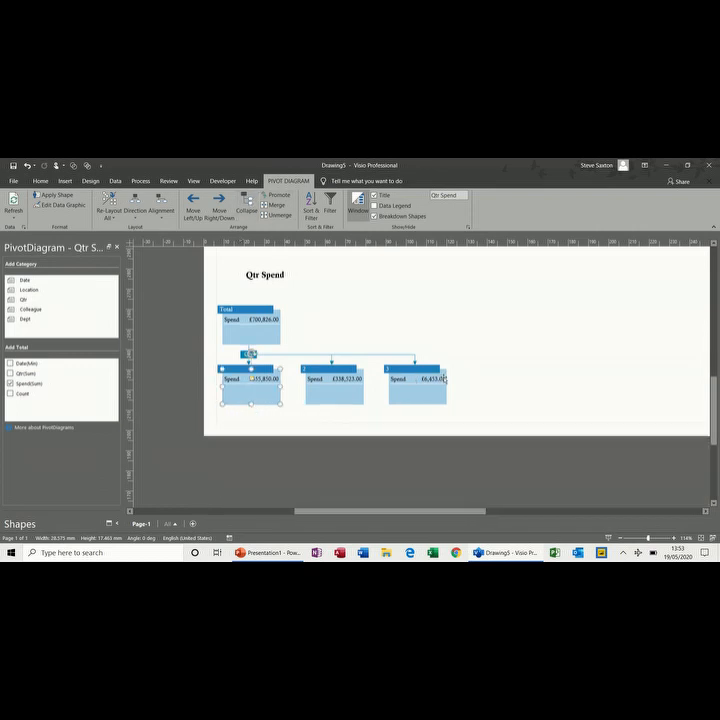
{"action": "left_click", "coordinate": [379, 321]}
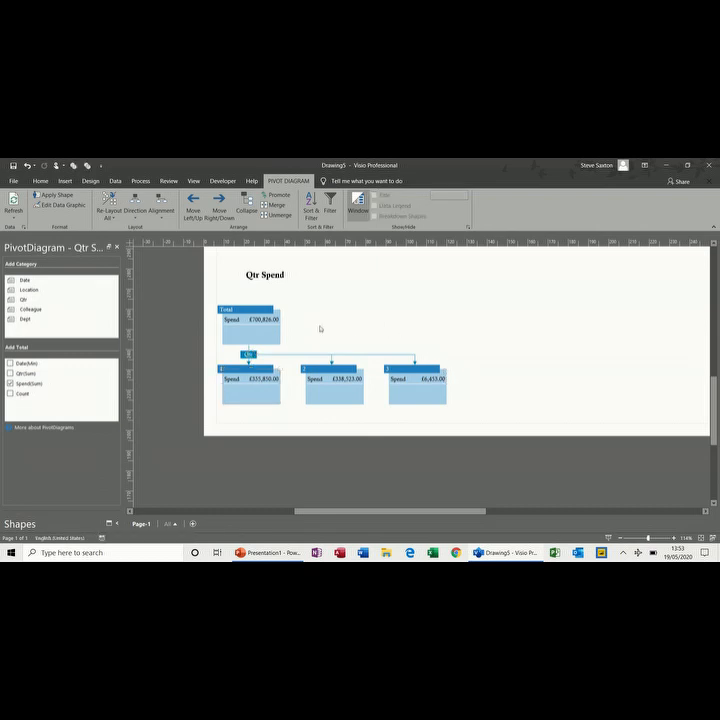
{"action": "left_click", "coordinate": [276, 326]}
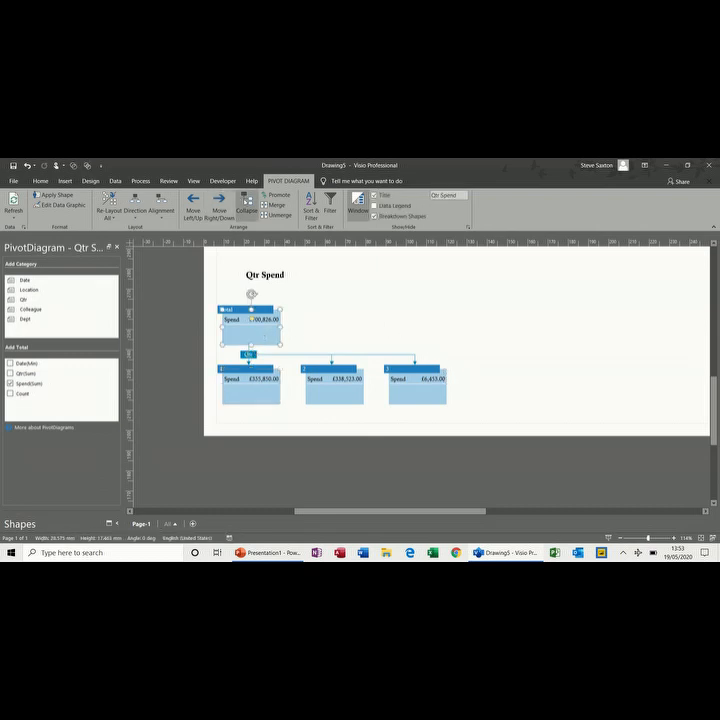
{"action": "left_click", "coordinate": [246, 207]}
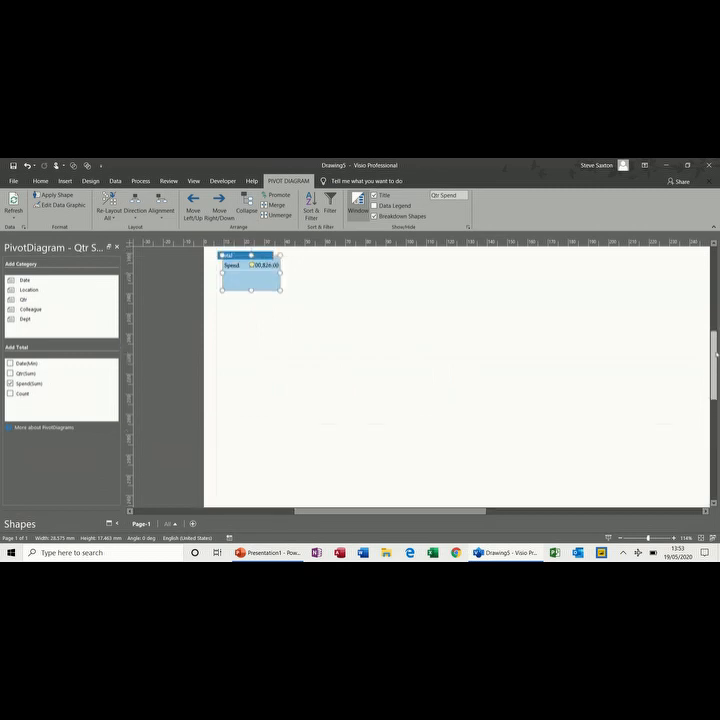
- Break the collapsed Total node down by the Location category
{"action": "left_click_drag", "start_coordinate": [716, 349], "coordinate": [716, 345]}
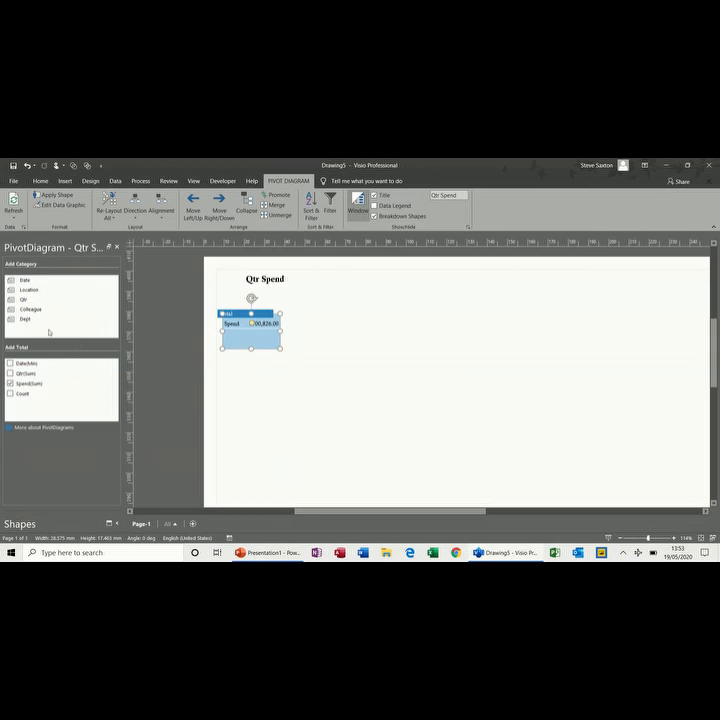
{"action": "left_click", "coordinate": [37, 291]}
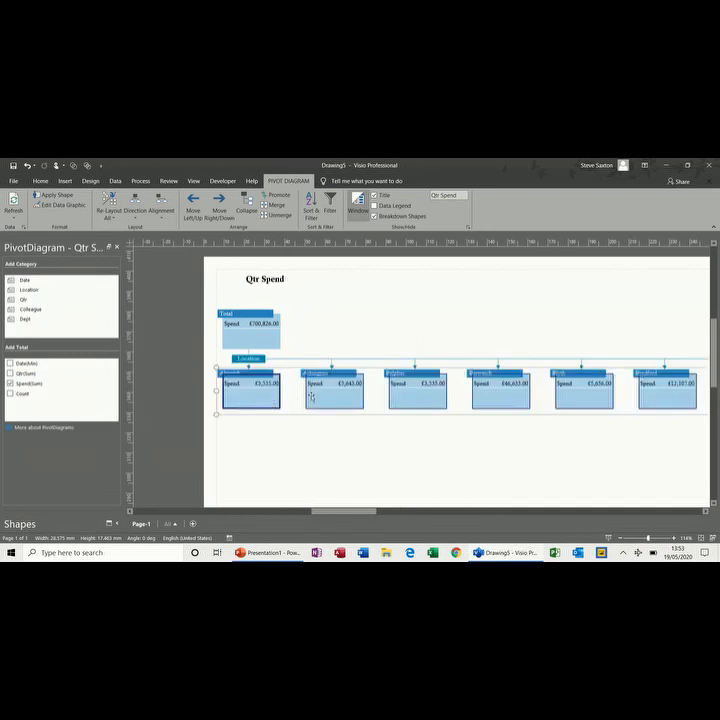
- Try to break the Alnwick node, and the Location breakdown above it, down by the Qtr category
{"action": "left_click", "coordinate": [265, 400]}
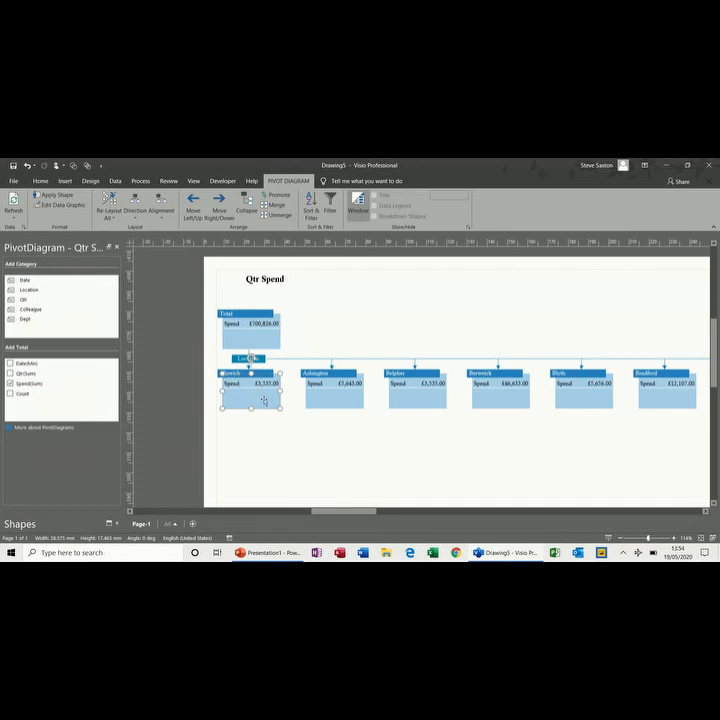
{"action": "left_click", "coordinate": [68, 304]}
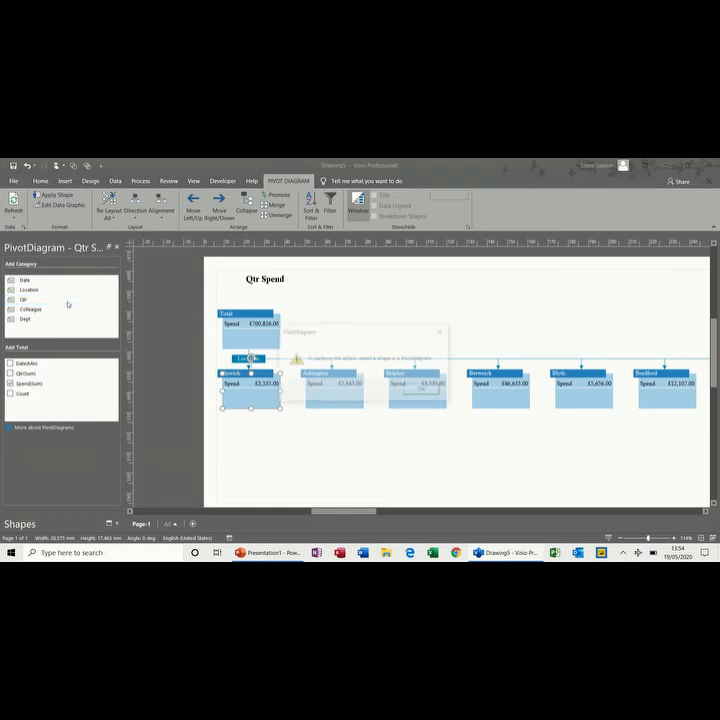
{"action": "left_click", "coordinate": [423, 392]}
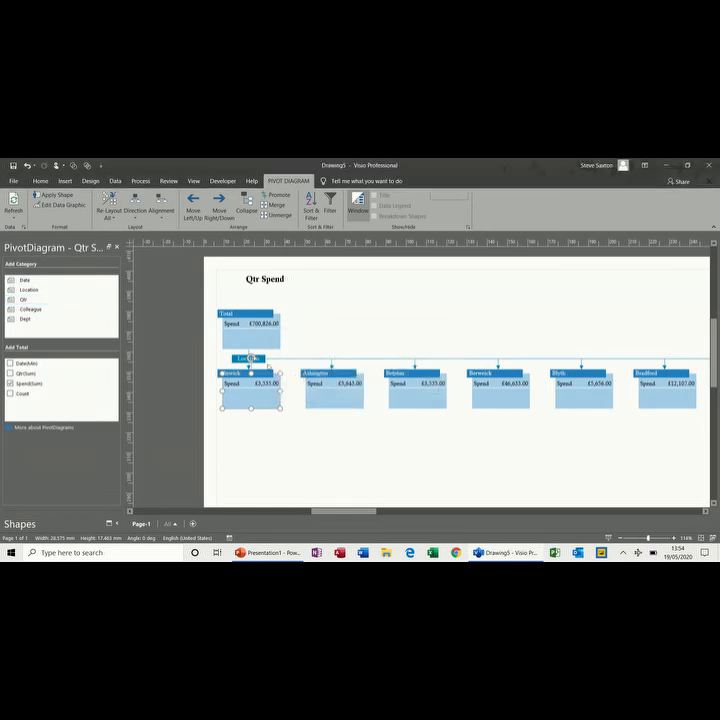
{"action": "left_click", "coordinate": [250, 358]}
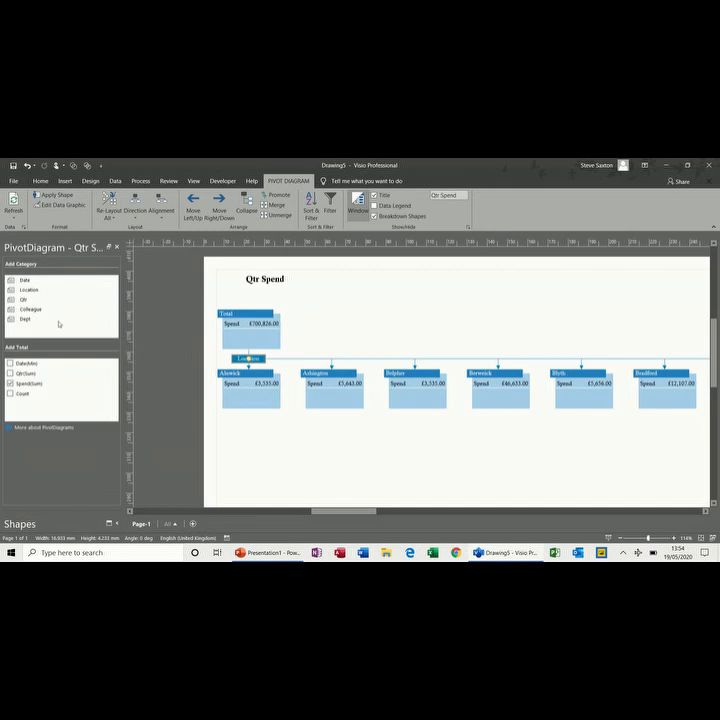
{"action": "left_click", "coordinate": [33, 302]}
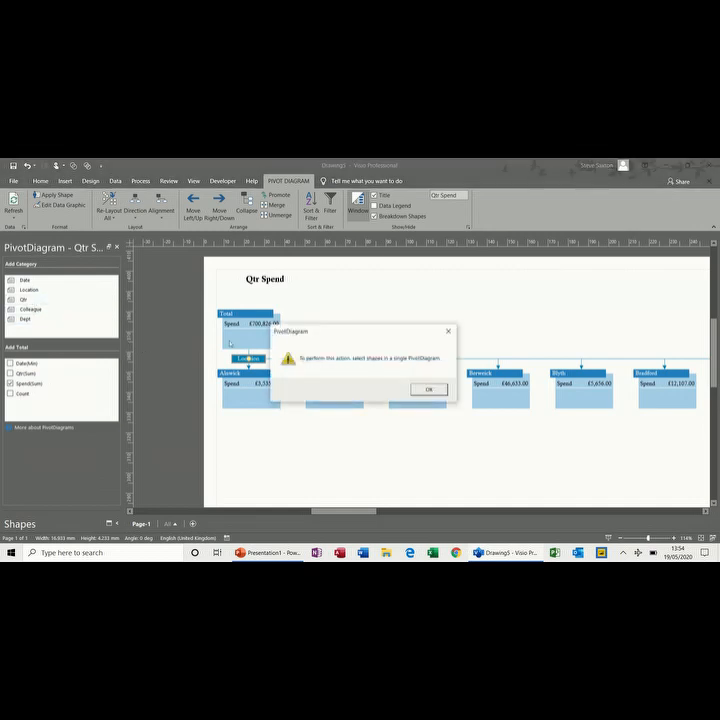
{"action": "left_click", "coordinate": [429, 390]}
- Break the Alnwick node beneath the Location level down by the Qtr category
{"action": "left_click", "coordinate": [258, 398]}
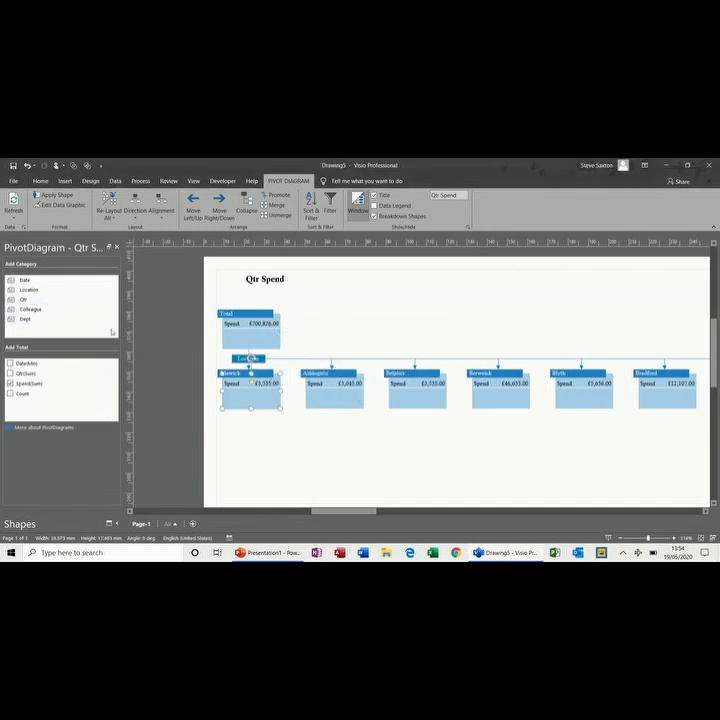
{"action": "left_click", "coordinate": [41, 300]}
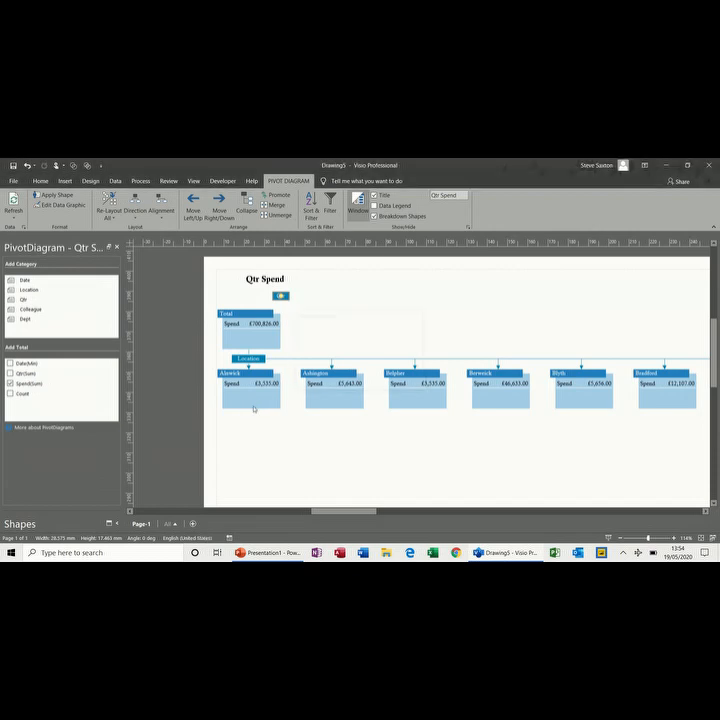
{"action": "left_click", "coordinate": [309, 431]}
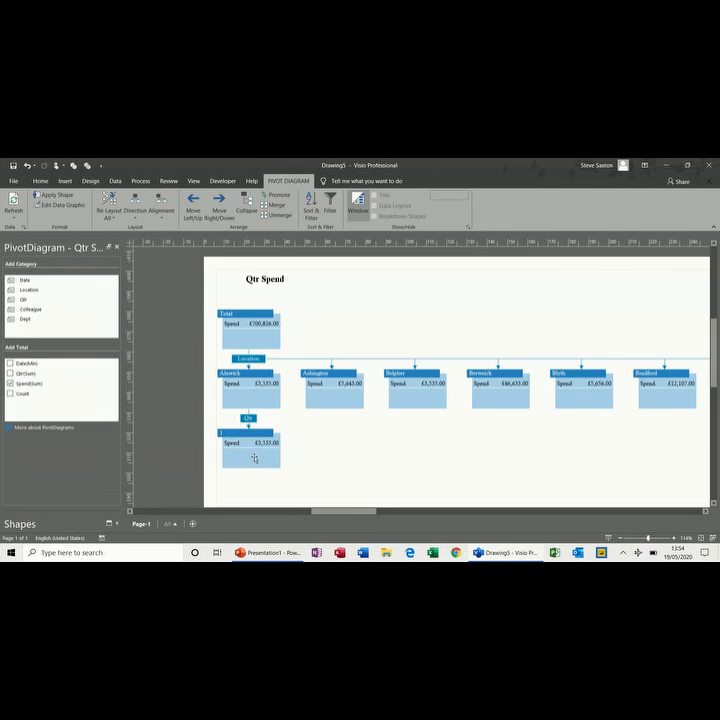
- Break the Ashington node and the Derby node down by the Qtr category
{"action": "left_click", "coordinate": [333, 397]}
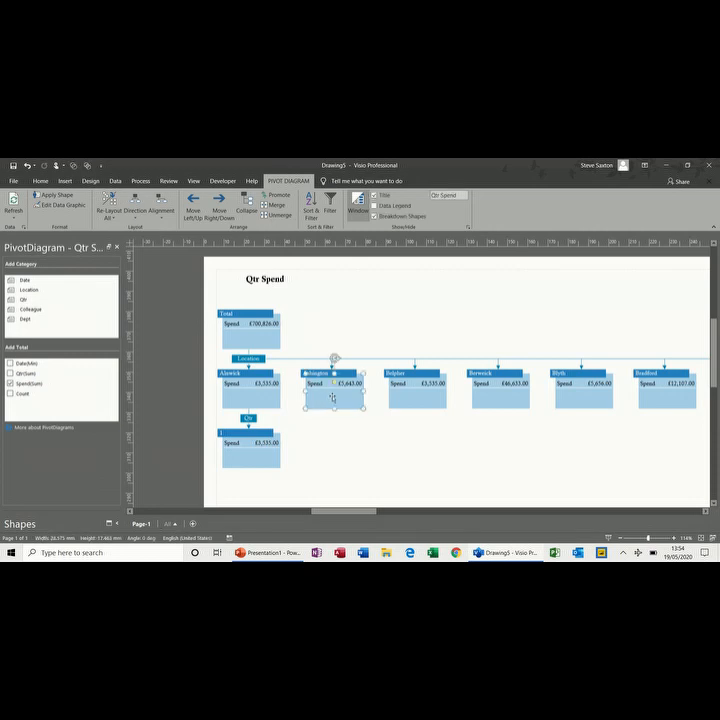
{"action": "left_click", "coordinate": [48, 299]}
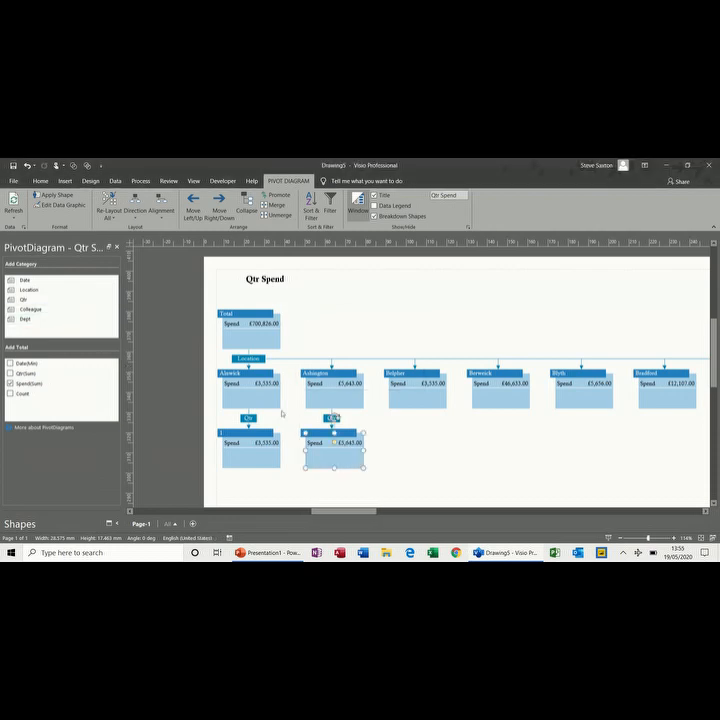
{"action": "left_click_drag", "start_coordinate": [347, 518], "coordinate": [447, 522]}
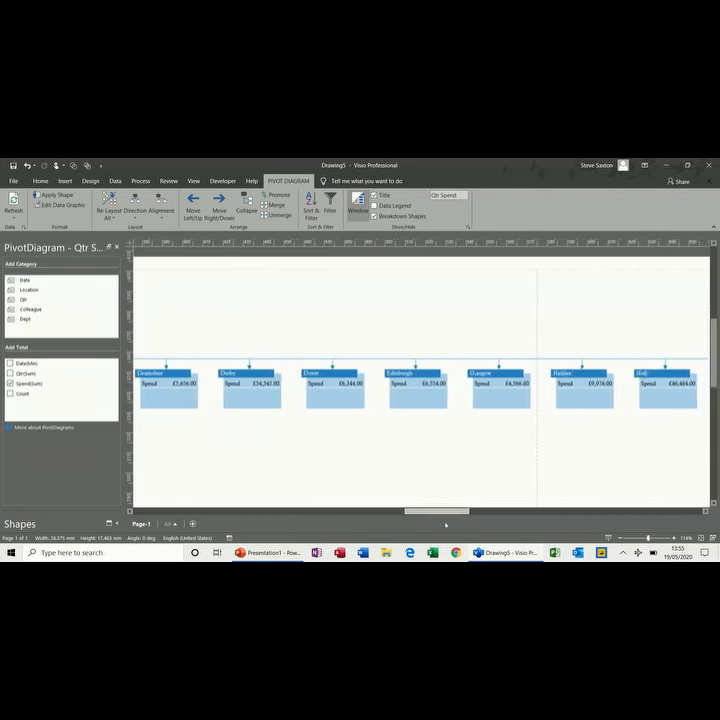
{"action": "left_click", "coordinate": [244, 394]}
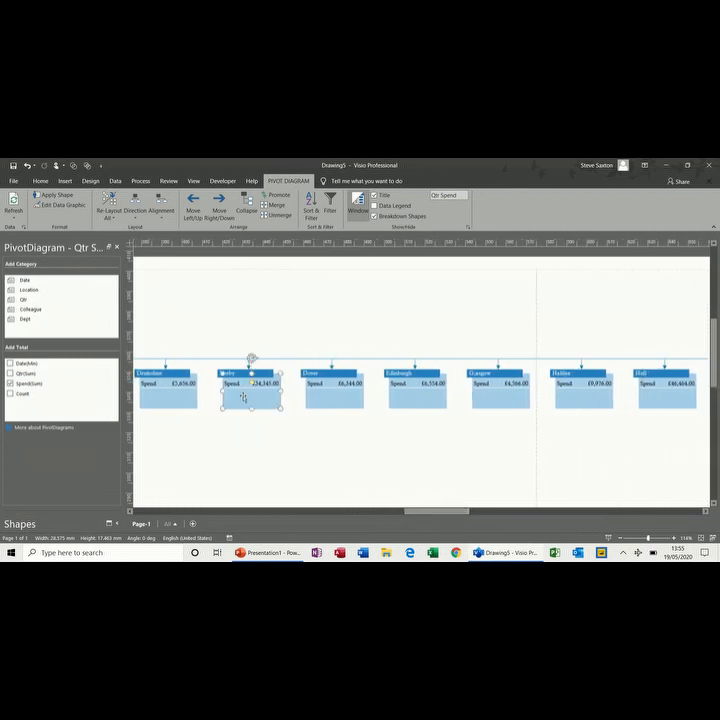
{"action": "left_click", "coordinate": [45, 298]}
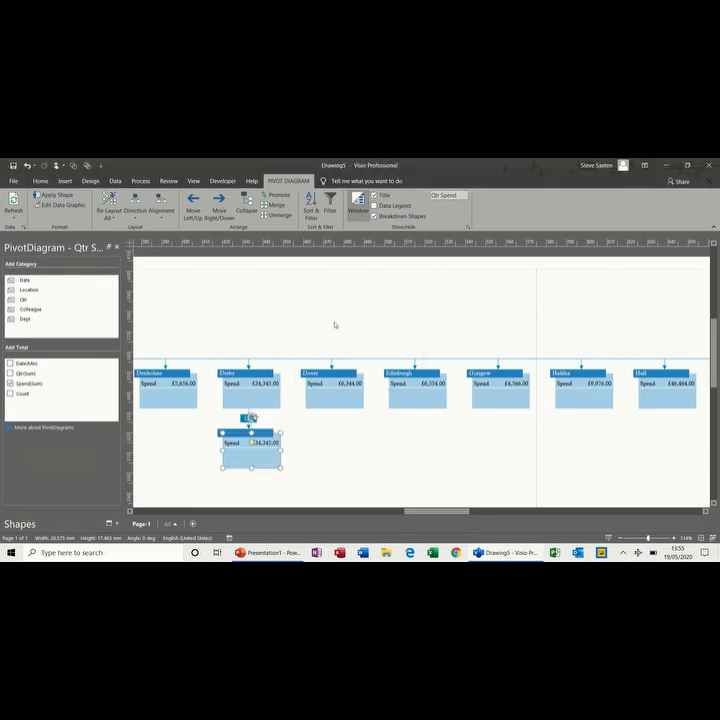
- Collapse the Alnwick node's quarter level and the whole Location breakdown under the Total node
{"action": "left_click_drag", "start_coordinate": [422, 512], "coordinate": [318, 520]}
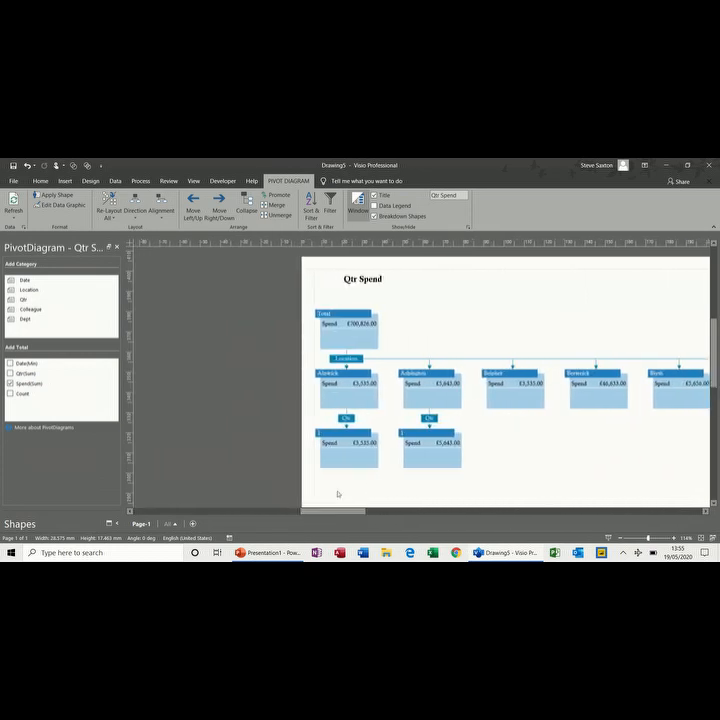
{"action": "left_click", "coordinate": [344, 382]}
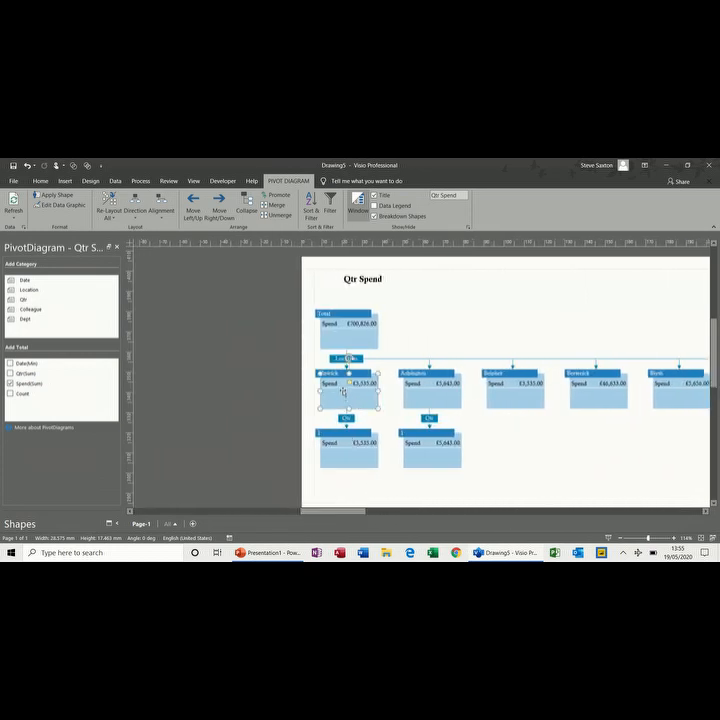
{"action": "left_click", "coordinate": [248, 210]}
{"action": "left_click", "coordinate": [341, 312]}
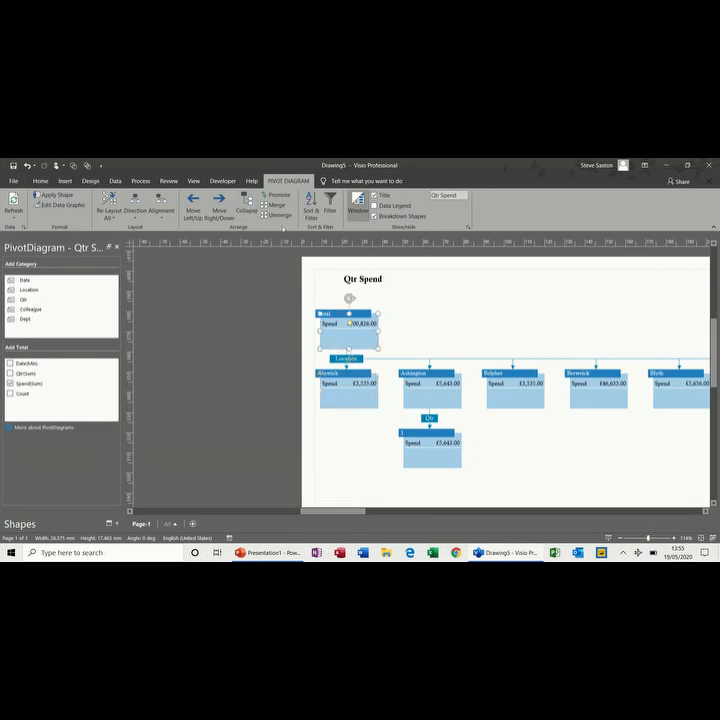
{"action": "left_click", "coordinate": [246, 206]}
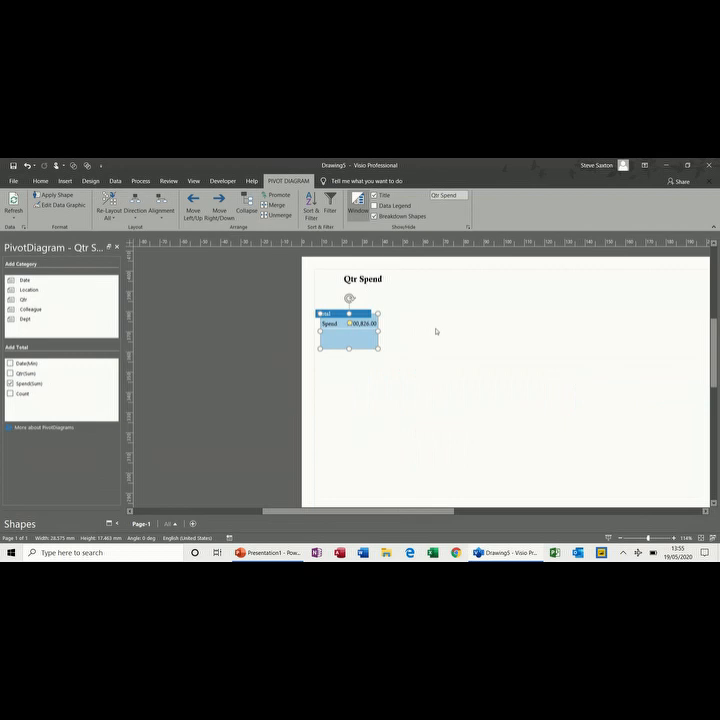
{"action": "left_click", "coordinate": [436, 331]}
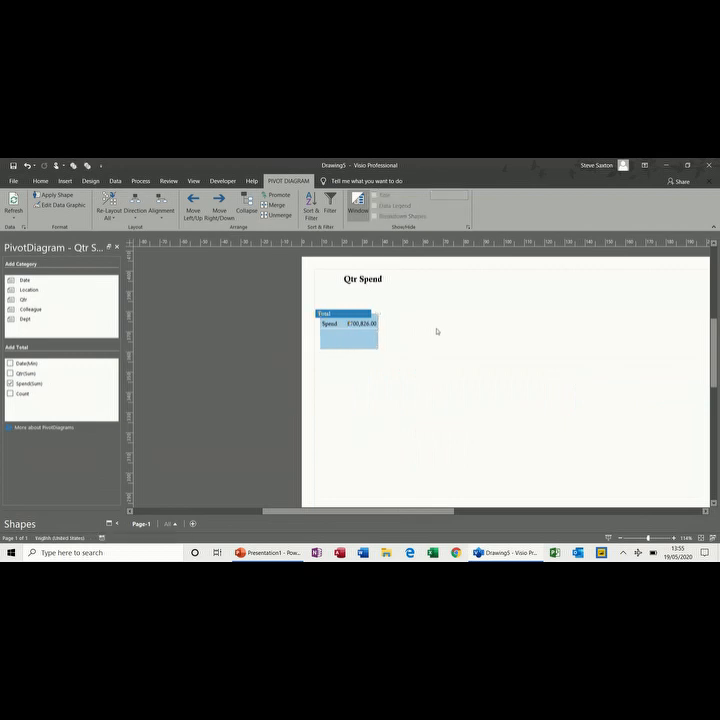
- Reveal the Pivot Diagram Shapes stencil and place a new Pivot Node below the Qtr Spend Total node
{"action": "left_click", "coordinate": [352, 282]}
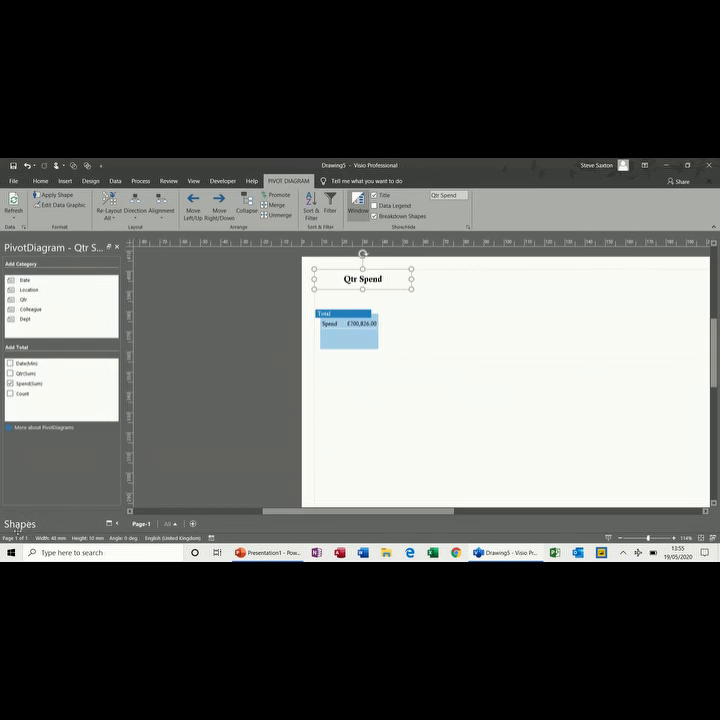
{"action": "left_click_drag", "start_coordinate": [17, 530], "coordinate": [43, 437]}
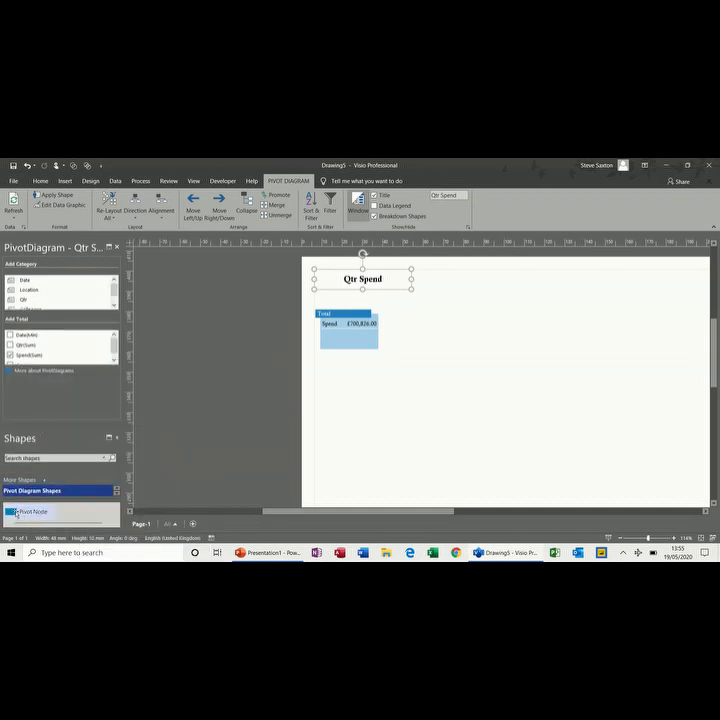
{"action": "left_click_drag", "start_coordinate": [12, 511], "coordinate": [350, 426]}
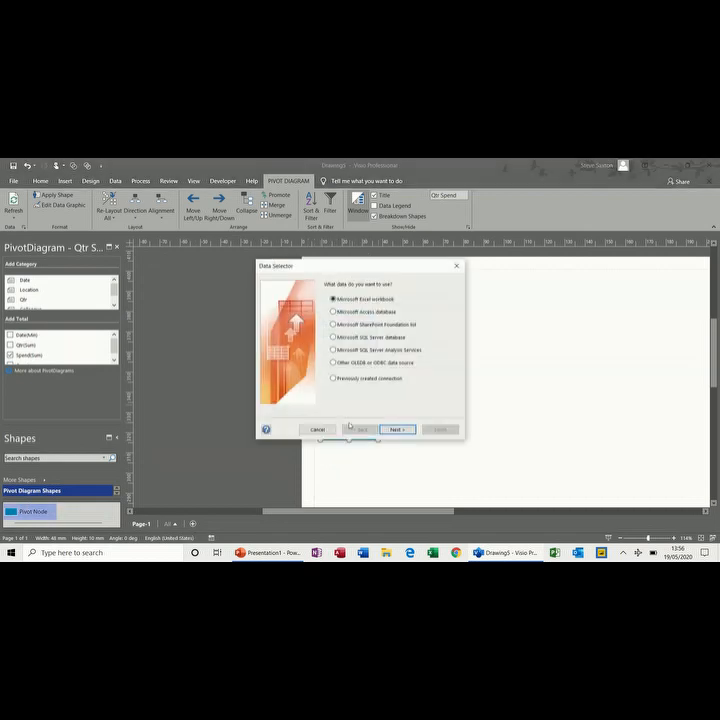
- Import all columns and rows of the Excel workbook D:\DataSource.xlsx as the new Pivot Node's data
{"action": "left_click", "coordinate": [409, 432]}
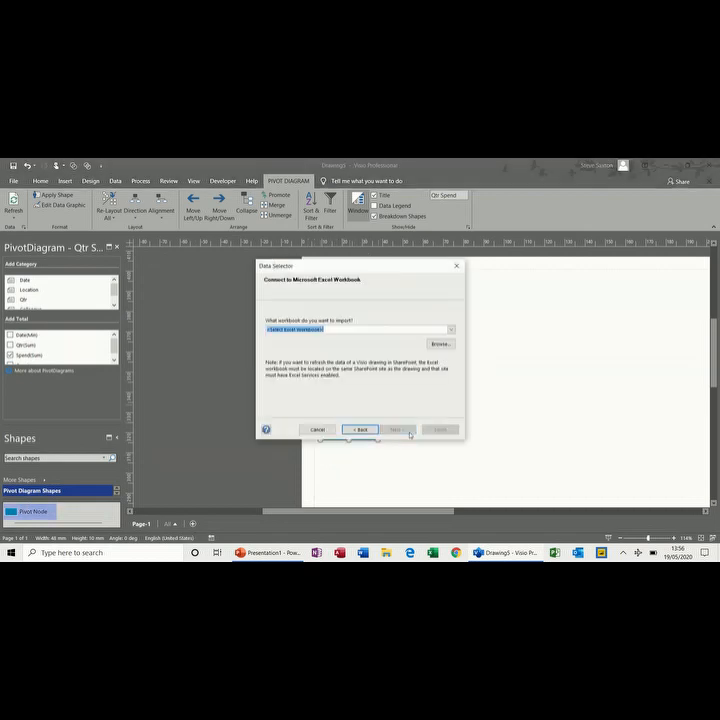
{"action": "left_click", "coordinate": [453, 333]}
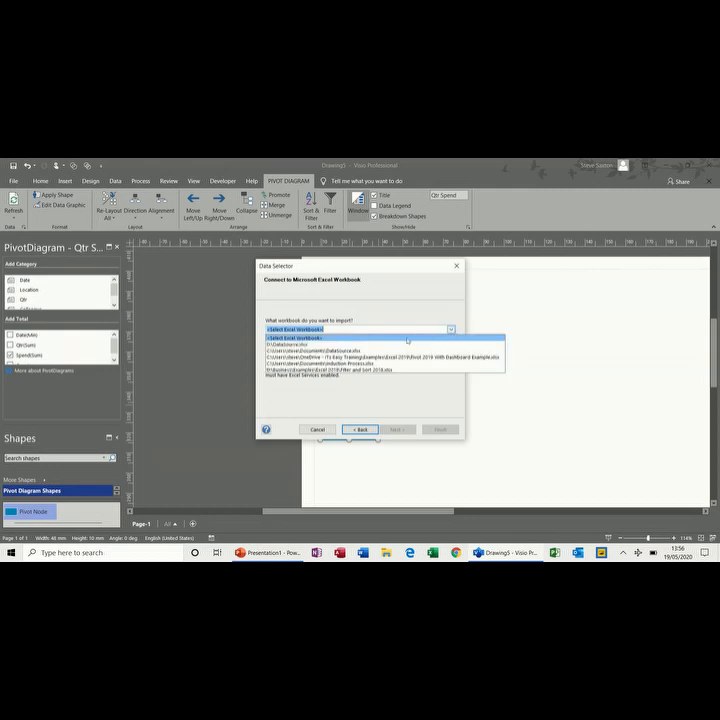
{"action": "left_click", "coordinate": [405, 344]}
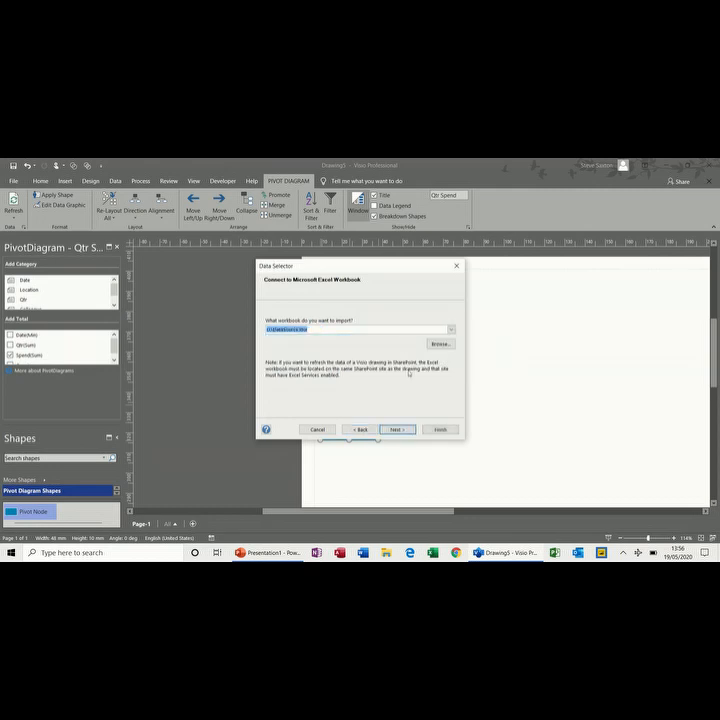
{"action": "left_click", "coordinate": [396, 430]}
{"action": "left_click", "coordinate": [396, 430]}
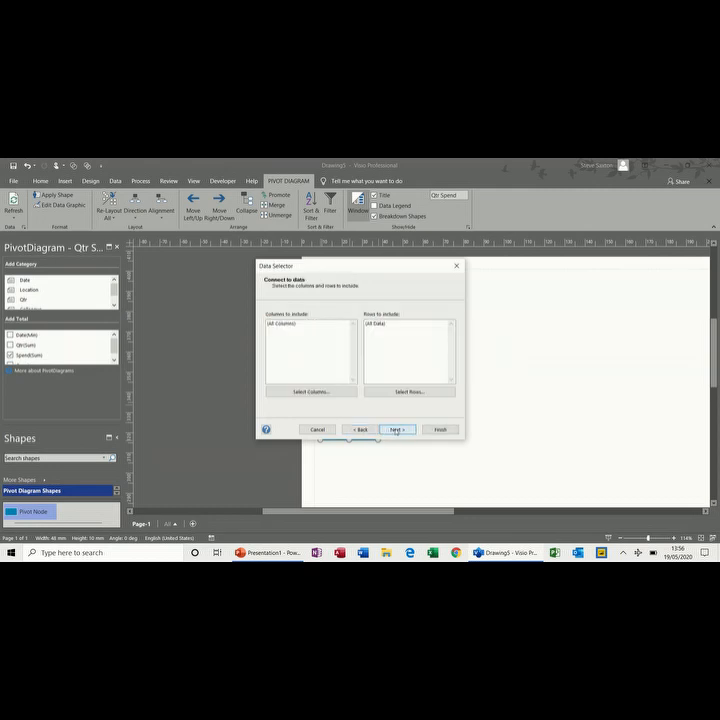
{"action": "left_click", "coordinate": [396, 430]}
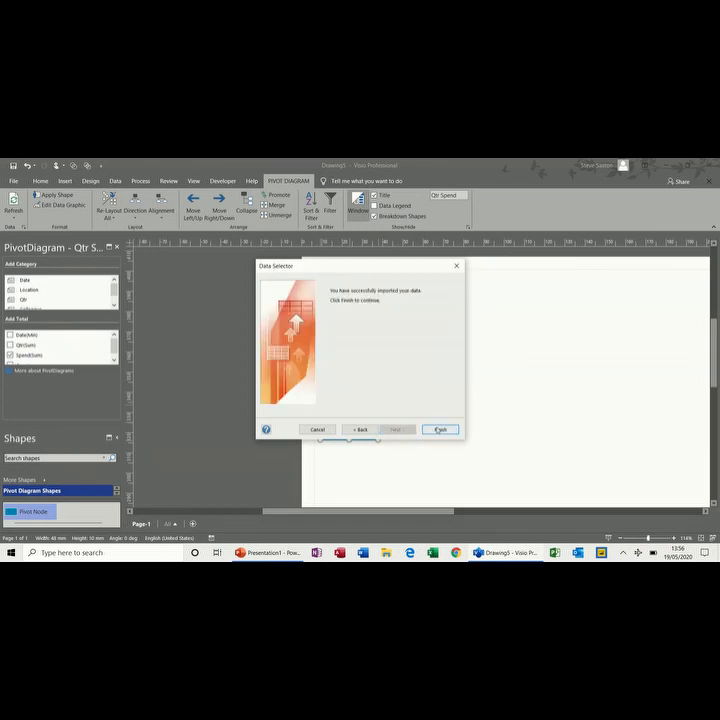
{"action": "left_click", "coordinate": [438, 429]}
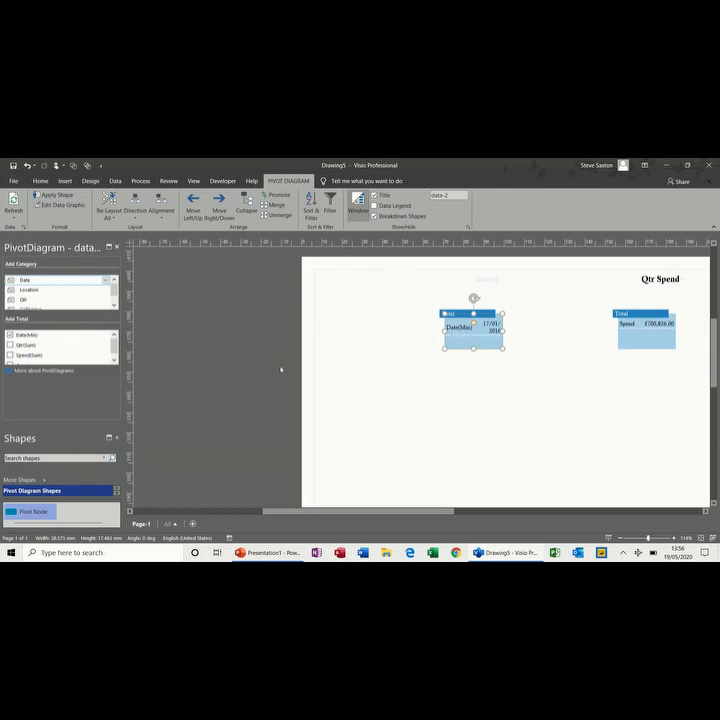
- Show Spend(Sum) instead of Date(Min) in the new Total node and move the node near the page's left margin
{"action": "left_click", "coordinate": [10, 355]}
{"action": "left_click", "coordinate": [10, 335]}
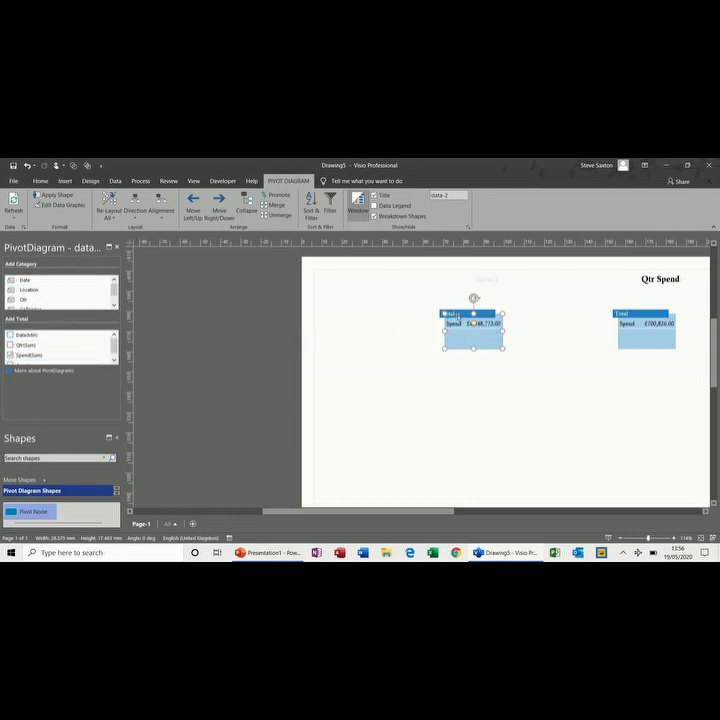
{"action": "left_click_drag", "start_coordinate": [461, 314], "coordinate": [340, 318]}
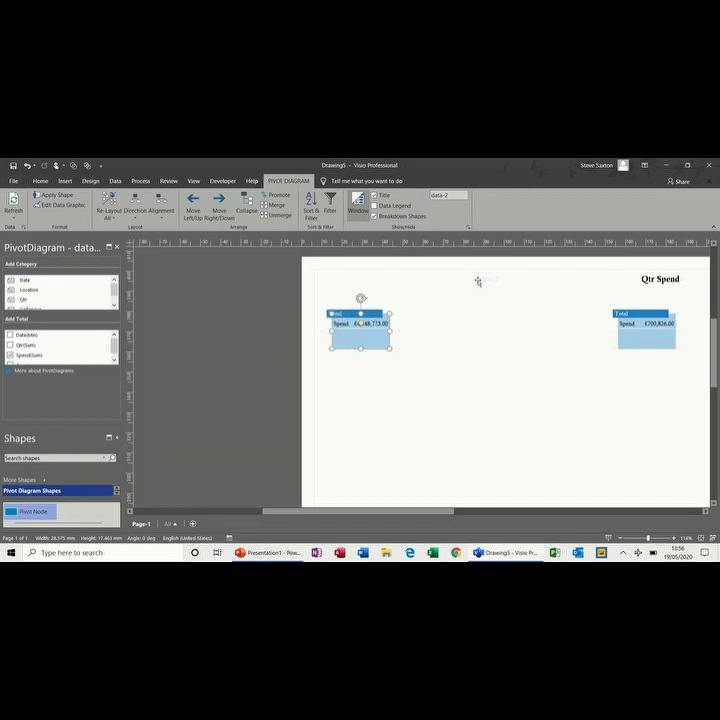
- Move the data-2 title above its Total node and change its text to Departments
{"action": "left_click", "coordinate": [480, 283]}
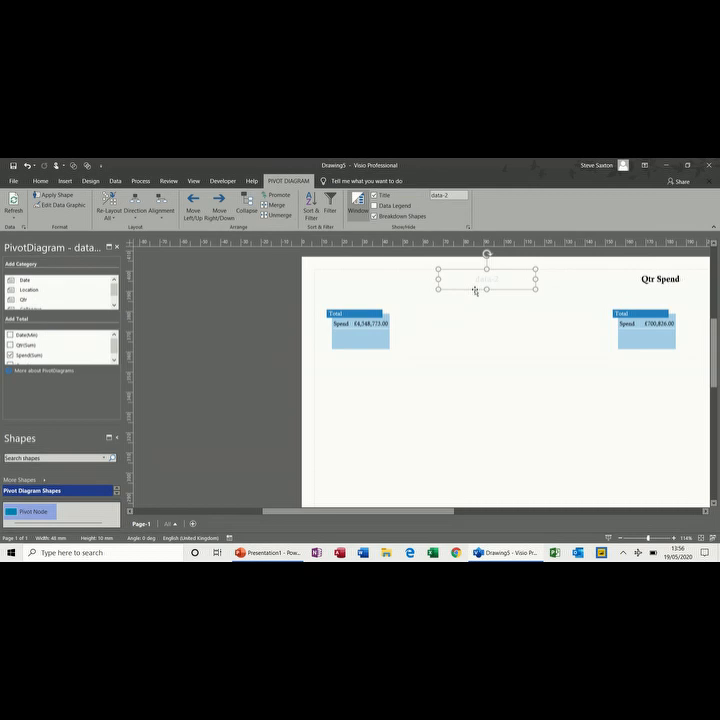
{"action": "left_click_drag", "start_coordinate": [453, 289], "coordinate": [363, 295]}
{"action": "left_click", "coordinate": [372, 295]}
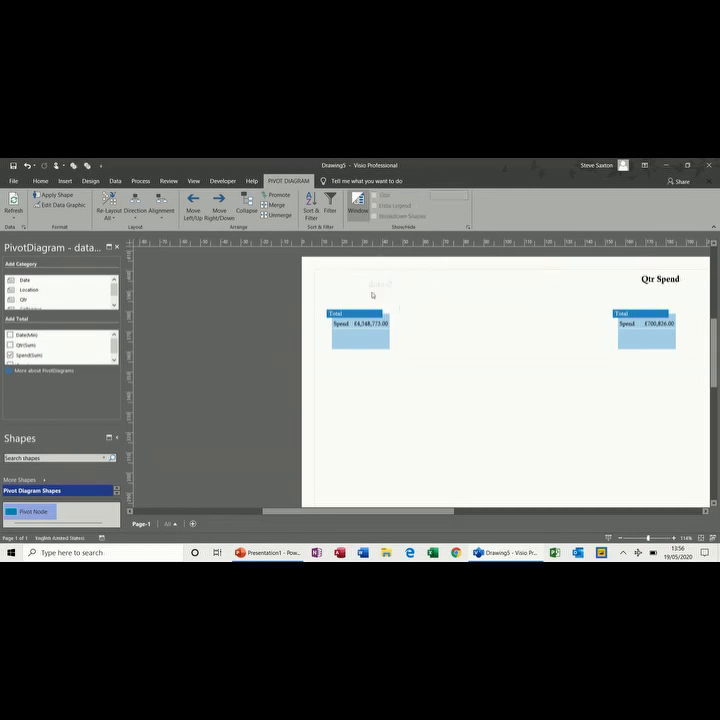
{"action": "left_click", "coordinate": [379, 288]}
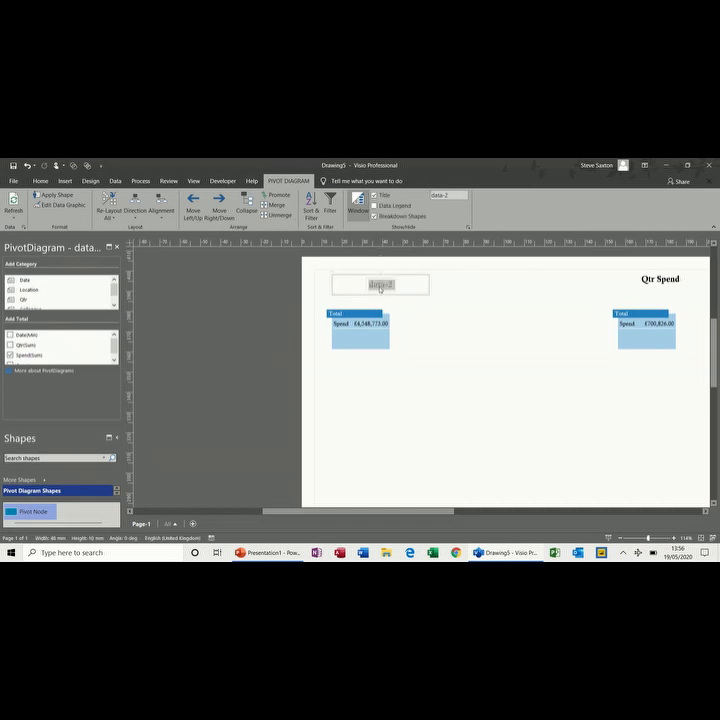
{"action": "type", "text": "Departments"}
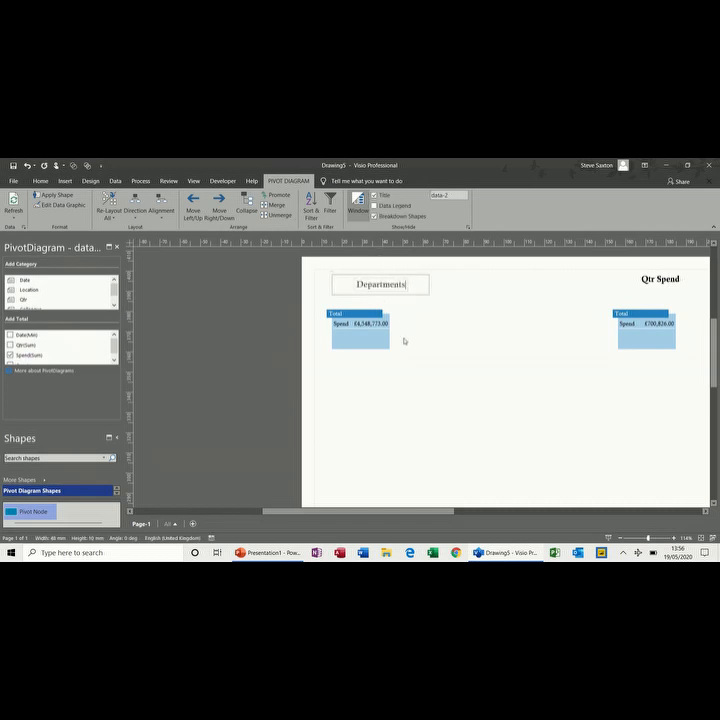
- Break down the Departments diagram's Total node by the Dept category
{"action": "left_click", "coordinate": [386, 323]}
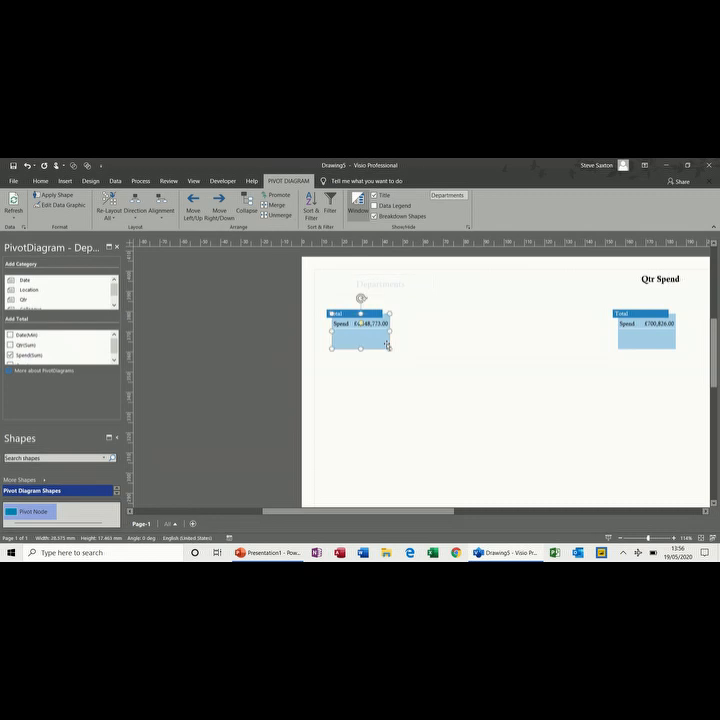
{"action": "left_click", "coordinate": [113, 306]}
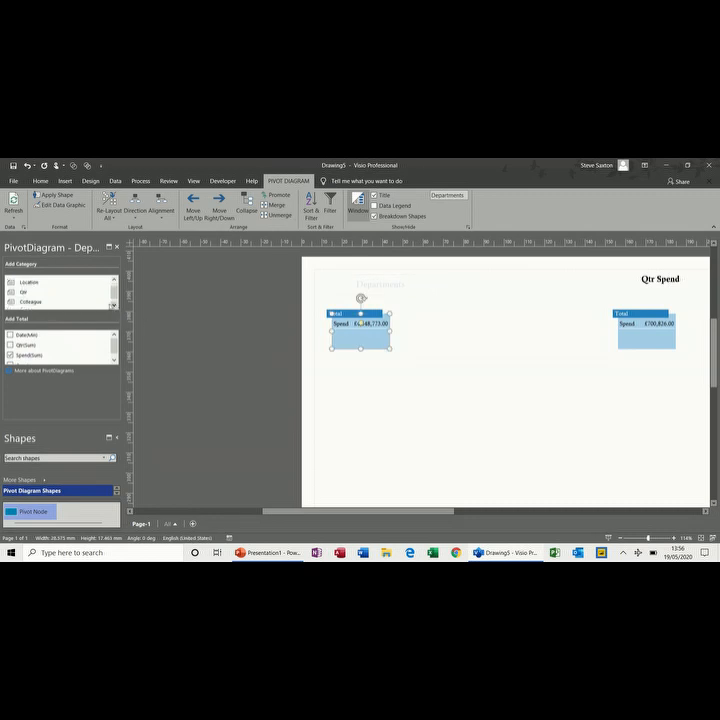
{"action": "left_click", "coordinate": [113, 281]}
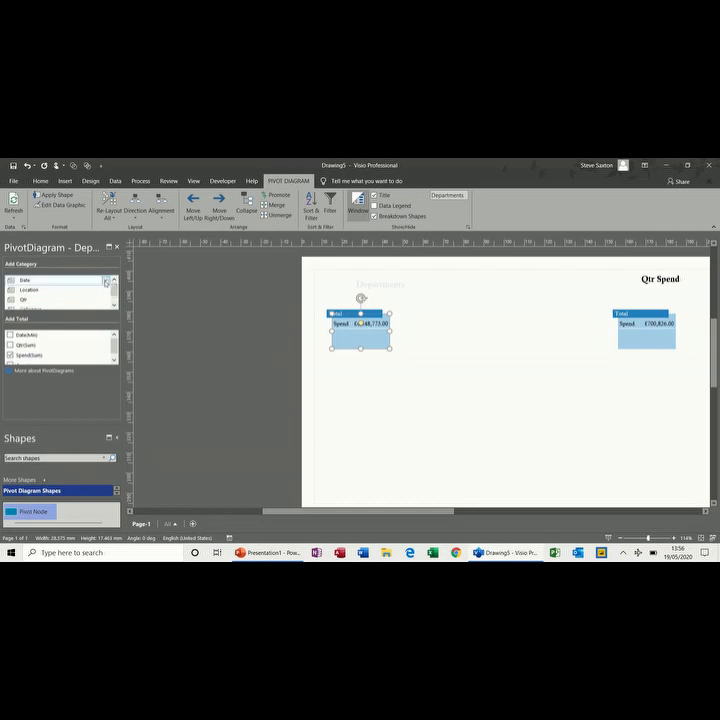
{"action": "left_click_drag", "start_coordinate": [114, 288], "coordinate": [114, 295]}
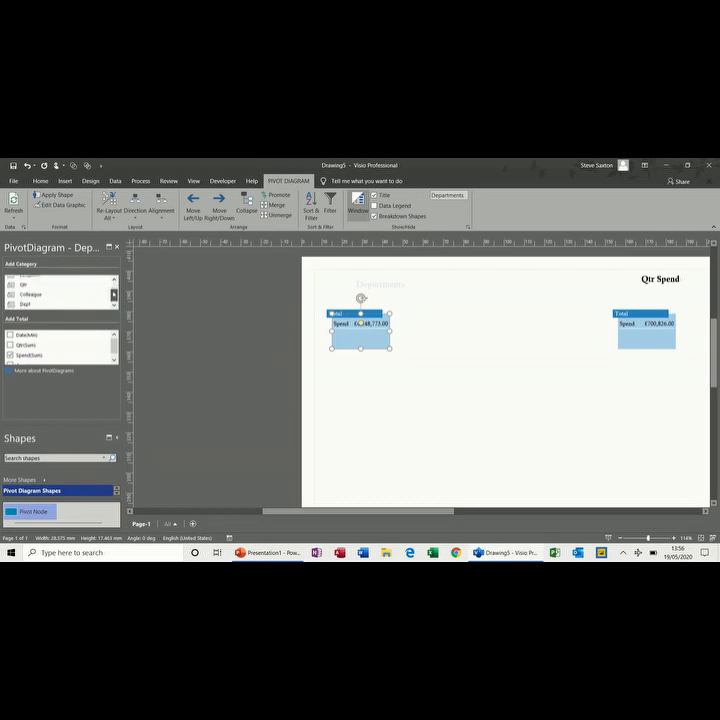
{"action": "left_click", "coordinate": [66, 302]}
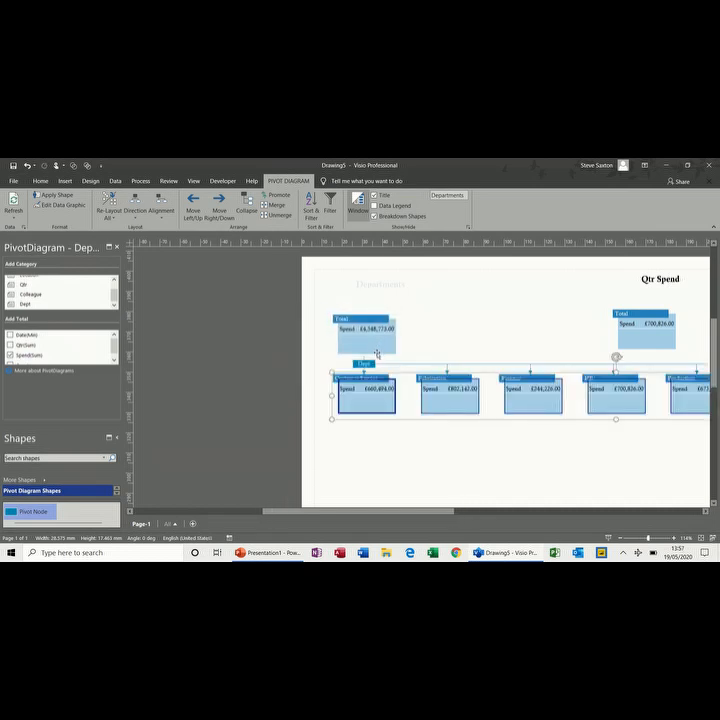
- Set the Top alignment for the Departments Total node so its department nodes stack vertically beside it
{"action": "left_click", "coordinate": [378, 349]}
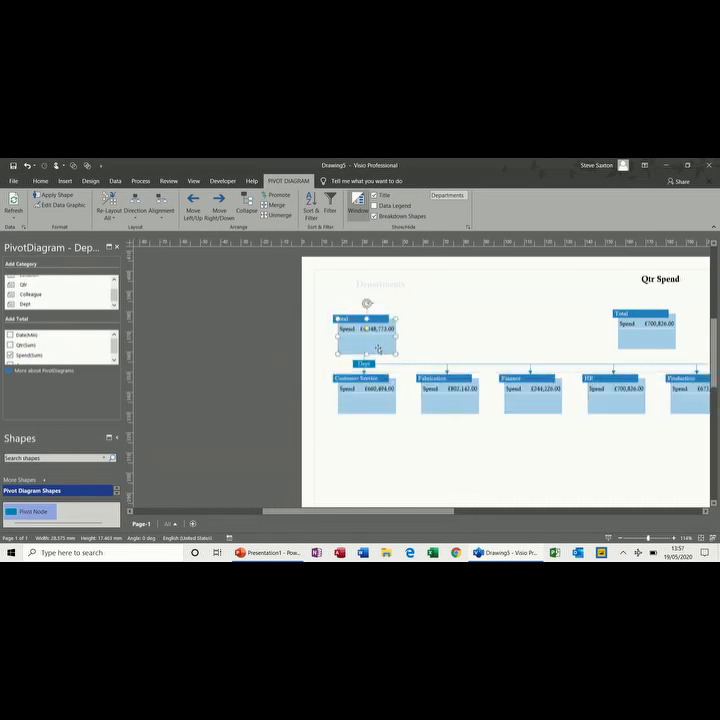
{"action": "left_click", "coordinate": [167, 216]}
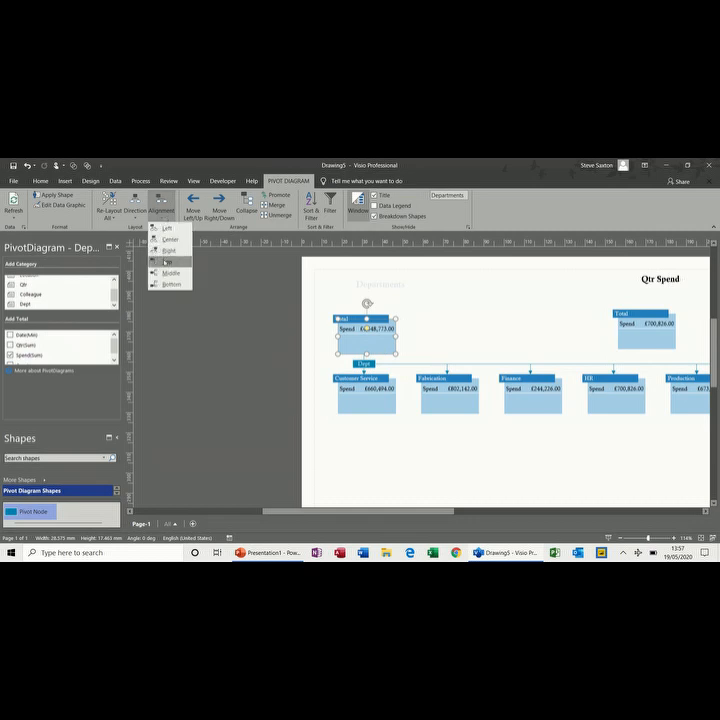
{"action": "left_click", "coordinate": [167, 261]}
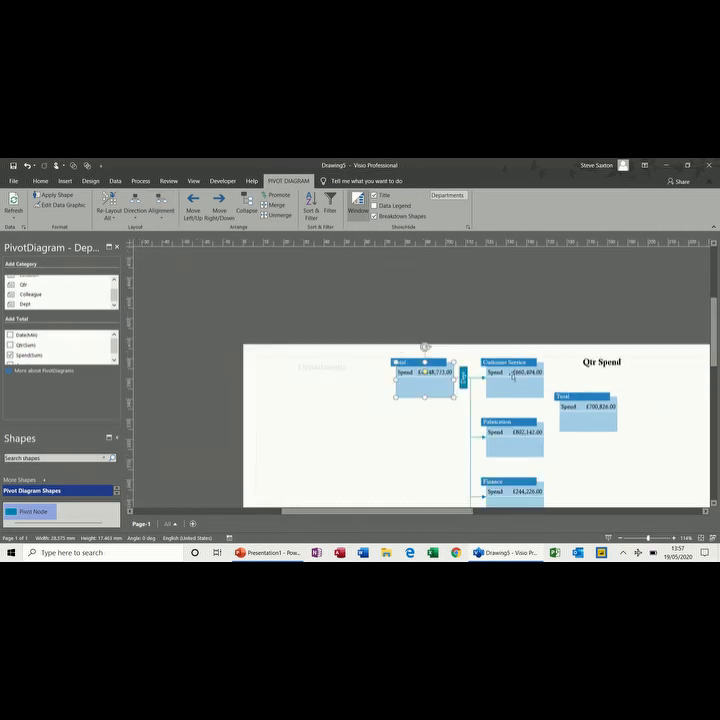
- Move the Qtr Spend title and its Total node clear of the Departments breakdown, with the title above the node
{"action": "left_click_drag", "start_coordinate": [463, 514], "coordinate": [530, 518]}
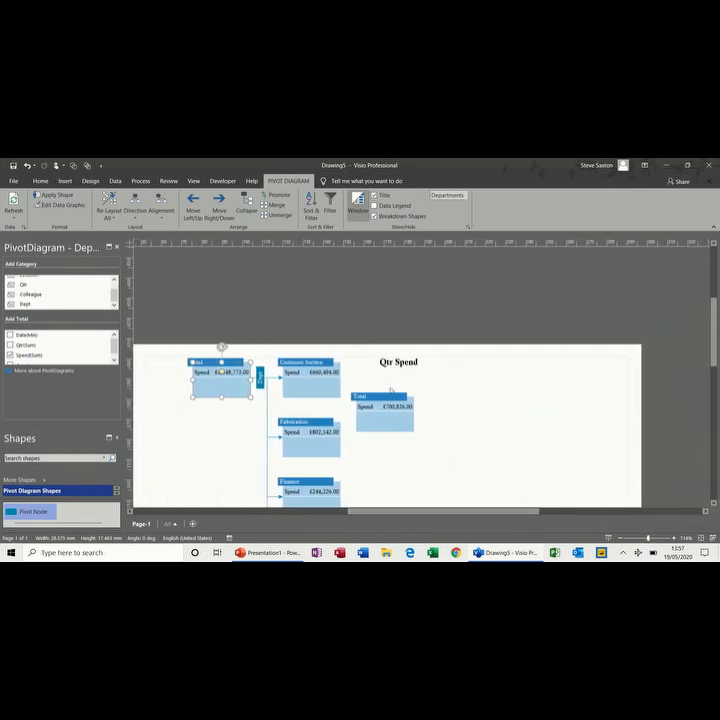
{"action": "mouse_move", "coordinate": [375, 394]}
{"action": "left_mouse_down"}
{"action": "mouse_move", "coordinate": [451, 362]}
{"action": "mouse_move", "coordinate": [517, 352]}
{"action": "mouse_move", "coordinate": [452, 345]}
{"action": "left_mouse_up"}
{"action": "left_click", "coordinate": [458, 382]}
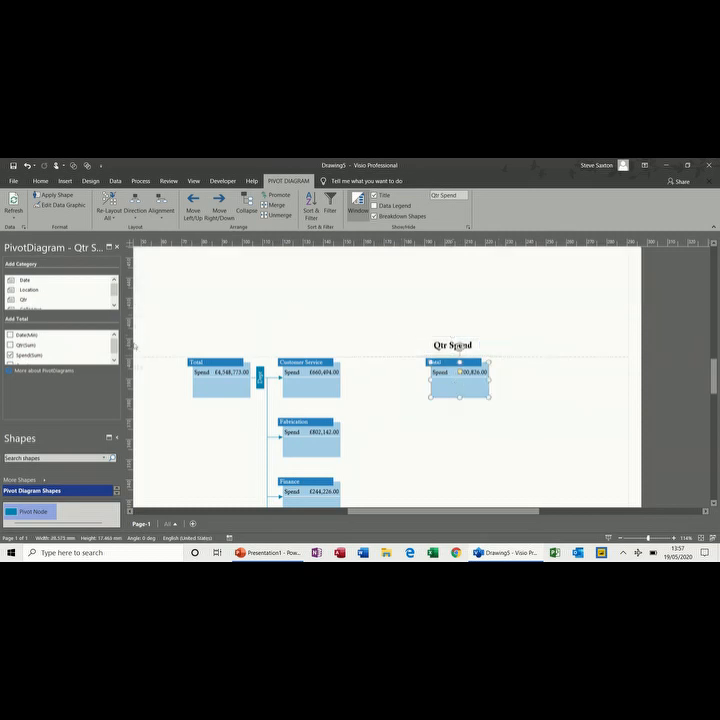
- Break down the Qtr Spend Total node by Qtr and apply the Top alignment to it
{"action": "left_click", "coordinate": [44, 299]}
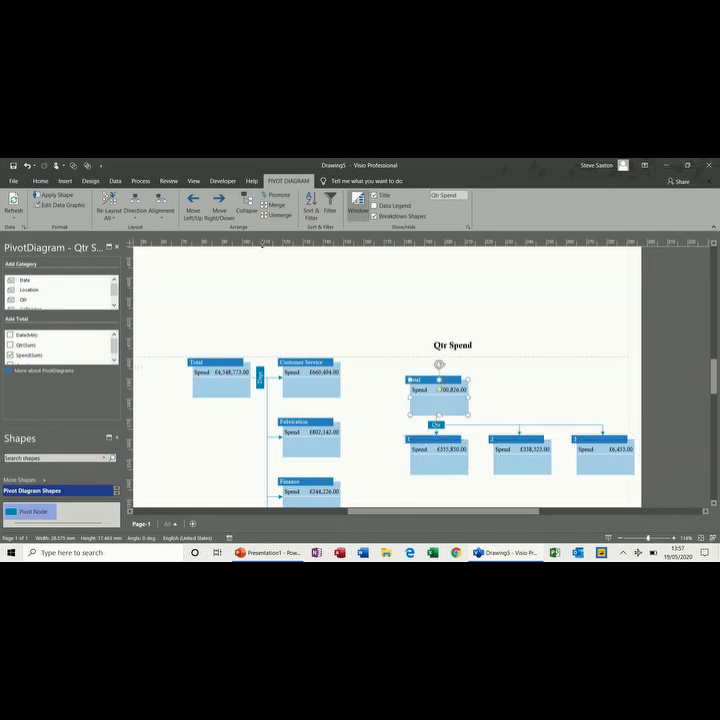
{"action": "left_click", "coordinate": [161, 207]}
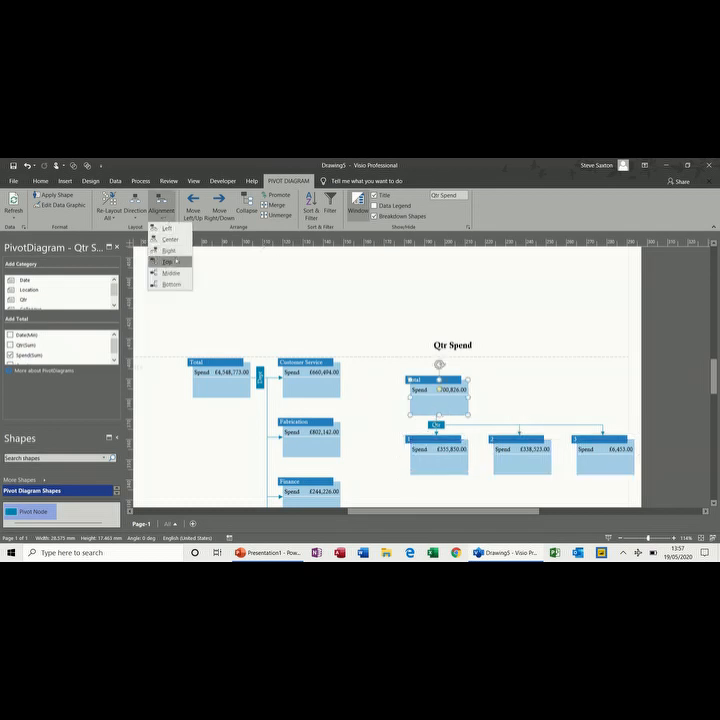
{"action": "left_click", "coordinate": [170, 262]}
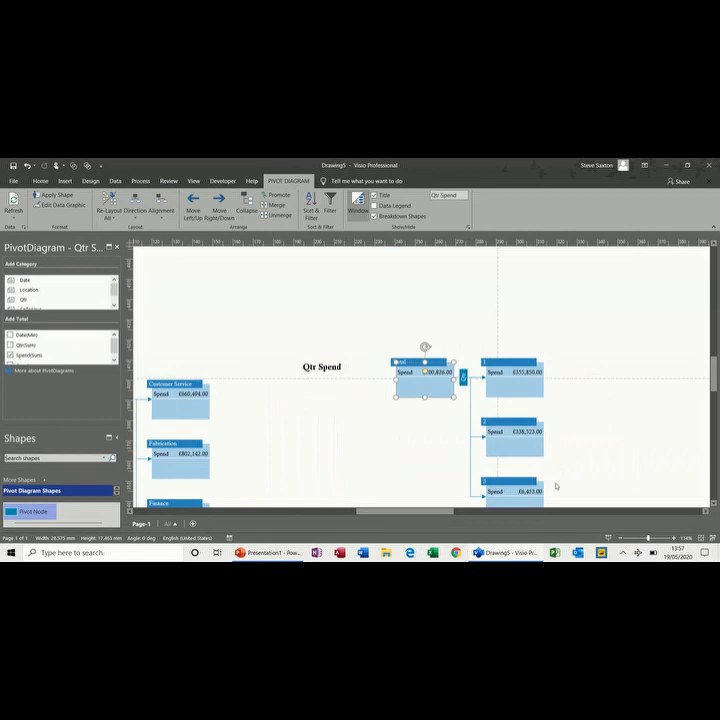
- Move the whole Qtr Spend diagram to the upper right of the page and place its title above the Total node
{"action": "left_click", "coordinate": [620, 538]}
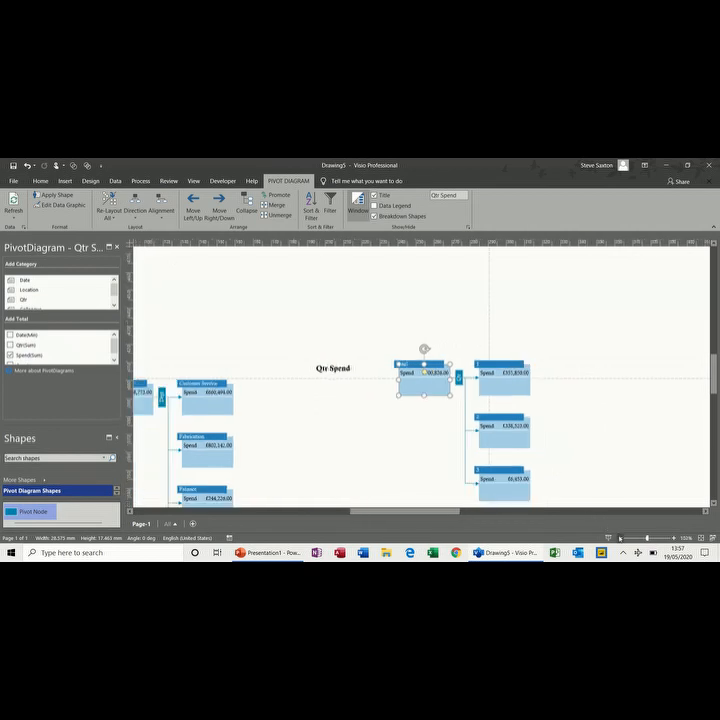
{"action": "left_click", "coordinate": [620, 538]}
{"action": "left_click", "coordinate": [620, 538]}
{"action": "left_click", "coordinate": [620, 538]}
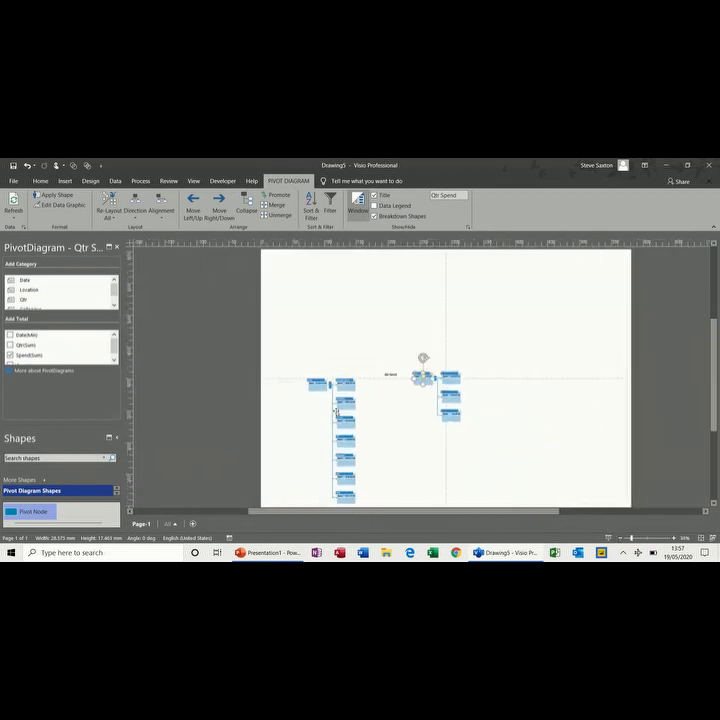
{"action": "left_click", "coordinate": [284, 382]}
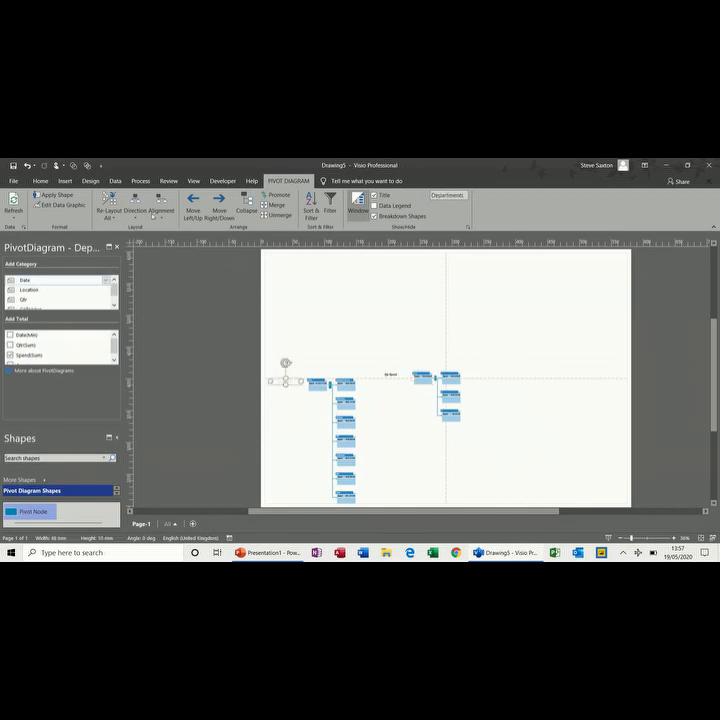
{"action": "left_click", "coordinate": [40, 181]}
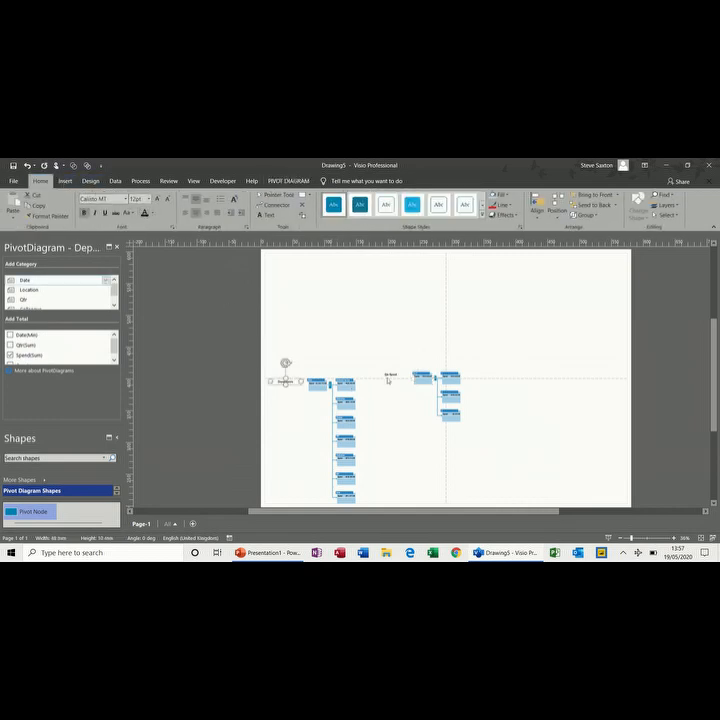
{"action": "left_click_drag", "start_coordinate": [407, 366], "coordinate": [481, 431]}
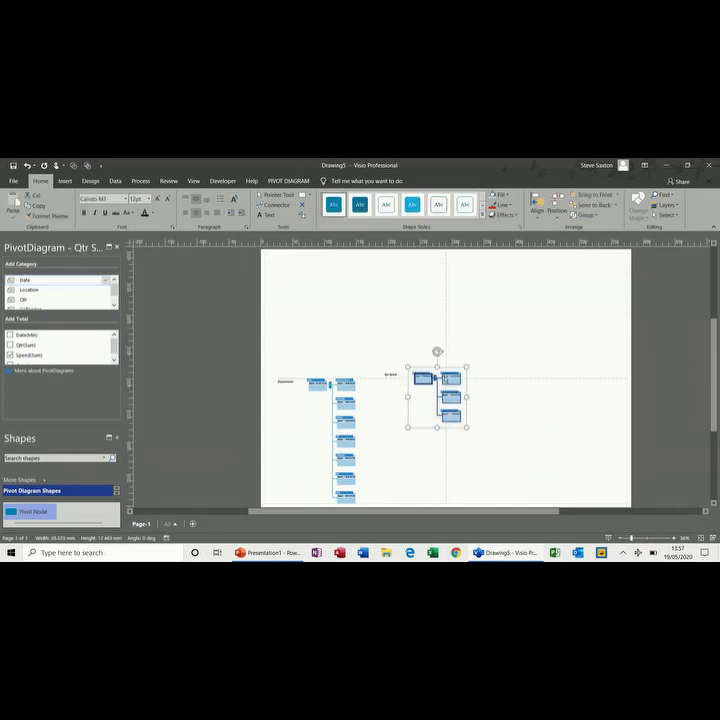
{"action": "left_click_drag", "start_coordinate": [444, 369], "coordinate": [421, 266]}
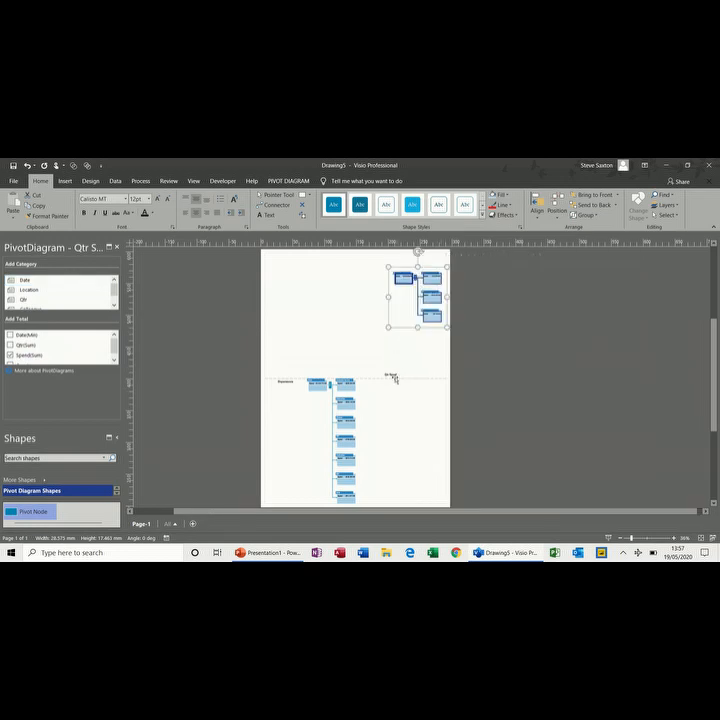
{"action": "left_click", "coordinate": [391, 375]}
{"action": "left_click_drag", "start_coordinate": [390, 374], "coordinate": [407, 262]}
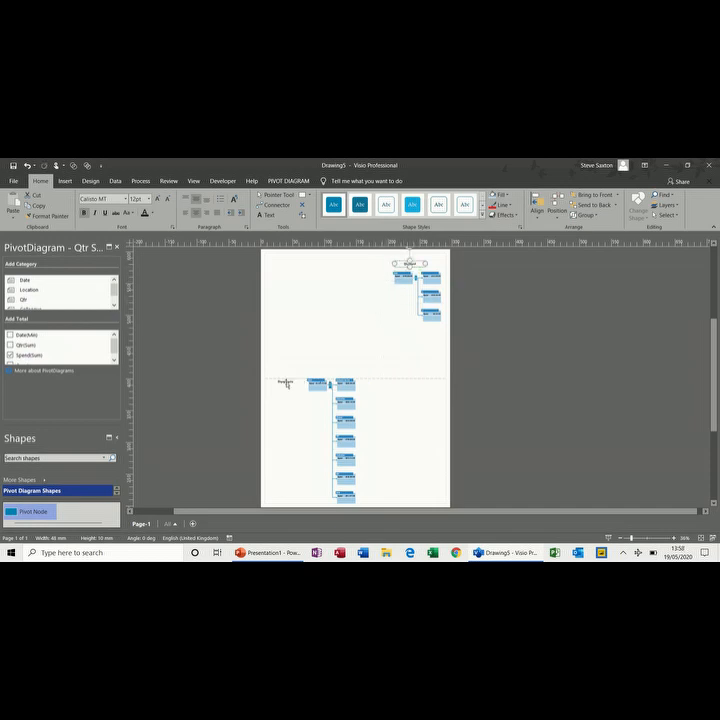
- Move the Departments title and all its nodes to the upper left of the page, level with the Qtr Spend diagram
{"action": "left_click_drag", "start_coordinate": [285, 381], "coordinate": [274, 262]}
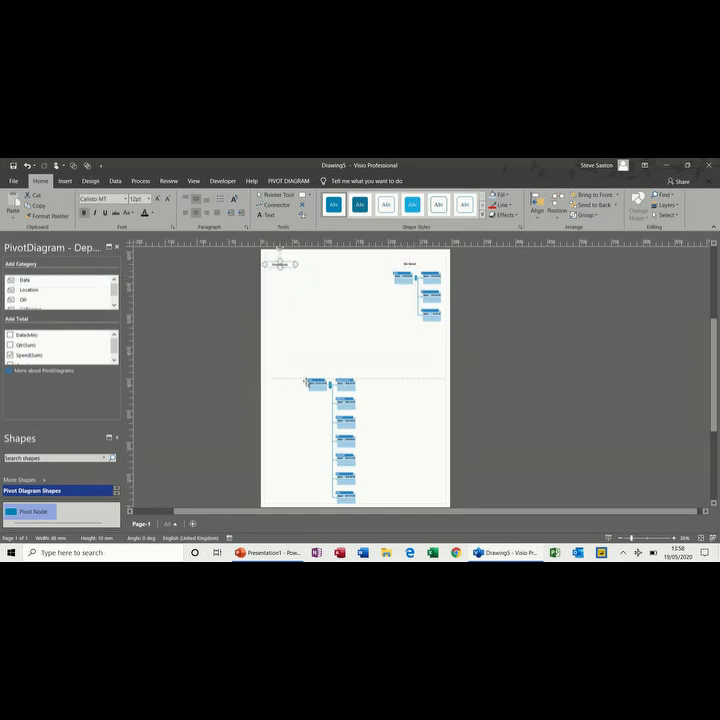
{"action": "left_click_drag", "start_coordinate": [302, 368], "coordinate": [379, 498]}
{"action": "left_click_drag", "start_coordinate": [348, 362], "coordinate": [329, 293]}
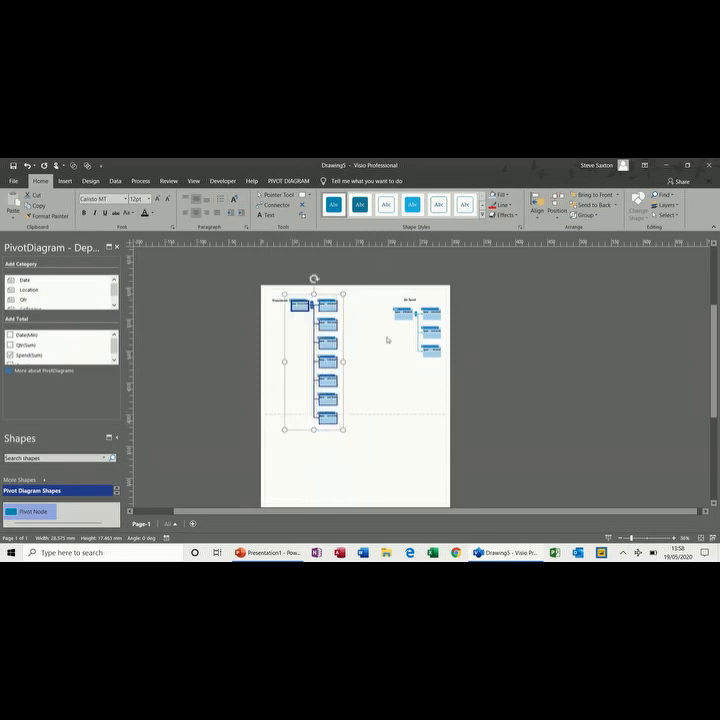
{"action": "left_click", "coordinate": [372, 410]}
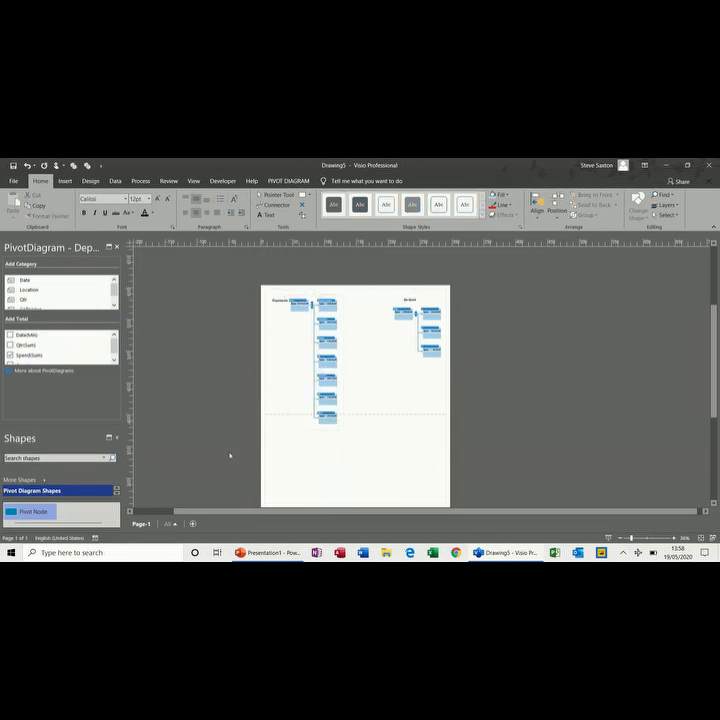
- Place a third Pivot Node below the Departments diagram and import the data worksheet of D:\DataSource.xlsx into it
{"action": "left_click_drag", "start_coordinate": [12, 514], "coordinate": [289, 453]}
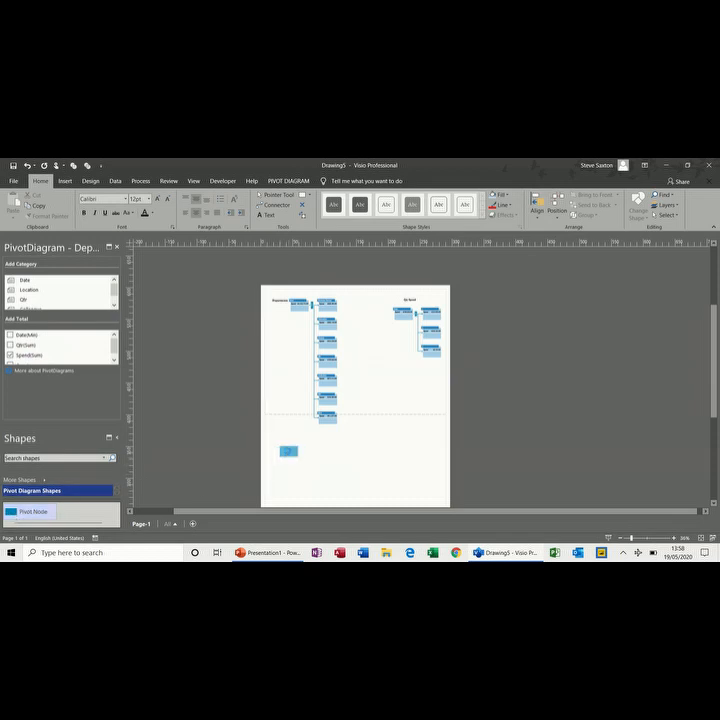
{"action": "left_click", "coordinate": [397, 429]}
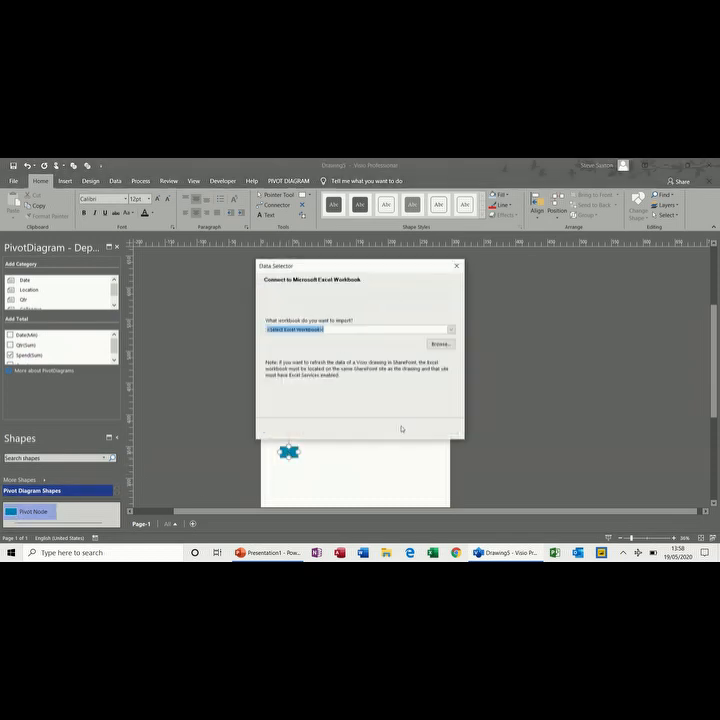
{"action": "left_click", "coordinate": [451, 329]}
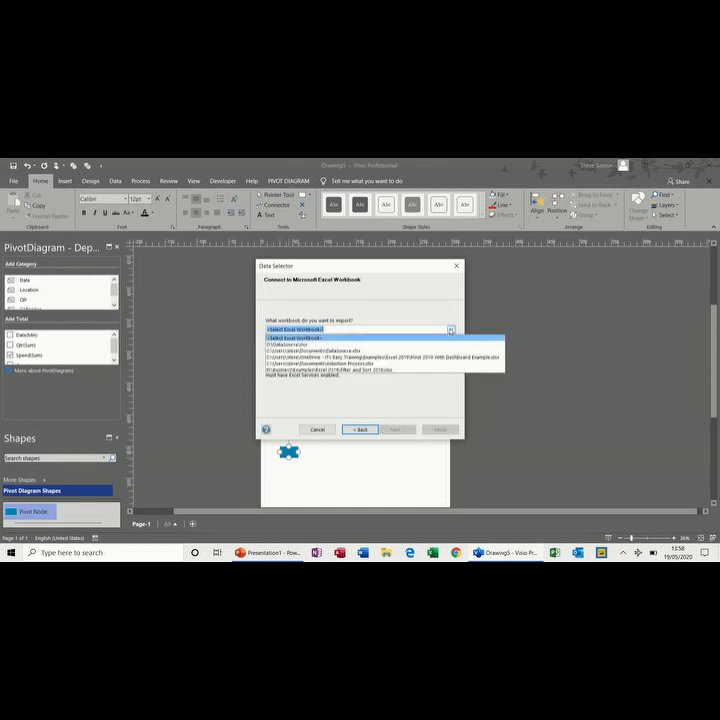
{"action": "left_click", "coordinate": [406, 344]}
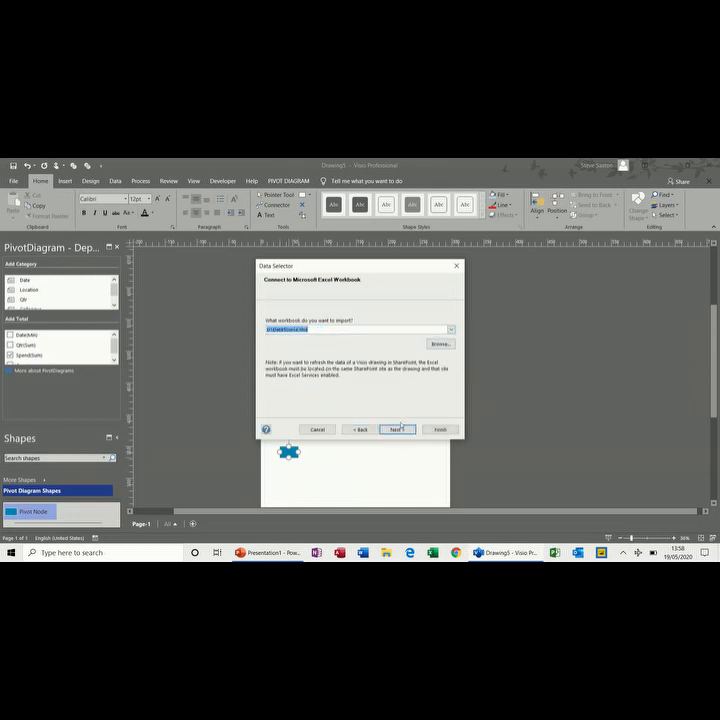
{"action": "left_click", "coordinate": [398, 429]}
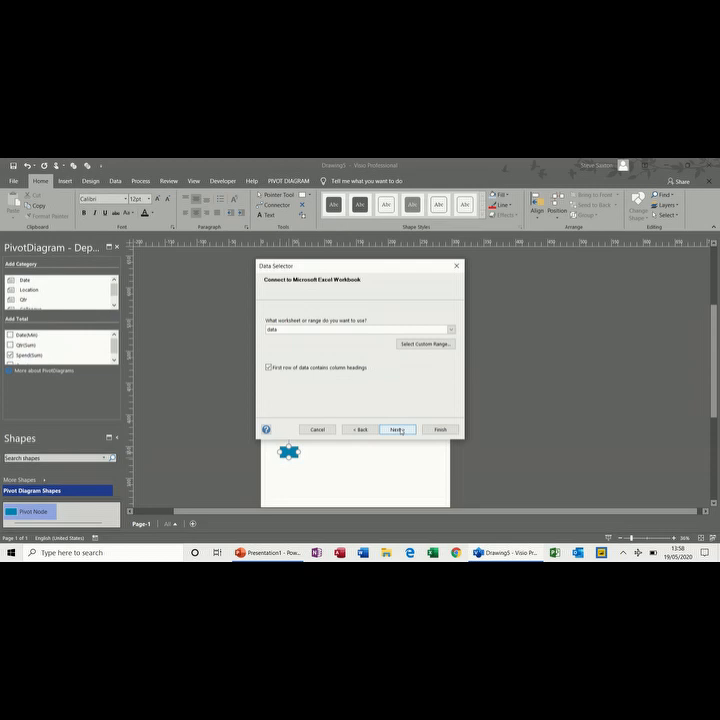
{"action": "left_click", "coordinate": [400, 430]}
{"action": "left_click", "coordinate": [400, 430]}
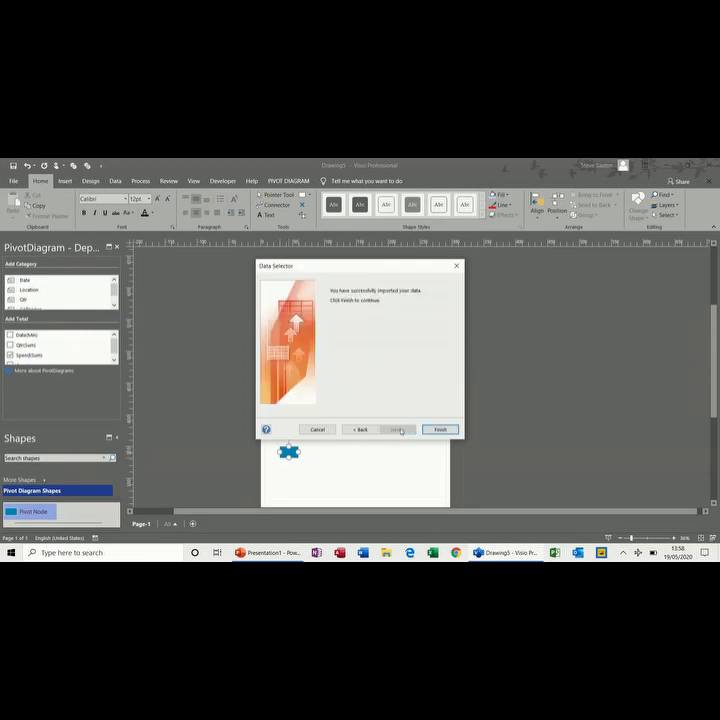
{"action": "left_click", "coordinate": [440, 429]}
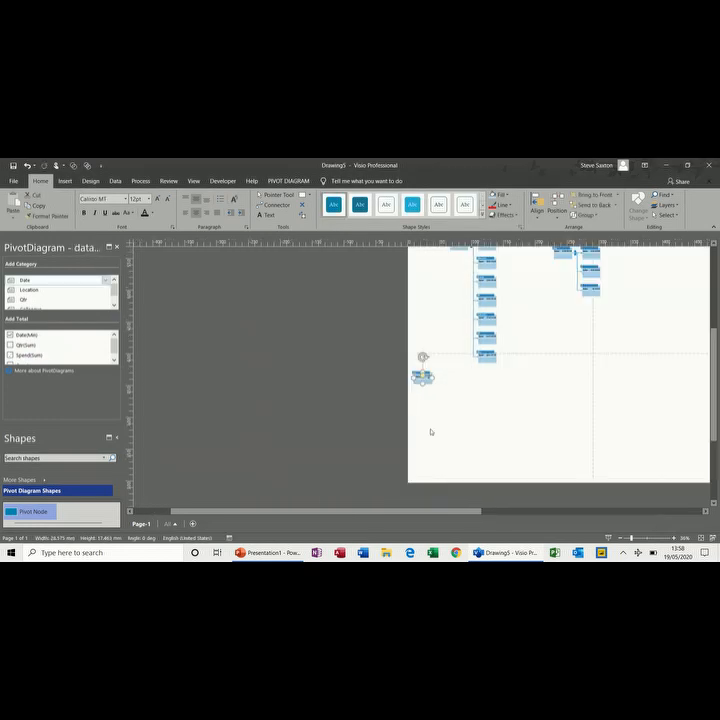
- Show Spend(Sum) instead of Date(Min) in the third Total node with Top alignment, and position it below the Departments diagram
{"action": "left_click", "coordinate": [10, 355]}
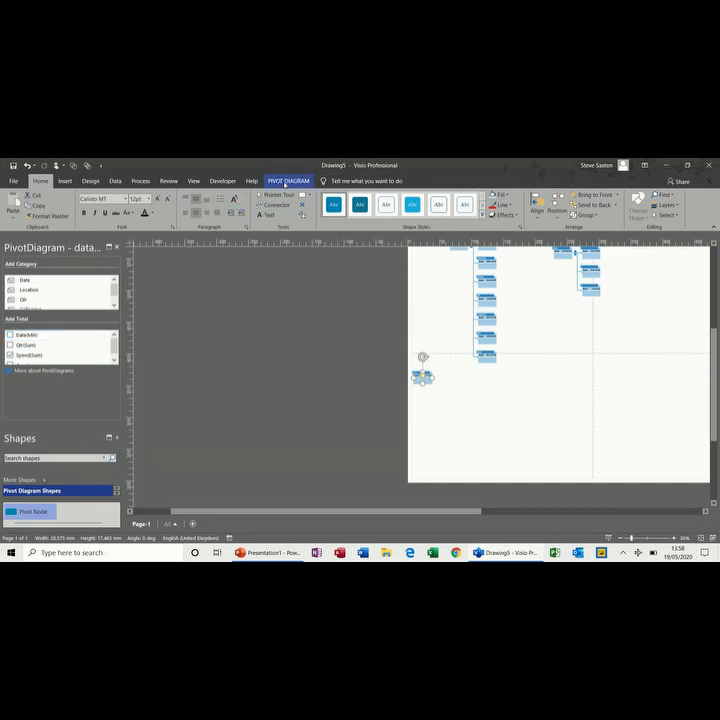
{"action": "left_click", "coordinate": [285, 182]}
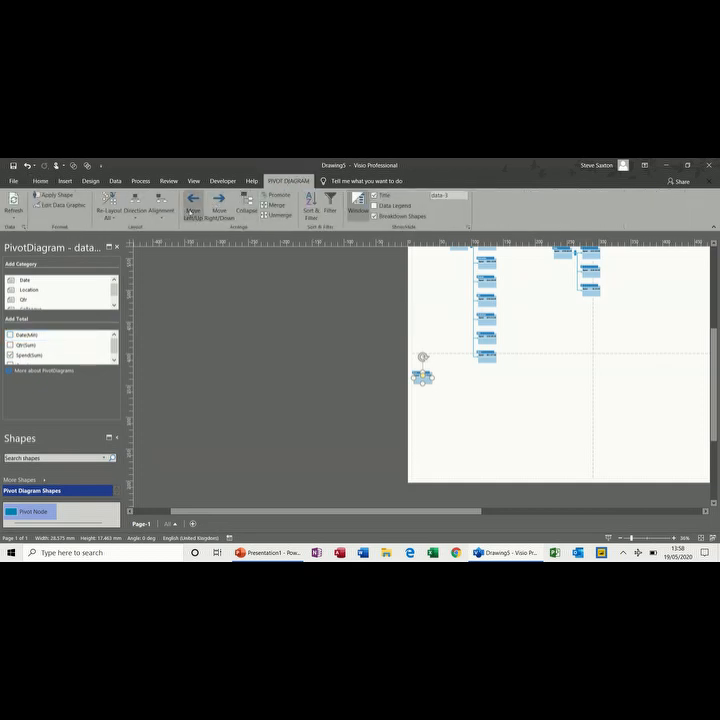
{"action": "left_click", "coordinate": [161, 207]}
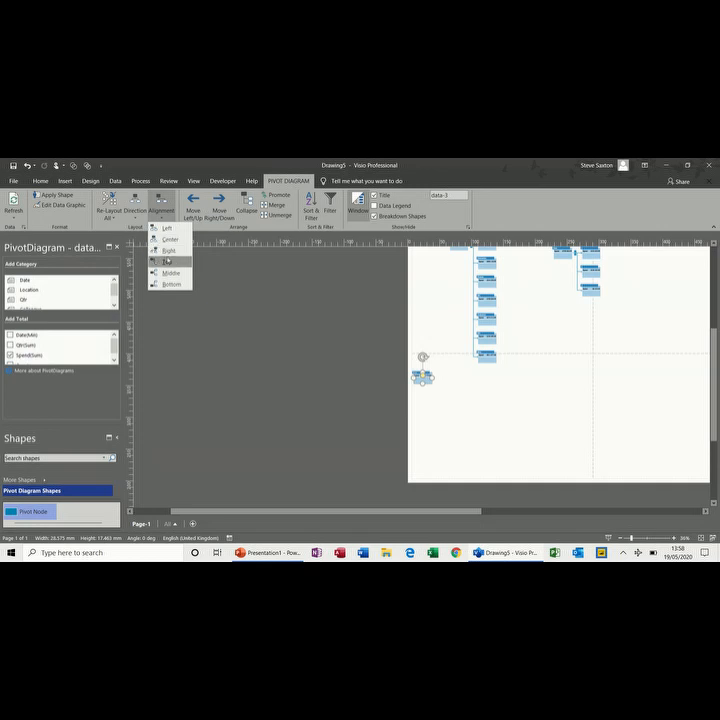
{"action": "left_click", "coordinate": [168, 261]}
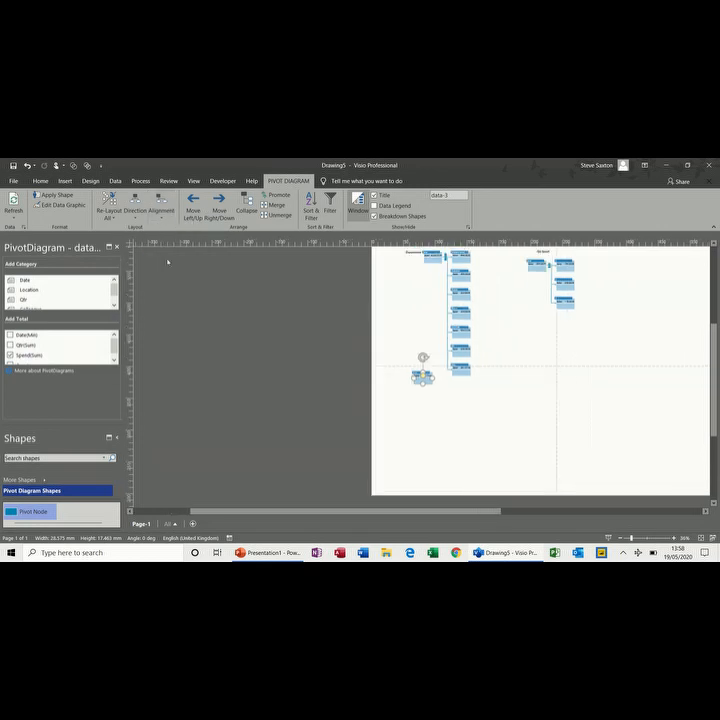
{"action": "left_click_drag", "start_coordinate": [420, 378], "coordinate": [397, 390]}
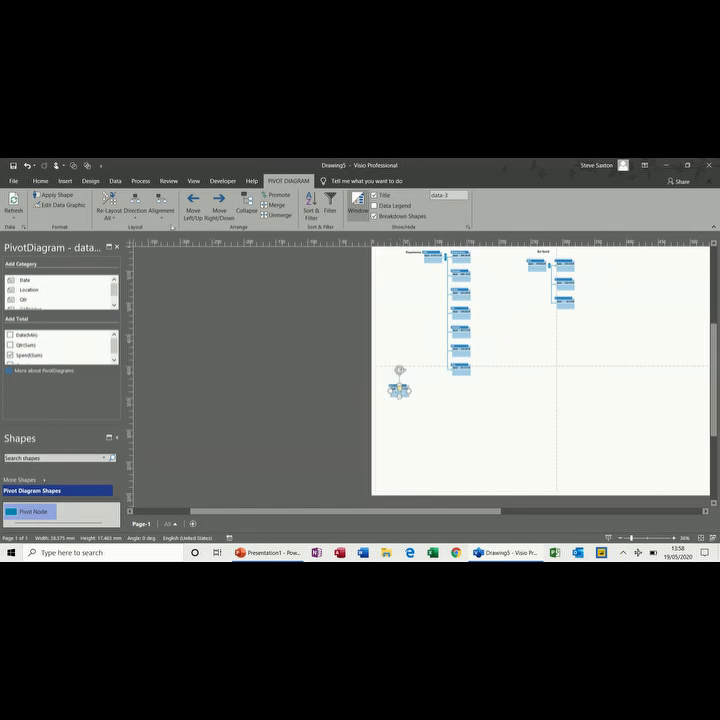
- Set the third Total node's alignment to Left and break it down by Colleague
{"action": "left_click", "coordinate": [161, 205]}
{"action": "left_click", "coordinate": [168, 228]}
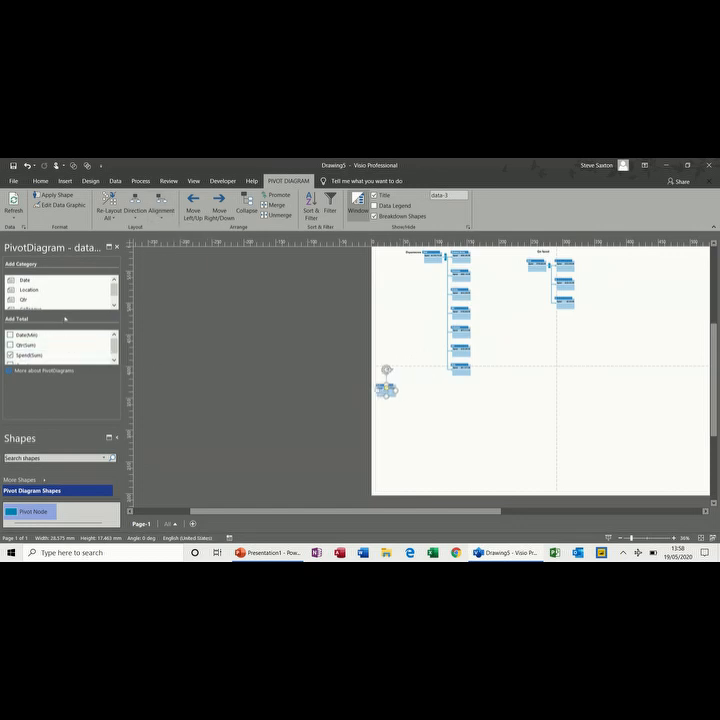
{"action": "scroll", "coordinate": [65, 300], "scroll_direction": "down", "scroll_amount": 1}
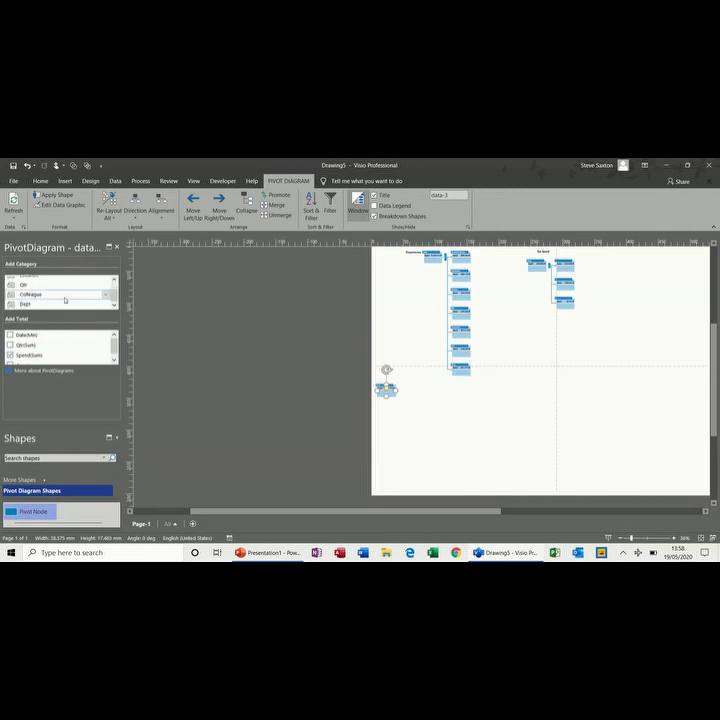
{"action": "left_click", "coordinate": [64, 297]}
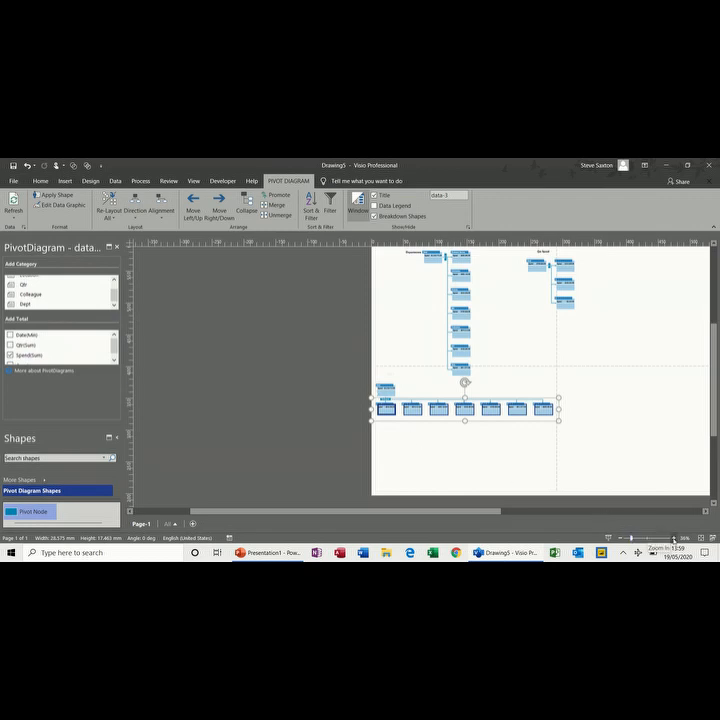
- Break down the first colleague's node in the third diagram by Qtr
{"action": "left_click", "coordinate": [673, 539]}
{"action": "left_click", "coordinate": [673, 539]}
{"action": "left_click", "coordinate": [673, 539]}
{"action": "left_click", "coordinate": [673, 539]}
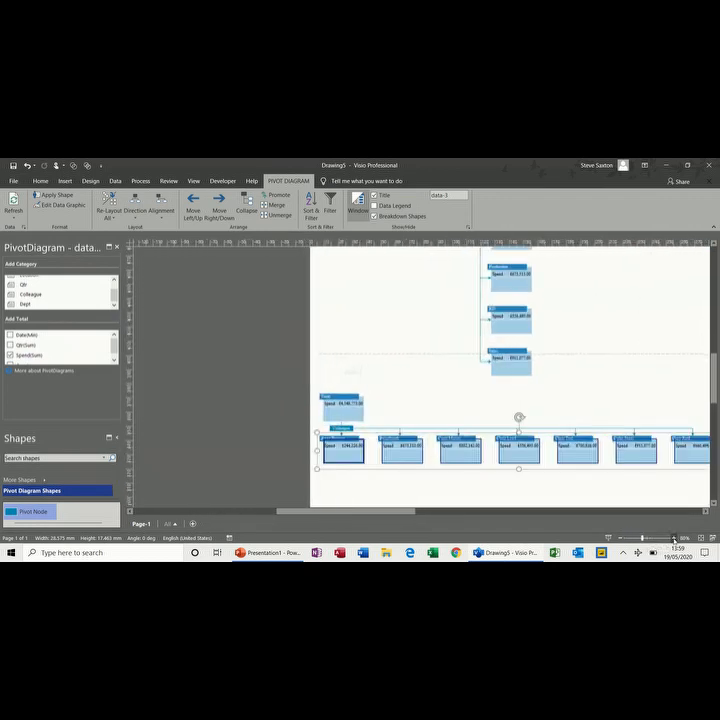
{"action": "left_click_drag", "start_coordinate": [715, 387], "coordinate": [716, 408]}
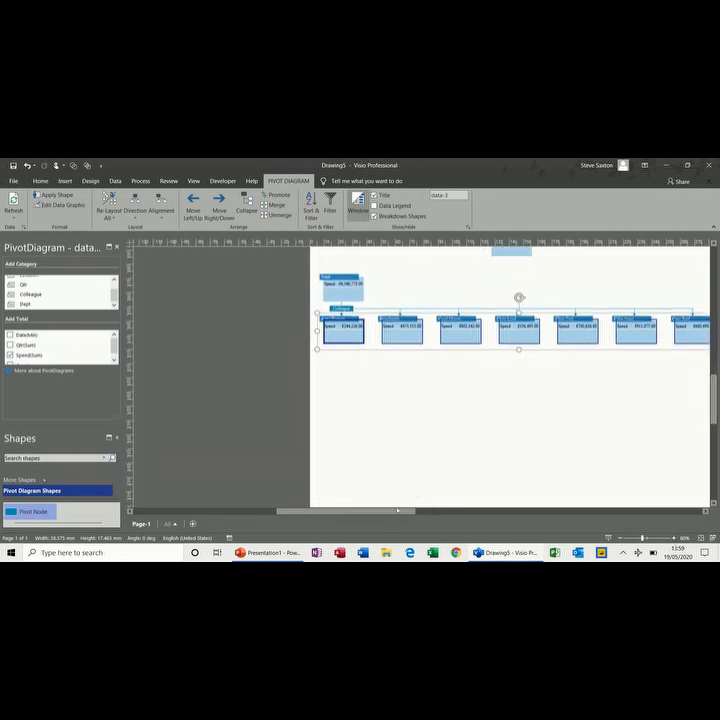
{"action": "left_click_drag", "start_coordinate": [397, 513], "coordinate": [420, 513]}
{"action": "left_click", "coordinate": [280, 382]}
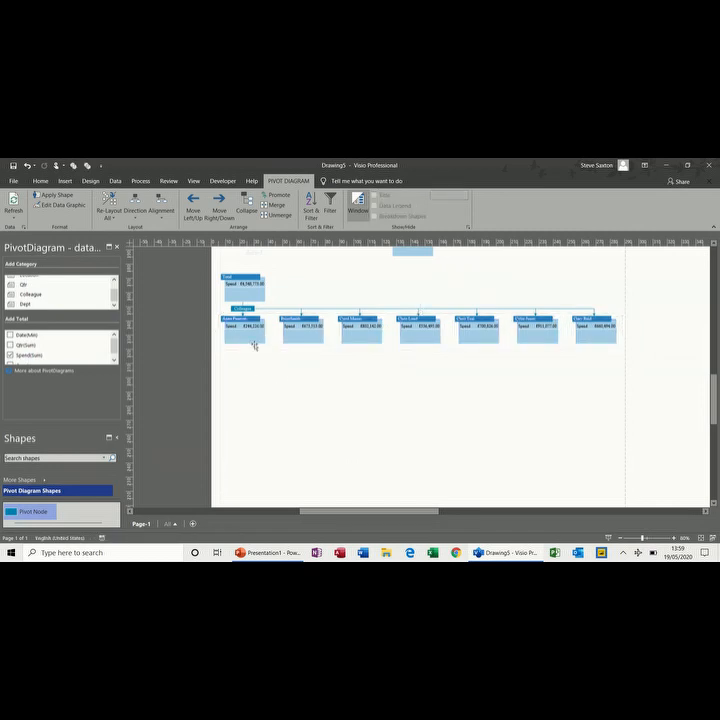
{"action": "left_click", "coordinate": [254, 341]}
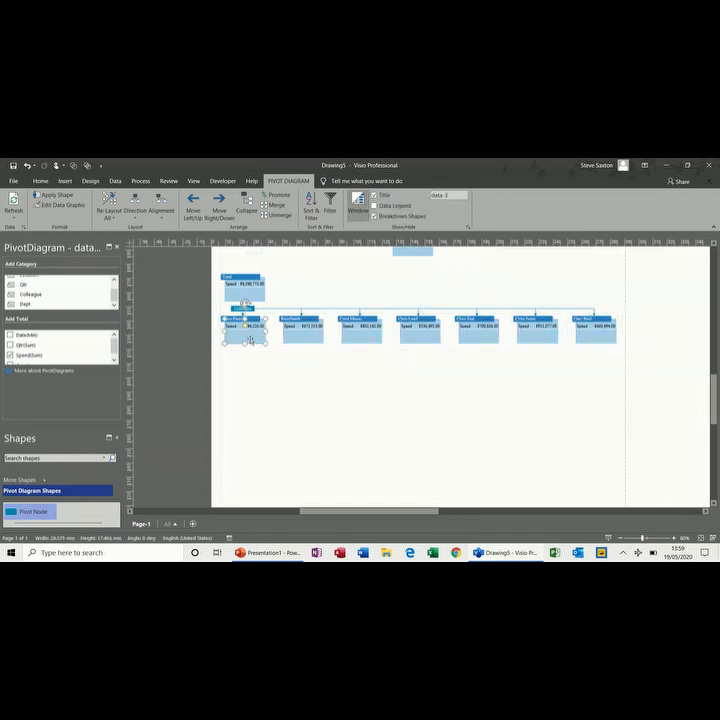
{"action": "left_click", "coordinate": [51, 287]}
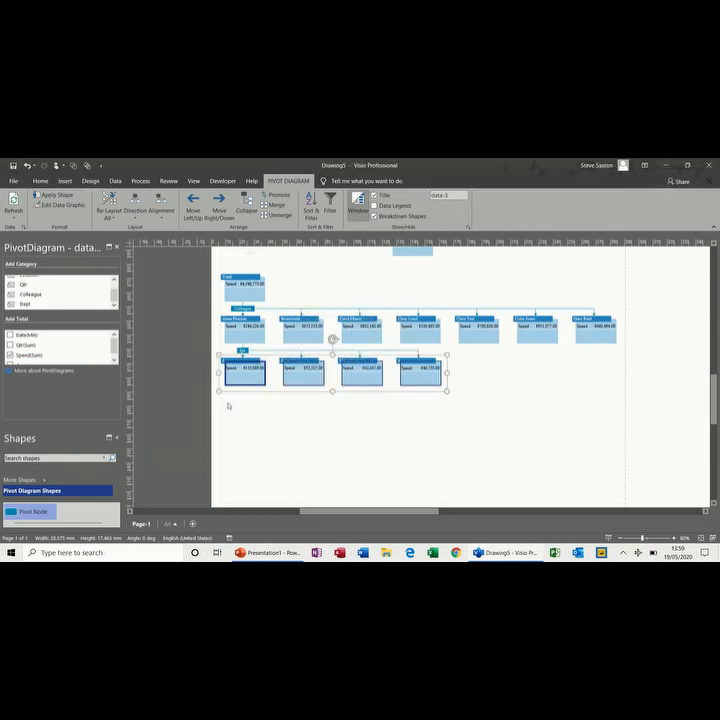
- Set the alignment of the first colleague's quarter nodes to Top so they stack vertically
{"action": "left_click", "coordinate": [248, 337]}
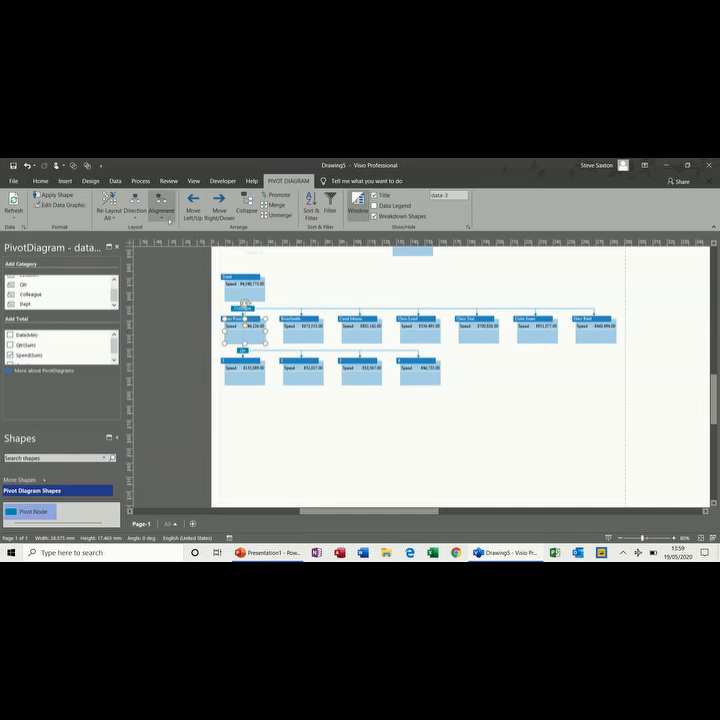
{"action": "left_click", "coordinate": [161, 206]}
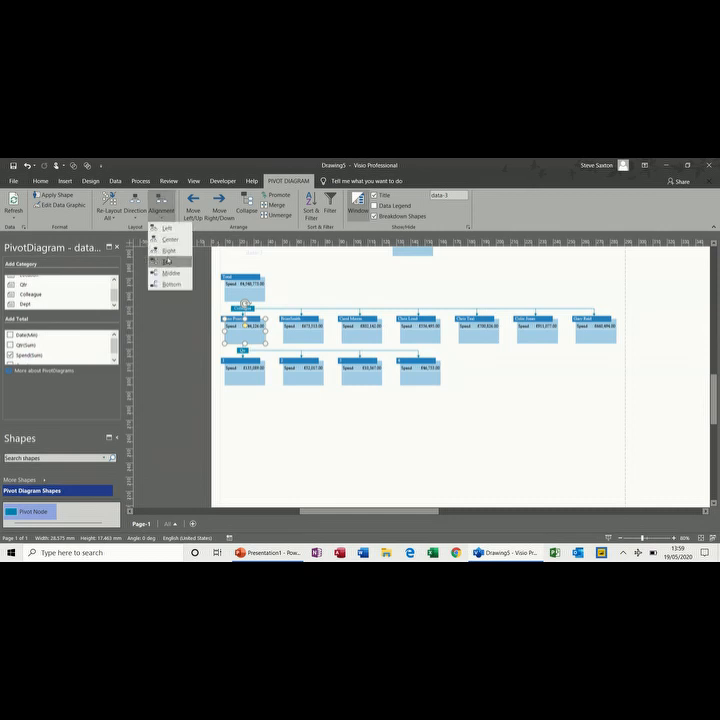
{"action": "left_click", "coordinate": [168, 262]}
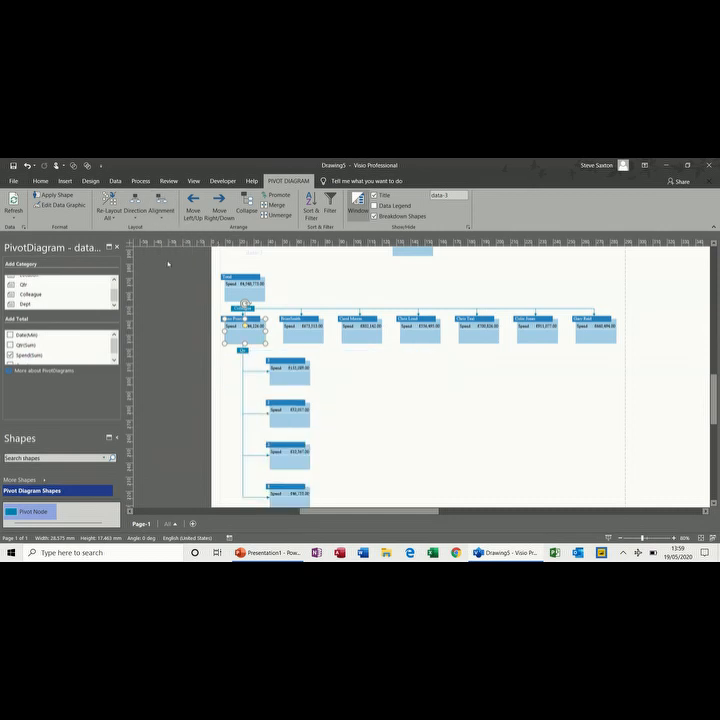
- Break down the second quarter's node by Location and set the alignment of its location nodes to Left
{"action": "left_click", "coordinate": [307, 422]}
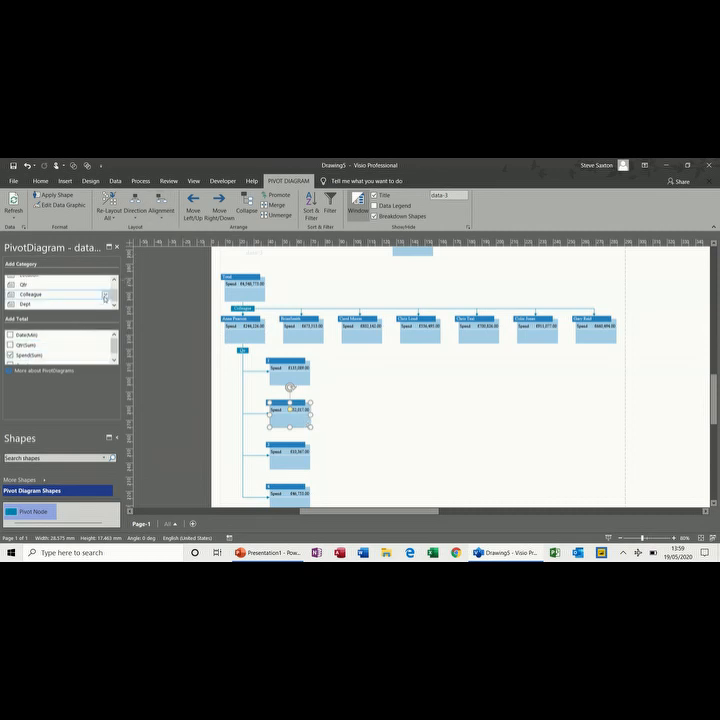
{"action": "scroll", "coordinate": [76, 295], "scroll_direction": "up", "scroll_amount": 2}
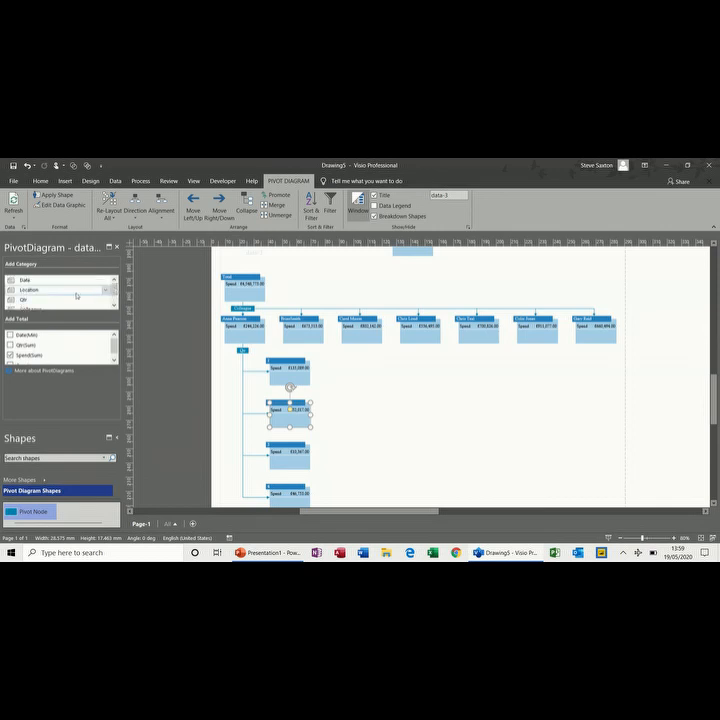
{"action": "left_click", "coordinate": [76, 291]}
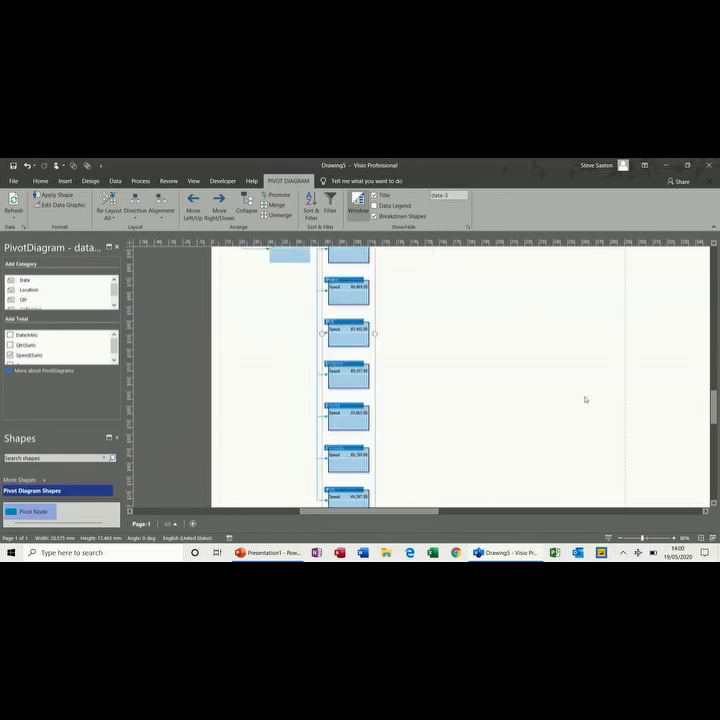
{"action": "left_click_drag", "start_coordinate": [714, 411], "coordinate": [714, 391]}
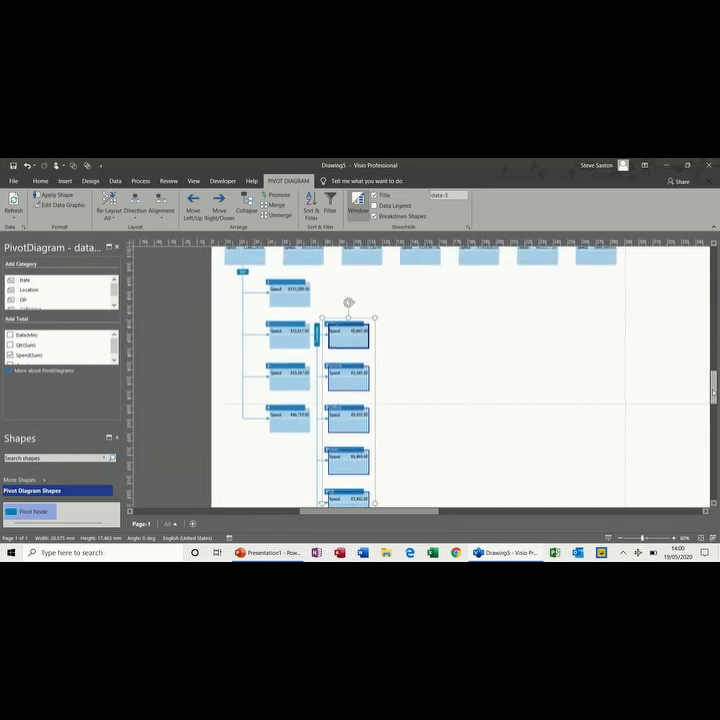
{"action": "left_click", "coordinate": [294, 341]}
{"action": "left_click", "coordinate": [163, 214]}
{"action": "left_click", "coordinate": [164, 229]}
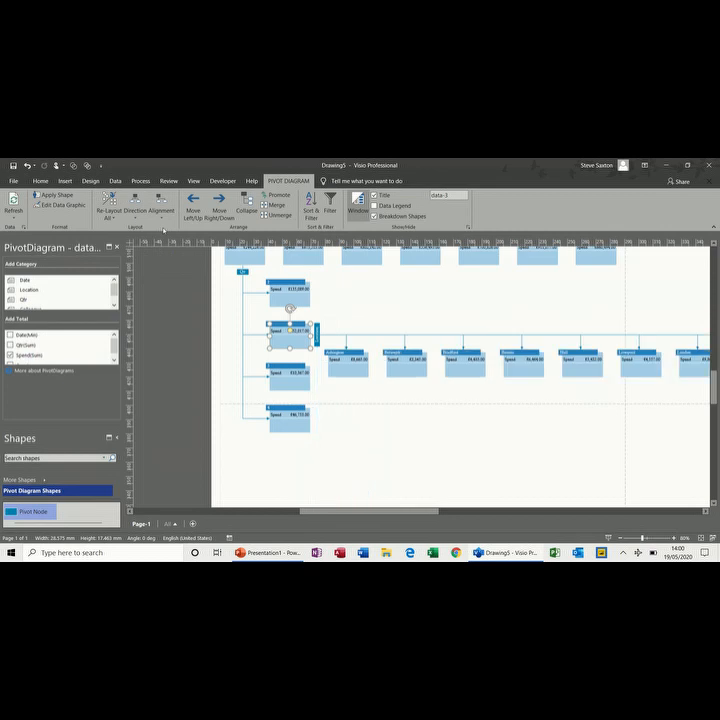
{"action": "left_click", "coordinate": [501, 416]}
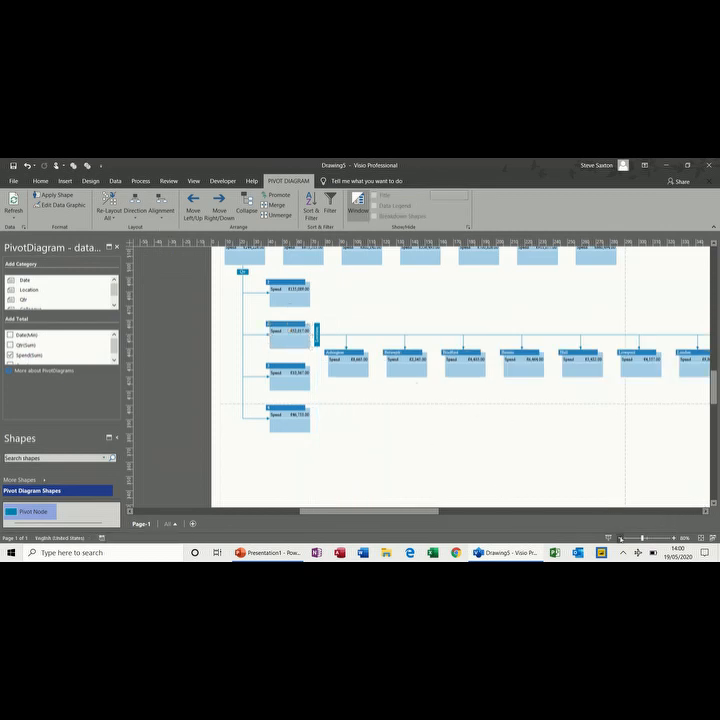
- Move the whole Qtr Spend diagram with its title further right, into the page's upper-right section
{"action": "left_click", "coordinate": [620, 538]}
{"action": "left_click", "coordinate": [620, 538]}
{"action": "left_click", "coordinate": [620, 538]}
{"action": "left_click", "coordinate": [621, 554]}
{"action": "left_click", "coordinate": [621, 554]}
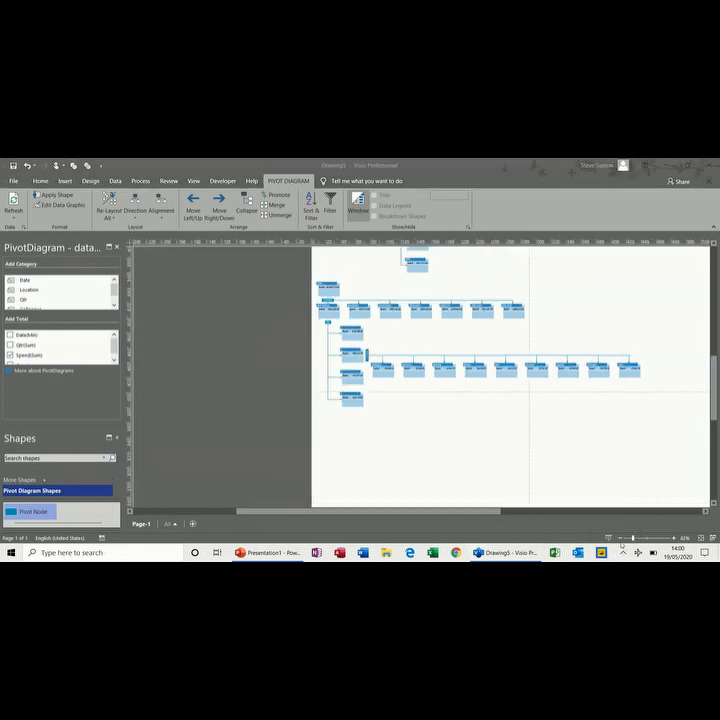
{"action": "left_click", "coordinate": [620, 538]}
{"action": "left_click", "coordinate": [620, 538]}
{"action": "left_click", "coordinate": [620, 538]}
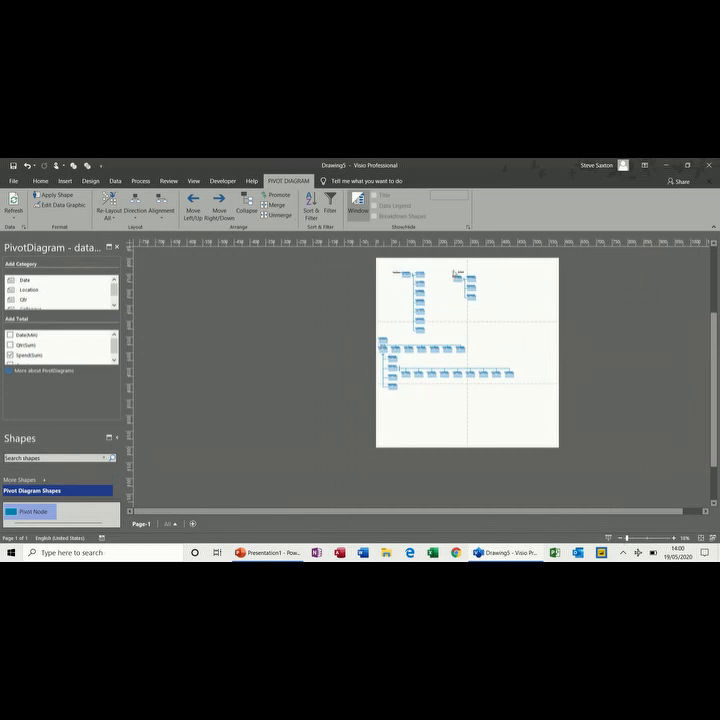
{"action": "left_click_drag", "start_coordinate": [448, 268], "coordinate": [487, 311]}
{"action": "left_click_drag", "start_coordinate": [455, 267], "coordinate": [483, 266]}
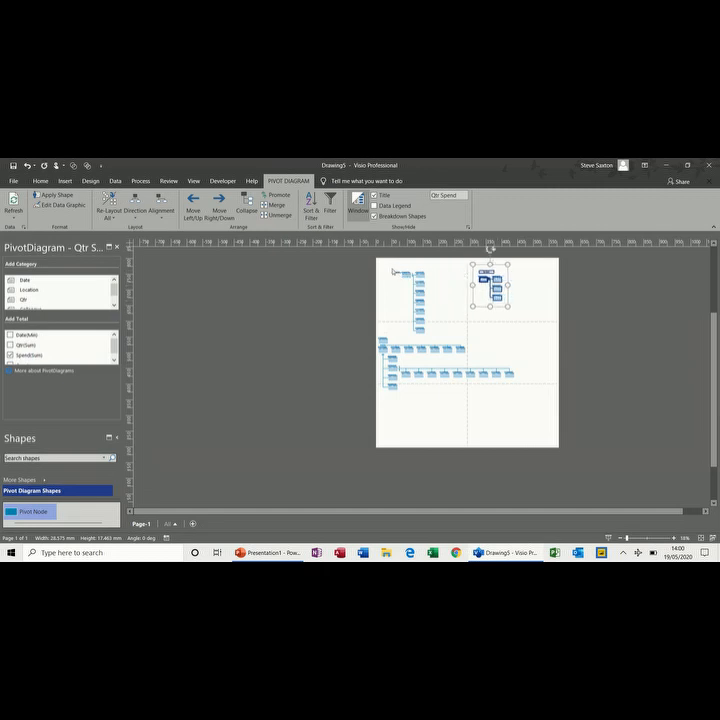
- Move the Departments diagram into the page's upper-left corner and shift the whole third diagram up close beneath it
{"action": "left_click", "coordinate": [389, 270]}
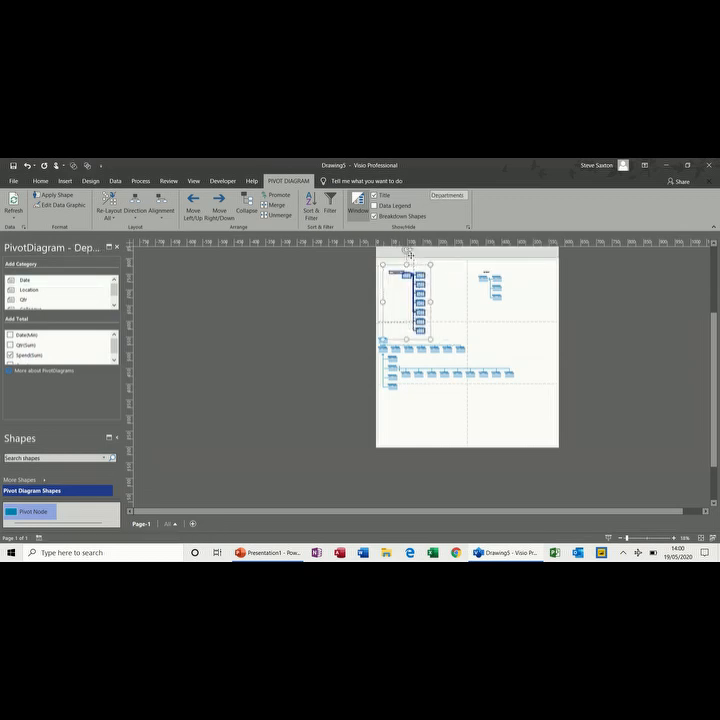
{"action": "left_click", "coordinate": [442, 286]}
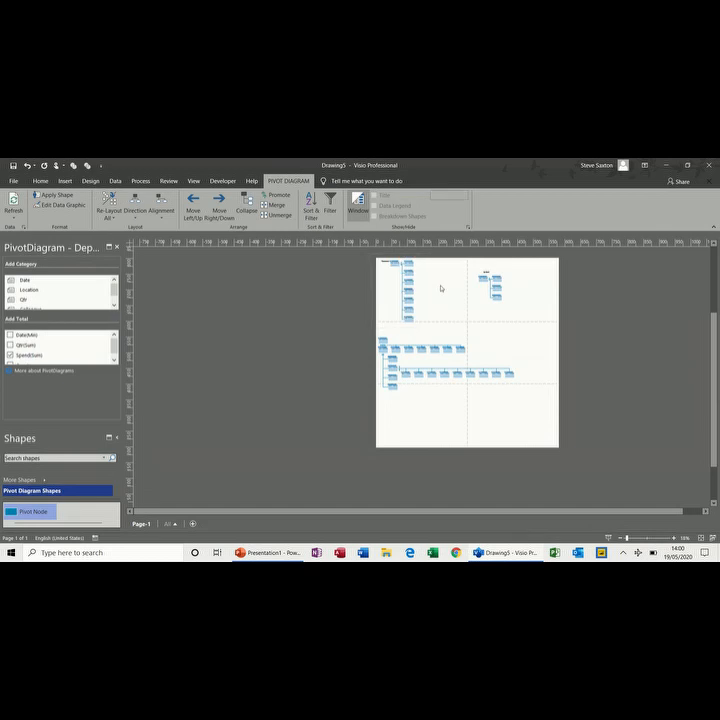
{"action": "left_click_drag", "start_coordinate": [378, 331], "coordinate": [527, 391]}
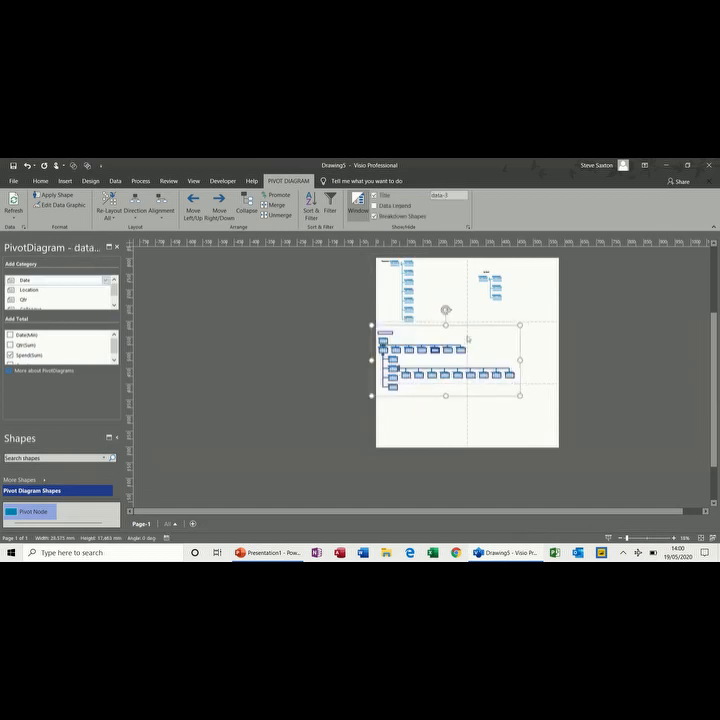
{"action": "left_click_drag", "start_coordinate": [463, 325], "coordinate": [467, 317]}
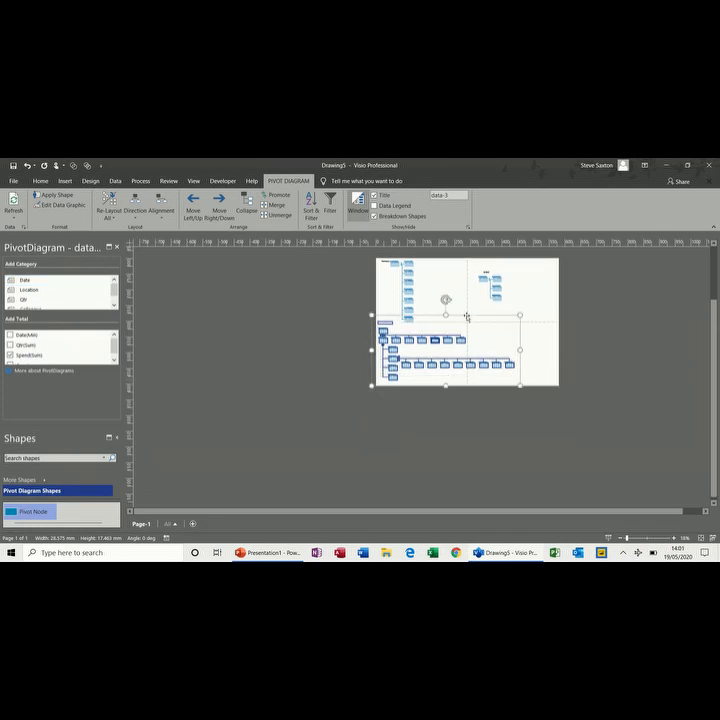
{"action": "left_click", "coordinate": [546, 361]}
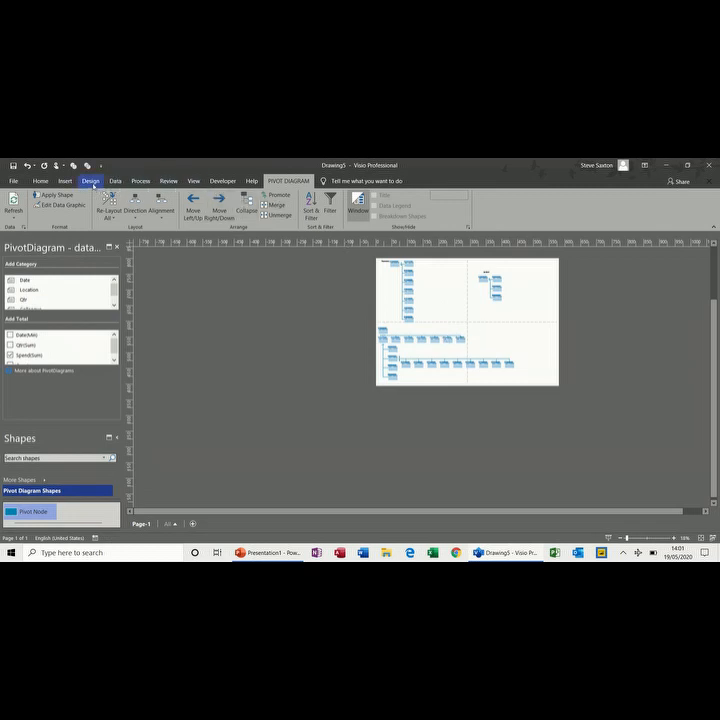
- Apply the theme that gives the pivot diagram nodes an orange colour scheme
{"action": "left_click", "coordinate": [91, 181]}
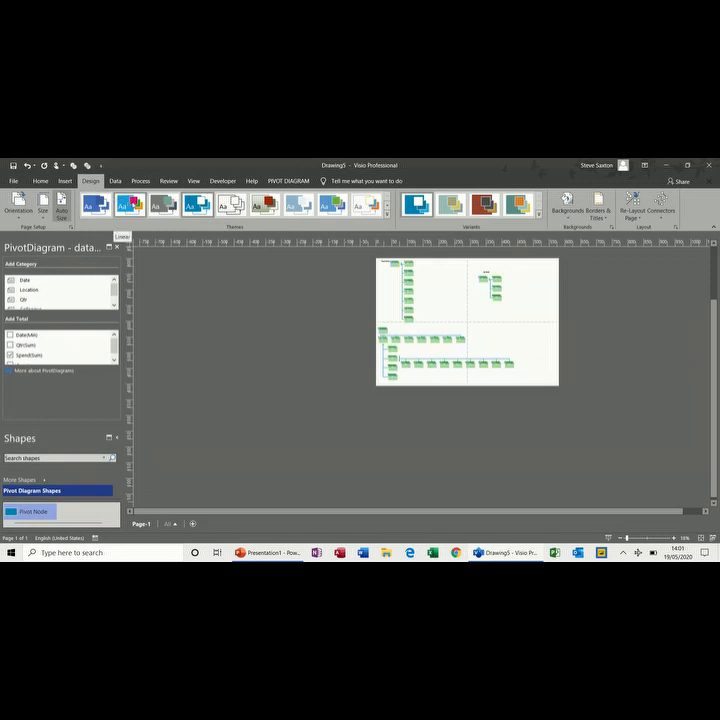
{"action": "left_click", "coordinate": [197, 207]}
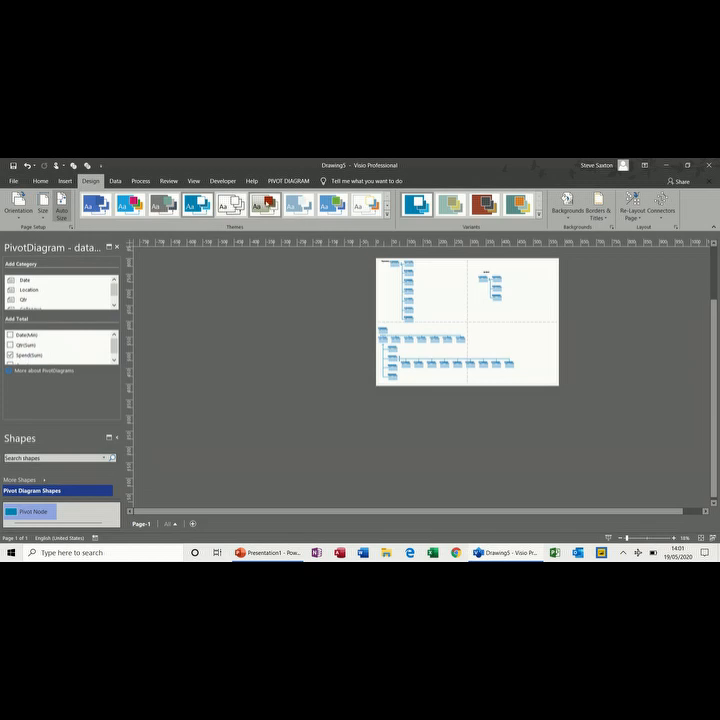
{"action": "left_click", "coordinate": [266, 207]}
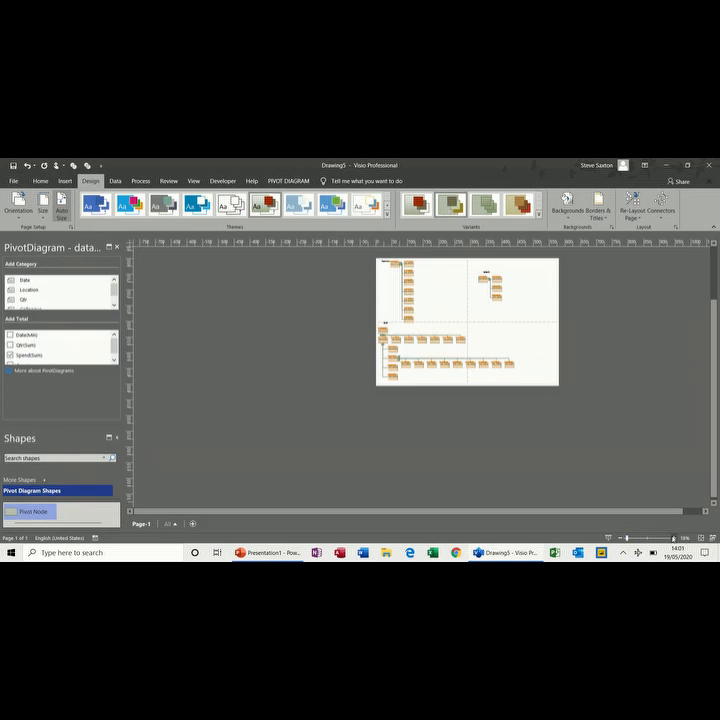
- Change the third pivot diagram's title to Staff
{"action": "left_click", "coordinate": [673, 538]}
{"action": "left_click", "coordinate": [673, 538]}
{"action": "left_click", "coordinate": [673, 538]}
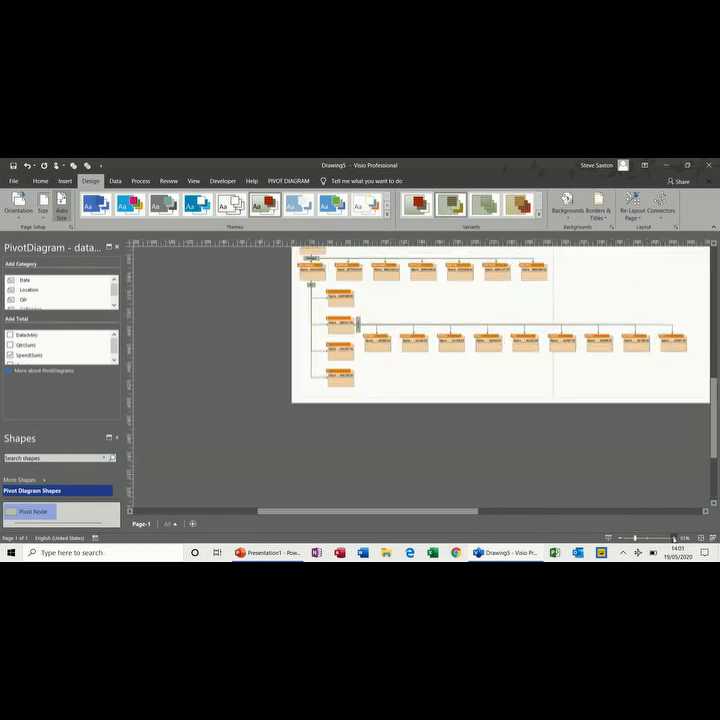
{"action": "left_click_drag", "start_coordinate": [715, 440], "coordinate": [715, 379]}
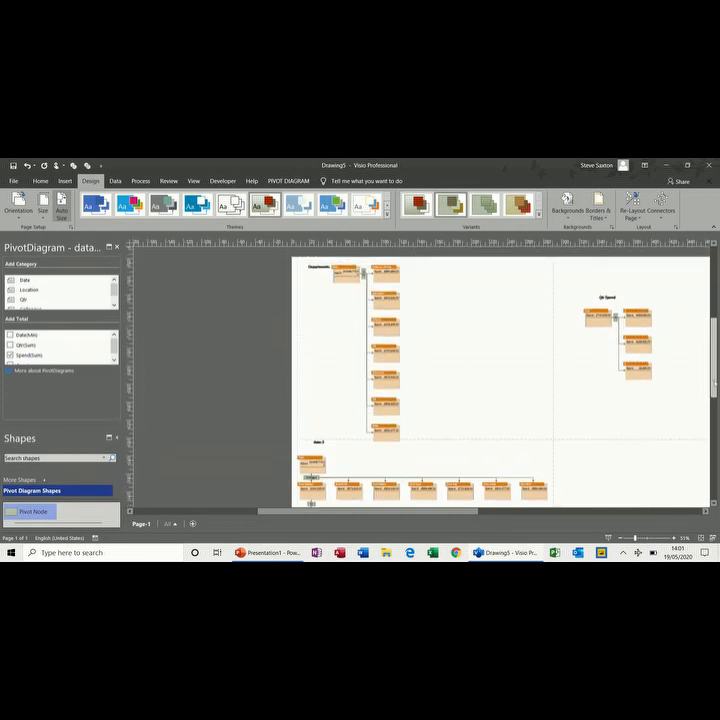
{"action": "scroll", "coordinate": [476, 460], "scroll_direction": "down", "scroll_amount": 3}
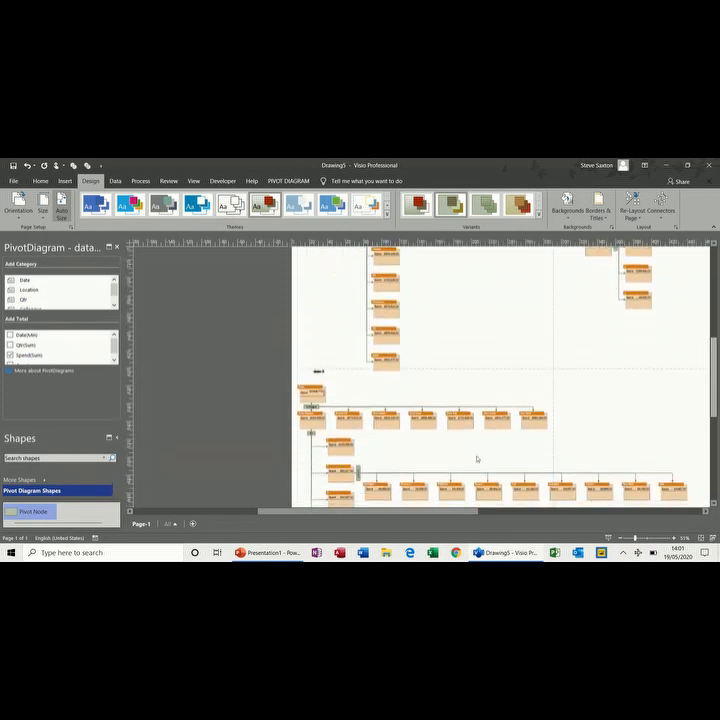
{"action": "left_click", "coordinate": [319, 372]}
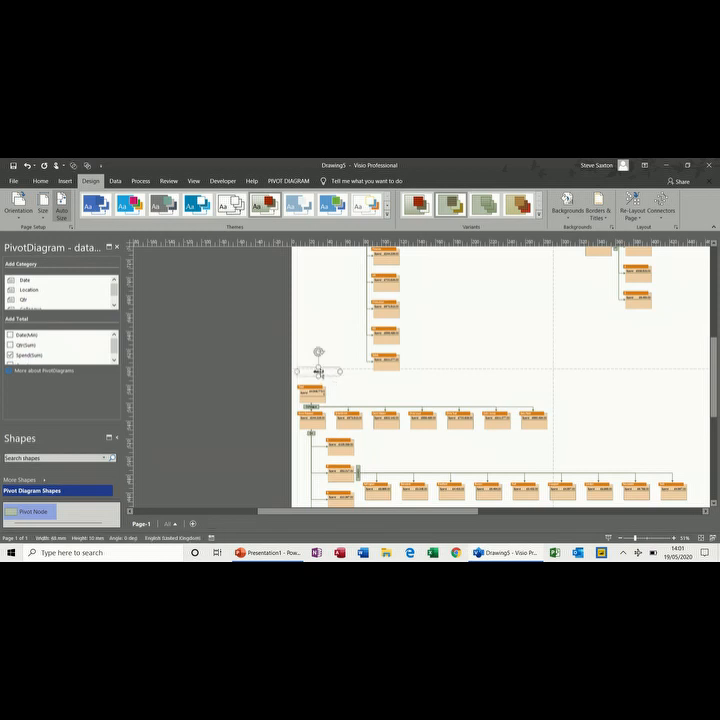
{"action": "scroll", "coordinate": [320, 373], "scroll_direction": "up", "scroll_amount": 3}
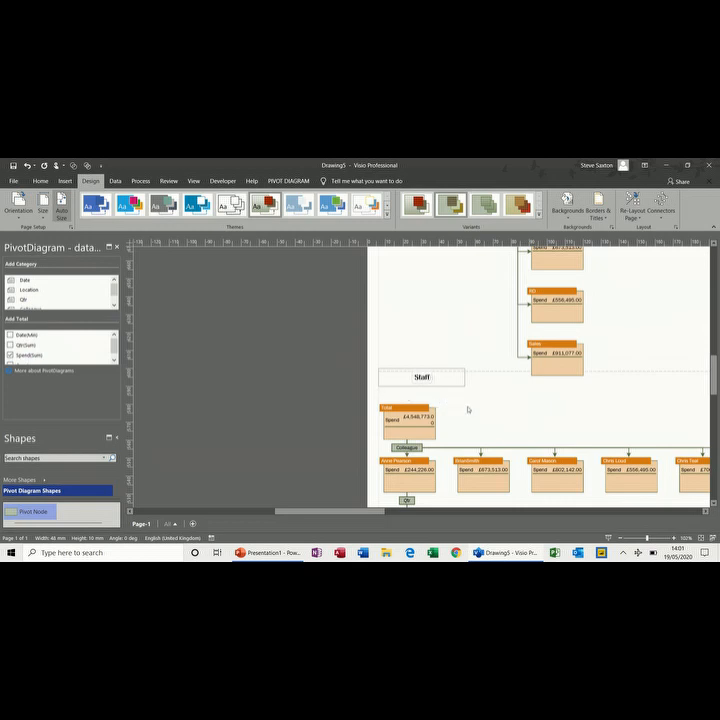
{"action": "scroll", "coordinate": [468, 410], "scroll_direction": "down", "scroll_amount": 3}
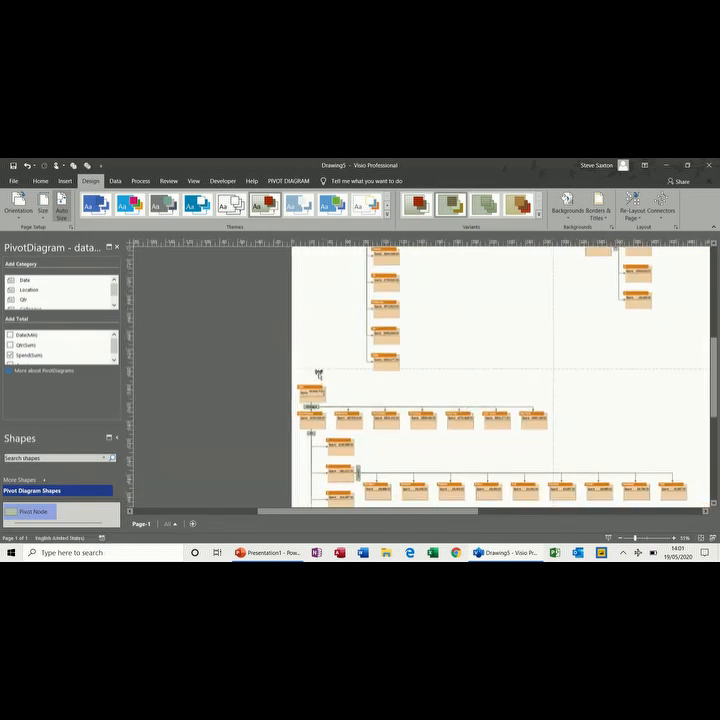
{"action": "left_click", "coordinate": [319, 373]}
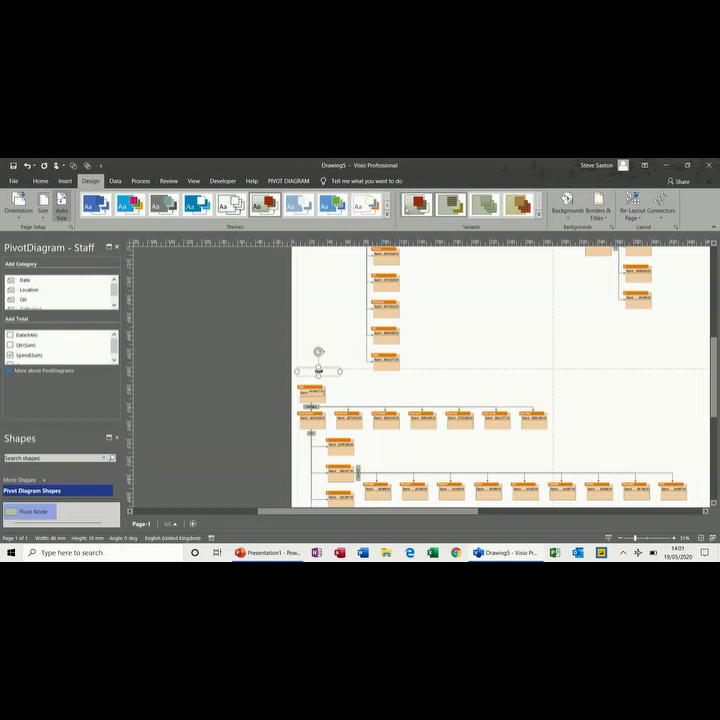
- Apply the first Modern theme, with the rust-orange colour scheme, to the pivot diagrams
{"action": "left_click", "coordinate": [388, 214]}
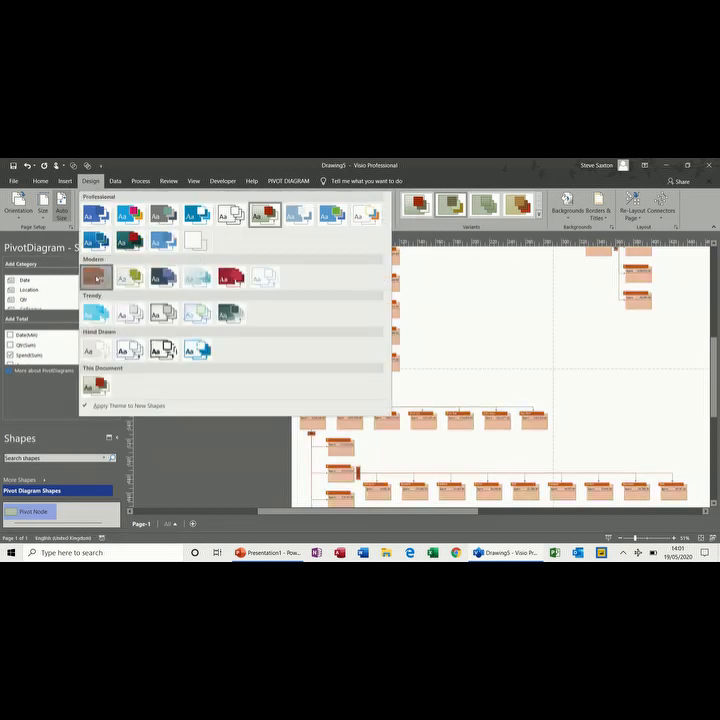
{"action": "left_click", "coordinate": [94, 277]}
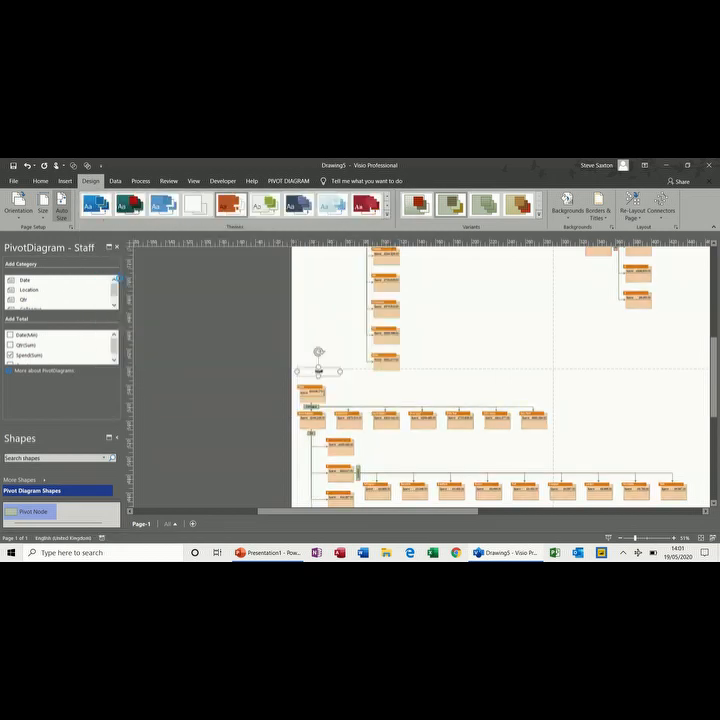
{"action": "left_click", "coordinate": [449, 342]}
{"action": "mouse_move", "coordinate": [714, 377]}
{"action": "left_mouse_down"}
{"action": "mouse_move", "coordinate": [714, 342]}
{"action": "mouse_move", "coordinate": [714, 374]}
{"action": "left_mouse_up"}
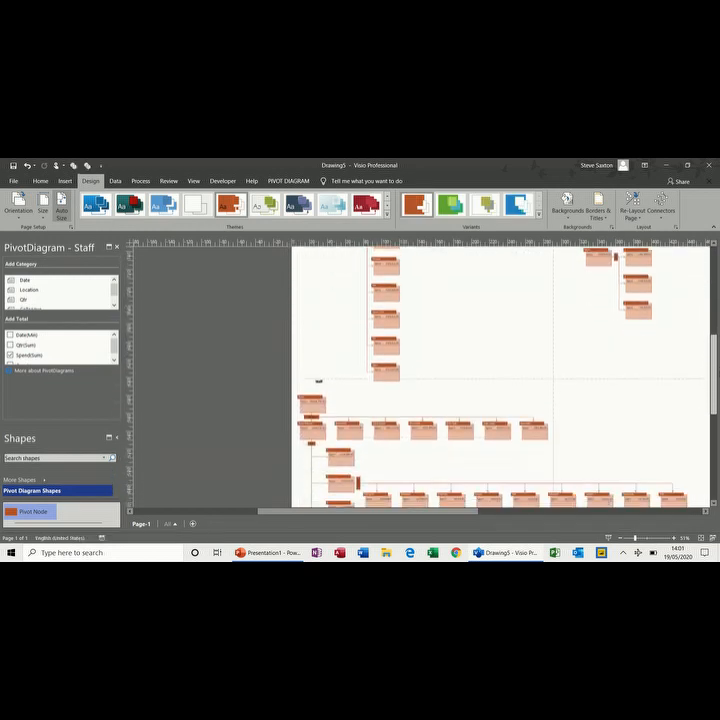
- In the Staff diagram, collapse the second quarter node's branch and then the first node of the level above it
{"action": "scroll", "coordinate": [389, 287], "scroll_direction": "down", "scroll_amount": 3}
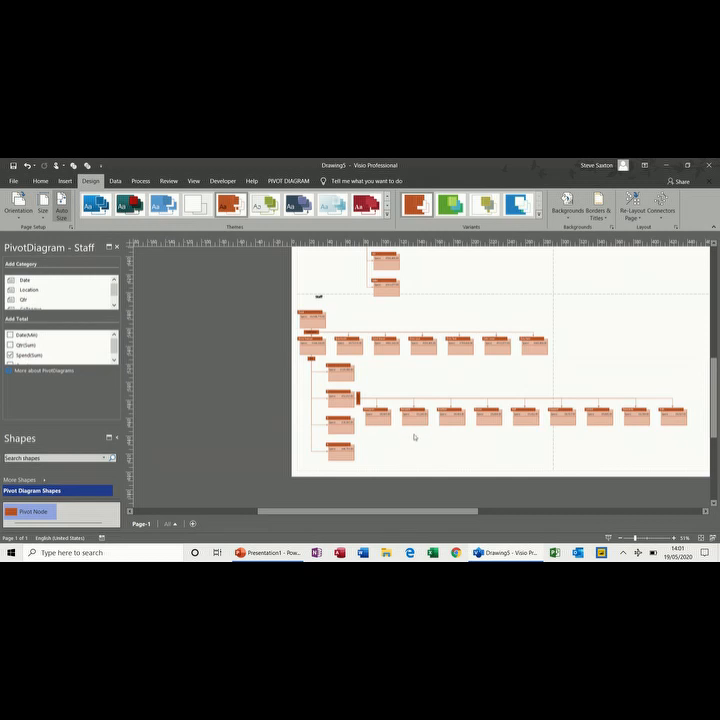
{"action": "left_click", "coordinate": [345, 398]}
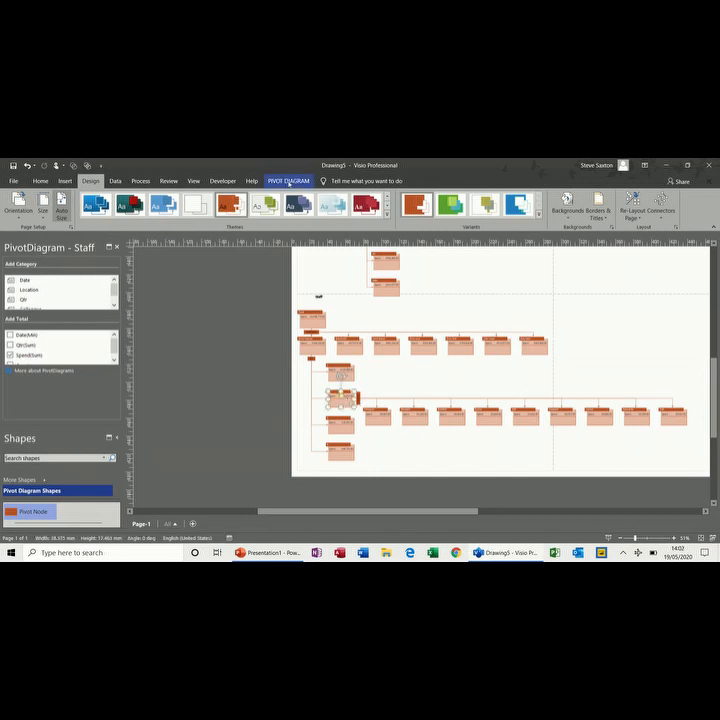
{"action": "left_click", "coordinate": [288, 181]}
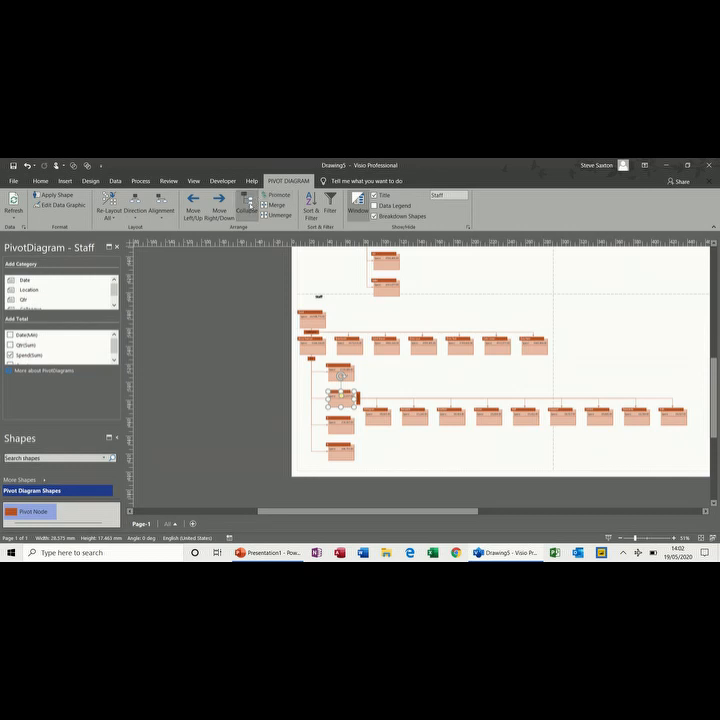
{"action": "left_click", "coordinate": [248, 205]}
{"action": "left_click", "coordinate": [322, 352]}
{"action": "left_click", "coordinate": [248, 206]}
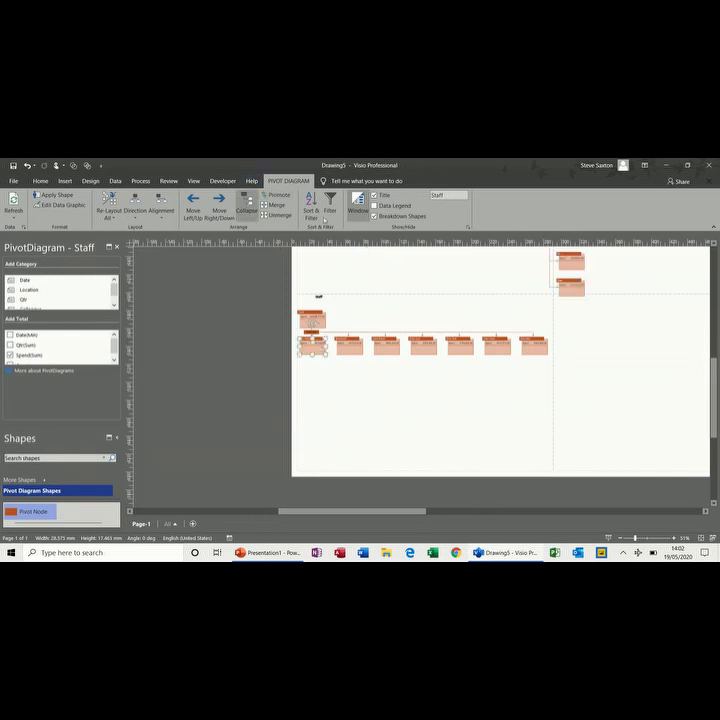
- Collapse the whole Departments diagram into its root node
{"action": "left_click_drag", "start_coordinate": [714, 381], "coordinate": [714, 321]}
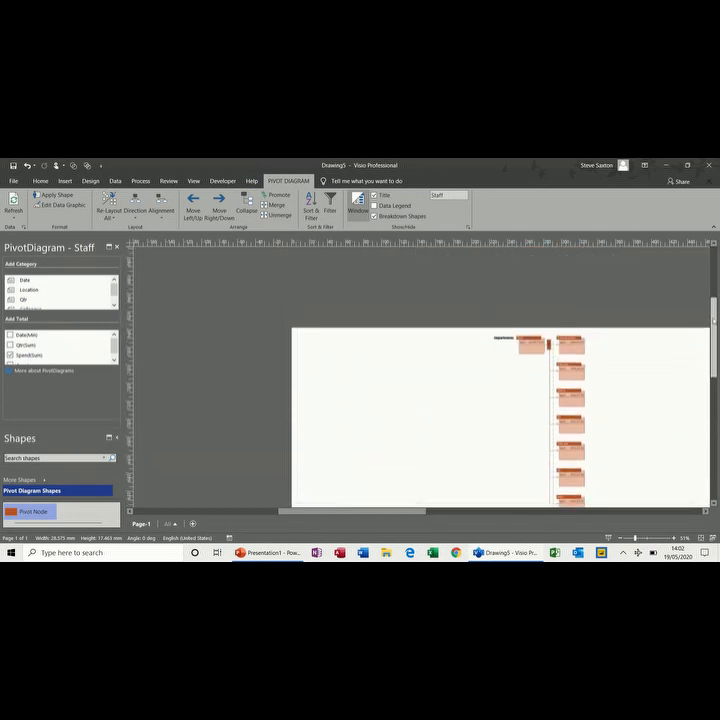
{"action": "left_click", "coordinate": [531, 345]}
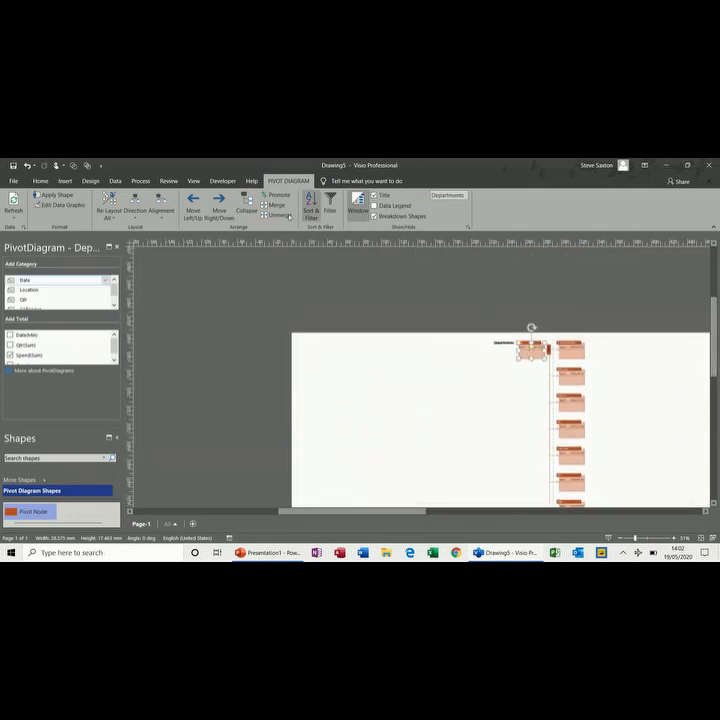
{"action": "left_click", "coordinate": [245, 205]}
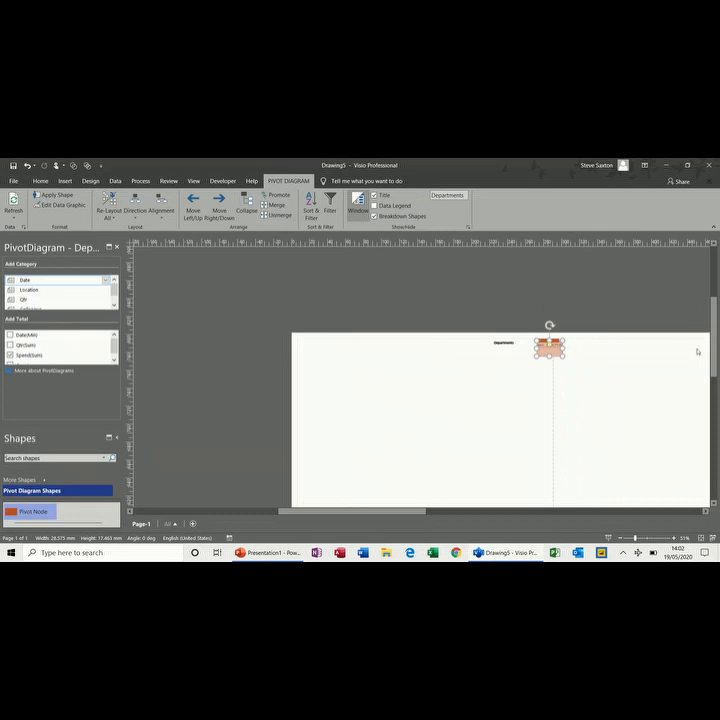
- Collapse the whole Staff diagram into its root node, and open the data refresh options
{"action": "left_click_drag", "start_coordinate": [713, 339], "coordinate": [713, 394]}
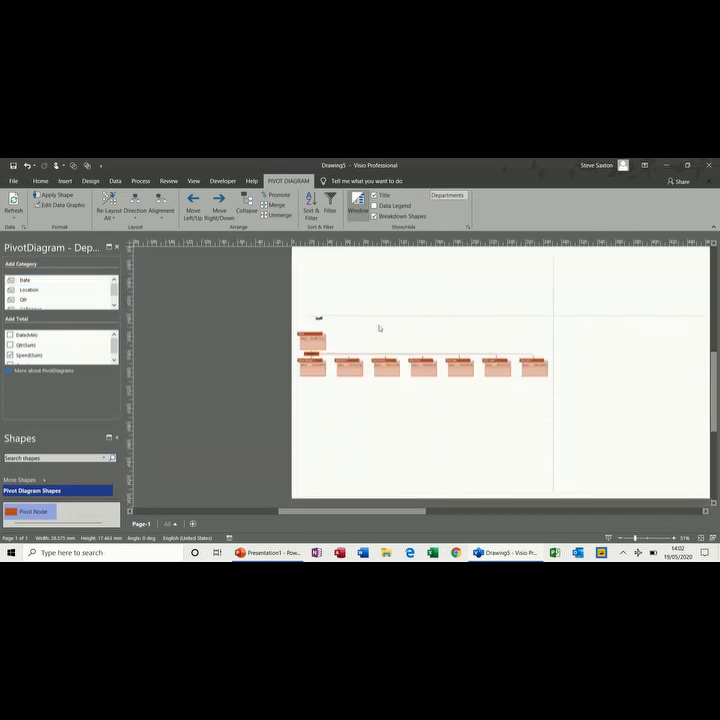
{"action": "left_click", "coordinate": [316, 345]}
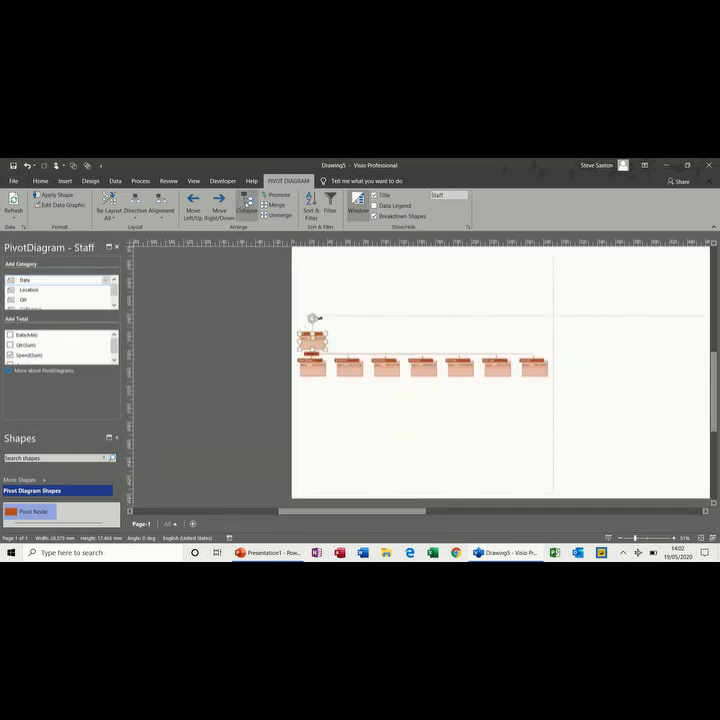
{"action": "left_click", "coordinate": [247, 203]}
{"action": "left_click", "coordinate": [336, 381]}
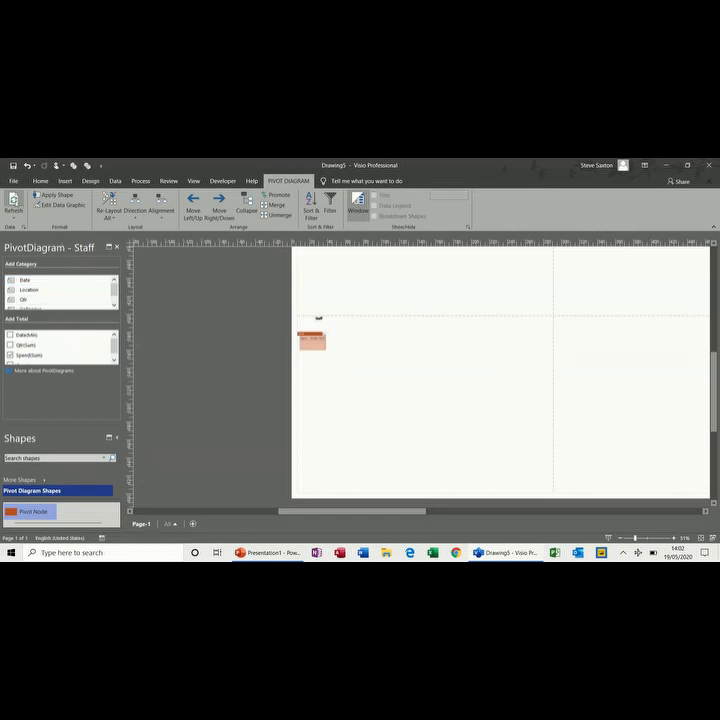
{"action": "left_click", "coordinate": [13, 218]}
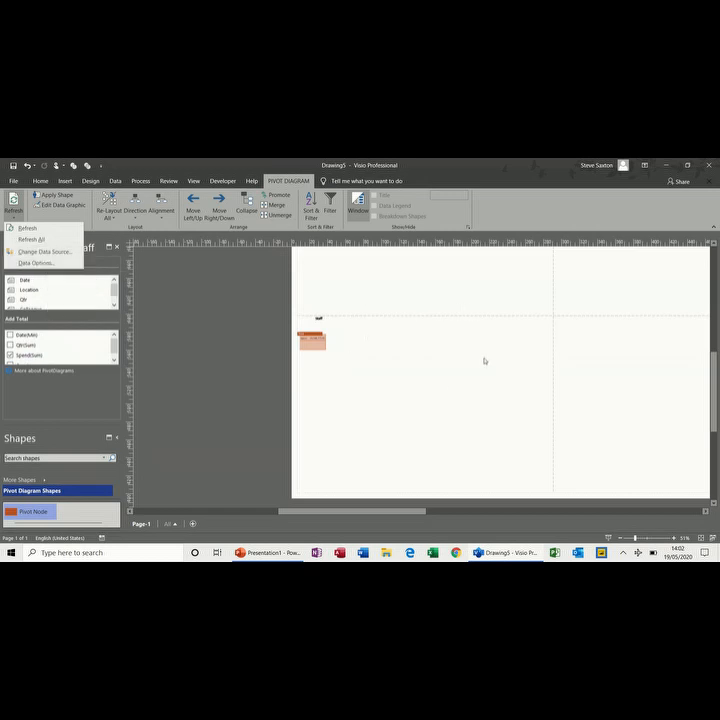
- Collapse the Qtr Spend diagram into its root node
{"action": "mouse_move", "coordinate": [370, 511]}
{"action": "left_mouse_down"}
{"action": "mouse_move", "coordinate": [405, 511]}
{"action": "mouse_move", "coordinate": [398, 513]}
{"action": "left_mouse_up"}
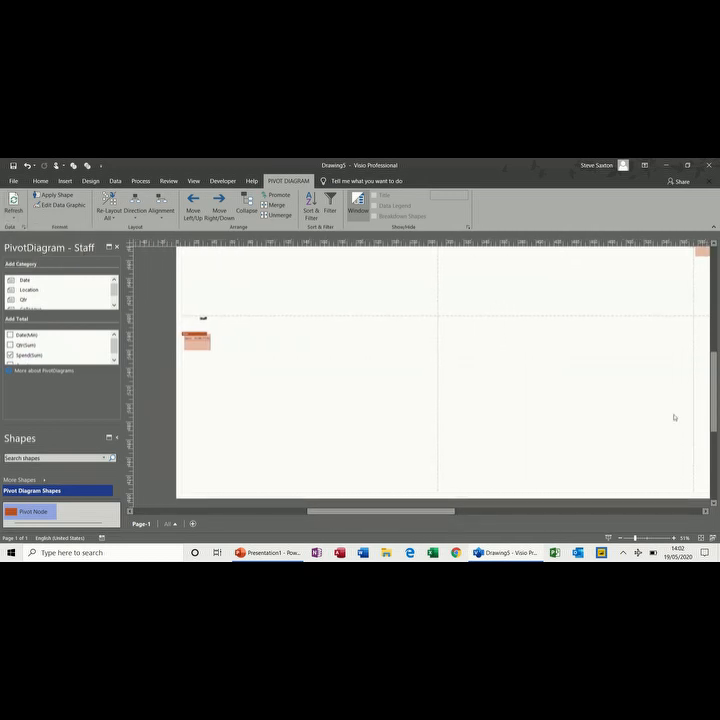
{"action": "scroll", "coordinate": [695, 365], "scroll_direction": "up", "scroll_amount": 3}
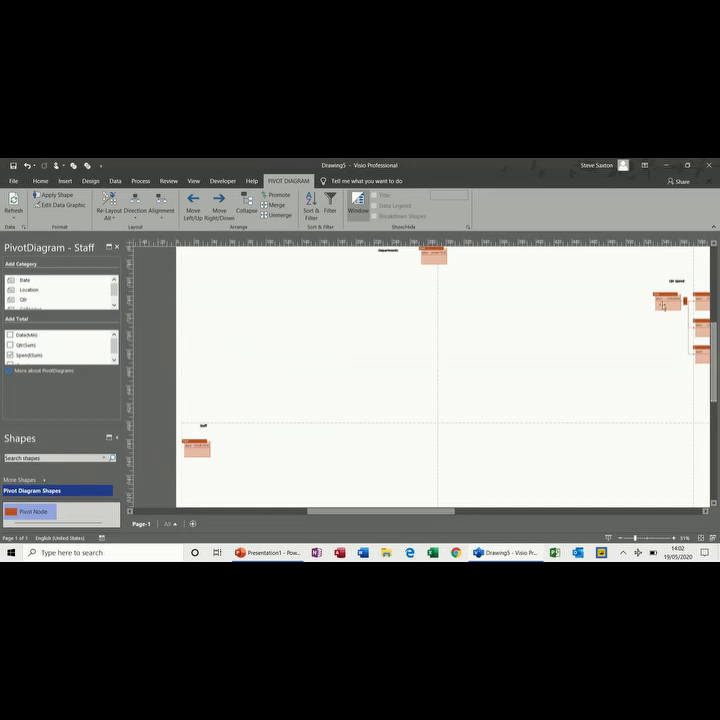
{"action": "left_click_drag", "start_coordinate": [434, 513], "coordinate": [487, 513]}
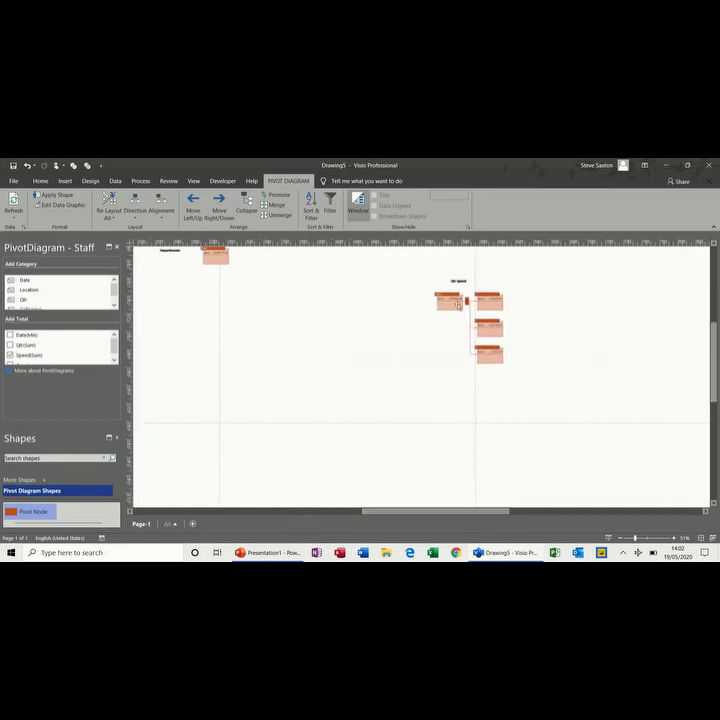
{"action": "left_click", "coordinate": [444, 303]}
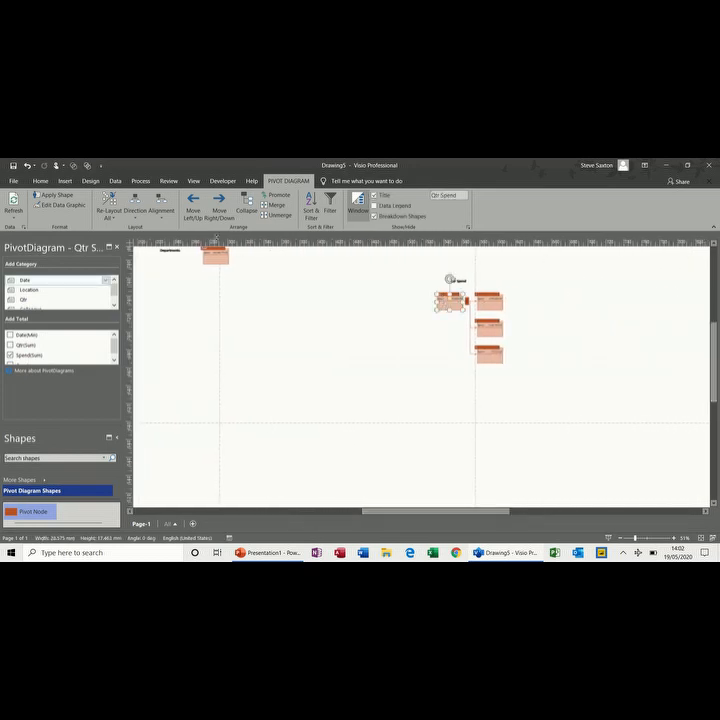
{"action": "left_click", "coordinate": [250, 210]}
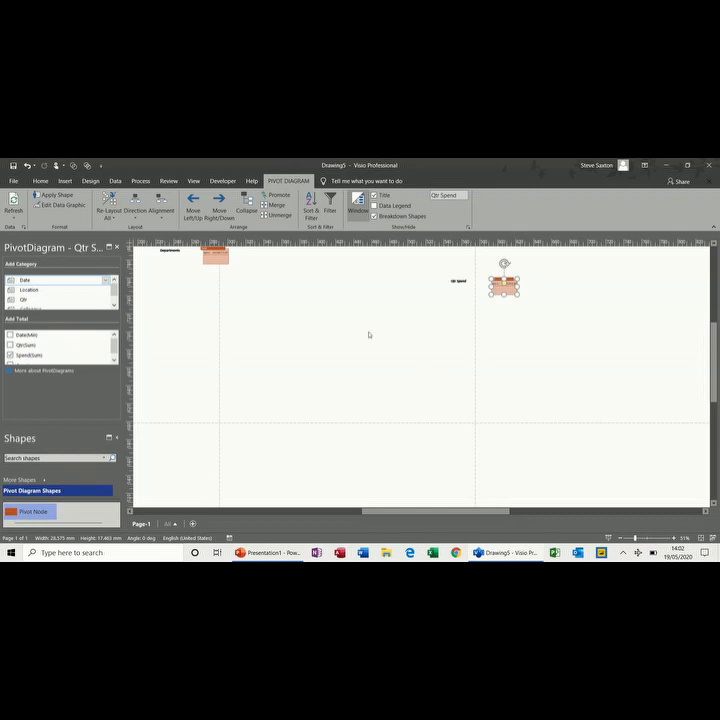
{"action": "left_click_drag", "start_coordinate": [375, 508], "coordinate": [328, 511]}
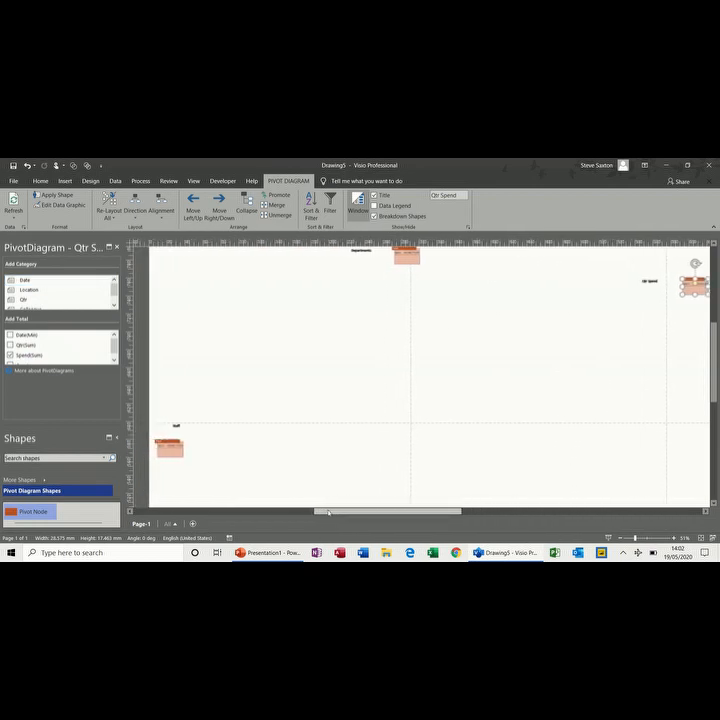